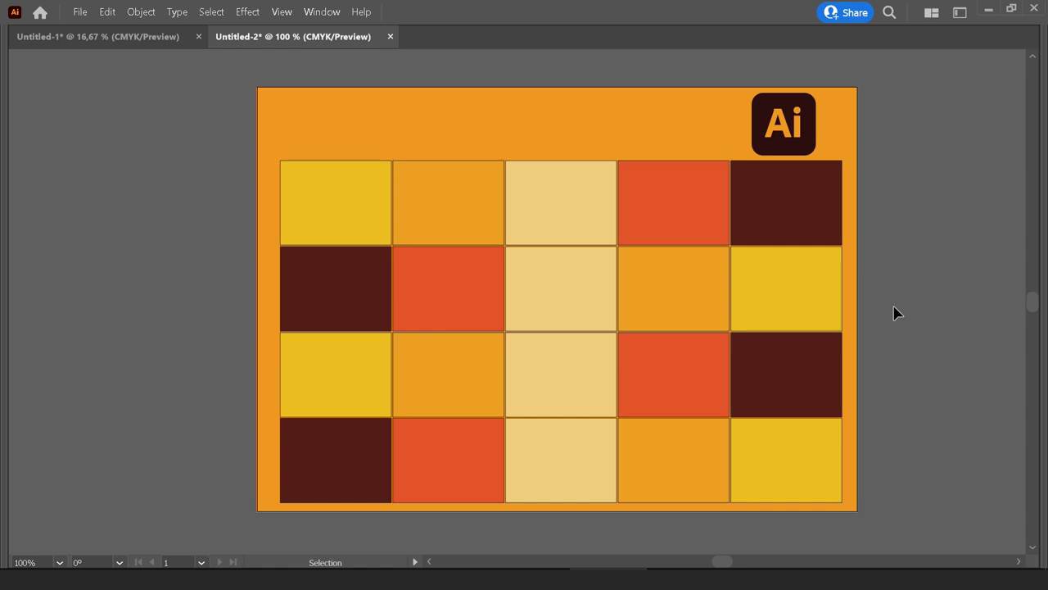
Compare the finished effect-tiles document with the colour-tile grid, then return to the grid.
{"action": "key", "text": "ctrl+Tab"}
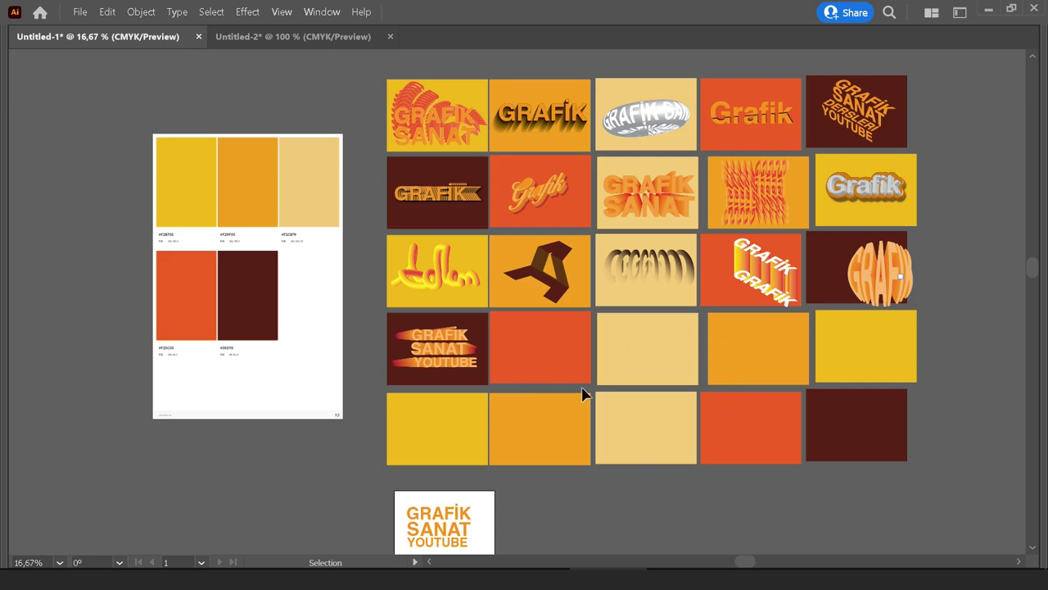
{"action": "scroll", "coordinate": [473, 173], "scroll_direction": "up", "scroll_amount": 4}
{"action": "scroll", "coordinate": [471, 182], "scroll_direction": "up", "scroll_amount": 2}
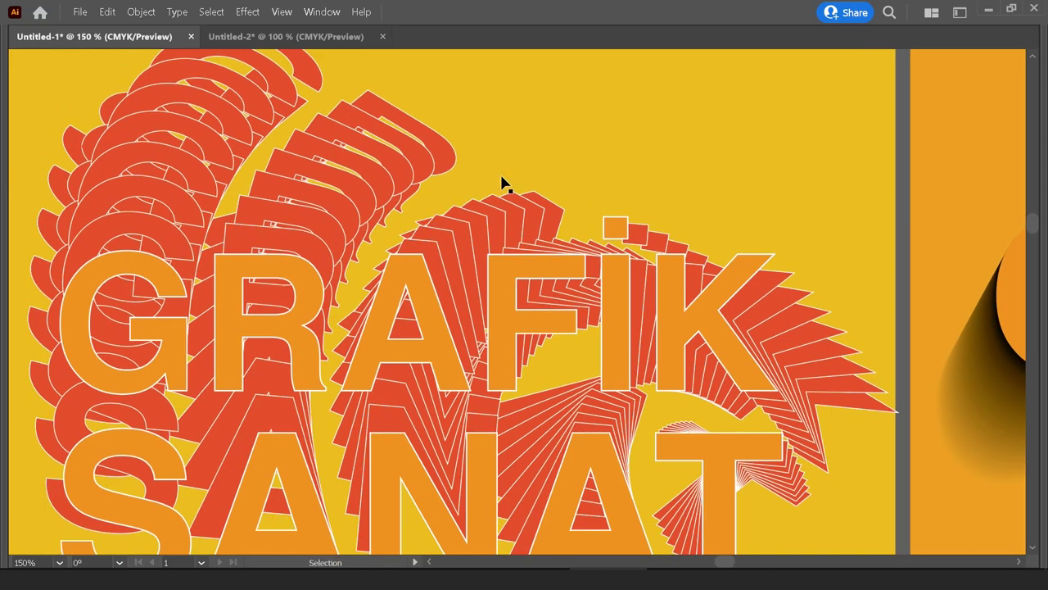
{"action": "scroll", "coordinate": [503, 182], "scroll_direction": "down", "scroll_amount": 1}
{"action": "key", "text": "ctrl+Tab"}
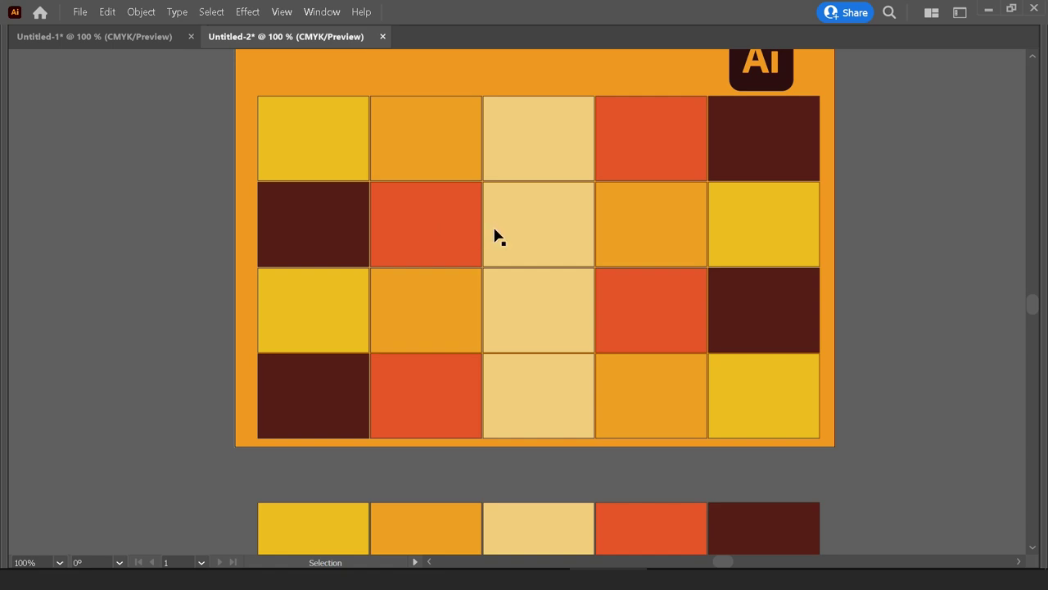
{"action": "scroll", "coordinate": [497, 237], "scroll_direction": "down", "scroll_amount": 3}
{"action": "scroll", "coordinate": [478, 250], "scroll_direction": "down", "scroll_amount": 1}
{"action": "scroll", "coordinate": [325, 335], "scroll_direction": "up", "scroll_amount": 2}
{"action": "scroll", "coordinate": [286, 363], "scroll_direction": "down", "scroll_amount": 3}
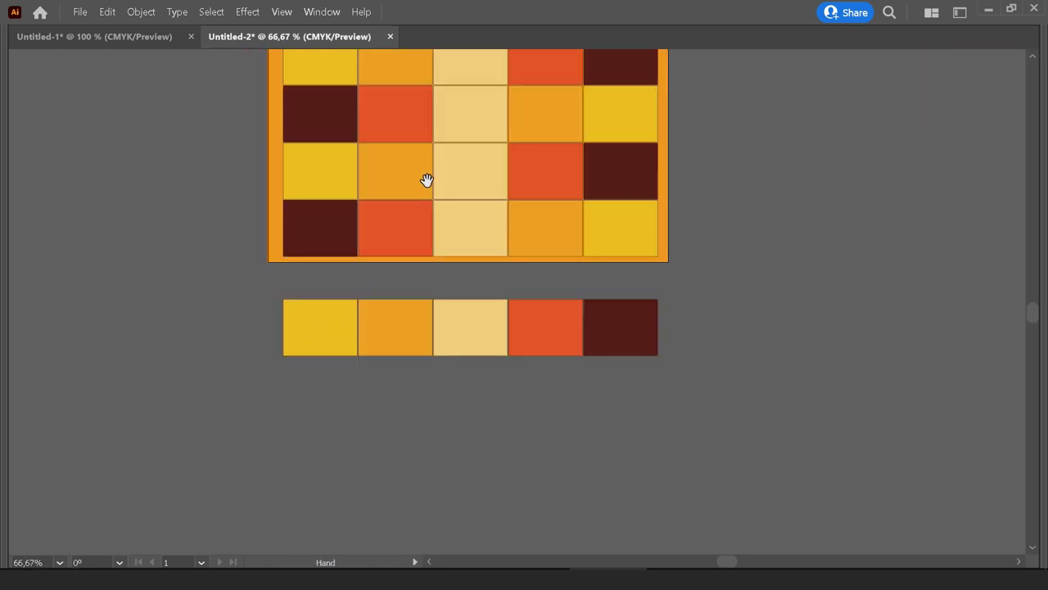
{"action": "scroll", "coordinate": [483, 369], "scroll_direction": "up", "scroll_amount": 2}
{"action": "scroll", "coordinate": [482, 366], "scroll_direction": "up", "scroll_amount": 1}
{"action": "scroll", "coordinate": [482, 362], "scroll_direction": "up", "scroll_amount": 1}
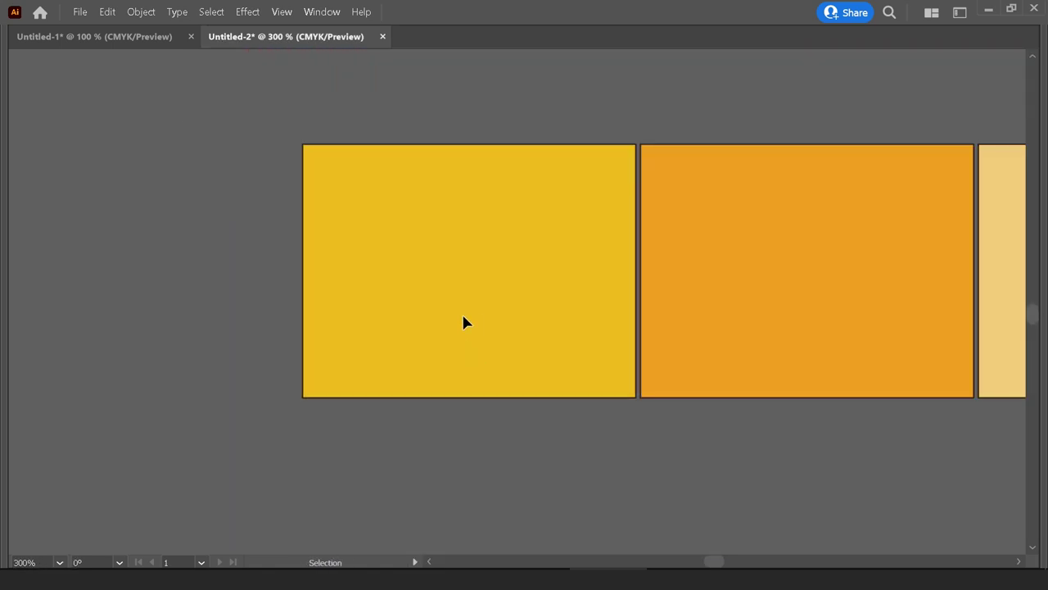
Type 'GRAFİK SANAT' on the yellow tile and break SANAT onto a second line.
{"action": "type", "text": "r"}
{"action": "type", "text": "GRAFİK SANA"}
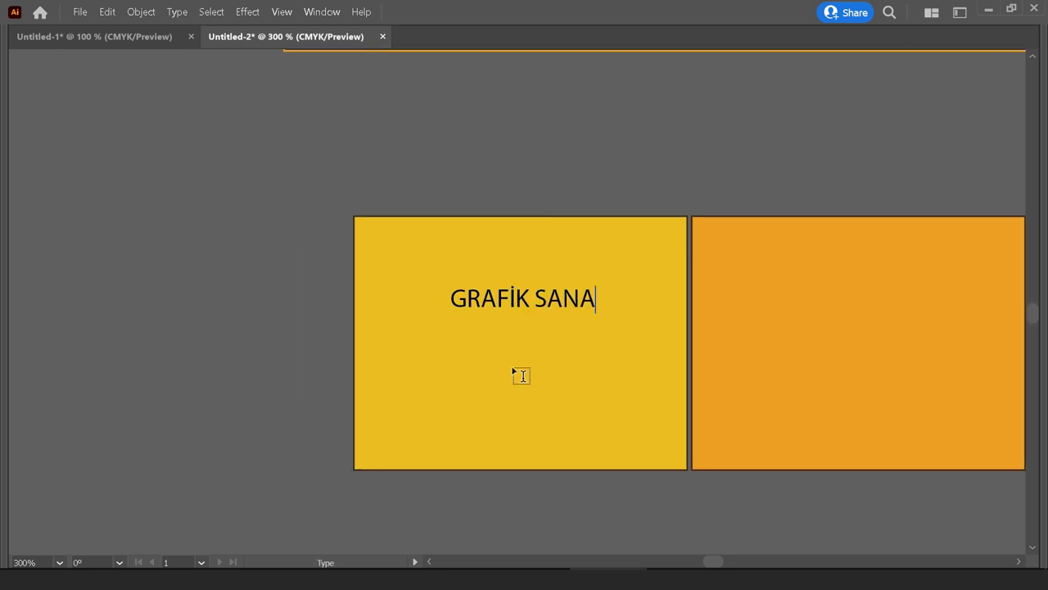
{"action": "type", "text": "T"}
{"action": "key", "text": "Escape"}
{"action": "key", "text": "Tab"}
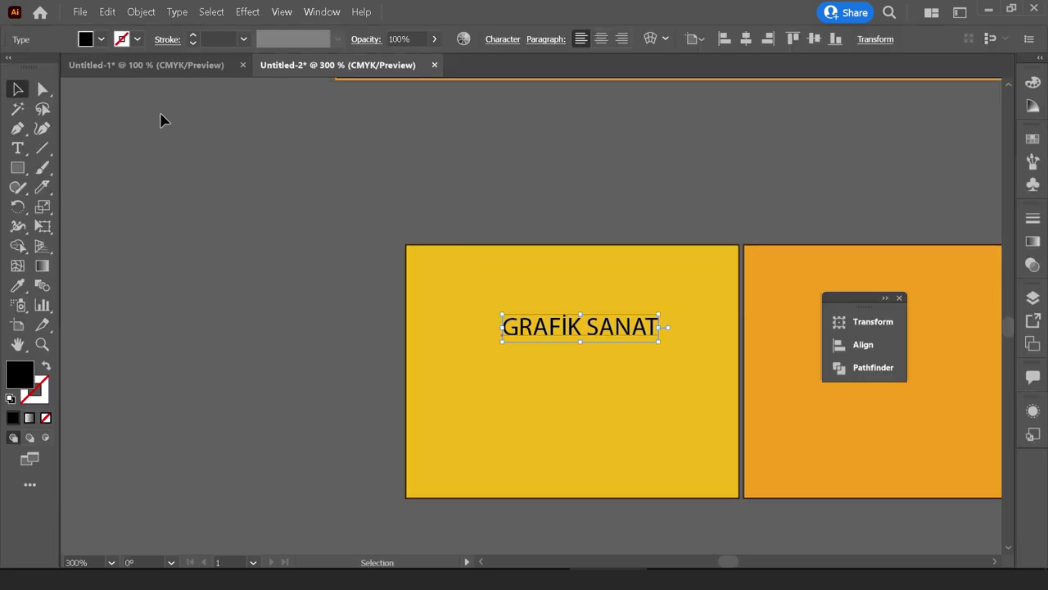
{"action": "left_click_drag", "start_coordinate": [756, 329], "coordinate": [735, 223]}
{"action": "double_click", "coordinate": [564, 220]}
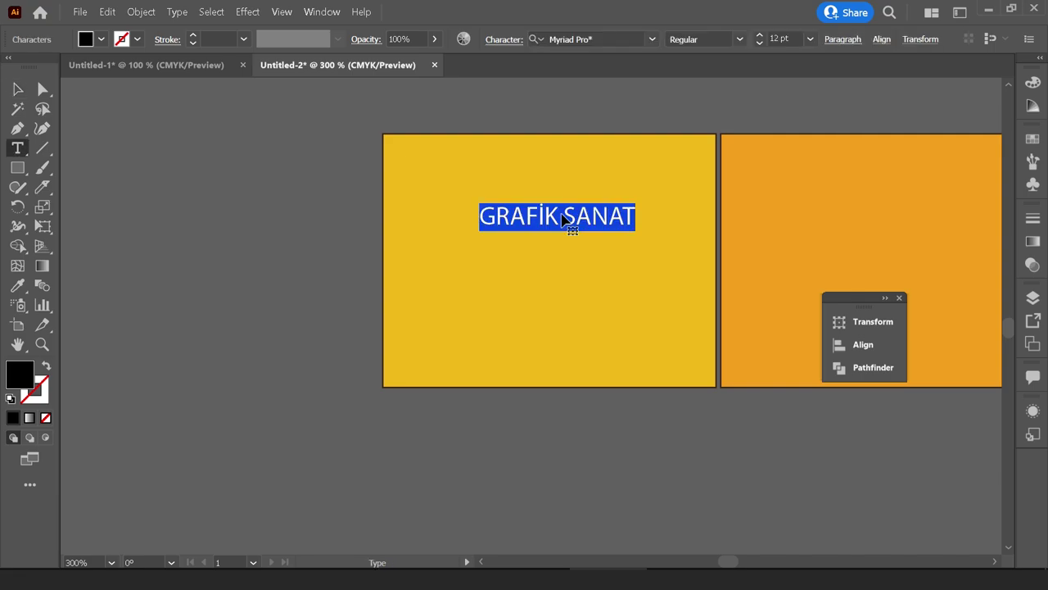
{"action": "left_click", "coordinate": [562, 218]}
{"action": "key", "text": "Return"}
{"action": "key", "text": "Return"}
{"action": "key", "text": "Return"}
Tighten the leading so SANAT sits under GRAFİK, and scale the text block larger.
{"action": "key", "text": "ctrl+a"}
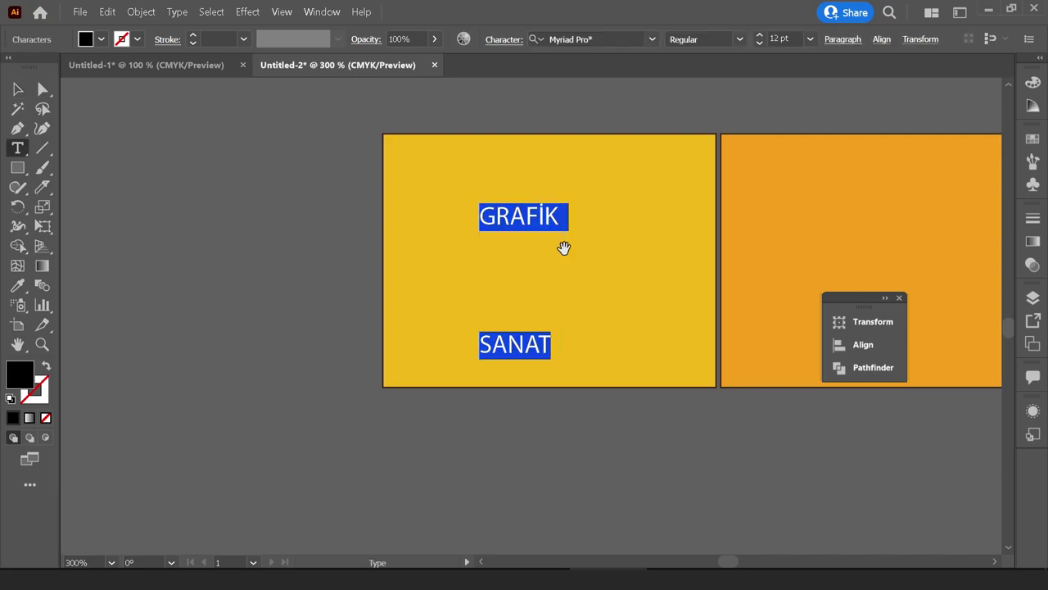
{"action": "key", "text": "alt+Up"}
{"action": "key", "text": "alt+Up"}
{"action": "key", "text": "alt+Up"}
{"action": "key", "text": "alt+Up"}
{"action": "key", "text": "alt+Up"}
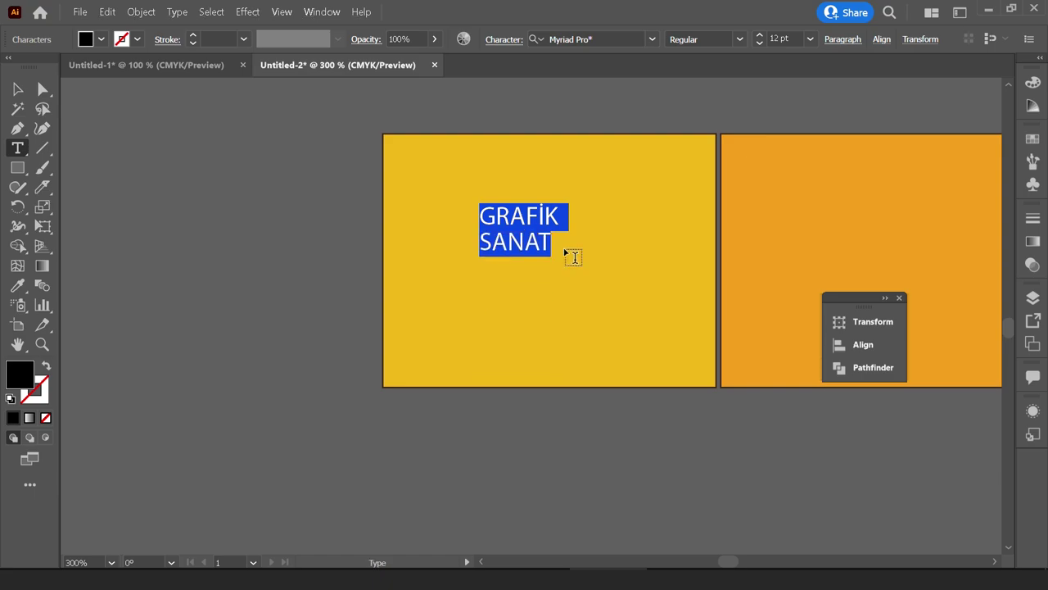
{"action": "key", "text": "Escape"}
{"action": "mouse_move", "coordinate": [572, 257]}
{"action": "left_mouse_down"}
{"action": "mouse_move", "coordinate": [609, 269]}
{"action": "mouse_move", "coordinate": [508, 295]}
{"action": "left_mouse_up"}
Set the whole GRAFİK SANAT title in Helvetica Bold.
{"action": "double_click", "coordinate": [508, 295]}
{"action": "key", "text": "ctrl+a"}
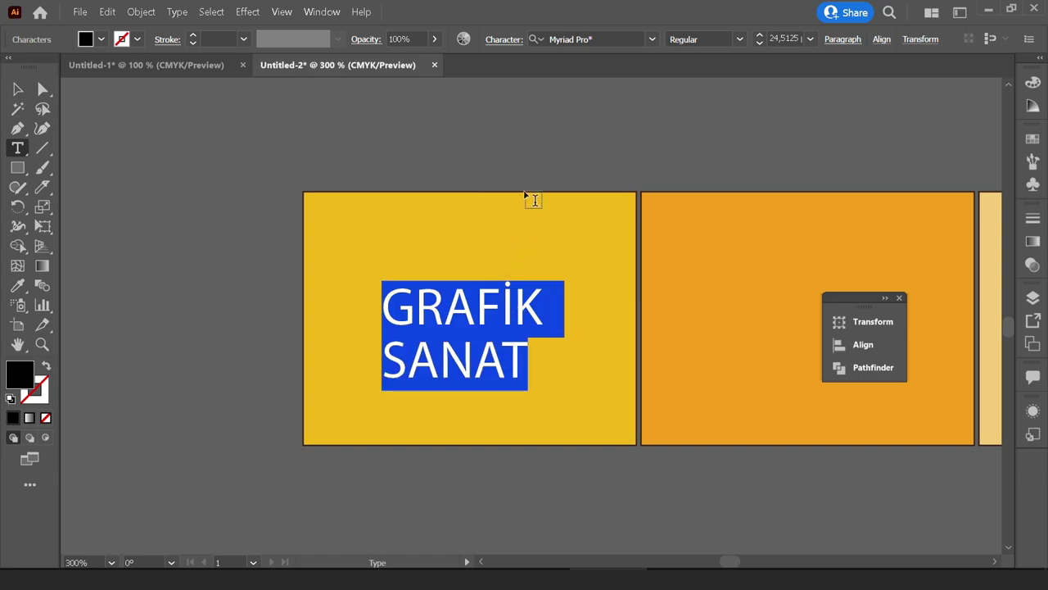
{"action": "left_click", "coordinate": [653, 40]}
{"action": "left_click", "coordinate": [623, 146]}
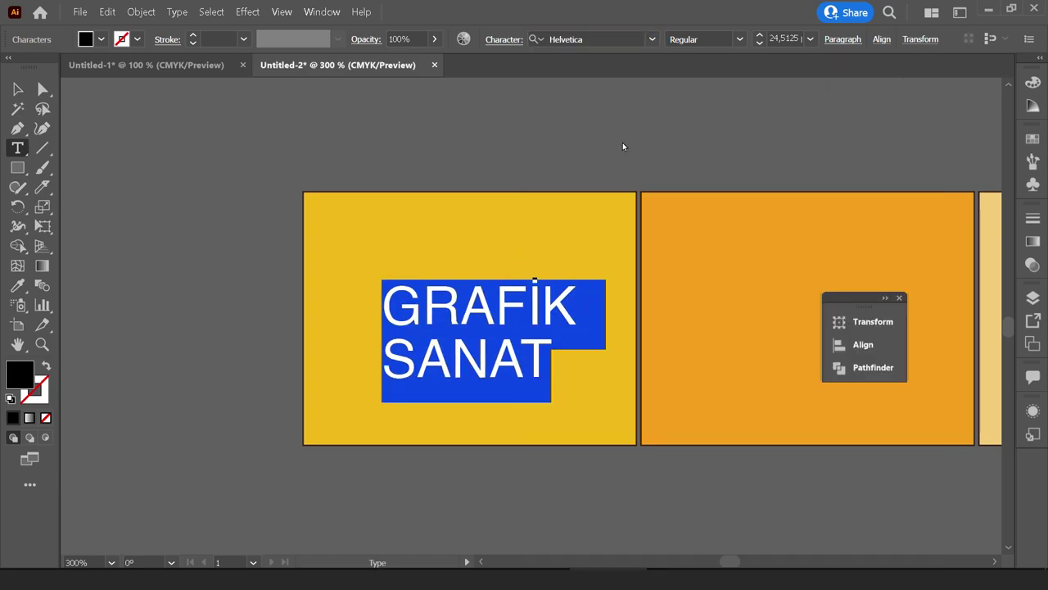
{"action": "left_click", "coordinate": [740, 39]}
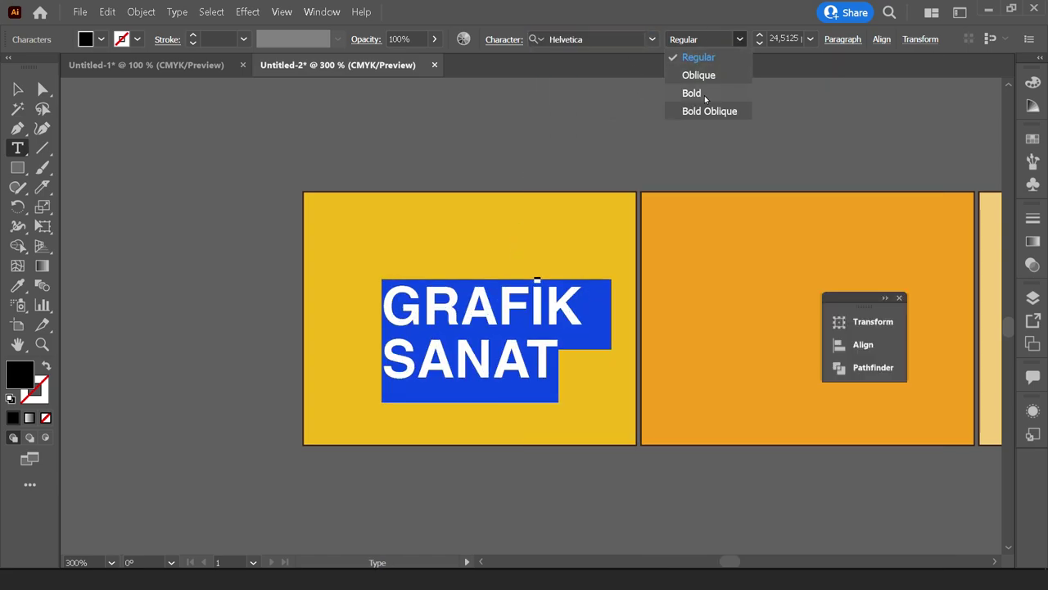
{"action": "left_click", "coordinate": [680, 93]}
{"action": "key", "text": "Escape"}
Eyedrop the beige tile's colours onto the GRAFİK SANAT text.
{"action": "scroll", "coordinate": [491, 339], "scroll_direction": "up", "scroll_amount": 4}
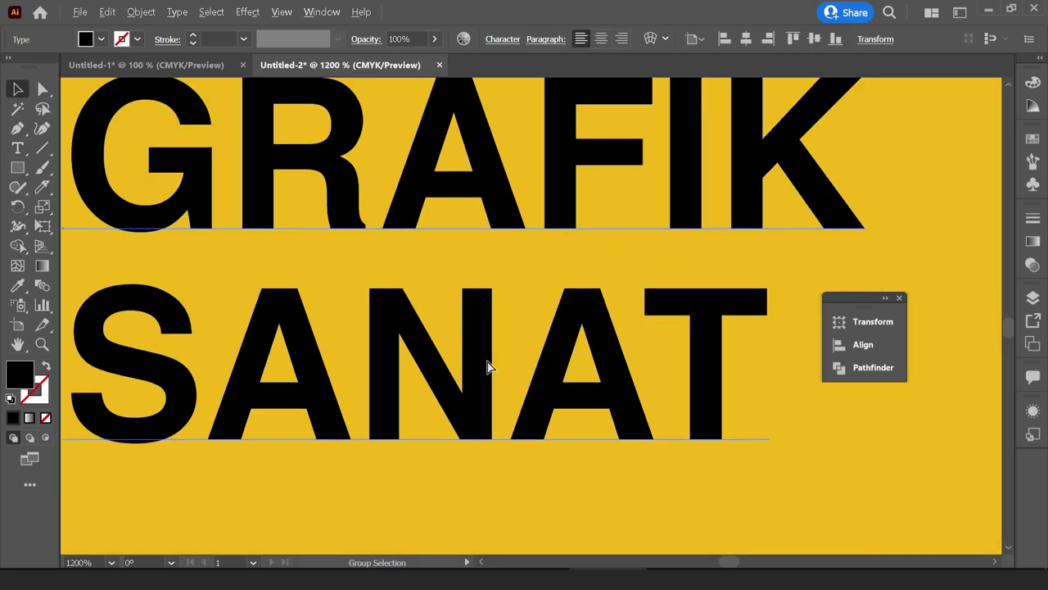
{"action": "scroll", "coordinate": [486, 367], "scroll_direction": "down", "scroll_amount": 3}
{"action": "scroll", "coordinate": [460, 378], "scroll_direction": "down", "scroll_amount": 3}
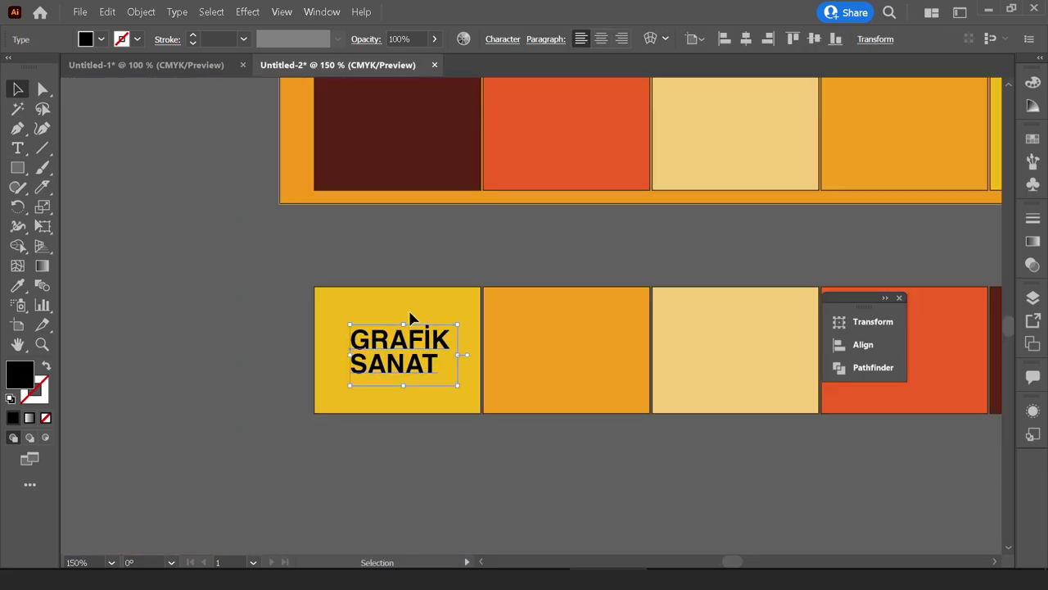
{"action": "left_click", "coordinate": [27, 280]}
{"action": "left_click", "coordinate": [709, 314]}
{"action": "key", "text": "v"}
{"action": "left_click", "coordinate": [681, 264]}
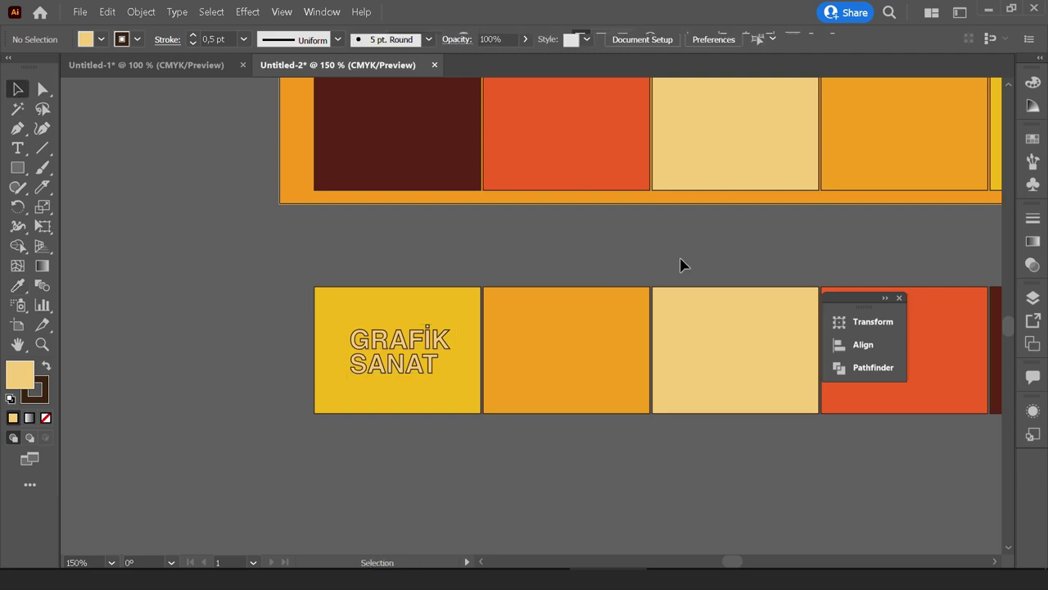
Set the GRAFİK SANAT text's stroke to None.
{"action": "scroll", "coordinate": [396, 339], "scroll_direction": "up", "scroll_amount": 1}
{"action": "left_click", "coordinate": [395, 338]}
{"action": "left_click", "coordinate": [85, 39]}
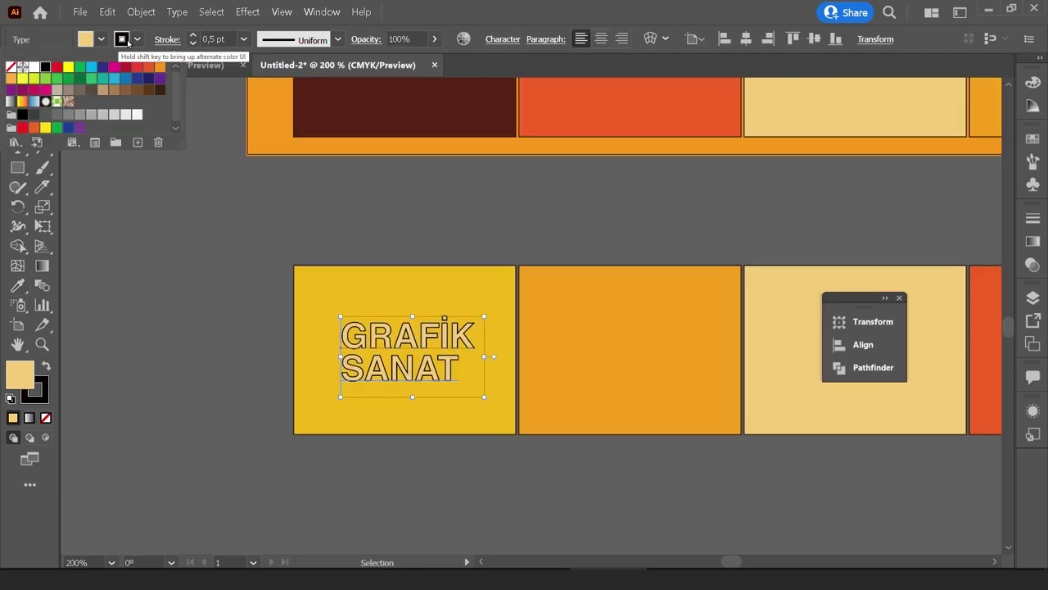
{"action": "left_click", "coordinate": [11, 67]}
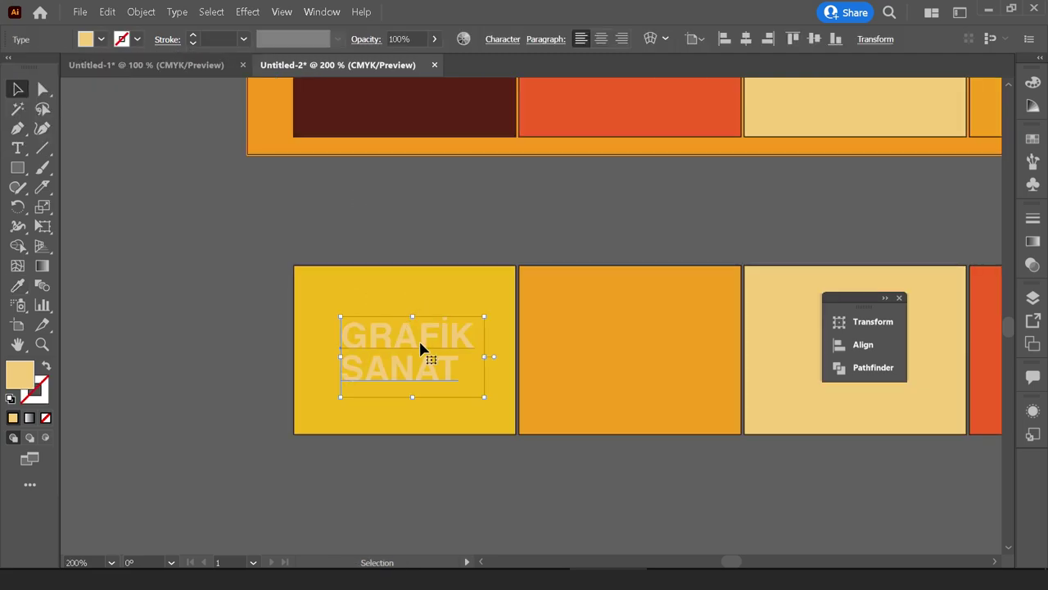
{"action": "scroll", "coordinate": [420, 341], "scroll_direction": "up", "scroll_amount": 2}
{"action": "scroll", "coordinate": [437, 337], "scroll_direction": "down", "scroll_amount": 3}
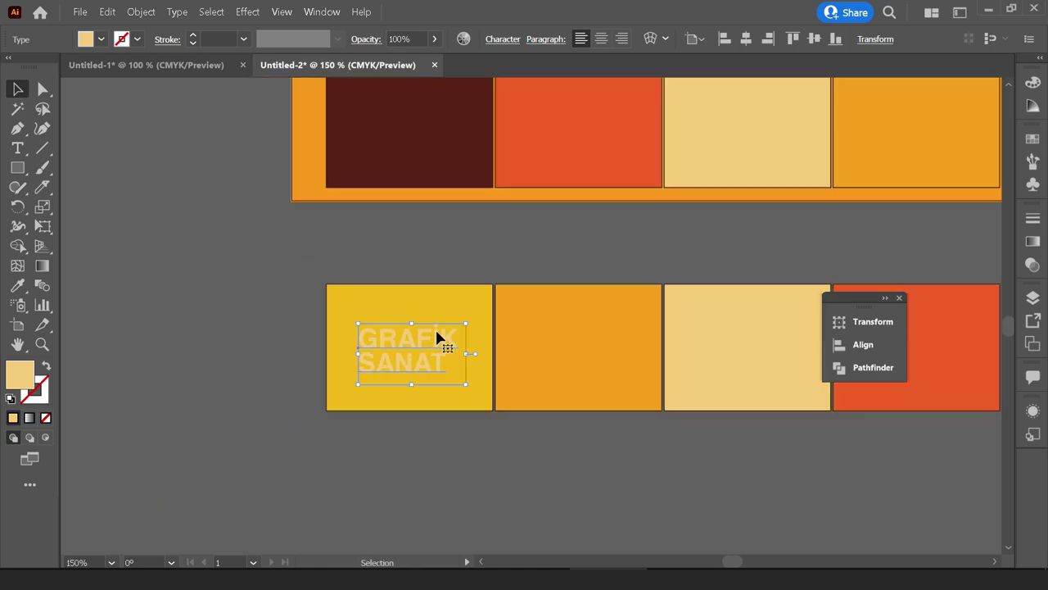
{"action": "scroll", "coordinate": [436, 336], "scroll_direction": "right", "scroll_amount": 3}
Give the text the dark red tile's maroon colour with the Eyedropper.
{"action": "left_click", "coordinate": [17, 285]}
{"action": "left_click", "coordinate": [272, 167]}
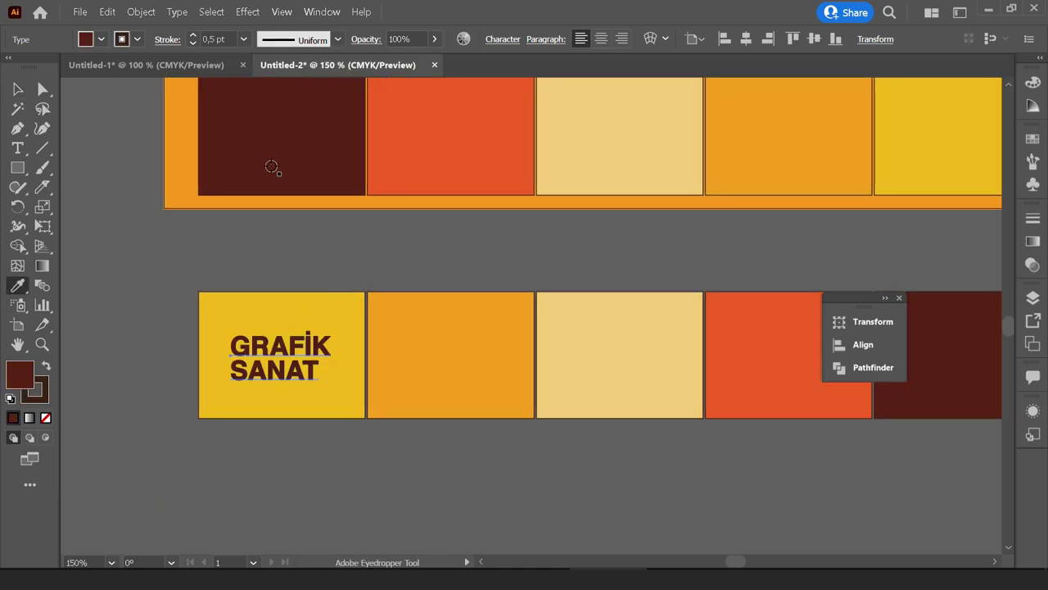
{"action": "key", "text": "v"}
{"action": "left_click", "coordinate": [352, 265]}
{"action": "mouse_move", "coordinate": [351, 264]}
{"action": "left_mouse_down"}
{"action": "mouse_move", "coordinate": [412, 416]}
{"action": "mouse_move", "coordinate": [513, 230]}
{"action": "mouse_move", "coordinate": [482, 287]}
{"action": "left_mouse_up"}
{"action": "scroll", "coordinate": [473, 336], "scroll_direction": "up", "scroll_amount": 3}
Nudge the GRAFİK SANAT text slightly left within the yellow tile.
{"action": "left_click", "coordinate": [473, 336]}
{"action": "scroll", "coordinate": [475, 334], "scroll_direction": "down", "scroll_amount": 2}
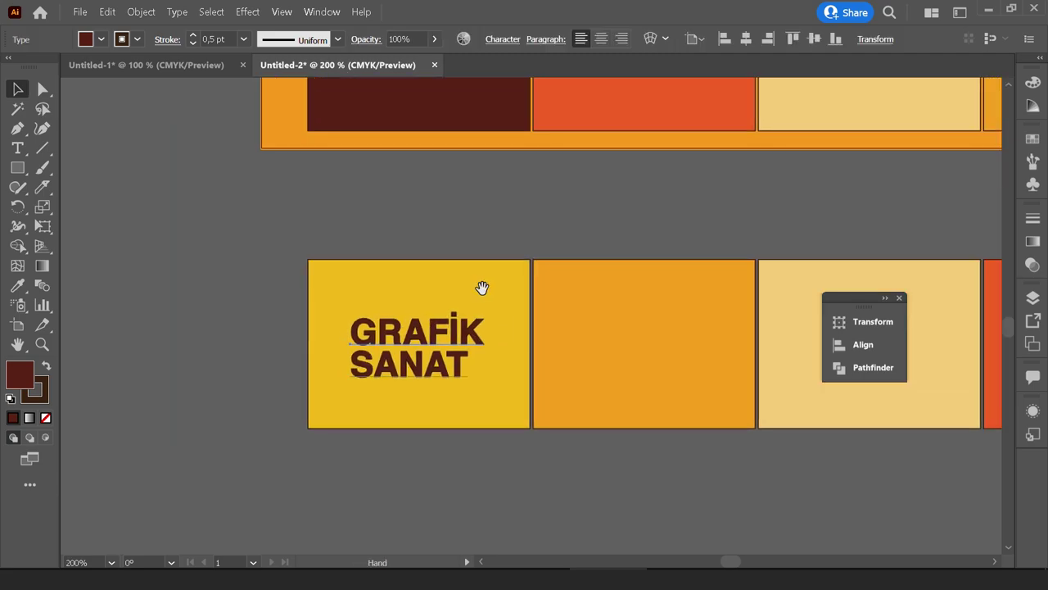
{"action": "left_click", "coordinate": [430, 354]}
{"action": "scroll", "coordinate": [429, 354], "scroll_direction": "up", "scroll_amount": 2}
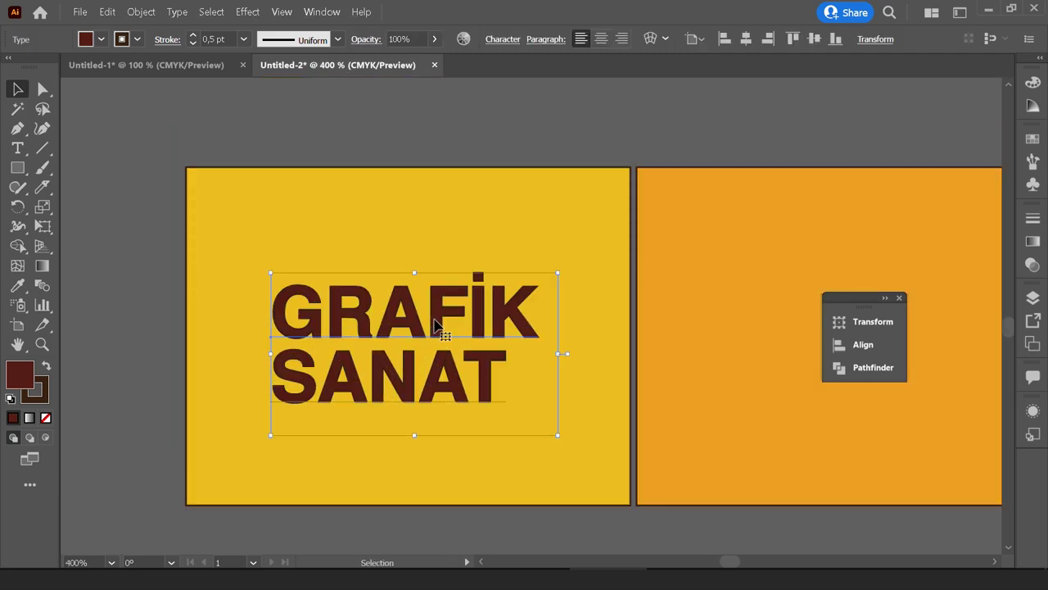
{"action": "left_click_drag", "start_coordinate": [435, 325], "coordinate": [424, 323]}
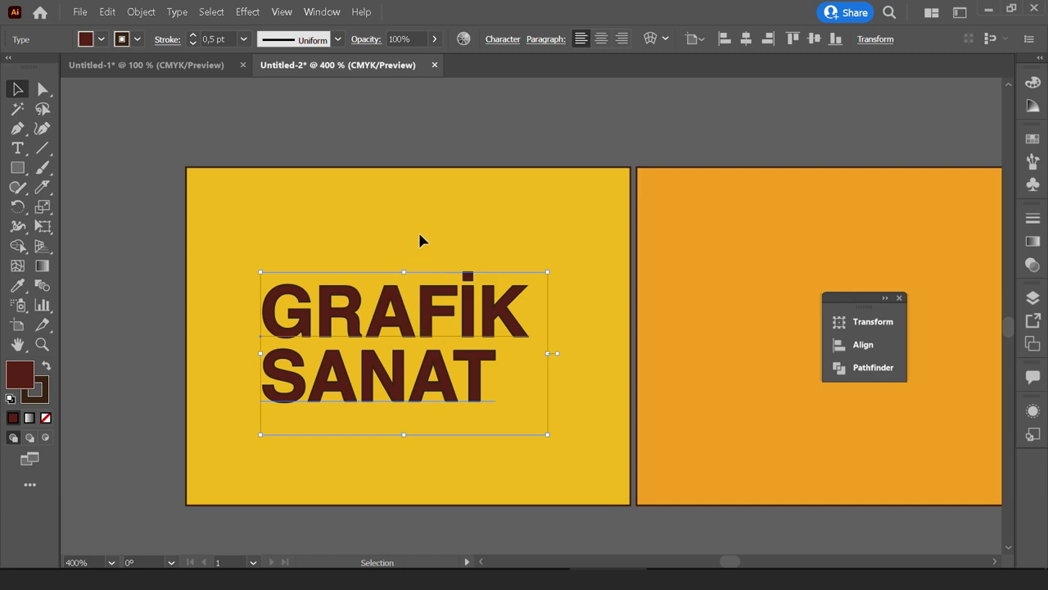
{"action": "scroll", "coordinate": [409, 195], "scroll_direction": "down", "scroll_amount": 1}
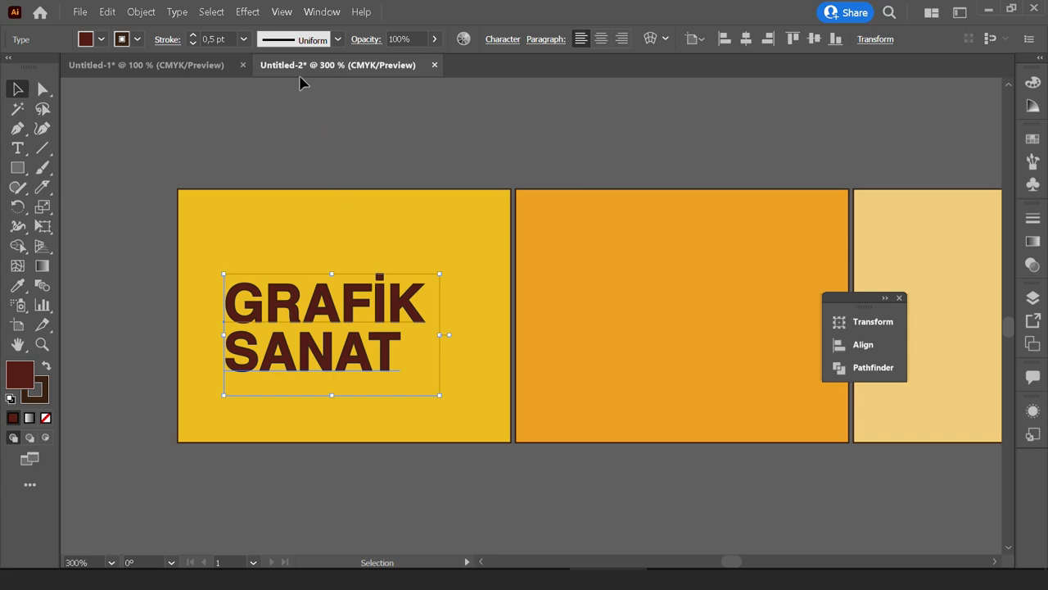
Open the Transform Effect dialog for the GRAFİK SANAT text.
{"action": "left_click", "coordinate": [248, 11]}
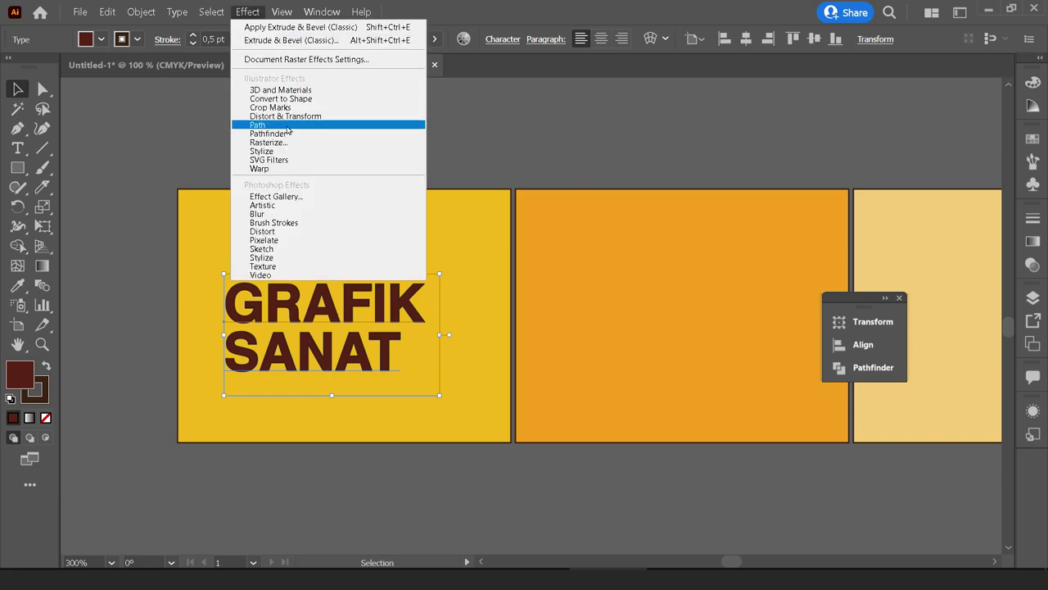
{"action": "mouse_move", "coordinate": [285, 116]}
{"action": "left_click", "coordinate": [490, 153]}
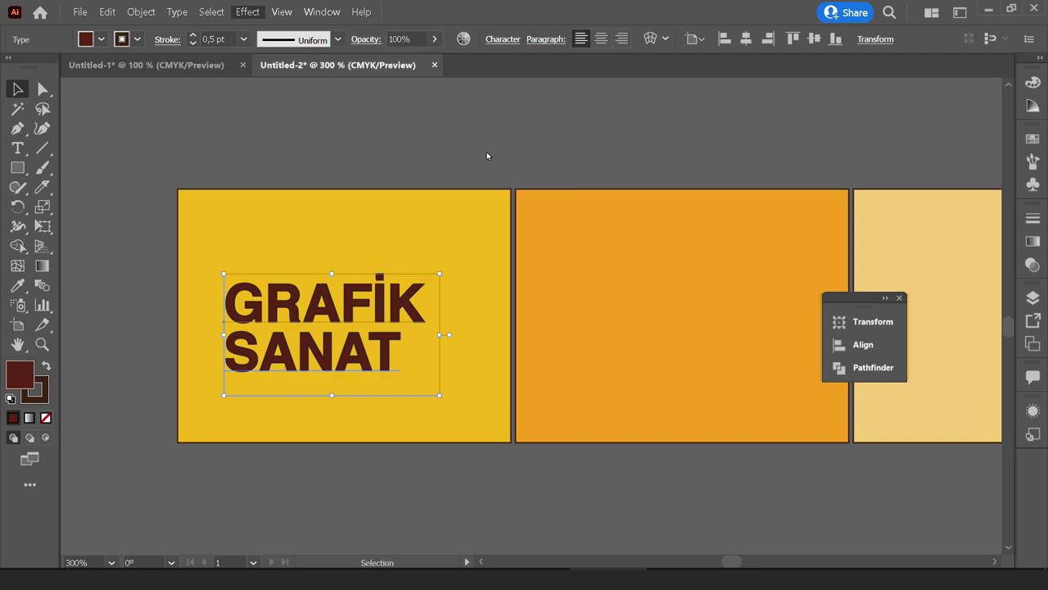
{"action": "left_click_drag", "start_coordinate": [817, 49], "coordinate": [679, 55]}
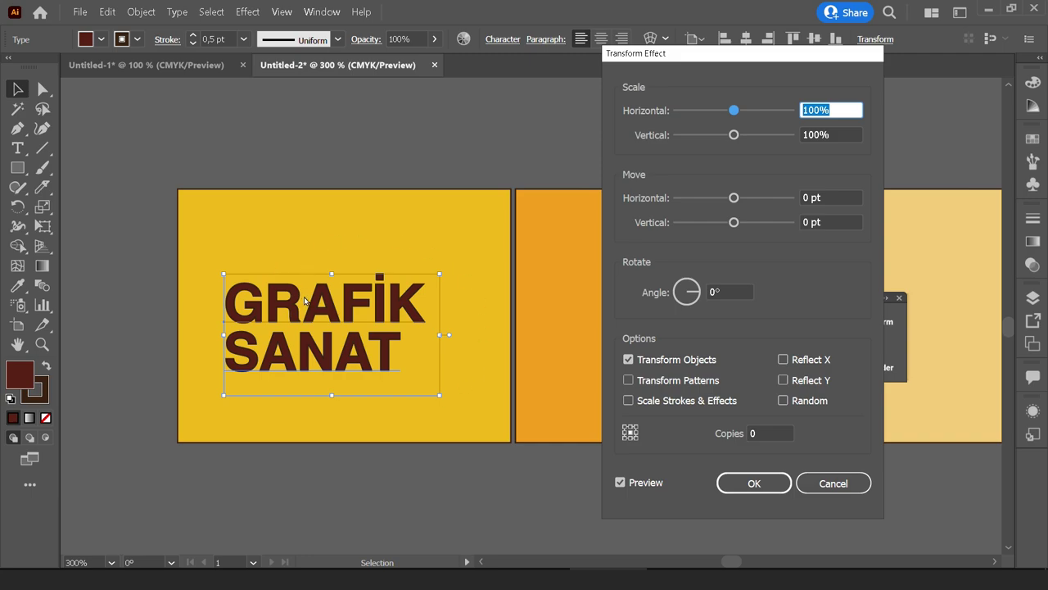
{"action": "left_click", "coordinate": [769, 433]}
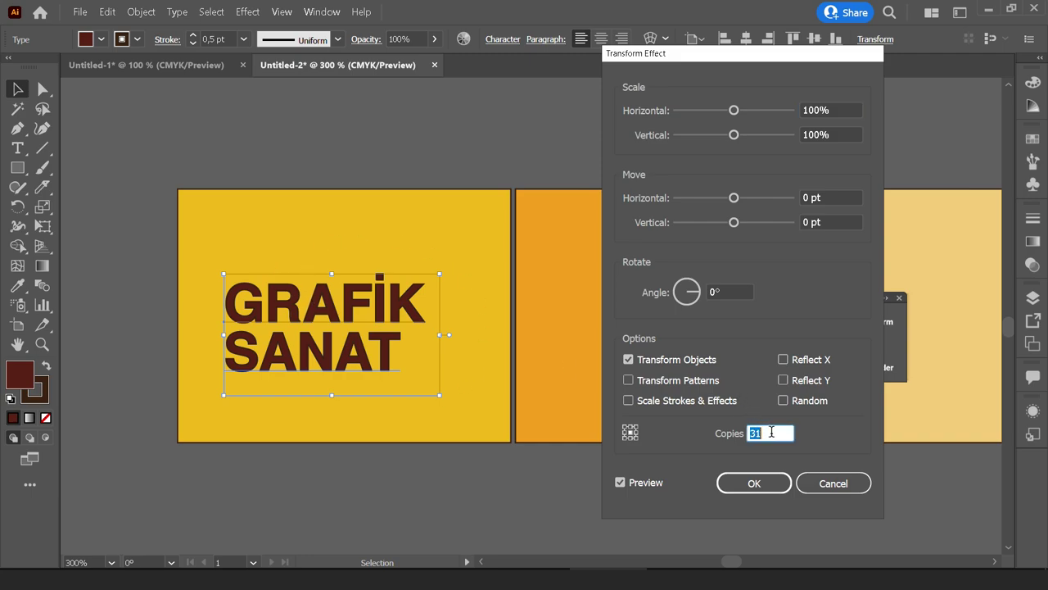
Set the Transform scale to 103% horizontal and 100% vertical.
{"action": "left_click", "coordinate": [824, 110]}
{"action": "key", "text": "Up"}
{"action": "key", "text": "Up"}
{"action": "key", "text": "Up"}
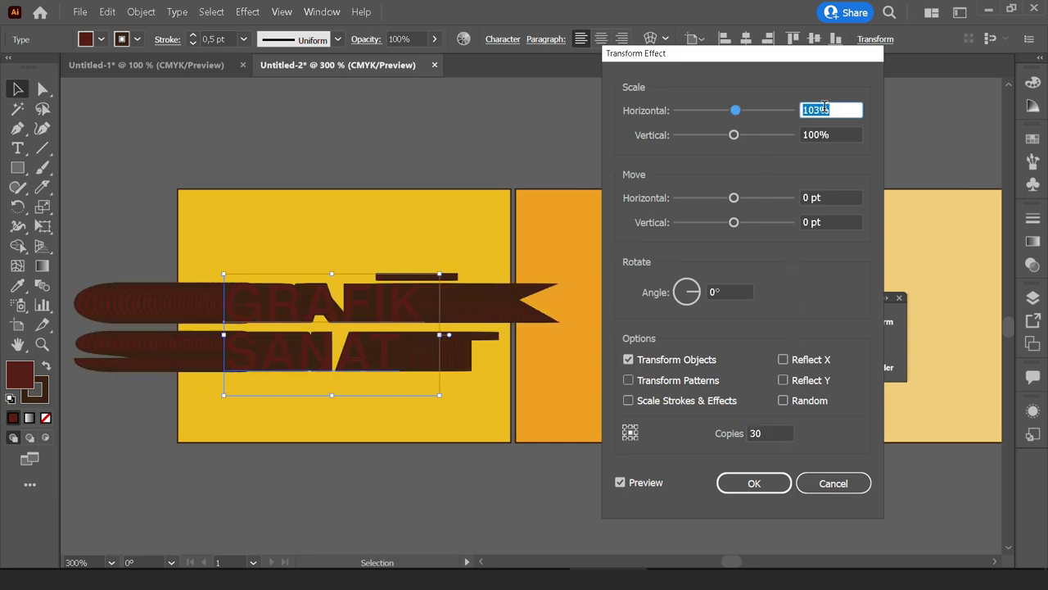
{"action": "key", "text": "Down"}
{"action": "key", "text": "Down"}
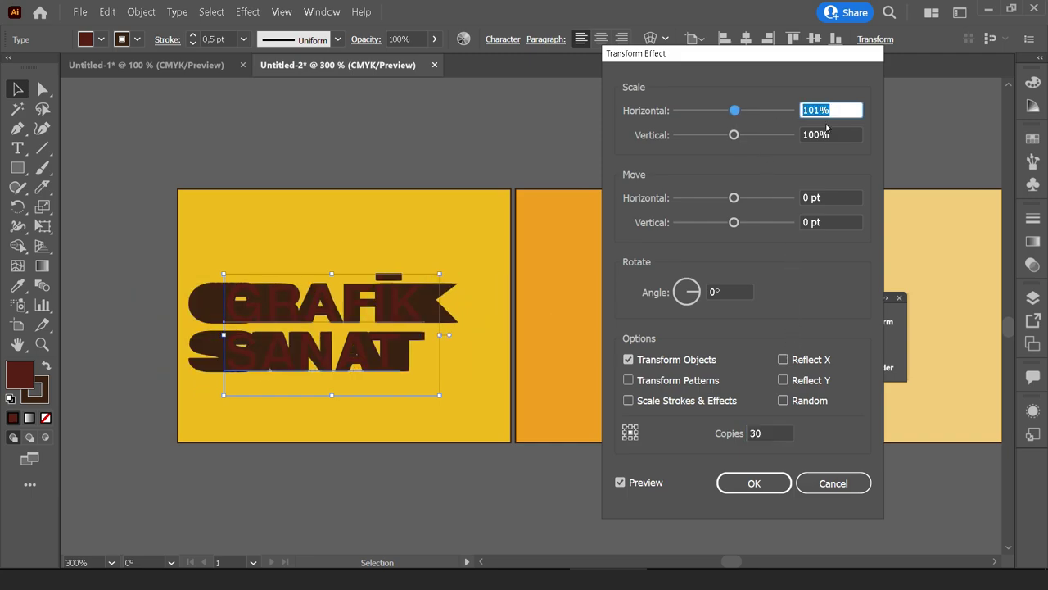
{"action": "key", "text": "Down"}
{"action": "key", "text": "Down"}
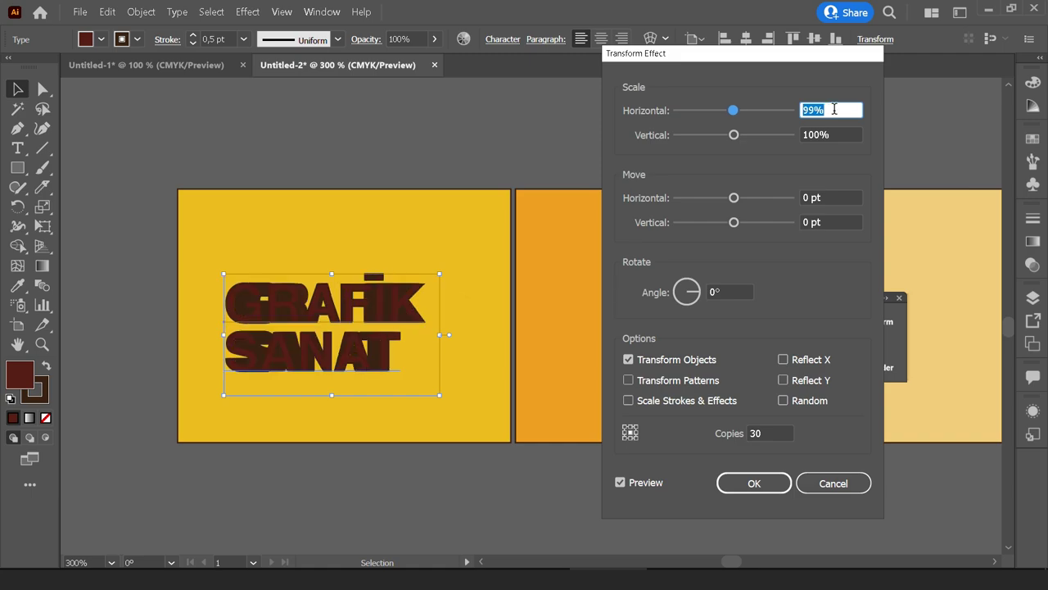
{"action": "key", "text": "Down"}
{"action": "key", "text": "Down"}
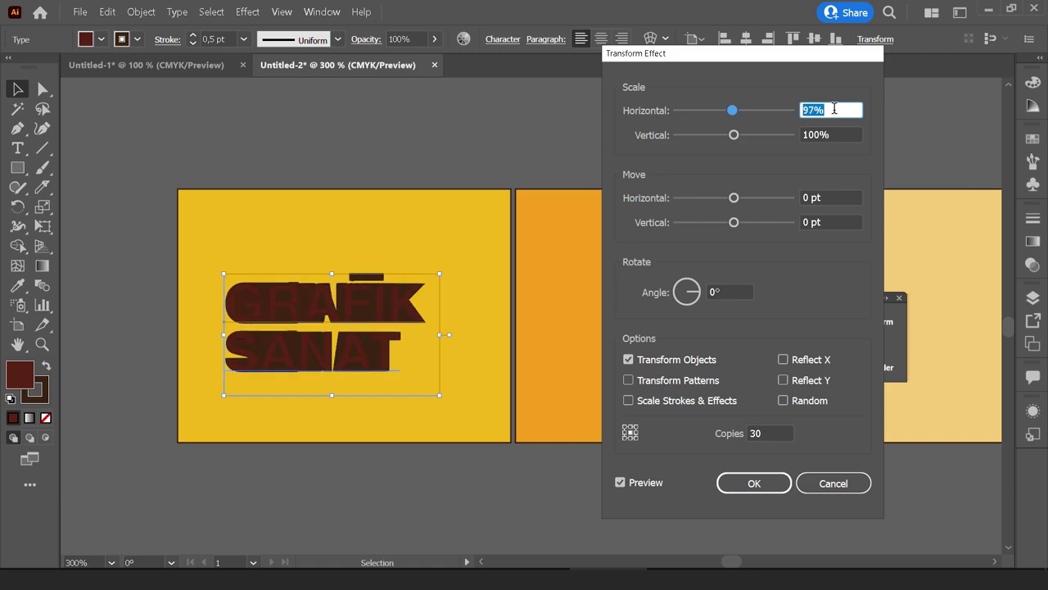
{"action": "left_click", "coordinate": [829, 132]}
{"action": "key", "text": "Down"}
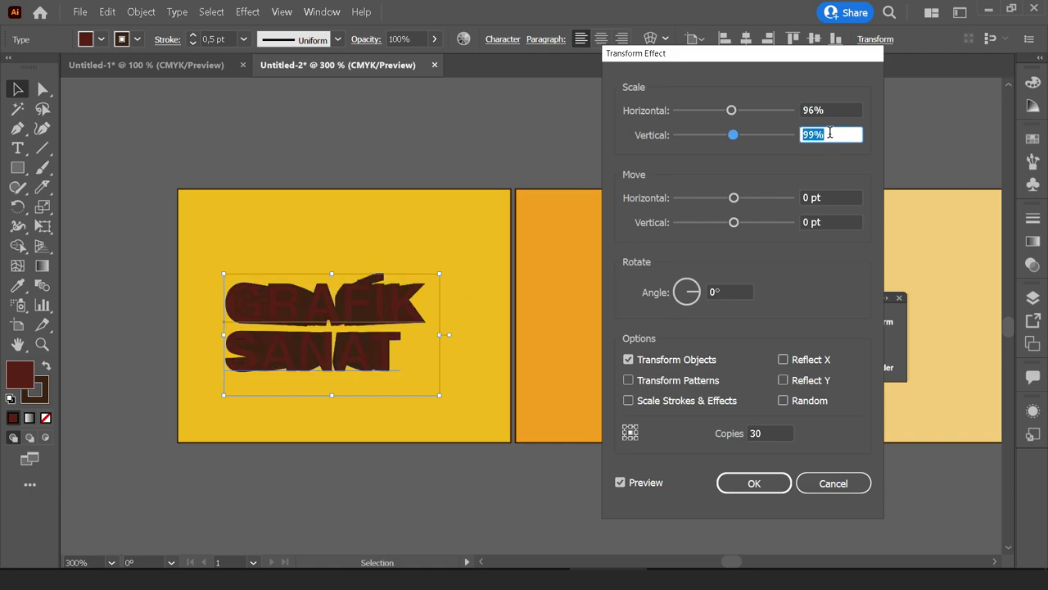
{"action": "key", "text": "Down"}
{"action": "key", "text": "Down"}
{"action": "left_click", "coordinate": [829, 109]}
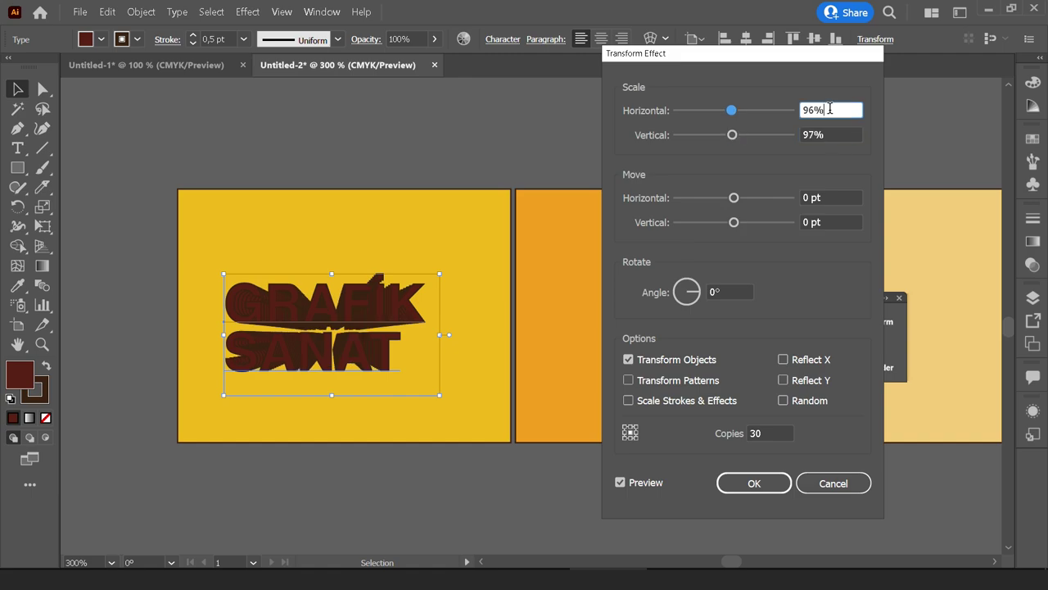
{"action": "key", "text": "Up"}
{"action": "key", "text": "Up"}
{"action": "key", "text": "Up"}
{"action": "key", "text": "Down"}
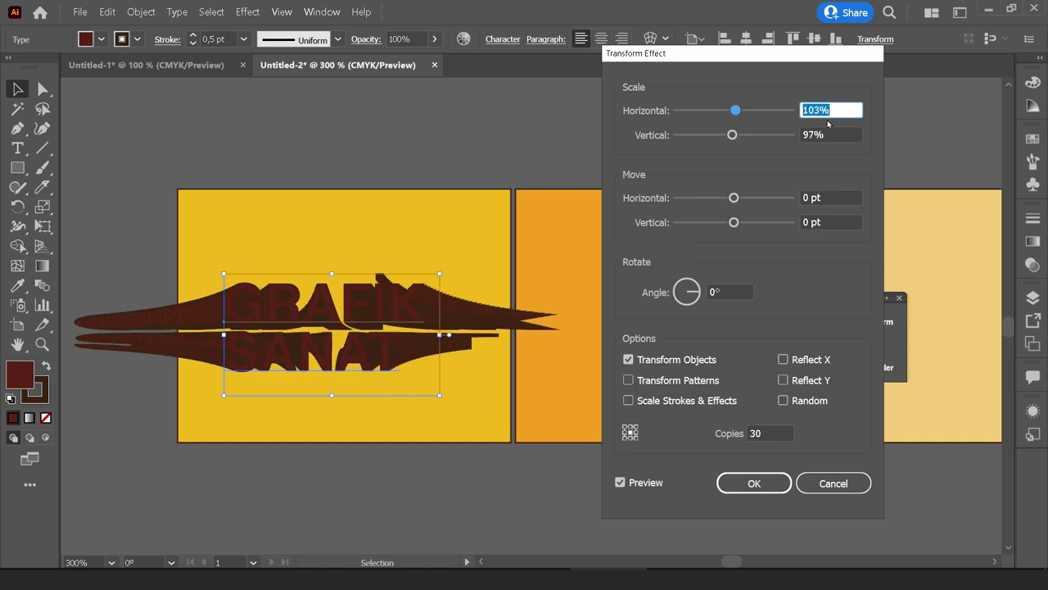
{"action": "left_click", "coordinate": [829, 133]}
{"action": "key", "text": "Up"}
{"action": "key", "text": "Up"}
{"action": "key", "text": "Up"}
{"action": "key", "text": "Up"}
{"action": "key", "text": "Up"}
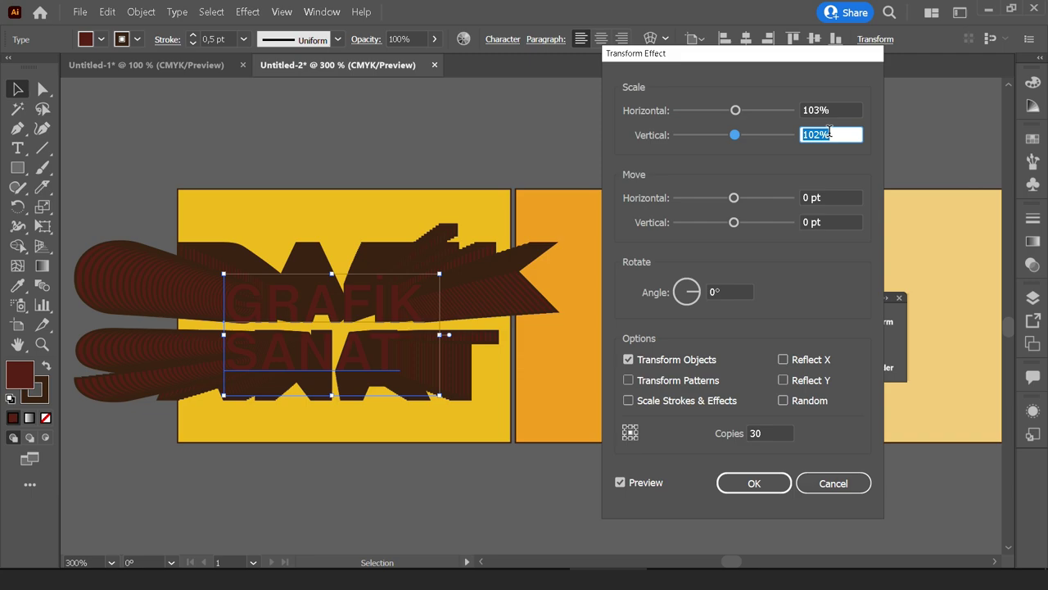
{"action": "key", "text": "Down"}
{"action": "key", "text": "Down"}
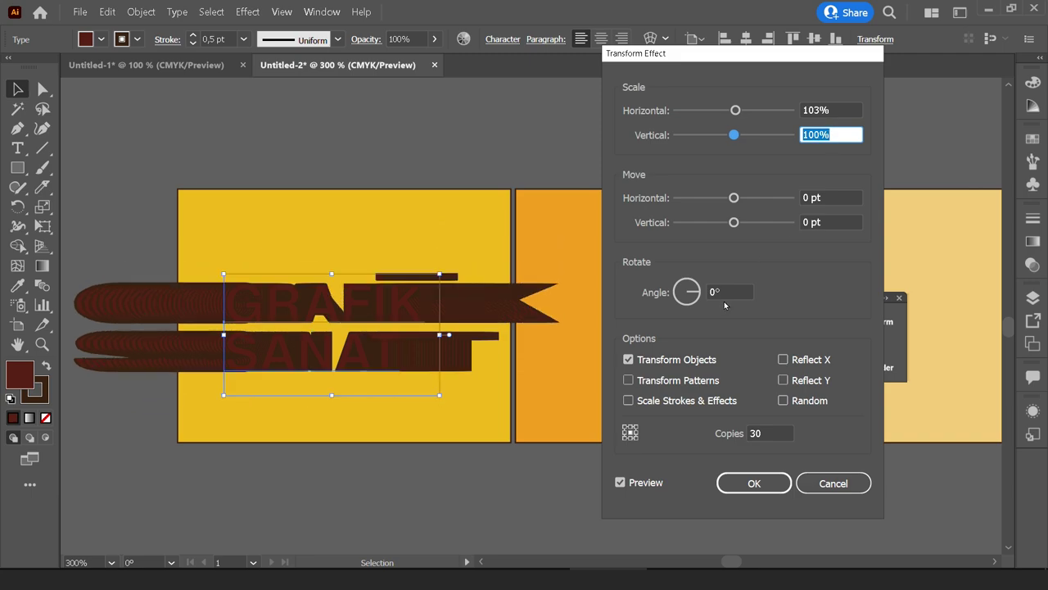
Set each copy's rotation to 3° with a 0 pt horizontal move.
{"action": "left_click", "coordinate": [727, 291]}
{"action": "key", "text": "Up"}
{"action": "key", "text": "Up"}
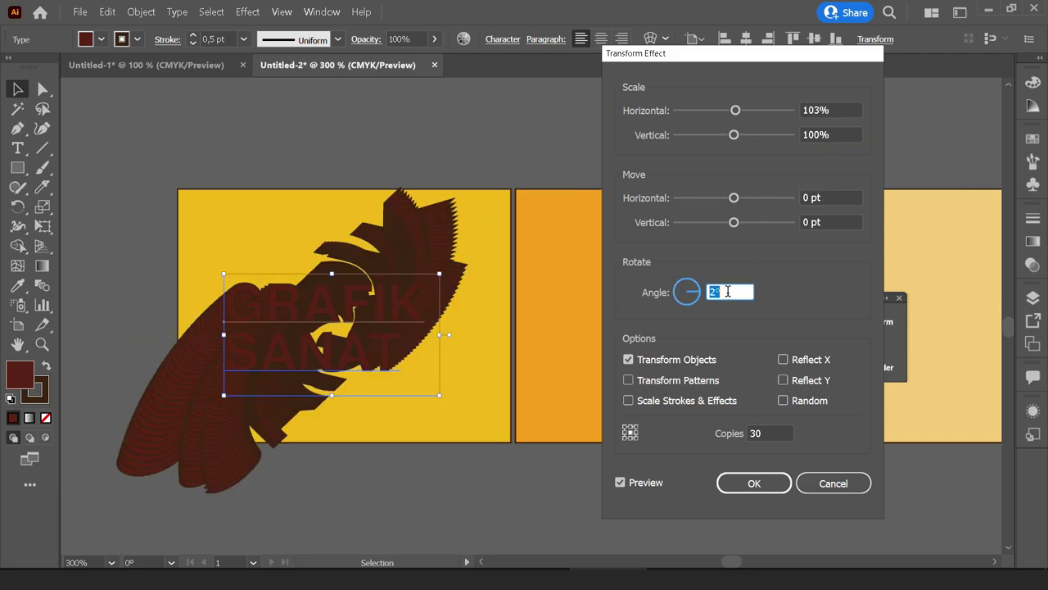
{"action": "key", "text": "Up"}
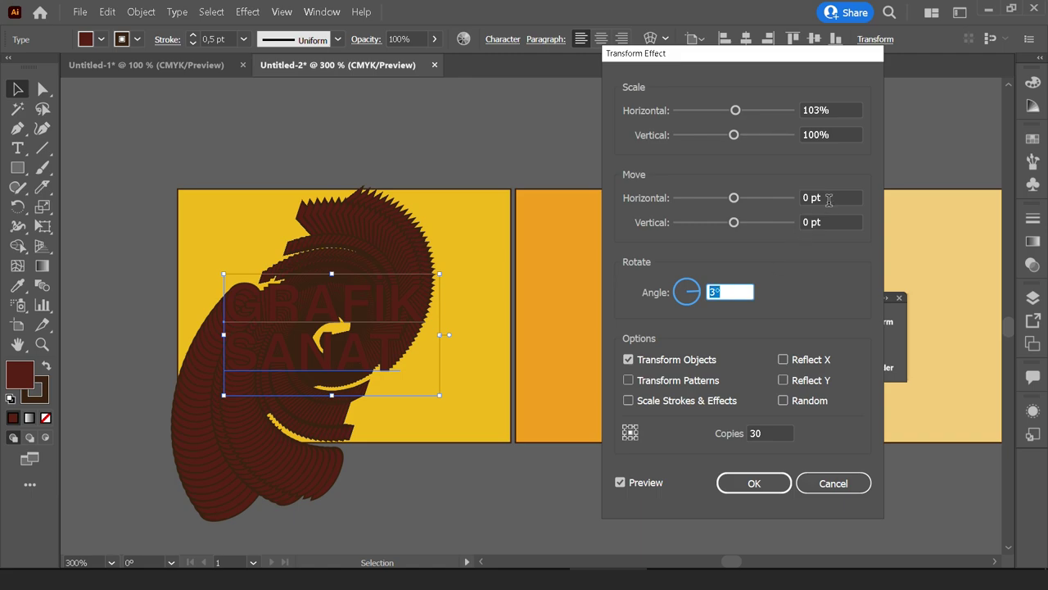
{"action": "left_click", "coordinate": [829, 199]}
{"action": "key", "text": "Down"}
{"action": "key", "text": "Up"}
{"action": "key", "text": "Up"}
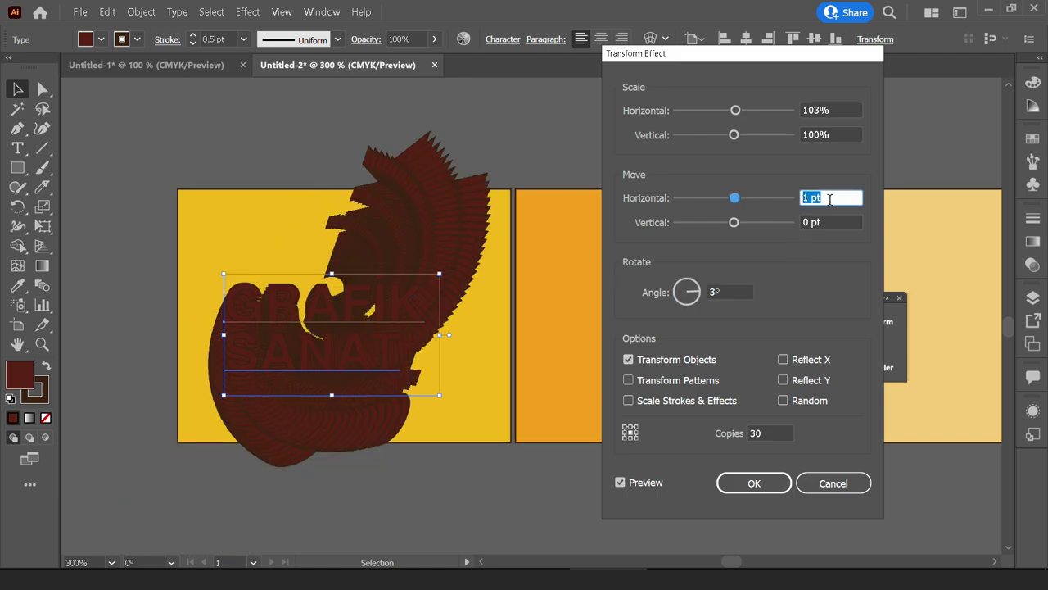
{"action": "key", "text": "Down"}
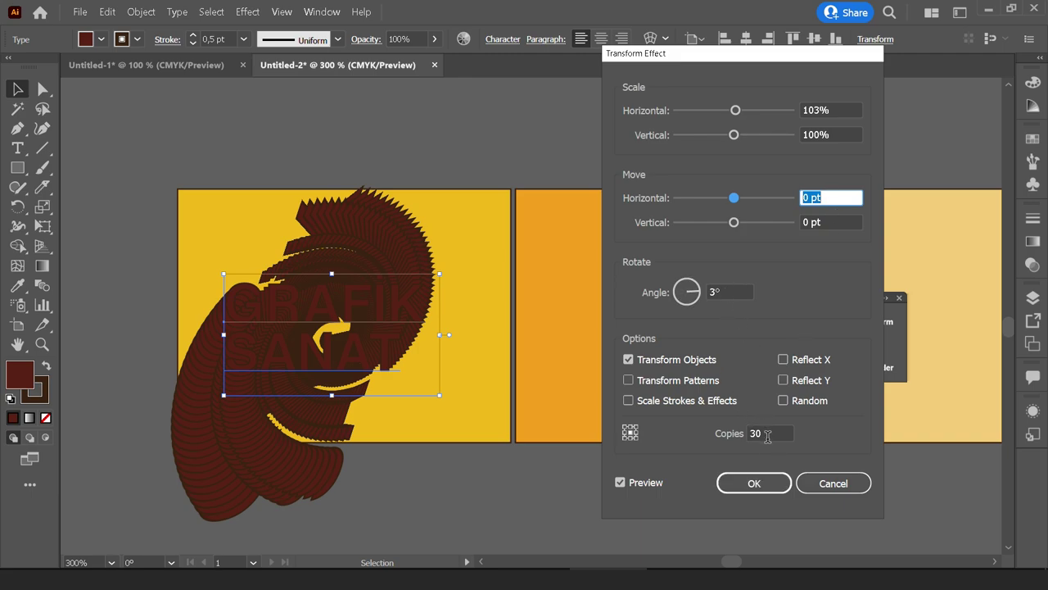
Set the copy count to 22 and apply the Transform effect.
{"action": "left_click", "coordinate": [767, 434]}
{"action": "key", "text": "Down"}
{"action": "key", "text": "Down"}
{"action": "key", "text": "Down"}
{"action": "key", "text": "Down"}
{"action": "key", "text": "Down"}
{"action": "key", "text": "Down"}
{"action": "key", "text": "Down"}
{"action": "key", "text": "Down"}
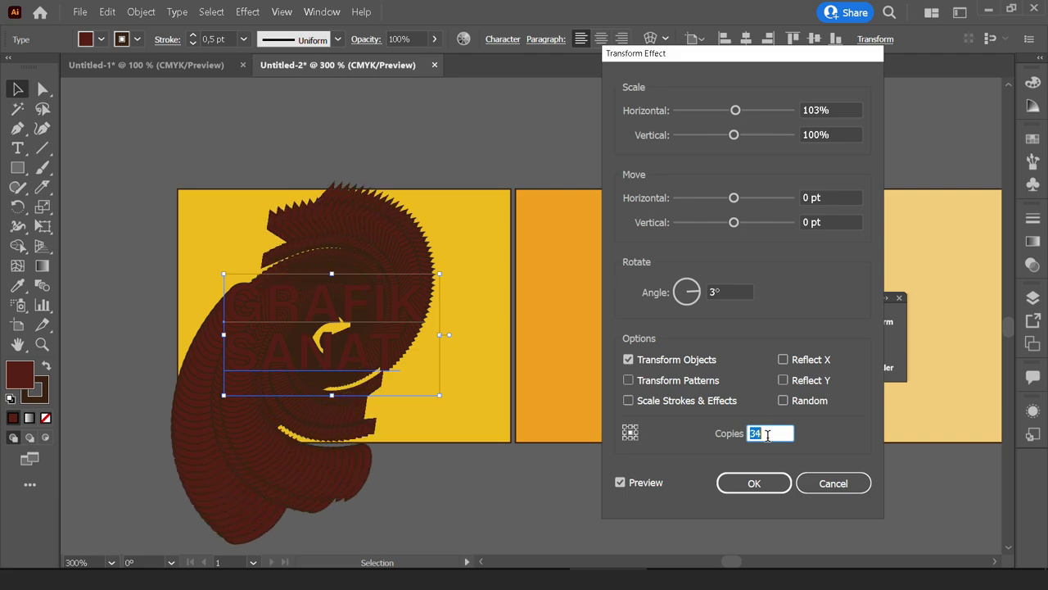
{"action": "key", "text": "Down"}
{"action": "key", "text": "Down"}
{"action": "key", "text": "Down"}
{"action": "key", "text": "Down"}
{"action": "key", "text": "Up"}
{"action": "key", "text": "Up"}
{"action": "key", "text": "Up"}
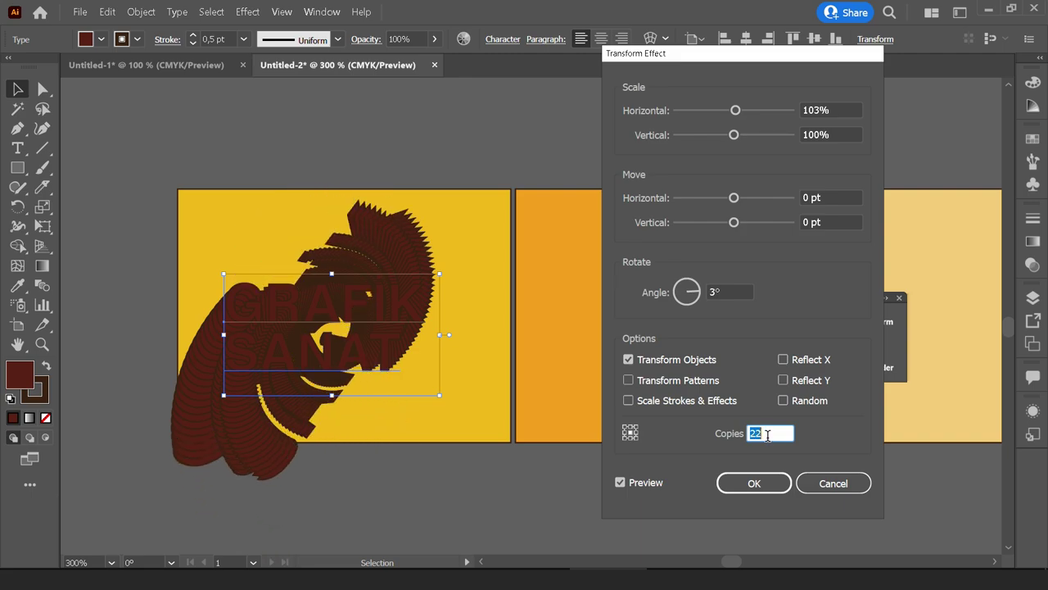
{"action": "left_click", "coordinate": [767, 484]}
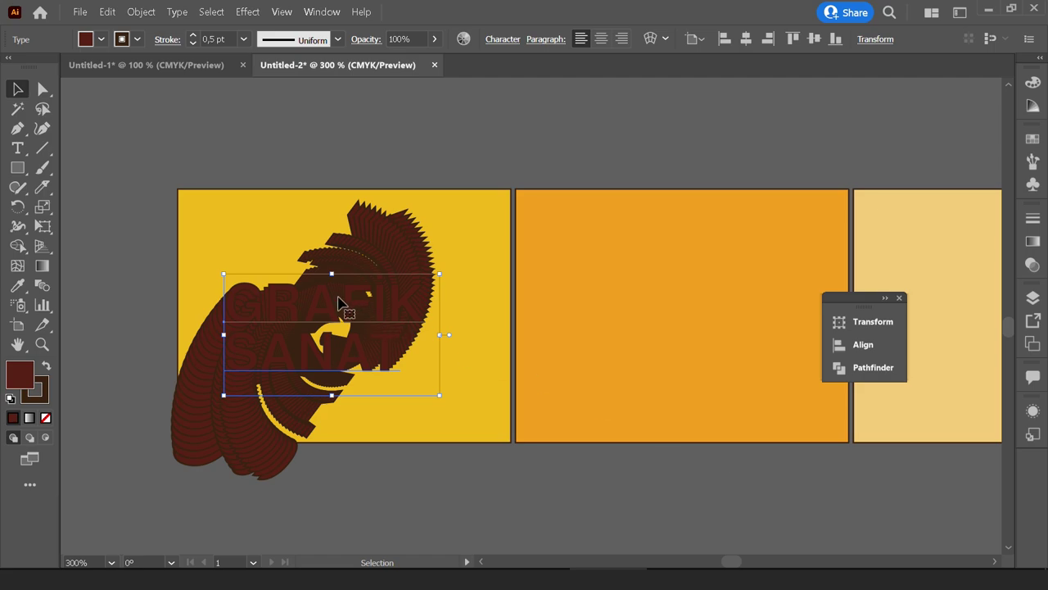
Move the swirl artwork up-right on the yellow tile and give it a white stroke.
{"action": "left_click_drag", "start_coordinate": [340, 303], "coordinate": [388, 279]}
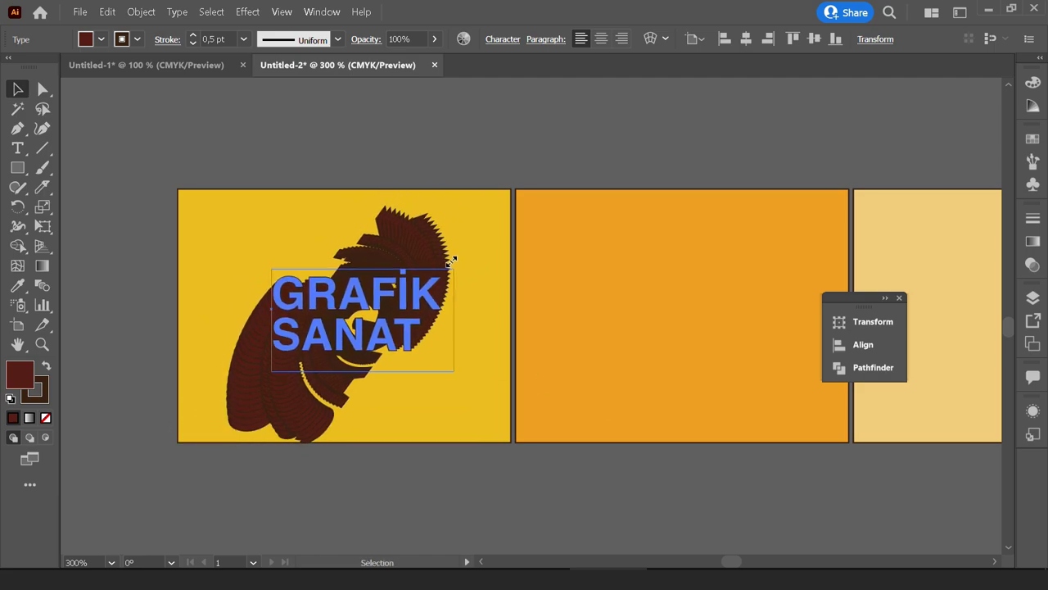
{"action": "key", "text": "ctrl+plus"}
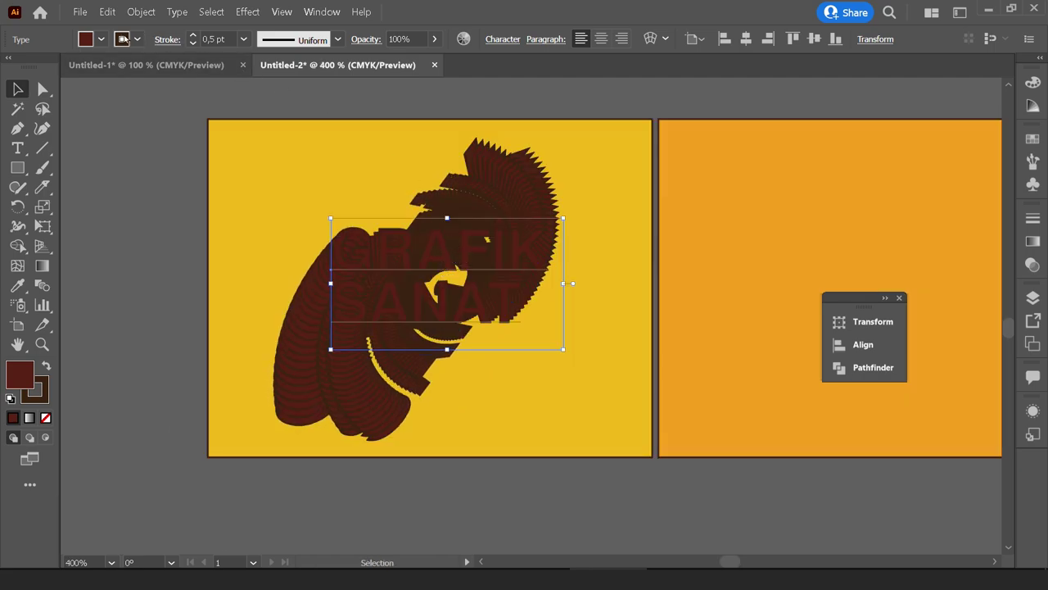
{"action": "left_click", "coordinate": [101, 39]}
{"action": "left_click", "coordinate": [36, 66]}
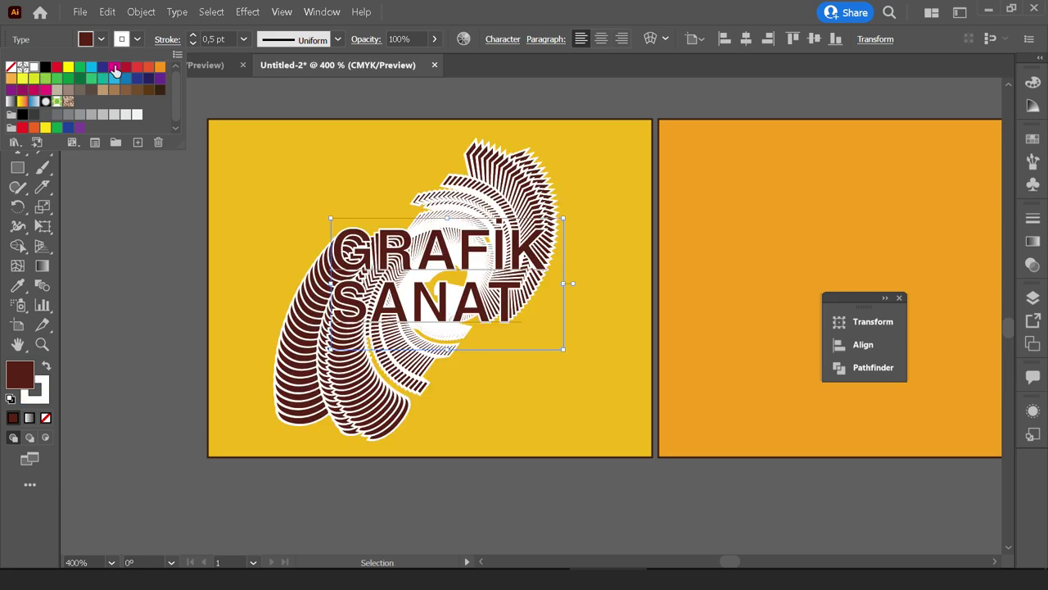
Set the white stroke weight to 0.05 pt.
{"action": "left_click", "coordinate": [243, 39]}
{"action": "left_click", "coordinate": [262, 55]}
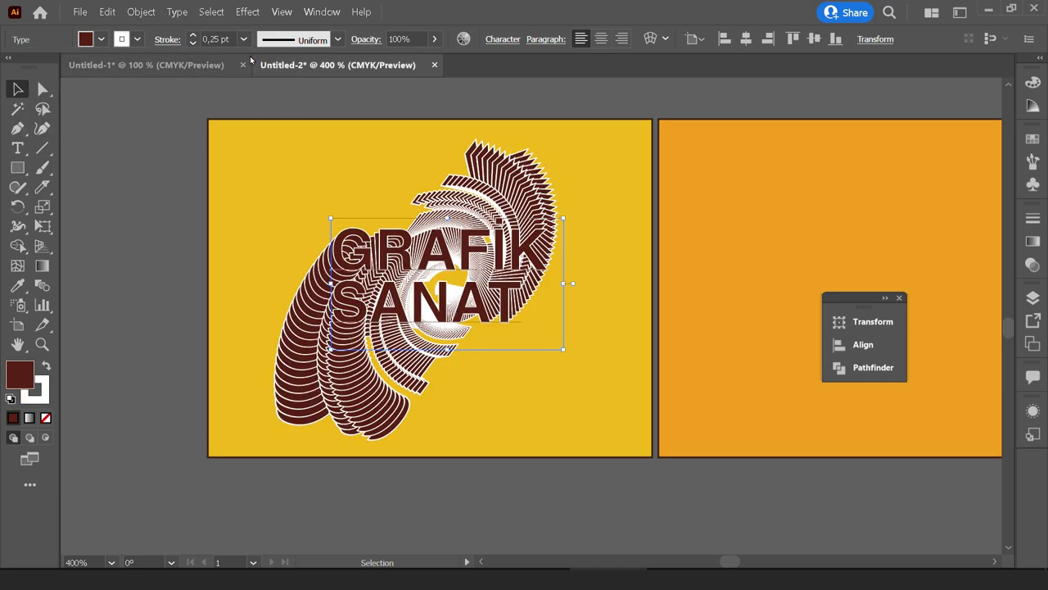
{"action": "left_click", "coordinate": [215, 39]}
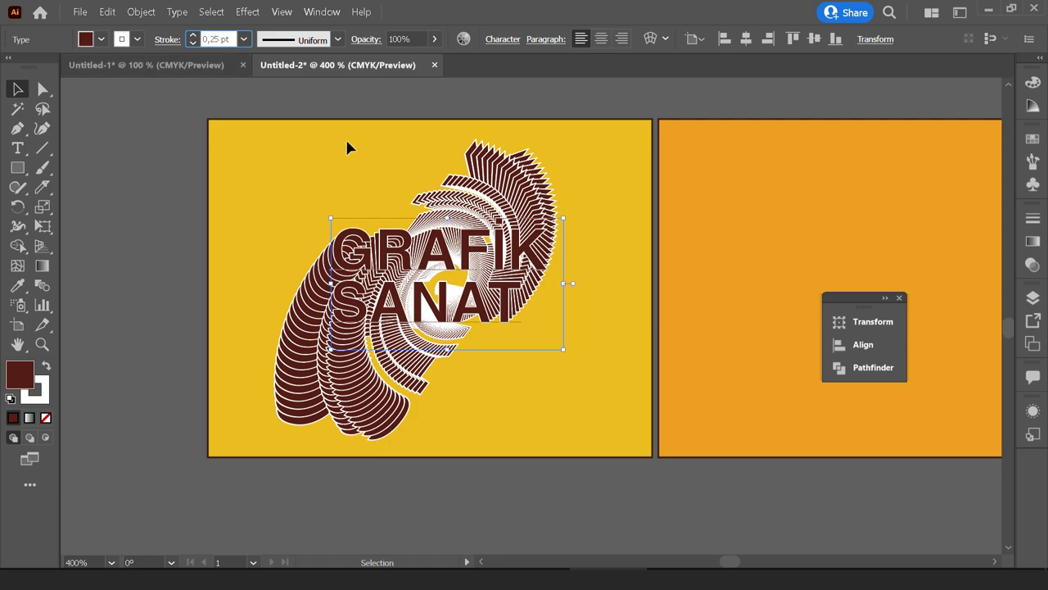
{"action": "type", "text": "0,5"}
{"action": "key", "text": "Return"}
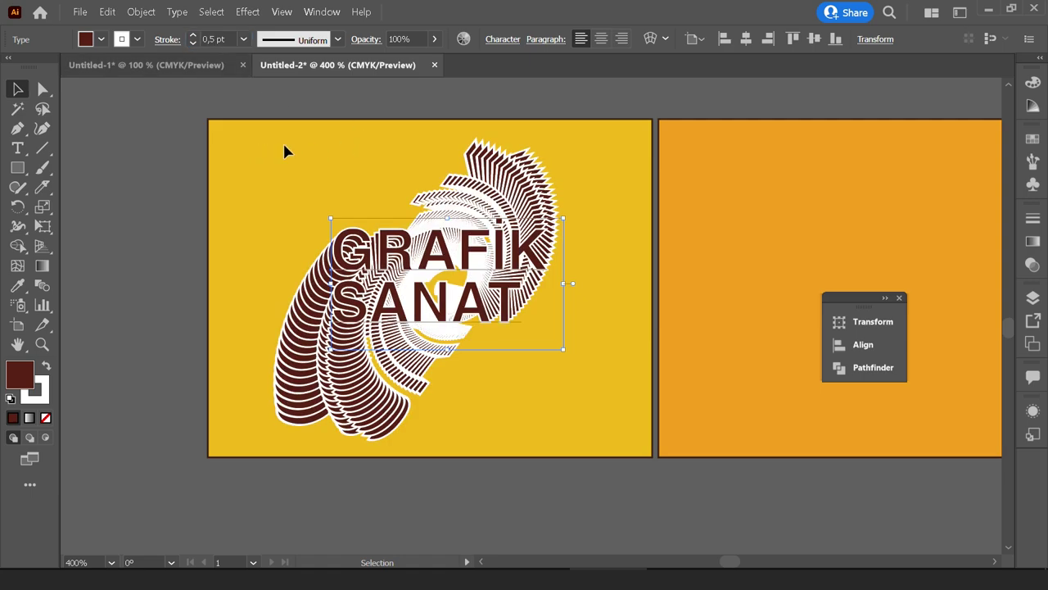
{"action": "left_click", "coordinate": [206, 39]}
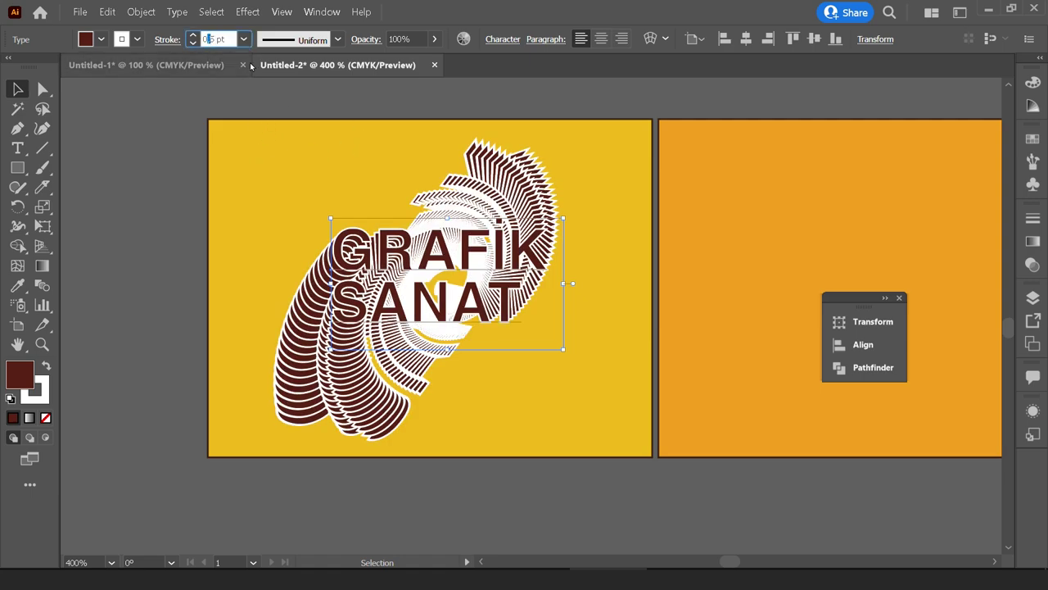
{"action": "type", "text": "0"}
{"action": "left_click", "coordinate": [128, 105]}
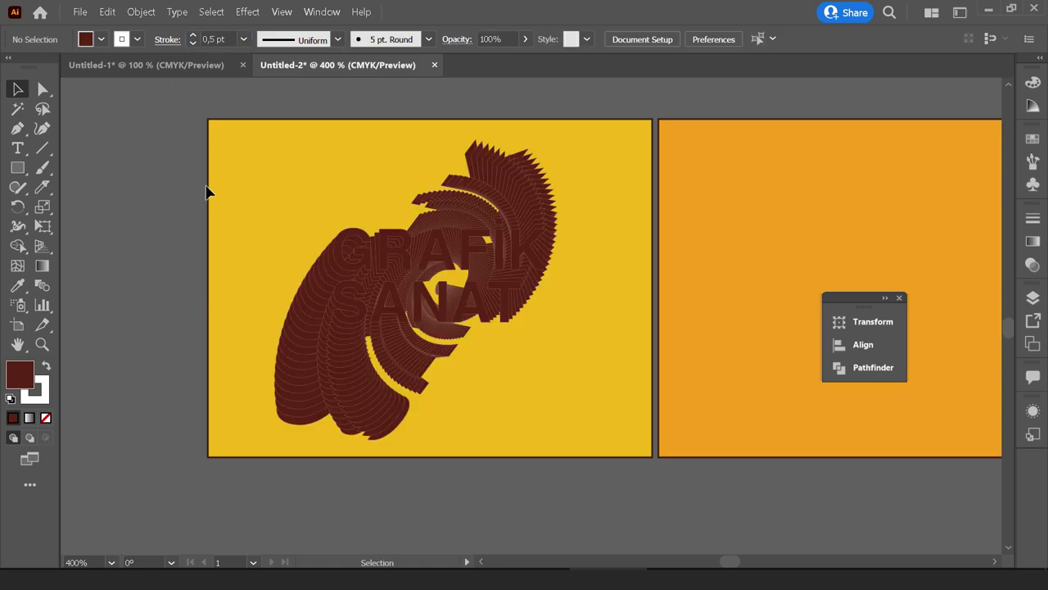
{"action": "left_click", "coordinate": [439, 265]}
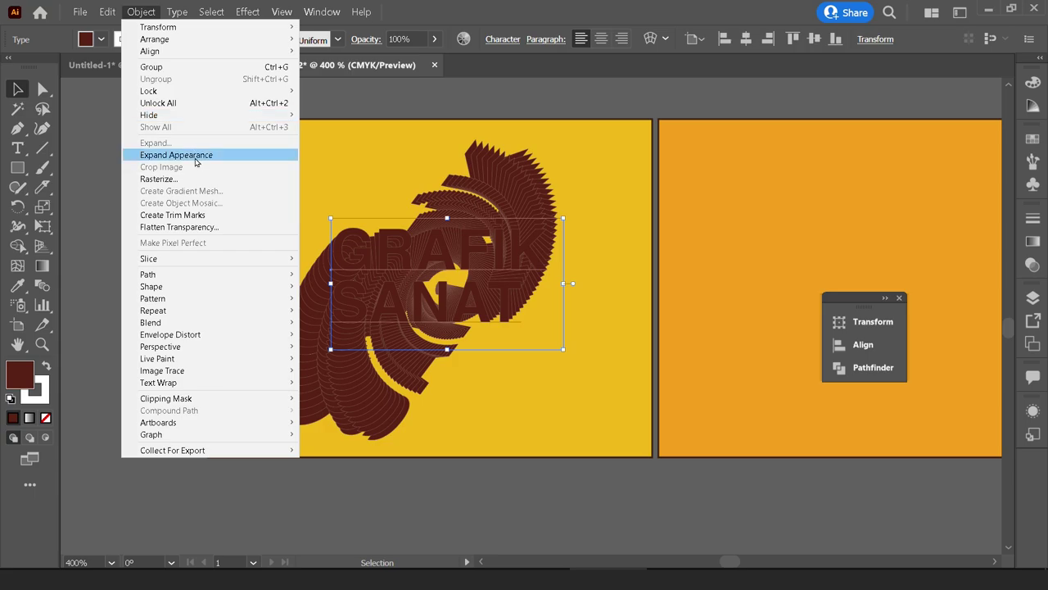
Expand the swirl's appearance, isolate the group, and select the front GRAFİK SANAT copy.
{"action": "left_click", "coordinate": [196, 155]}
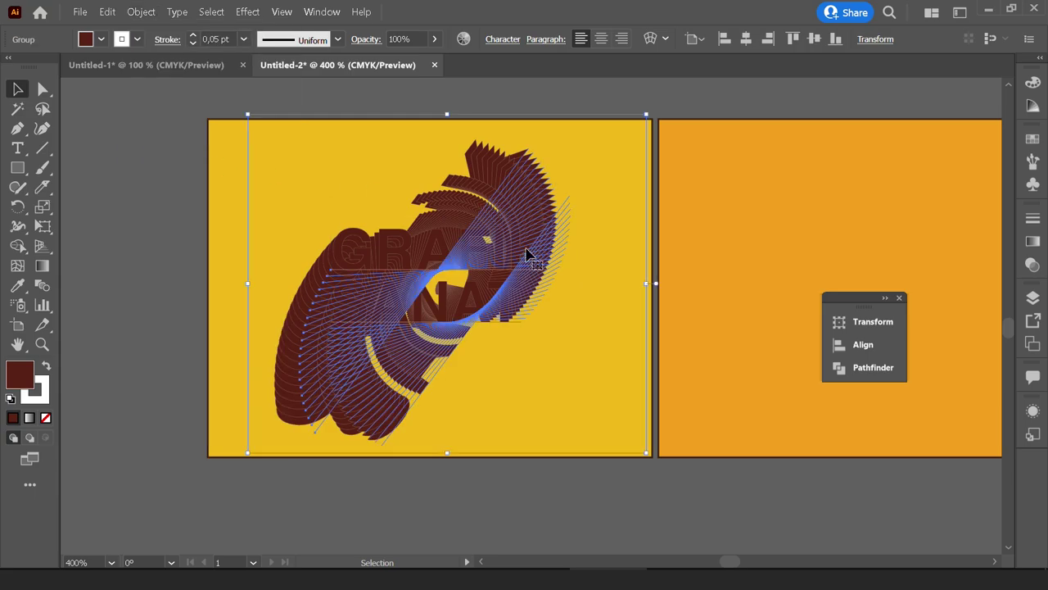
{"action": "scroll", "coordinate": [446, 271], "scroll_direction": "up", "scroll_amount": 1}
{"action": "right_click", "coordinate": [443, 260]}
{"action": "key", "text": "Escape"}
{"action": "double_click", "coordinate": [445, 258]}
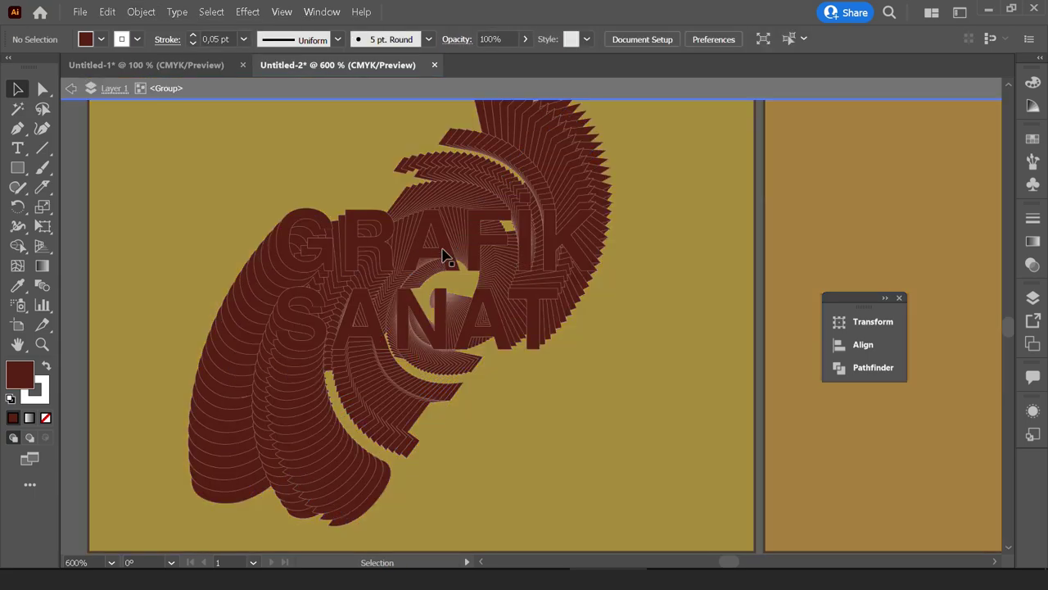
{"action": "mouse_move", "coordinate": [445, 257]}
{"action": "left_mouse_down"}
{"action": "mouse_move", "coordinate": [442, 286]}
{"action": "mouse_move", "coordinate": [442, 261]}
{"action": "left_mouse_up"}
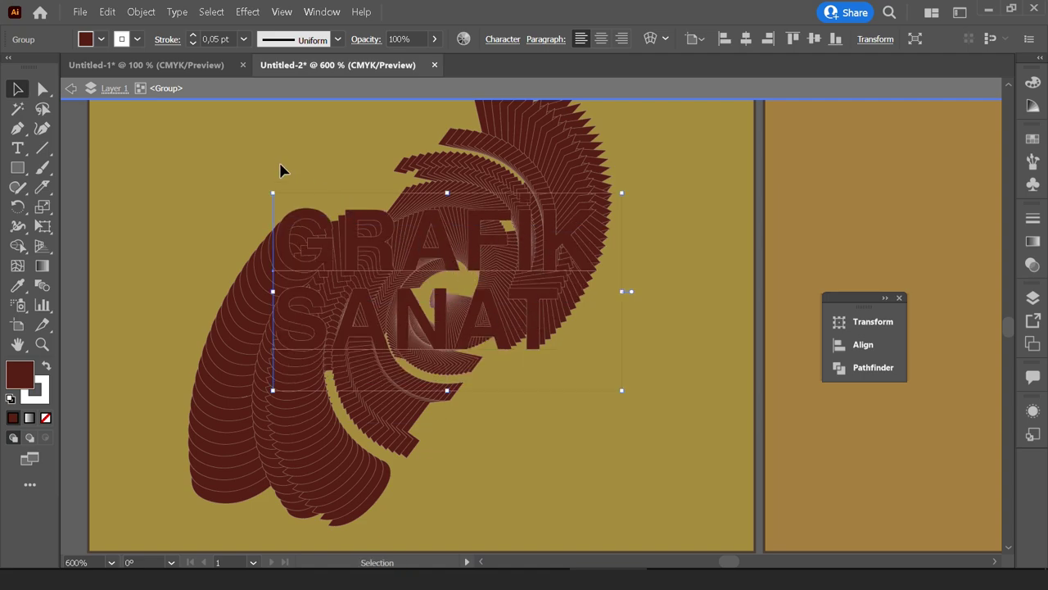
Fill the front lettering with the tile's yellow and exit isolation mode.
{"action": "left_click", "coordinate": [101, 38]}
{"action": "left_click", "coordinate": [17, 285]}
{"action": "scroll", "coordinate": [409, 276], "scroll_direction": "down", "scroll_amount": 2}
{"action": "scroll", "coordinate": [409, 276], "scroll_direction": "down", "scroll_amount": 1}
{"action": "left_click", "coordinate": [495, 228]}
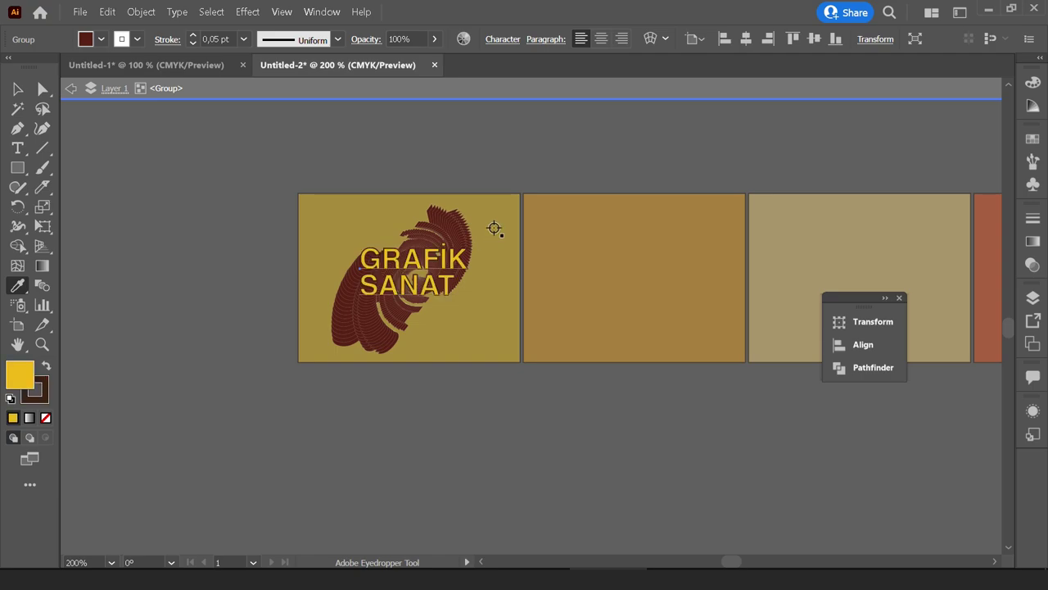
{"action": "key", "text": "v"}
{"action": "double_click", "coordinate": [473, 174]}
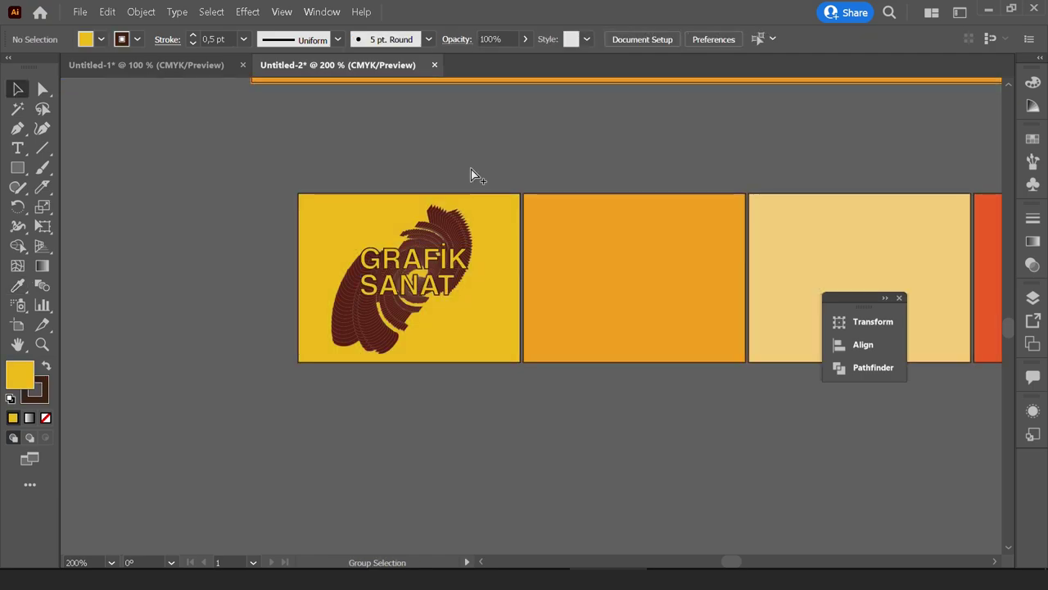
{"action": "scroll", "coordinate": [463, 254], "scroll_direction": "up", "scroll_amount": 3}
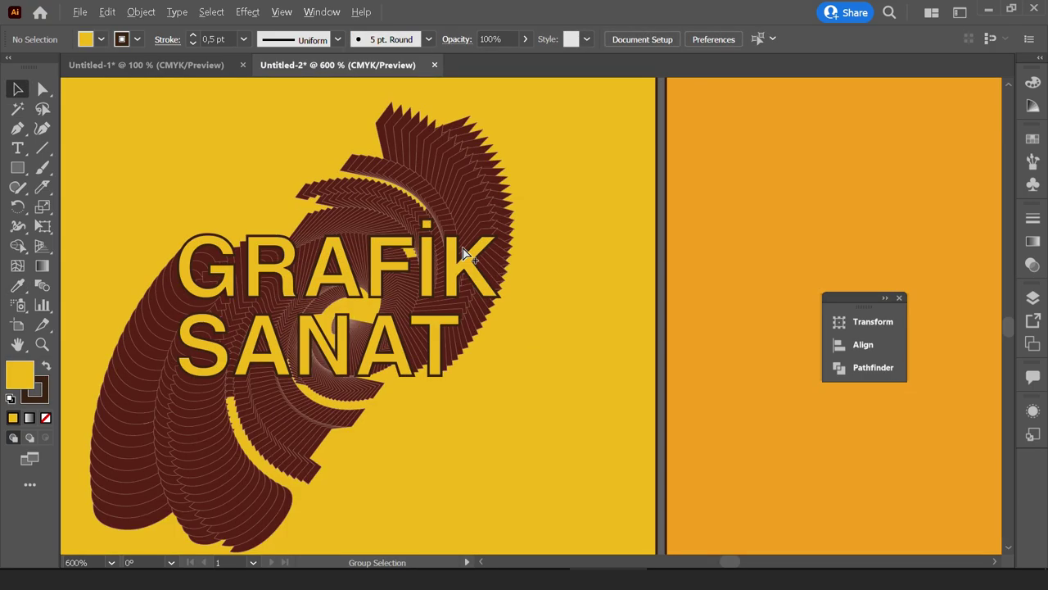
{"action": "scroll", "coordinate": [464, 254], "scroll_direction": "down", "scroll_amount": 2}
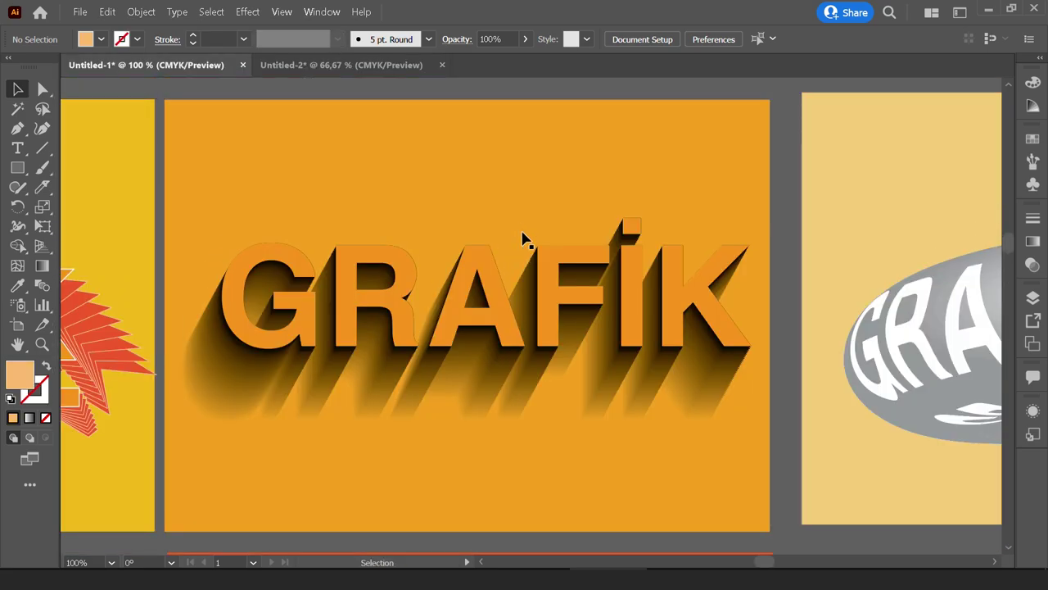
In Untitled-2, colour the orange tile's GRAFIK with the dark maroon tile colour.
{"action": "left_click", "coordinate": [358, 69]}
{"action": "key", "text": "i"}
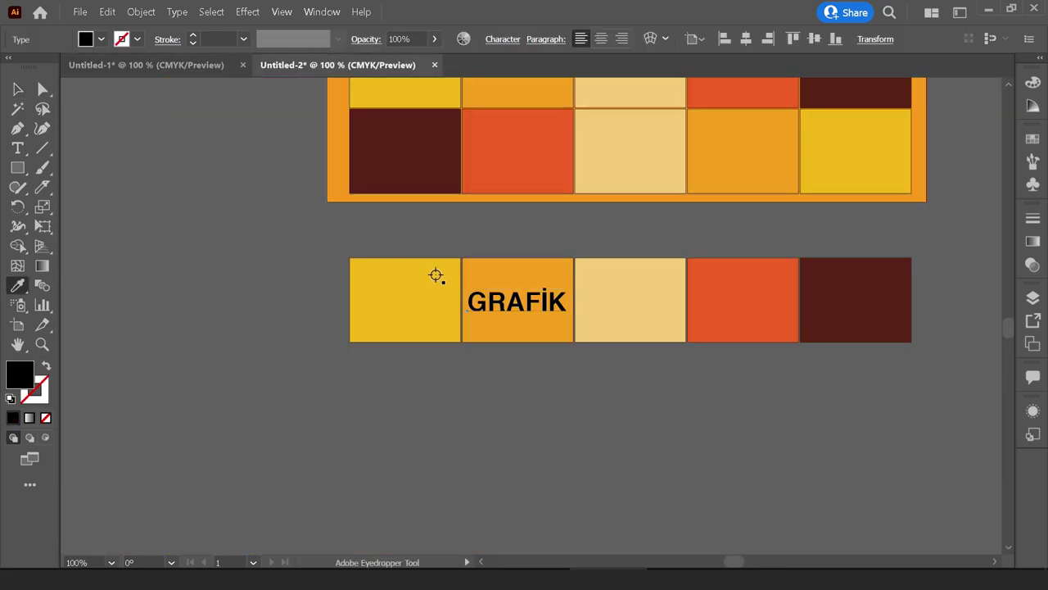
{"action": "key", "text": "ctrl+plus"}
{"action": "left_click", "coordinate": [950, 307]}
{"action": "key", "text": "v"}
{"action": "key", "text": "ctrl+plus"}
{"action": "key", "text": "ctrl+plus"}
{"action": "key", "text": "ctrl+plus"}
{"action": "mouse_move", "coordinate": [479, 322]}
{"action": "left_mouse_down"}
{"action": "mouse_move", "coordinate": [562, 324]}
{"action": "mouse_move", "coordinate": [573, 273]}
{"action": "left_mouse_up"}
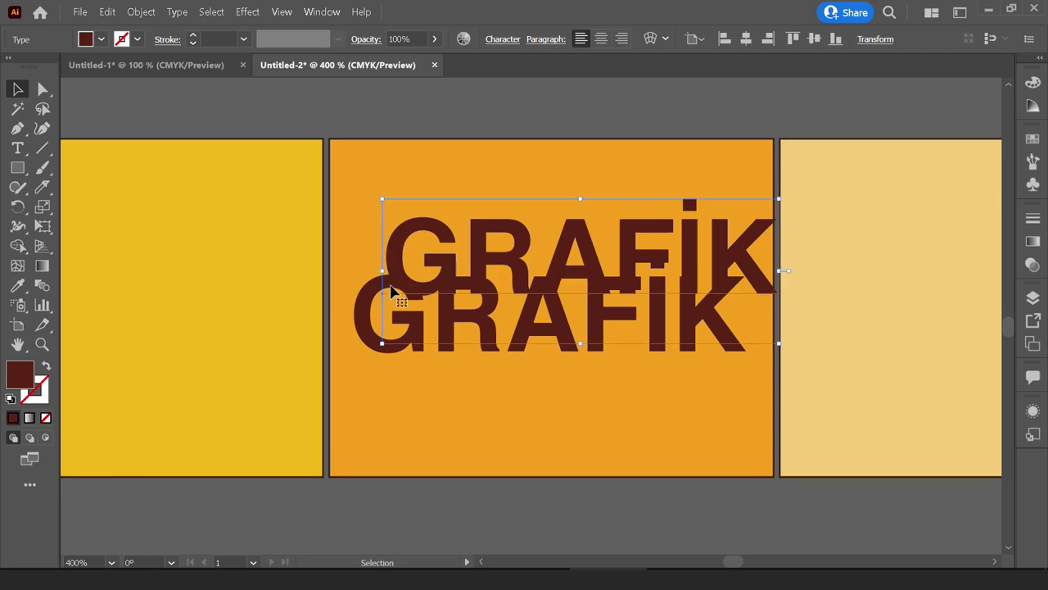
Add a black GRAFIK copy offset down-left, then select both copies.
{"action": "left_click", "coordinate": [375, 304]}
{"action": "left_click", "coordinate": [101, 39]}
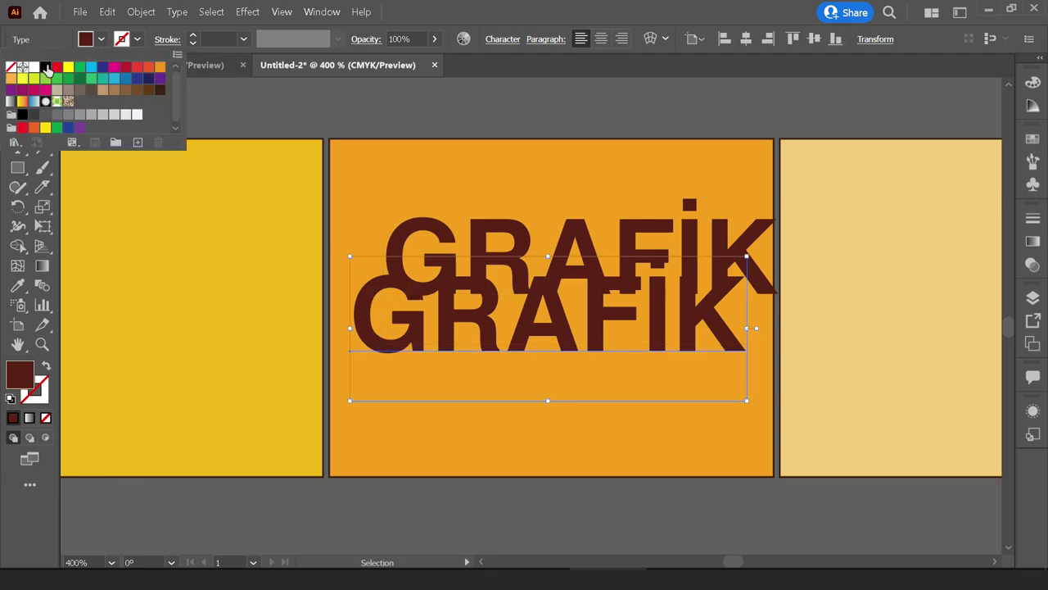
{"action": "left_click", "coordinate": [45, 66]}
{"action": "left_click", "coordinate": [369, 110]}
{"action": "left_click", "coordinate": [378, 100]}
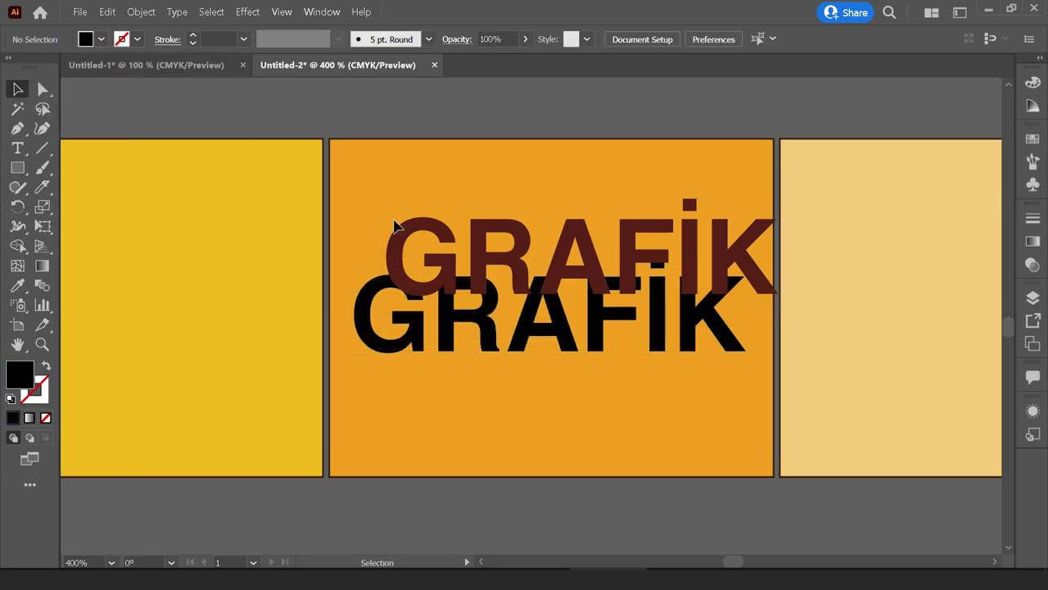
{"action": "left_click", "coordinate": [392, 269]}
{"action": "left_click", "coordinate": [360, 317], "text": "shift"}
{"action": "left_click", "coordinate": [152, 12]}
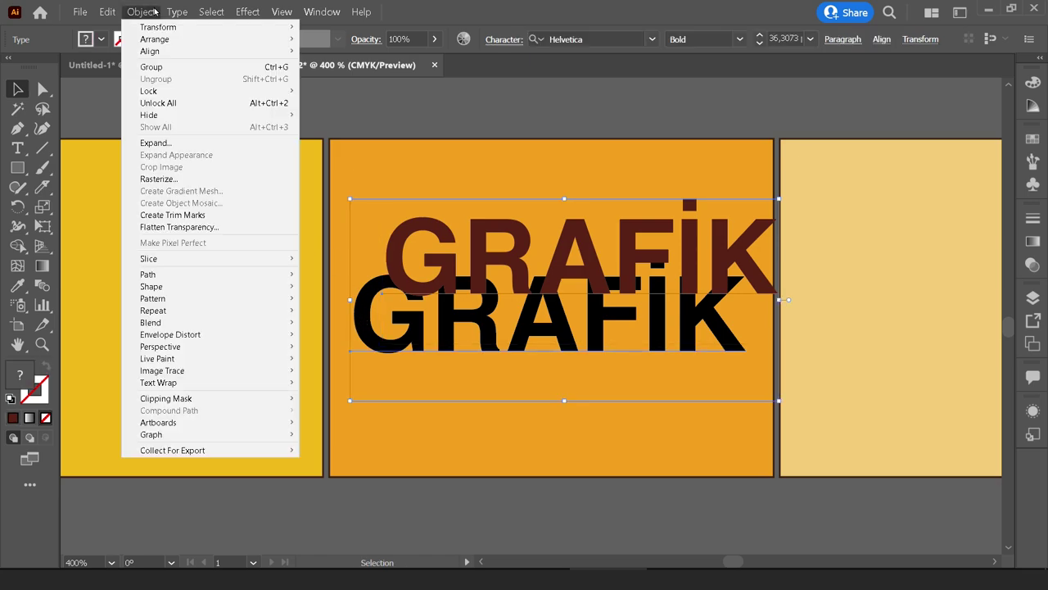
{"action": "mouse_move", "coordinate": [151, 323]}
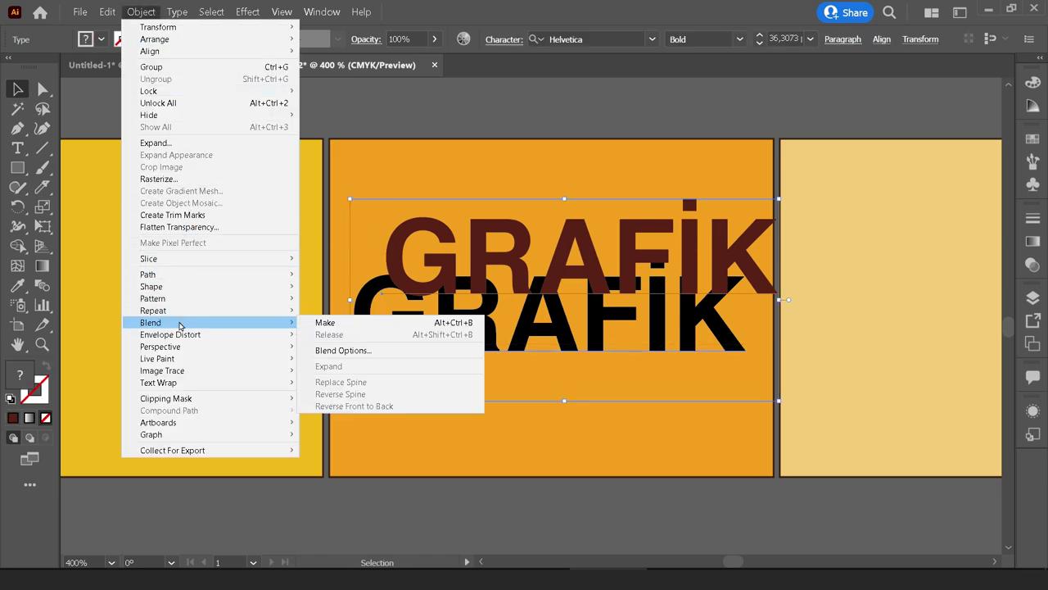
Blend the maroon and black GRAFIK copies, using Specified Steps spacing with a high step count.
{"action": "left_click", "coordinate": [358, 323]}
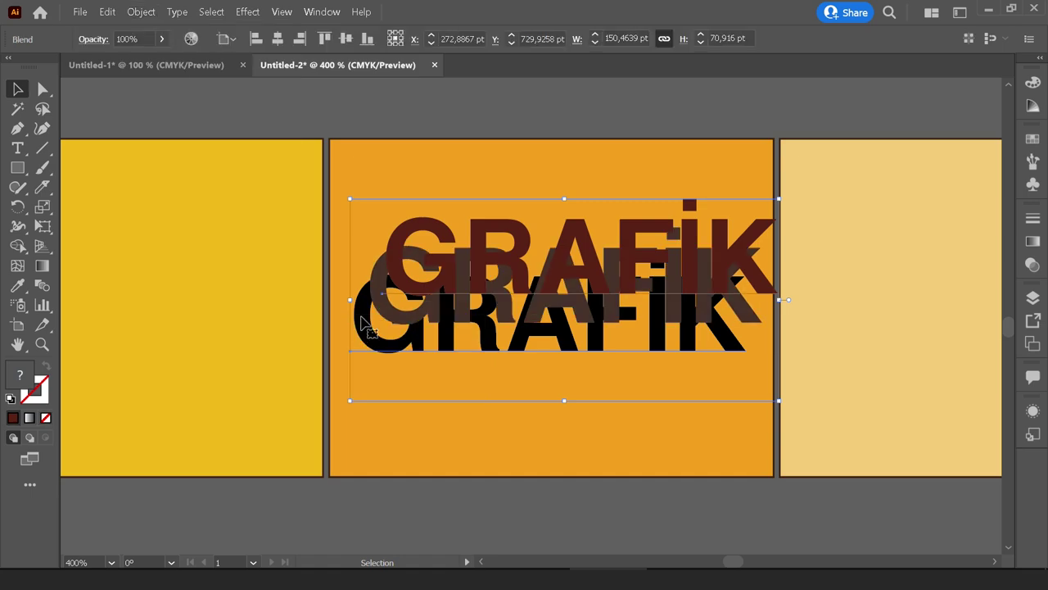
{"action": "double_click", "coordinate": [49, 287]}
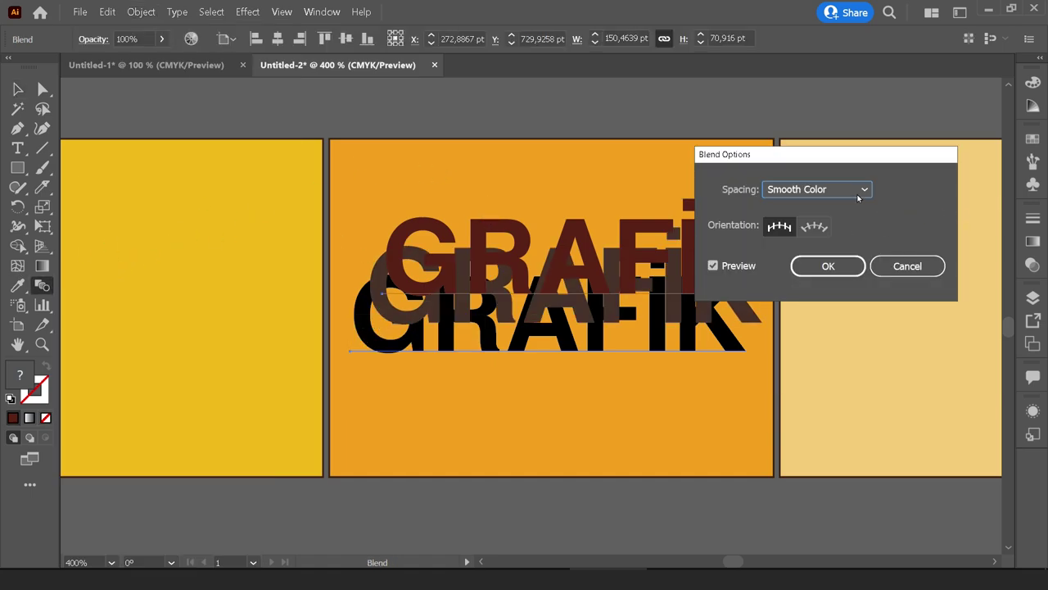
{"action": "left_click", "coordinate": [858, 195]}
{"action": "left_click", "coordinate": [802, 222]}
{"action": "type", "text": "22"}
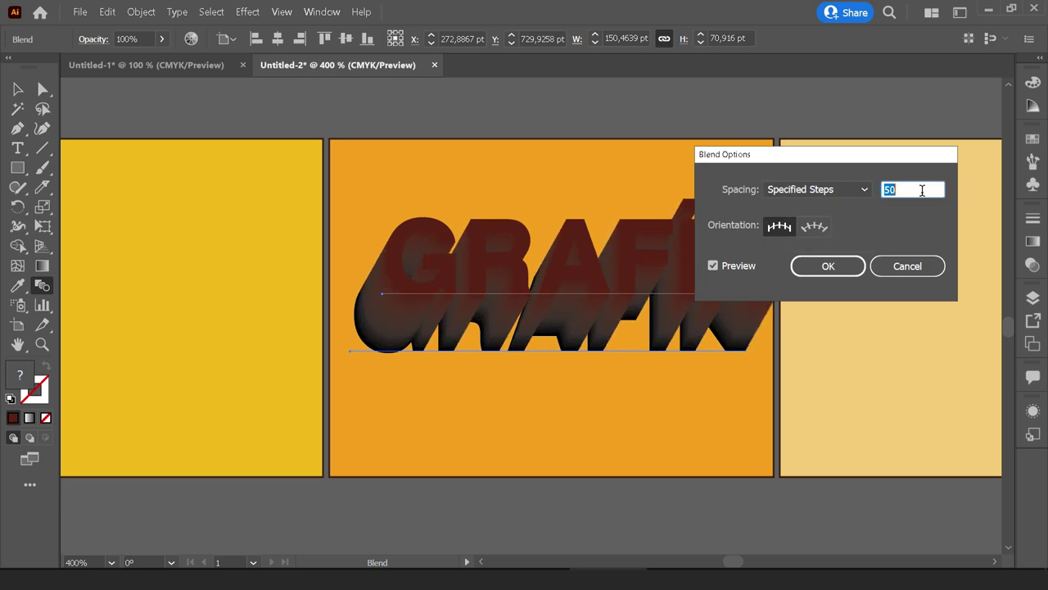
{"action": "left_click", "coordinate": [828, 266]}
Zoom out to the neighbouring tiles and reselect the GRAFIK blend.
{"action": "key", "text": "ctrl+minus"}
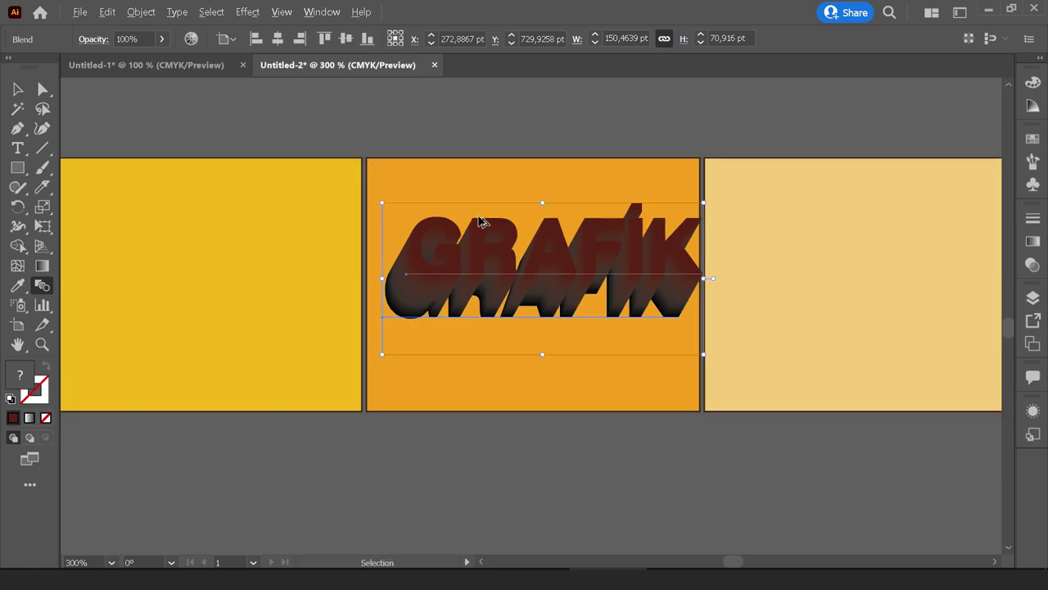
{"action": "key", "text": "v"}
{"action": "left_click", "coordinate": [520, 140]}
{"action": "left_click_drag", "start_coordinate": [573, 233], "coordinate": [493, 263]}
{"action": "left_click", "coordinate": [493, 263]}
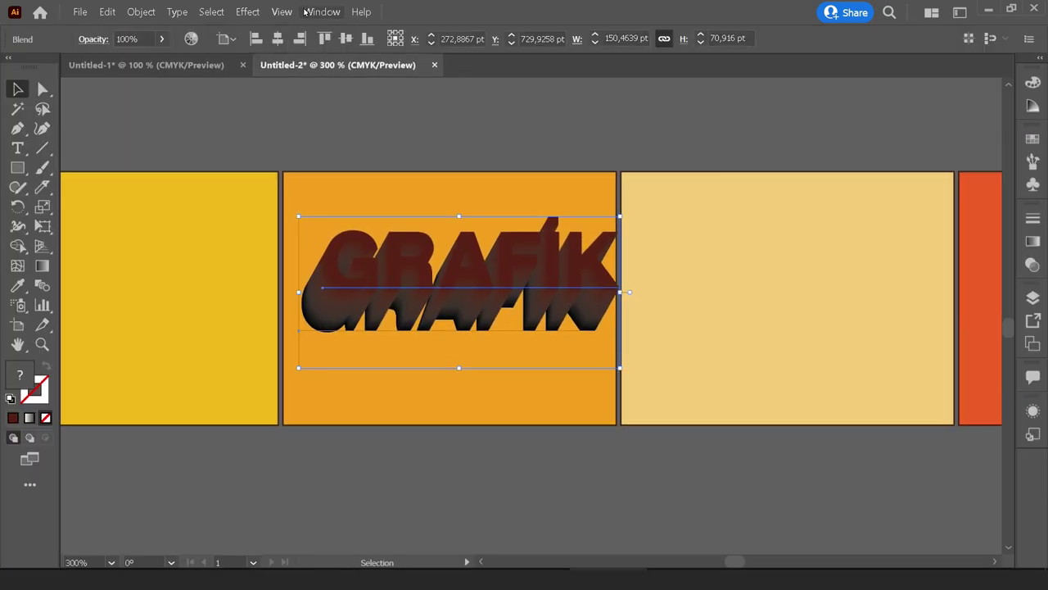
Set the GRAFIK blend's transparency blending mode to Color Burn.
{"action": "left_click", "coordinate": [322, 11]}
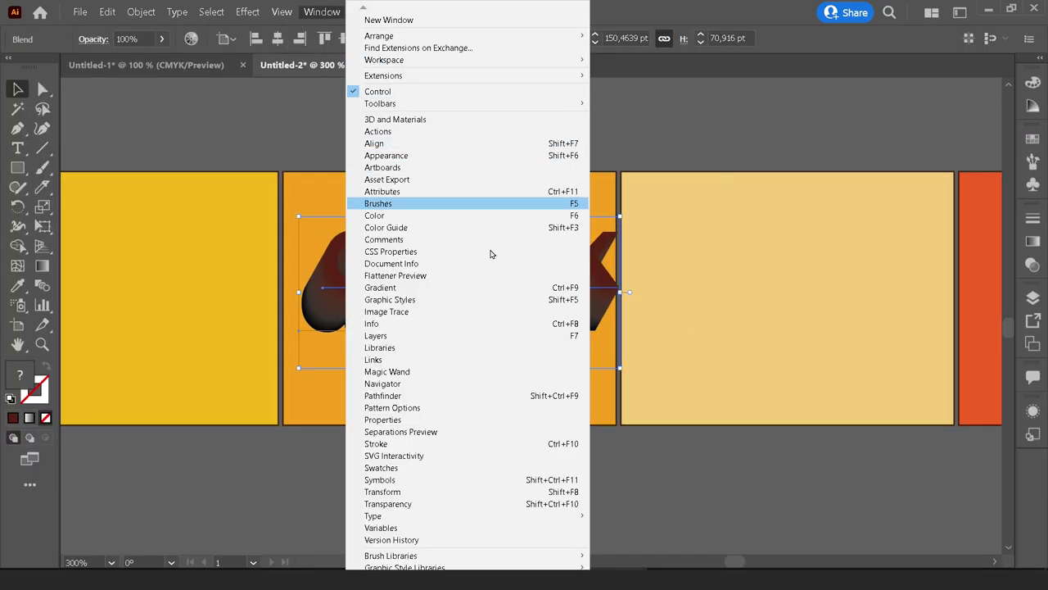
{"action": "left_click", "coordinate": [479, 504]}
{"action": "left_click", "coordinate": [885, 238]}
{"action": "left_click", "coordinate": [884, 308]}
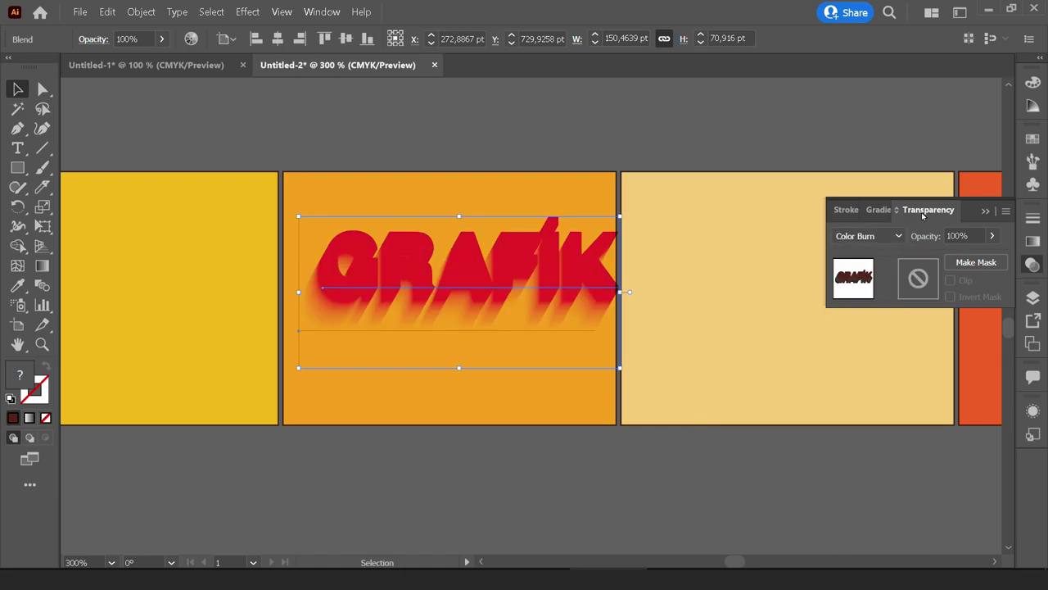
{"action": "left_click", "coordinate": [812, 141]}
{"action": "left_click", "coordinate": [516, 248]}
{"action": "scroll", "coordinate": [492, 276], "scroll_direction": "up", "scroll_amount": 1}
{"action": "scroll", "coordinate": [497, 326], "scroll_direction": "down", "scroll_amount": 1}
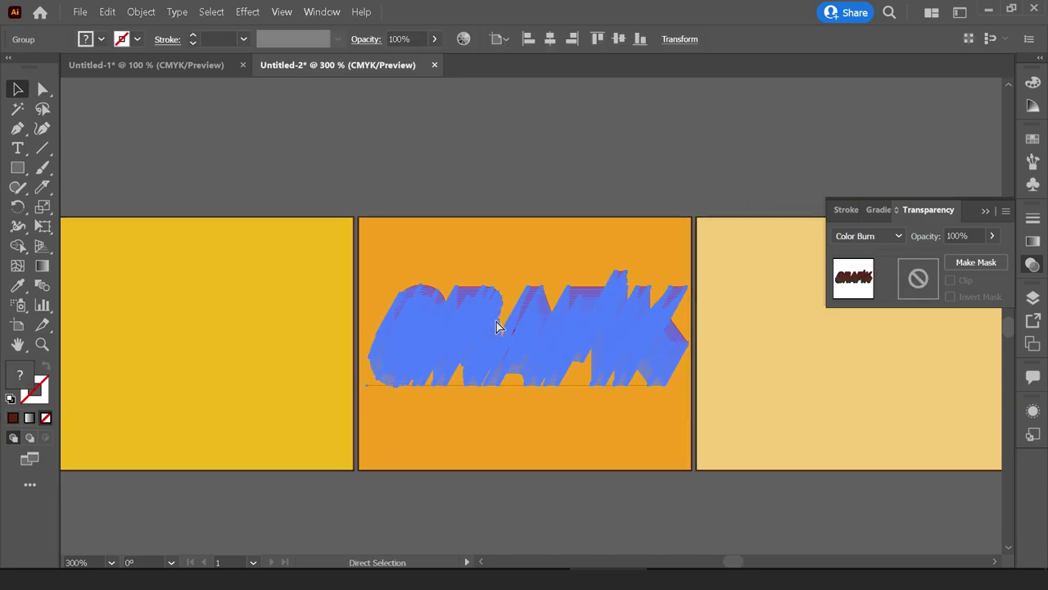
Alt-drag a copy of the GRAFIK blend upward, then expand and ungroup it.
{"action": "left_click_drag", "start_coordinate": [509, 320], "coordinate": [552, 159]}
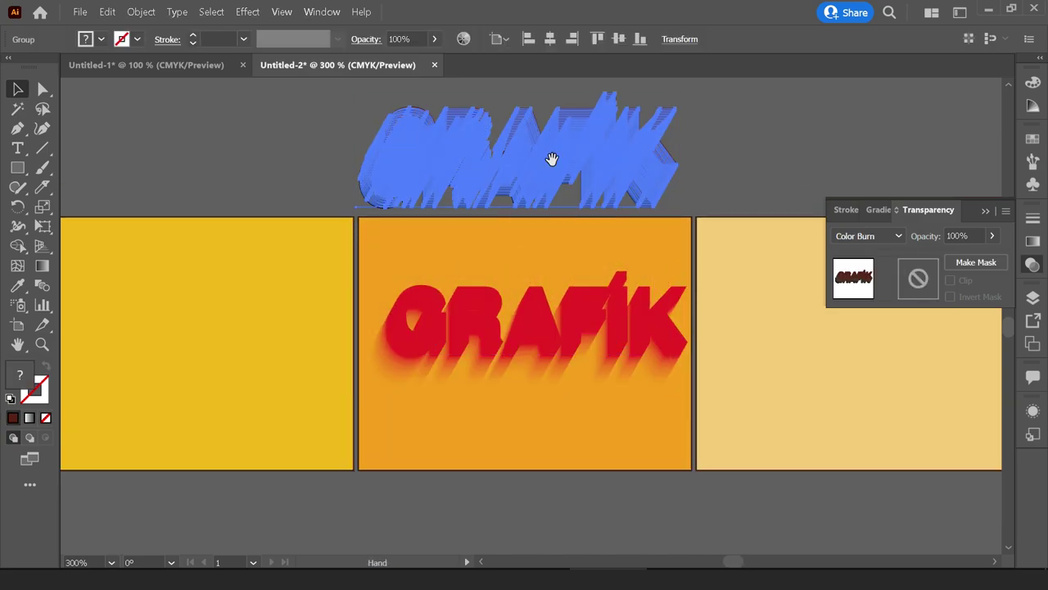
{"action": "scroll", "coordinate": [552, 159], "scroll_direction": "up", "scroll_amount": 2}
{"action": "left_click", "coordinate": [146, 13]}
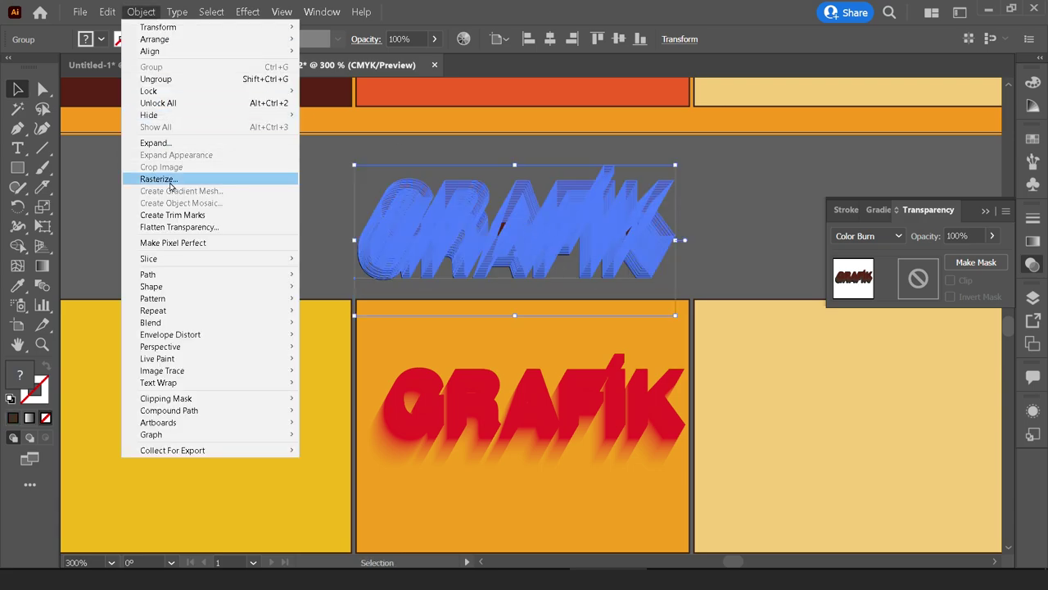
{"action": "left_click", "coordinate": [171, 142]}
{"action": "left_click", "coordinate": [750, 401]}
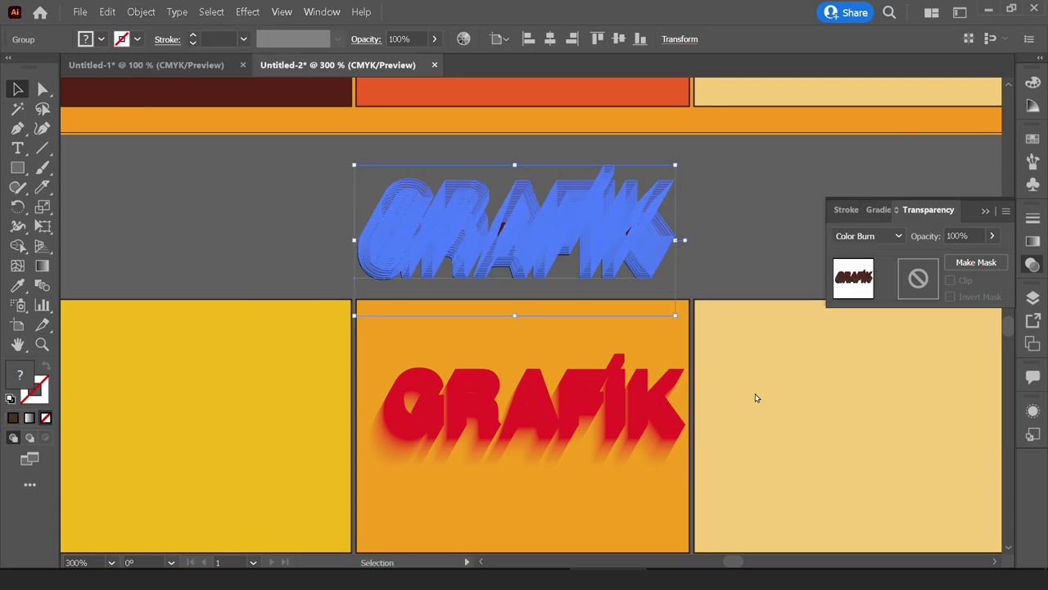
{"action": "right_click", "coordinate": [637, 223]}
{"action": "left_click", "coordinate": [657, 308]}
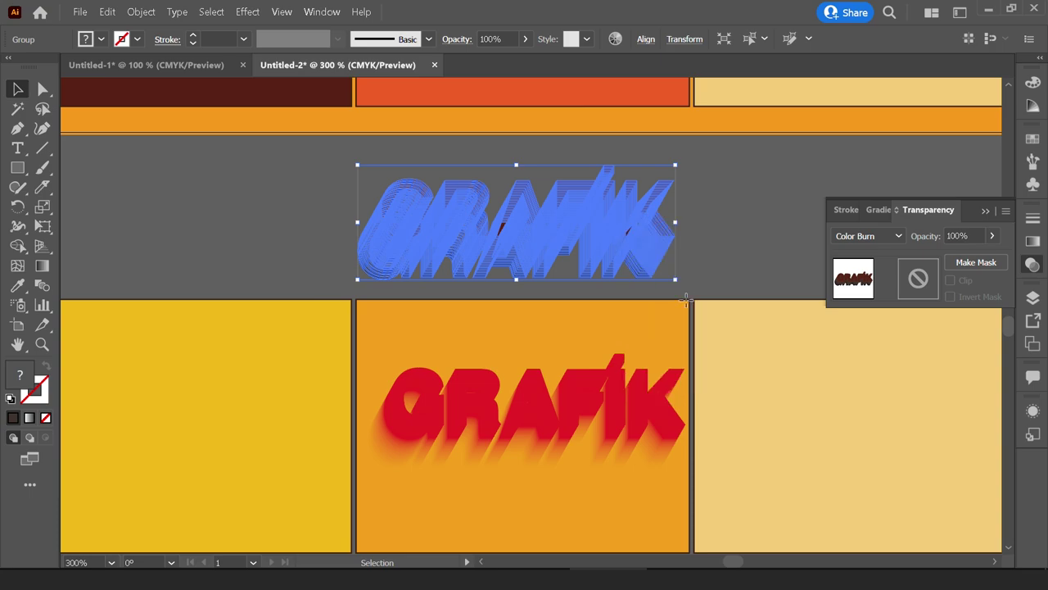
Move the dark-red GRAFIK onto the orange tile and delete the leftover grey pieces.
{"action": "left_click_drag", "start_coordinate": [621, 258], "coordinate": [501, 269]}
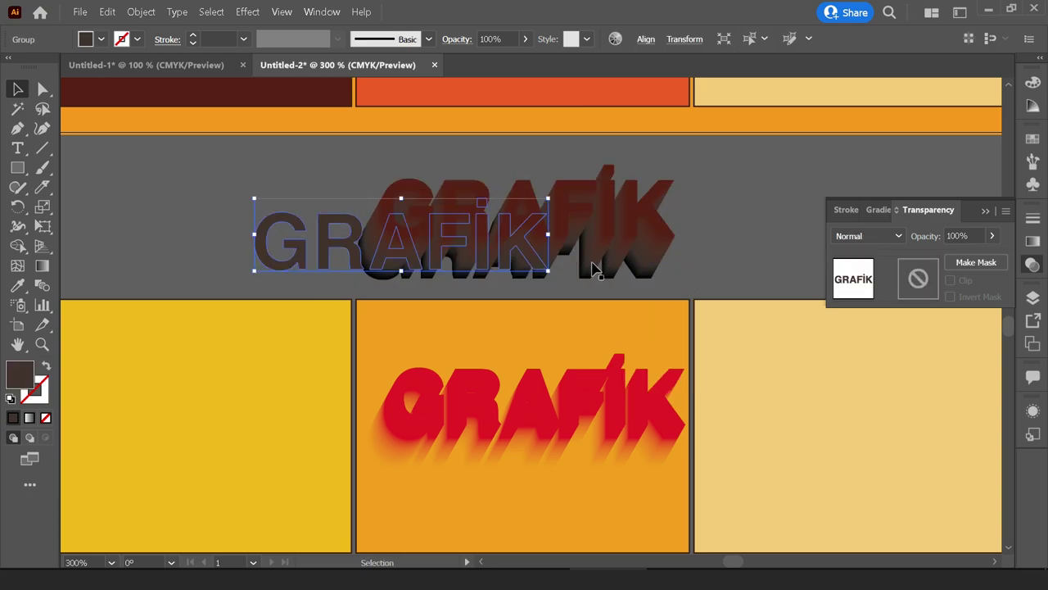
{"action": "left_click", "coordinate": [607, 222]}
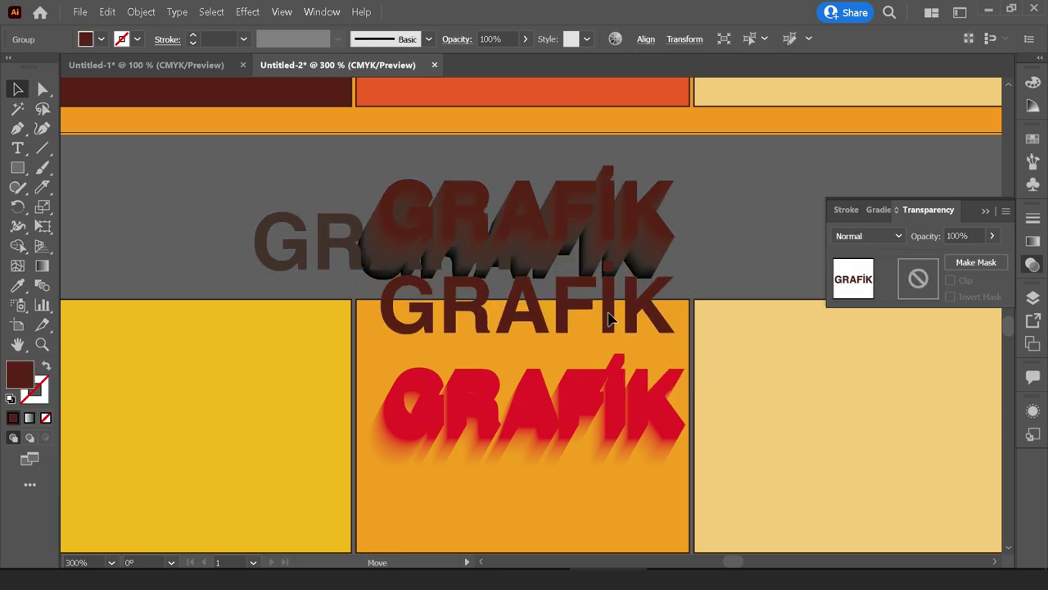
{"action": "left_click_drag", "start_coordinate": [611, 219], "coordinate": [610, 405]}
{"action": "left_click_drag", "start_coordinate": [702, 250], "coordinate": [245, 218]}
{"action": "key", "text": "Delete"}
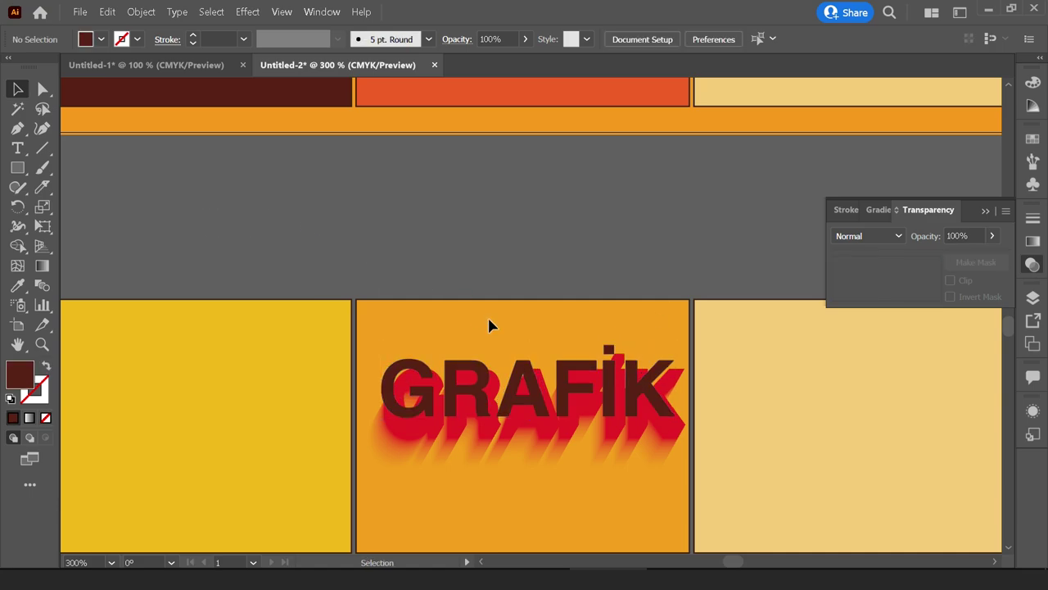
{"action": "scroll", "coordinate": [489, 323], "scroll_direction": "down", "scroll_amount": 3}
Align the dark-red GRAFIK text with its red shadow and nudge it up.
{"action": "scroll", "coordinate": [552, 237], "scroll_direction": "up", "scroll_amount": 1}
{"action": "left_click", "coordinate": [564, 251]}
{"action": "left_click", "coordinate": [578, 311], "text": "shift"}
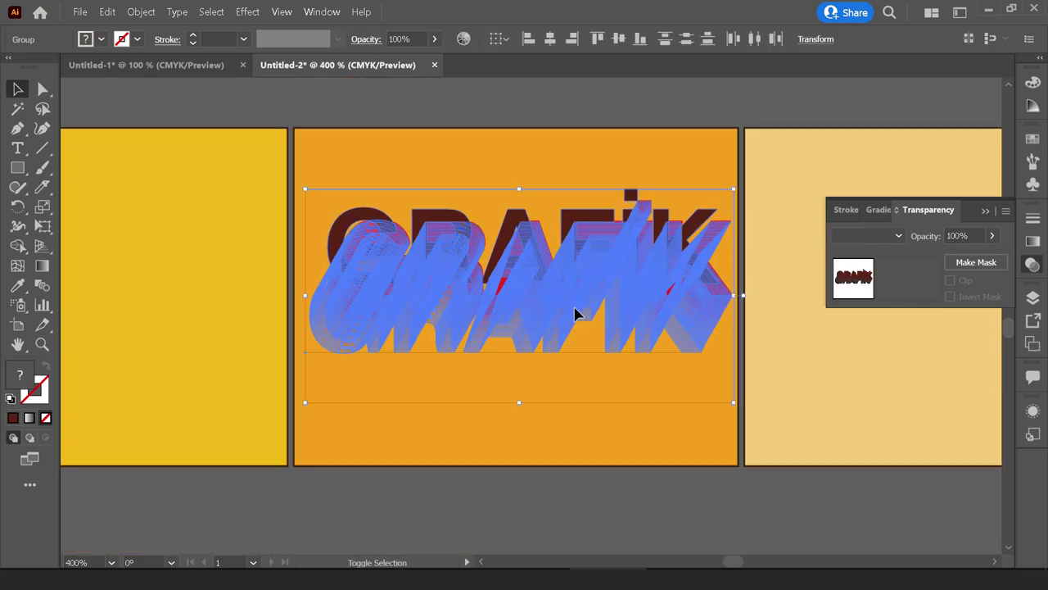
{"action": "left_click", "coordinate": [552, 39]}
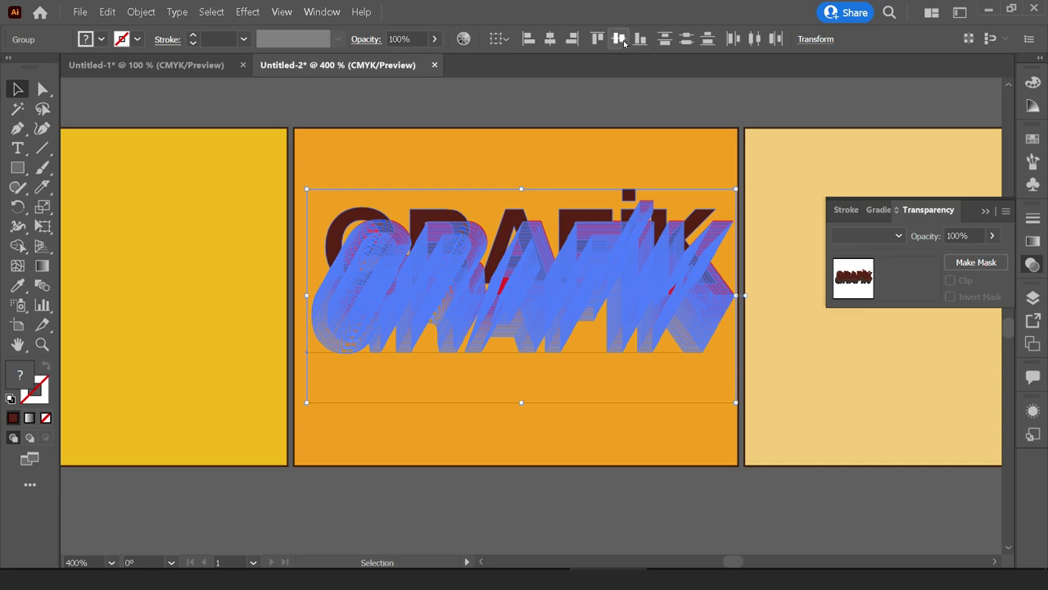
{"action": "left_click", "coordinate": [643, 39]}
{"action": "left_click", "coordinate": [620, 98]}
{"action": "left_click_drag", "start_coordinate": [528, 278], "coordinate": [547, 223]}
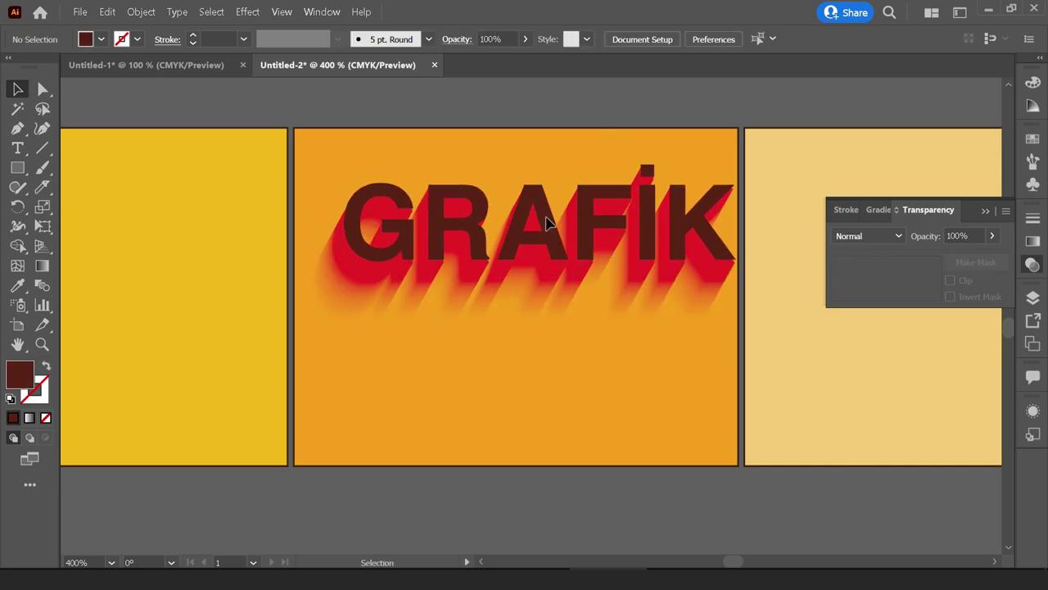
Fill the GRAFIK text with the yellow tile colour using the Eyedropper.
{"action": "left_click", "coordinate": [547, 223]}
{"action": "key", "text": "ctrl+minus"}
{"action": "left_click", "coordinate": [18, 285]}
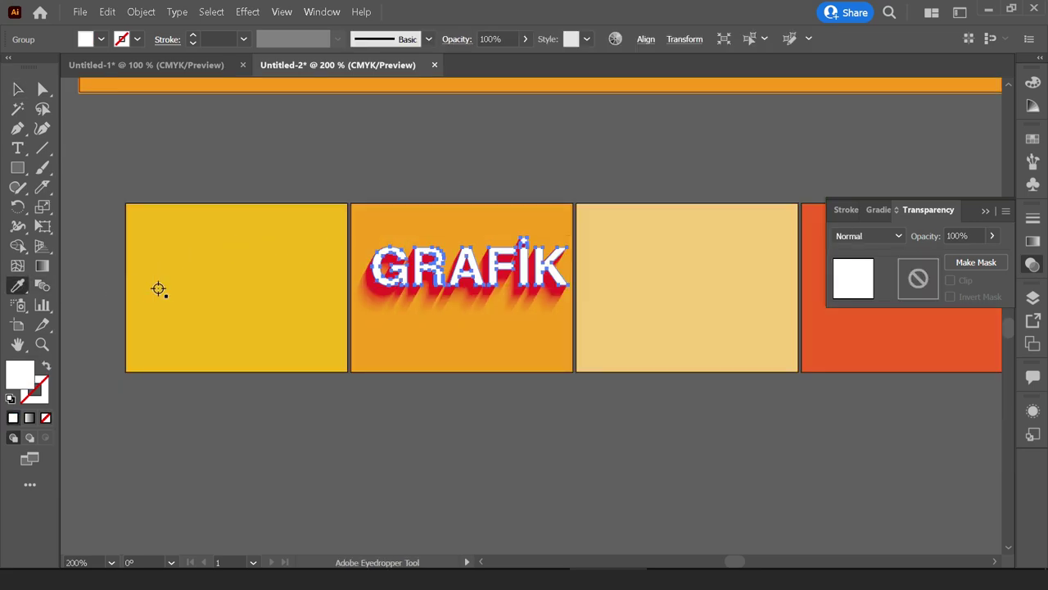
{"action": "left_click", "coordinate": [158, 288]}
{"action": "key", "text": "v"}
{"action": "left_click", "coordinate": [360, 414]}
Set the GRAFIK text's stroke to None.
{"action": "scroll", "coordinate": [470, 284], "scroll_direction": "up", "scroll_amount": 1, "text": "alt"}
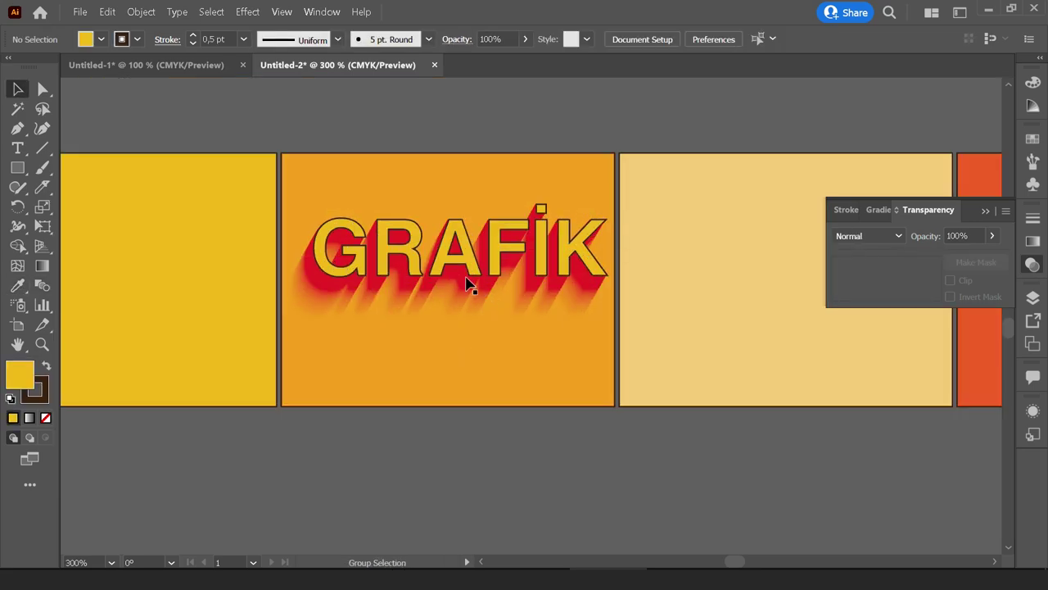
{"action": "left_click", "coordinate": [446, 246]}
{"action": "left_click", "coordinate": [122, 39]}
{"action": "left_click", "coordinate": [15, 68]}
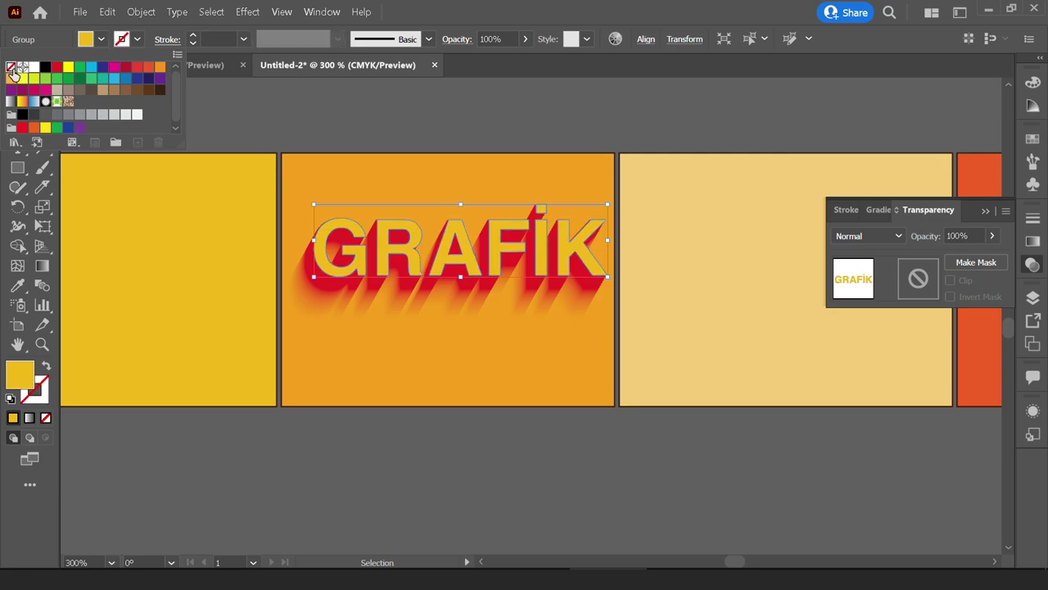
{"action": "left_click", "coordinate": [355, 103]}
{"action": "left_click", "coordinate": [360, 107]}
{"action": "scroll", "coordinate": [383, 156], "scroll_direction": "down", "scroll_amount": 1, "text": "alt"}
{"action": "left_click_drag", "start_coordinate": [433, 156], "coordinate": [473, 272]}
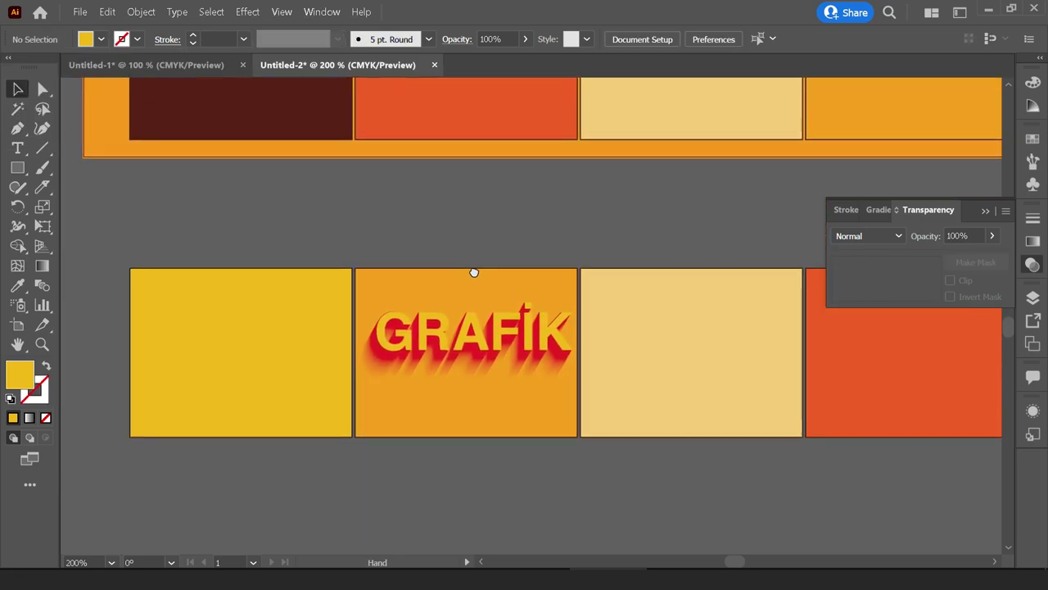
{"action": "scroll", "coordinate": [473, 284], "scroll_direction": "up", "scroll_amount": 1, "text": "alt"}
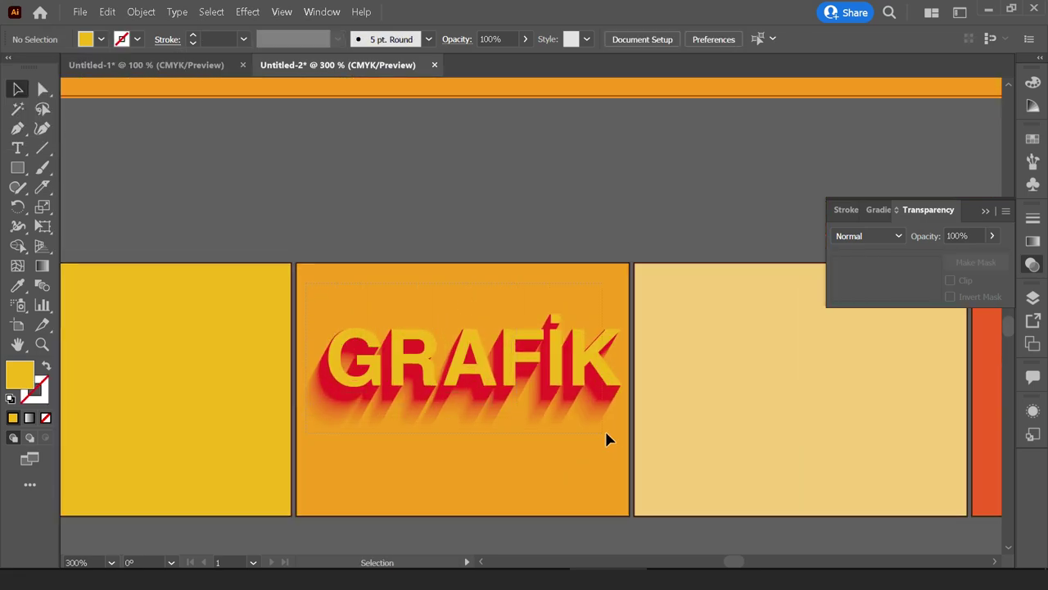
Move the yellow GRAFIK group up into the orange tile of the main grid.
{"action": "left_click", "coordinate": [593, 378]}
{"action": "scroll", "coordinate": [593, 378], "scroll_direction": "down", "scroll_amount": 1, "text": "alt"}
{"action": "scroll", "coordinate": [593, 379], "scroll_direction": "down", "scroll_amount": 1, "text": "alt"}
{"action": "left_click_drag", "start_coordinate": [632, 325], "coordinate": [589, 438]}
{"action": "scroll", "coordinate": [590, 437], "scroll_direction": "down", "scroll_amount": 1, "text": "alt"}
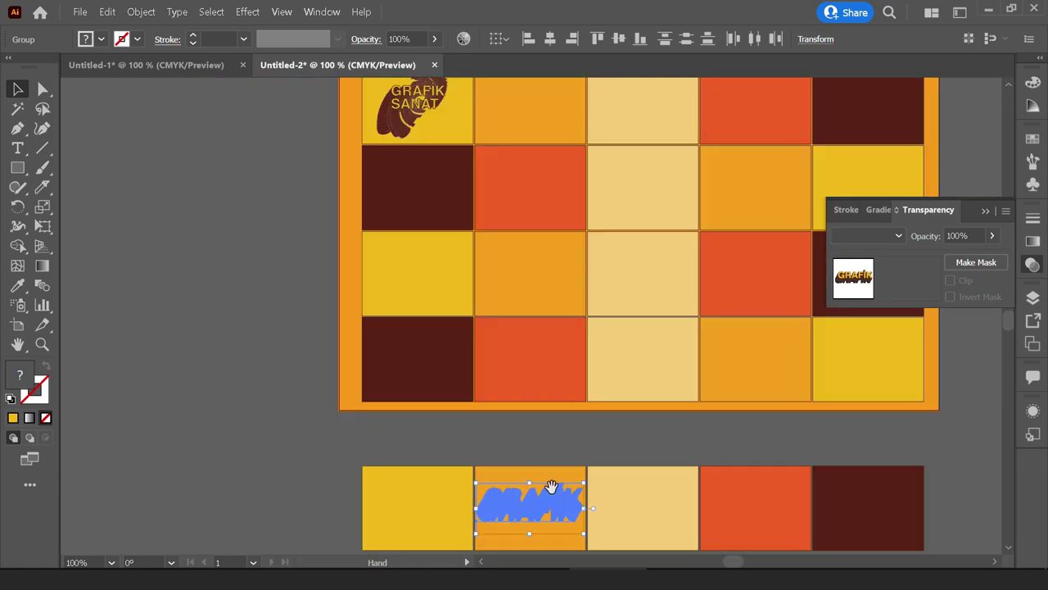
{"action": "mouse_move", "coordinate": [551, 486]}
{"action": "left_mouse_down"}
{"action": "mouse_move", "coordinate": [529, 241]}
{"action": "mouse_move", "coordinate": [545, 134]}
{"action": "left_mouse_up"}
{"action": "scroll", "coordinate": [543, 301], "scroll_direction": "up", "scroll_amount": 1, "text": "alt"}
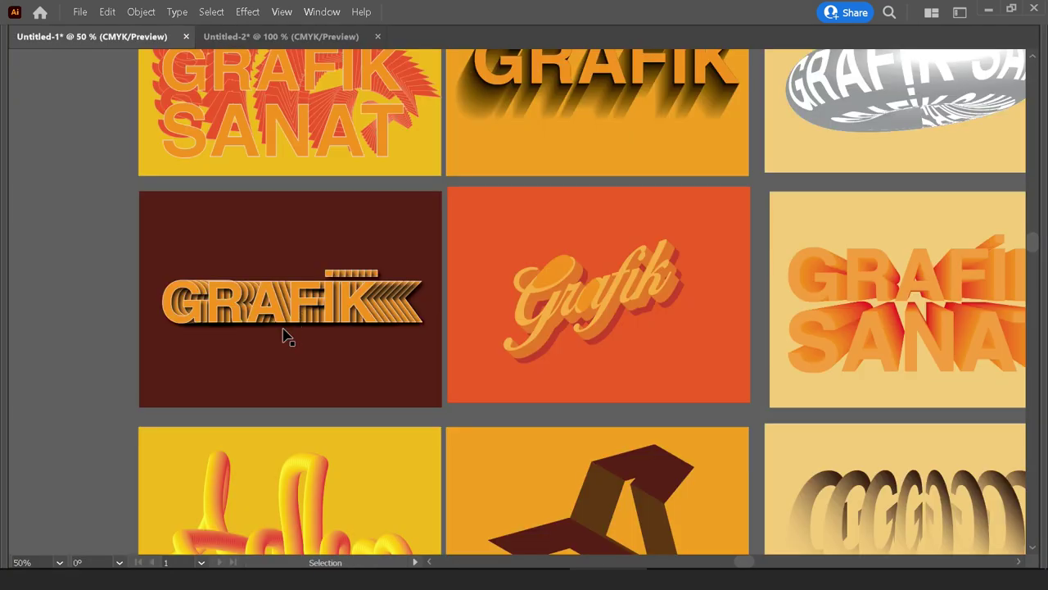
Return to the Untitled-2 document and pan down to the lower tile row.
{"action": "left_click", "coordinate": [244, 36]}
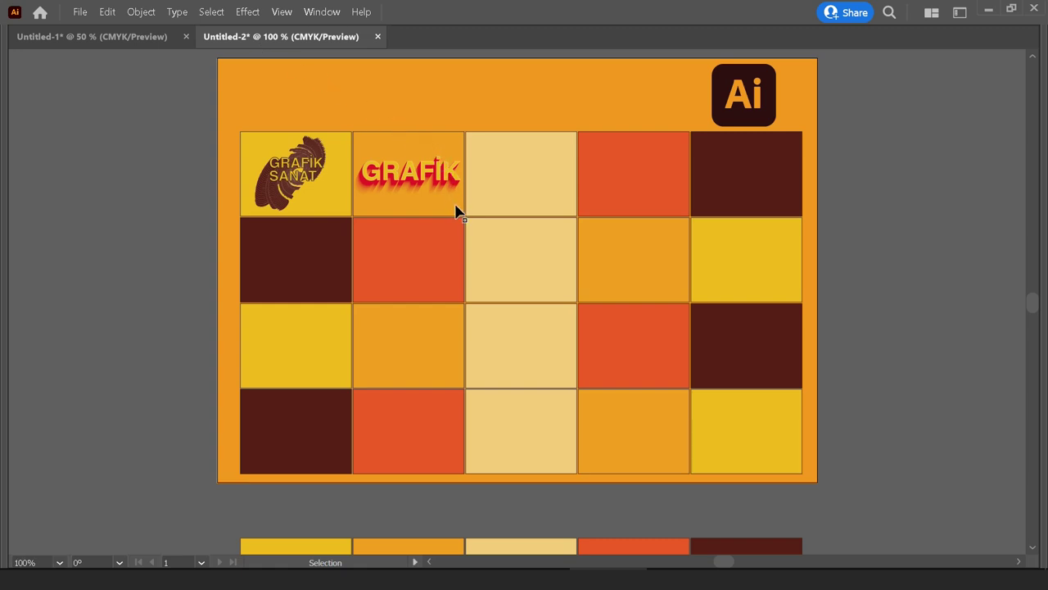
{"action": "left_click_drag", "start_coordinate": [411, 337], "coordinate": [414, 198]}
{"action": "scroll", "coordinate": [426, 222], "scroll_direction": "down", "scroll_amount": 3}
{"action": "scroll", "coordinate": [483, 262], "scroll_direction": "right", "scroll_amount": 1}
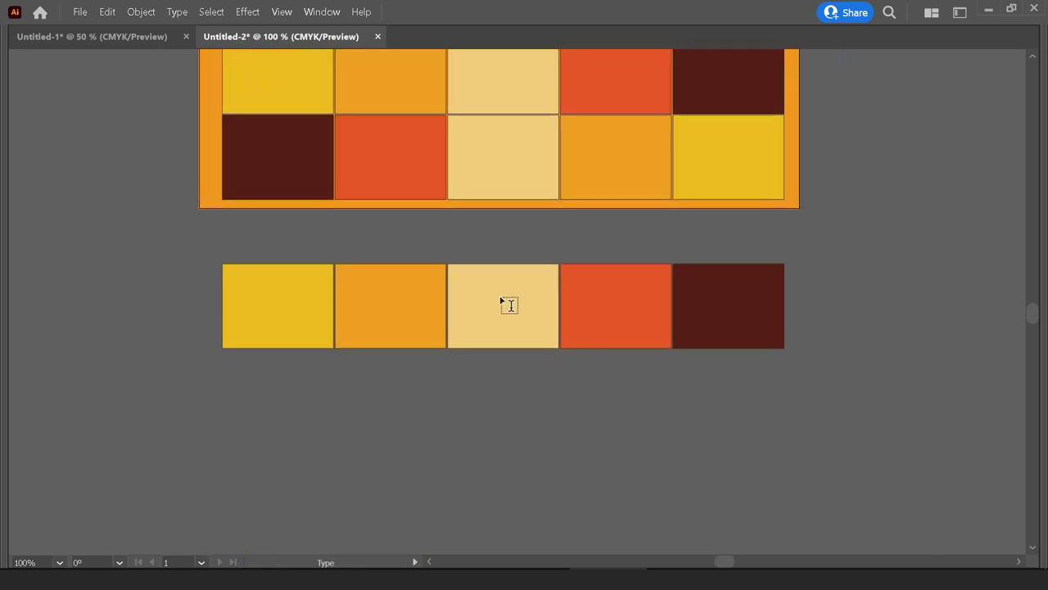
Add the word GRAFIK in the cream tile of the lower row.
{"action": "scroll", "coordinate": [482, 305], "scroll_direction": "up", "scroll_amount": 1, "text": "alt"}
{"action": "left_click", "coordinate": [482, 305]}
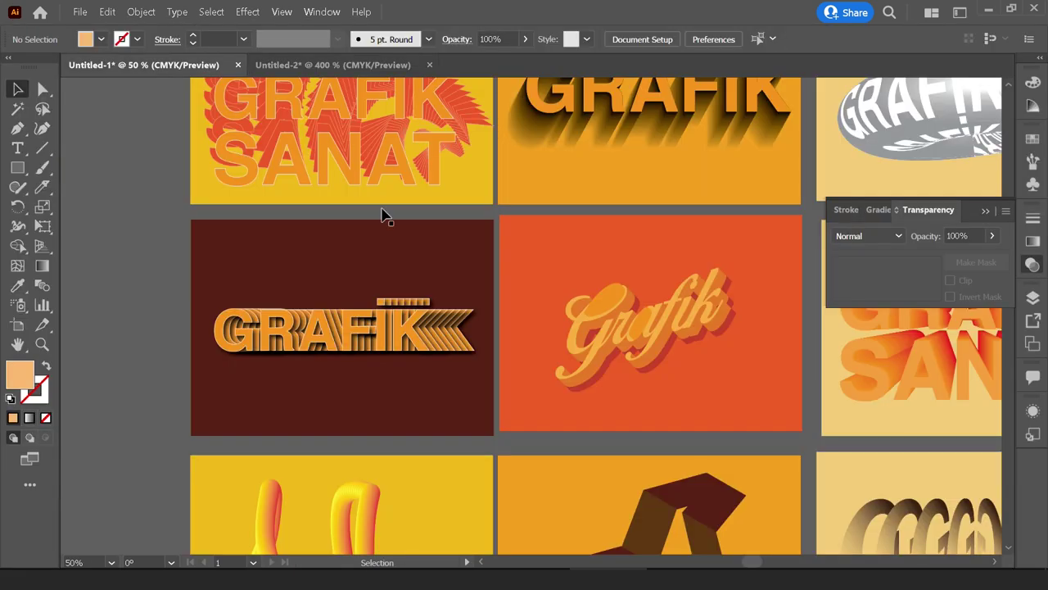
{"action": "scroll", "coordinate": [393, 343], "scroll_direction": "up", "scroll_amount": 5, "text": "alt"}
{"action": "scroll", "coordinate": [362, 245], "scroll_direction": "down", "scroll_amount": 2, "text": "alt"}
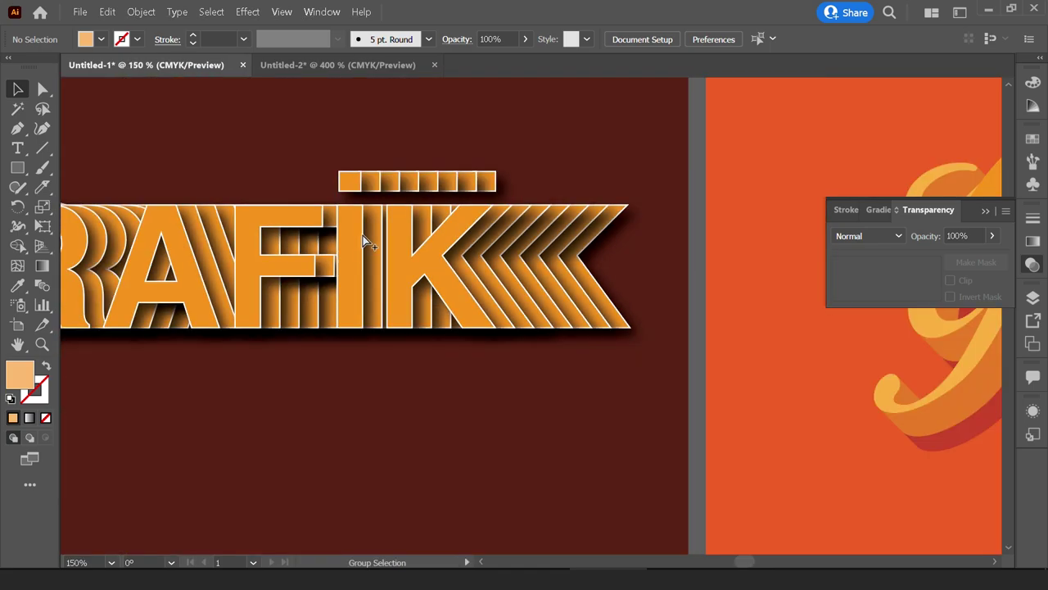
{"action": "left_click", "coordinate": [345, 69]}
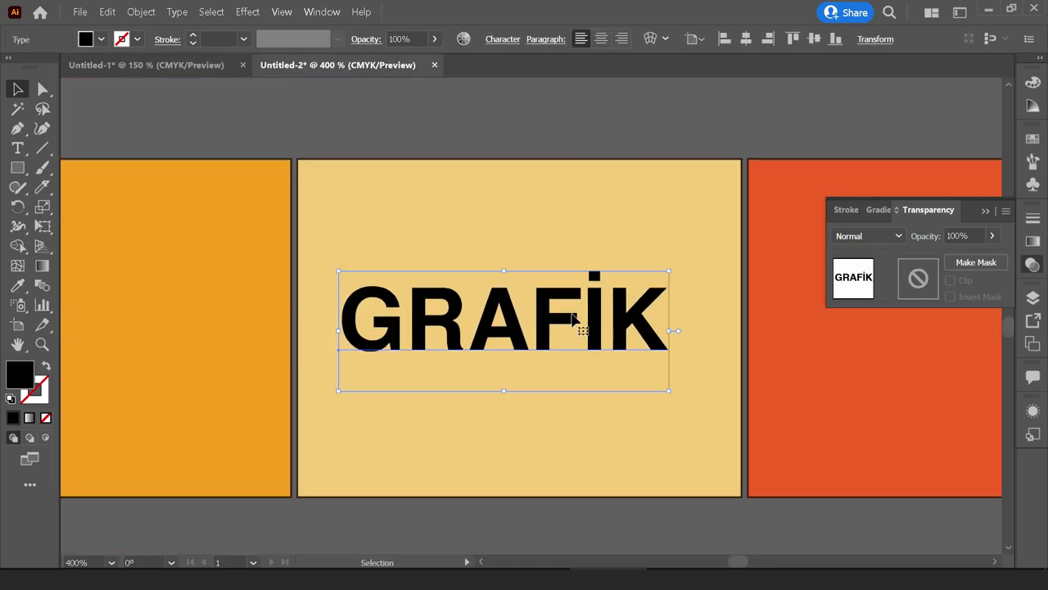
{"action": "scroll", "coordinate": [562, 351], "scroll_direction": "right", "scroll_amount": 1}
{"action": "scroll", "coordinate": [510, 300], "scroll_direction": "down", "scroll_amount": 1, "text": "alt"}
Colour the GRAFIK text dark red by sampling the darkest tile.
{"action": "left_click", "coordinate": [509, 300]}
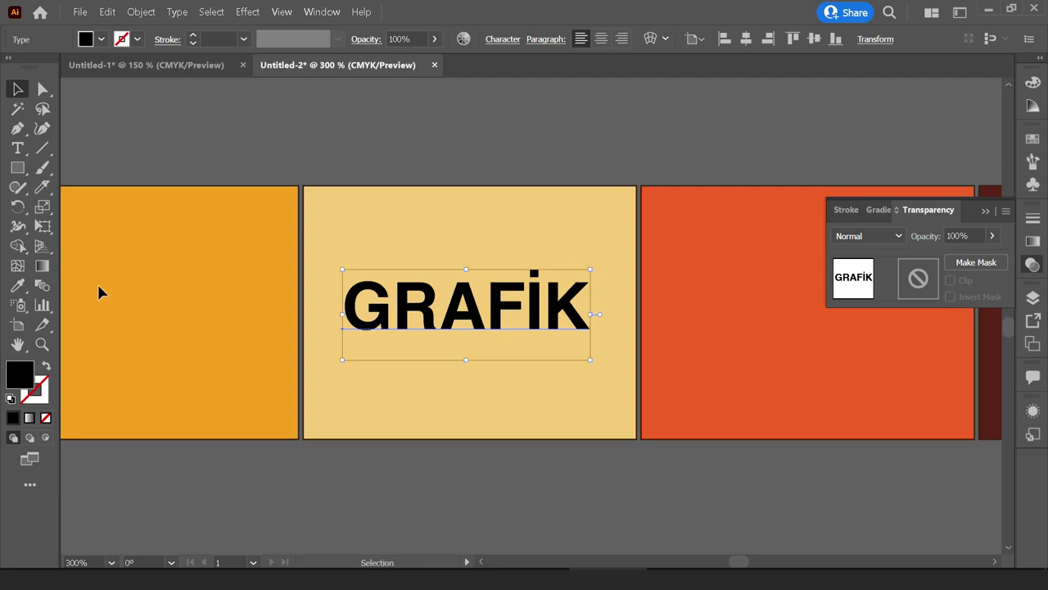
{"action": "left_click", "coordinate": [17, 285]}
{"action": "scroll", "coordinate": [164, 288], "scroll_direction": "down", "scroll_amount": 2}
{"action": "left_click", "coordinate": [607, 277]}
{"action": "key", "text": "v"}
{"action": "left_click", "coordinate": [257, 323]}
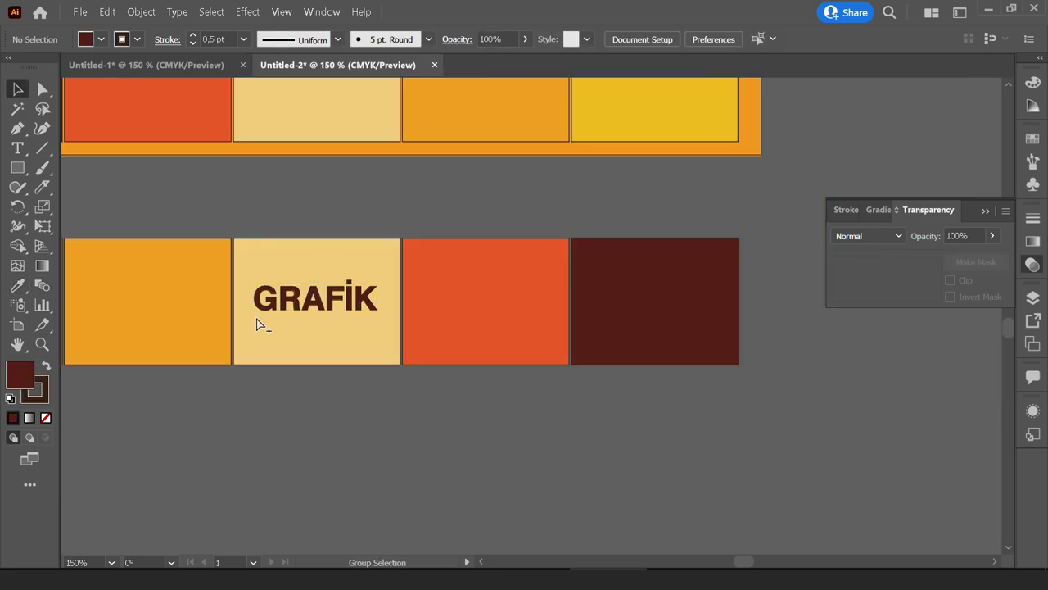
Set the GRAFIK text's stroke to None.
{"action": "scroll", "coordinate": [257, 322], "scroll_direction": "up", "scroll_amount": 1, "text": "alt"}
{"action": "left_click", "coordinate": [271, 279]}
{"action": "left_click", "coordinate": [86, 38]}
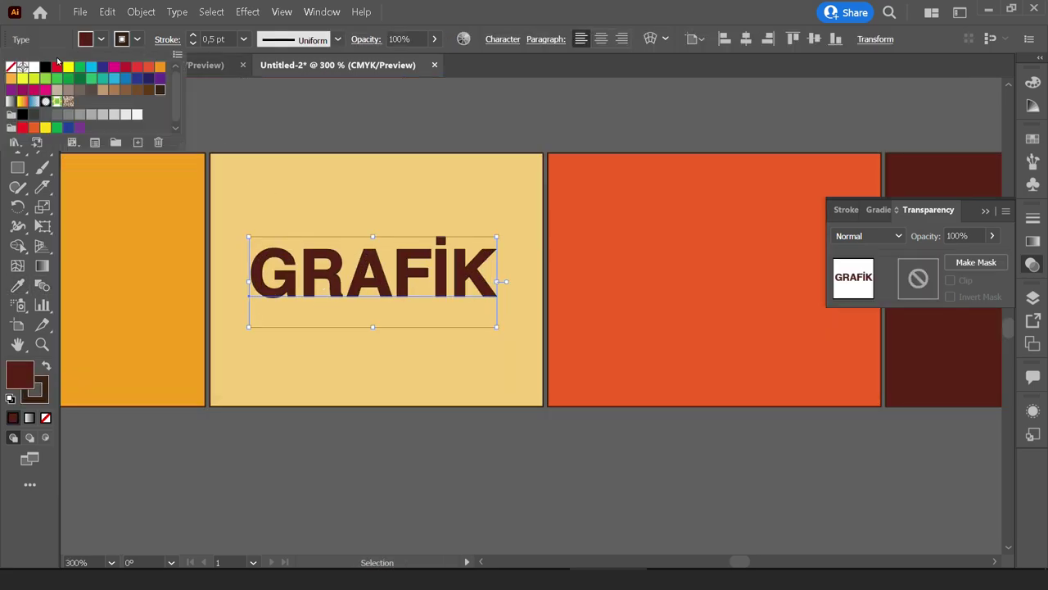
{"action": "left_click", "coordinate": [10, 67]}
{"action": "left_click_drag", "start_coordinate": [354, 132], "coordinate": [442, 163]}
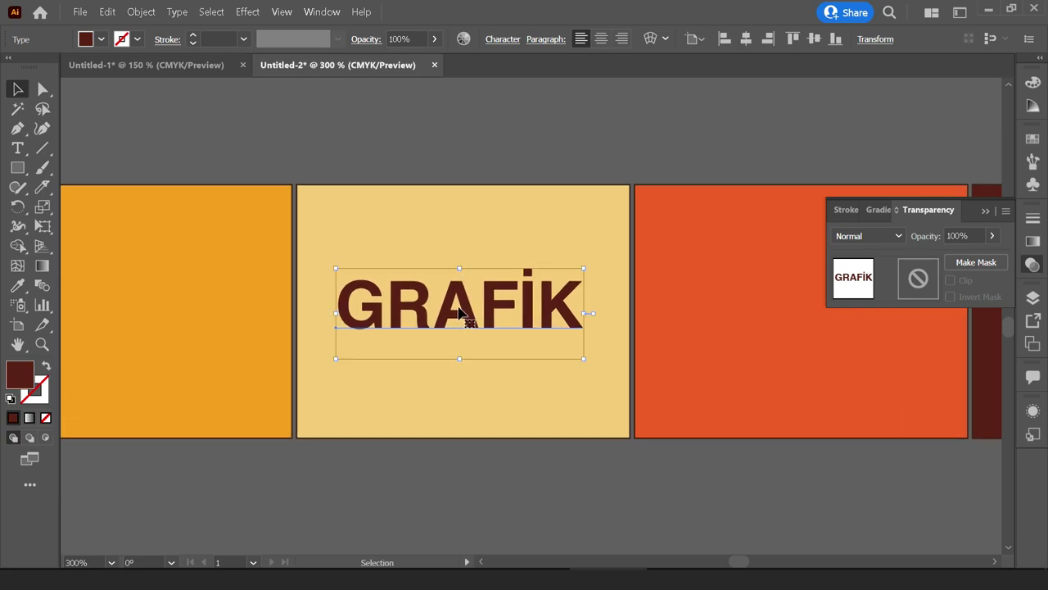
{"action": "scroll", "coordinate": [461, 313], "scroll_direction": "up", "scroll_amount": 1, "text": "alt"}
{"action": "left_click", "coordinate": [322, 11]}
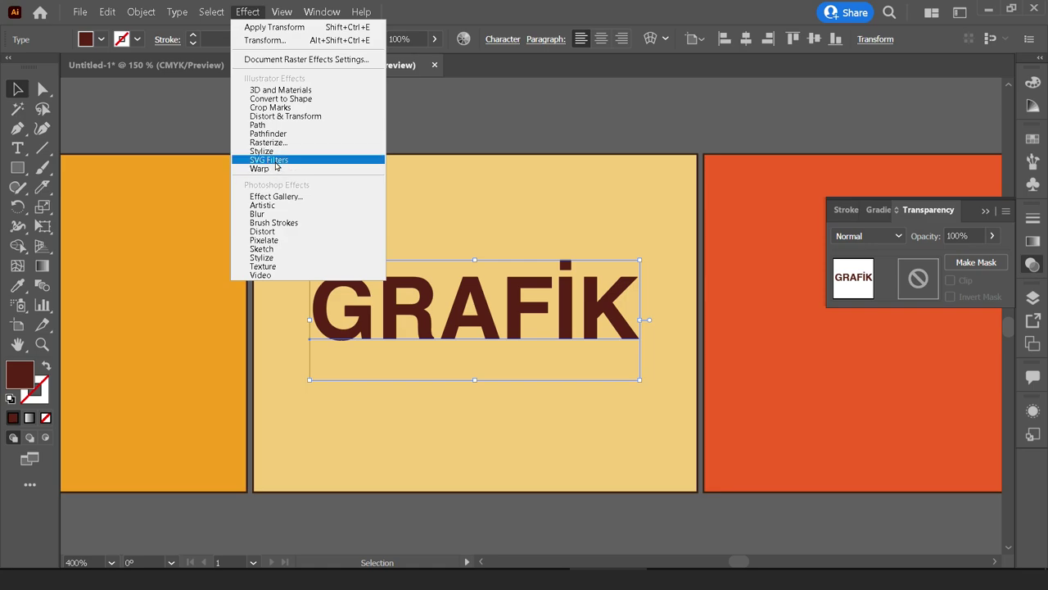
Apply a Multiply drop shadow: X offset 2 pt, Y offset 2 pt, blur 1 pt.
{"action": "mouse_move", "coordinate": [262, 151]}
{"action": "left_click", "coordinate": [447, 156]}
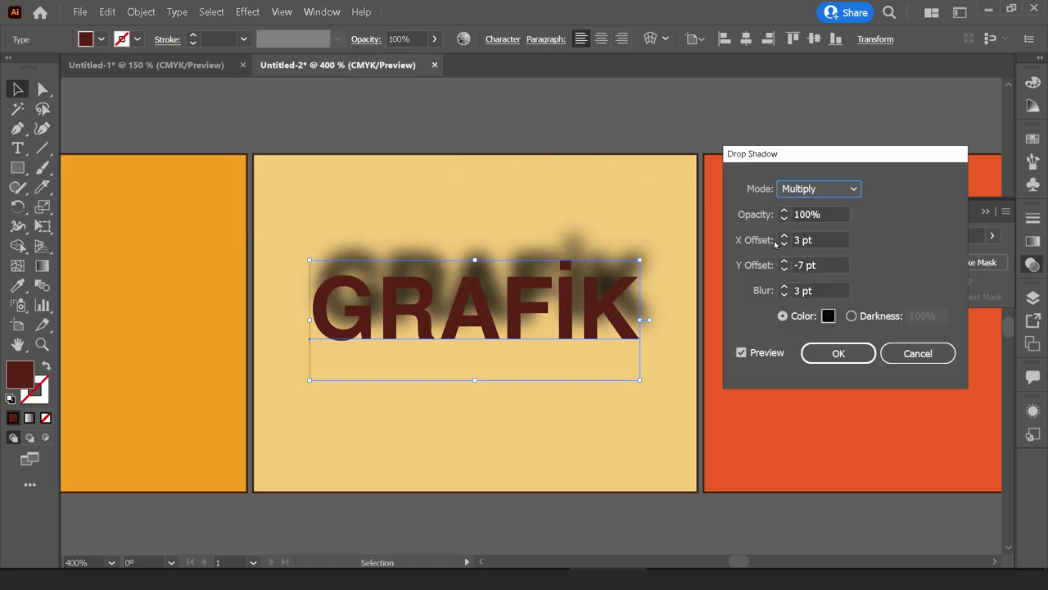
{"action": "left_click", "coordinate": [822, 214]}
{"action": "left_click", "coordinate": [833, 239]}
{"action": "key", "text": "Down"}
{"action": "key", "text": "Down"}
{"action": "key", "text": "Down"}
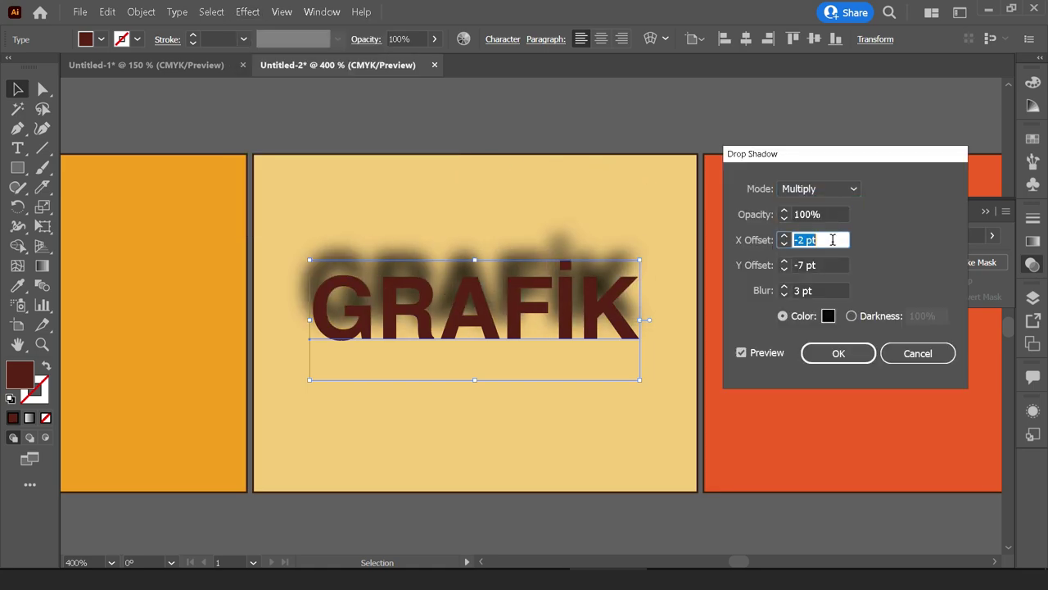
{"action": "left_click", "coordinate": [830, 262]}
{"action": "key", "text": "Up"}
{"action": "key", "text": "Up"}
{"action": "key", "text": "Up"}
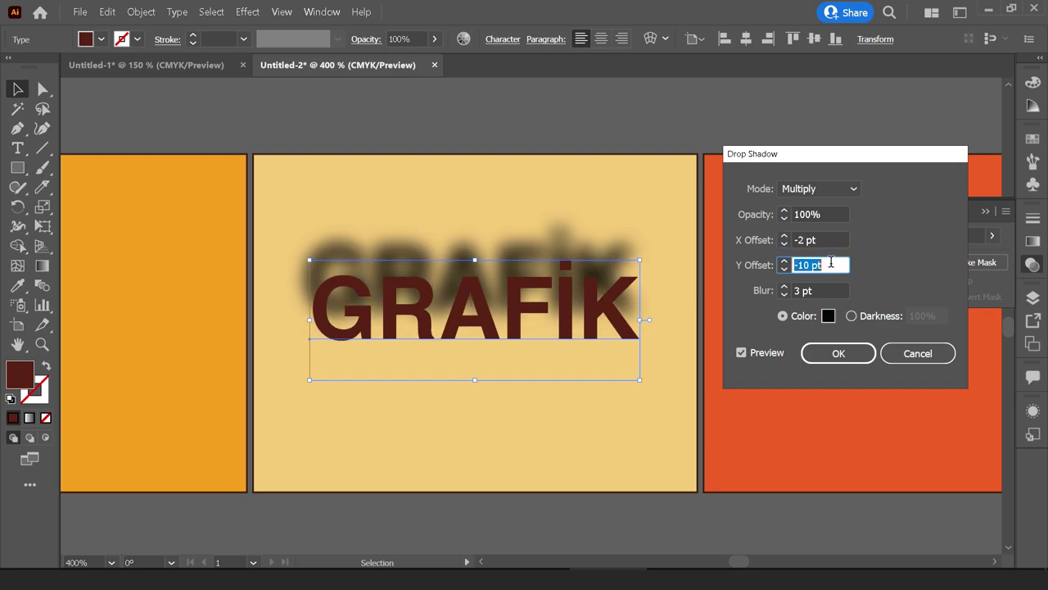
{"action": "key", "text": "Up"}
{"action": "key", "text": "Up"}
{"action": "key", "text": "Up"}
{"action": "key", "text": "Up"}
{"action": "key", "text": "Up"}
{"action": "key", "text": "Up"}
{"action": "key", "text": "Down"}
{"action": "key", "text": "Down"}
{"action": "left_click", "coordinate": [827, 290]}
{"action": "key", "text": "Down"}
{"action": "key", "text": "Down"}
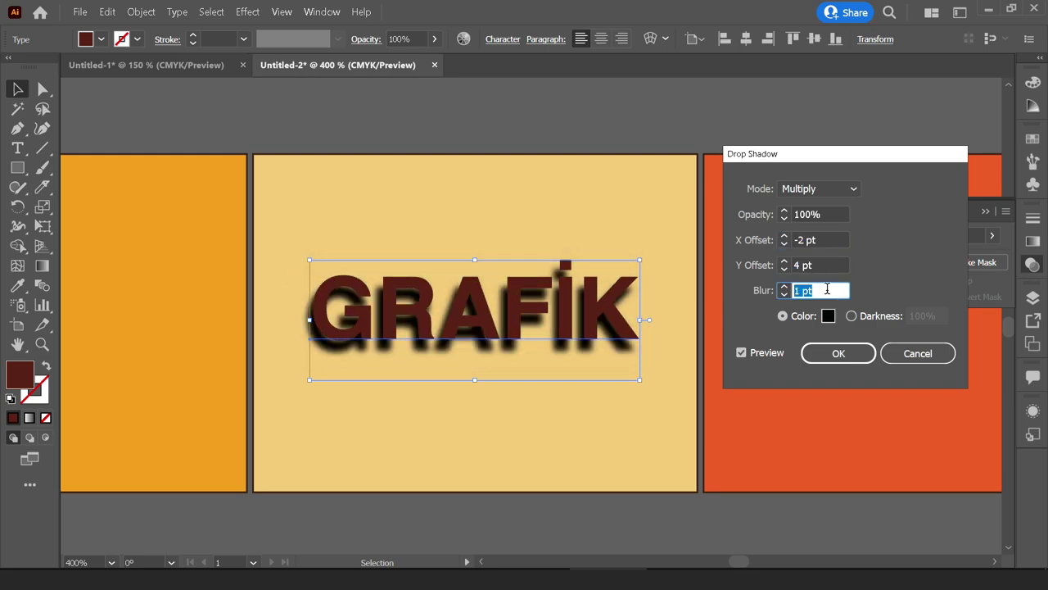
{"action": "left_click", "coordinate": [827, 264]}
{"action": "key", "text": "Down"}
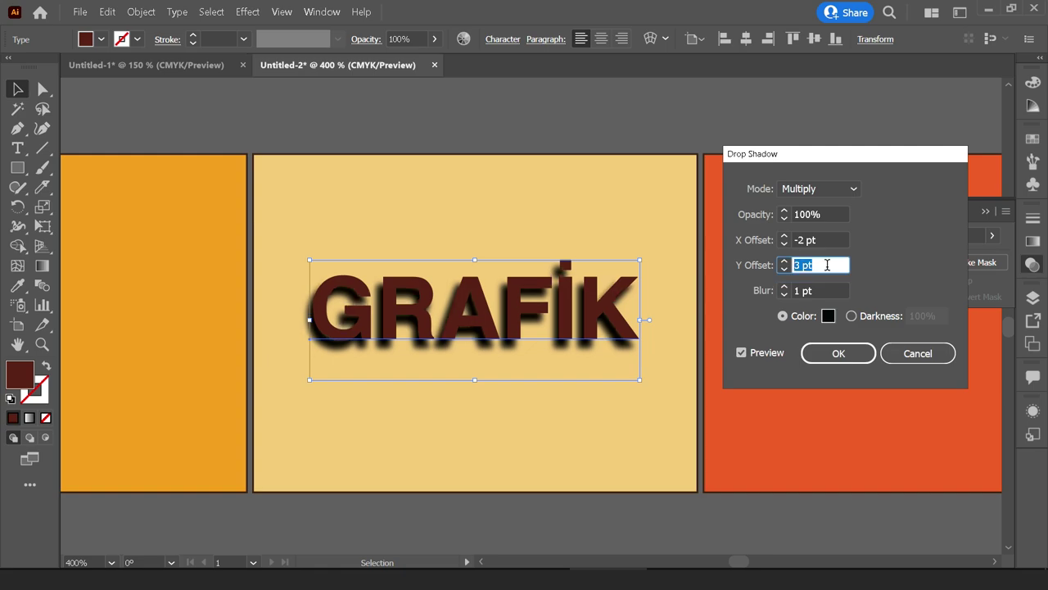
{"action": "key", "text": "Down"}
{"action": "left_click", "coordinate": [828, 241]}
{"action": "key", "text": "Up"}
{"action": "key", "text": "Up"}
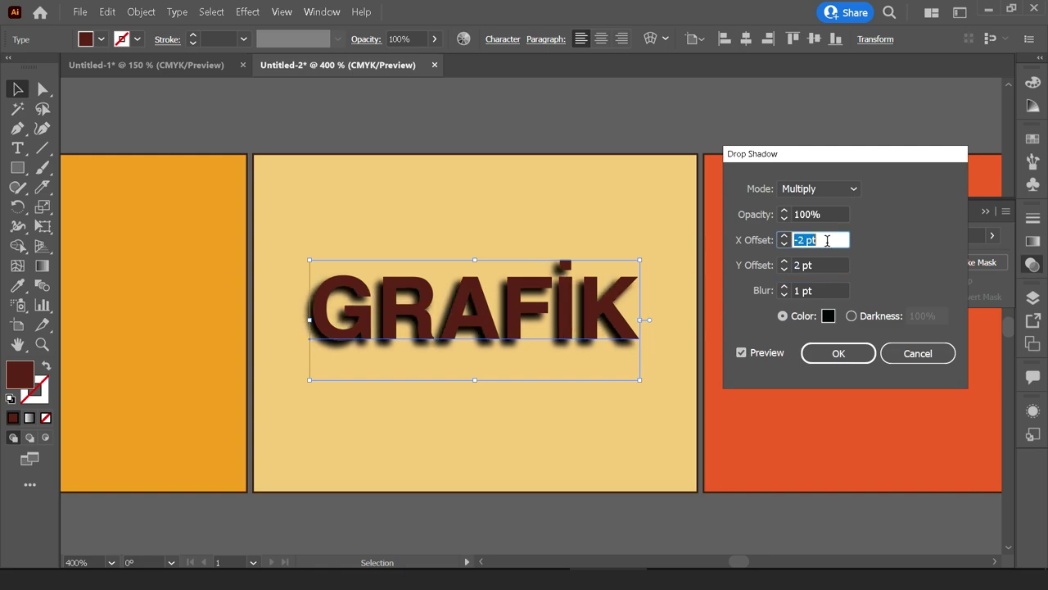
{"action": "key", "text": "Up"}
{"action": "key", "text": "Up"}
{"action": "left_click", "coordinate": [837, 355]}
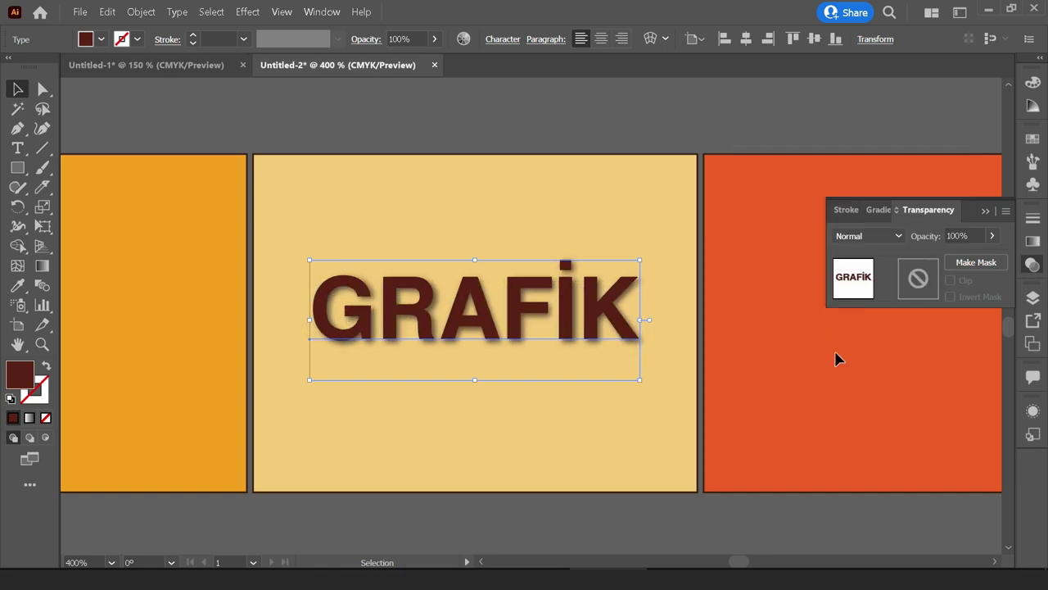
{"action": "scroll", "coordinate": [571, 309], "scroll_direction": "right", "scroll_amount": 2}
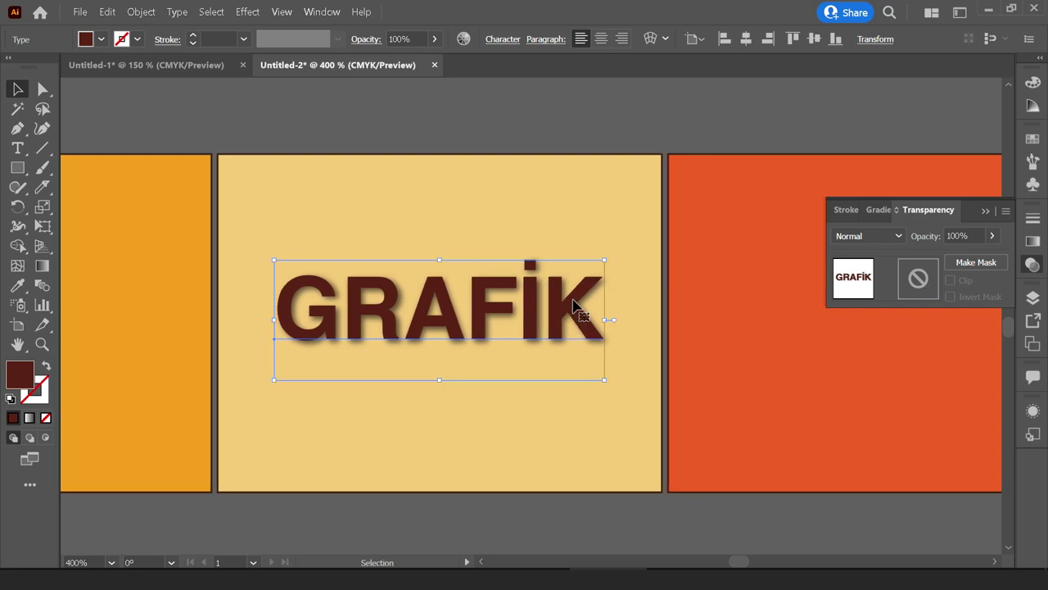
Give the GRAFIK text a thin white outline and nudge it left in the tile.
{"action": "left_click", "coordinate": [138, 39]}
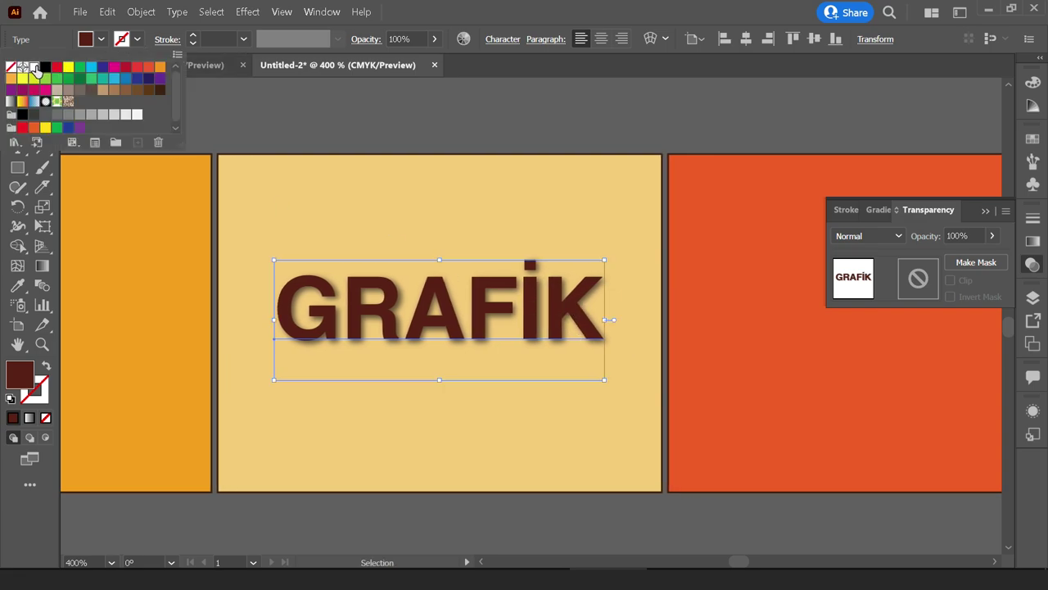
{"action": "left_click", "coordinate": [33, 66]}
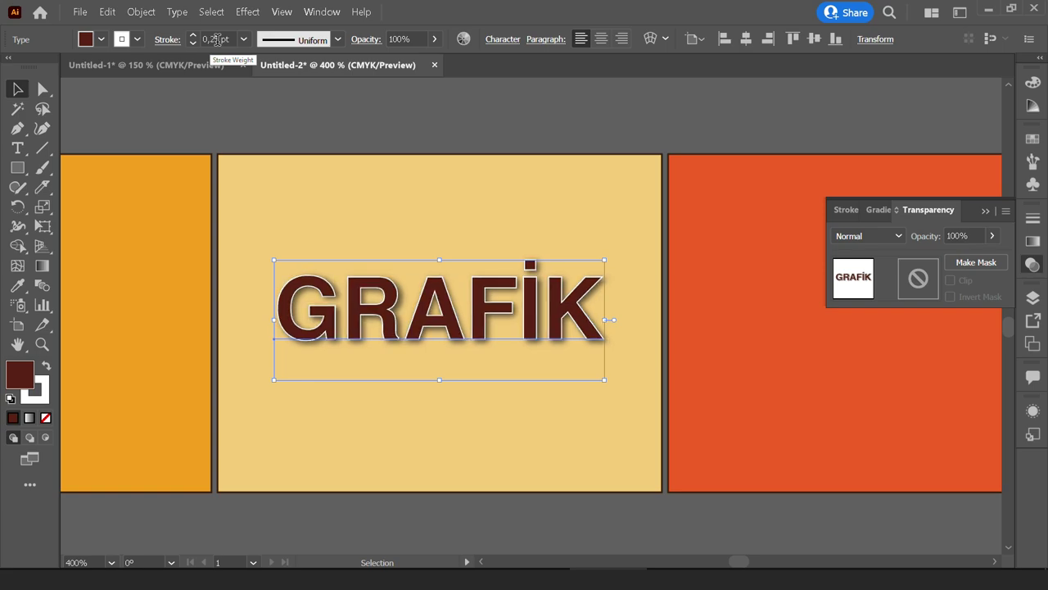
{"action": "left_click", "coordinate": [335, 106]}
{"action": "scroll", "coordinate": [467, 262], "scroll_direction": "down", "scroll_amount": 4}
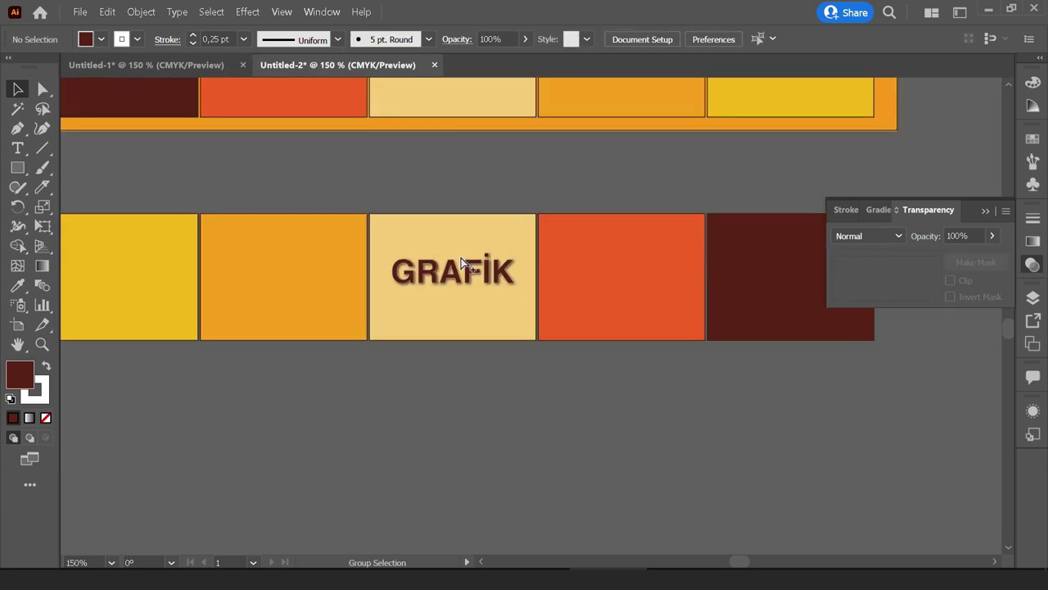
{"action": "scroll", "coordinate": [461, 279], "scroll_direction": "up", "scroll_amount": 4}
{"action": "left_click_drag", "start_coordinate": [461, 278], "coordinate": [438, 289]}
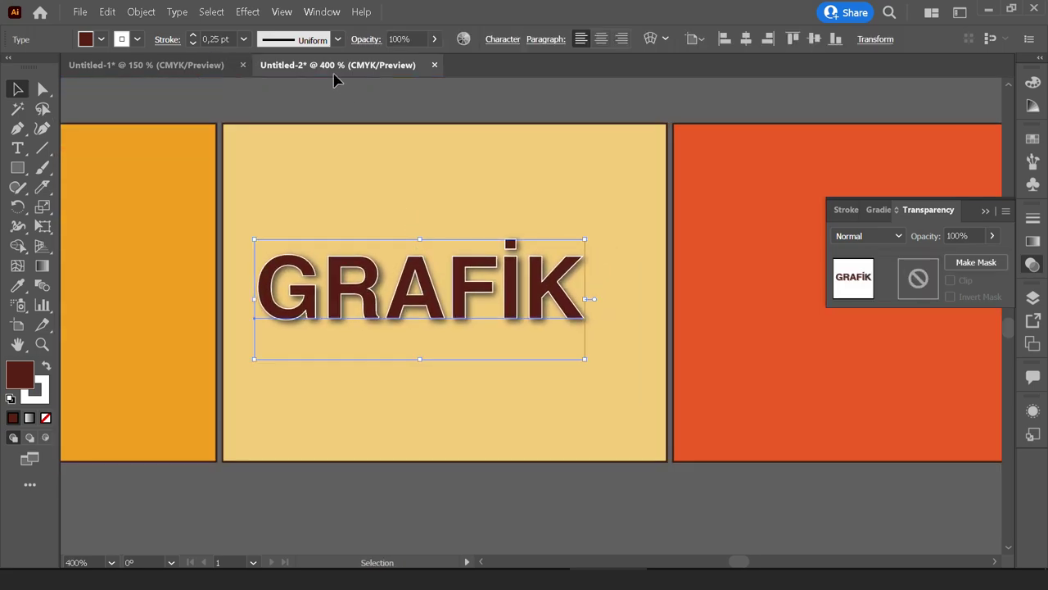
Apply a Transform effect: 3 pt horizontal move, 2° rotation, 11 copies.
{"action": "left_click", "coordinate": [243, 12]}
{"action": "mouse_move", "coordinate": [285, 116]}
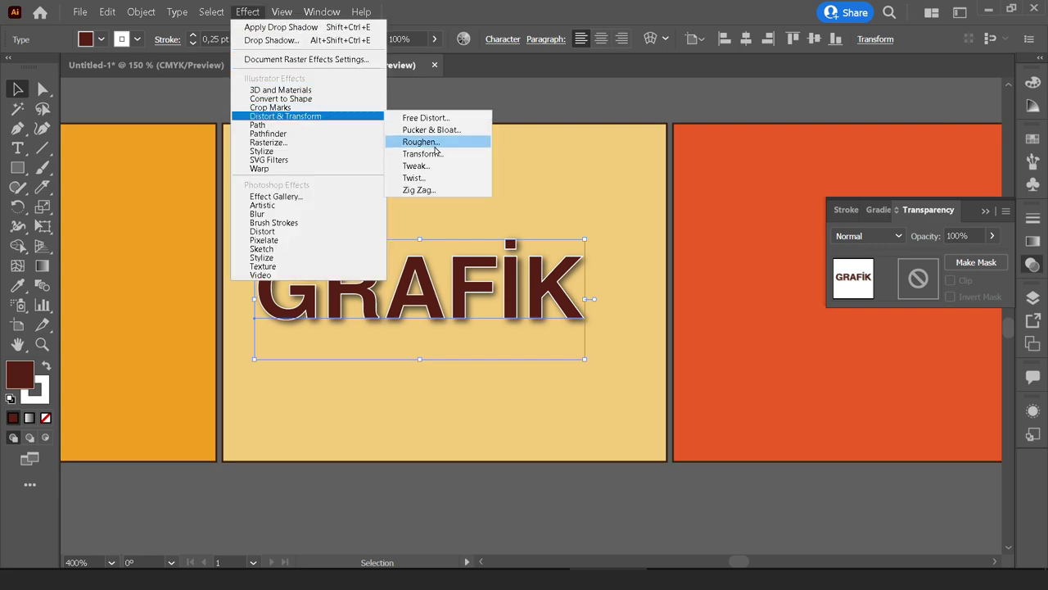
{"action": "left_click", "coordinate": [433, 163]}
{"action": "double_click", "coordinate": [770, 434]}
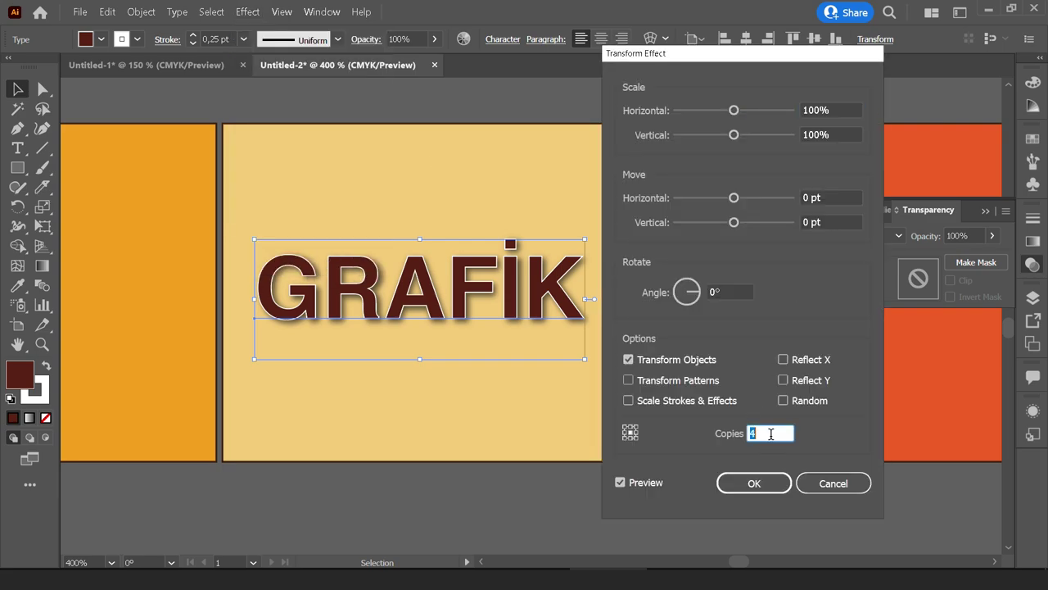
{"action": "left_click_drag", "start_coordinate": [708, 62], "coordinate": [810, 61]}
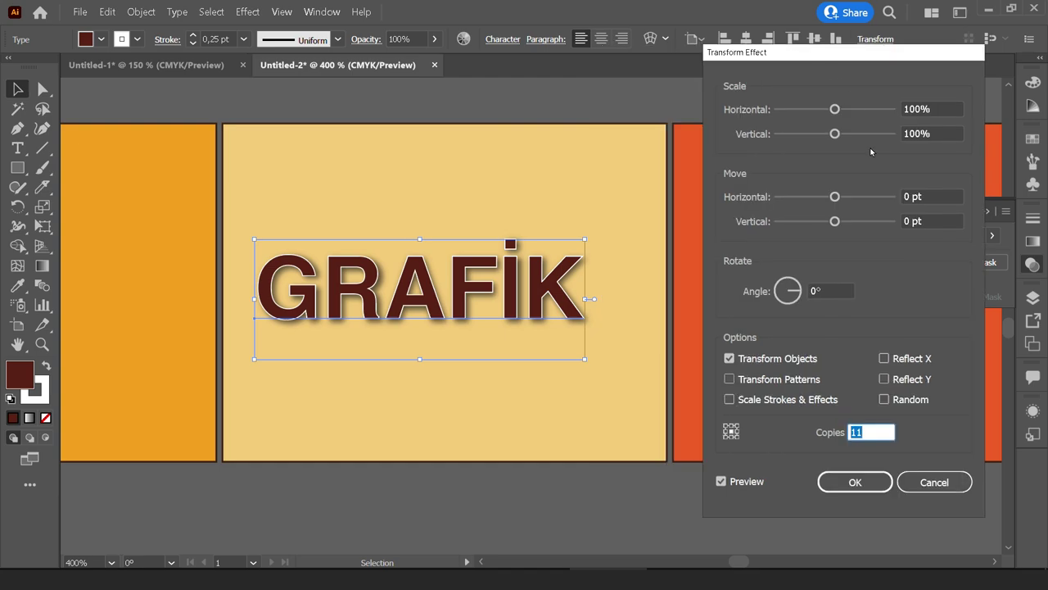
{"action": "left_click", "coordinate": [937, 198]}
{"action": "key", "text": "Up"}
{"action": "key", "text": "Up"}
{"action": "key", "text": "Up"}
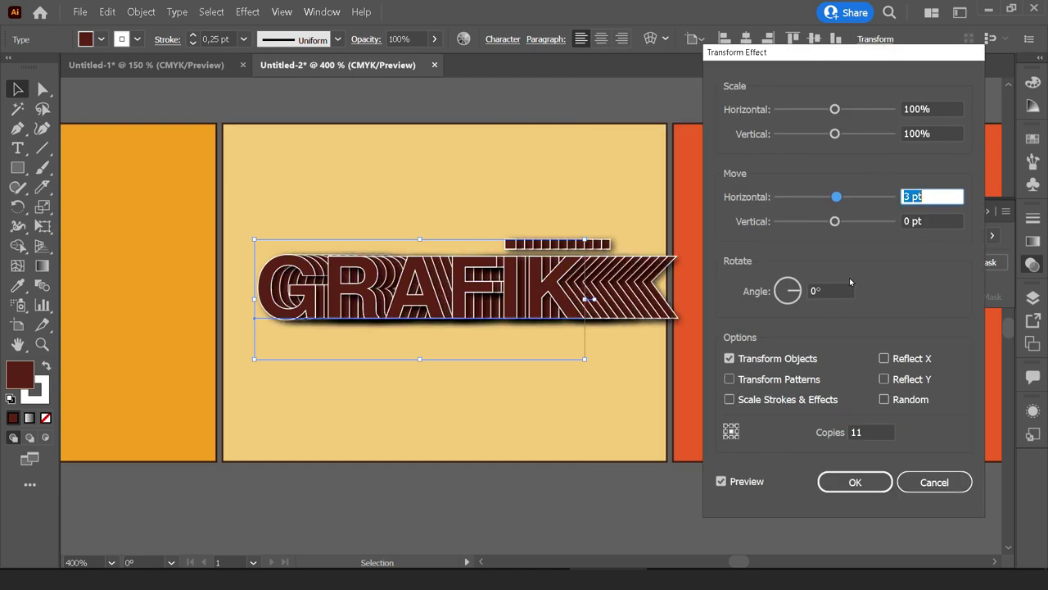
{"action": "left_click", "coordinate": [834, 289]}
{"action": "key", "text": "Up"}
{"action": "key", "text": "Up"}
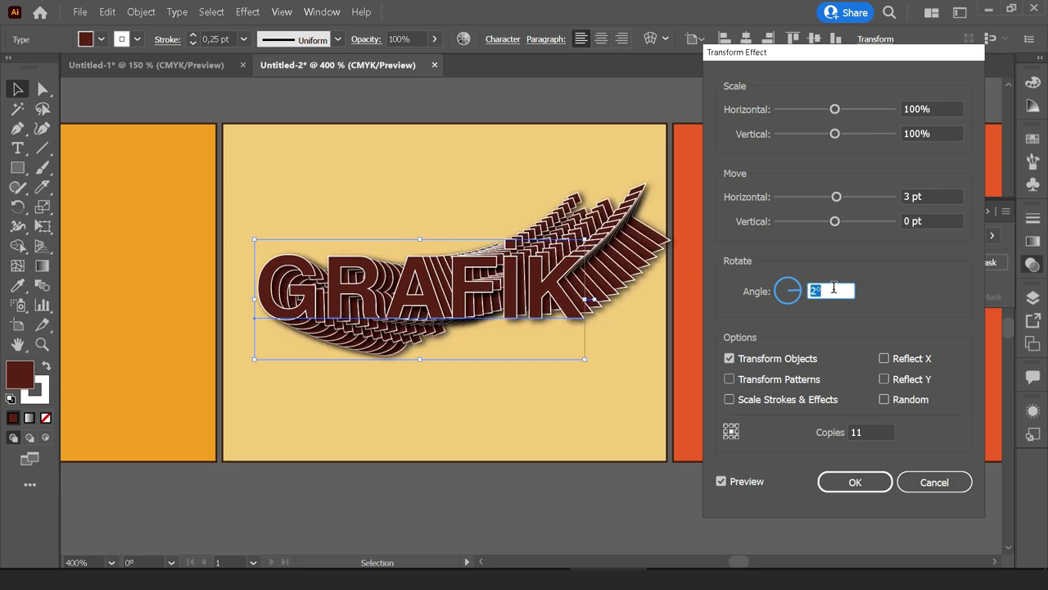
{"action": "key", "text": "Down"}
{"action": "key", "text": "Up"}
{"action": "left_click", "coordinate": [842, 480]}
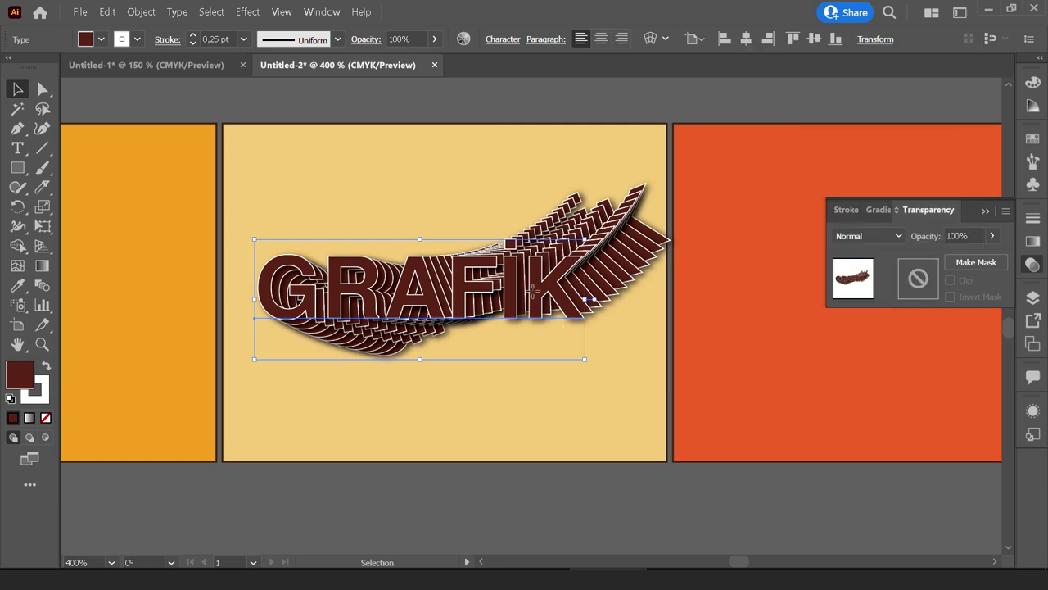
{"action": "left_click_drag", "start_coordinate": [534, 285], "coordinate": [518, 280]}
Expand the GRAFIK effects and isolate the group to edit the front letters.
{"action": "left_click", "coordinate": [141, 12]}
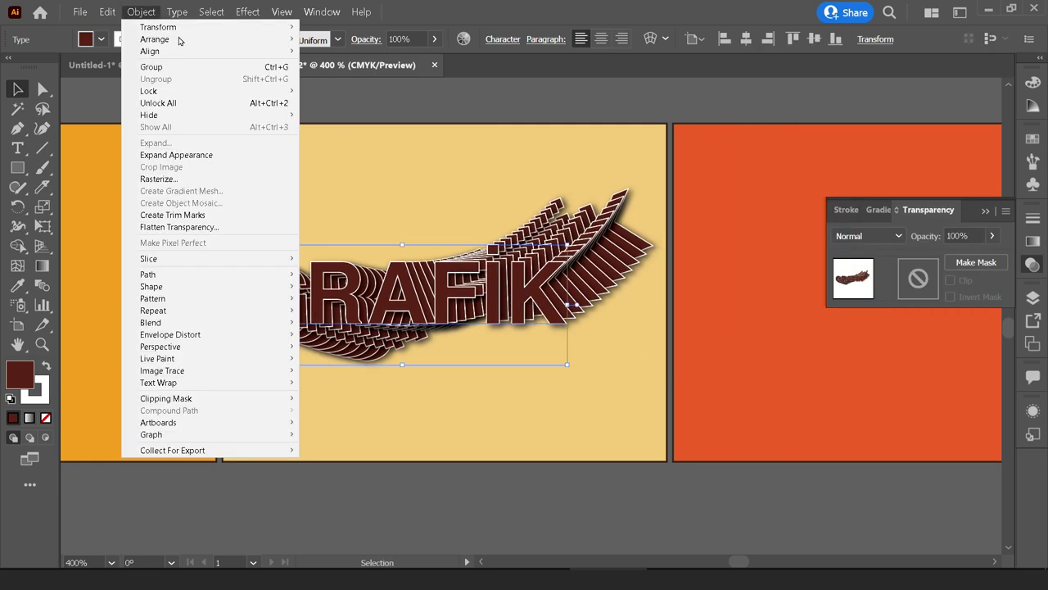
{"action": "left_click", "coordinate": [176, 158]}
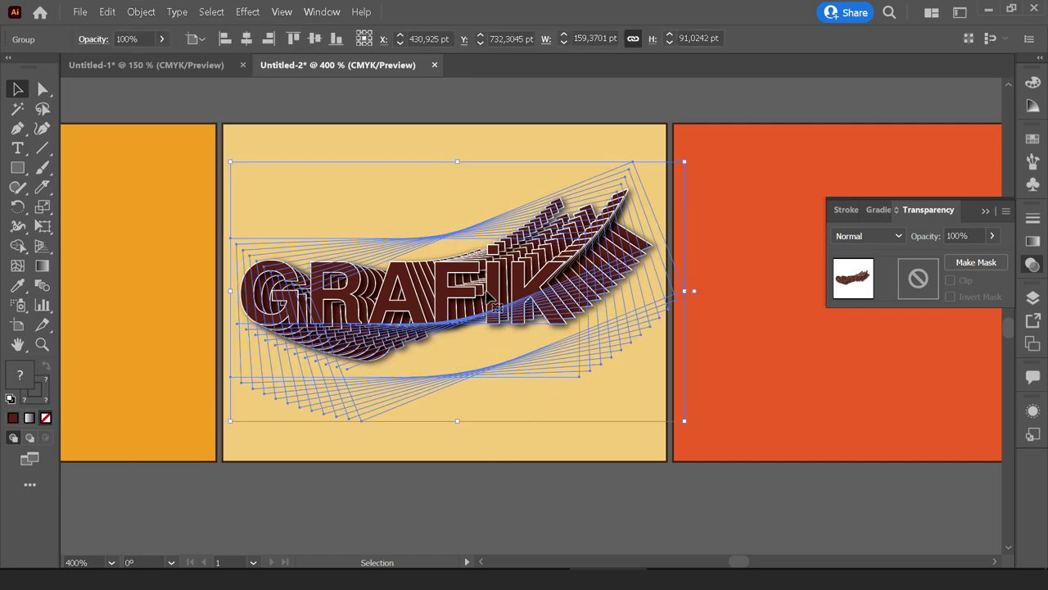
{"action": "right_click", "coordinate": [461, 300]}
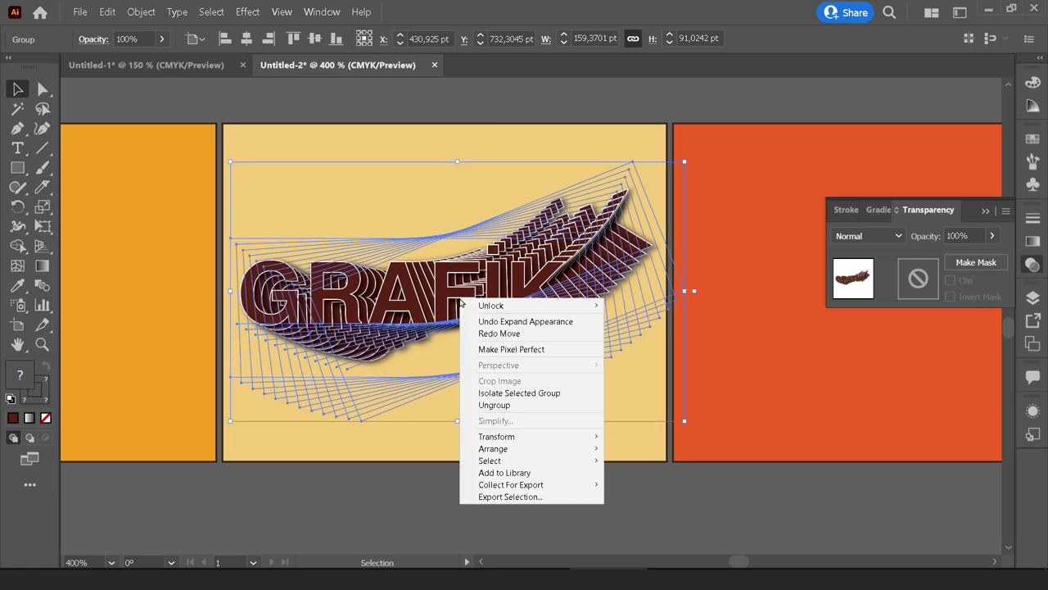
{"action": "left_click", "coordinate": [525, 393]}
{"action": "left_click", "coordinate": [494, 300]}
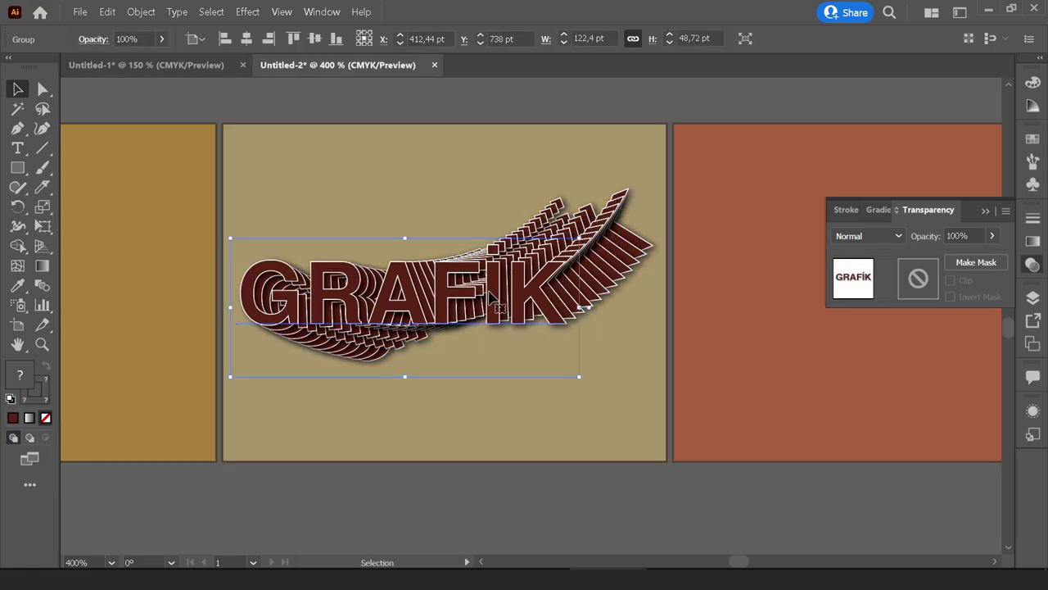
{"action": "key", "text": "Escape"}
{"action": "left_click_drag", "start_coordinate": [494, 300], "coordinate": [491, 326]}
{"action": "key", "text": "ctrl+z"}
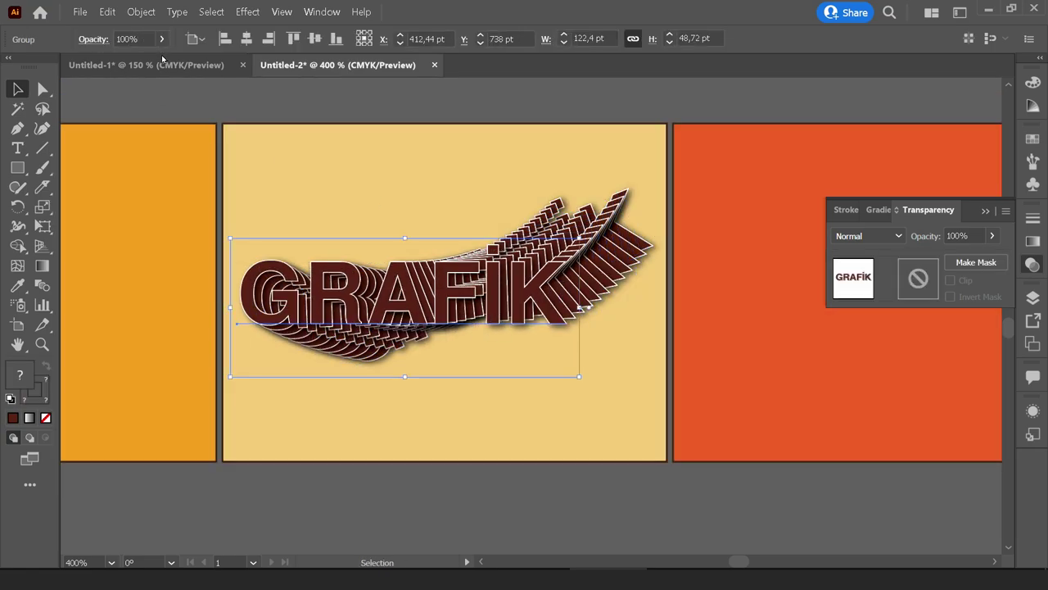
Fill the front GRAFIK letters with the left tile's orange.
{"action": "scroll", "coordinate": [211, 227], "scroll_direction": "down", "scroll_amount": 1}
{"action": "key", "text": "i"}
{"action": "left_click", "coordinate": [152, 234]}
{"action": "key", "text": "v"}
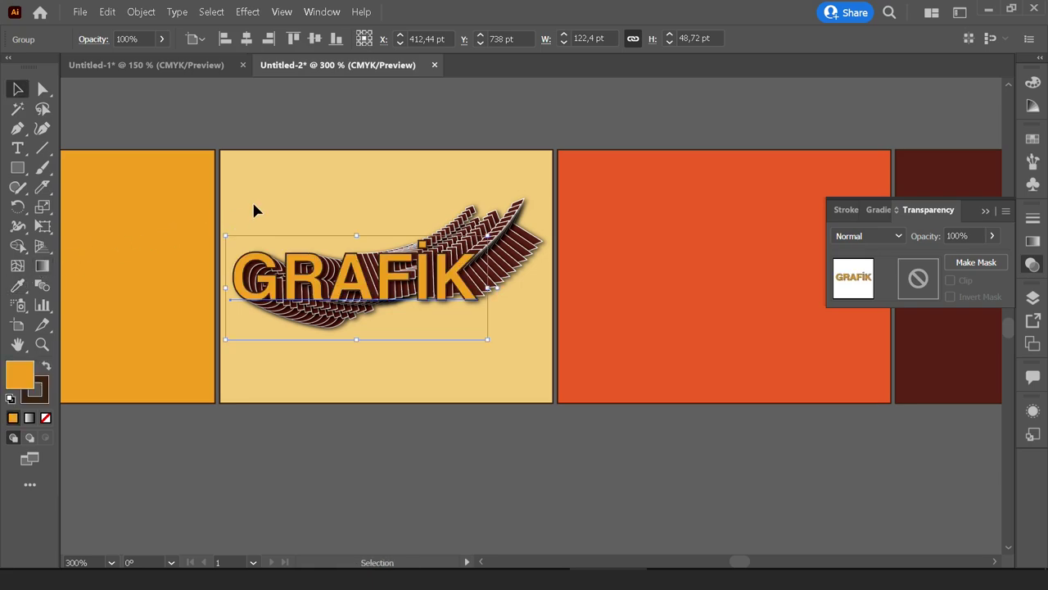
{"action": "left_click", "coordinate": [450, 170]}
Move the finished GRAFIK artwork into the cream tile of the top grid row.
{"action": "scroll", "coordinate": [489, 365], "scroll_direction": "up", "scroll_amount": 1}
{"action": "scroll", "coordinate": [489, 366], "scroll_direction": "down", "scroll_amount": 3}
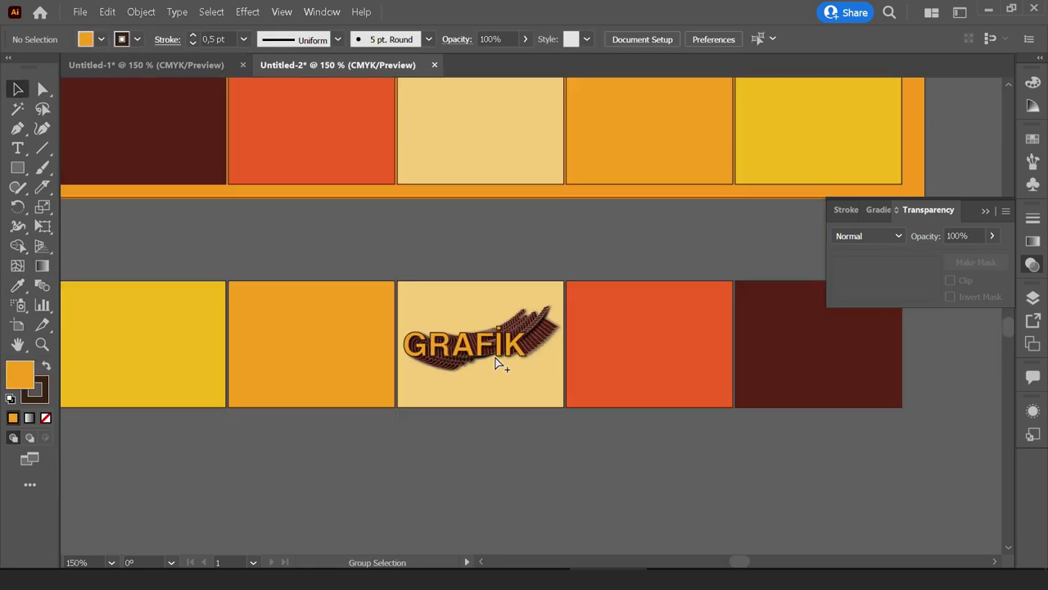
{"action": "left_click", "coordinate": [459, 348]}
{"action": "scroll", "coordinate": [510, 376], "scroll_direction": "down", "scroll_amount": 1}
{"action": "scroll", "coordinate": [510, 376], "scroll_direction": "up", "scroll_amount": 3}
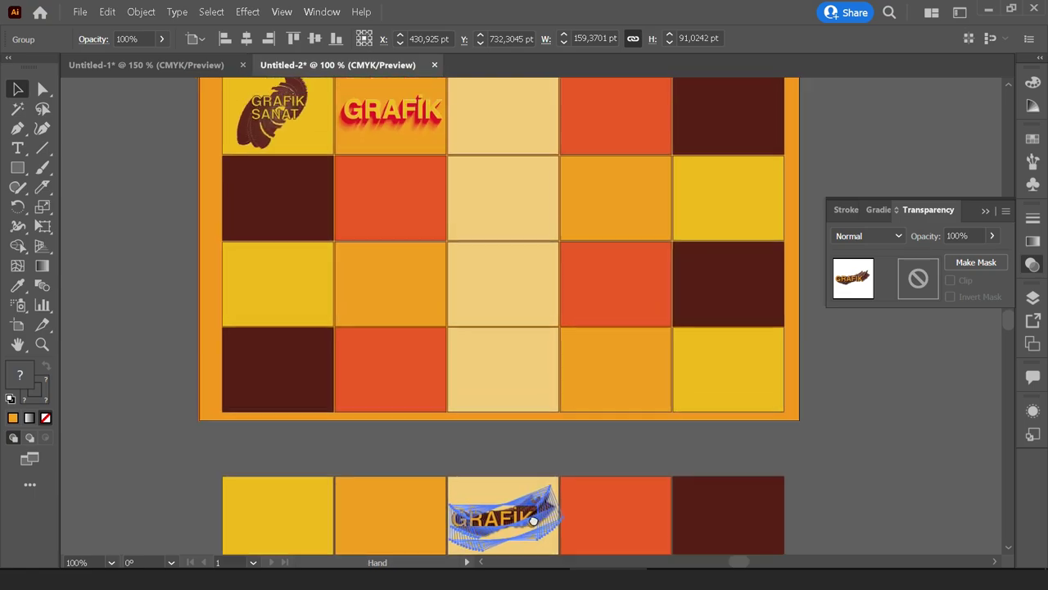
{"action": "left_click_drag", "start_coordinate": [508, 516], "coordinate": [530, 123]}
{"action": "scroll", "coordinate": [531, 123], "scroll_direction": "up", "scroll_amount": 2}
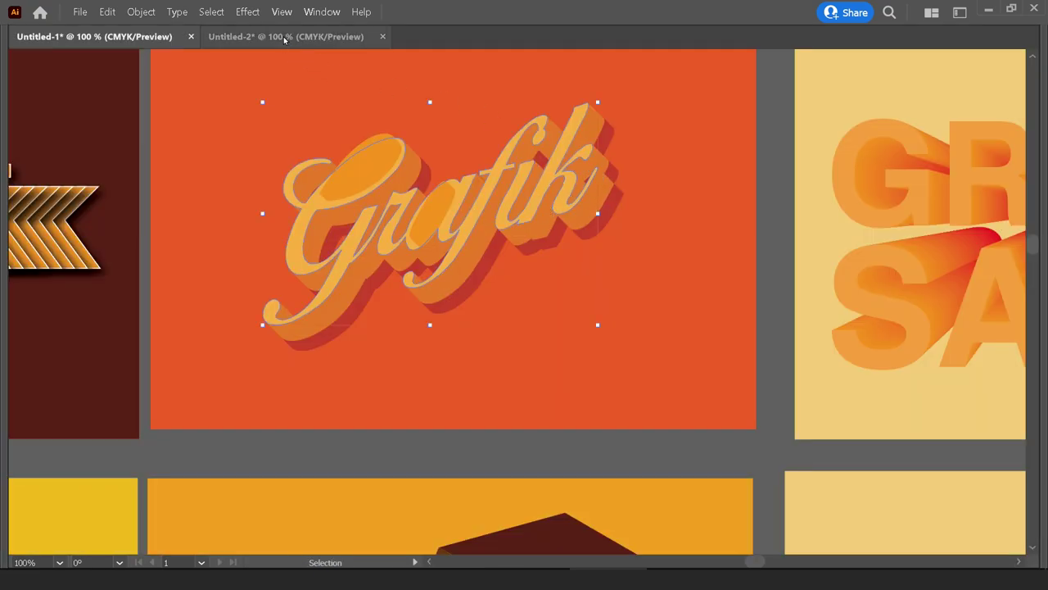
{"action": "left_click", "coordinate": [284, 37]}
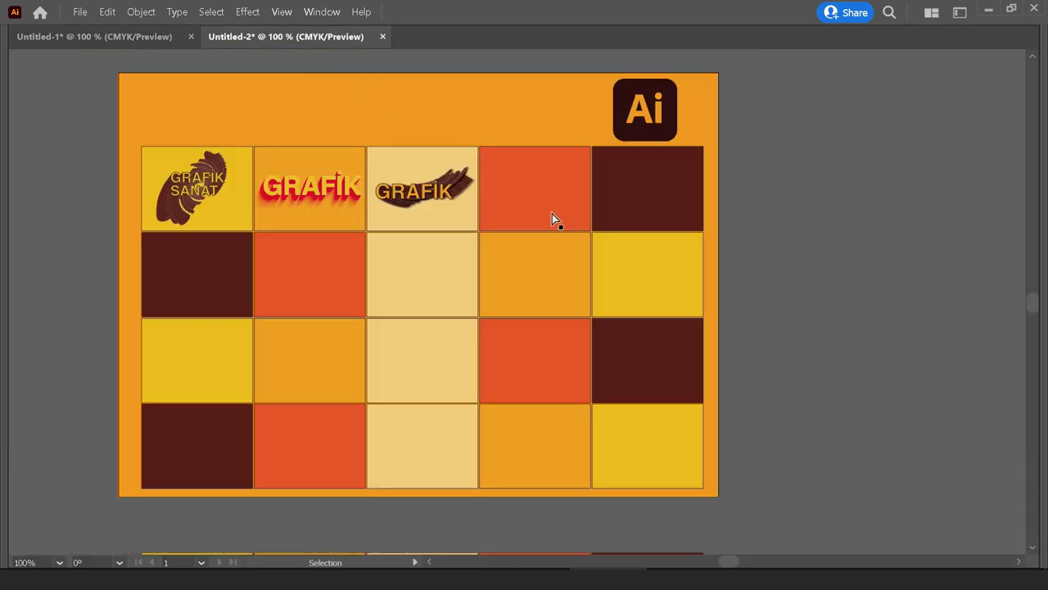
Sample the left tile's beige onto the Grafik text and nudge it up the orange tile.
{"action": "scroll", "coordinate": [552, 220], "scroll_direction": "up", "scroll_amount": 1}
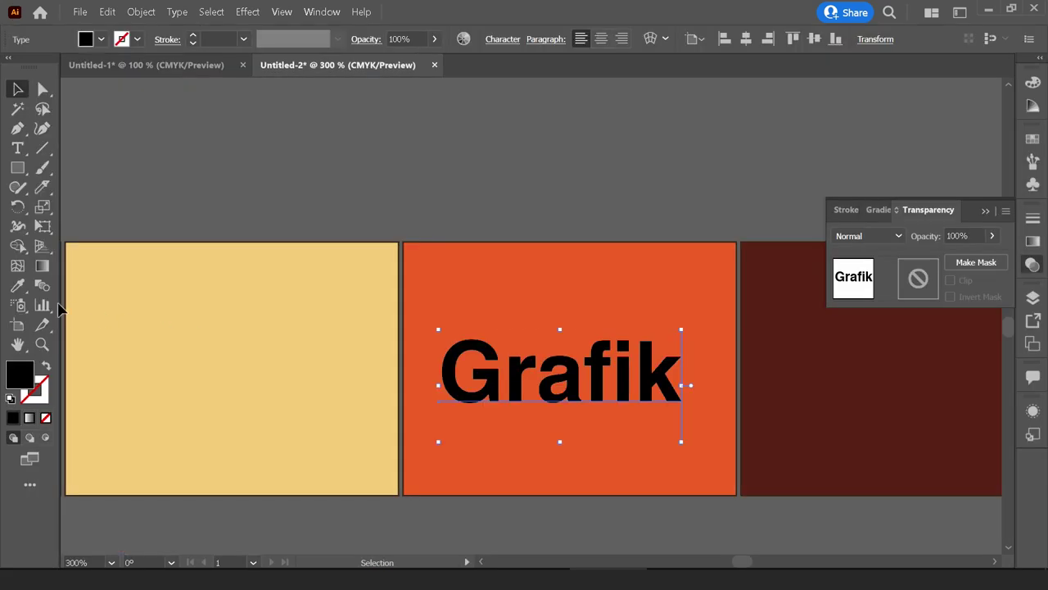
{"action": "key", "text": "i"}
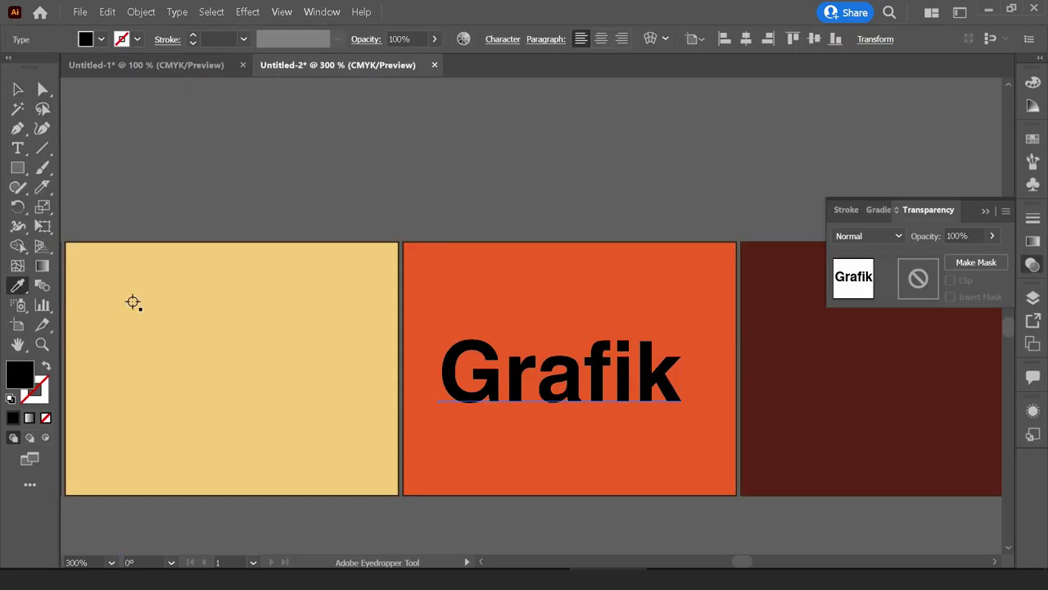
{"action": "left_click", "coordinate": [294, 304]}
{"action": "key", "text": "v"}
{"action": "left_click_drag", "start_coordinate": [485, 360], "coordinate": [487, 337]}
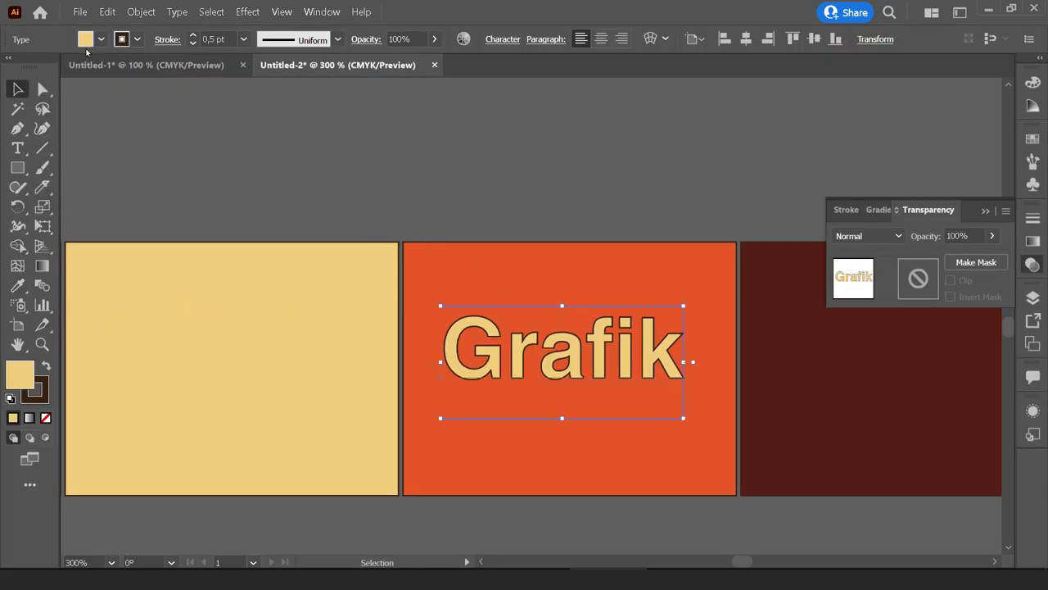
Set the Grafik word in the Birds of Paradise script font.
{"action": "double_click", "coordinate": [571, 297]}
{"action": "double_click", "coordinate": [579, 296]}
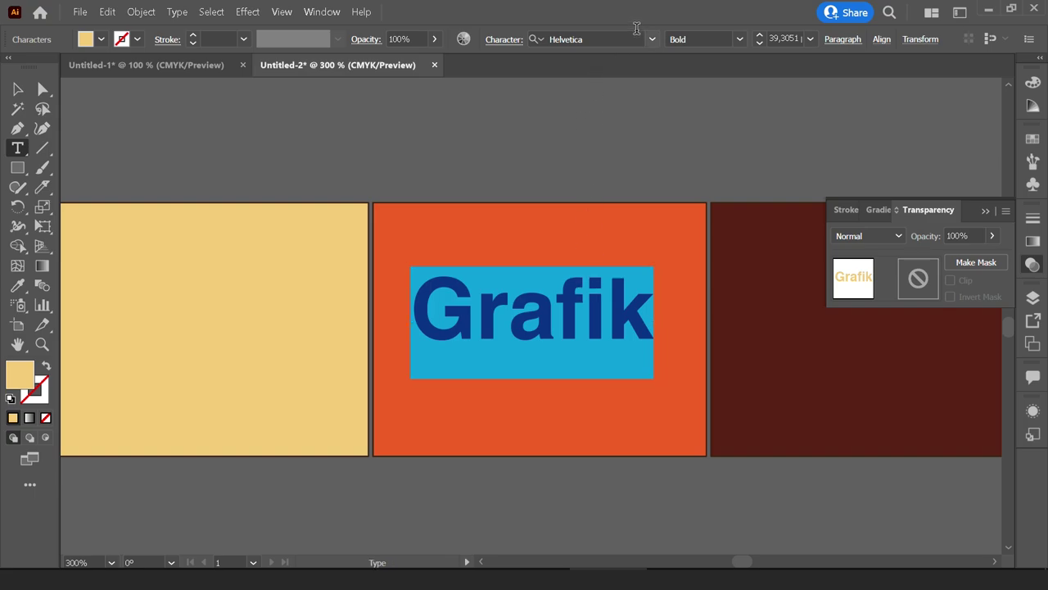
{"action": "left_click", "coordinate": [651, 39]}
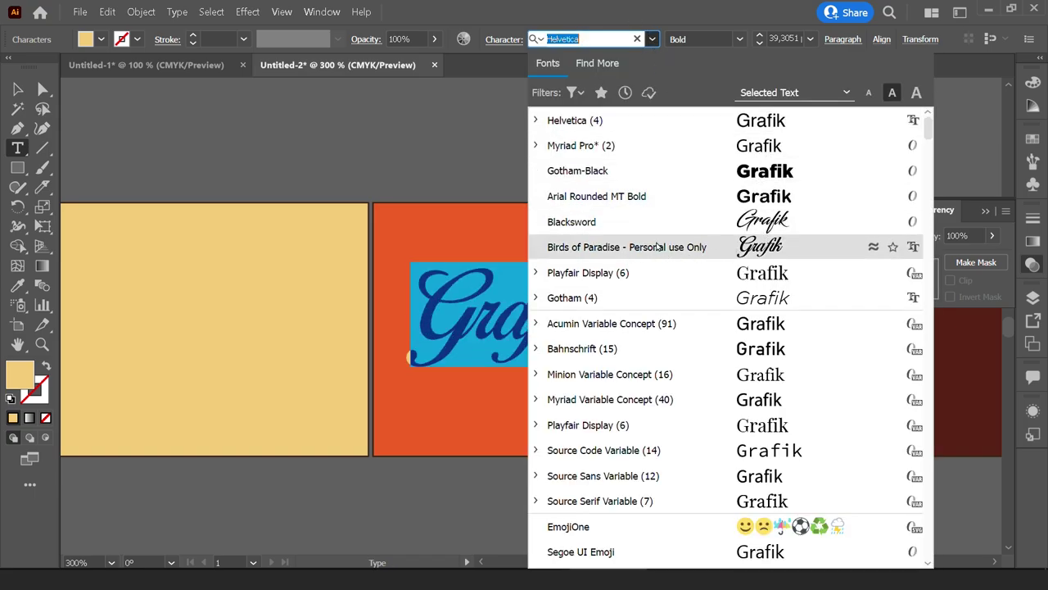
{"action": "left_click", "coordinate": [740, 247]}
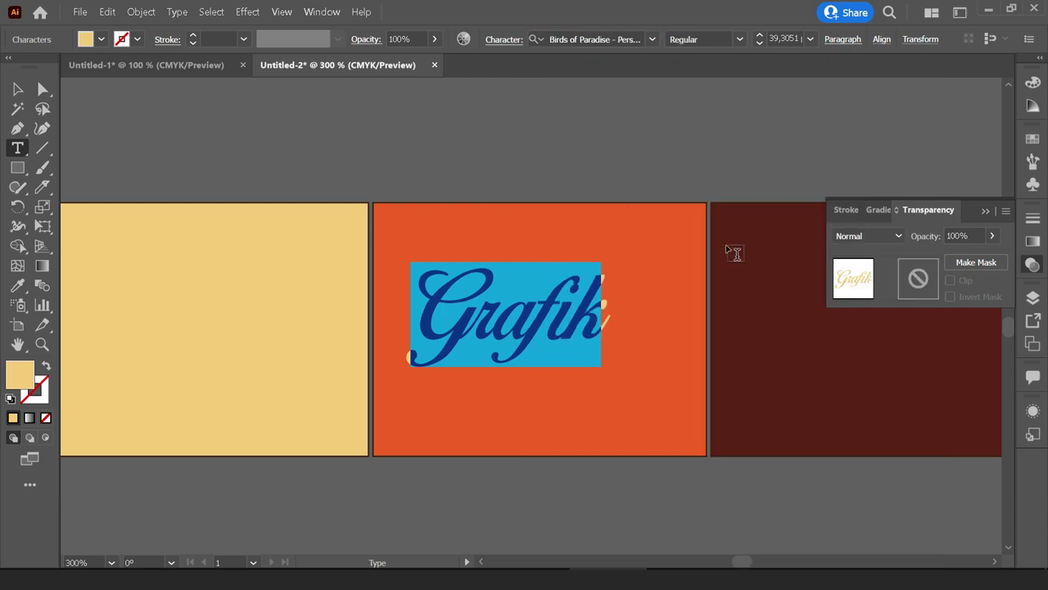
{"action": "key", "text": "Escape"}
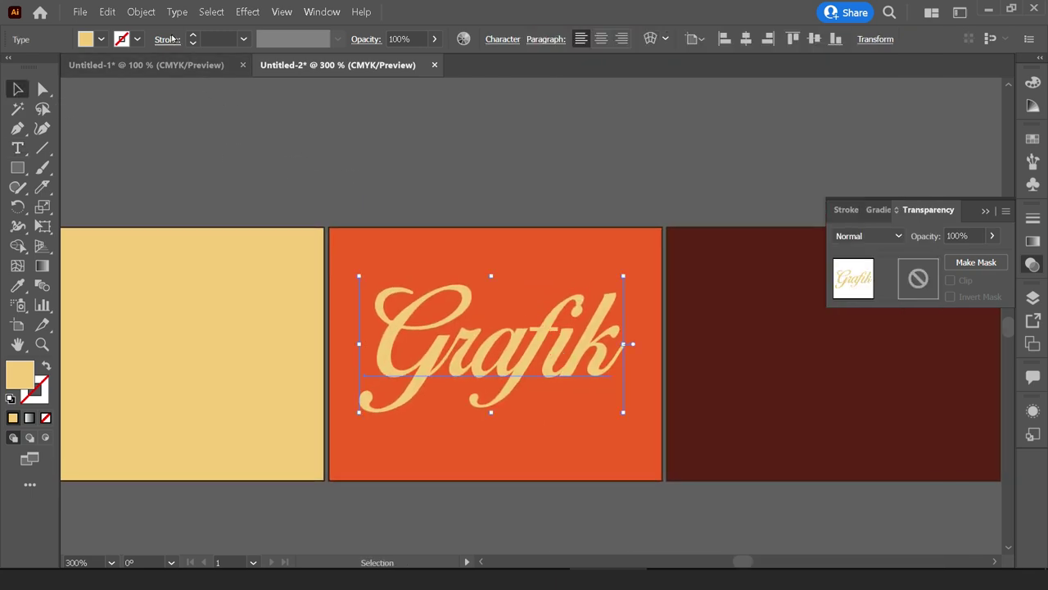
{"action": "left_click", "coordinate": [141, 12]}
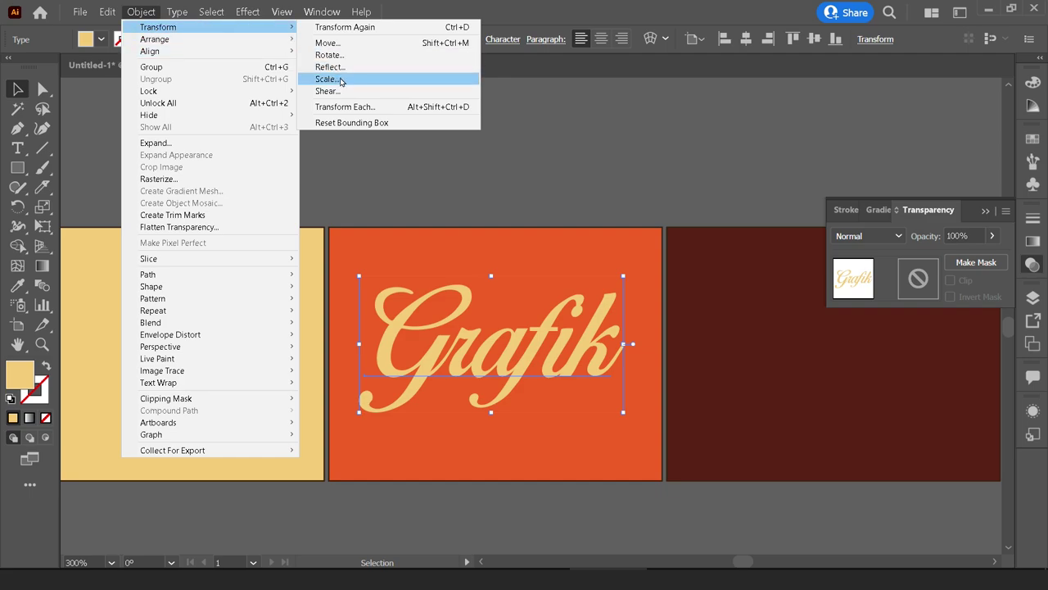
Shear the Grafik text −15° vertically and move it down on the orange tile.
{"action": "left_click", "coordinate": [339, 91]}
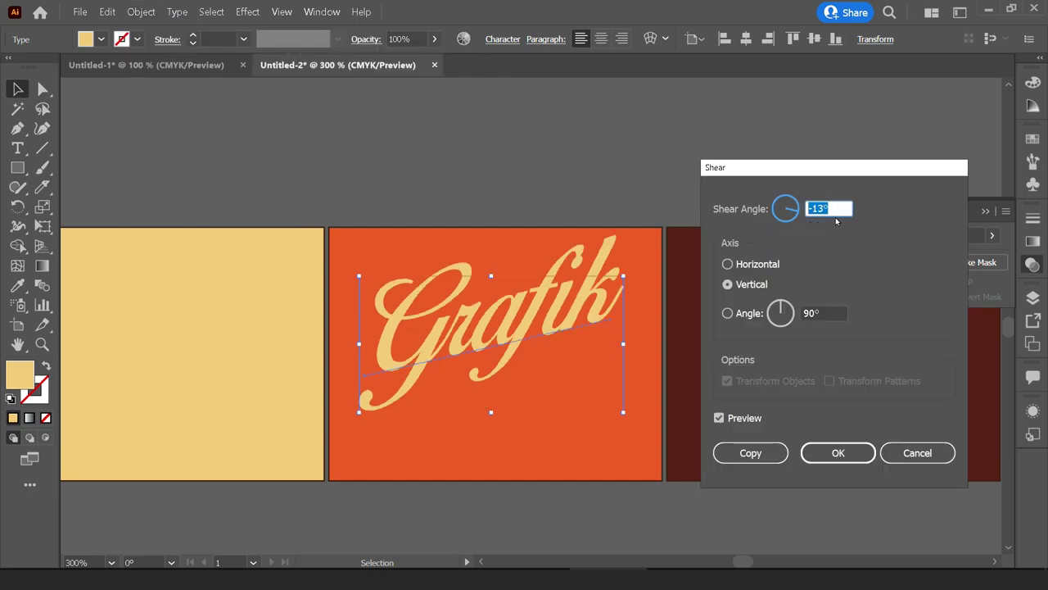
{"action": "key", "text": "Down"}
{"action": "key", "text": "Down"}
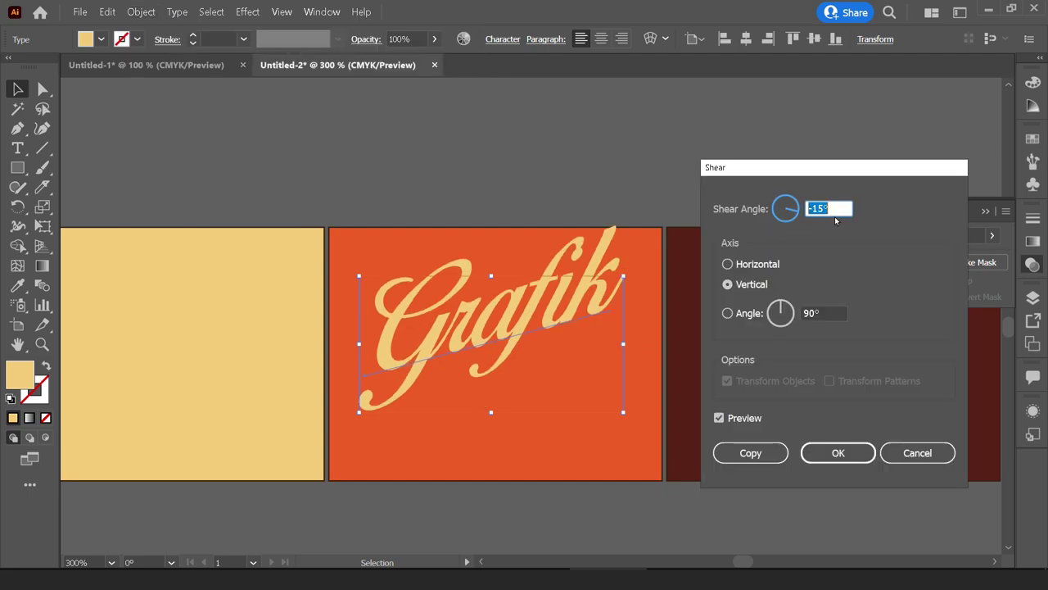
{"action": "left_click", "coordinate": [837, 452]}
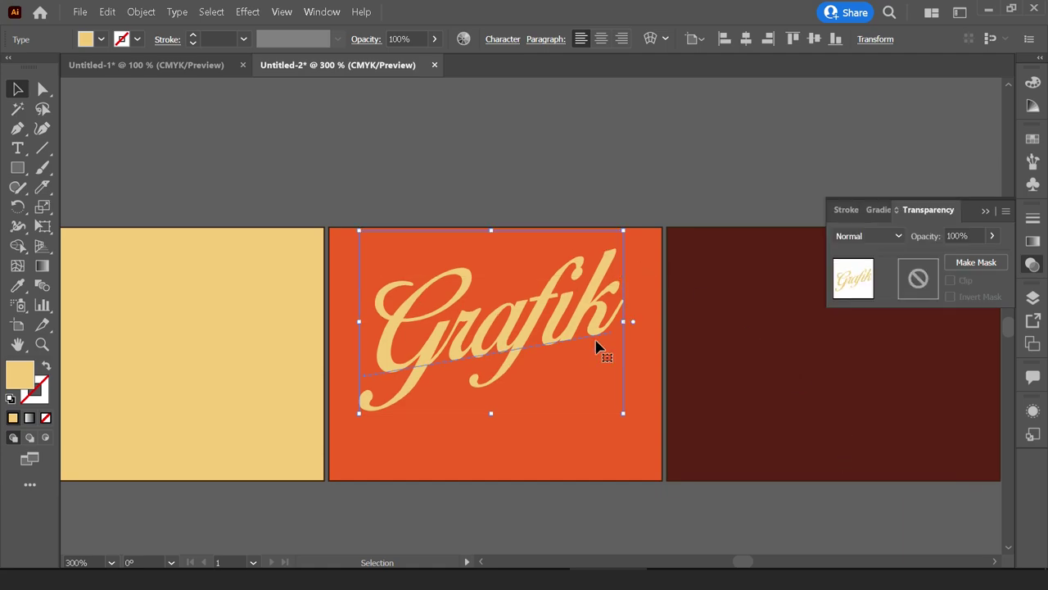
{"action": "left_click_drag", "start_coordinate": [562, 323], "coordinate": [562, 342]}
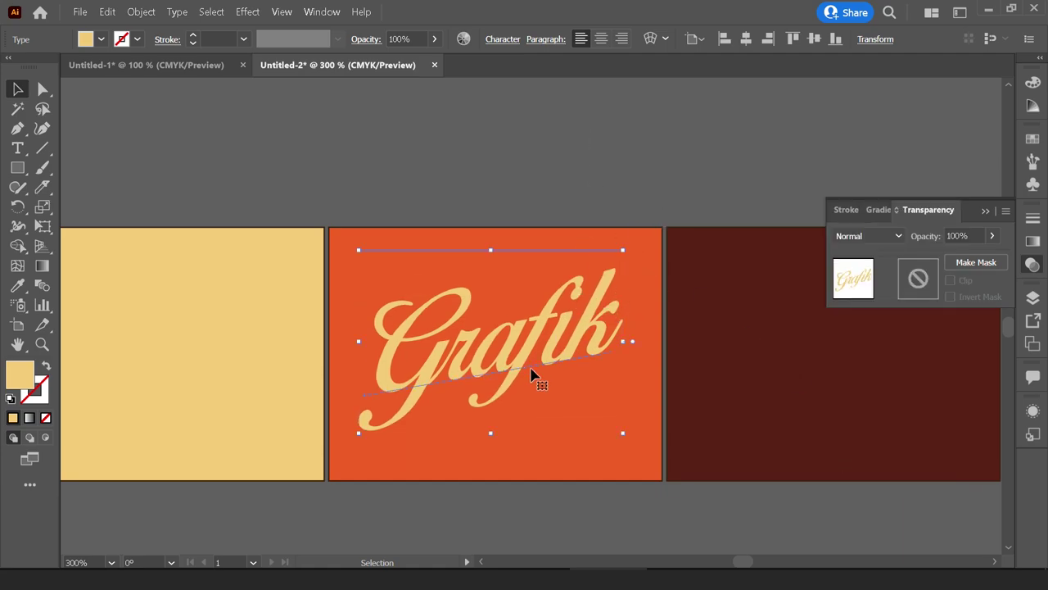
{"action": "scroll", "coordinate": [540, 374], "scroll_direction": "up", "scroll_amount": 1, "text": "alt"}
{"action": "left_click_drag", "start_coordinate": [543, 300], "coordinate": [538, 299]}
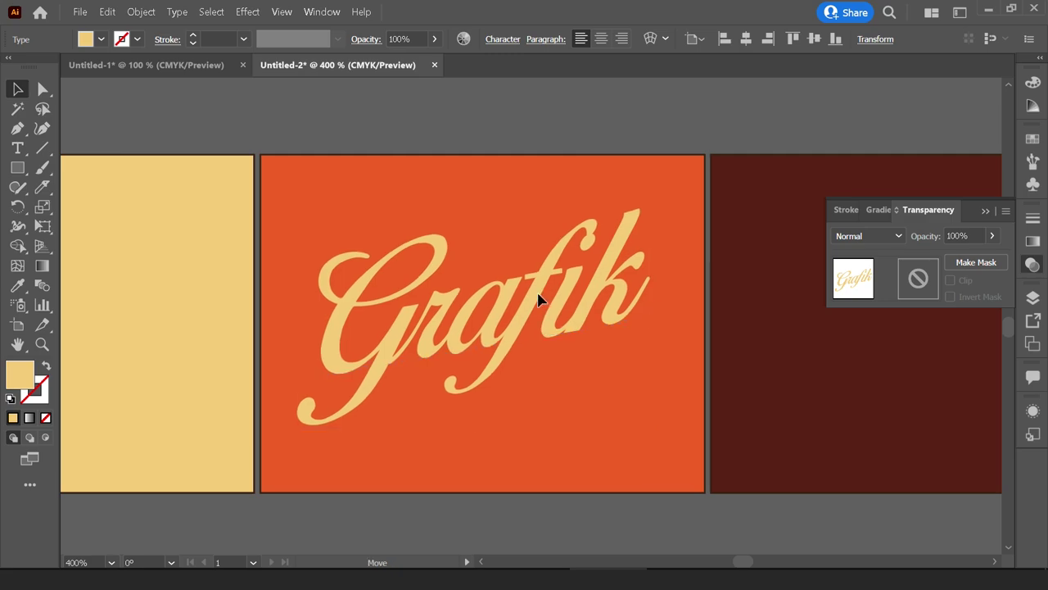
{"action": "scroll", "coordinate": [420, 322], "scroll_direction": "right", "scroll_amount": 1}
Convert the slanted Grafik text into outlined letter shapes using Create Outlines.
{"action": "right_click", "coordinate": [420, 321]}
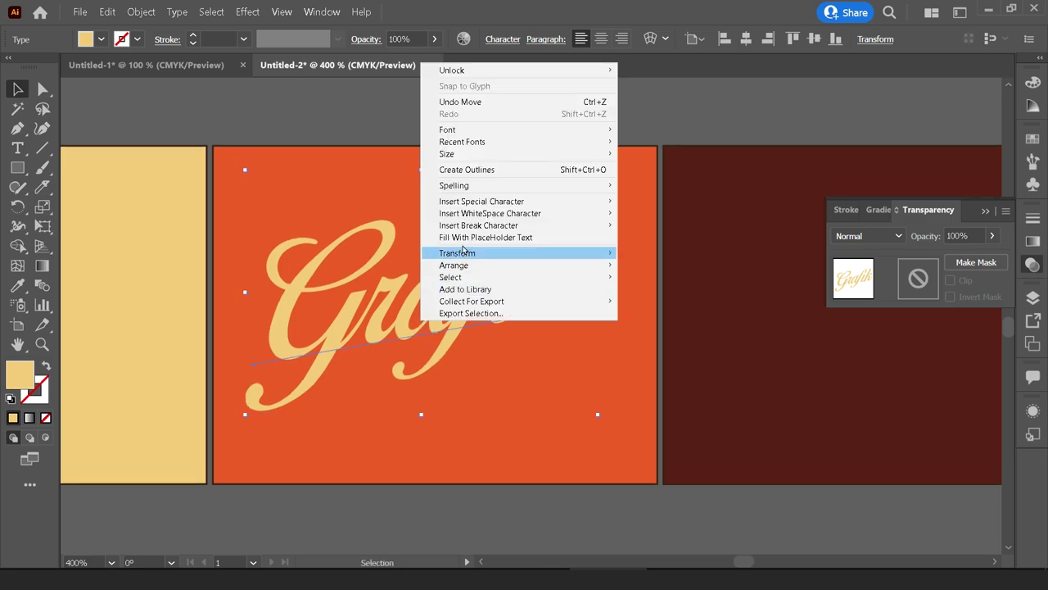
{"action": "left_click", "coordinate": [507, 171]}
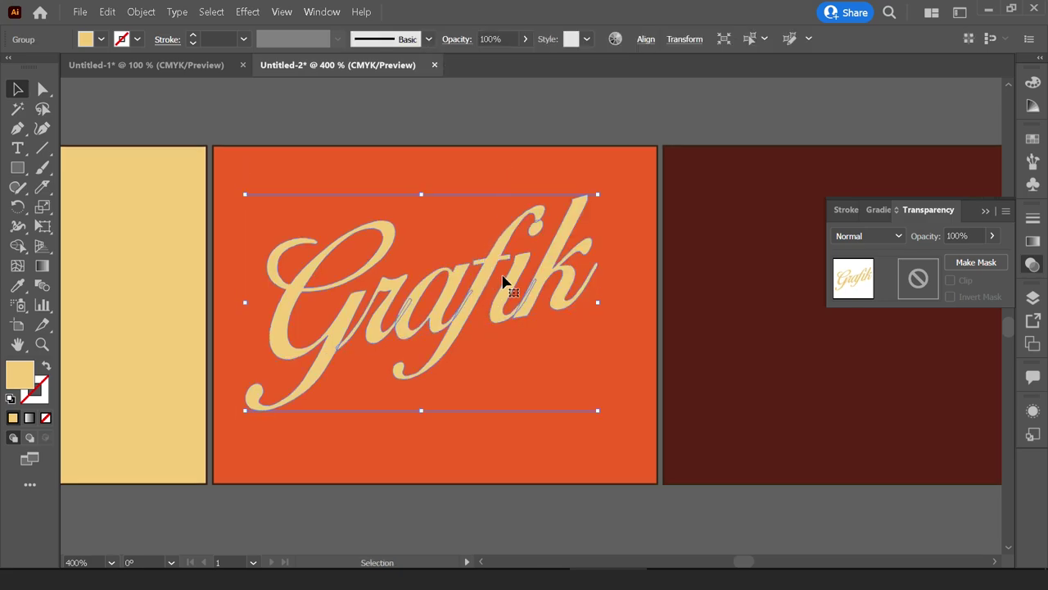
{"action": "scroll", "coordinate": [485, 284], "scroll_direction": "up", "scroll_amount": 4, "text": "alt"}
{"action": "scroll", "coordinate": [485, 286], "scroll_direction": "up", "scroll_amount": 2, "text": "alt"}
{"action": "scroll", "coordinate": [485, 290], "scroll_direction": "down", "scroll_amount": 4, "text": "alt"}
{"action": "scroll", "coordinate": [508, 275], "scroll_direction": "down", "scroll_amount": 2, "text": "alt"}
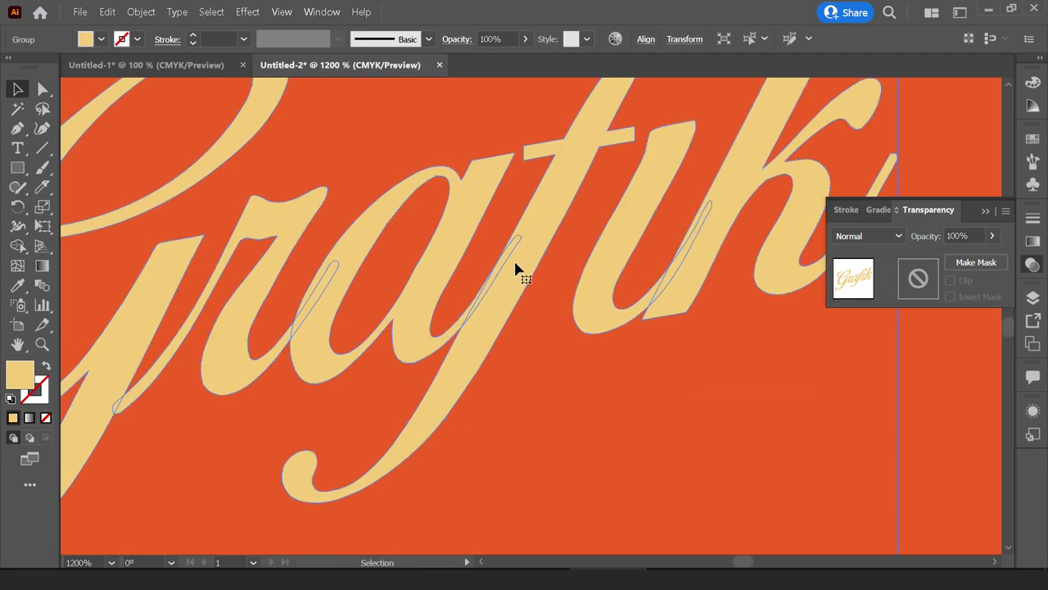
{"action": "scroll", "coordinate": [515, 268], "scroll_direction": "down", "scroll_amount": 2, "text": "alt"}
{"action": "scroll", "coordinate": [516, 269], "scroll_direction": "up", "scroll_amount": 6, "text": "alt"}
{"action": "scroll", "coordinate": [524, 245], "scroll_direction": "down", "scroll_amount": 2, "text": "alt"}
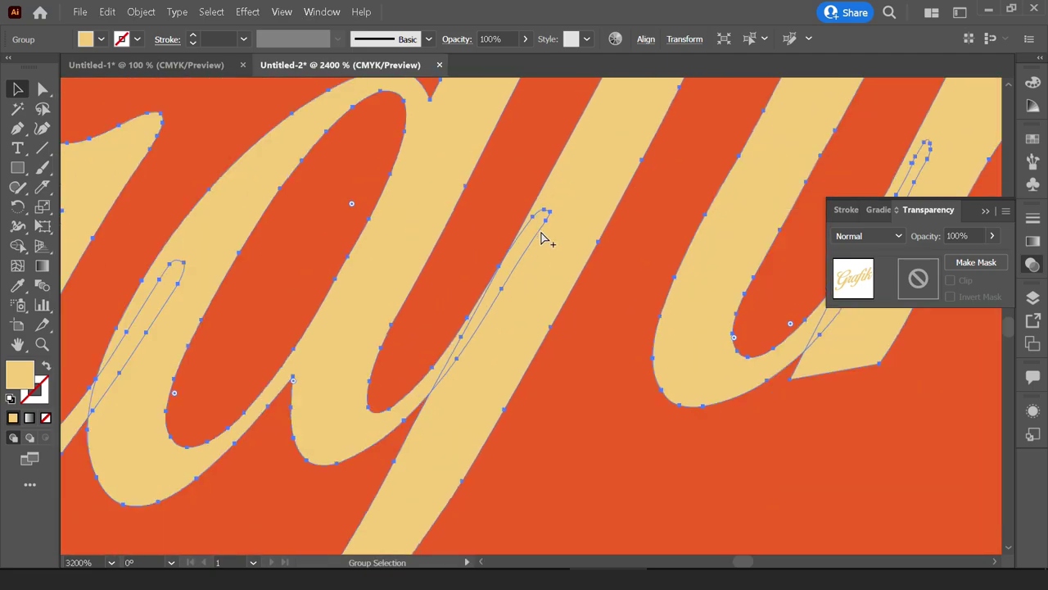
{"action": "scroll", "coordinate": [534, 241], "scroll_direction": "down", "scroll_amount": 2, "text": "alt"}
{"action": "scroll", "coordinate": [524, 251], "scroll_direction": "down", "scroll_amount": 2, "text": "alt"}
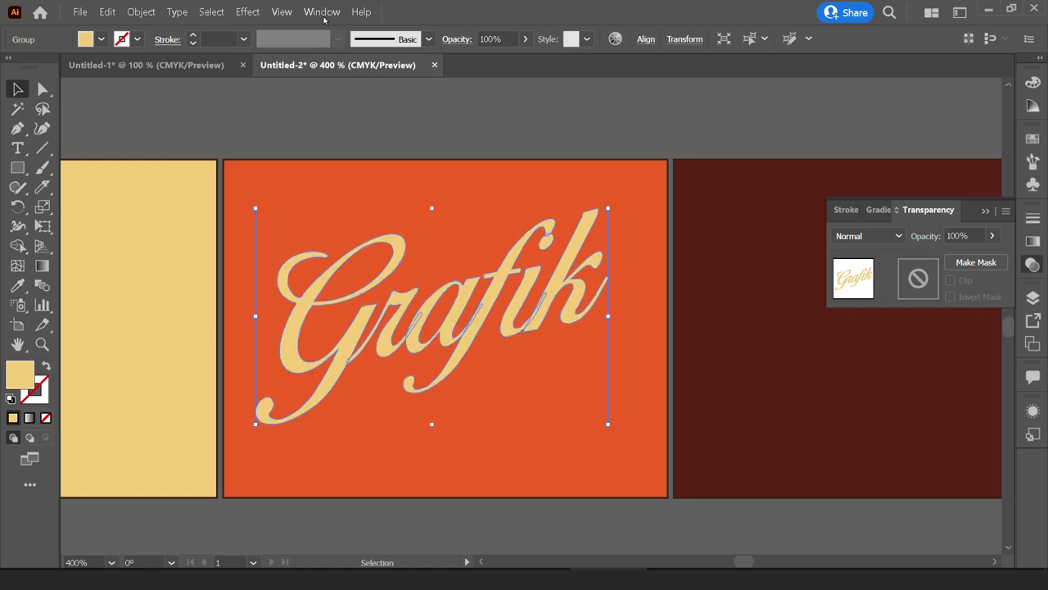
Give the Grafik letters a red 5 pt stroke aligned outside.
{"action": "left_click", "coordinate": [137, 39]}
{"action": "left_click", "coordinate": [57, 67]}
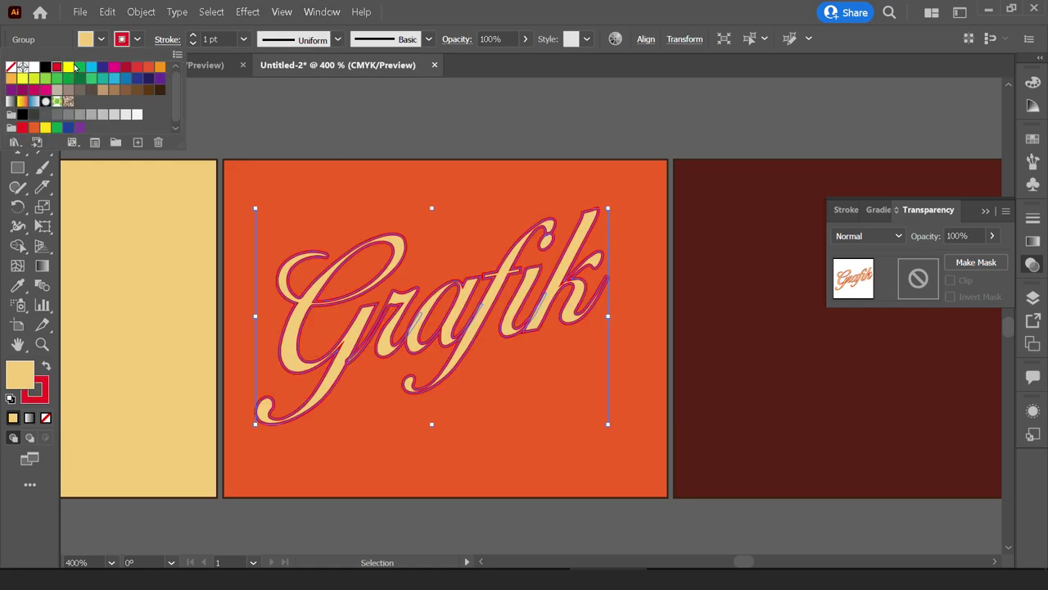
{"action": "left_click", "coordinate": [228, 39]}
{"action": "type", "text": "5"}
{"action": "key", "text": "Return"}
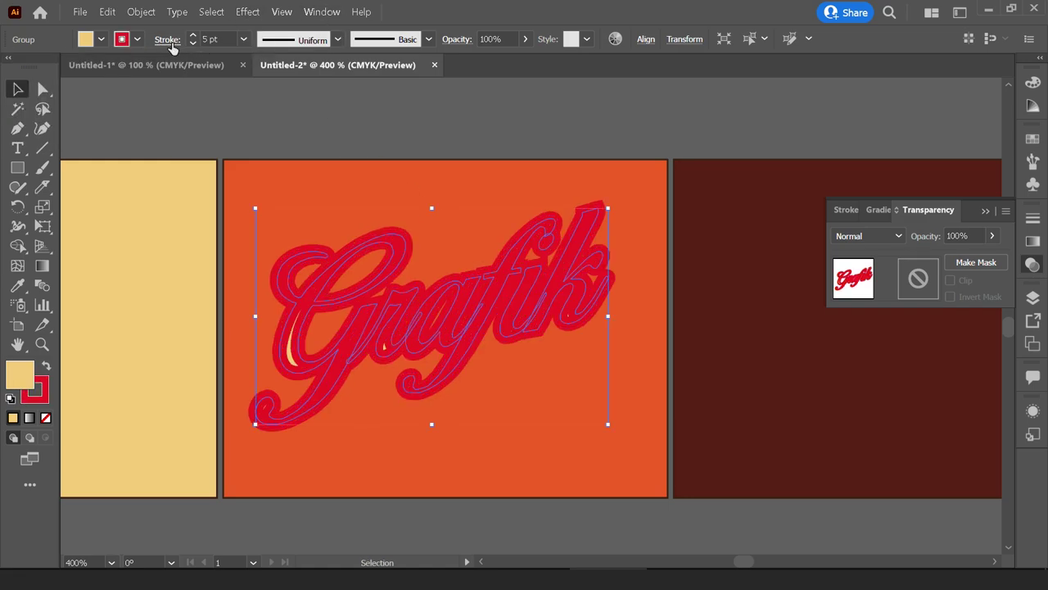
{"action": "left_click", "coordinate": [170, 41]}
{"action": "left_click", "coordinate": [103, 123]}
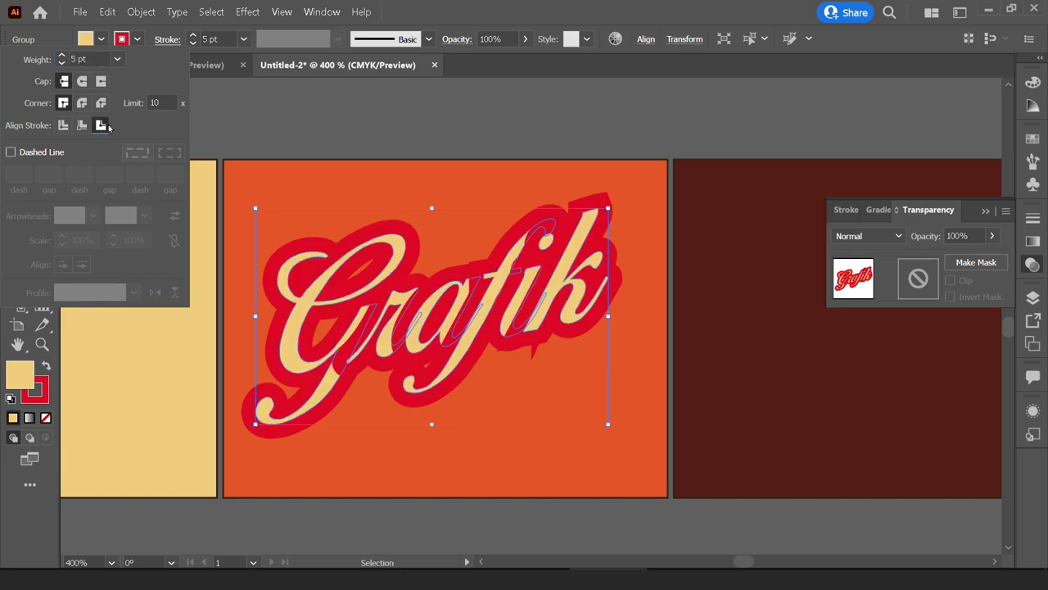
Reselect the Grafik lettering group and set its stroke to None.
{"action": "left_click", "coordinate": [494, 201]}
{"action": "scroll", "coordinate": [442, 344], "scroll_direction": "up", "scroll_amount": 3}
{"action": "scroll", "coordinate": [459, 385], "scroll_direction": "down", "scroll_amount": 2}
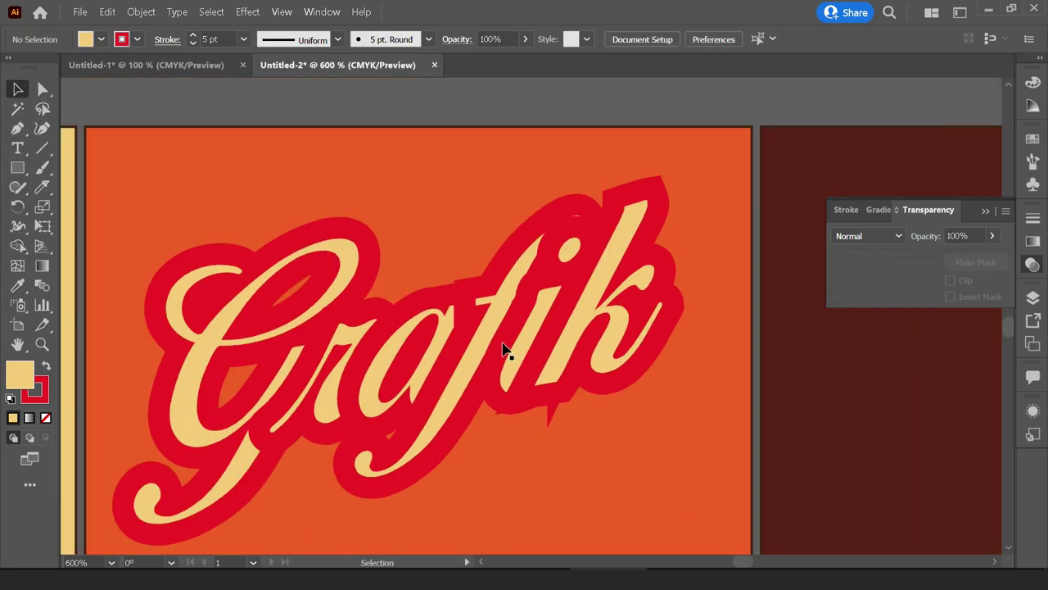
{"action": "left_click", "coordinate": [505, 344]}
{"action": "scroll", "coordinate": [506, 344], "scroll_direction": "down", "scroll_amount": 1}
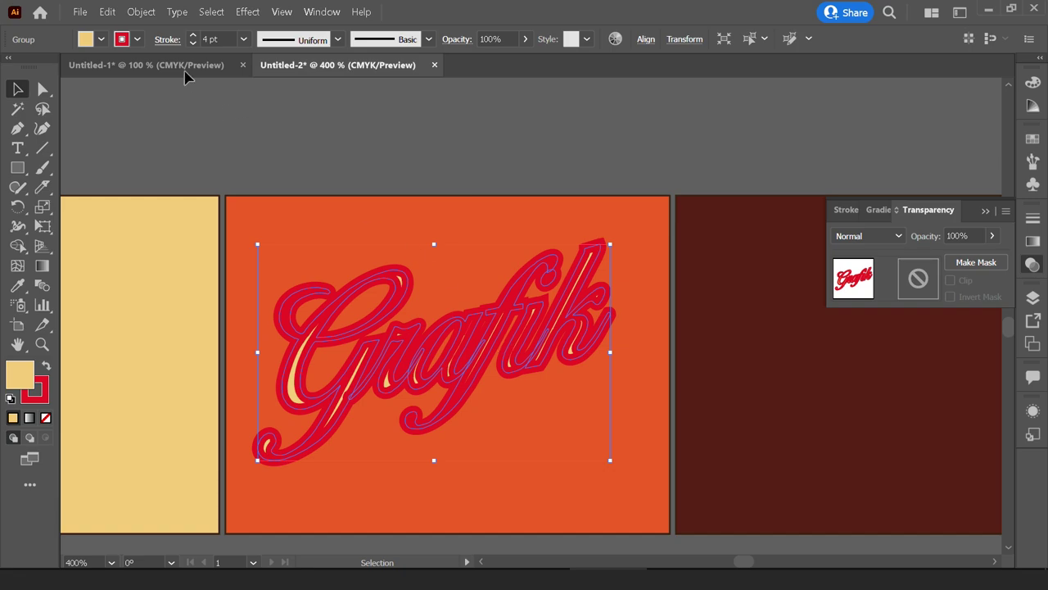
{"action": "left_click", "coordinate": [136, 40]}
{"action": "left_click", "coordinate": [16, 71]}
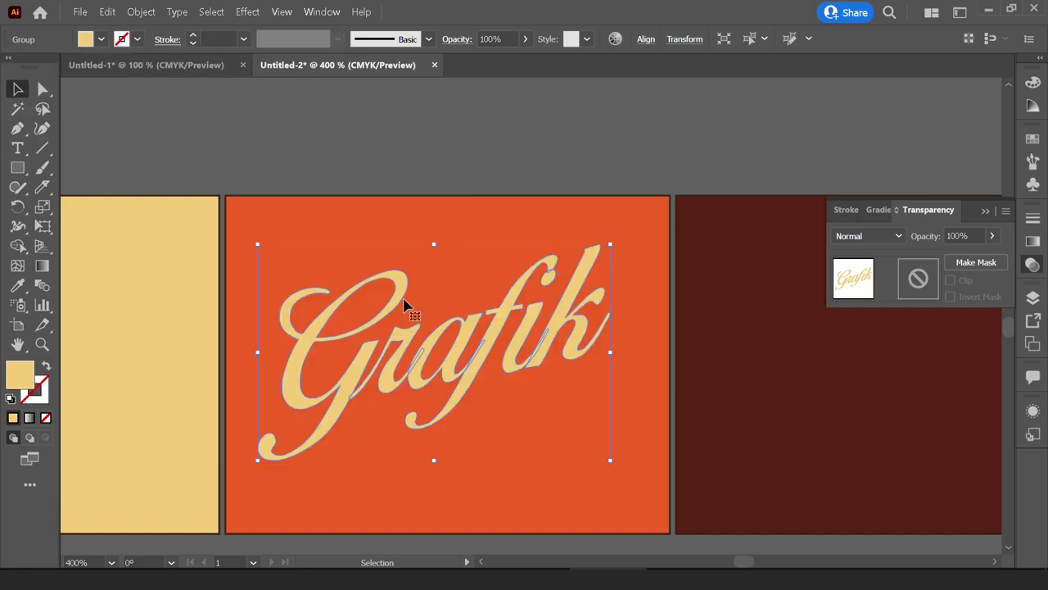
Merge the Grafik letters into one shape with Pathfinder Unite.
{"action": "left_click", "coordinate": [316, 13]}
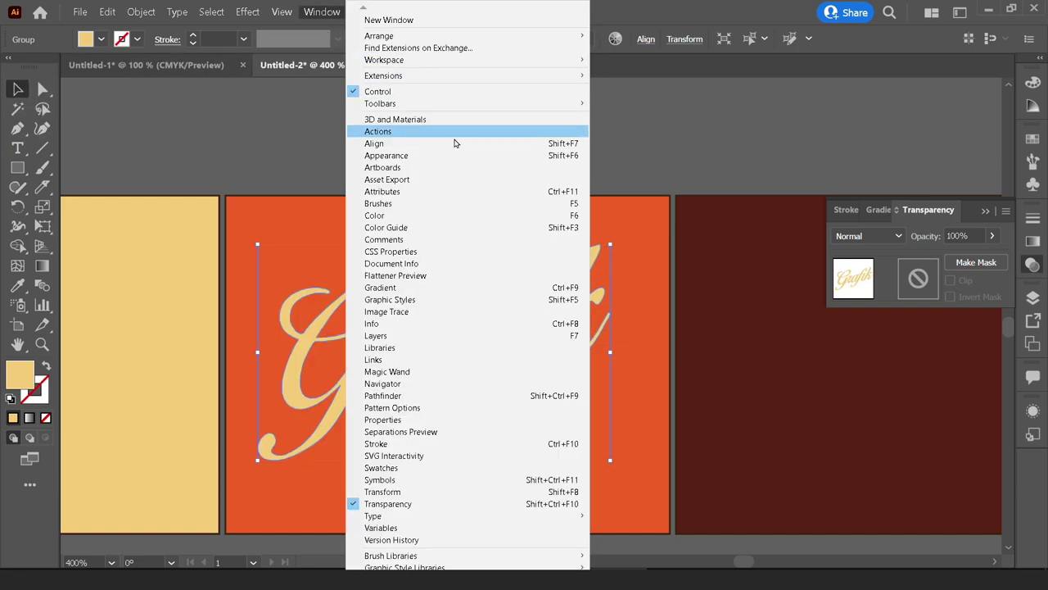
{"action": "left_click", "coordinate": [563, 399]}
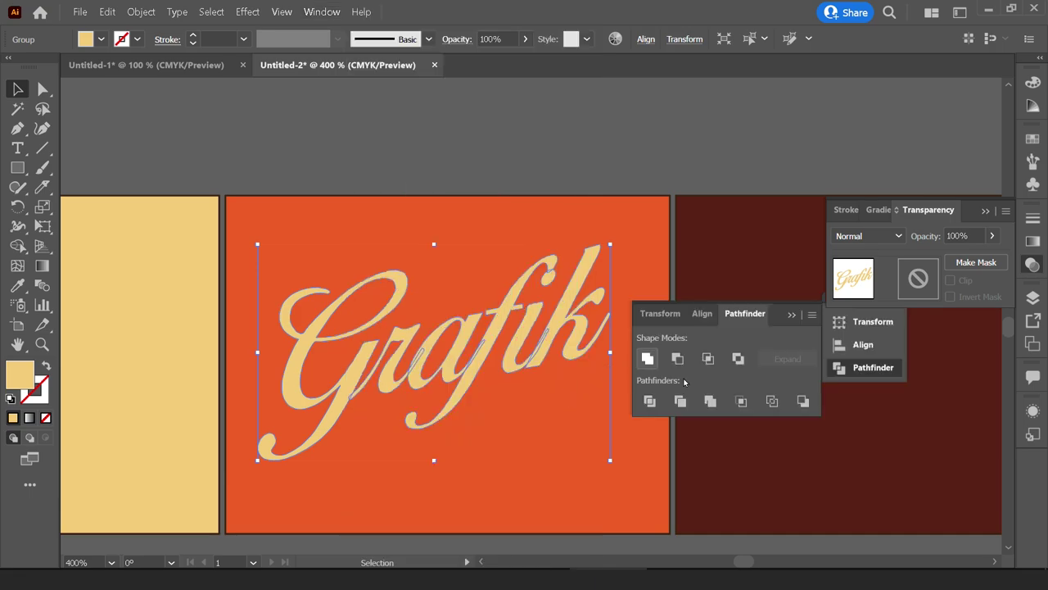
{"action": "left_click", "coordinate": [647, 358]}
{"action": "scroll", "coordinate": [473, 397], "scroll_direction": "up", "scroll_amount": 3}
{"action": "scroll", "coordinate": [474, 397], "scroll_direction": "up", "scroll_amount": 1}
{"action": "scroll", "coordinate": [575, 281], "scroll_direction": "down", "scroll_amount": 3}
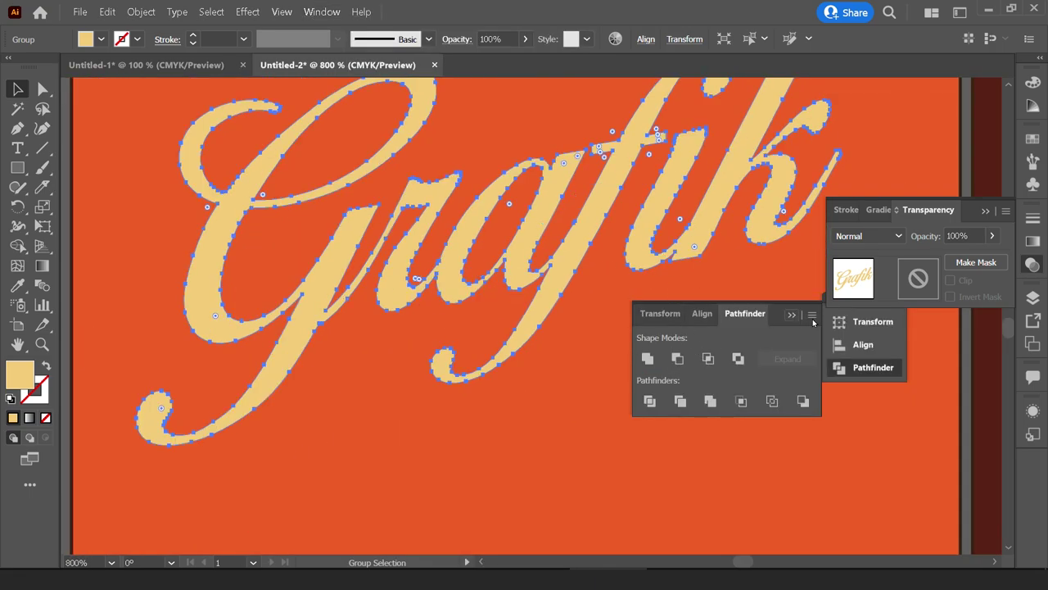
{"action": "left_click", "coordinate": [792, 317]}
{"action": "scroll", "coordinate": [608, 234], "scroll_direction": "down", "scroll_amount": 1}
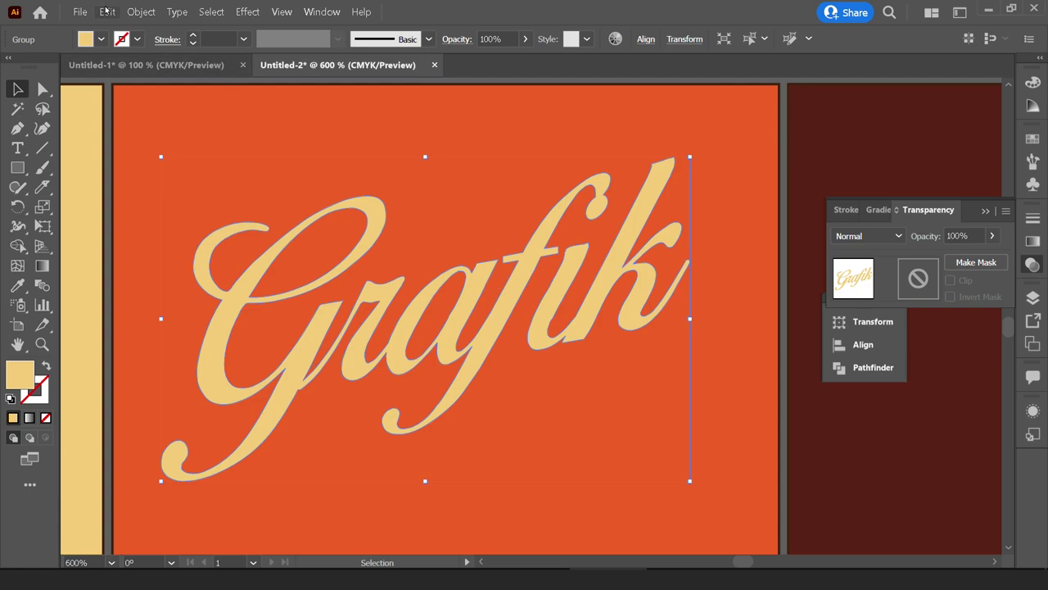
Give the Grafik lettering a dark brown stroke aligned outside the letters.
{"action": "left_click", "coordinate": [106, 11]}
{"action": "left_click", "coordinate": [137, 40]}
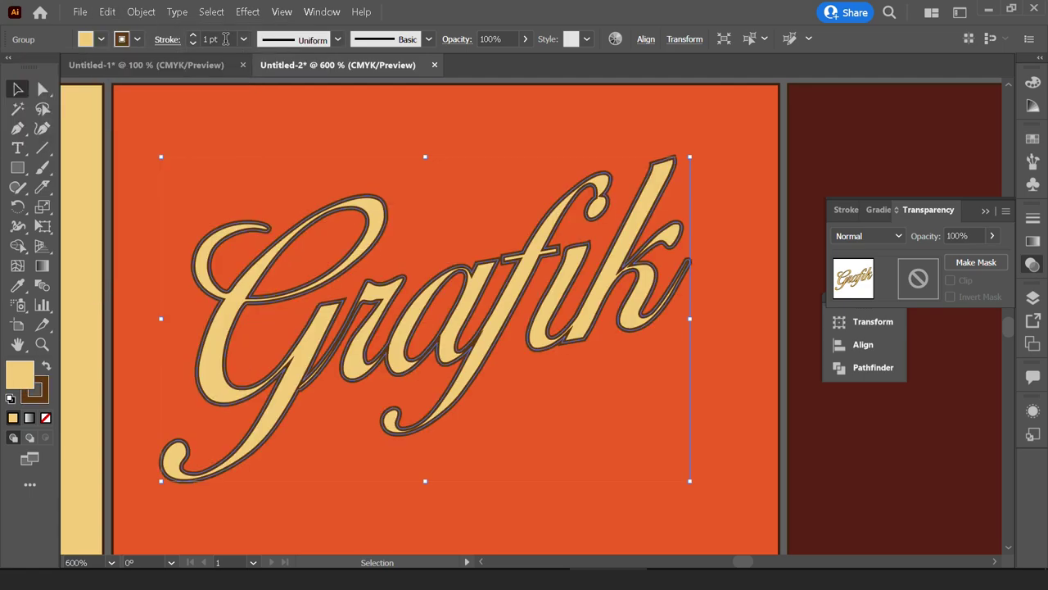
{"action": "left_click", "coordinate": [193, 35]}
{"action": "left_click", "coordinate": [193, 35]}
{"action": "left_click", "coordinate": [168, 39]}
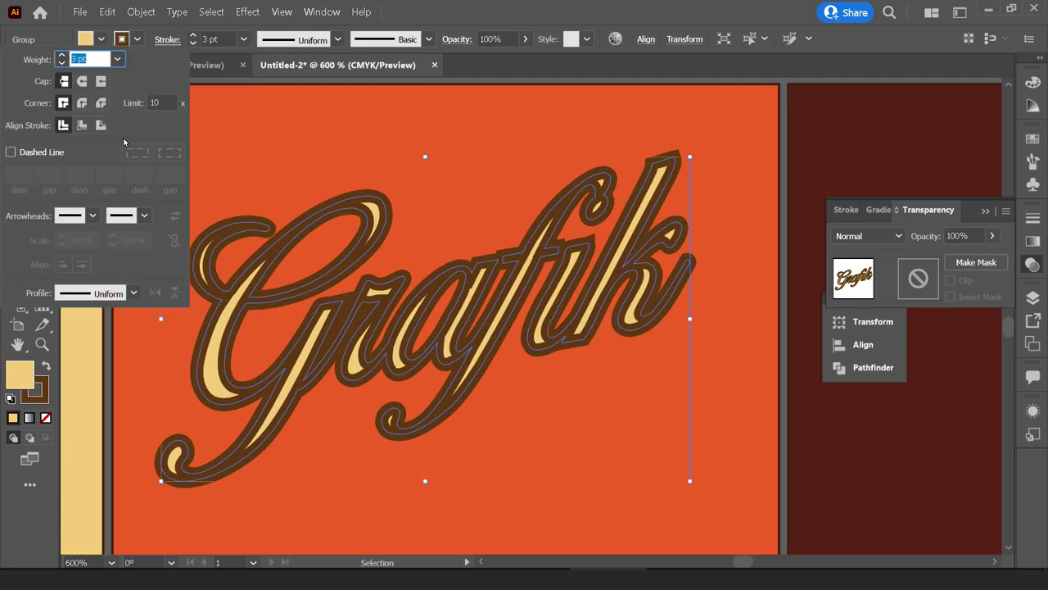
{"action": "left_click", "coordinate": [101, 126]}
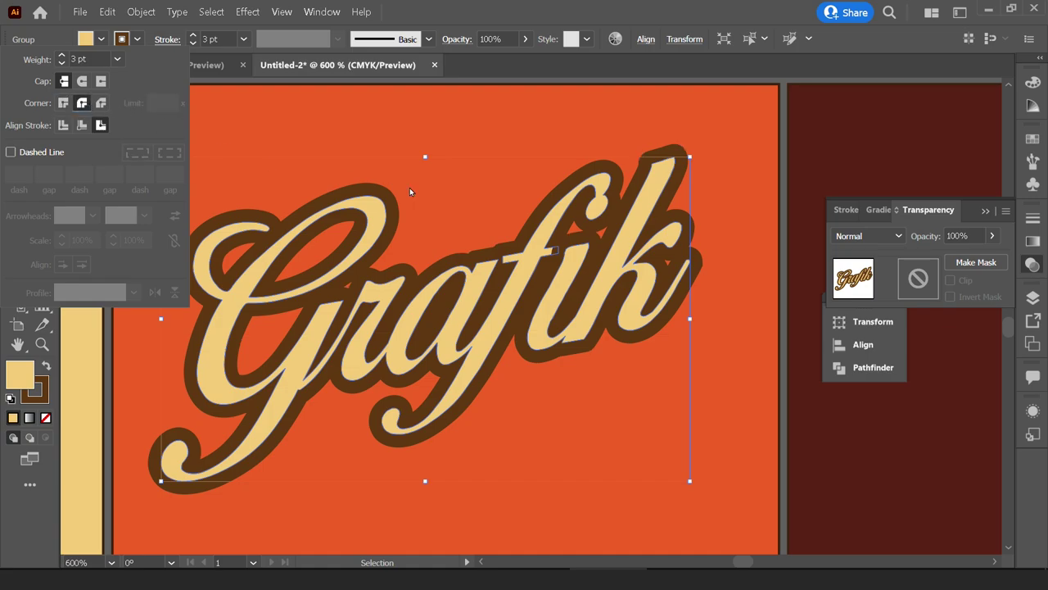
{"action": "left_click", "coordinate": [514, 291], "text": "ctrl+alt"}
Set the brown outline weight to 2 pt.
{"action": "key", "text": "ctrl+minus"}
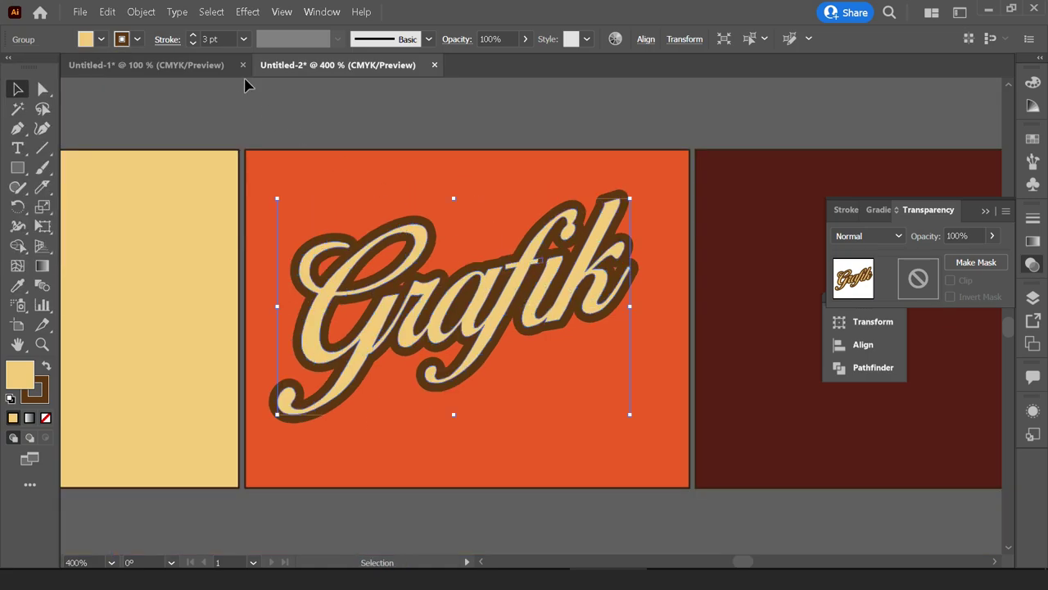
{"action": "left_click", "coordinate": [211, 38]}
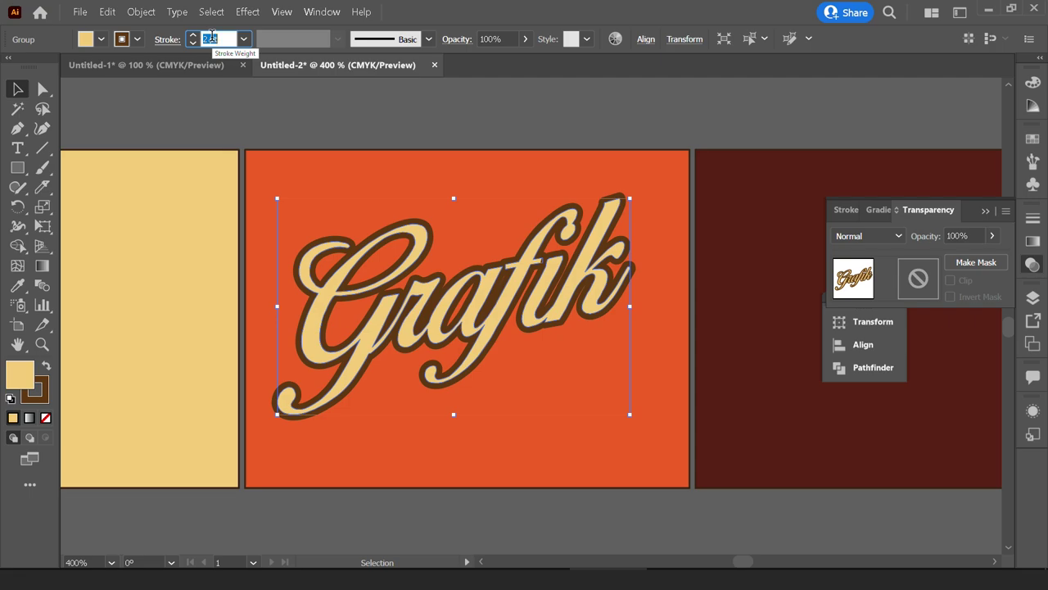
{"action": "key", "text": "Down"}
{"action": "key", "text": "Up"}
{"action": "key", "text": "ctrl+plus"}
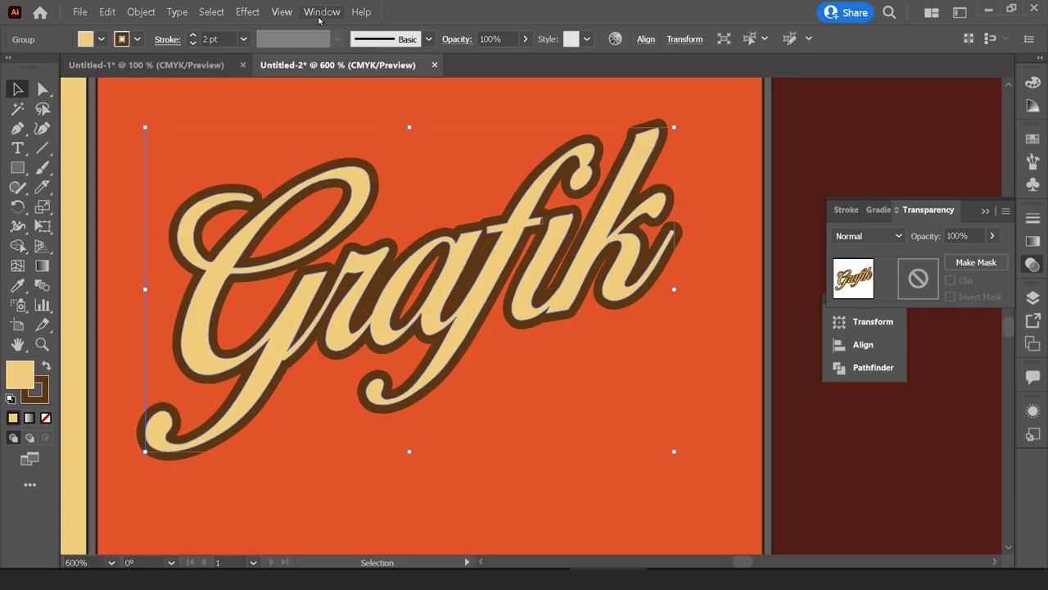
{"action": "left_click", "coordinate": [321, 12]}
{"action": "left_click", "coordinate": [320, 12]}
{"action": "left_click", "coordinate": [281, 11]}
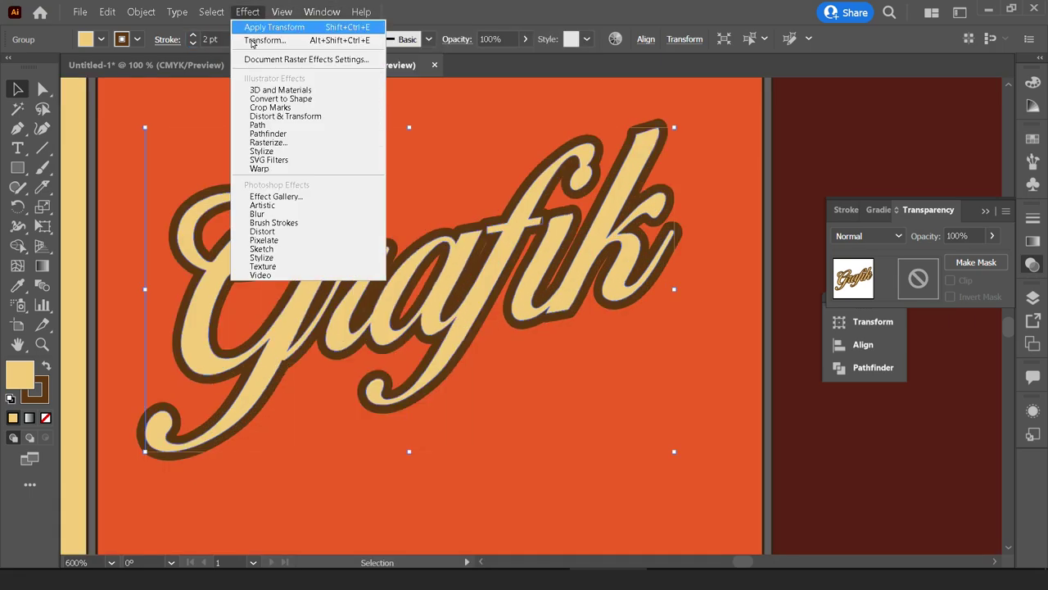
{"action": "mouse_move", "coordinate": [285, 116]}
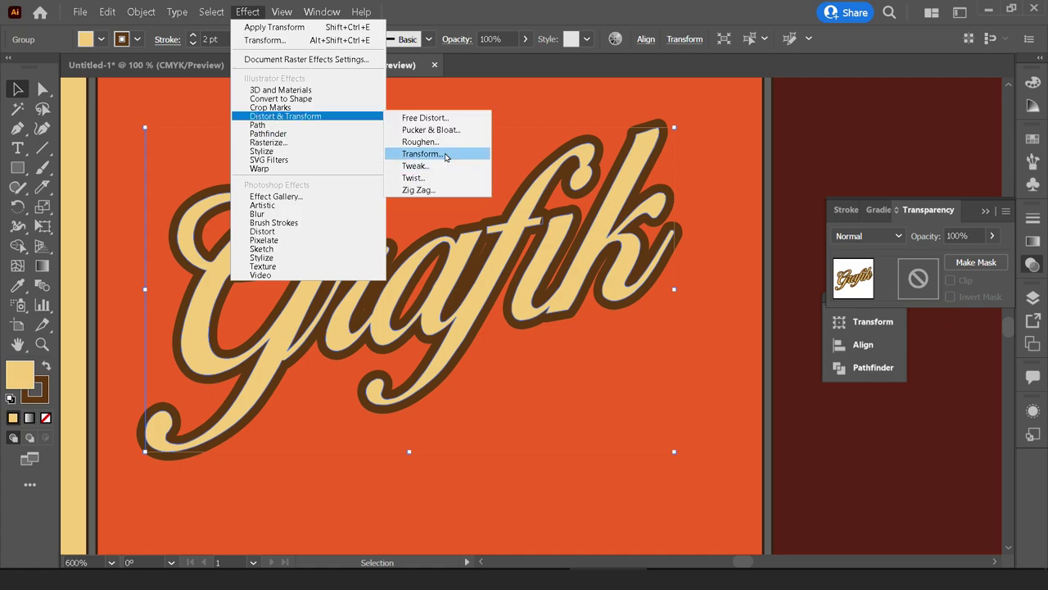
Apply a Transform effect to Grafik: move 1 pt right, 1 pt down, 5 copies.
{"action": "left_click", "coordinate": [422, 154]}
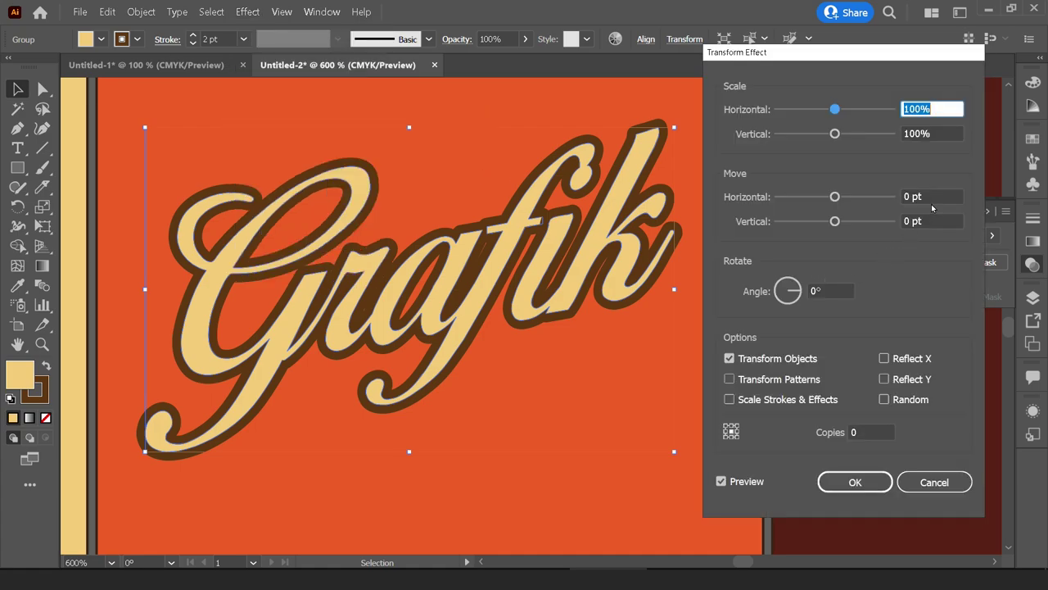
{"action": "left_click", "coordinate": [932, 197]}
{"action": "key", "text": "Up"}
{"action": "left_click", "coordinate": [934, 219]}
{"action": "key", "text": "Up"}
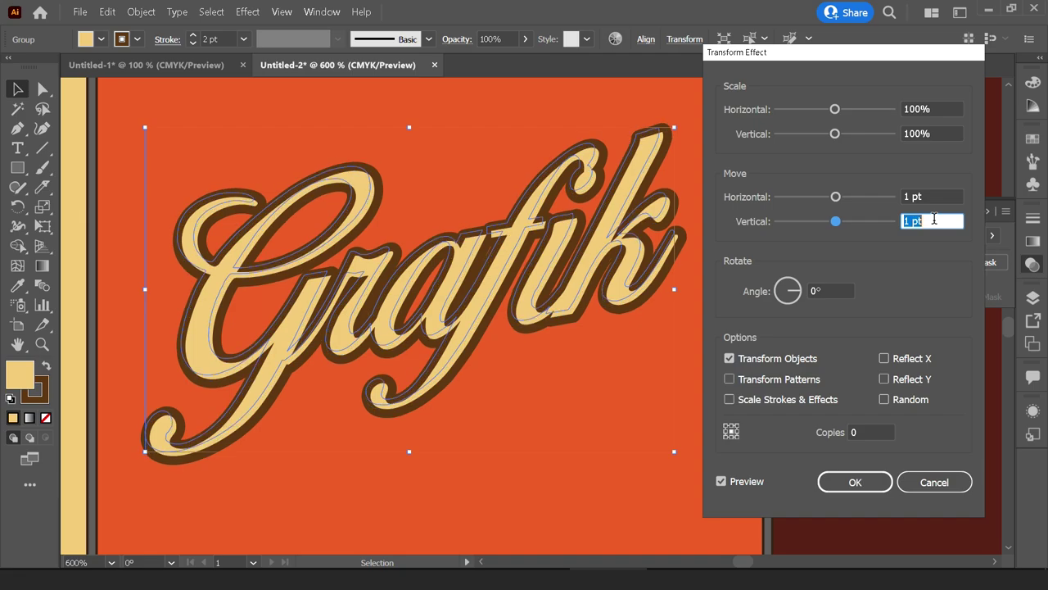
{"action": "left_click", "coordinate": [873, 431]}
{"action": "key", "text": "Up"}
{"action": "key", "text": "Up"}
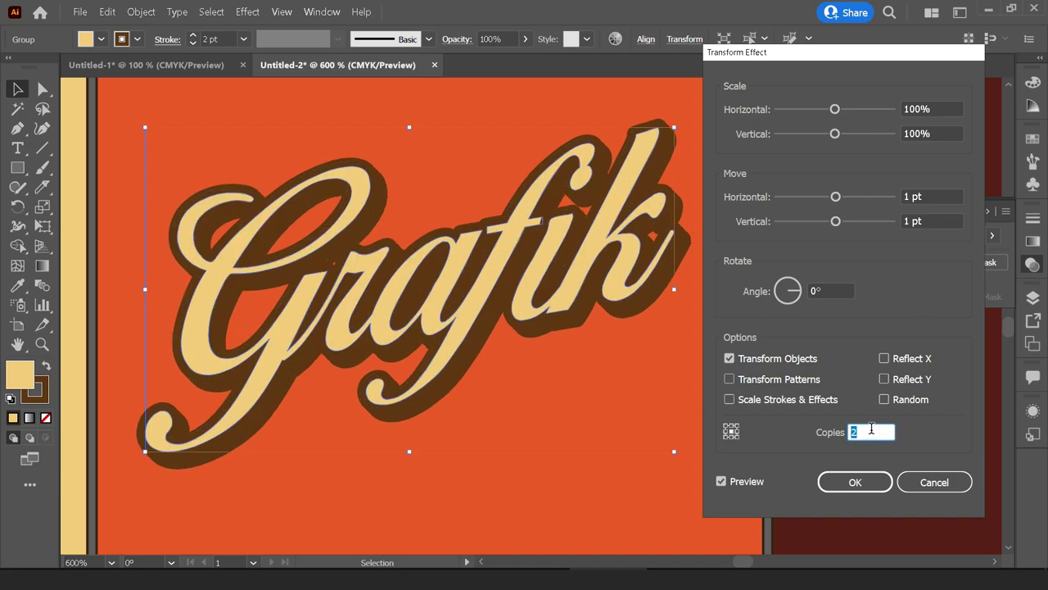
{"action": "key", "text": "Up"}
{"action": "key", "text": "Up"}
{"action": "key", "text": "Up"}
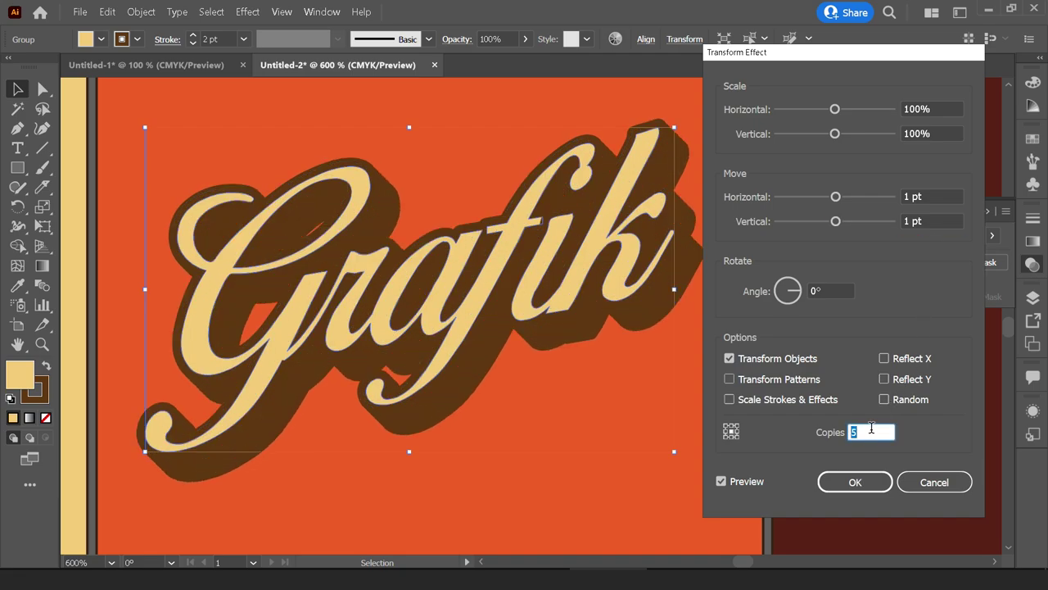
{"action": "key", "text": "Up"}
{"action": "key", "text": "Return"}
{"action": "key", "text": "ctrl+minus"}
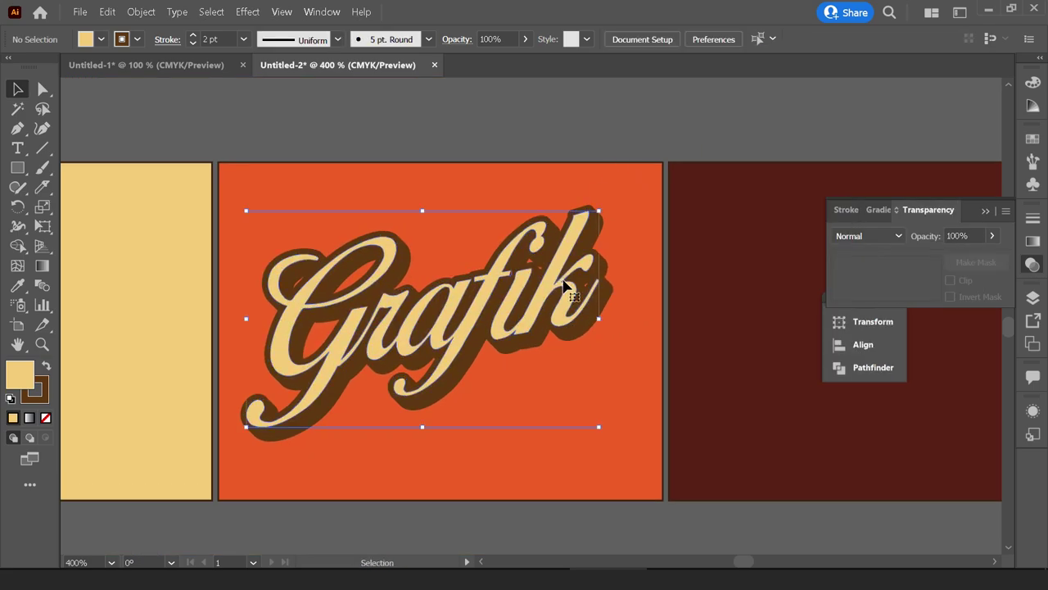
{"action": "key", "text": "ctrl+minus"}
{"action": "left_click", "coordinate": [482, 393]}
Move the Grafik lettering below the orange tile and send it backward.
{"action": "left_click_drag", "start_coordinate": [491, 215], "coordinate": [504, 349]}
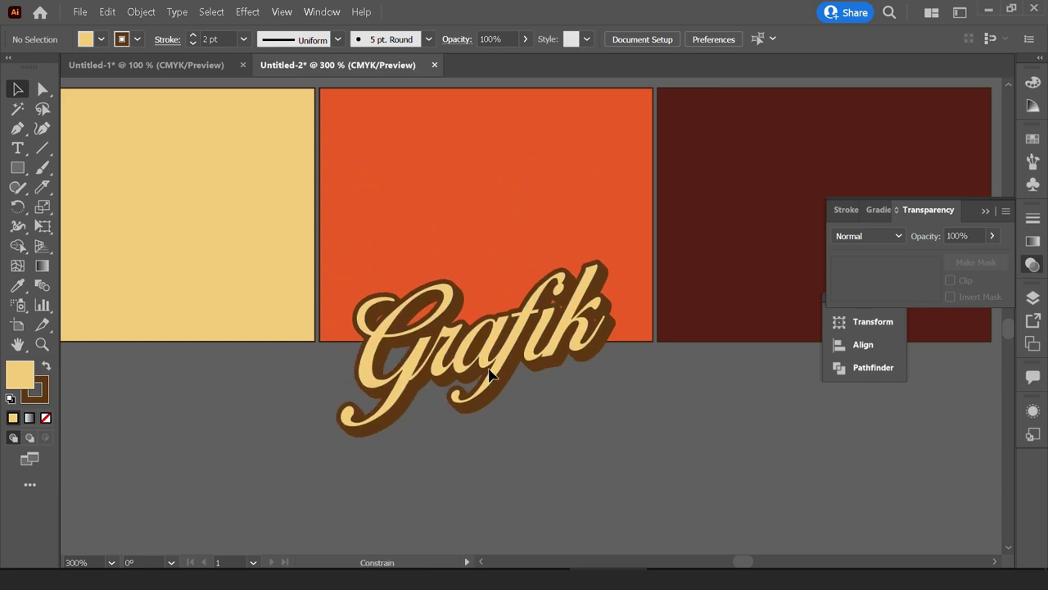
{"action": "key", "text": "ctrl+plus"}
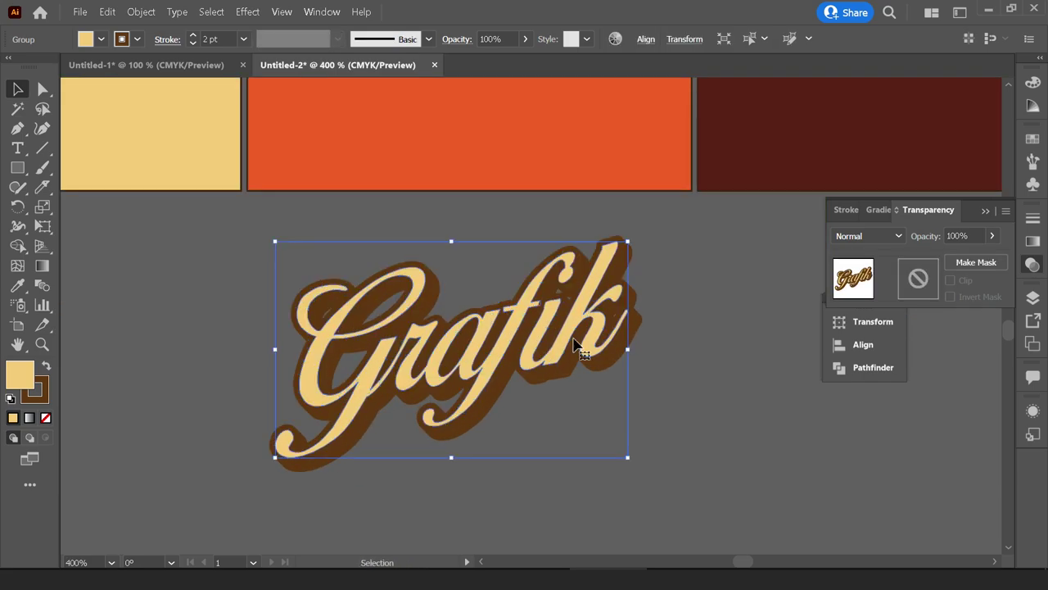
{"action": "right_click", "coordinate": [571, 311]}
{"action": "mouse_move", "coordinate": [602, 444]}
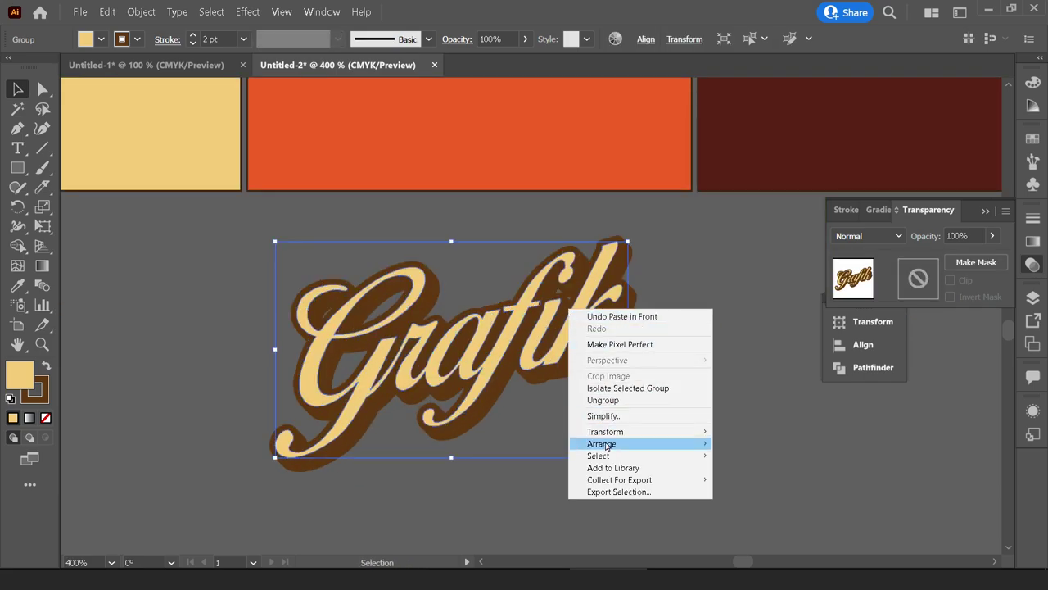
{"action": "left_click", "coordinate": [760, 480]}
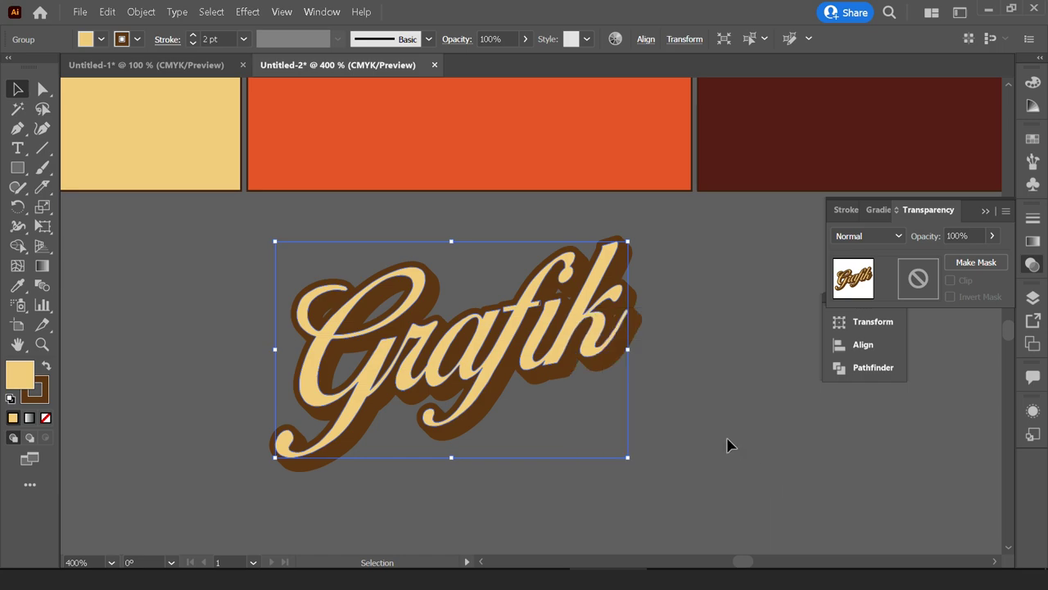
Reopen the Transform effect from the Appearance panel and raise its copy count.
{"action": "left_click", "coordinate": [851, 210]}
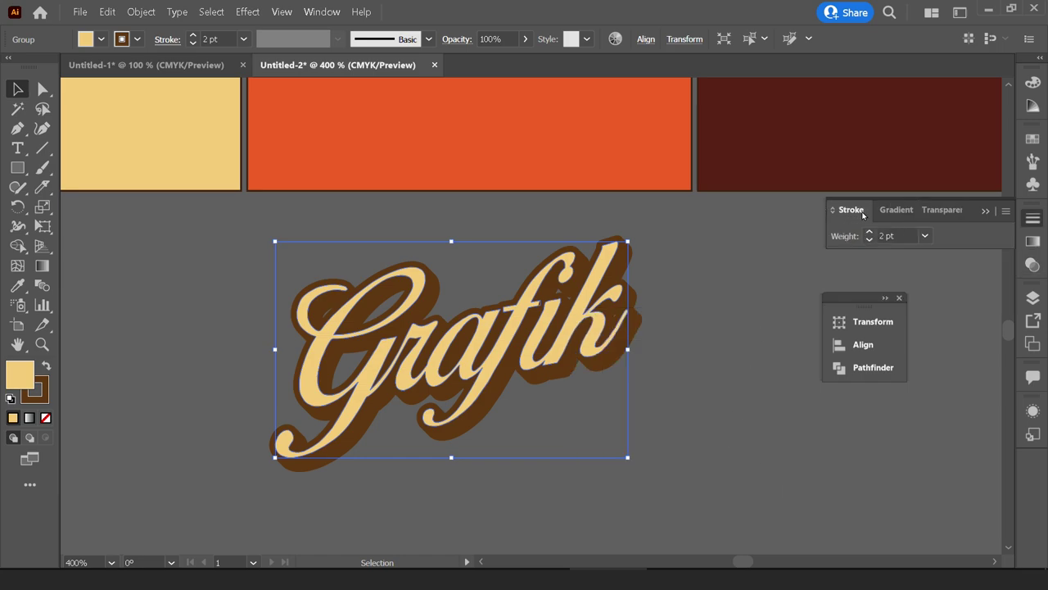
{"action": "left_click", "coordinate": [900, 299]}
{"action": "left_click", "coordinate": [1033, 412]}
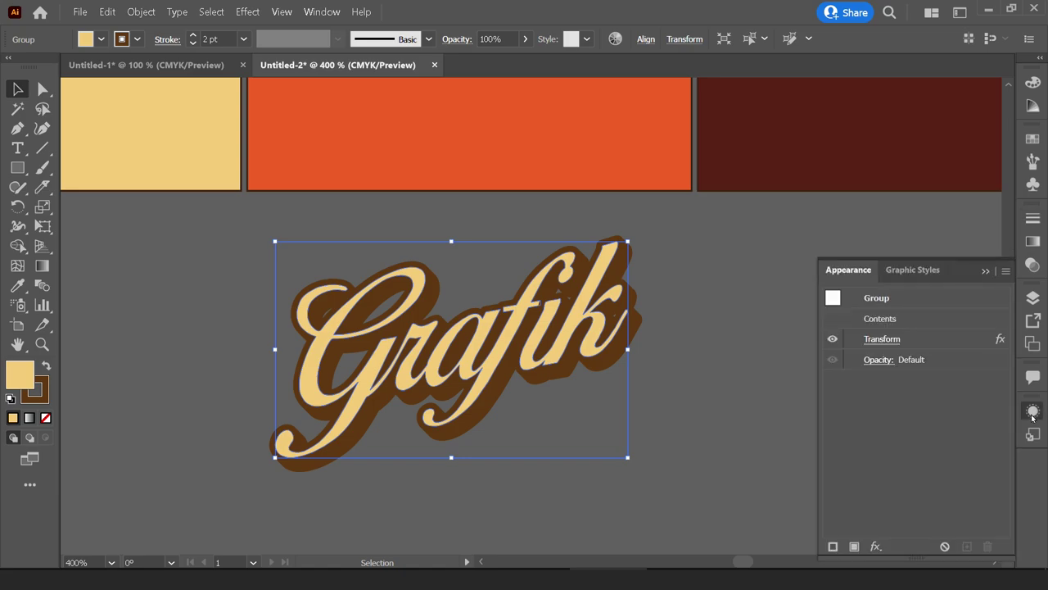
{"action": "left_click", "coordinate": [883, 339]}
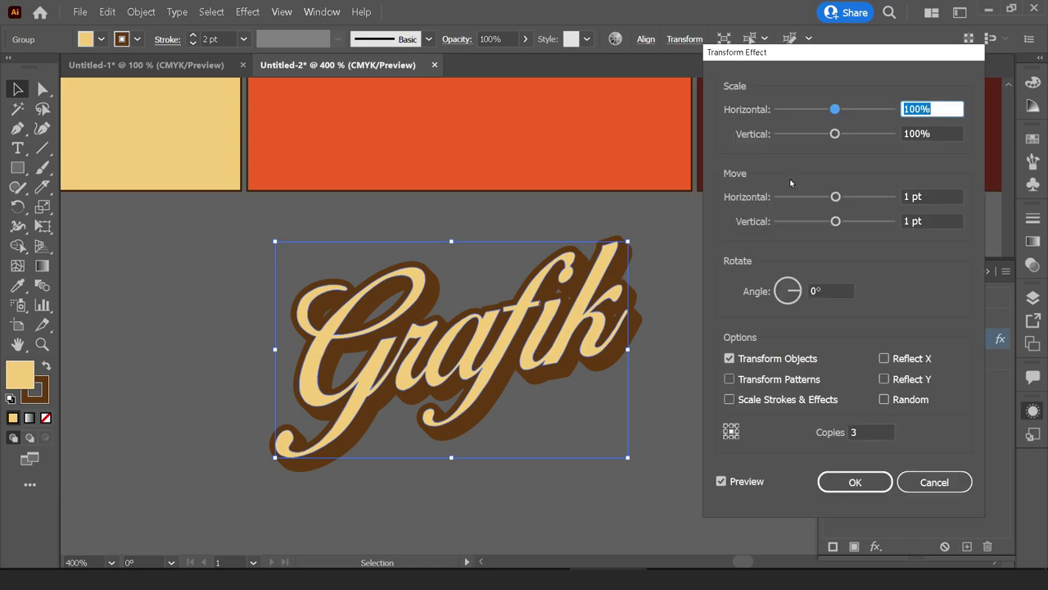
{"action": "left_click", "coordinate": [870, 433]}
{"action": "key", "text": "Up"}
{"action": "key", "text": "Up"}
{"action": "key", "text": "Up"}
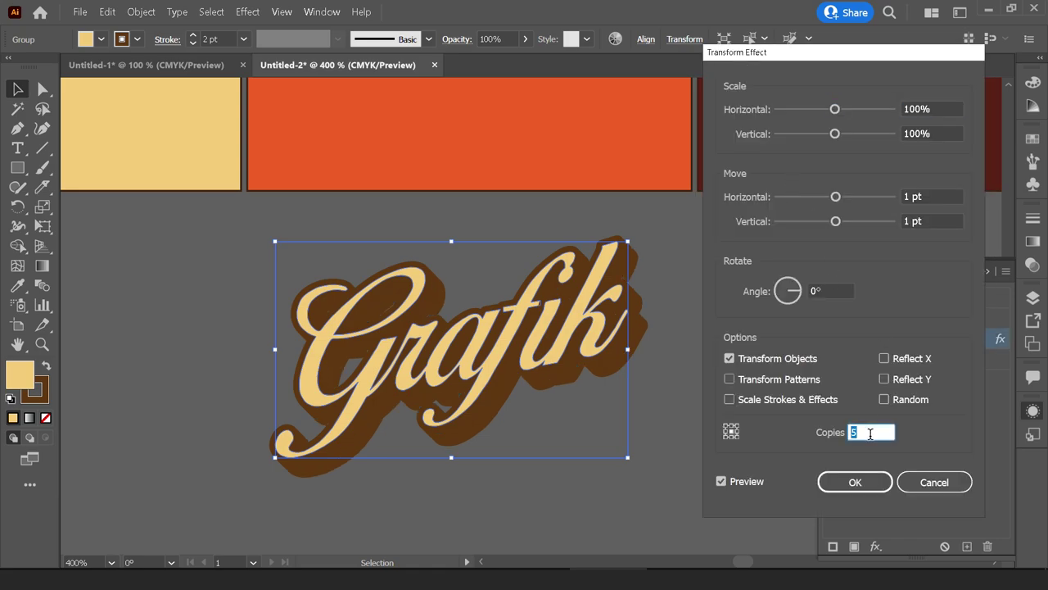
{"action": "key", "text": "Up"}
{"action": "key", "text": "Up"}
{"action": "key", "text": "Up"}
Apply the longer extrusion and make the Grafik group's stroke orange.
{"action": "left_click", "coordinate": [862, 480]}
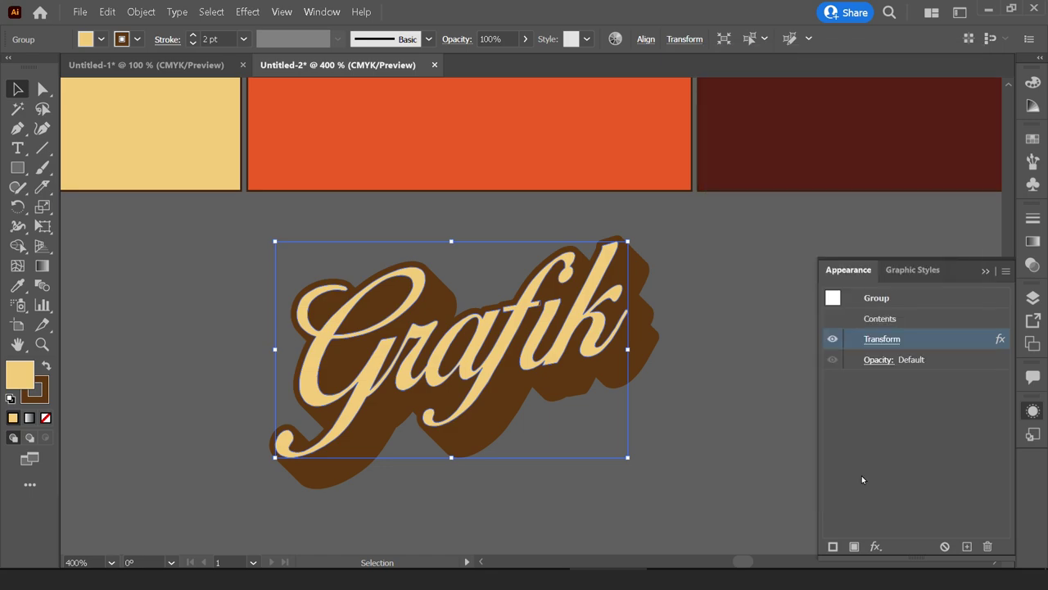
{"action": "left_click", "coordinate": [137, 38]}
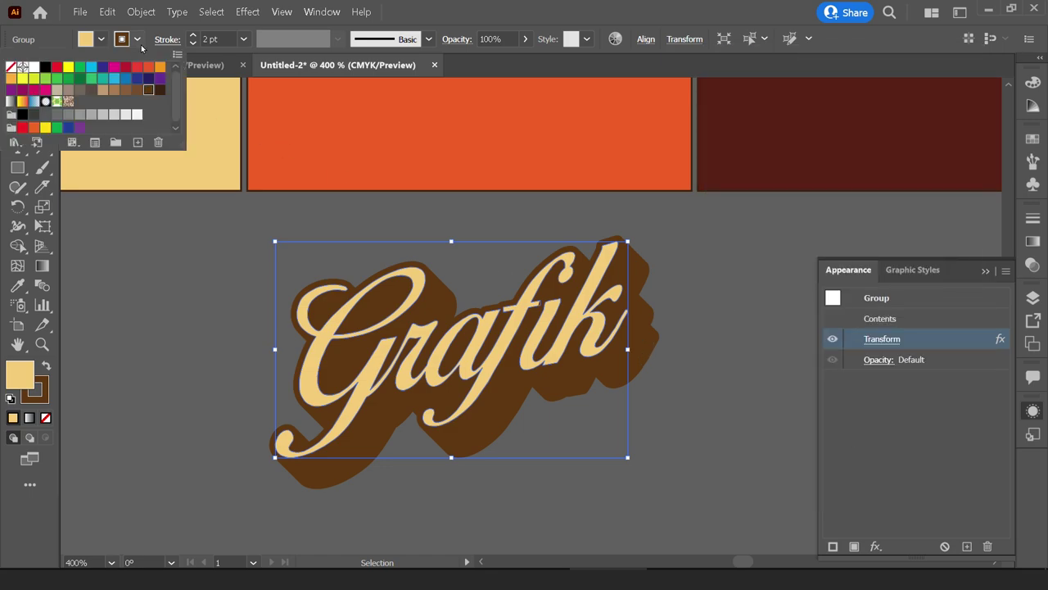
{"action": "left_click", "coordinate": [116, 67]}
{"action": "left_click", "coordinate": [125, 67]}
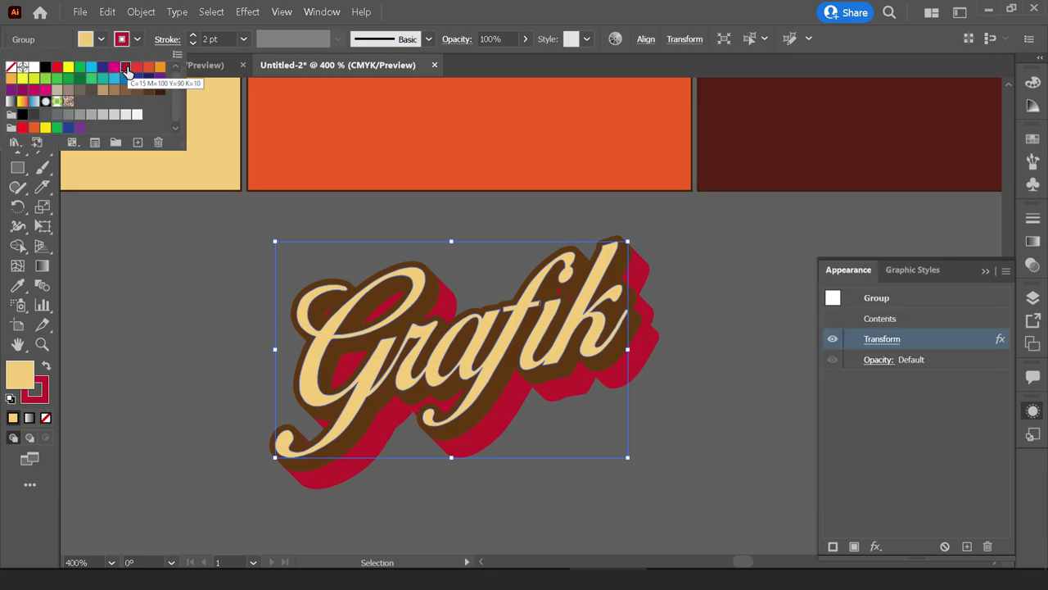
{"action": "left_click", "coordinate": [158, 69]}
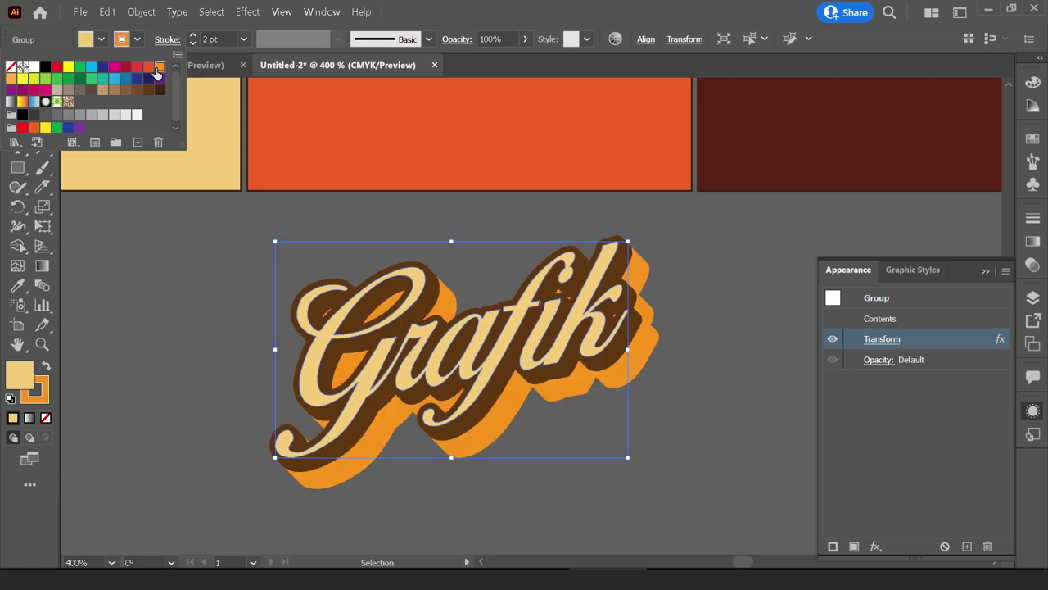
{"action": "left_click", "coordinate": [681, 336]}
Select the whole extruded Grafik group.
{"action": "left_click", "coordinate": [681, 341]}
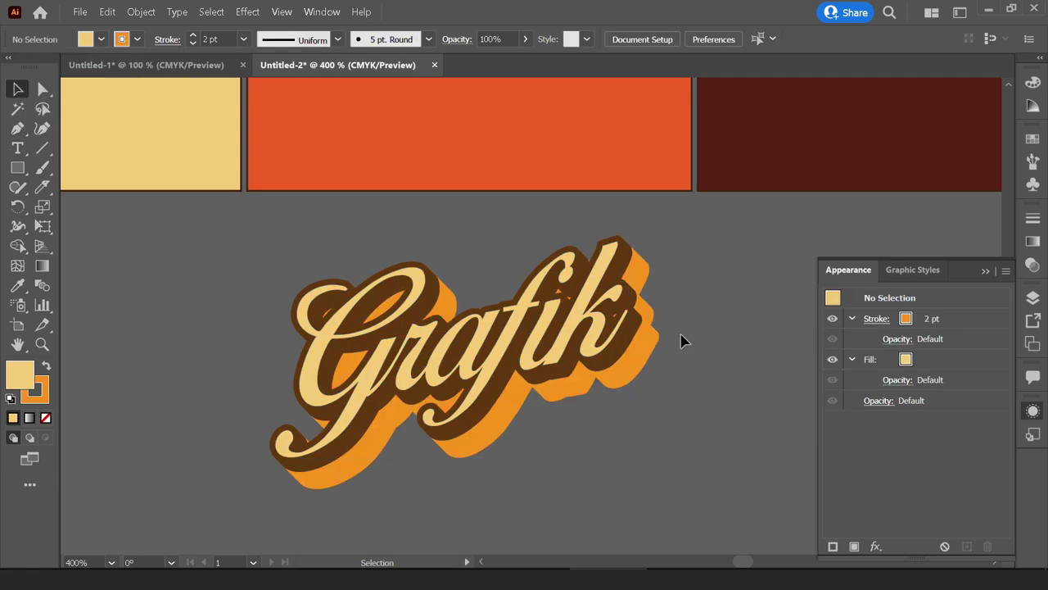
{"action": "left_click", "coordinate": [641, 360]}
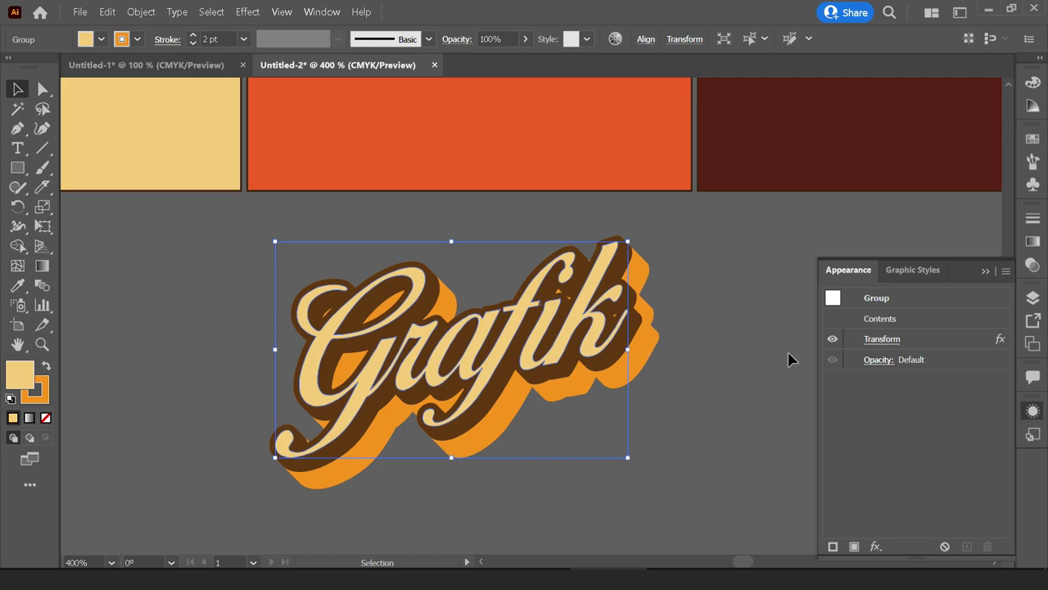
{"action": "left_click", "coordinate": [789, 358]}
{"action": "left_click", "coordinate": [647, 352]}
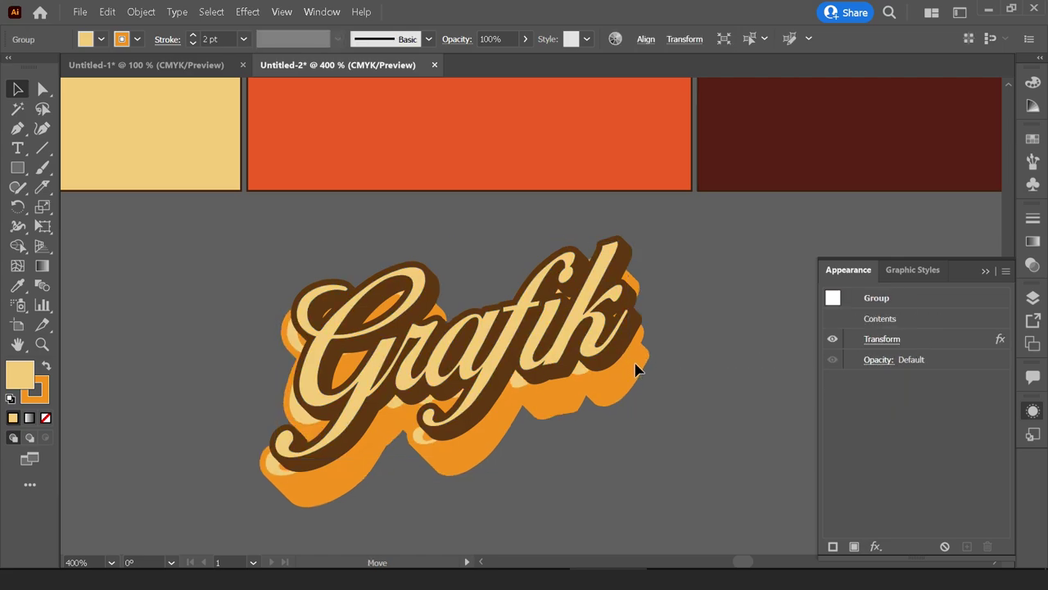
{"action": "key", "text": "ctrl"}
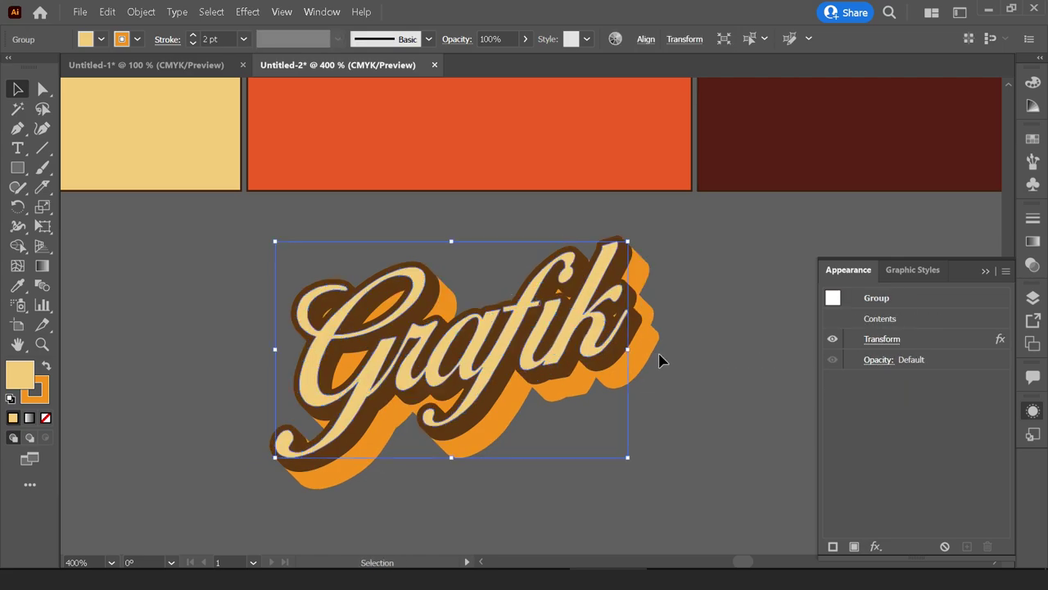
Send the Grafik group to back and raise its Transform copies to 11.
{"action": "right_click", "coordinate": [604, 343]}
{"action": "mouse_move", "coordinate": [636, 475]}
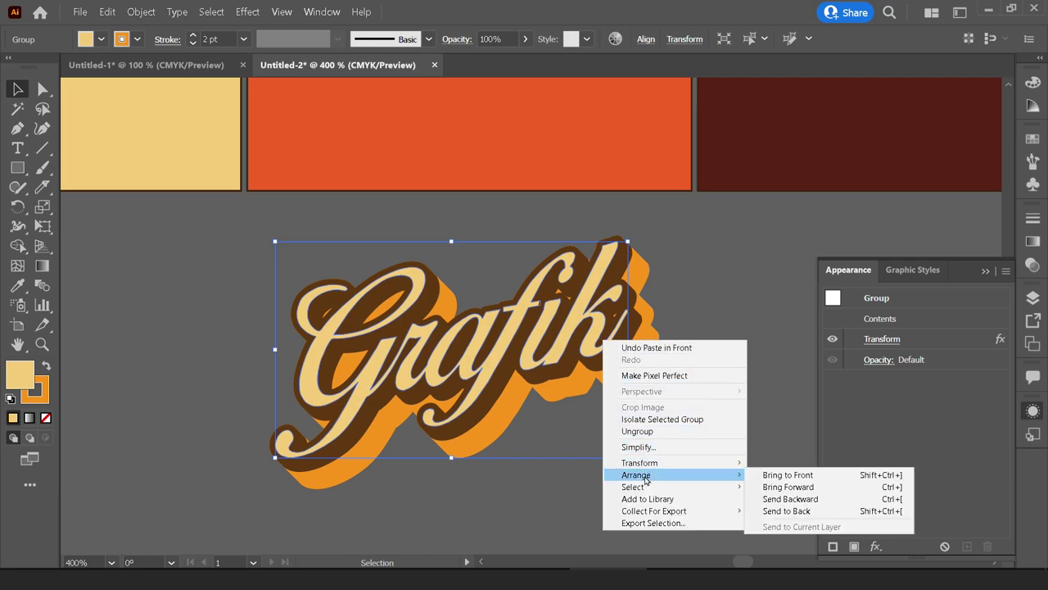
{"action": "left_click", "coordinate": [788, 511]}
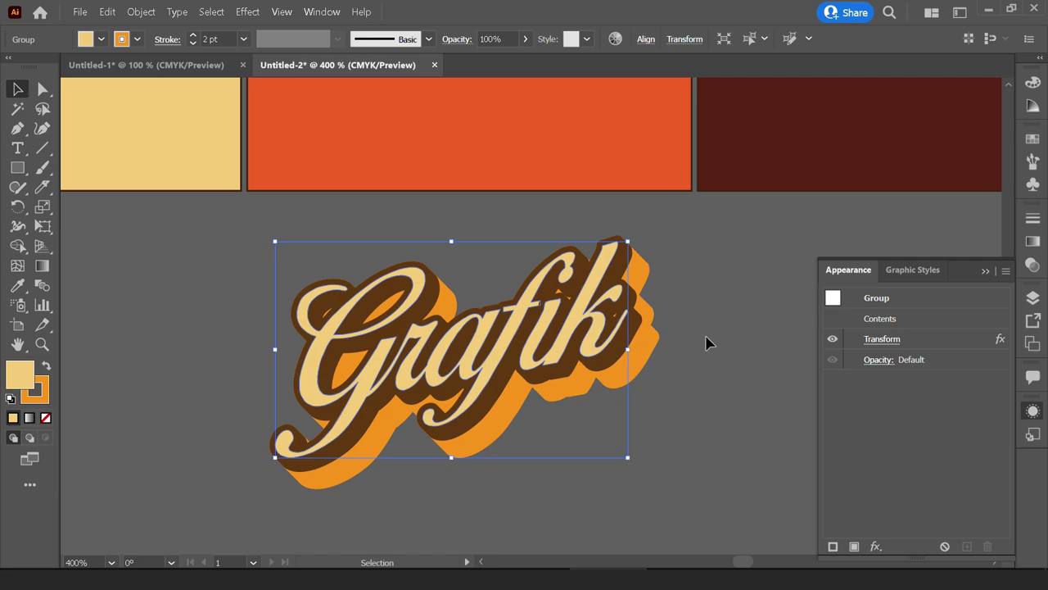
{"action": "left_click", "coordinate": [894, 339]}
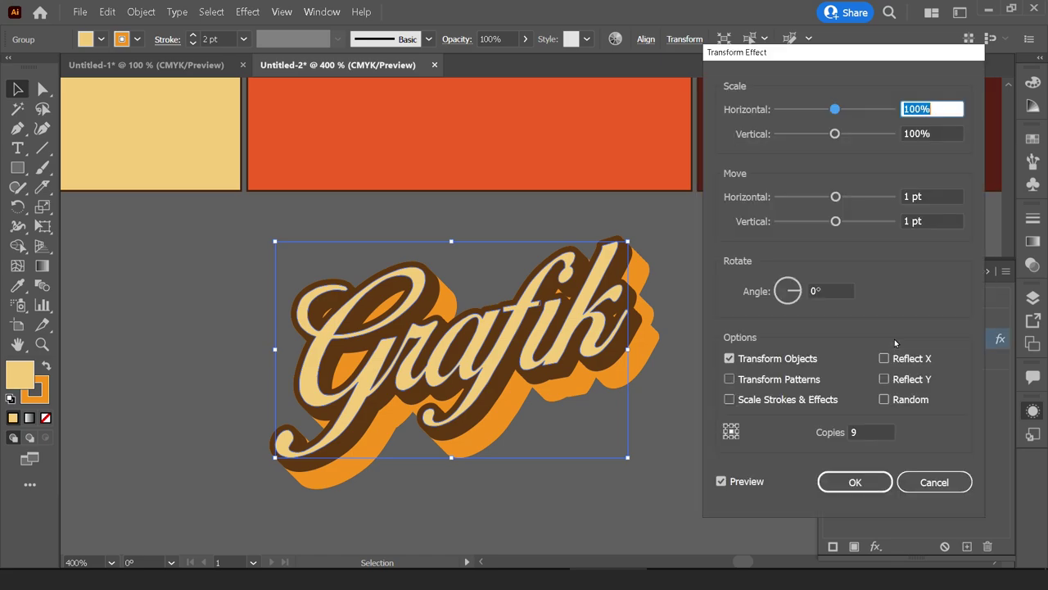
{"action": "double_click", "coordinate": [881, 434]}
{"action": "type", "text": "9"}
{"action": "key", "text": "Up"}
{"action": "key", "text": "Up"}
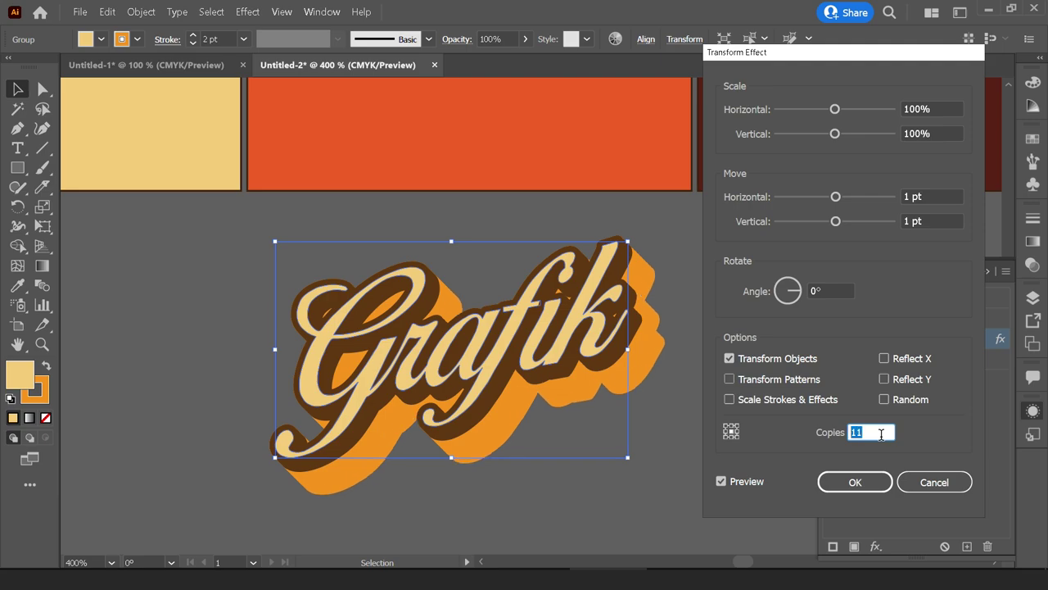
{"action": "key", "text": "Up"}
{"action": "key", "text": "Up"}
{"action": "key", "text": "Up"}
{"action": "key", "text": "Up"}
{"action": "left_click", "coordinate": [865, 489]}
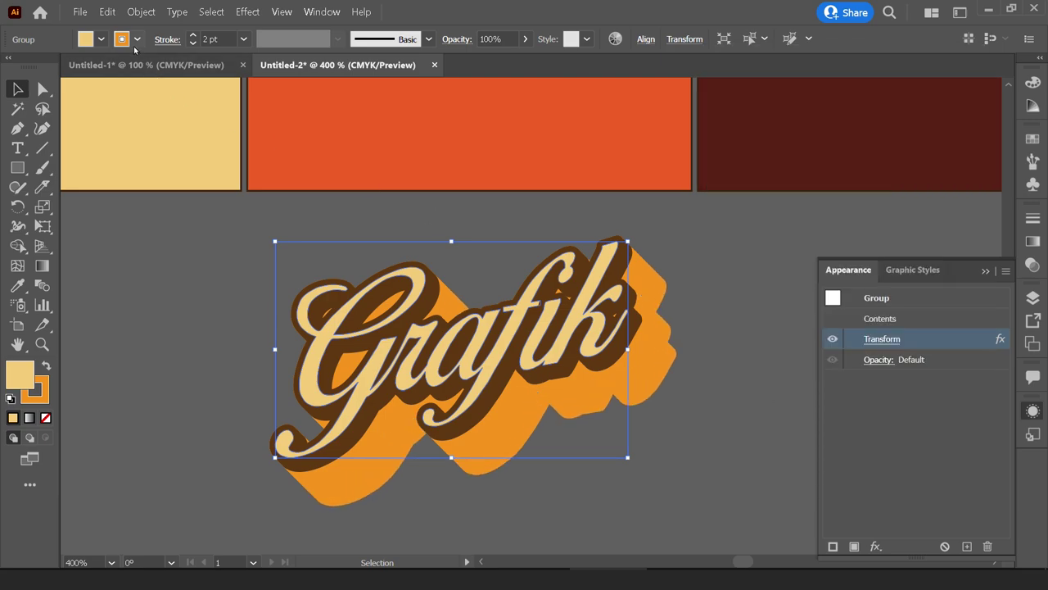
Change the Grafik group's stroke to a lighter orange.
{"action": "left_click", "coordinate": [138, 39]}
{"action": "left_click", "coordinate": [11, 79]}
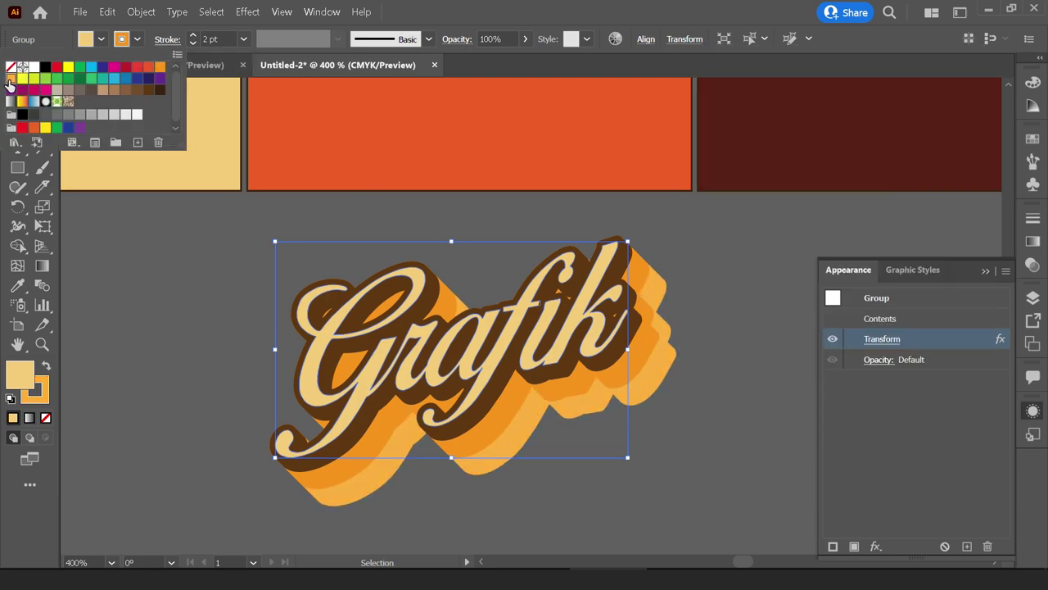
{"action": "key", "text": "Escape"}
{"action": "left_click", "coordinate": [702, 337]}
{"action": "scroll", "coordinate": [701, 337], "scroll_direction": "down", "scroll_amount": 1}
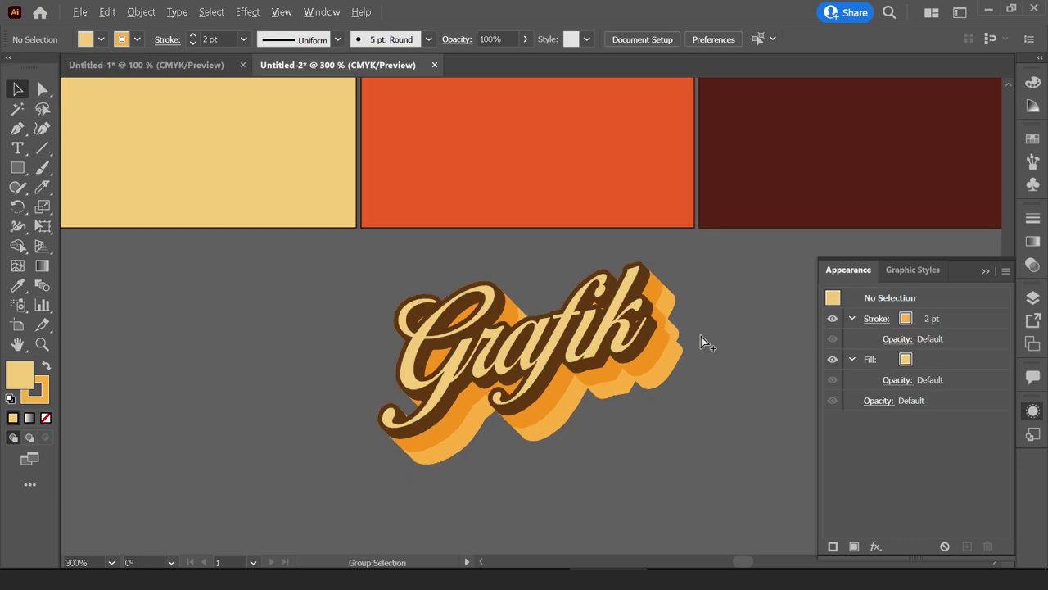
{"action": "scroll", "coordinate": [697, 393], "scroll_direction": "up", "scroll_amount": 2}
Drag the Grafik group onto the orange tile and bring it forward.
{"action": "left_click", "coordinate": [502, 401]}
{"action": "left_click_drag", "start_coordinate": [502, 401], "coordinate": [497, 158]}
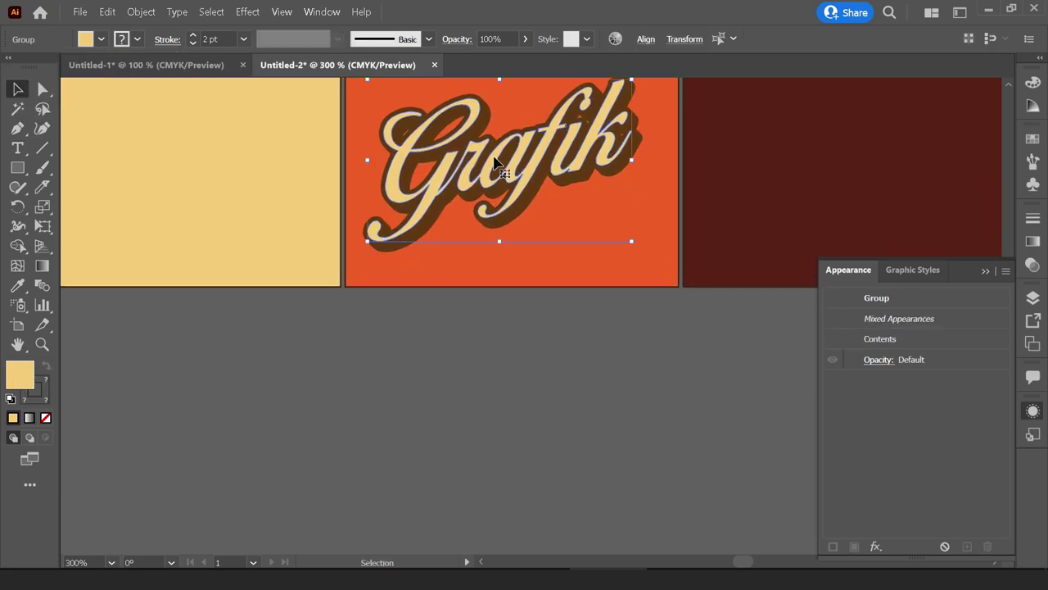
{"action": "right_click", "coordinate": [497, 157]}
{"action": "left_click", "coordinate": [679, 308]}
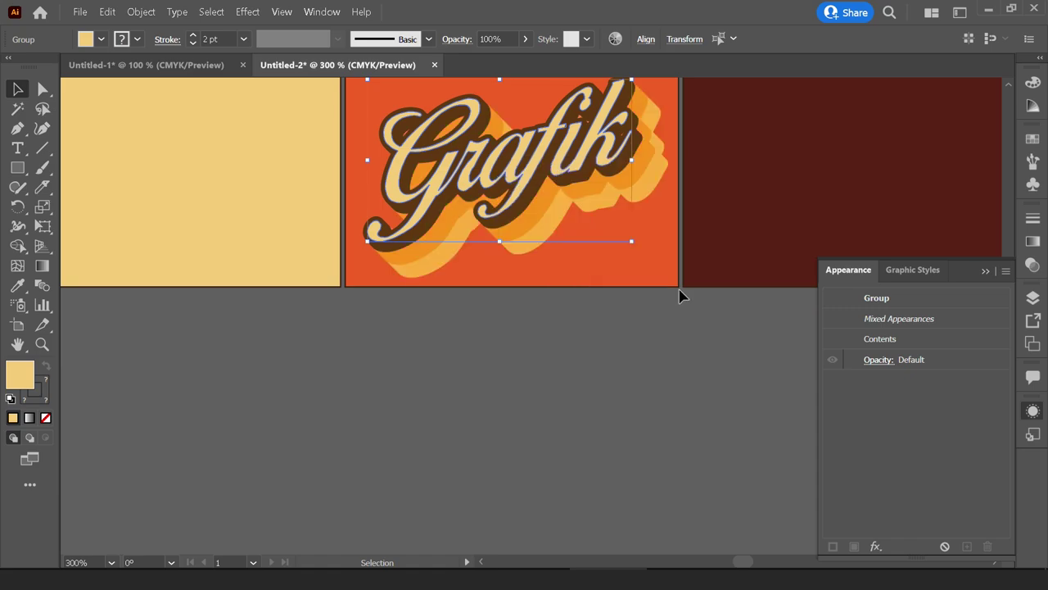
{"action": "scroll", "coordinate": [680, 290], "scroll_direction": "up", "scroll_amount": 3}
{"action": "left_click_drag", "start_coordinate": [615, 328], "coordinate": [573, 308]}
Zoom out with panels hidden to review the Grafik tile among its neighbours.
{"action": "key", "text": "ctrl+minus"}
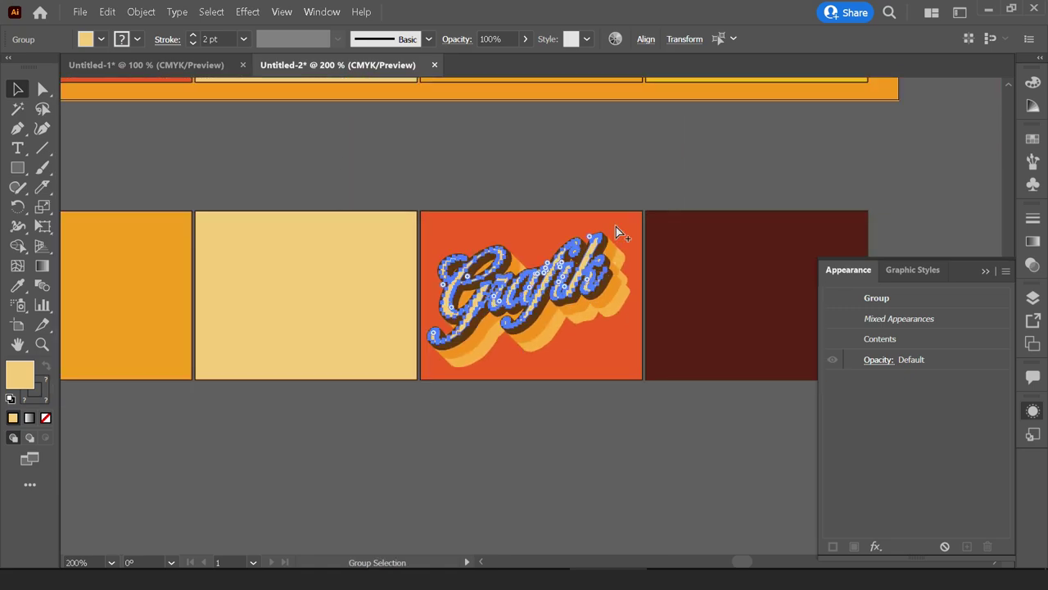
{"action": "left_click", "coordinate": [641, 205]}
{"action": "key", "text": "Tab"}
{"action": "scroll", "coordinate": [542, 332], "scroll_direction": "up", "scroll_amount": 1, "text": "alt"}
{"action": "scroll", "coordinate": [542, 332], "scroll_direction": "up", "scroll_amount": 1, "text": "alt"}
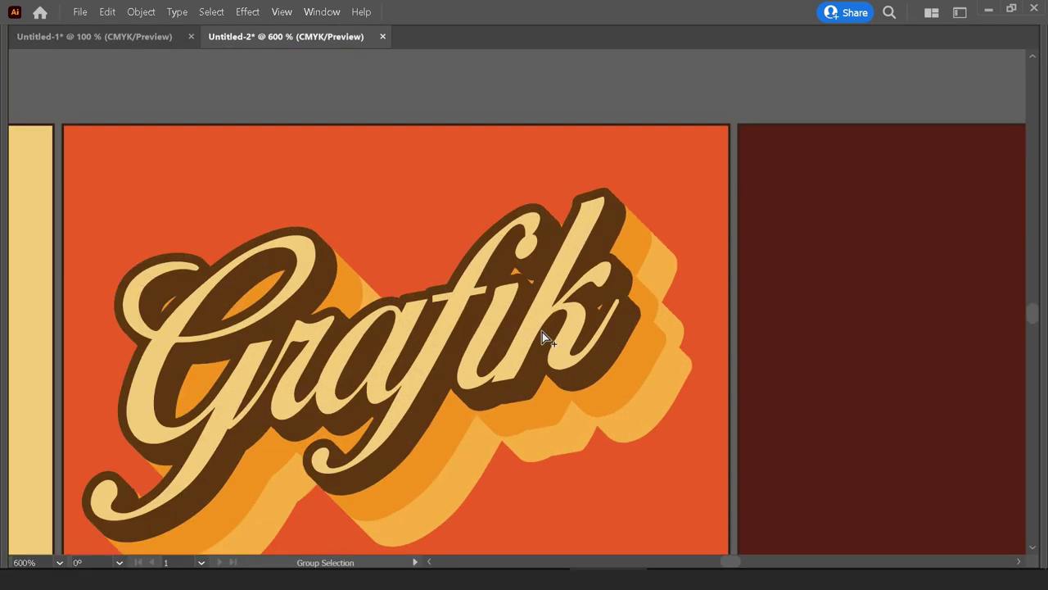
{"action": "scroll", "coordinate": [542, 332], "scroll_direction": "down", "scroll_amount": 1, "text": "alt"}
{"action": "scroll", "coordinate": [542, 332], "scroll_direction": "down", "scroll_amount": 1, "text": "alt"}
{"action": "left_click", "coordinate": [589, 361]}
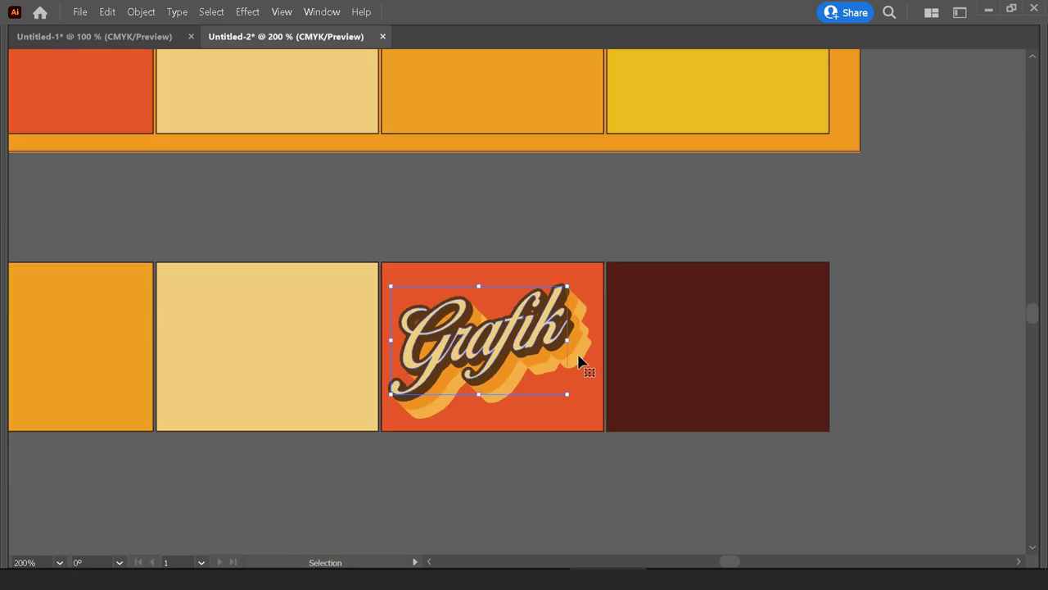
{"action": "scroll", "coordinate": [571, 360], "scroll_direction": "up", "scroll_amount": 1, "text": "alt"}
{"action": "key", "text": "Tab"}
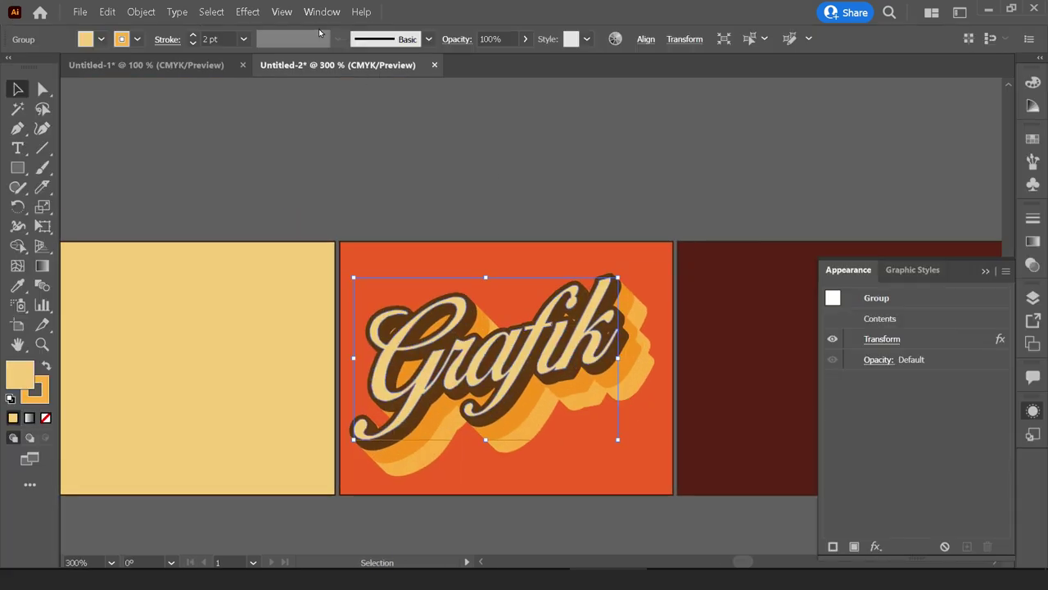
Give Grafik a drop shadow: 58% opacity, X 7 pt, Y 6 pt, 3 pt blur.
{"action": "left_click", "coordinate": [247, 12]}
{"action": "mouse_move", "coordinate": [262, 151]}
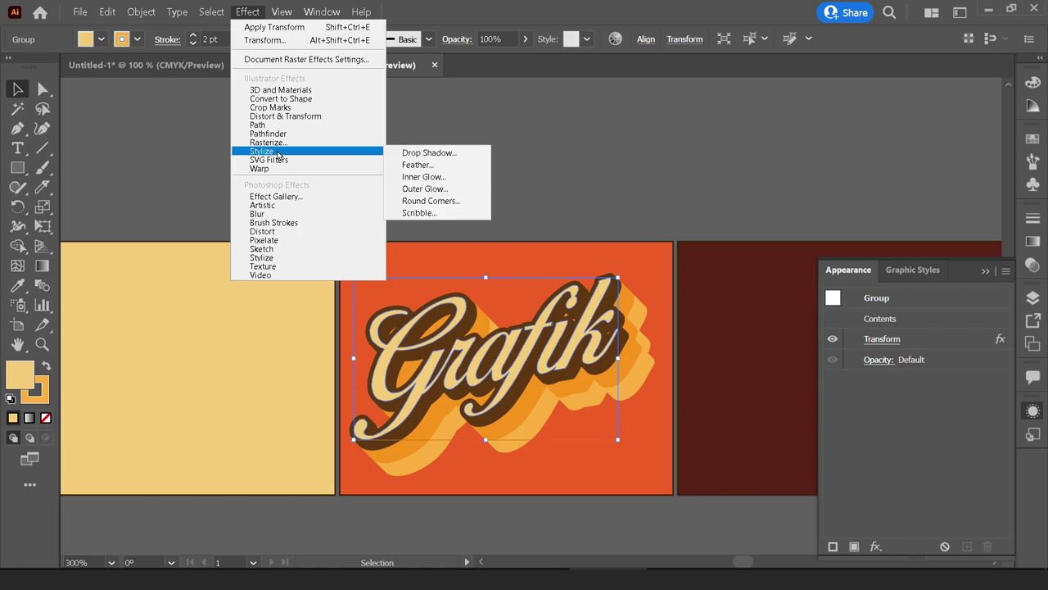
{"action": "left_click", "coordinate": [428, 152]}
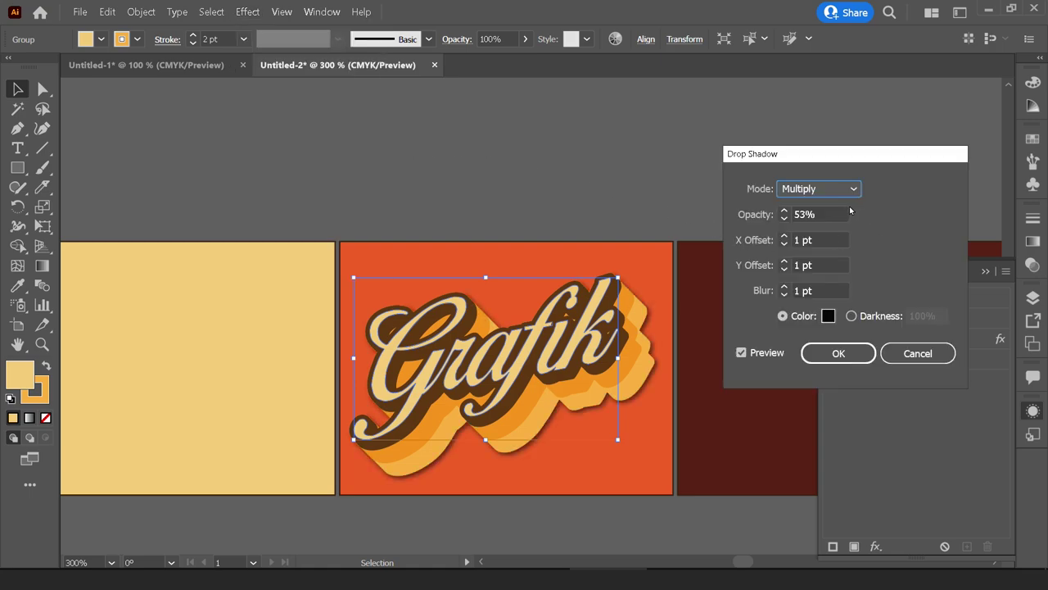
{"action": "left_click", "coordinate": [833, 214]}
{"action": "scroll", "coordinate": [833, 214], "scroll_direction": "up", "scroll_amount": 5}
{"action": "left_click", "coordinate": [817, 265]}
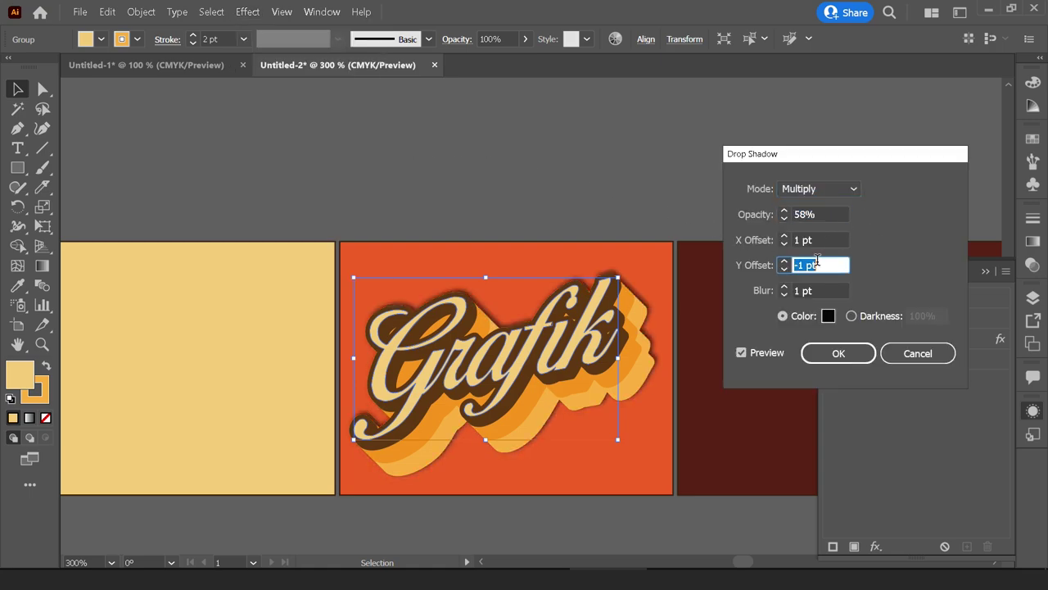
{"action": "scroll", "coordinate": [817, 265], "scroll_direction": "up", "scroll_amount": 5}
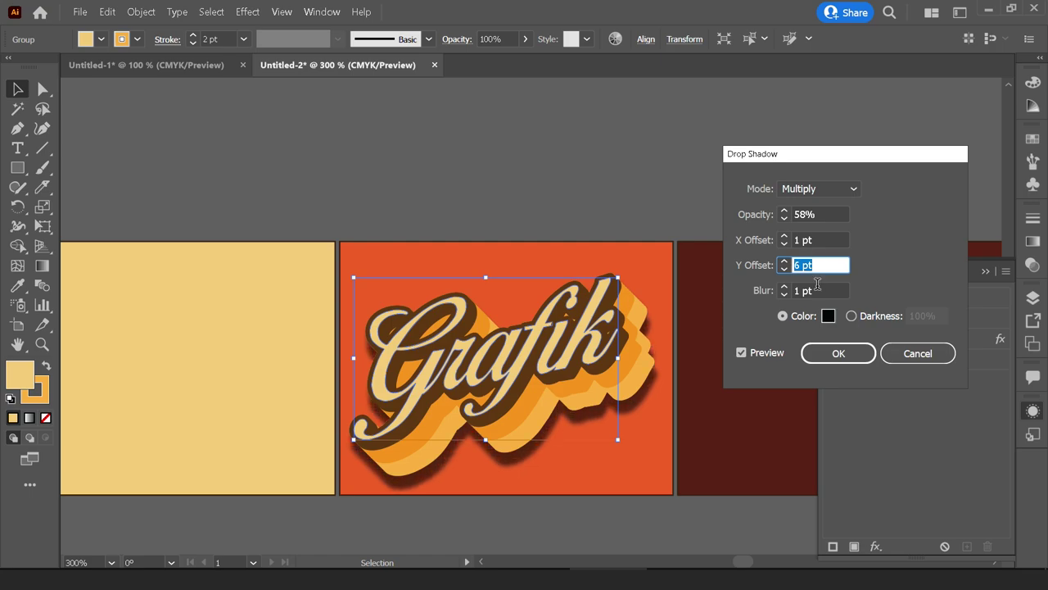
{"action": "left_click", "coordinate": [816, 285]}
{"action": "scroll", "coordinate": [816, 285], "scroll_direction": "up", "scroll_amount": 2}
{"action": "left_click", "coordinate": [812, 239]}
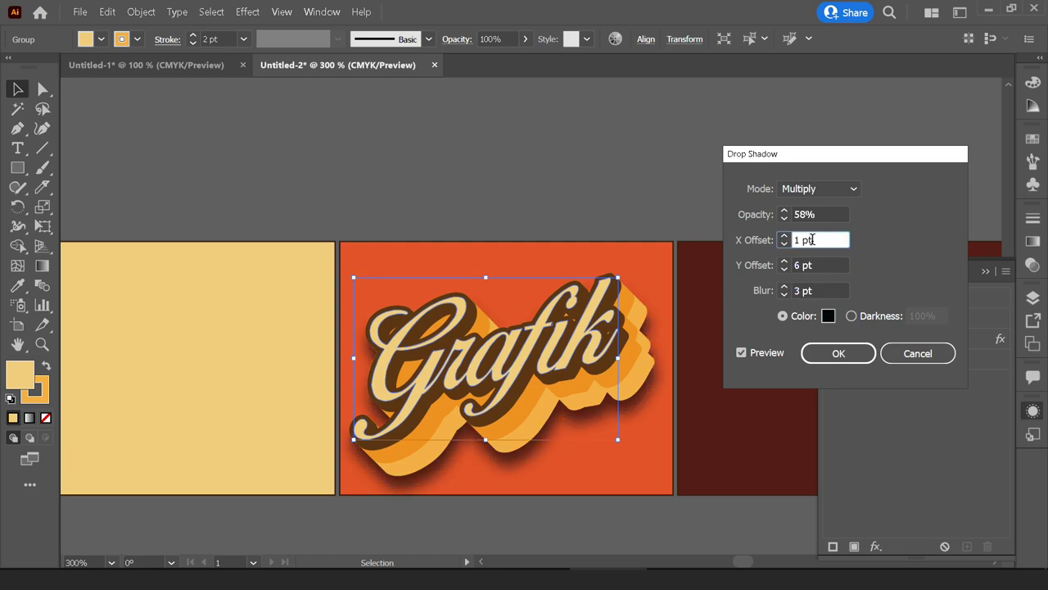
{"action": "scroll", "coordinate": [813, 239], "scroll_direction": "up", "scroll_amount": 1}
{"action": "scroll", "coordinate": [813, 239], "scroll_direction": "up", "scroll_amount": 2}
{"action": "scroll", "coordinate": [812, 239], "scroll_direction": "up", "scroll_amount": 2}
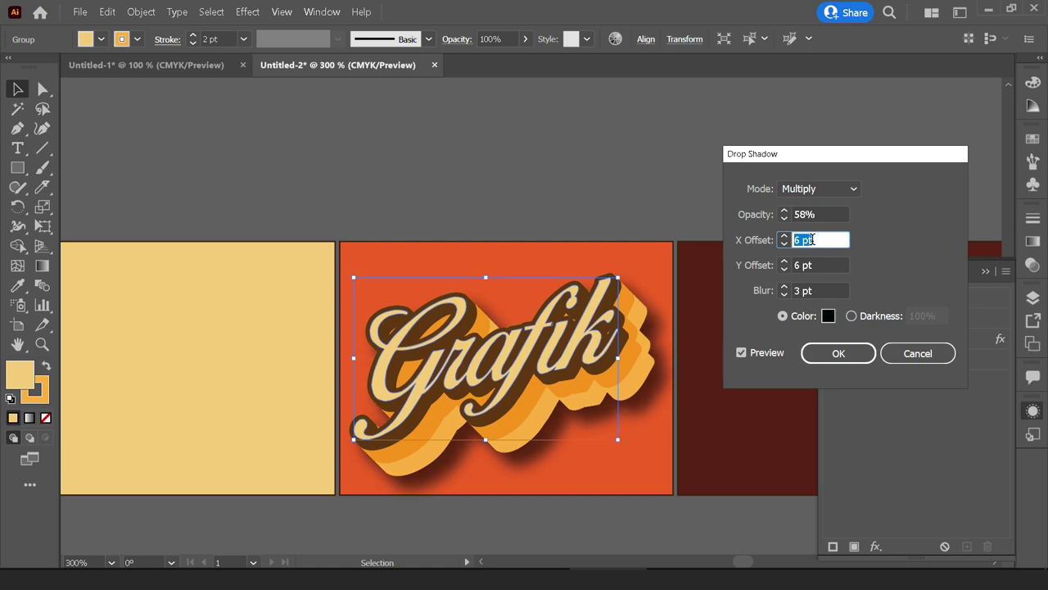
{"action": "scroll", "coordinate": [812, 239], "scroll_direction": "up", "scroll_amount": 1}
{"action": "left_click", "coordinate": [830, 211]}
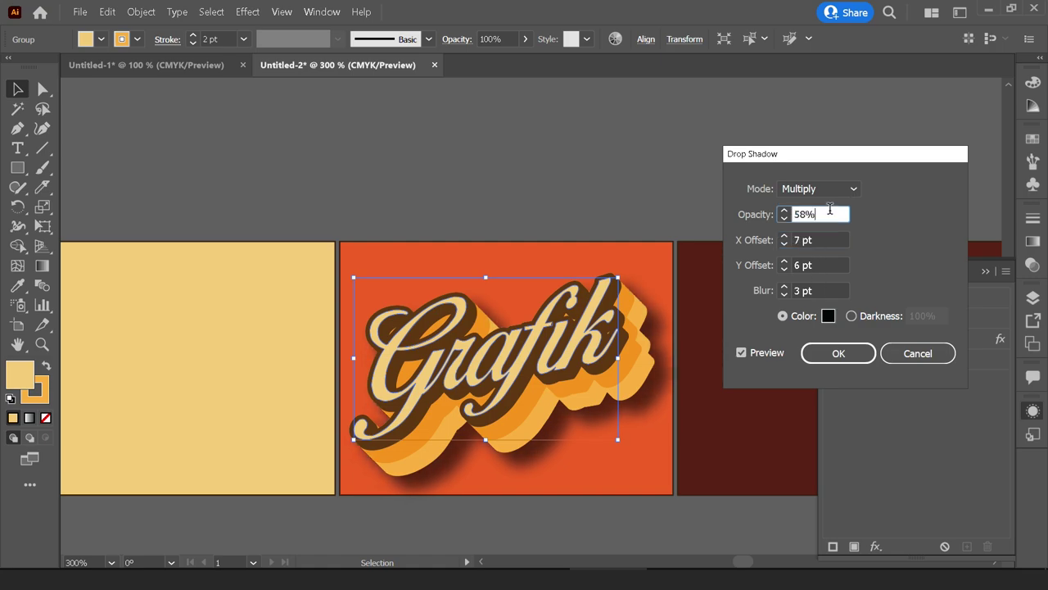
{"action": "left_click", "coordinate": [839, 353]}
Move the Grafik lettering into the orange cell in the grid's top row.
{"action": "scroll", "coordinate": [658, 241], "scroll_direction": "down", "scroll_amount": 3, "text": "alt"}
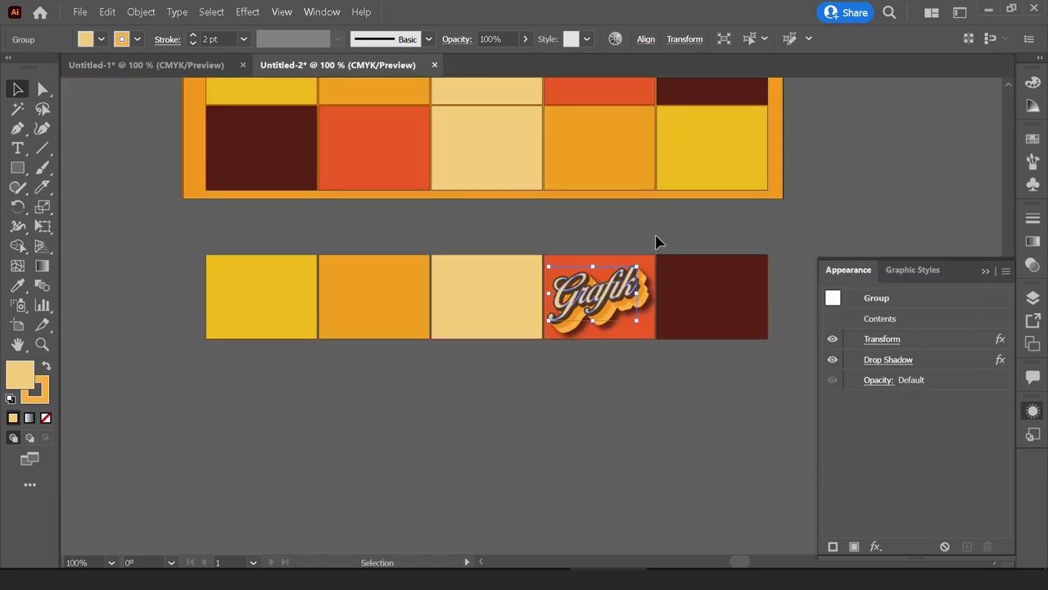
{"action": "left_click", "coordinate": [660, 232]}
{"action": "left_click_drag", "start_coordinate": [660, 231], "coordinate": [547, 357]}
{"action": "left_click_drag", "start_coordinate": [477, 436], "coordinate": [534, 255]}
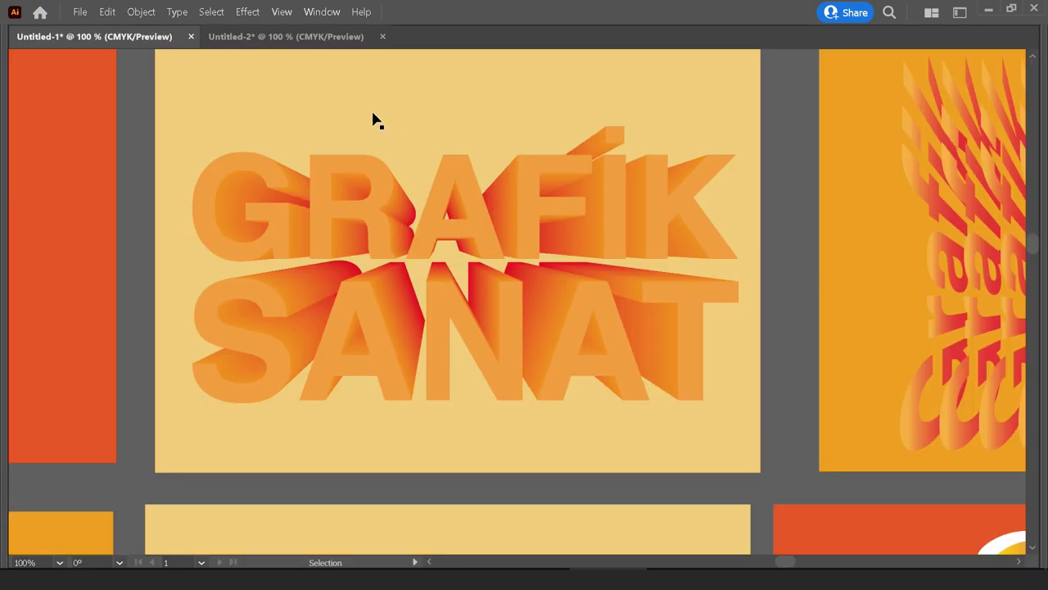
Finish typing SANAT to complete the GRAFİK SANAT text.
{"action": "left_click", "coordinate": [290, 36]}
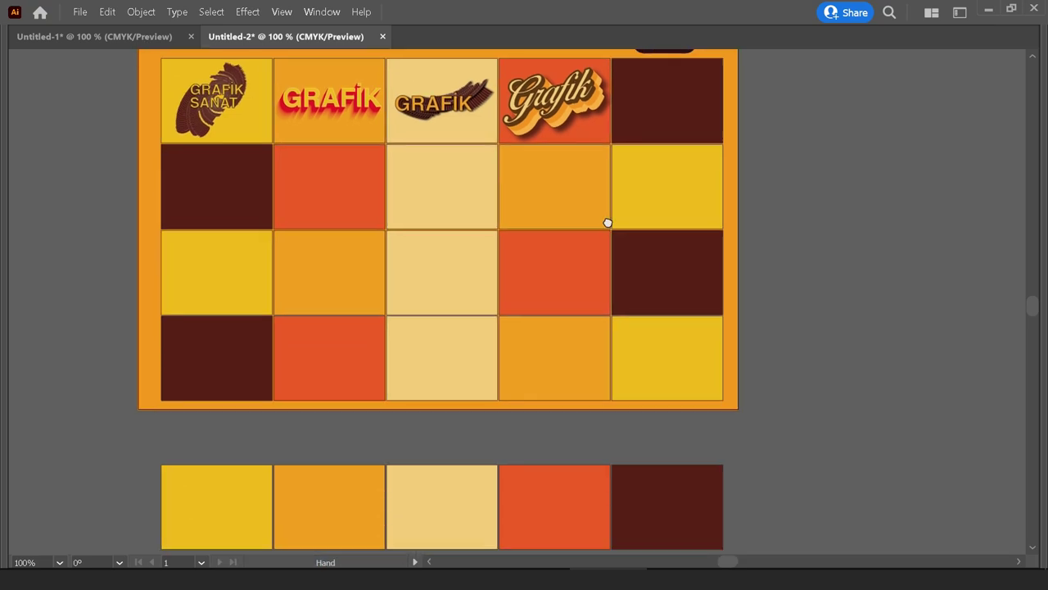
{"action": "type", "text": "SANAT"}
{"action": "key", "text": "Escape"}
{"action": "key", "text": "Tab"}
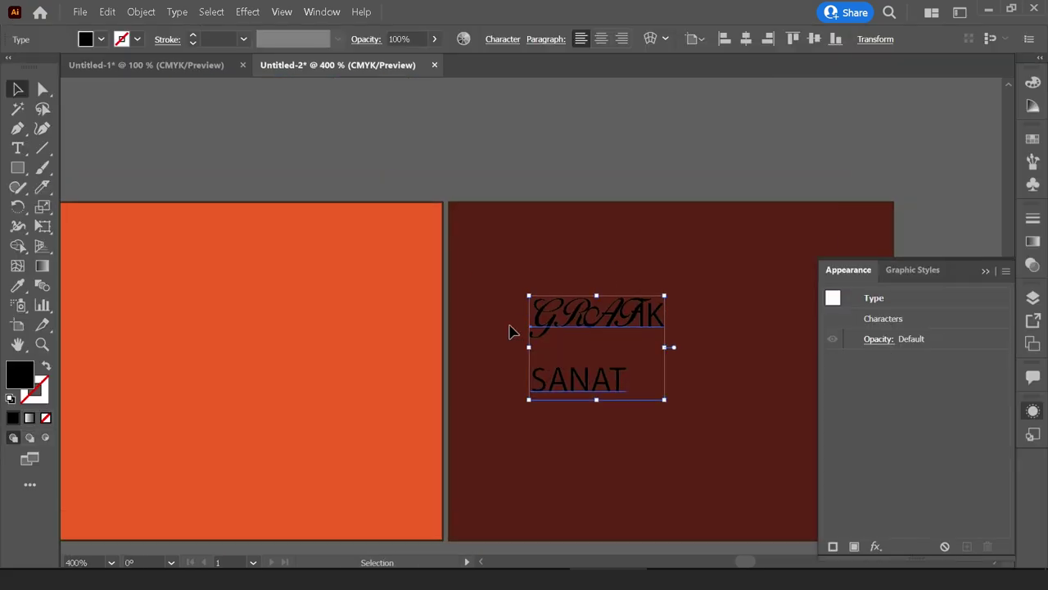
Set all of the GRAFİK SANAT text in upright Helvetica Bold.
{"action": "double_click", "coordinate": [565, 309]}
{"action": "key", "text": "ctrl+a"}
{"action": "left_click", "coordinate": [554, 45]}
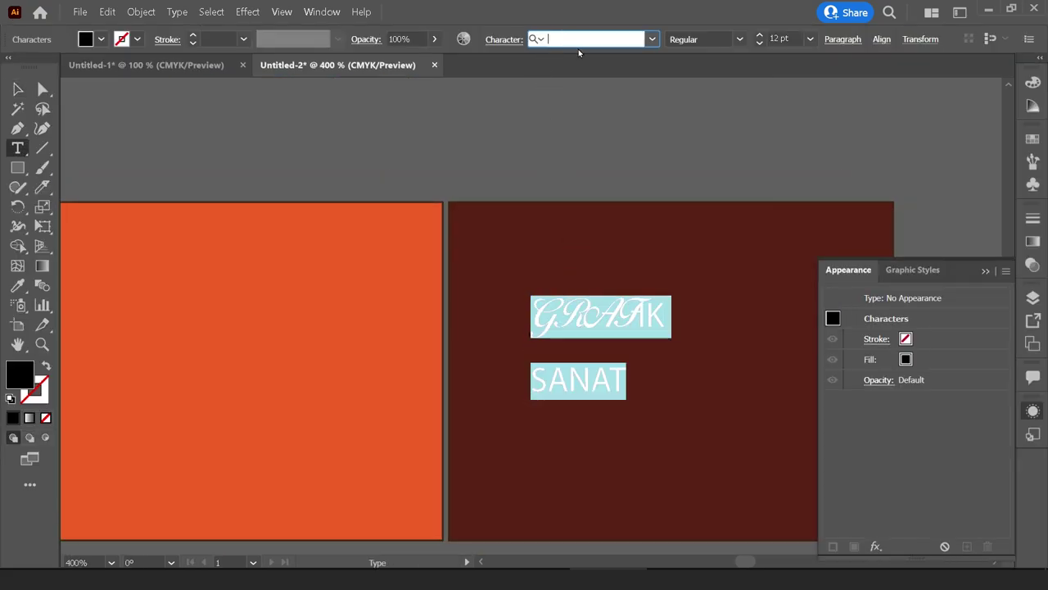
{"action": "type", "text": "el"}
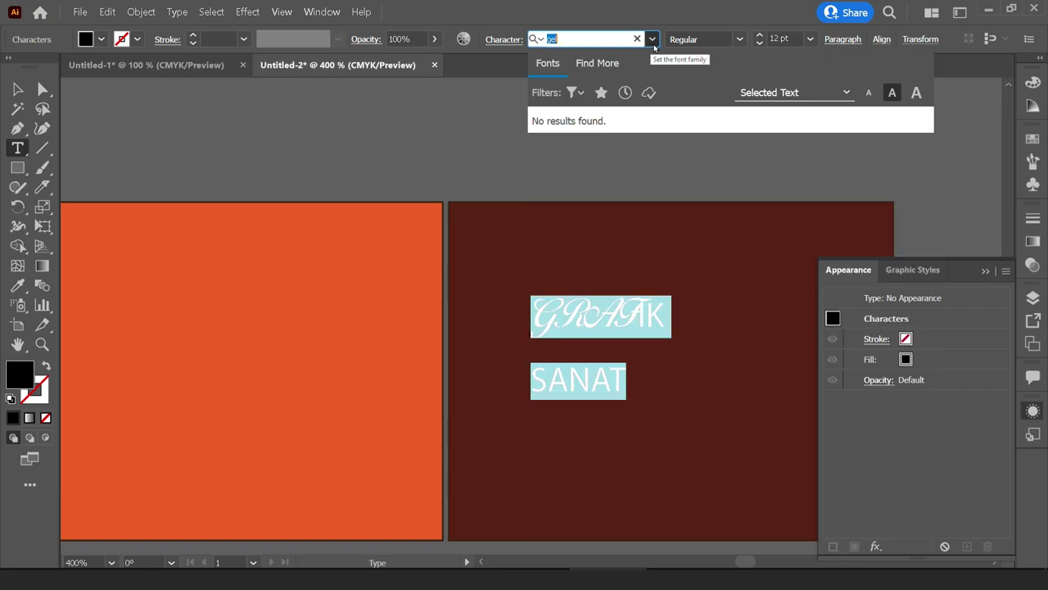
{"action": "type", "text": "EL"}
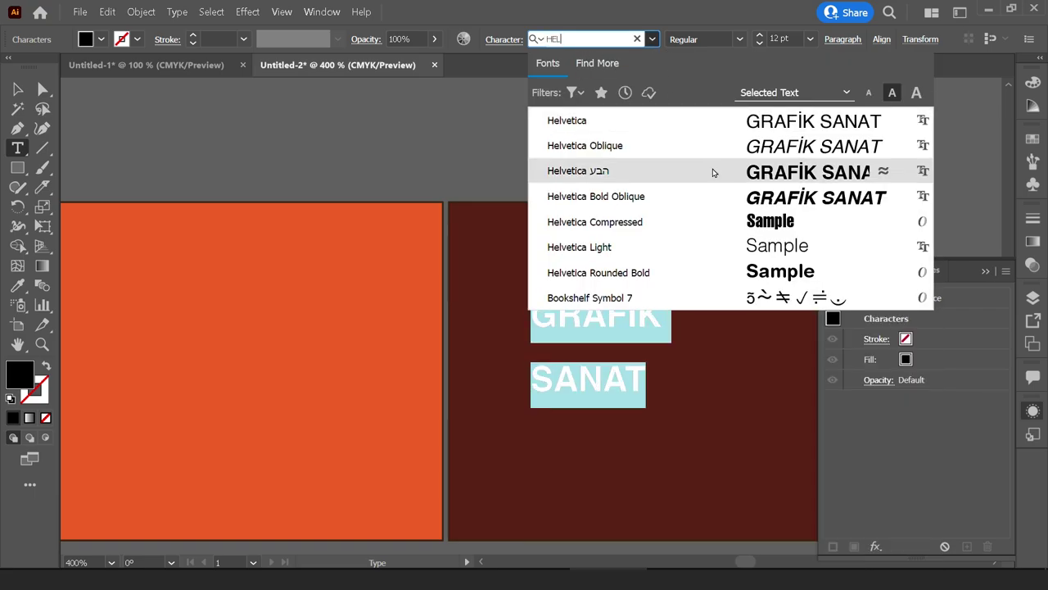
{"action": "left_click", "coordinate": [699, 197]}
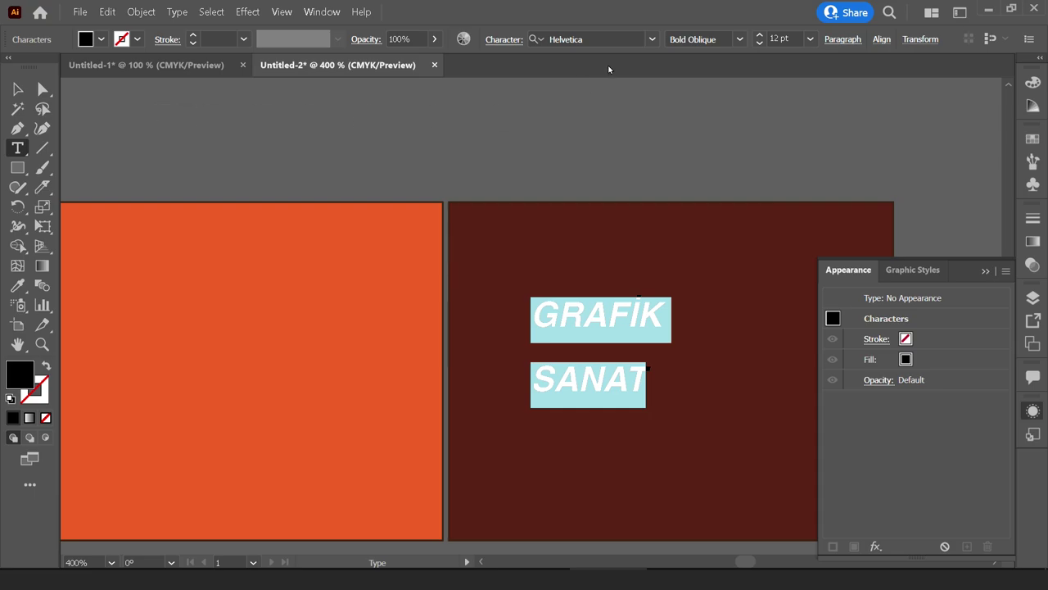
{"action": "left_click", "coordinate": [615, 37]}
{"action": "left_click", "coordinate": [739, 38]}
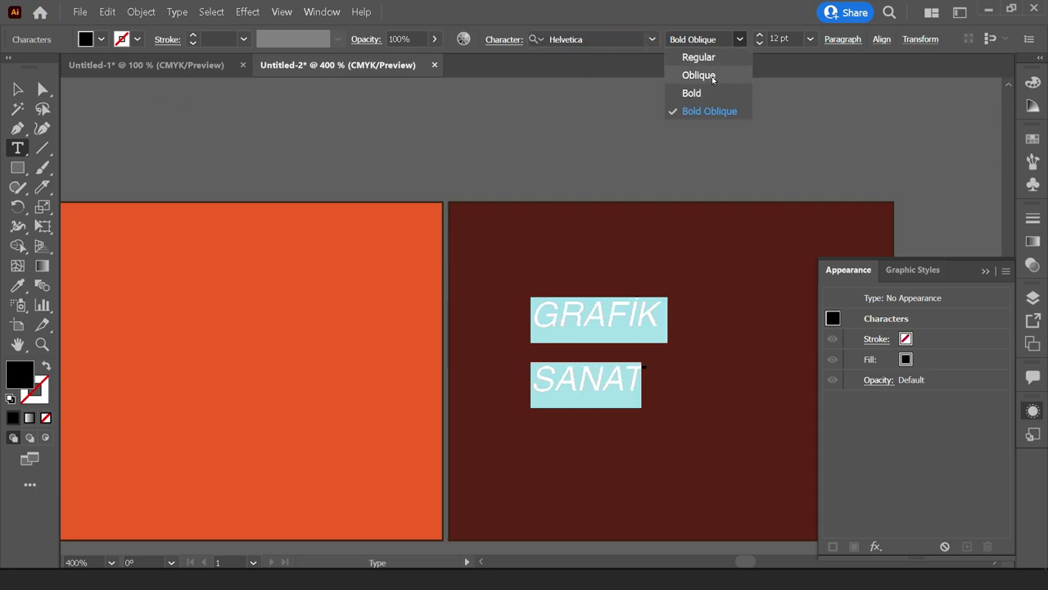
{"action": "left_click", "coordinate": [695, 91]}
Tighten the line spacing of GRAFİK SANAT and scale the text up.
{"action": "key", "text": "alt+Up"}
{"action": "key", "text": "alt+Up"}
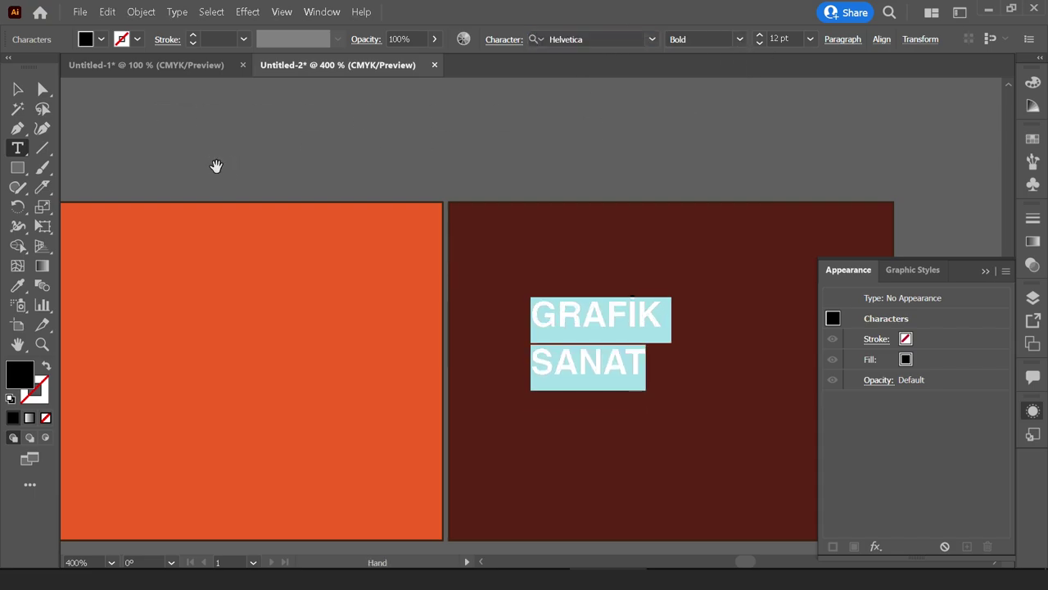
{"action": "key", "text": "alt+Up"}
{"action": "key", "text": "alt+Up"}
{"action": "key", "text": "Escape"}
{"action": "scroll", "coordinate": [473, 314], "scroll_direction": "right", "scroll_amount": 3}
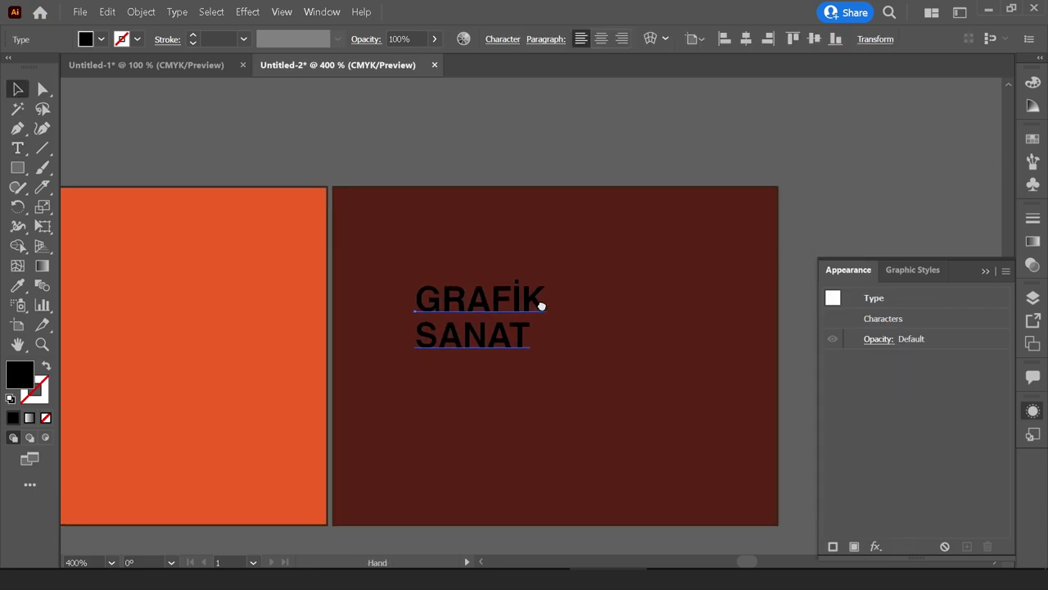
{"action": "left_click_drag", "start_coordinate": [552, 324], "coordinate": [713, 334]}
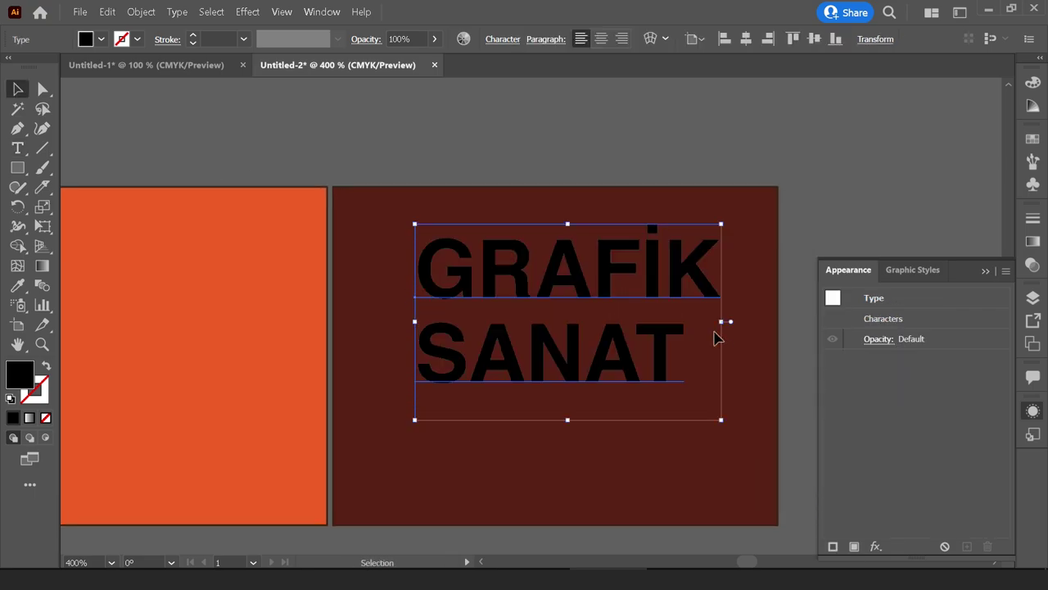
{"action": "scroll", "coordinate": [714, 334], "scroll_direction": "down", "scroll_amount": 3}
{"action": "left_click", "coordinate": [17, 285]}
Fill the text cream from the beige tile and remove its stroke.
{"action": "left_click", "coordinate": [331, 298]}
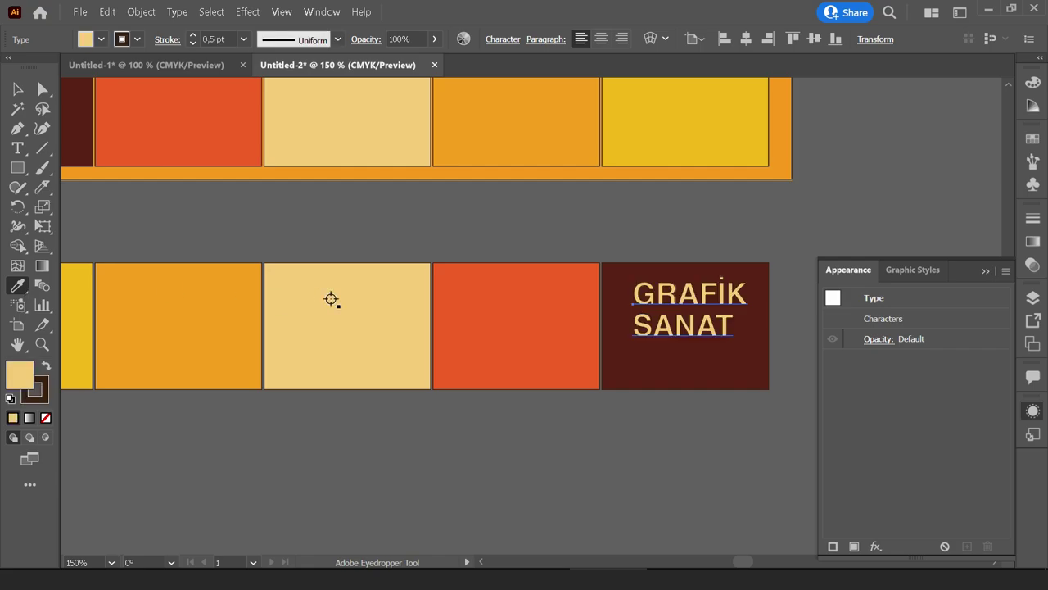
{"action": "left_click", "coordinate": [137, 39]}
{"action": "left_click", "coordinate": [10, 70]}
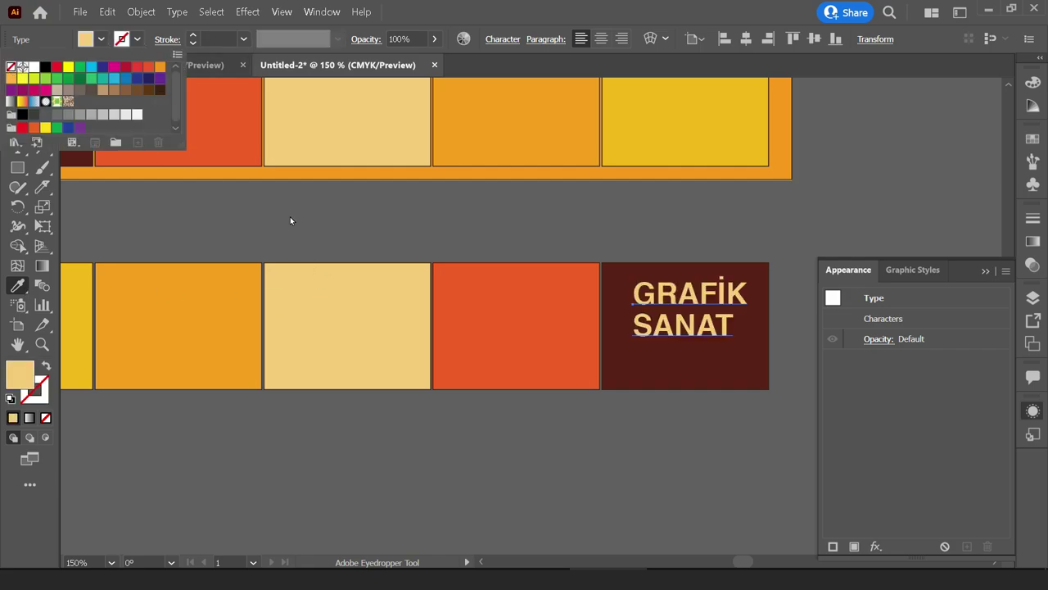
{"action": "key", "text": "v"}
Stretch the text block larger and enlarge SANAT to match GRAFİK's width.
{"action": "scroll", "coordinate": [562, 358], "scroll_direction": "right", "scroll_amount": 2}
{"action": "scroll", "coordinate": [562, 357], "scroll_direction": "up", "scroll_amount": 1}
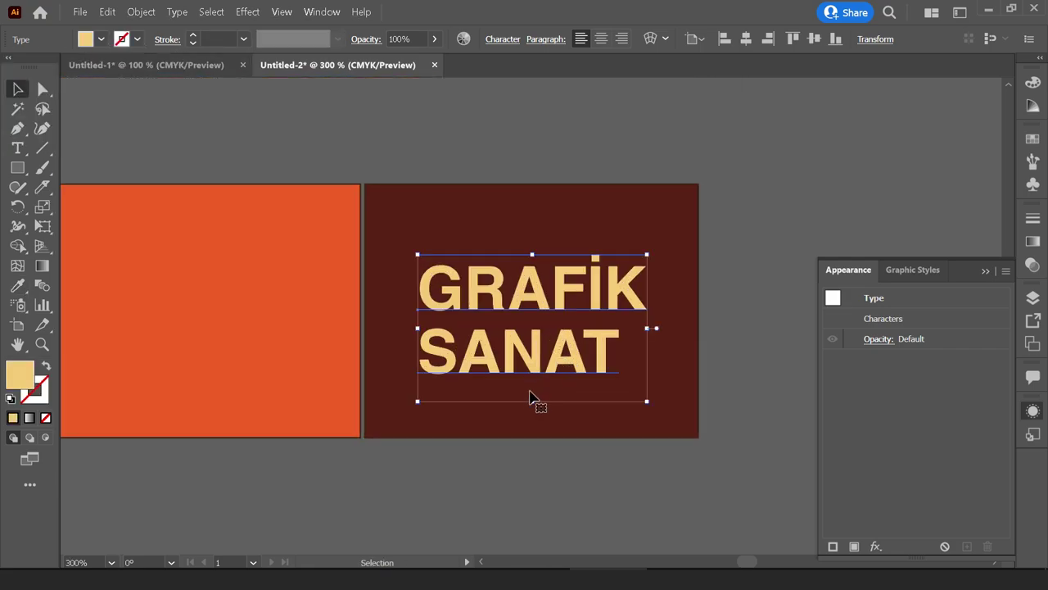
{"action": "scroll", "coordinate": [528, 408], "scroll_direction": "up", "scroll_amount": 1}
{"action": "left_click_drag", "start_coordinate": [534, 403], "coordinate": [534, 436]}
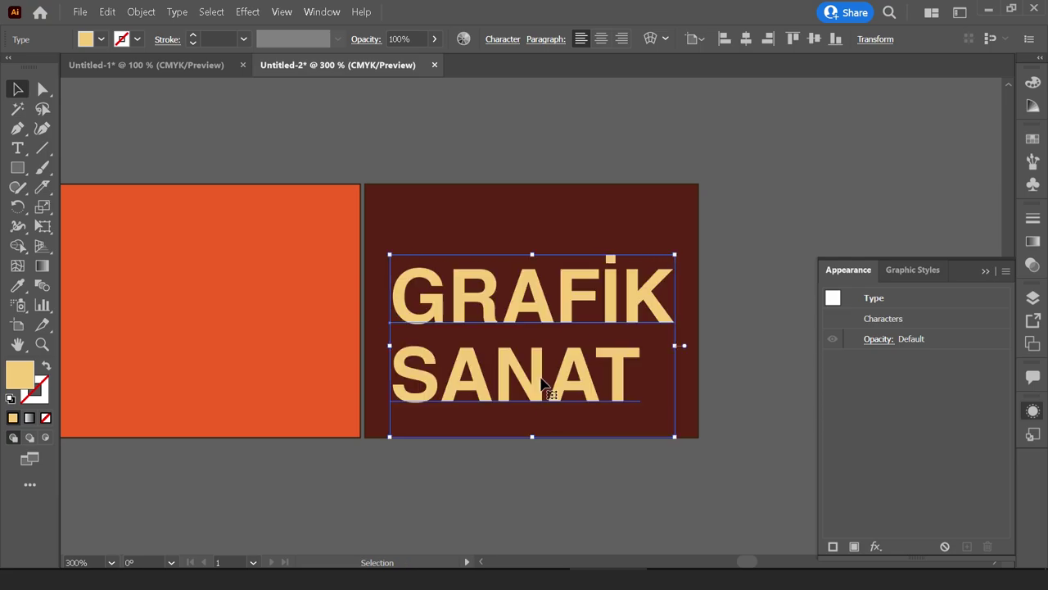
{"action": "double_click", "coordinate": [545, 378]}
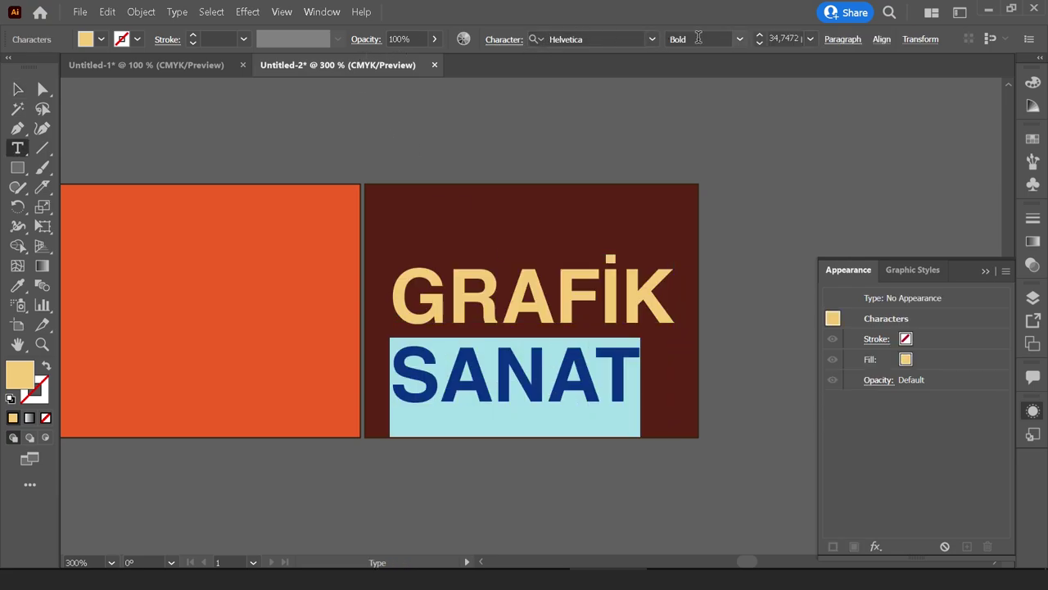
{"action": "scroll", "coordinate": [780, 41], "scroll_direction": "up", "scroll_amount": 2}
{"action": "scroll", "coordinate": [780, 41], "scroll_direction": "up", "scroll_amount": 2}
{"action": "scroll", "coordinate": [781, 41], "scroll_direction": "up", "scroll_amount": 2}
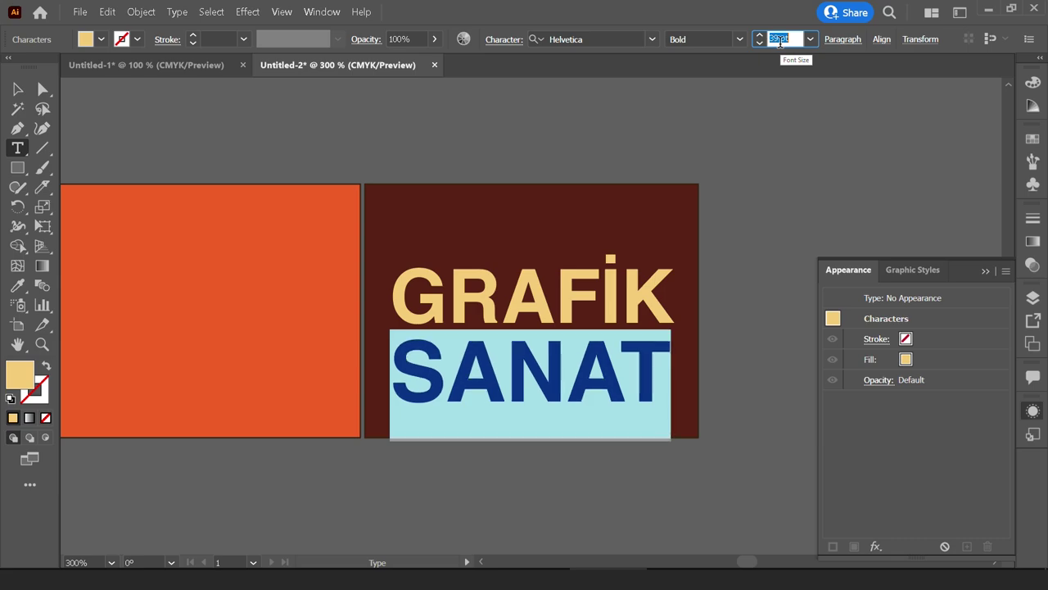
Reposition the lettering on the dark red tile and convert it to outlines.
{"action": "left_click", "coordinate": [17, 89]}
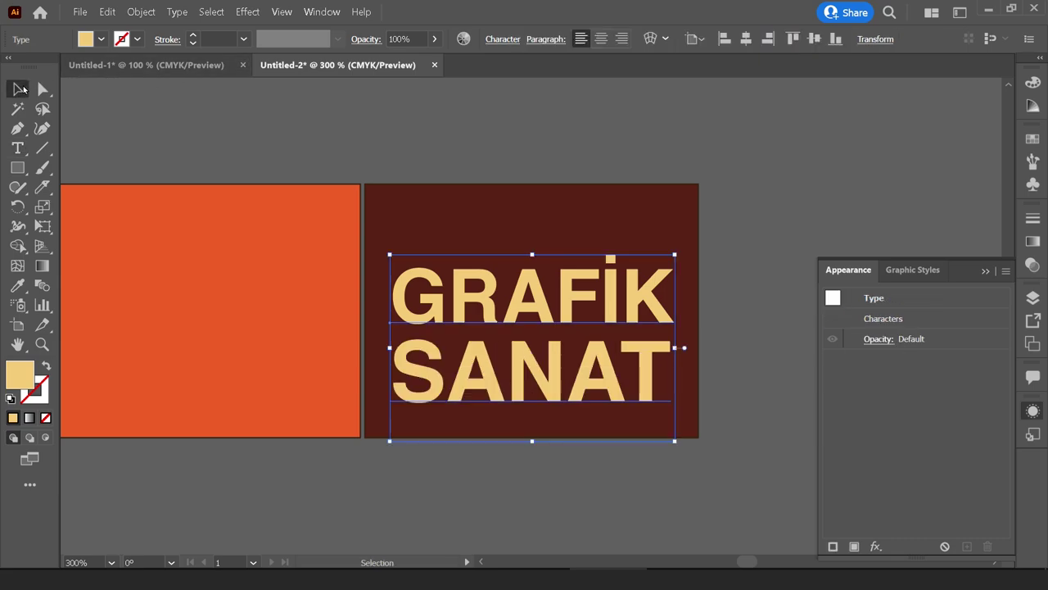
{"action": "left_click_drag", "start_coordinate": [625, 332], "coordinate": [637, 302]}
{"action": "right_click", "coordinate": [624, 264]}
{"action": "left_click", "coordinate": [670, 369]}
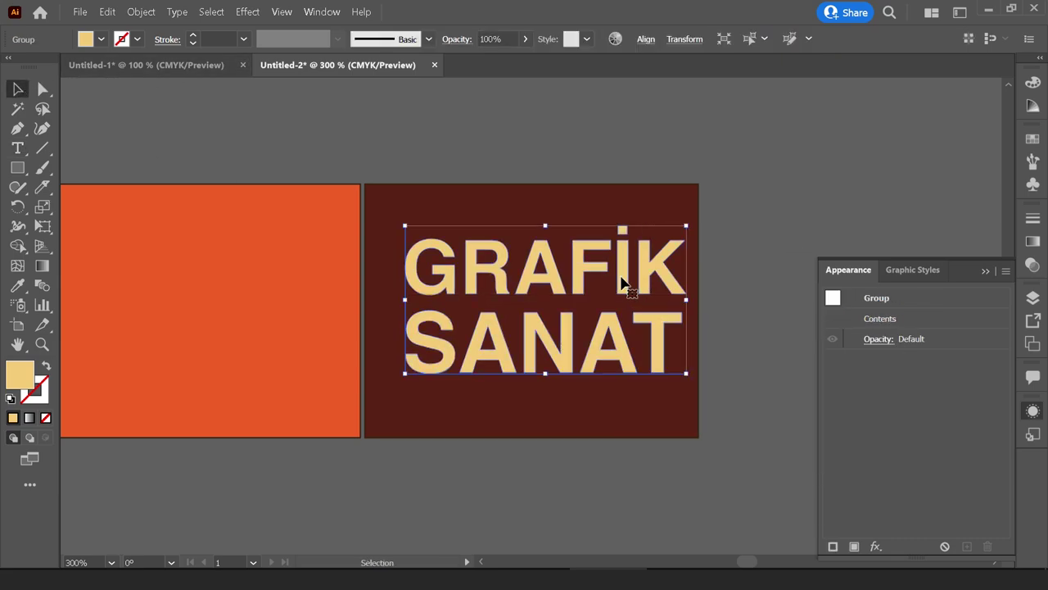
Make a smaller centred copy of GRAFİK SANAT filled darker gold.
{"action": "scroll", "coordinate": [596, 302], "scroll_direction": "up", "scroll_amount": 1}
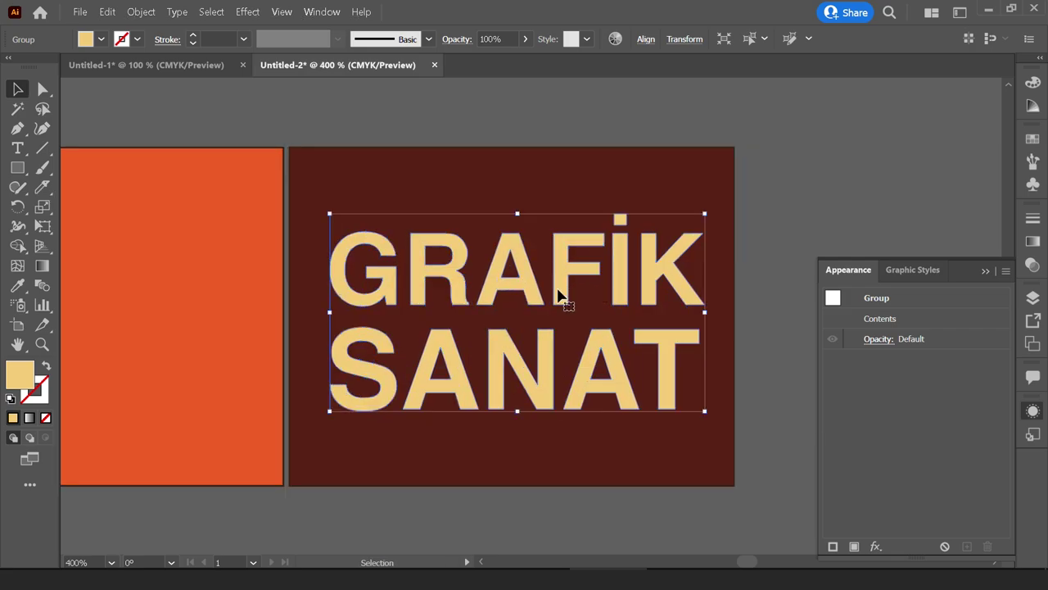
{"action": "key", "text": "ctrl"}
{"action": "left_click_drag", "start_coordinate": [520, 216], "coordinate": [509, 274]}
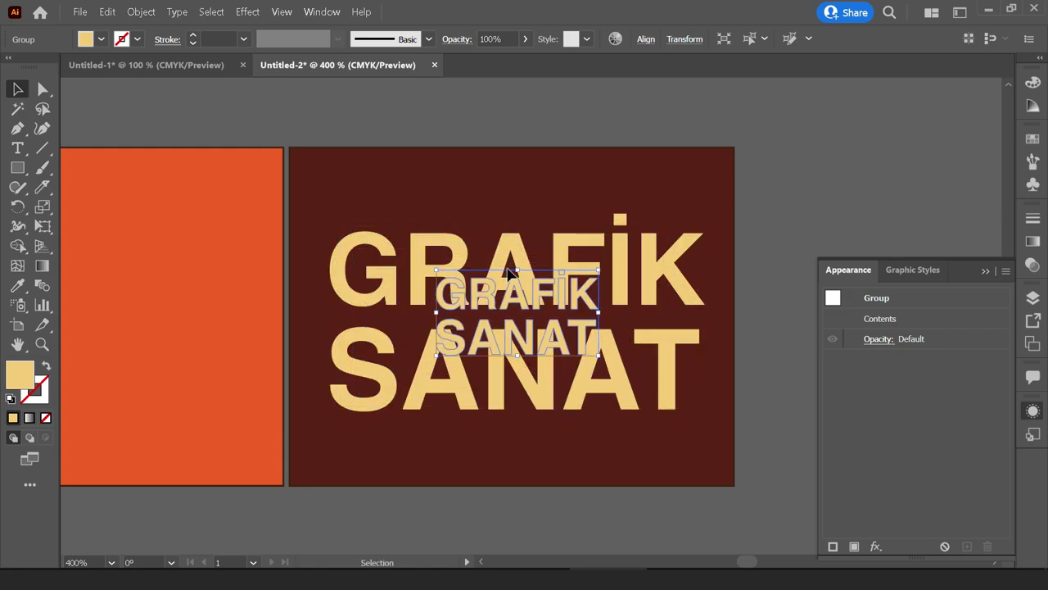
{"action": "double_click", "coordinate": [30, 375]}
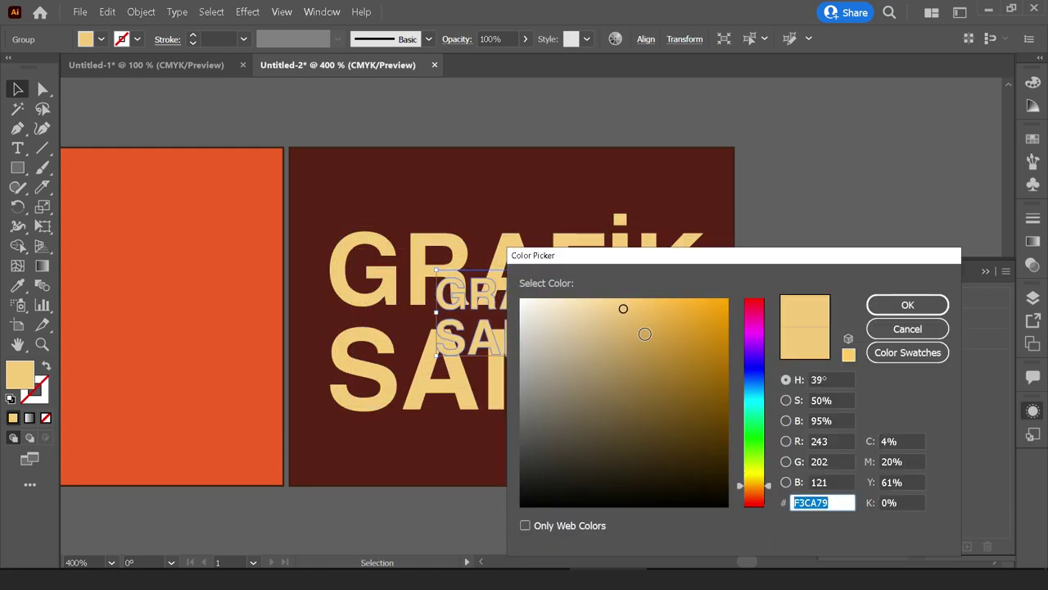
{"action": "left_click", "coordinate": [656, 353]}
{"action": "left_click", "coordinate": [907, 305]}
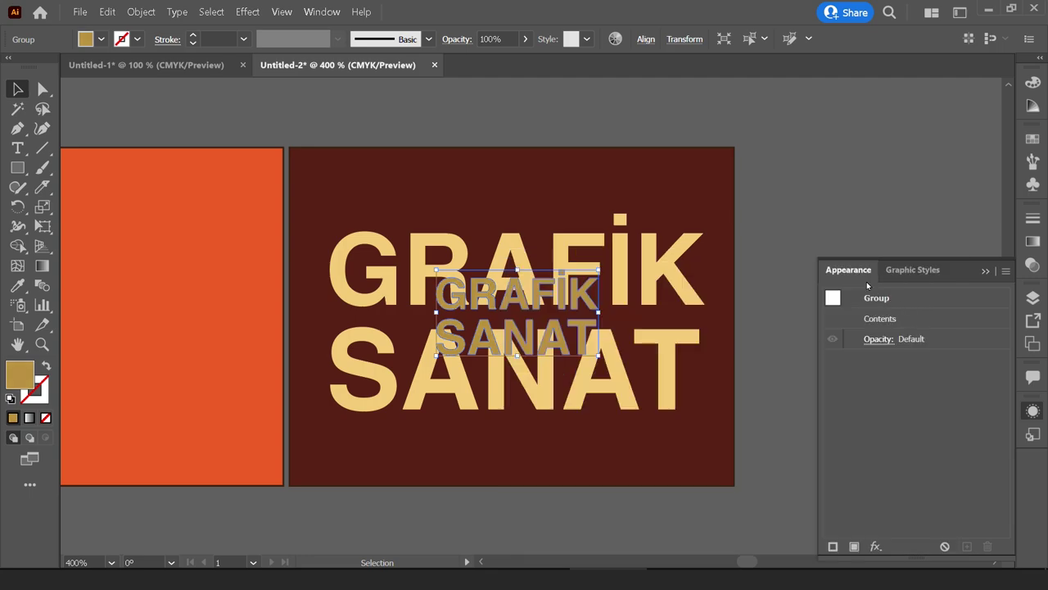
Bring the large lettering in front of the copy and select both.
{"action": "left_click", "coordinate": [645, 278]}
{"action": "right_click", "coordinate": [594, 237]}
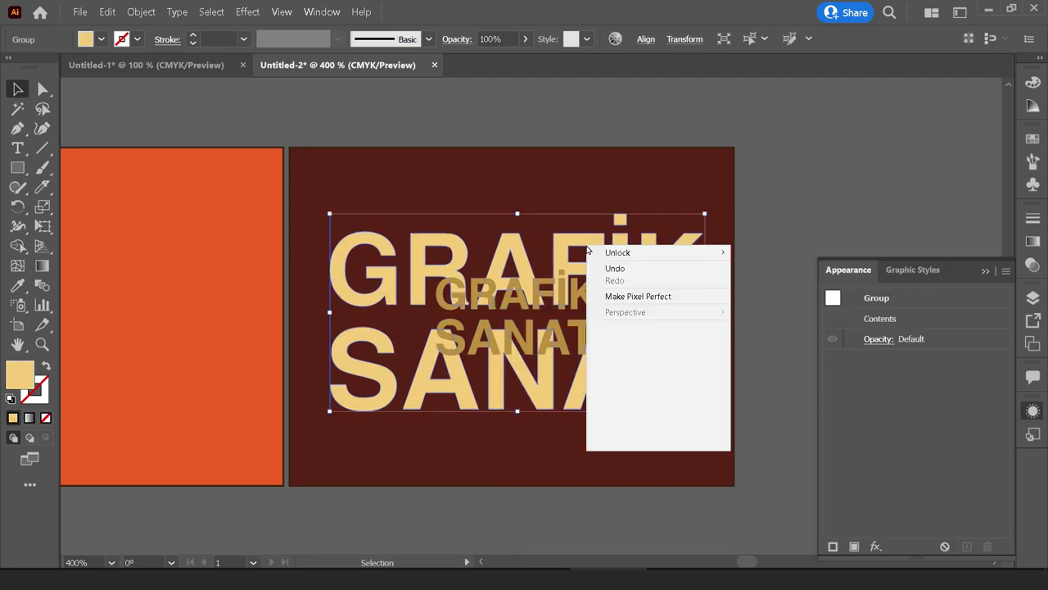
{"action": "left_click", "coordinate": [754, 397]}
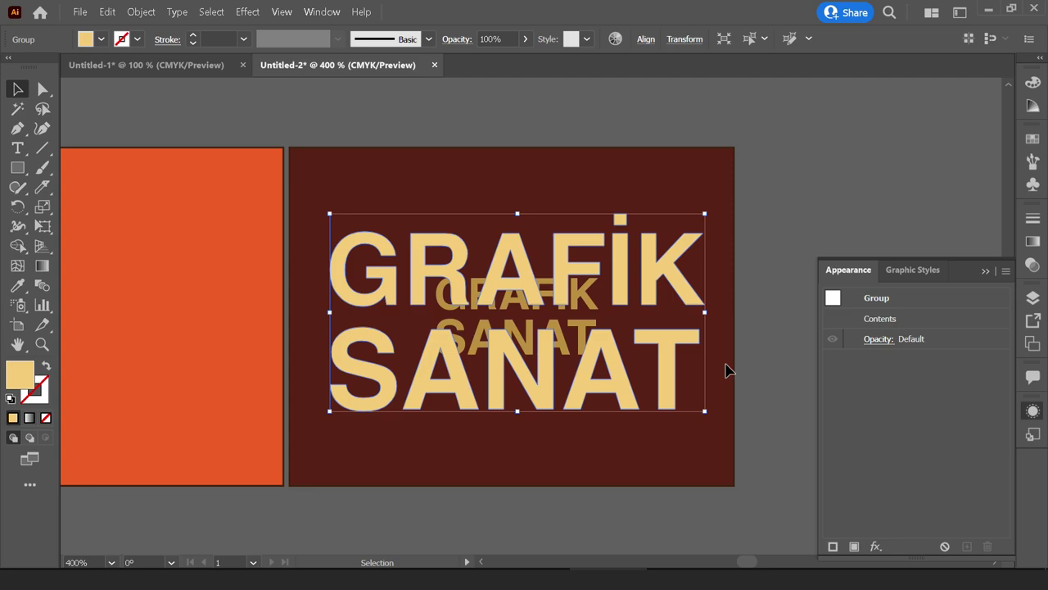
{"action": "left_click", "coordinate": [597, 343], "text": "shift"}
{"action": "left_click", "coordinate": [140, 12]}
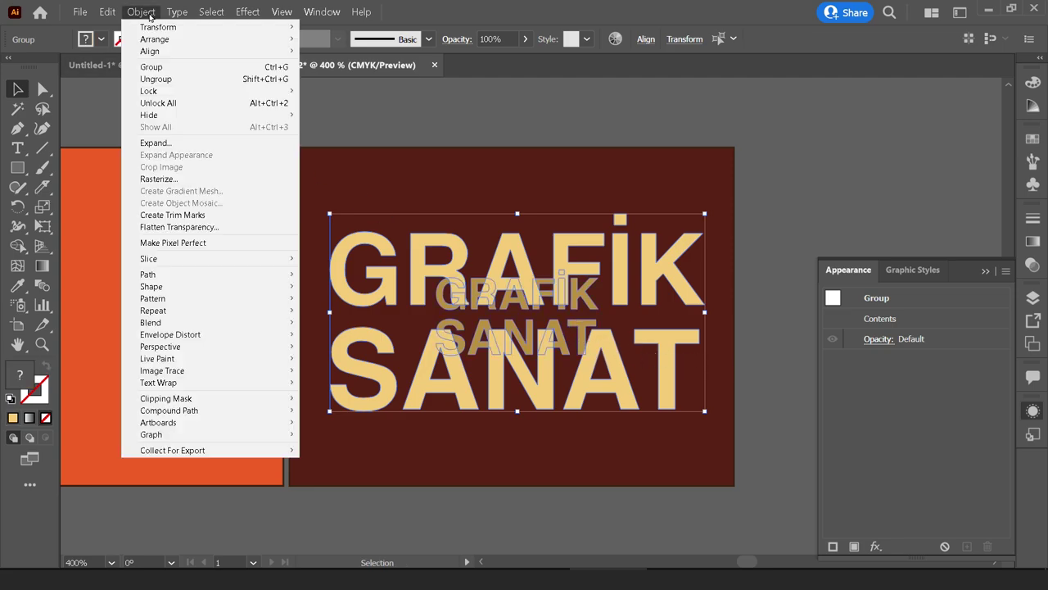
{"action": "mouse_move", "coordinate": [151, 321]}
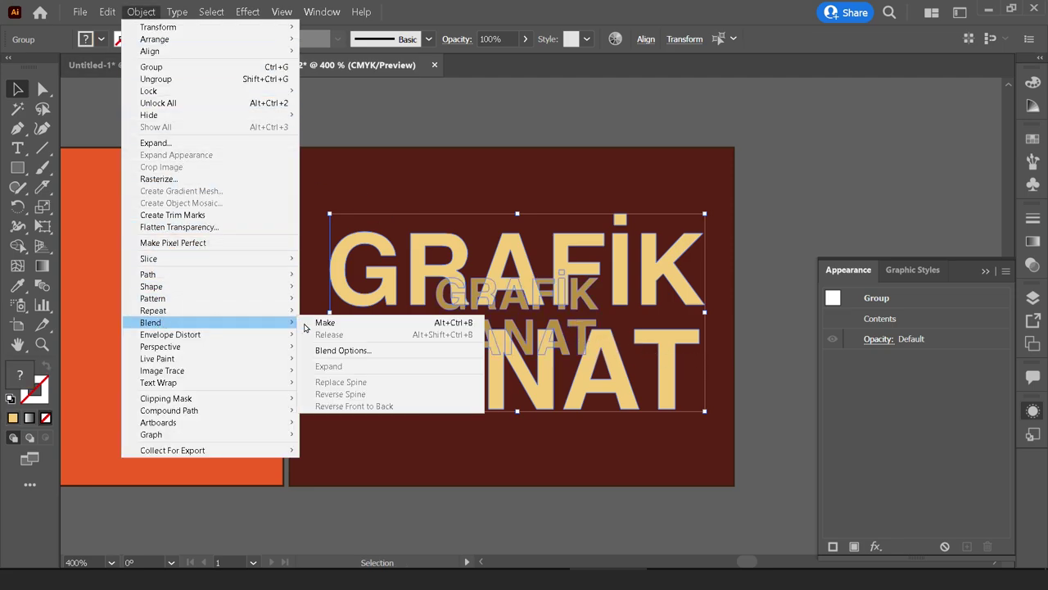
Blend the large and small GRAFİK SANAT using 1020 specified steps.
{"action": "left_click", "coordinate": [321, 323]}
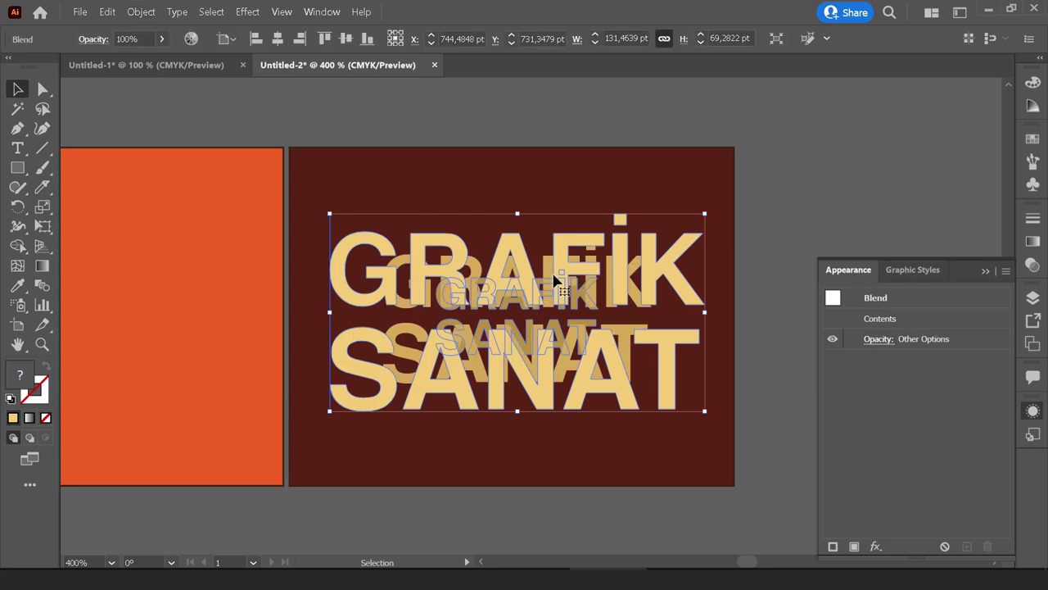
{"action": "double_click", "coordinate": [43, 287]}
{"action": "left_click", "coordinate": [817, 189]}
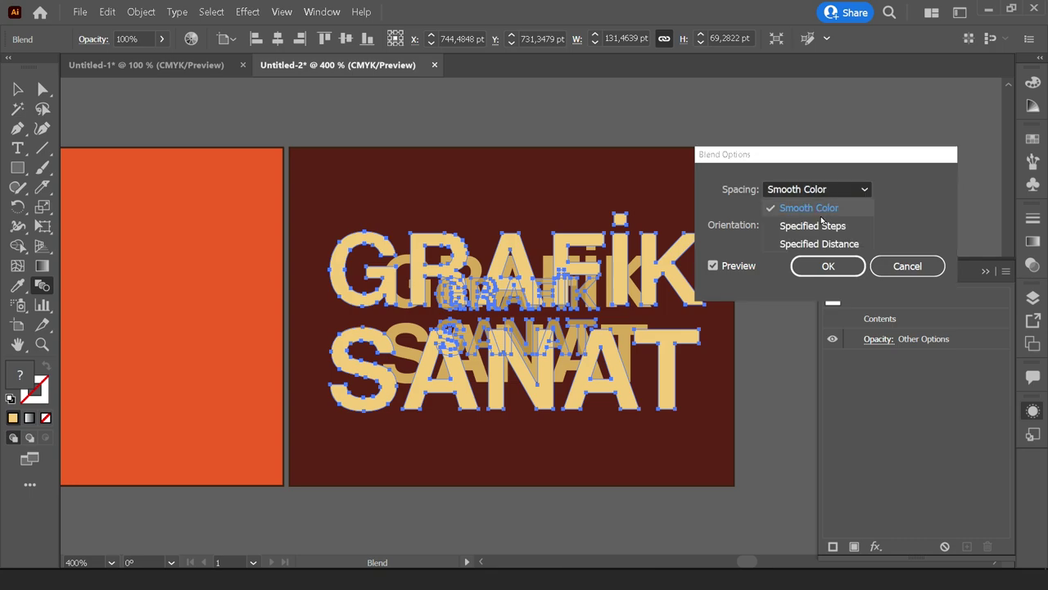
{"action": "left_click", "coordinate": [812, 225]}
{"action": "type", "text": "10"}
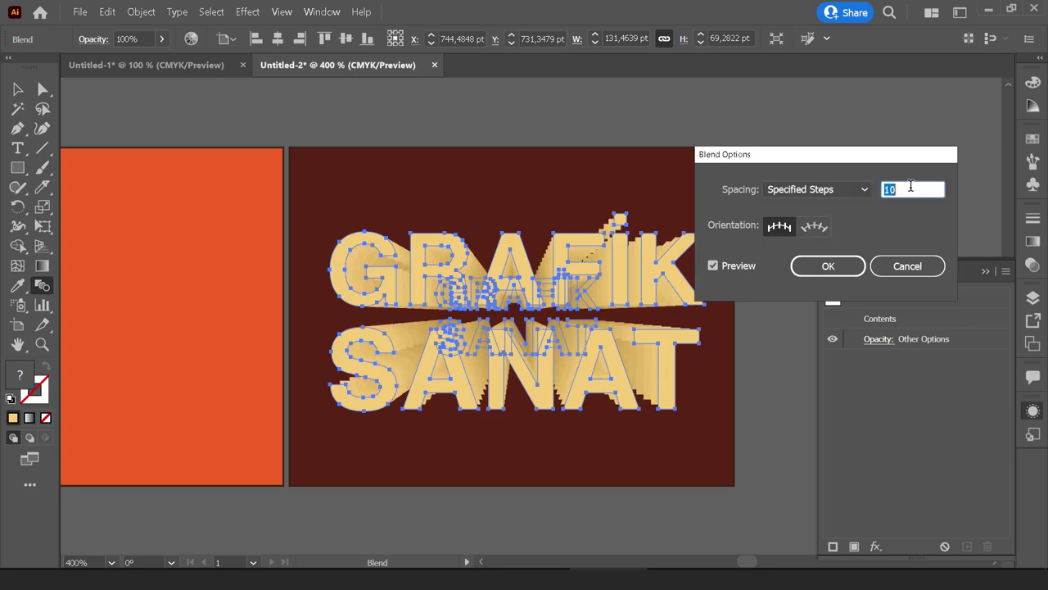
{"action": "type", "text": "20"}
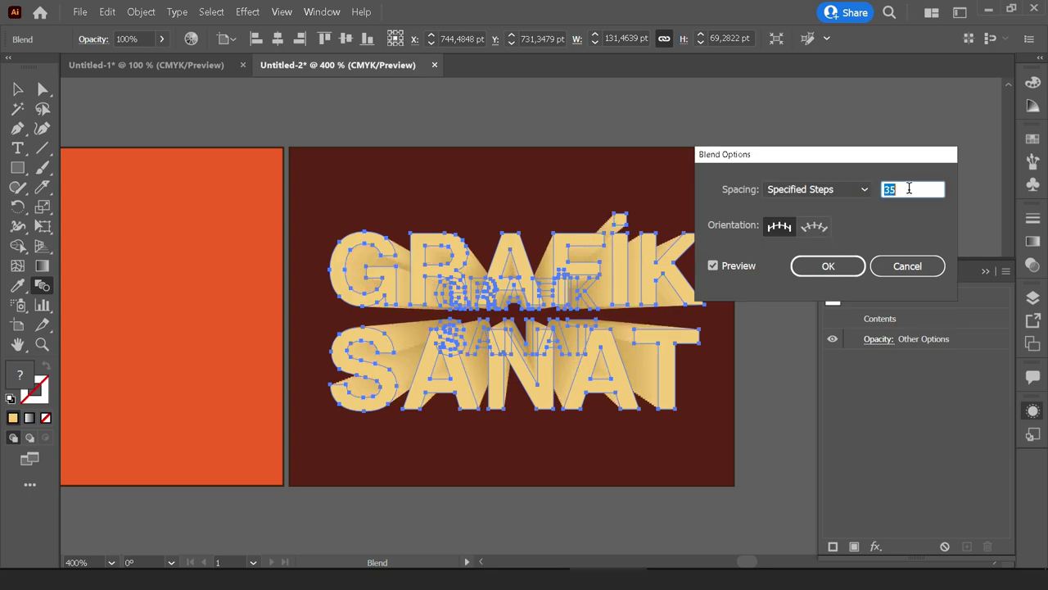
{"action": "scroll", "coordinate": [907, 187], "scroll_direction": "up", "scroll_amount": 4}
{"action": "left_click", "coordinate": [848, 266]}
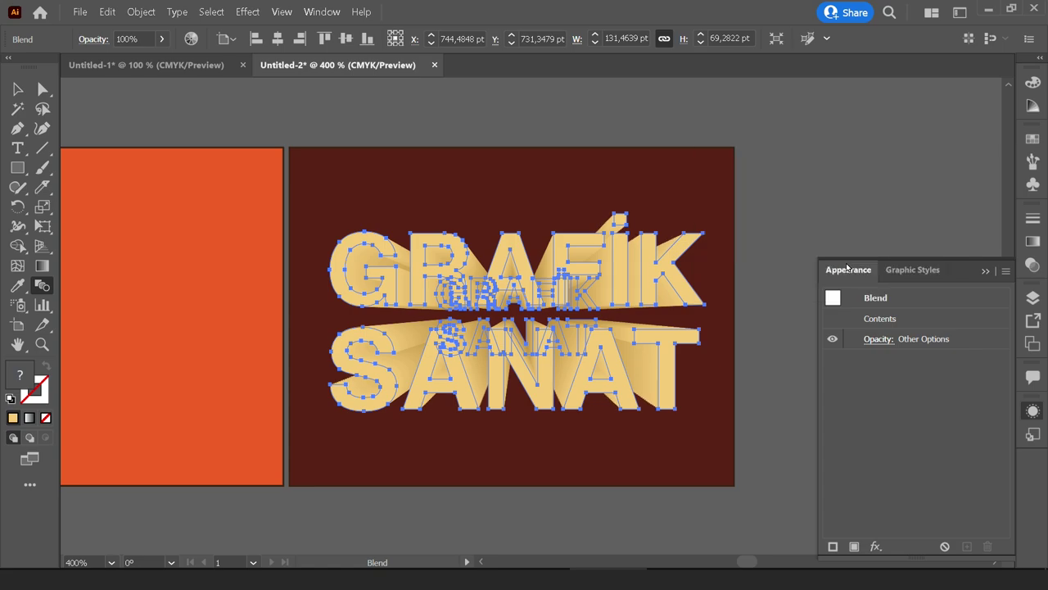
{"action": "key", "text": "v"}
{"action": "left_click", "coordinate": [778, 246]}
Enter the blend and try moving the large lettering, then undo and exit.
{"action": "scroll", "coordinate": [777, 246], "scroll_direction": "down", "scroll_amount": 1}
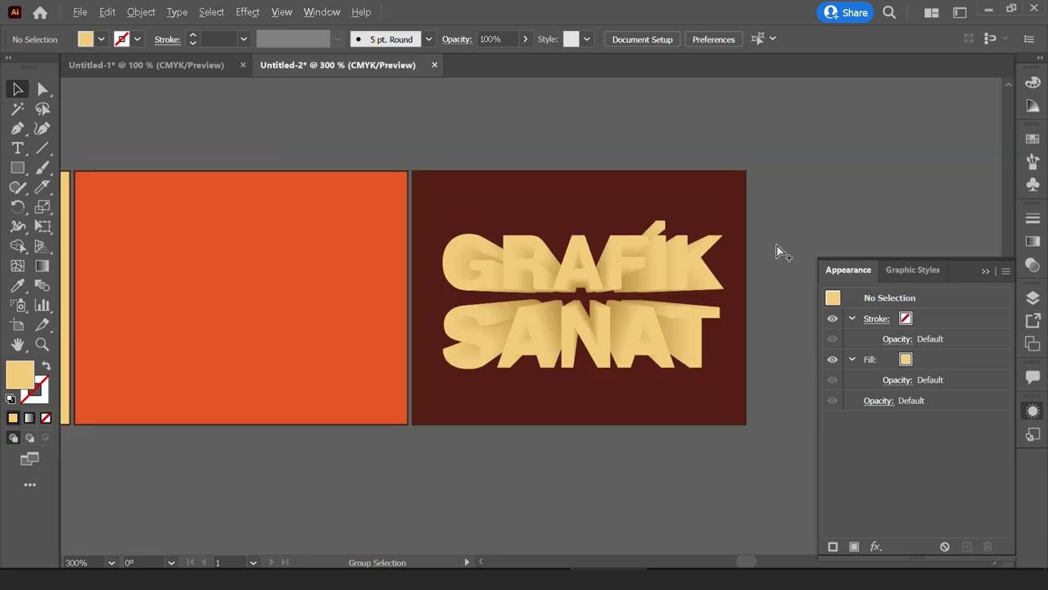
{"action": "scroll", "coordinate": [777, 245], "scroll_direction": "down", "scroll_amount": 1}
{"action": "scroll", "coordinate": [750, 289], "scroll_direction": "up", "scroll_amount": 1}
{"action": "double_click", "coordinate": [620, 262]}
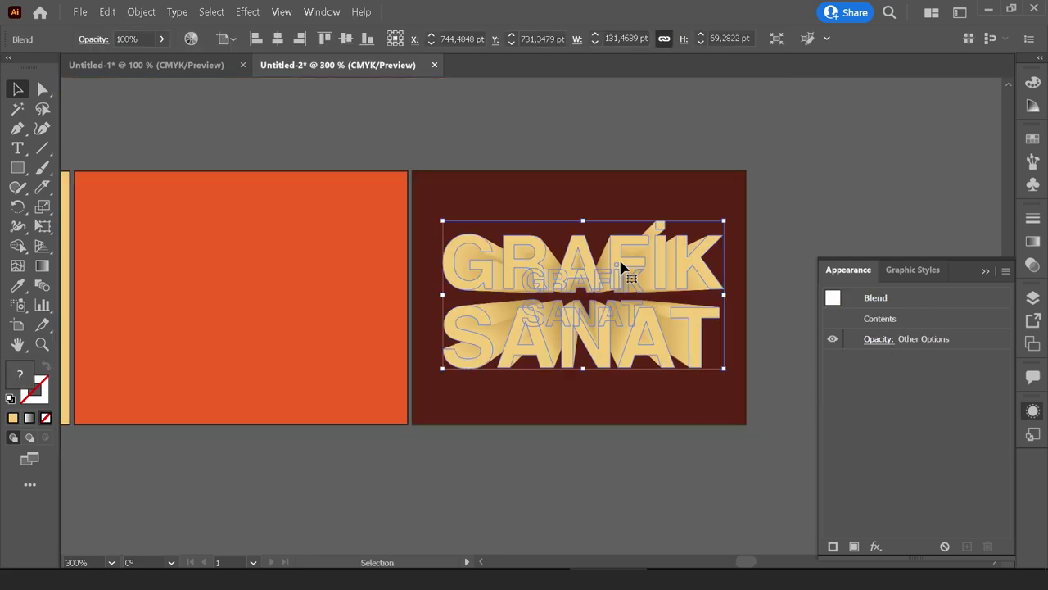
{"action": "mouse_move", "coordinate": [623, 236]}
{"action": "left_mouse_down"}
{"action": "mouse_move", "coordinate": [610, 304]}
{"action": "mouse_move", "coordinate": [409, 243]}
{"action": "left_mouse_up"}
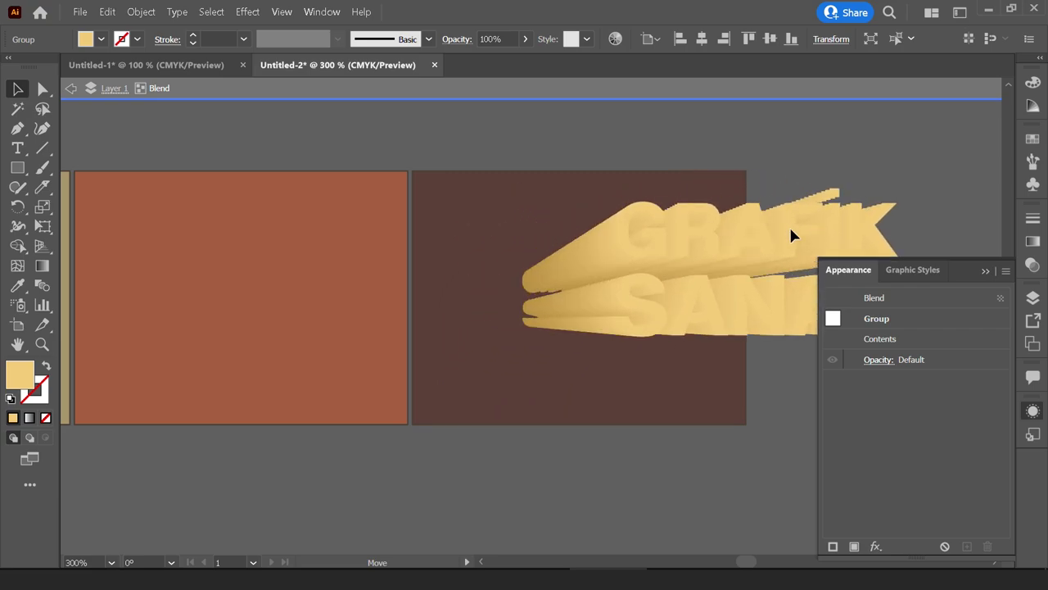
{"action": "key", "text": "ctrl+z"}
{"action": "key", "text": "Escape"}
Expand the GRAFİK SANAT blend into shapes and ungroup the result.
{"action": "right_click", "coordinate": [612, 263]}
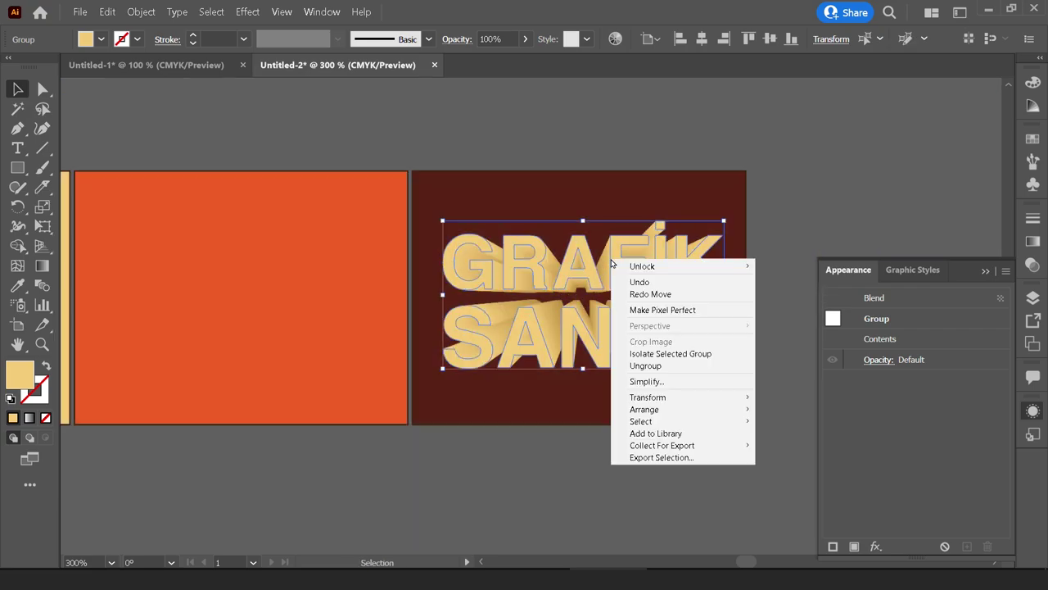
{"action": "left_click", "coordinate": [141, 12]}
{"action": "left_click", "coordinate": [168, 141]}
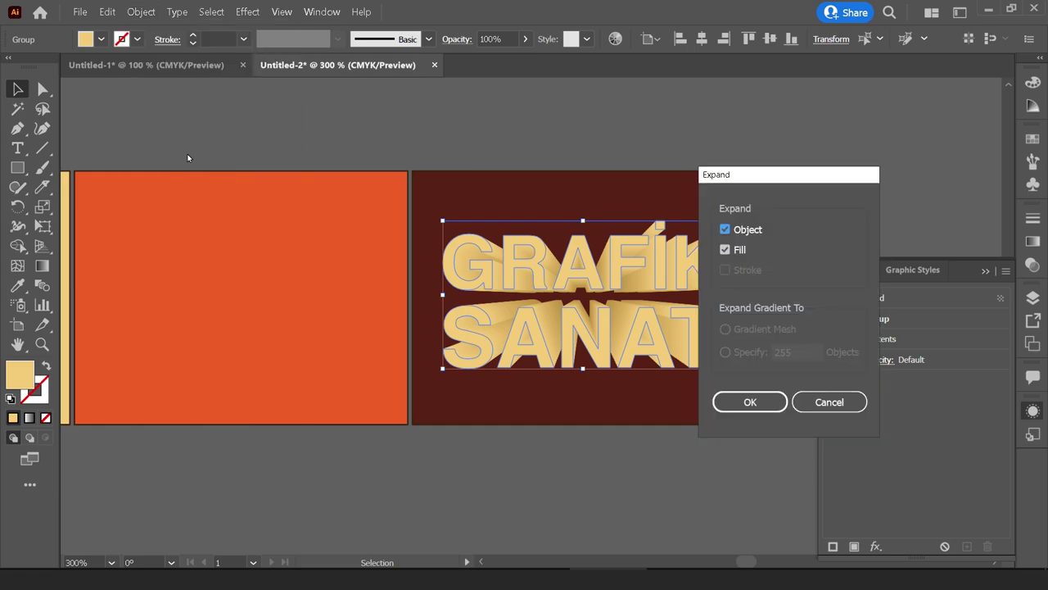
{"action": "left_click", "coordinate": [726, 398]}
{"action": "left_click", "coordinate": [745, 382]}
{"action": "scroll", "coordinate": [670, 313], "scroll_direction": "up", "scroll_amount": 1}
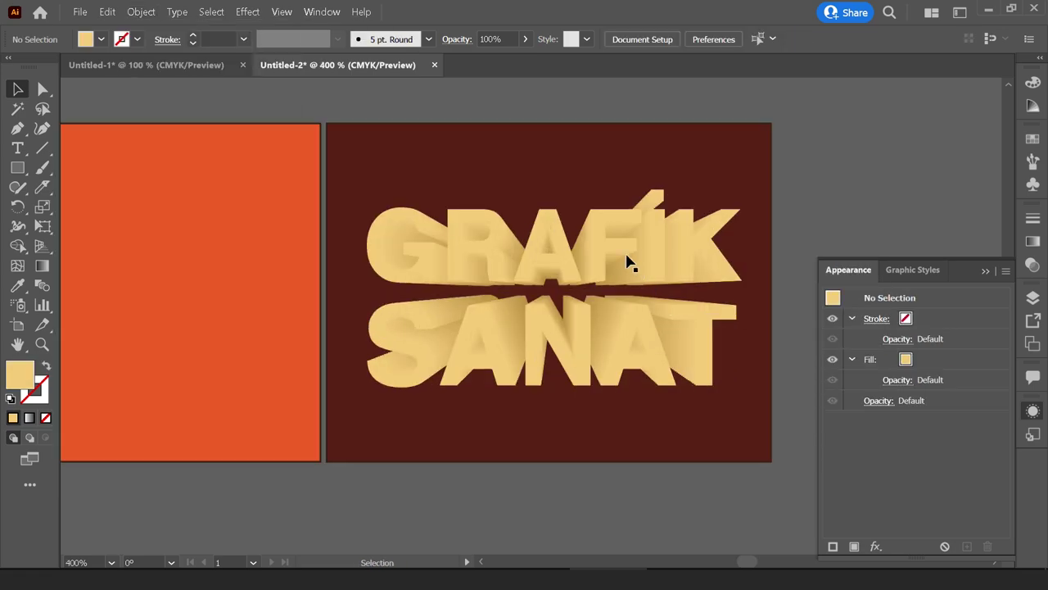
{"action": "left_click", "coordinate": [608, 248]}
{"action": "right_click", "coordinate": [608, 247]}
{"action": "left_click", "coordinate": [665, 344]}
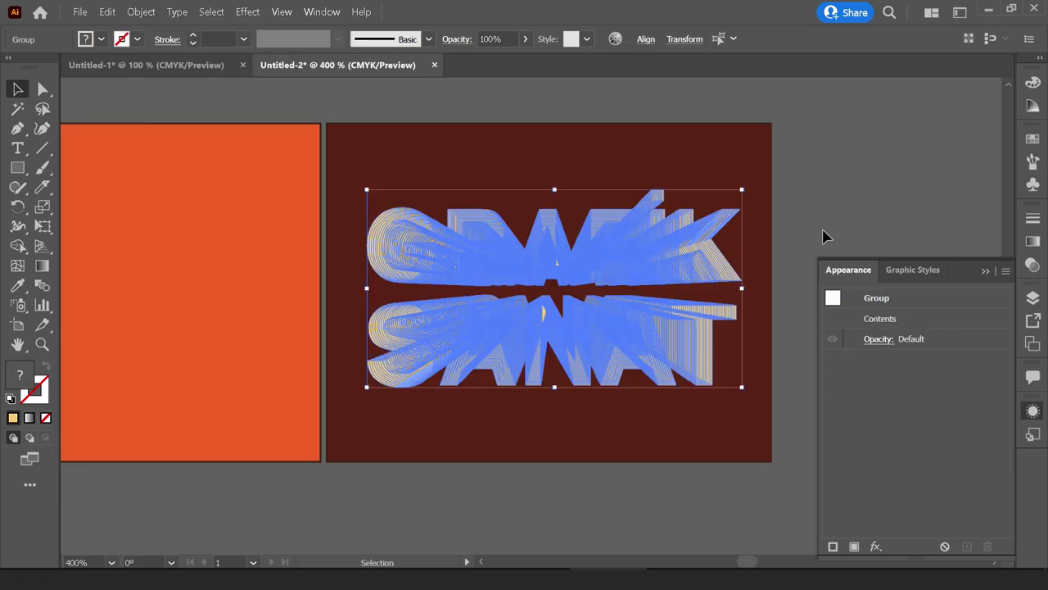
{"action": "left_click", "coordinate": [821, 234]}
Recolour the front letter faces using the Eyedropper.
{"action": "left_click", "coordinate": [606, 264]}
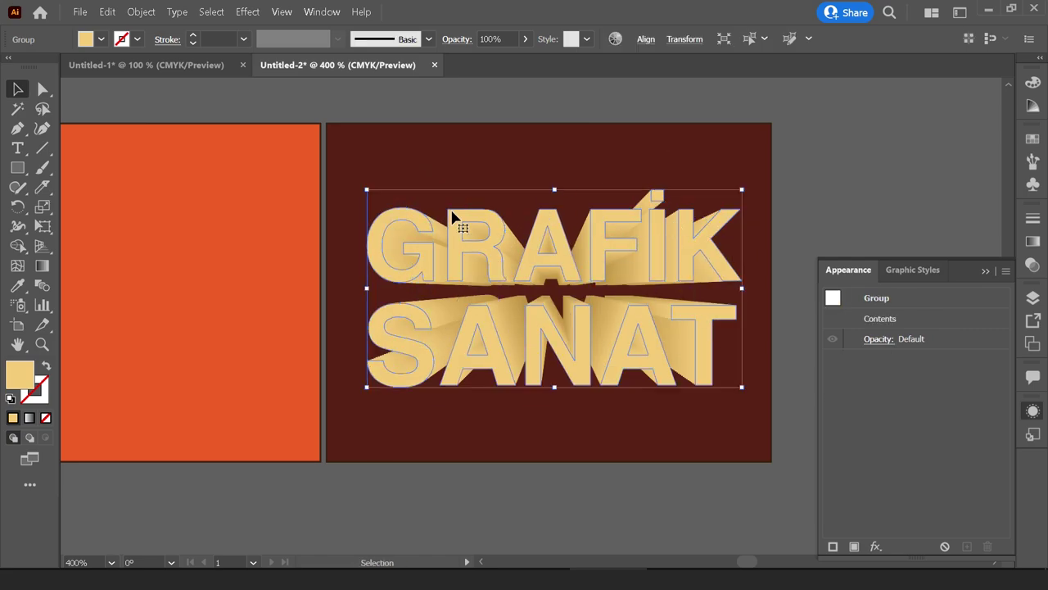
{"action": "left_click", "coordinate": [17, 285]}
{"action": "left_click", "coordinate": [362, 164]}
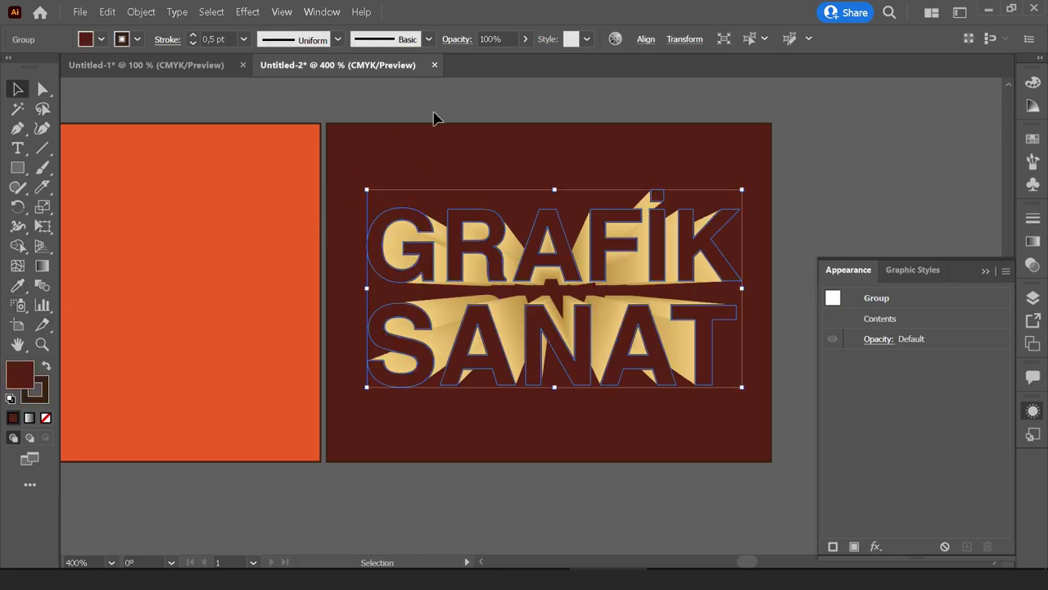
{"action": "key", "text": "ctrl+shift+a"}
{"action": "scroll", "coordinate": [467, 155], "scroll_direction": "down", "scroll_amount": 1}
{"action": "left_click", "coordinate": [553, 286]}
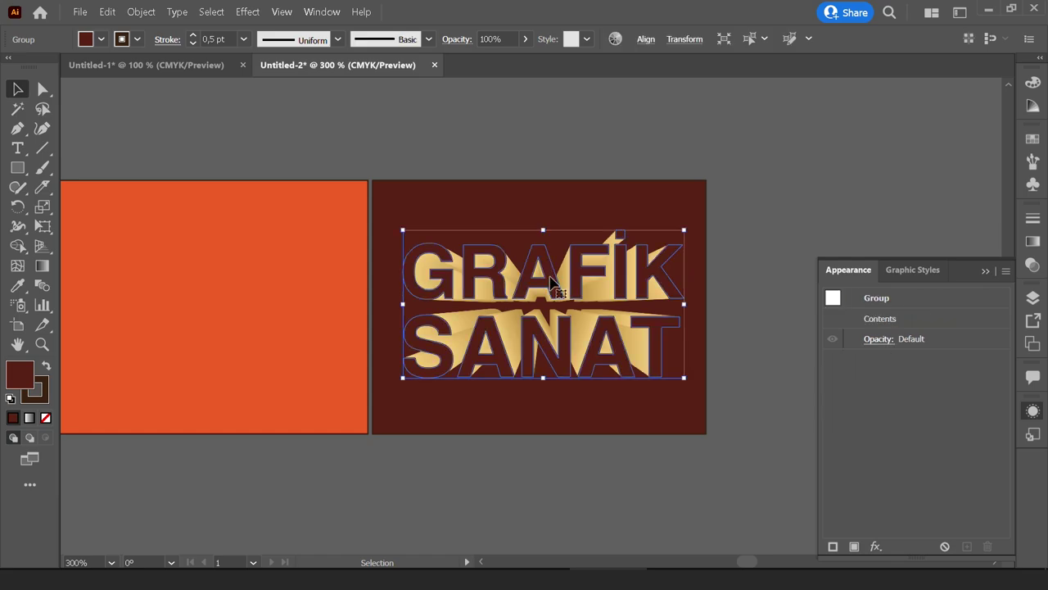
{"action": "left_click", "coordinate": [18, 285]}
Fill the GRAFİK SANAT letters with a lighter cream, #F9DAA2.
{"action": "left_click", "coordinate": [458, 321]}
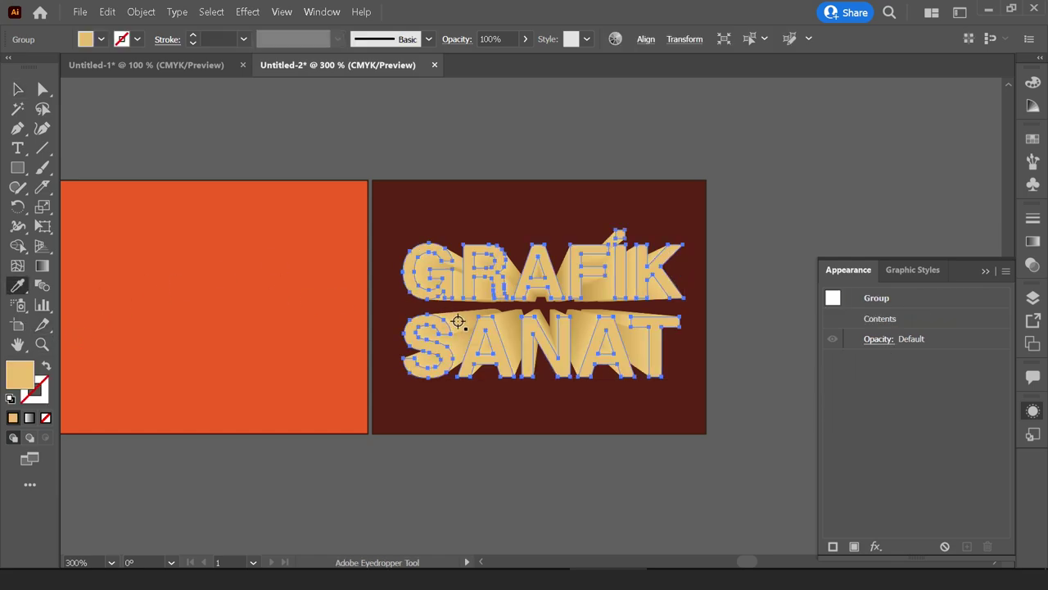
{"action": "key", "text": "v"}
{"action": "double_click", "coordinate": [20, 376]}
{"action": "left_click_drag", "start_coordinate": [628, 319], "coordinate": [593, 302]}
{"action": "left_click", "coordinate": [907, 305]}
{"action": "left_click", "coordinate": [760, 219]}
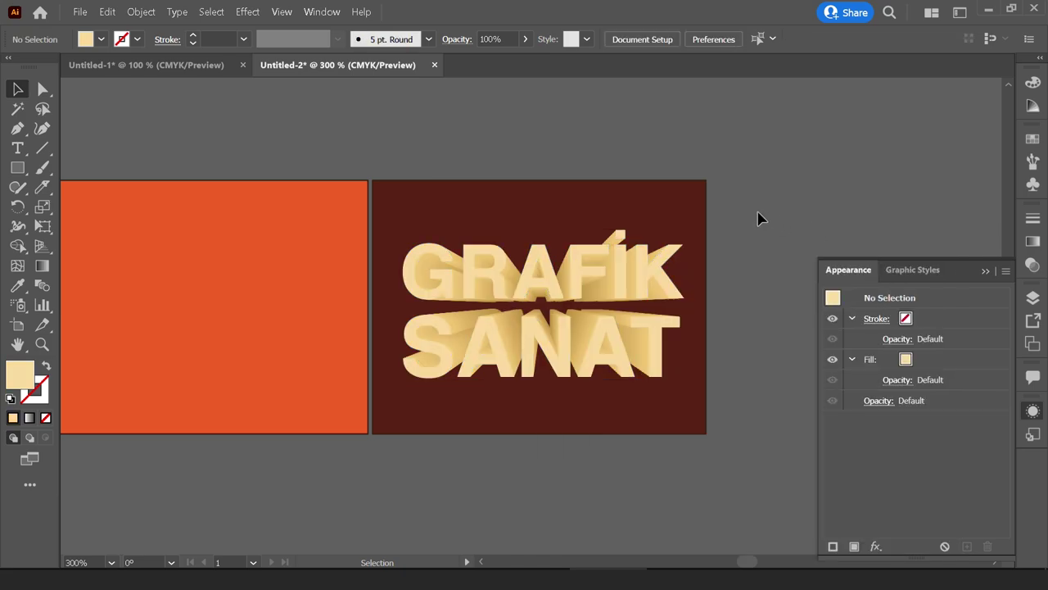
Outline the GRAFİK SANAT letters in dark brown at 0.25 pt.
{"action": "scroll", "coordinate": [758, 218], "scroll_direction": "down", "scroll_amount": 2}
{"action": "scroll", "coordinate": [747, 261], "scroll_direction": "up", "scroll_amount": 2}
{"action": "scroll", "coordinate": [713, 262], "scroll_direction": "up", "scroll_amount": 1}
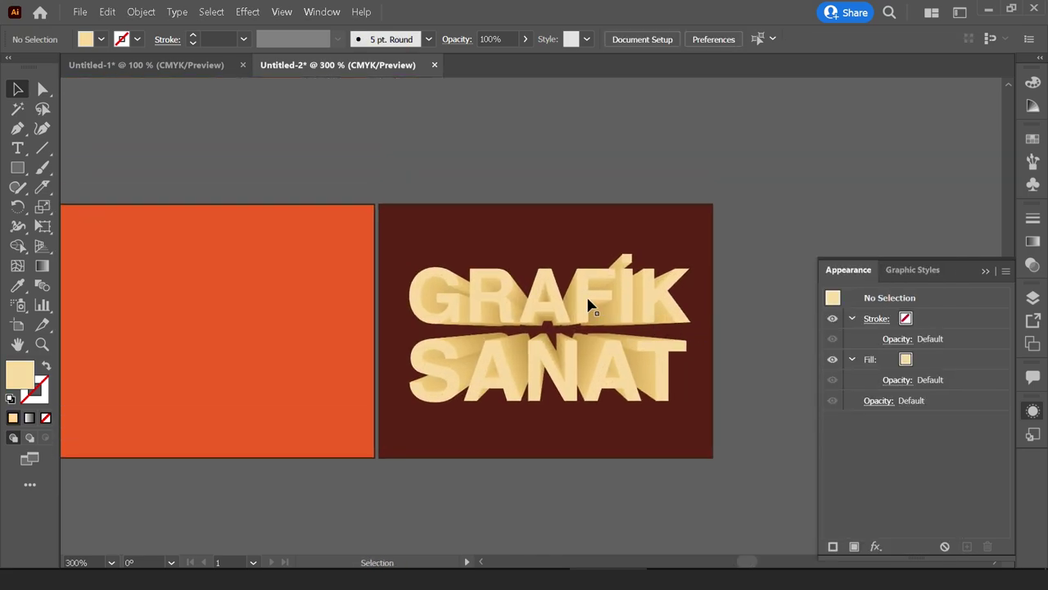
{"action": "left_click", "coordinate": [516, 260]}
{"action": "left_click", "coordinate": [138, 39]}
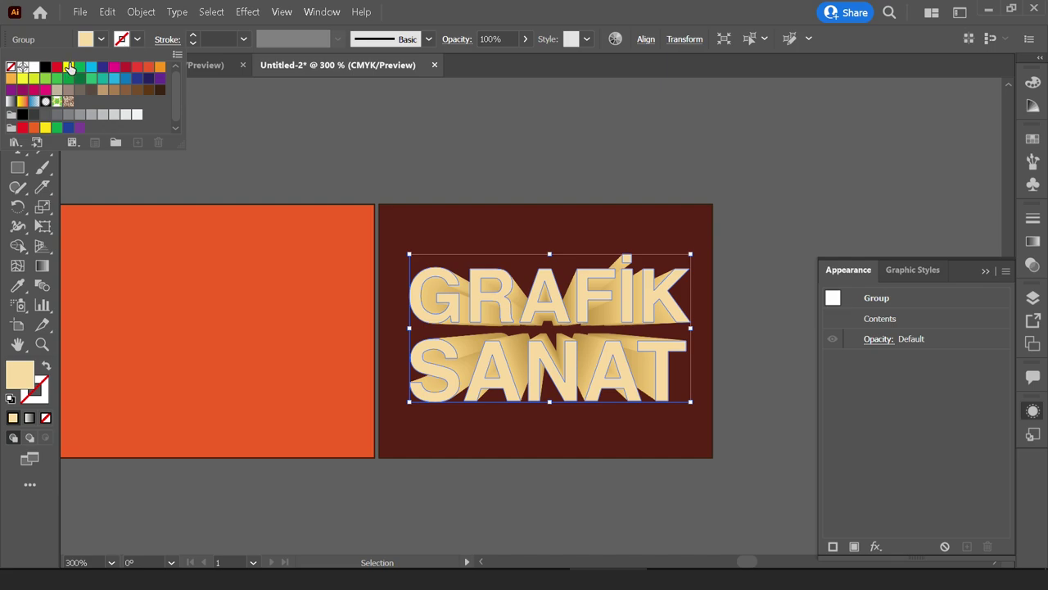
{"action": "left_click", "coordinate": [160, 90]}
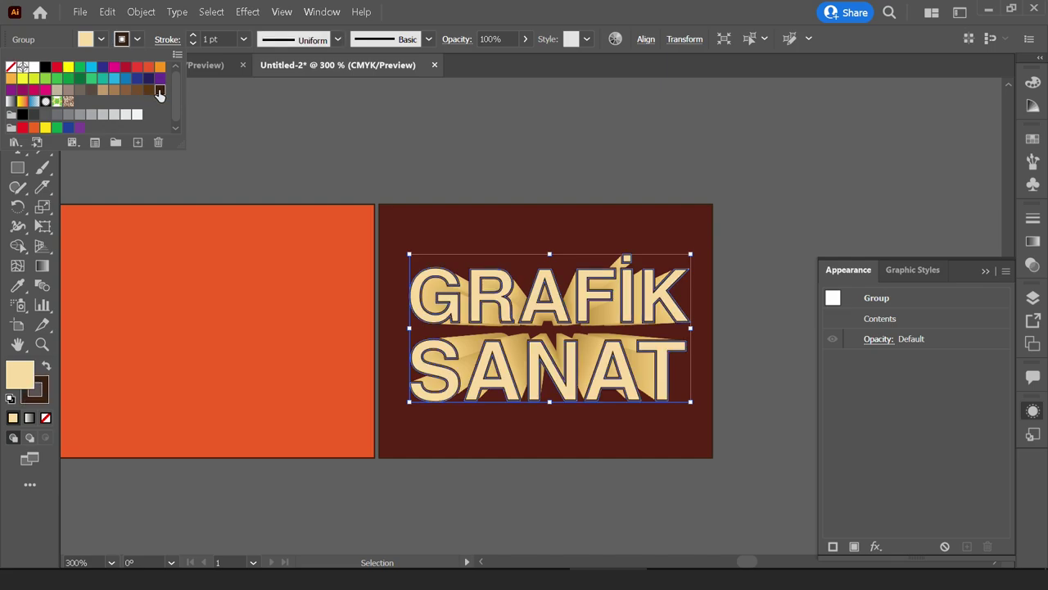
{"action": "left_click", "coordinate": [244, 39]}
{"action": "left_click", "coordinate": [244, 39]}
{"action": "left_click", "coordinate": [259, 54]}
{"action": "left_click", "coordinate": [462, 134]}
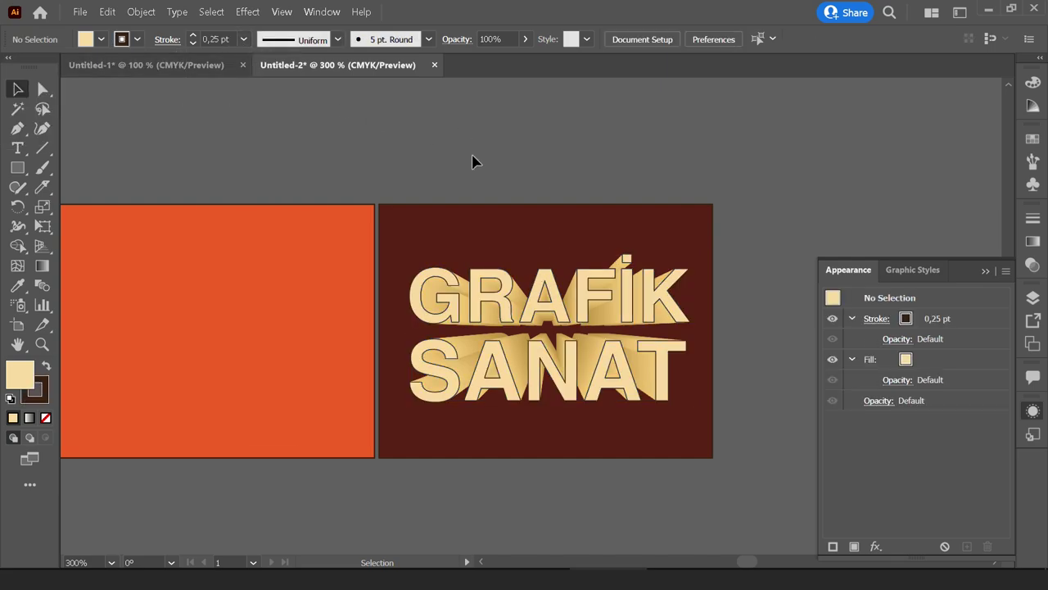
Reduce the letters' outline weight to 0.05 pt.
{"action": "key", "text": "ctrl+plus"}
{"action": "left_click", "coordinate": [552, 290]}
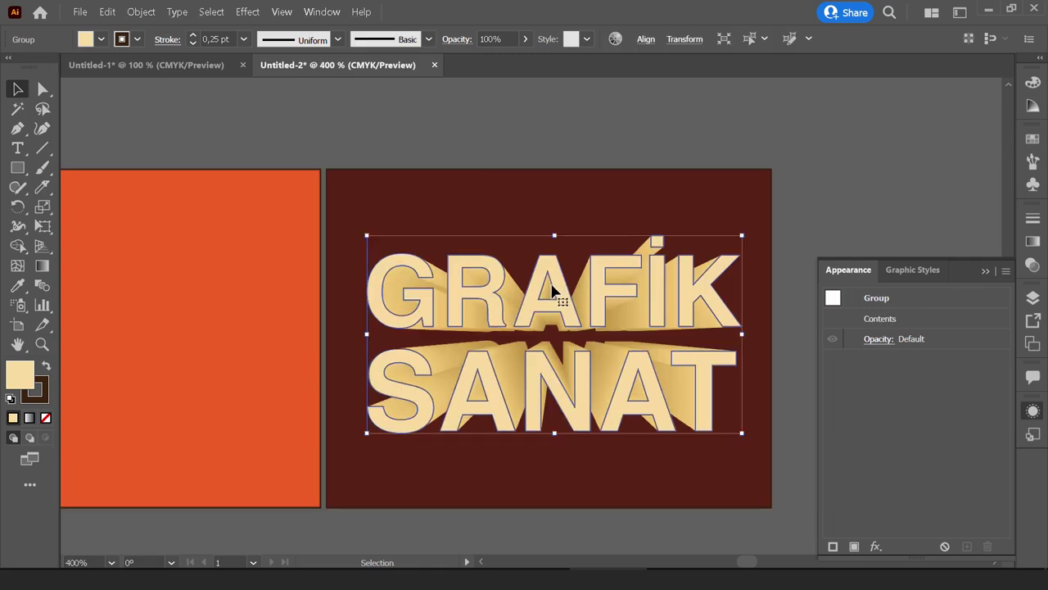
{"action": "left_click", "coordinate": [218, 40]}
{"action": "type", "text": "0"}
{"action": "key", "text": "Return"}
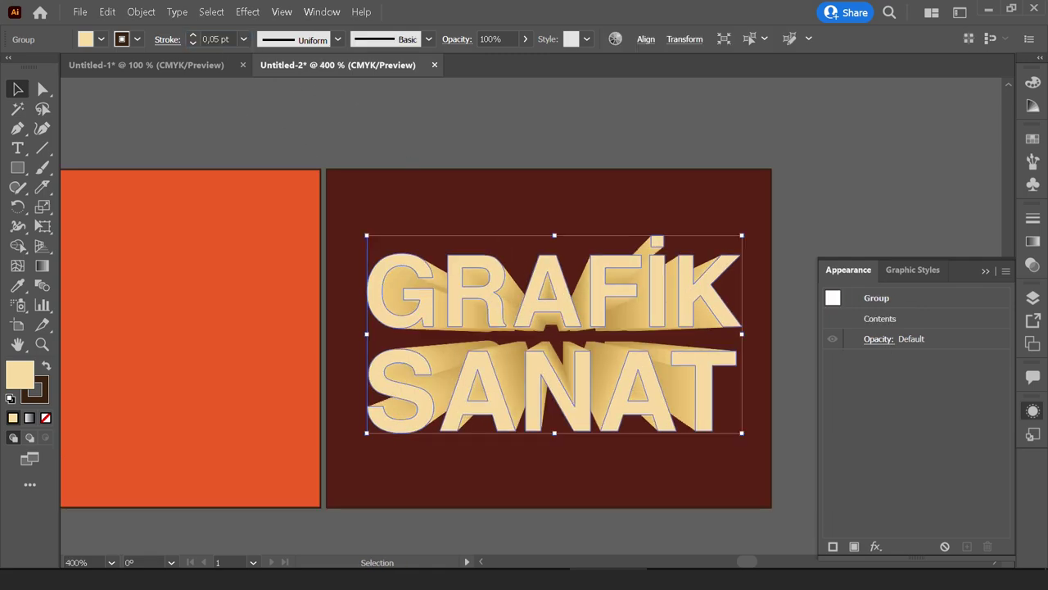
{"action": "left_click", "coordinate": [487, 141]}
Select the finished GRAFİK SANAT artwork and return to Untitled-2.
{"action": "scroll", "coordinate": [492, 142], "scroll_direction": "down", "scroll_amount": 2}
{"action": "left_click_drag", "start_coordinate": [530, 205], "coordinate": [628, 322]}
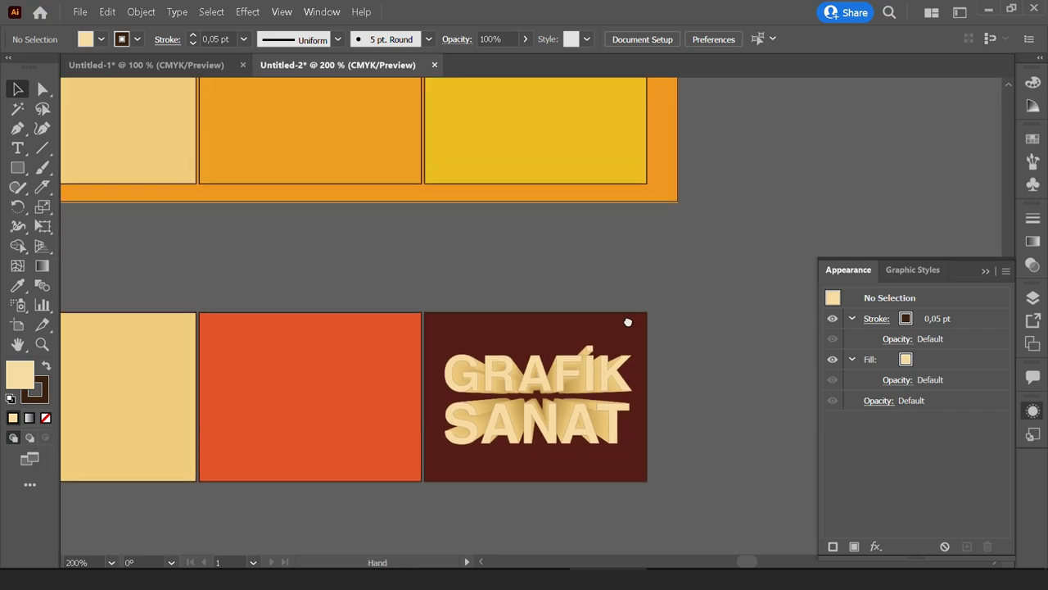
{"action": "left_click", "coordinate": [469, 447]}
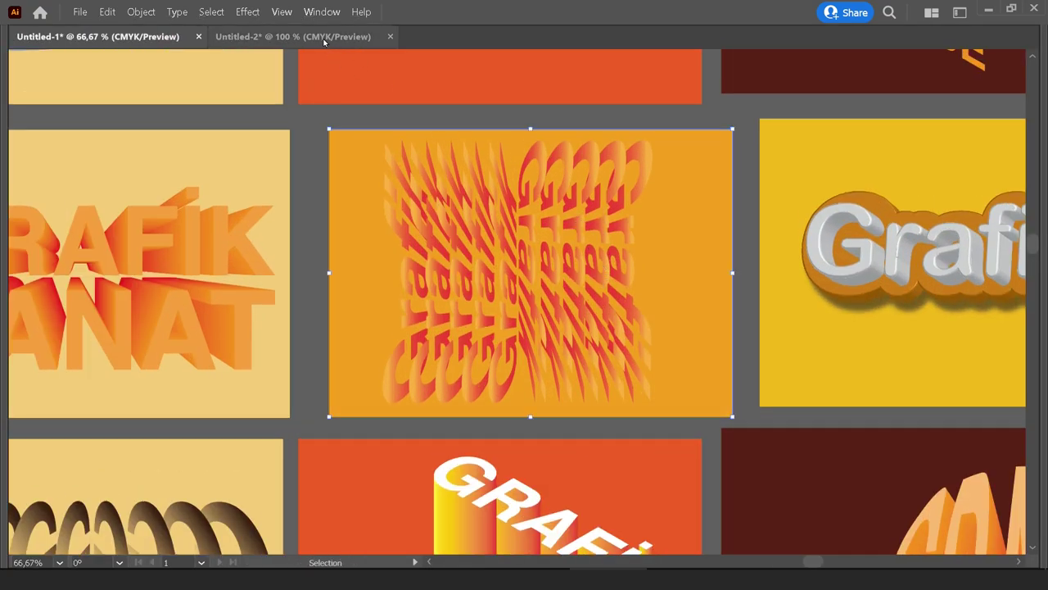
{"action": "left_click", "coordinate": [324, 37]}
{"action": "scroll", "coordinate": [437, 122], "scroll_direction": "down", "scroll_amount": 3}
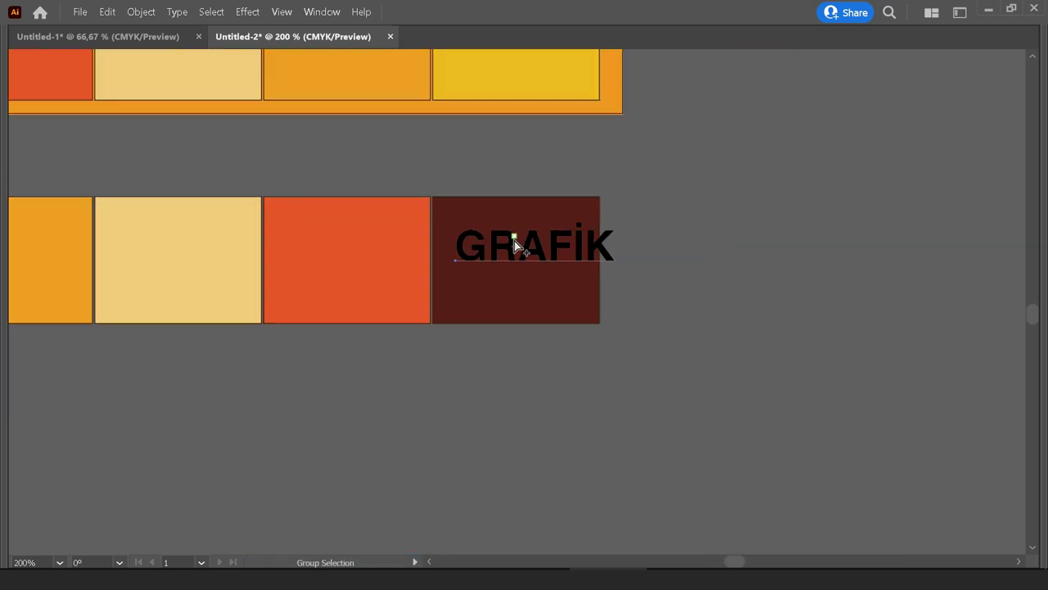
Colour the black GRAFİK on the lower dark red tile cream.
{"action": "left_click", "coordinate": [514, 240]}
{"action": "key", "text": "ctrl+1"}
{"action": "key", "text": "Tab"}
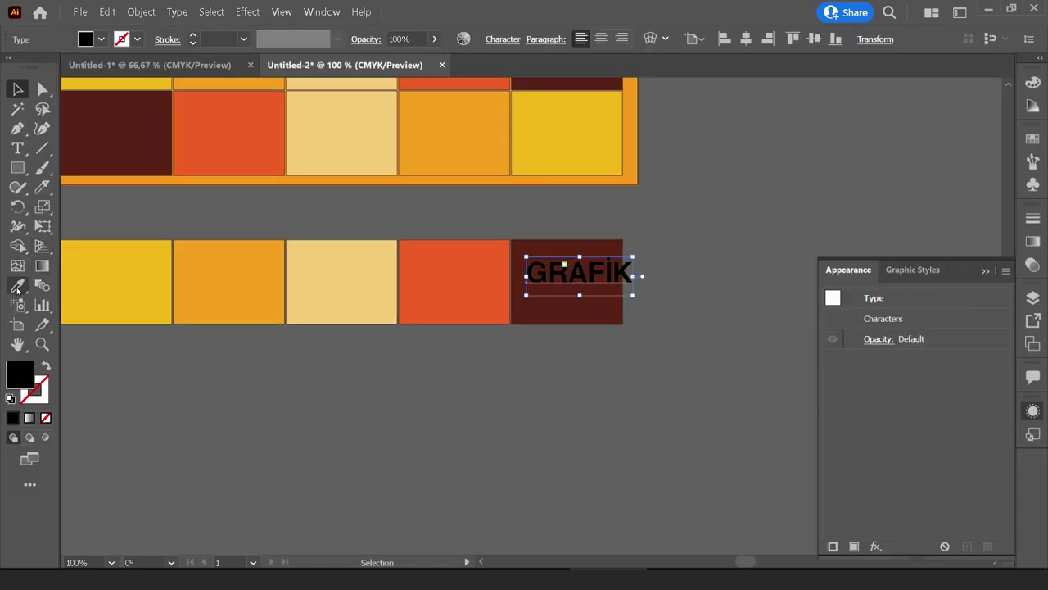
{"action": "left_click_drag", "start_coordinate": [257, 172], "coordinate": [307, 264]}
{"action": "left_click", "coordinate": [414, 228]}
{"action": "key", "text": "v"}
{"action": "scroll", "coordinate": [662, 385], "scroll_direction": "up", "scroll_amount": 3}
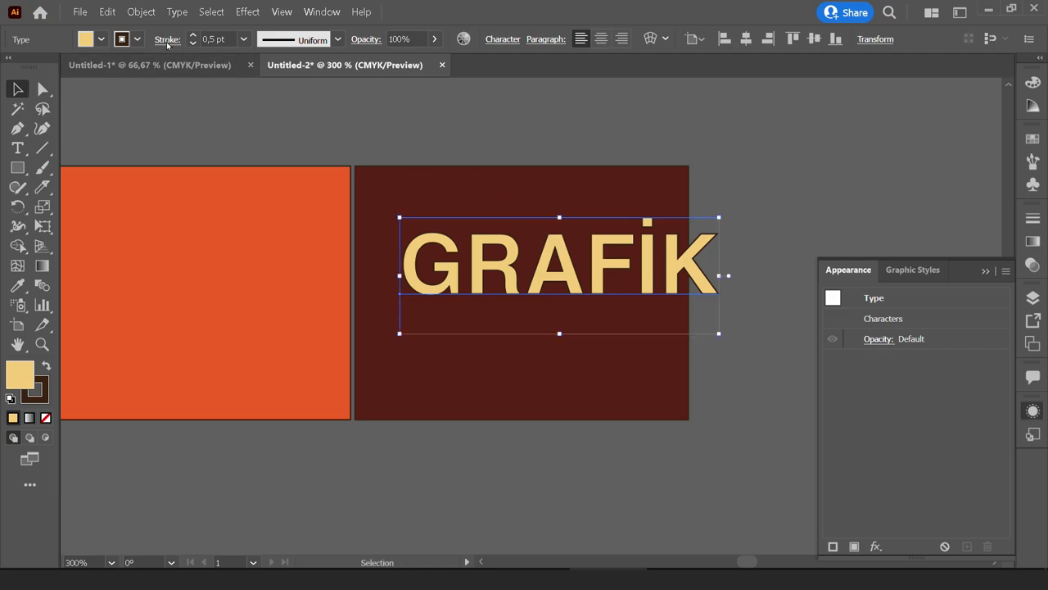
Change GRAFİK's outline and rotate it 90° counter-clockwise to read vertically.
{"action": "left_click", "coordinate": [129, 40]}
{"action": "left_click", "coordinate": [8, 68]}
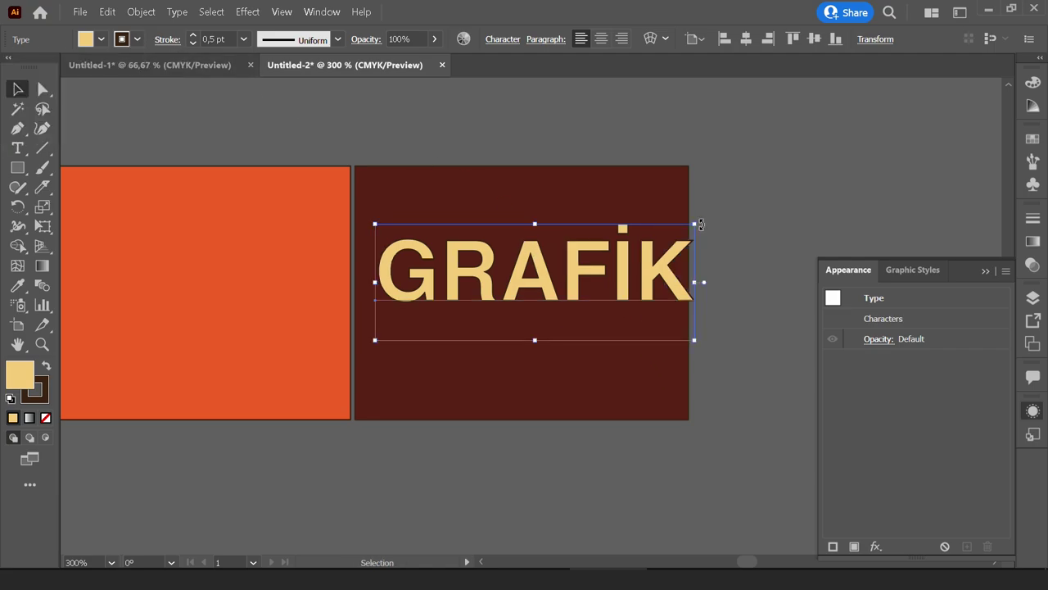
{"action": "left_click_drag", "start_coordinate": [725, 272], "coordinate": [547, 144]}
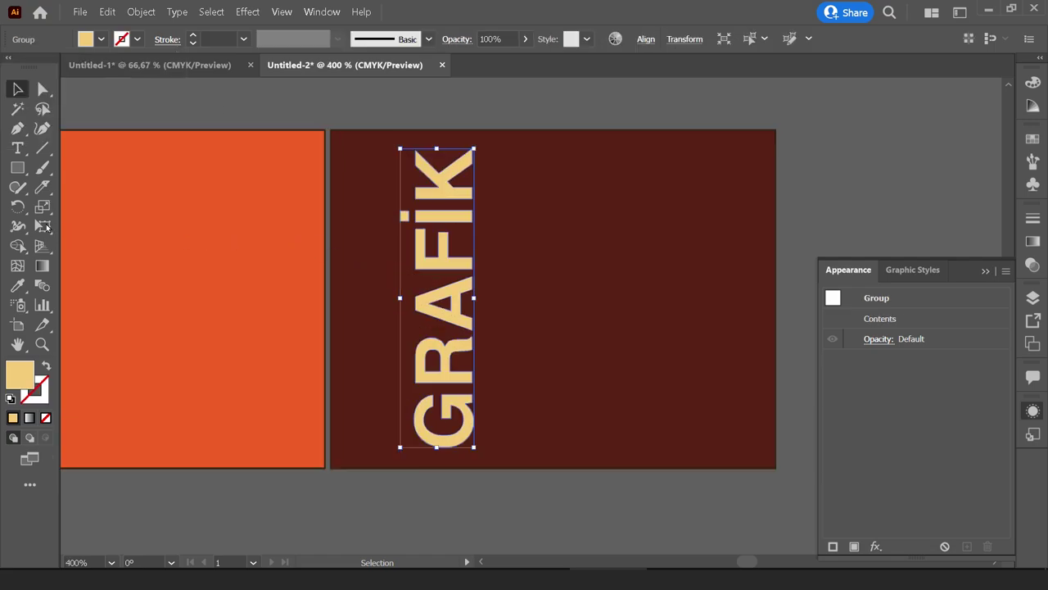
{"action": "left_click", "coordinate": [44, 226]}
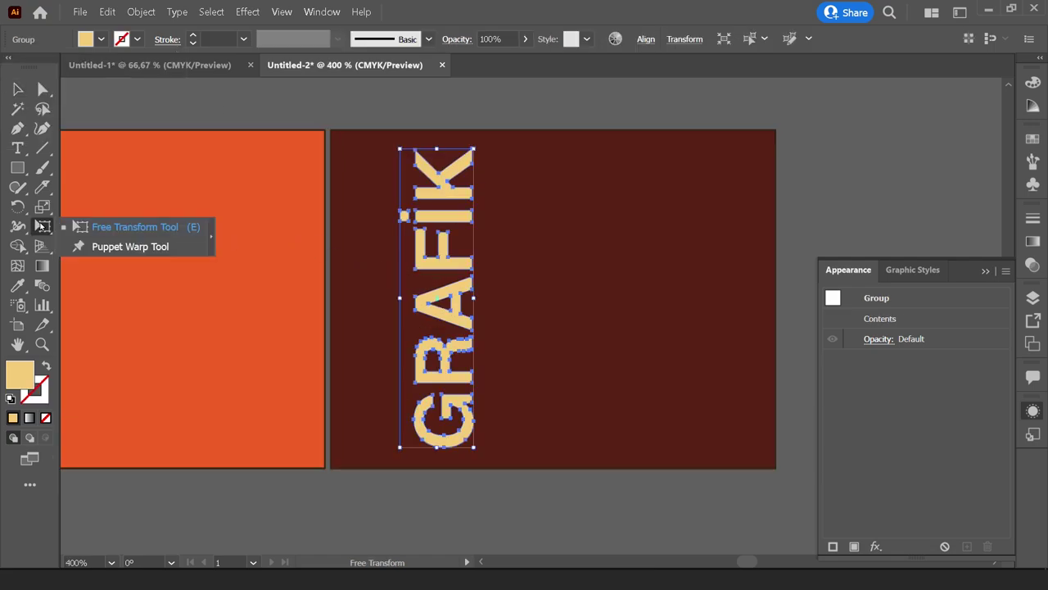
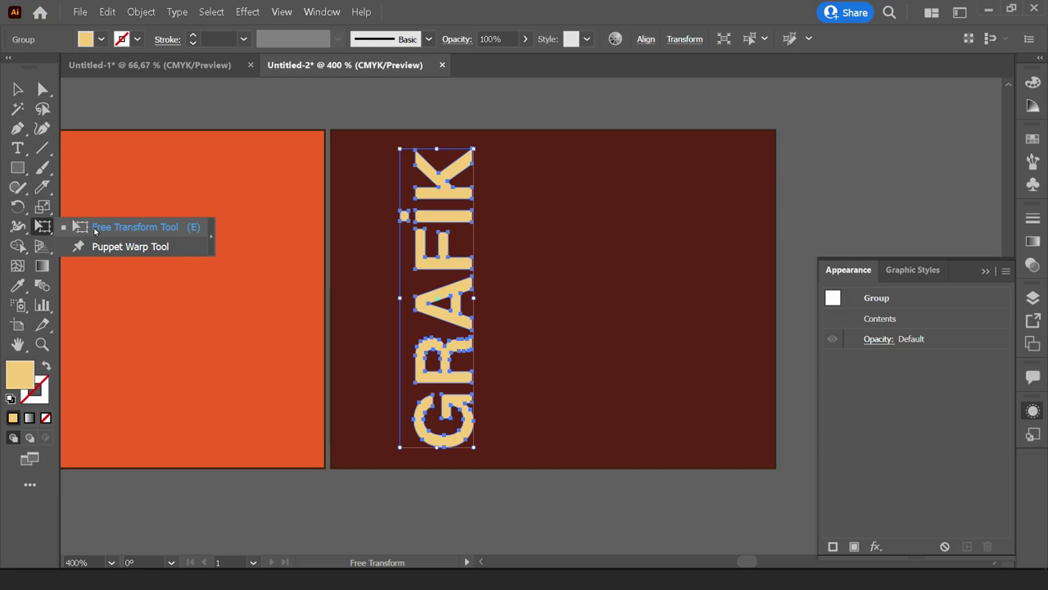
Warp the vertical GRAFIK lettering with Free Transform distort for a perspective effect.
{"action": "left_click", "coordinate": [94, 229]}
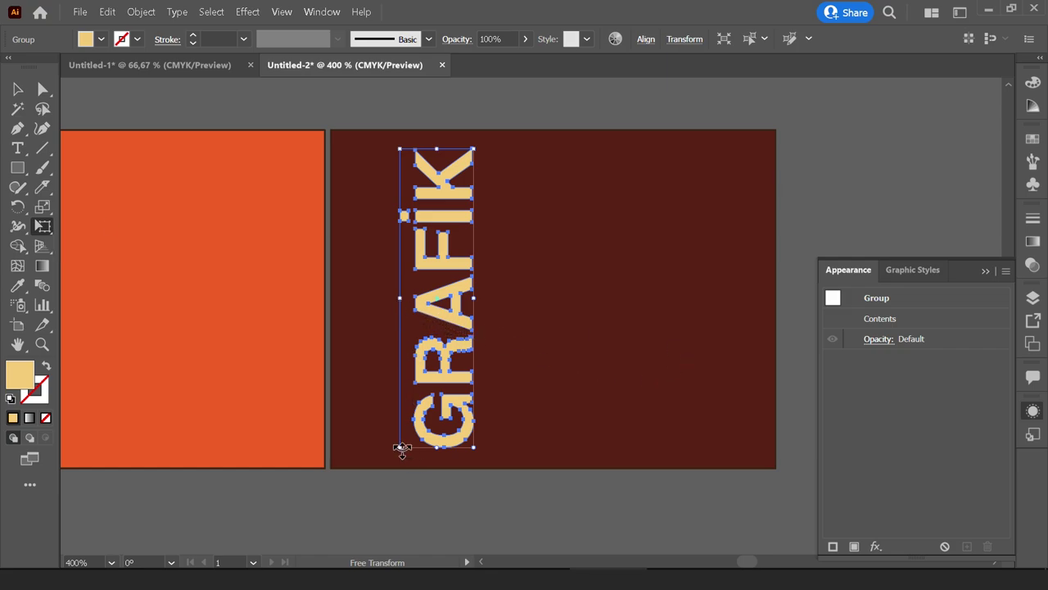
{"action": "scroll", "coordinate": [402, 449], "scroll_direction": "down", "scroll_amount": 1, "text": "alt"}
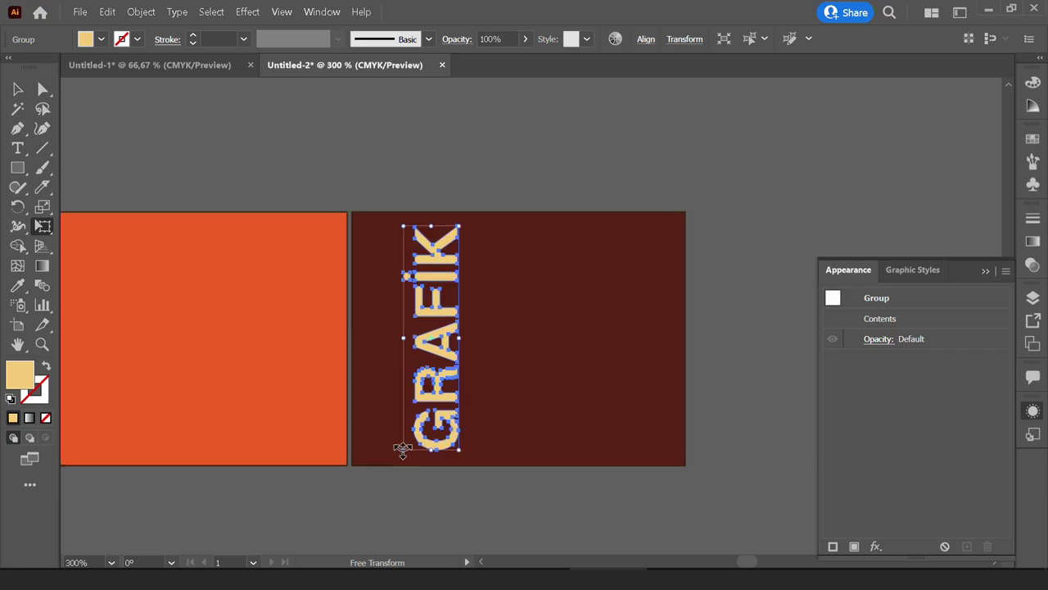
{"action": "left_click_drag", "start_coordinate": [403, 451], "coordinate": [388, 496]}
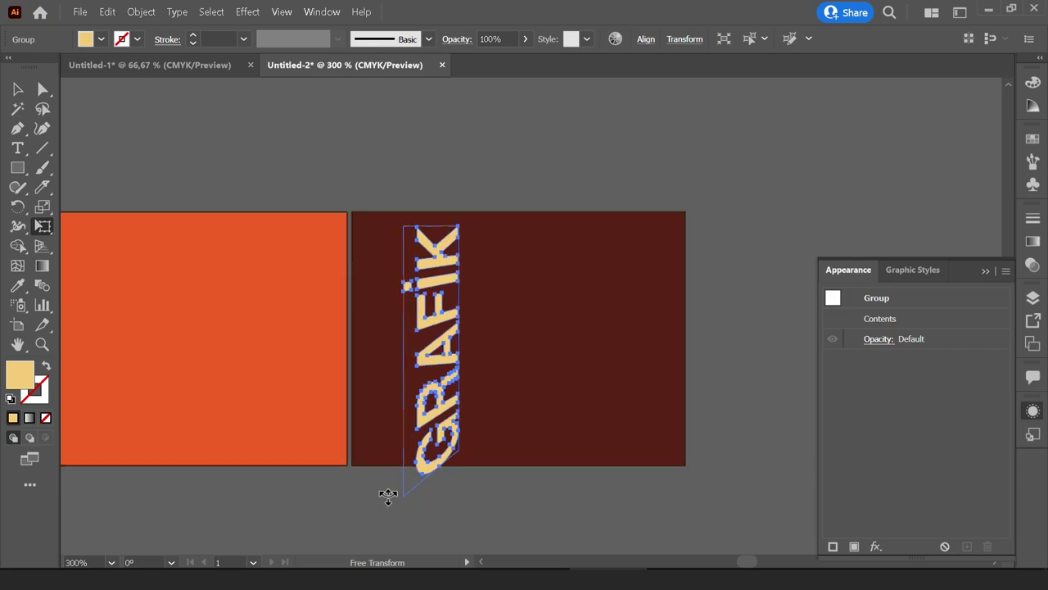
{"action": "mouse_move", "coordinate": [388, 497]}
{"action": "left_mouse_down"}
{"action": "mouse_move", "coordinate": [372, 552]}
{"action": "mouse_move", "coordinate": [386, 425]}
{"action": "left_mouse_up"}
{"action": "key", "text": "ctrl+z"}
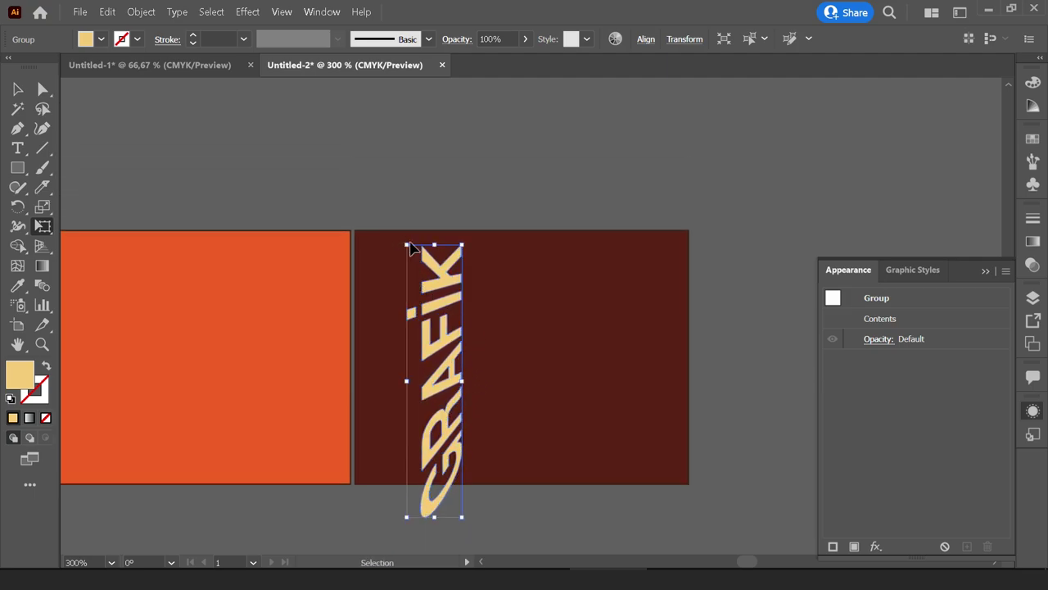
{"action": "left_click_drag", "start_coordinate": [409, 244], "coordinate": [404, 200]}
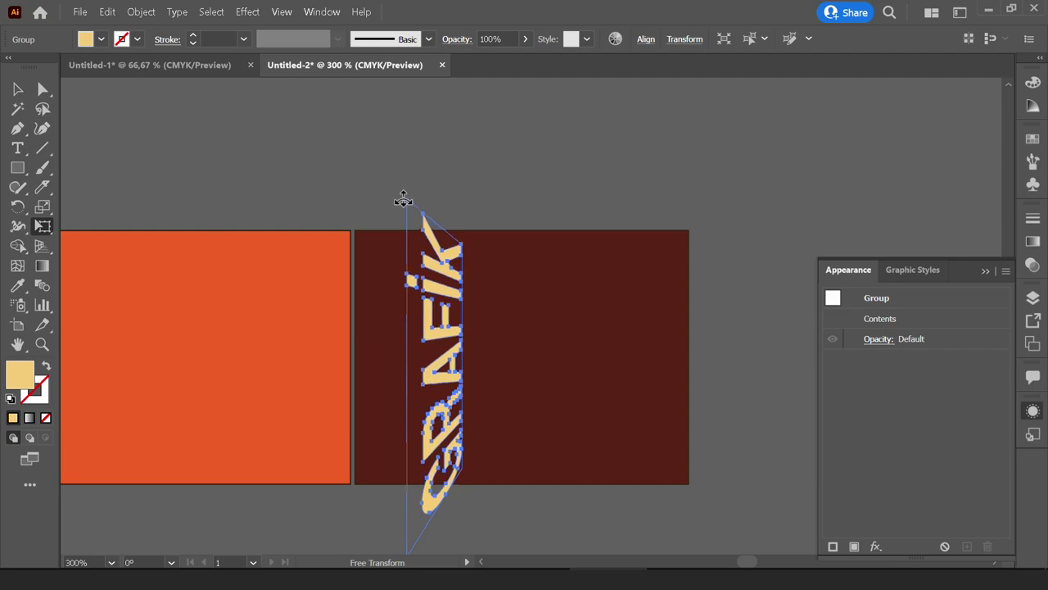
{"action": "key", "text": "v"}
{"action": "key", "text": "ctrl+shift+a"}
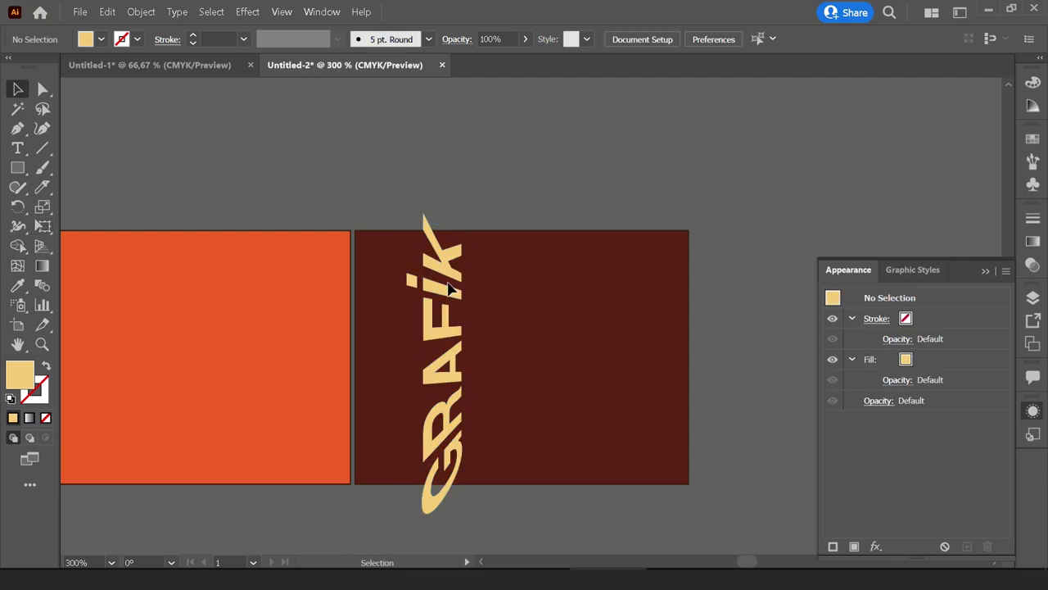
{"action": "left_click", "coordinate": [460, 246]}
{"action": "key", "text": "ctrl+z"}
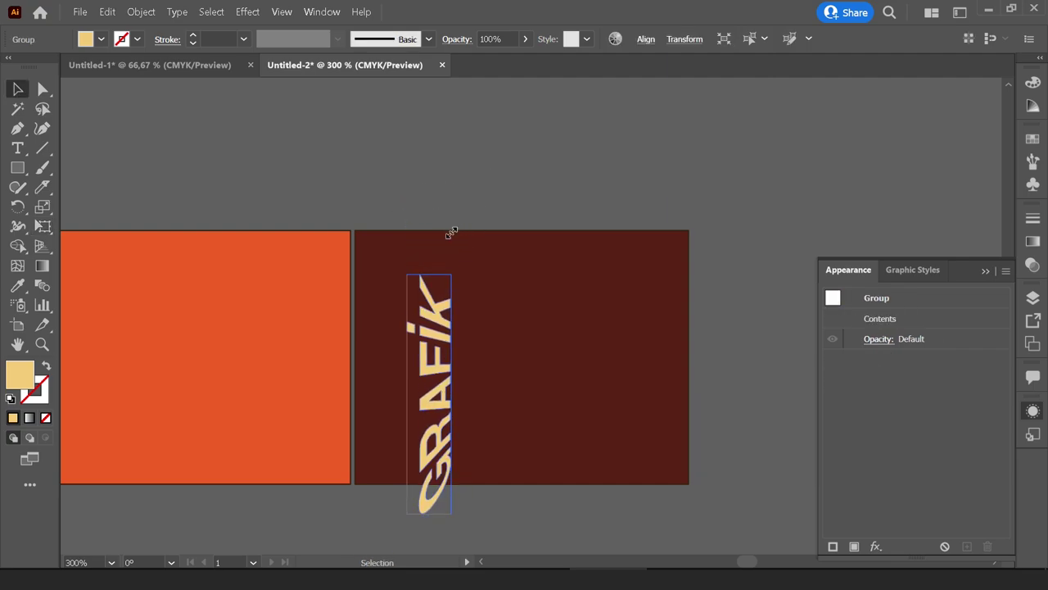
Alt-drag a GRAFIK copy to the right, squeeze it thin and skewed, then select both versions.
{"action": "mouse_move", "coordinate": [426, 332]}
{"action": "left_mouse_down"}
{"action": "mouse_move", "coordinate": [389, 280]}
{"action": "mouse_move", "coordinate": [449, 291]}
{"action": "left_mouse_up"}
{"action": "key", "text": "ctrl+plus"}
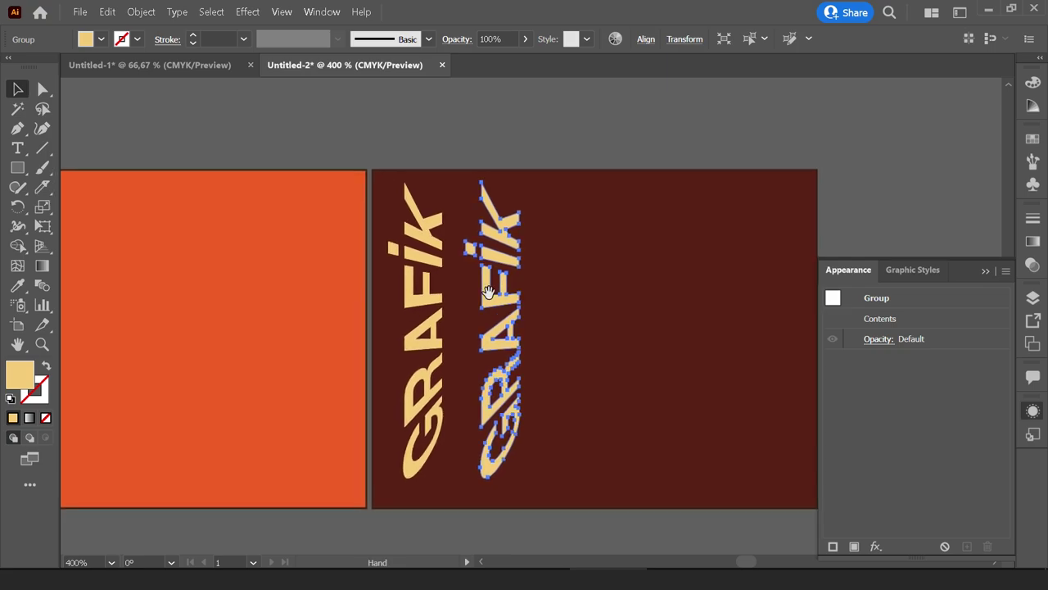
{"action": "key", "text": "e"}
{"action": "mouse_move", "coordinate": [474, 358]}
{"action": "left_mouse_down"}
{"action": "mouse_move", "coordinate": [465, 328]}
{"action": "mouse_move", "coordinate": [475, 343]}
{"action": "mouse_move", "coordinate": [499, 343]}
{"action": "left_mouse_up"}
{"action": "key", "text": "v"}
{"action": "left_click", "coordinate": [579, 330]}
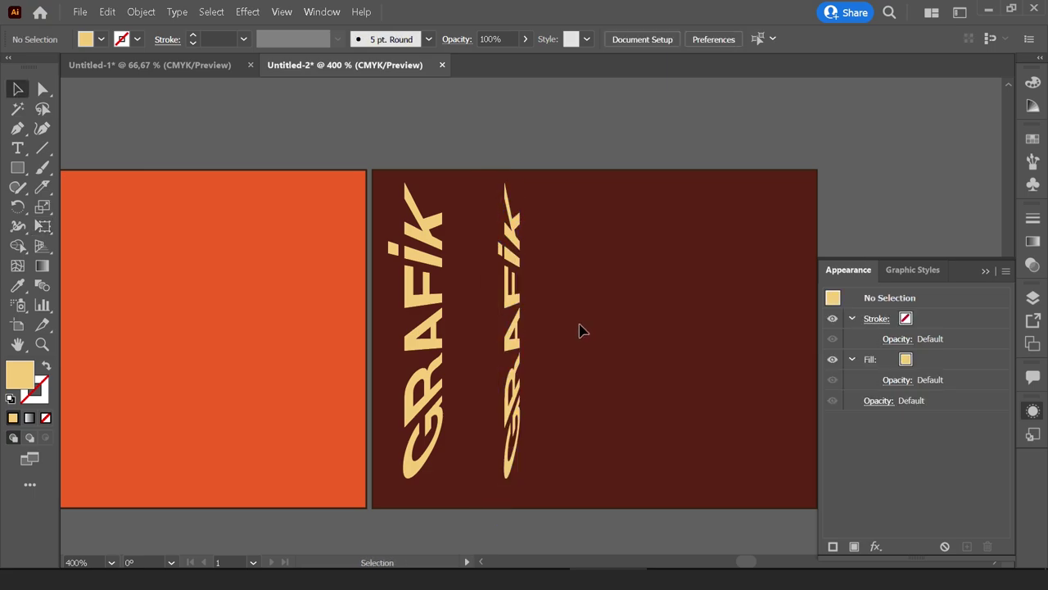
{"action": "left_click", "coordinate": [506, 336]}
{"action": "left_click", "coordinate": [435, 303], "text": "shift"}
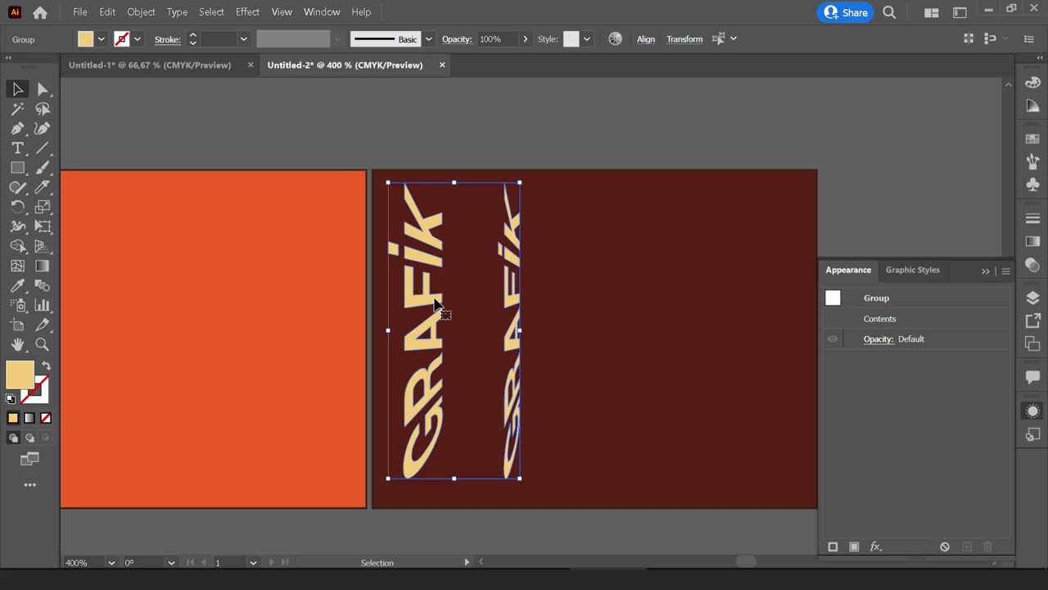
Blend the two GRAFIK versions and pull the spine's end anchor inward to tighten the steps.
{"action": "left_click", "coordinate": [141, 13]}
{"action": "mouse_move", "coordinate": [151, 322]}
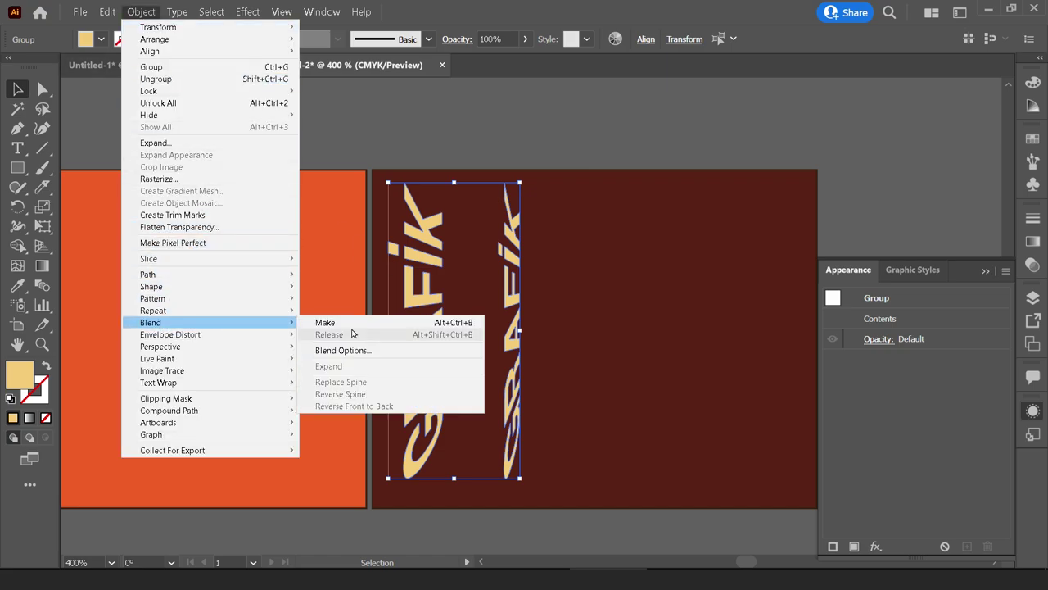
{"action": "left_click", "coordinate": [347, 322]}
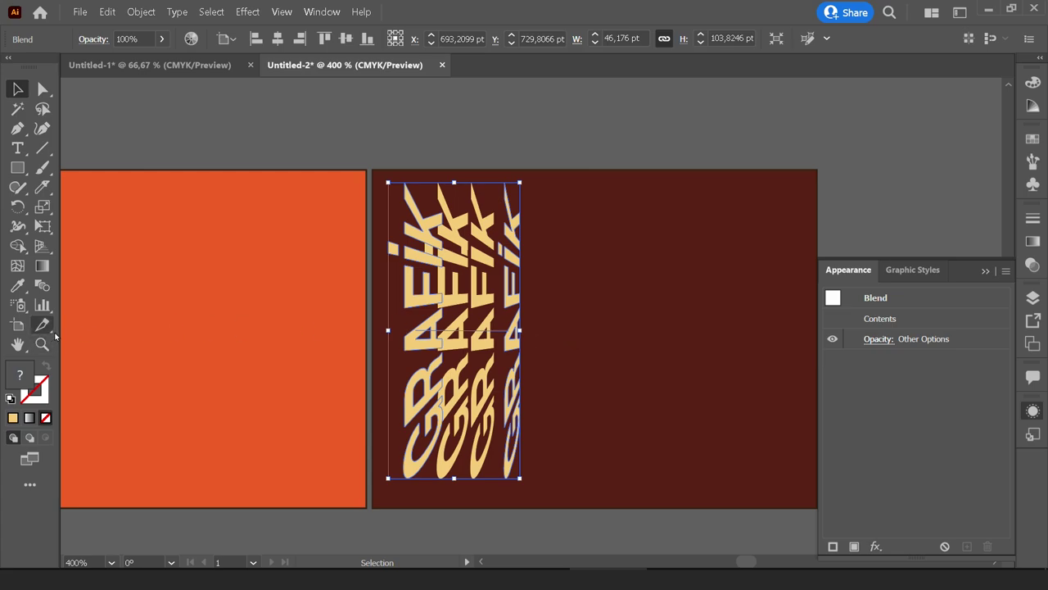
{"action": "left_click", "coordinate": [43, 88]}
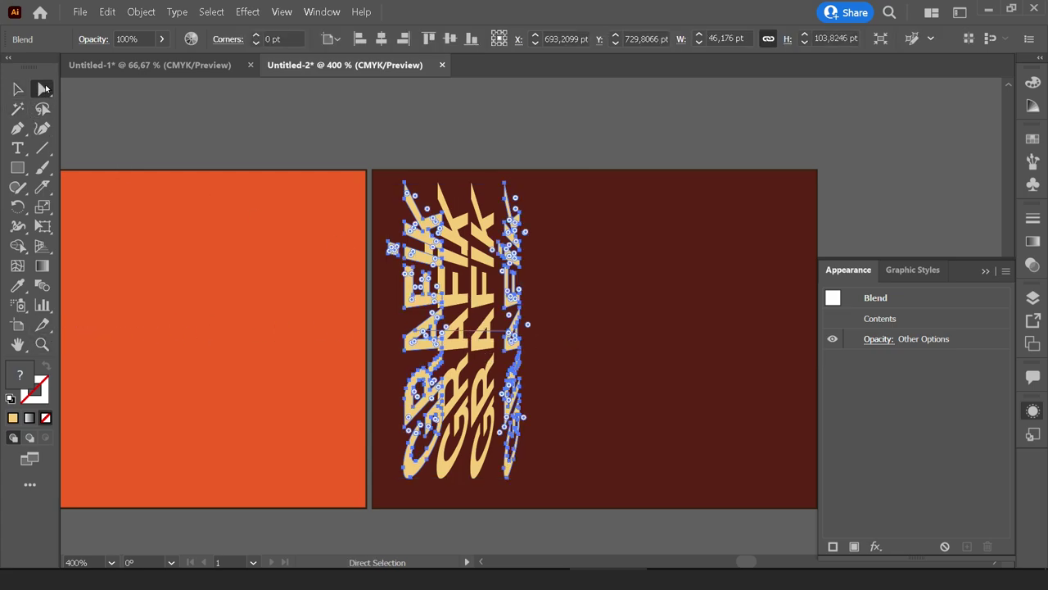
{"action": "scroll", "coordinate": [509, 338], "scroll_direction": "up", "scroll_amount": 3}
{"action": "left_click", "coordinate": [510, 309]}
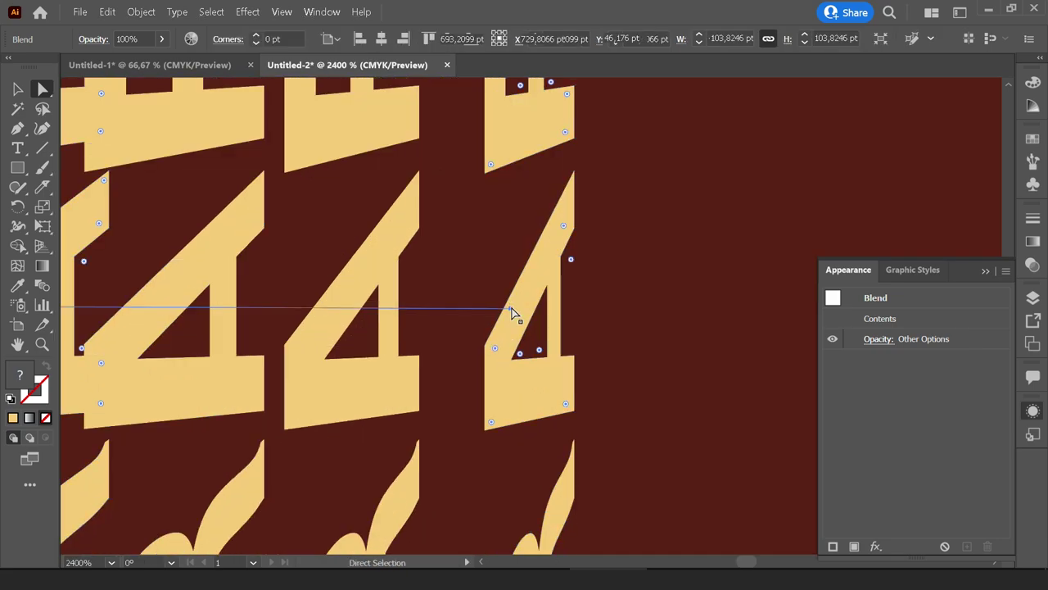
{"action": "scroll", "coordinate": [516, 312], "scroll_direction": "down", "scroll_amount": 1}
{"action": "left_click_drag", "start_coordinate": [509, 297], "coordinate": [482, 298]}
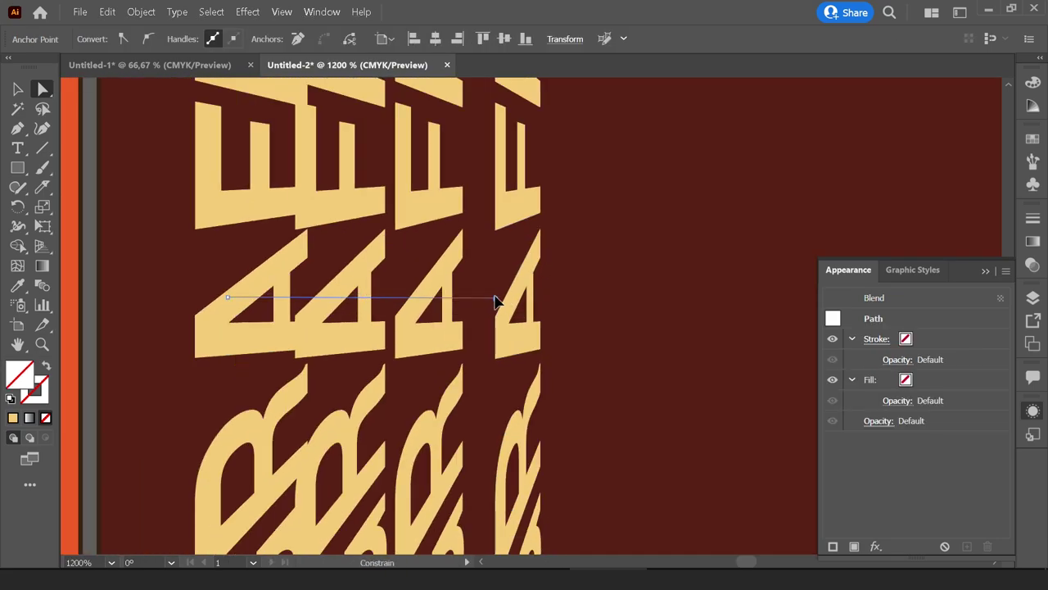
{"action": "scroll", "coordinate": [482, 301], "scroll_direction": "down", "scroll_amount": 1}
{"action": "key", "text": "v"}
{"action": "left_click", "coordinate": [535, 295]}
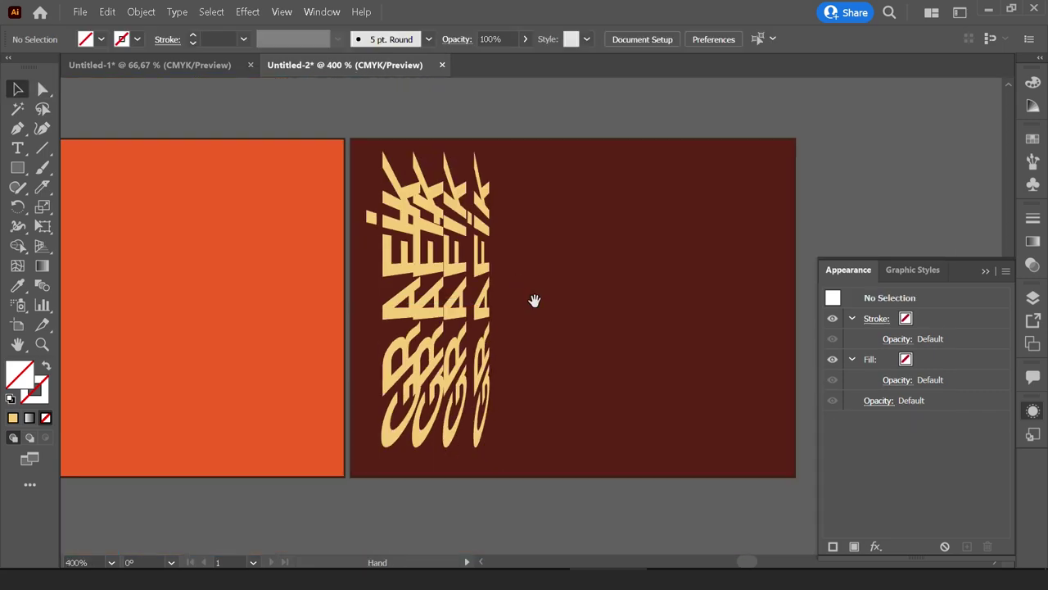
{"action": "left_click_drag", "start_coordinate": [533, 299], "coordinate": [417, 317]}
Expand the GRAFIK blend into a plain group of shapes.
{"action": "left_click", "coordinate": [395, 333]}
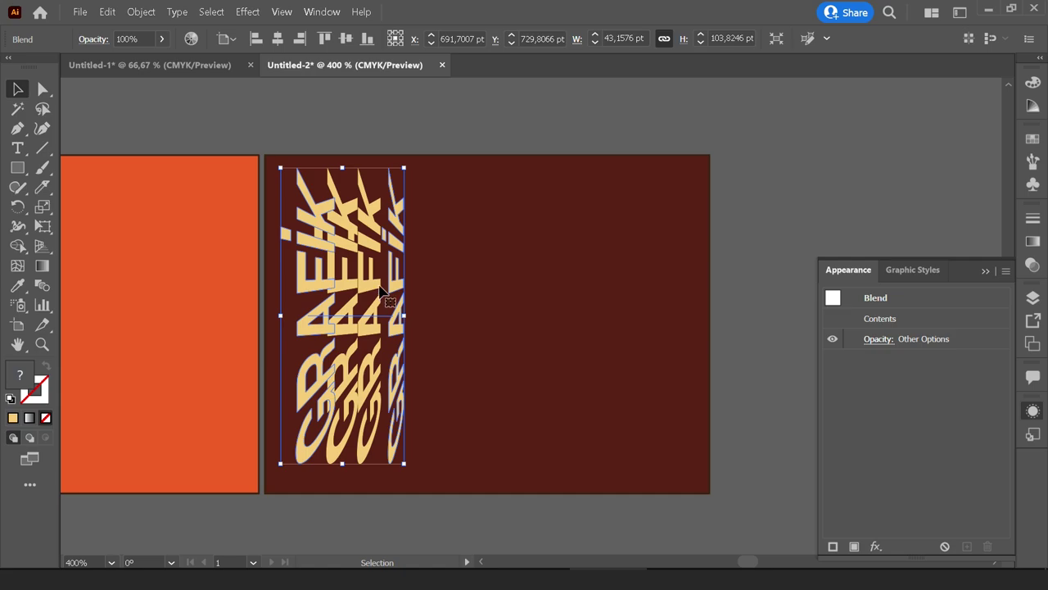
{"action": "left_click", "coordinate": [140, 11]}
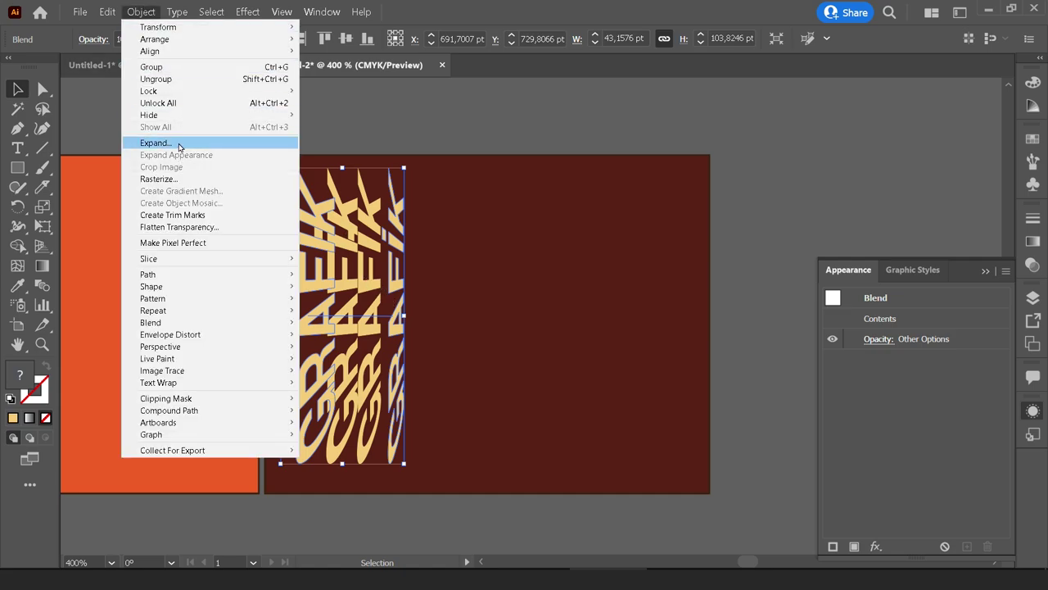
{"action": "left_click", "coordinate": [180, 144]}
{"action": "left_click", "coordinate": [752, 400]}
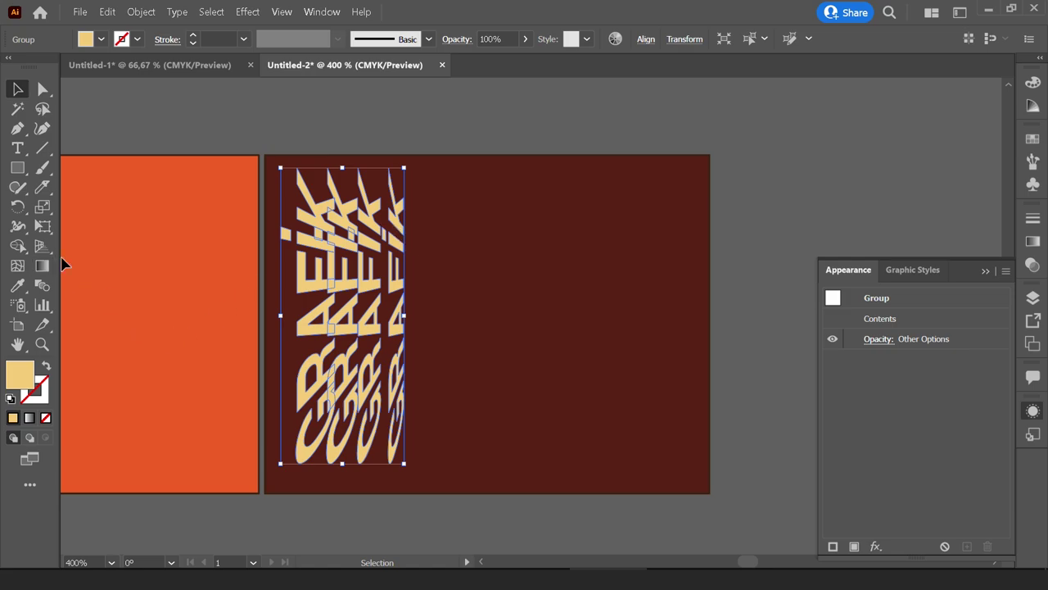
Give the stacked letters a linear gradient from white to the dark red sampled from the background.
{"action": "left_click", "coordinate": [43, 267]}
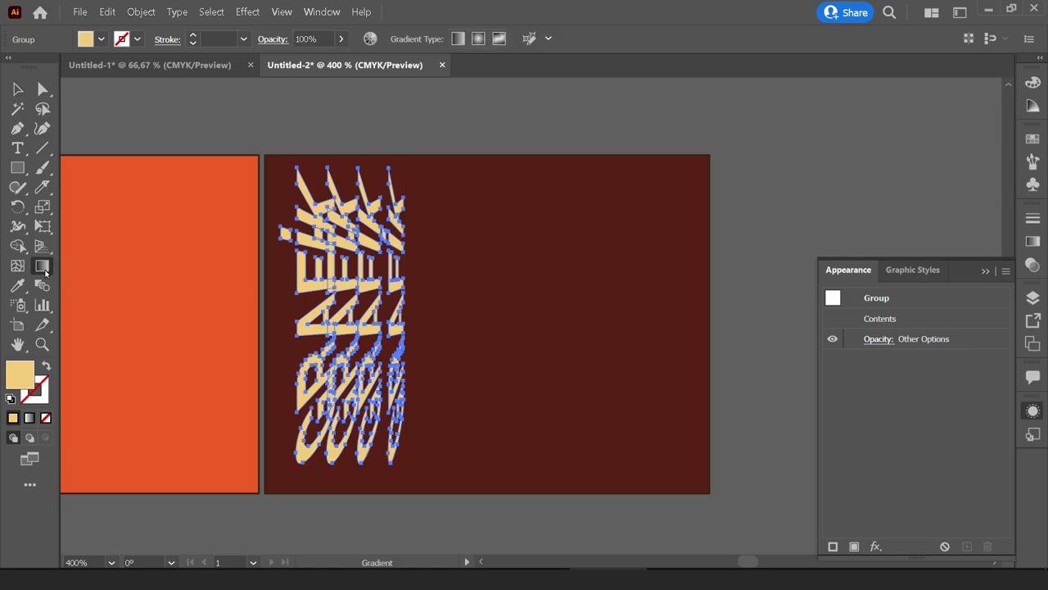
{"action": "double_click", "coordinate": [44, 268]}
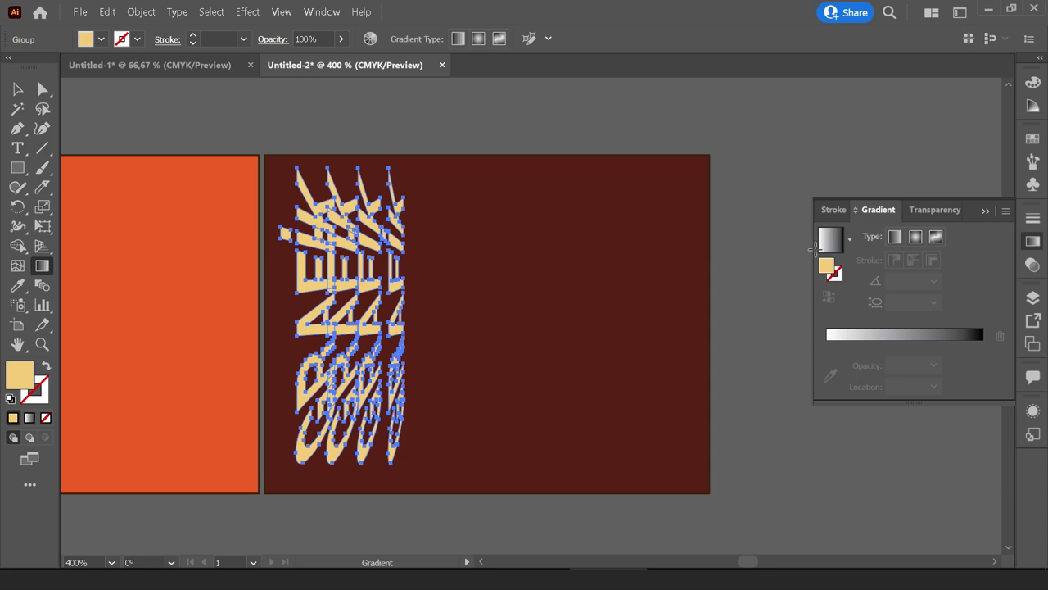
{"action": "left_click", "coordinate": [830, 242]}
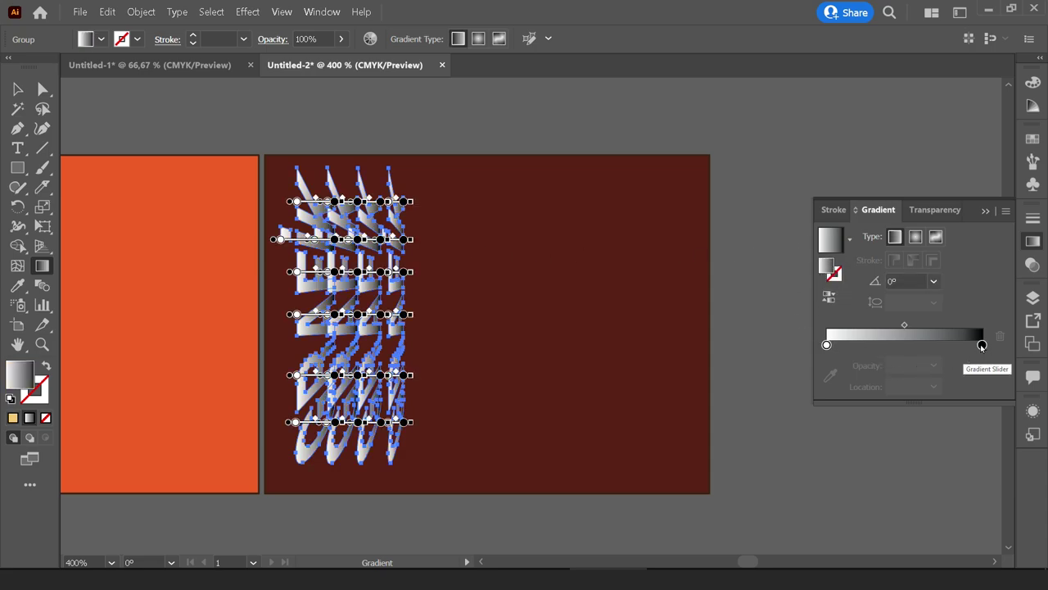
{"action": "double_click", "coordinate": [982, 345]}
{"action": "left_click", "coordinate": [771, 460]}
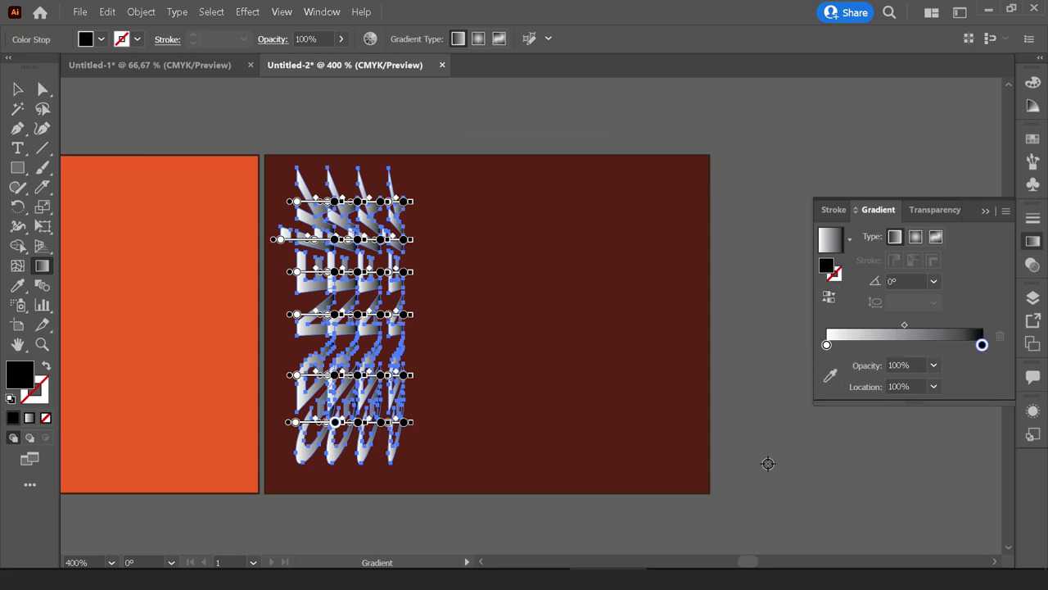
{"action": "left_click", "coordinate": [587, 300]}
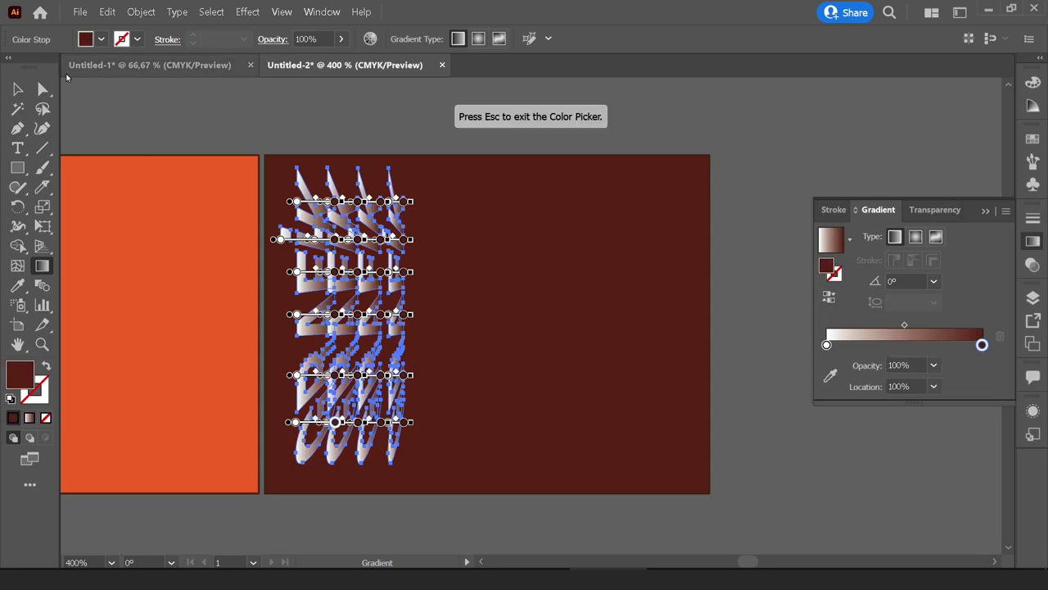
{"action": "key", "text": "Escape"}
{"action": "left_click", "coordinate": [421, 98]}
{"action": "scroll", "coordinate": [520, 138], "scroll_direction": "down", "scroll_amount": 1}
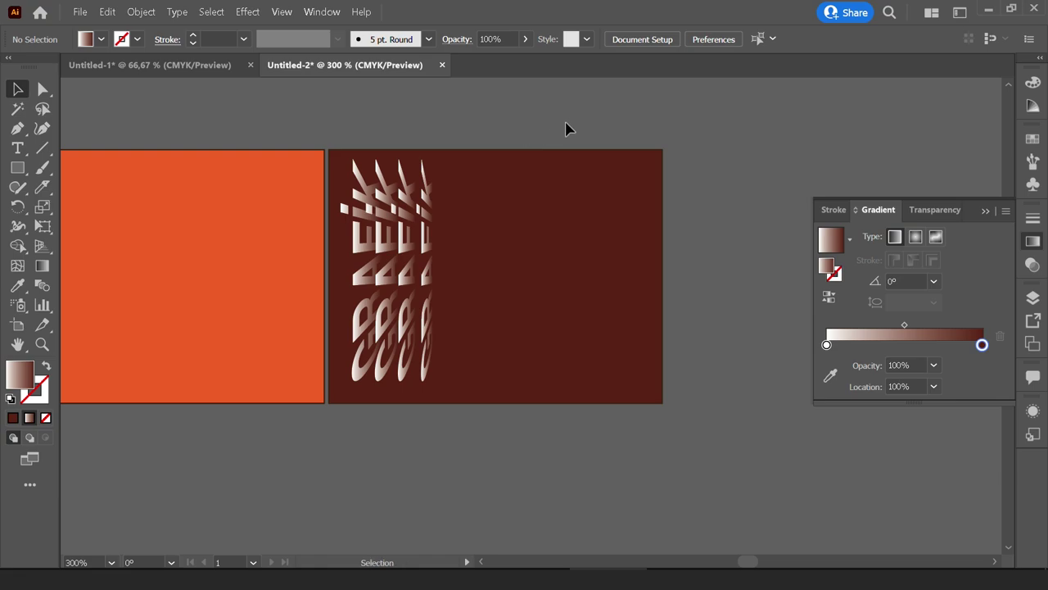
{"action": "scroll", "coordinate": [464, 230], "scroll_direction": "up", "scroll_amount": 1}
Move the warped gradient GRAFIK group into the dark brown grid tile.
{"action": "left_click", "coordinate": [418, 258]}
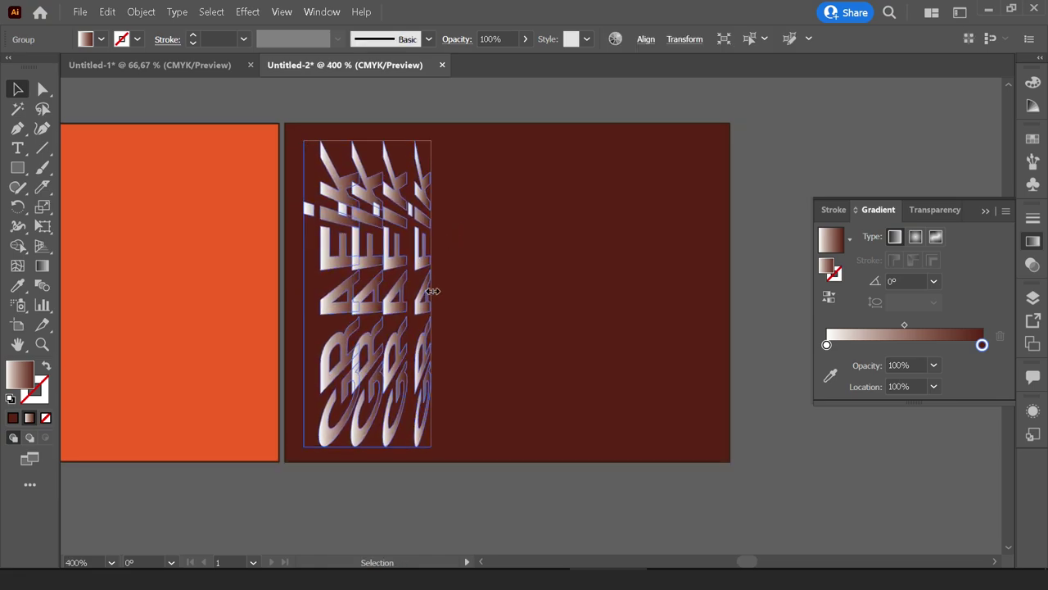
{"action": "left_click_drag", "start_coordinate": [426, 292], "coordinate": [421, 263]}
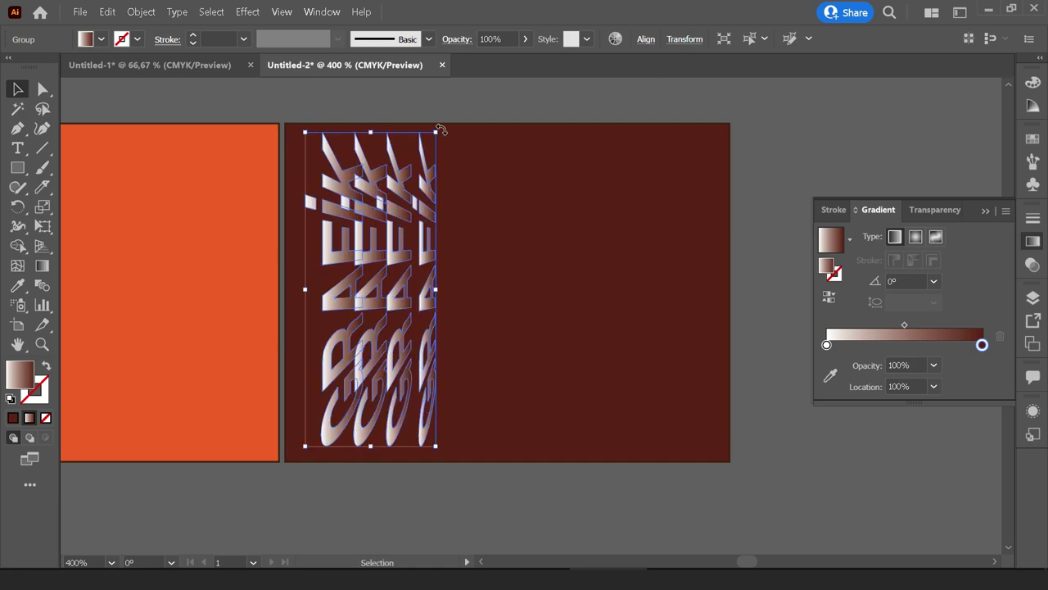
{"action": "mouse_move", "coordinate": [441, 129]}
{"action": "left_mouse_down"}
{"action": "mouse_move", "coordinate": [425, 404]}
{"action": "mouse_move", "coordinate": [377, 442]}
{"action": "left_mouse_up"}
{"action": "left_click_drag", "start_coordinate": [426, 282], "coordinate": [509, 284]}
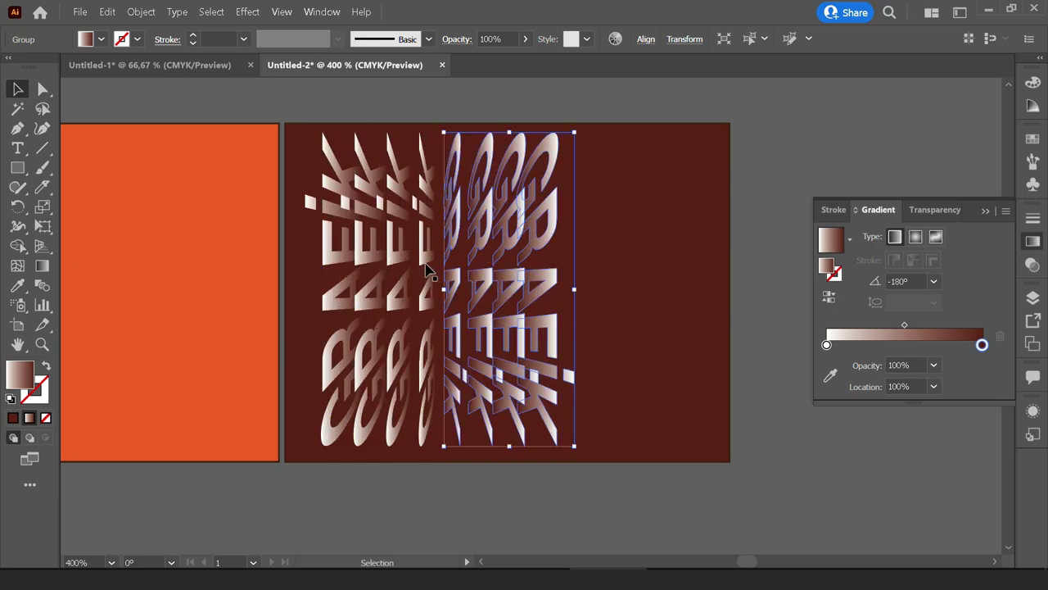
{"action": "left_click", "coordinate": [626, 333]}
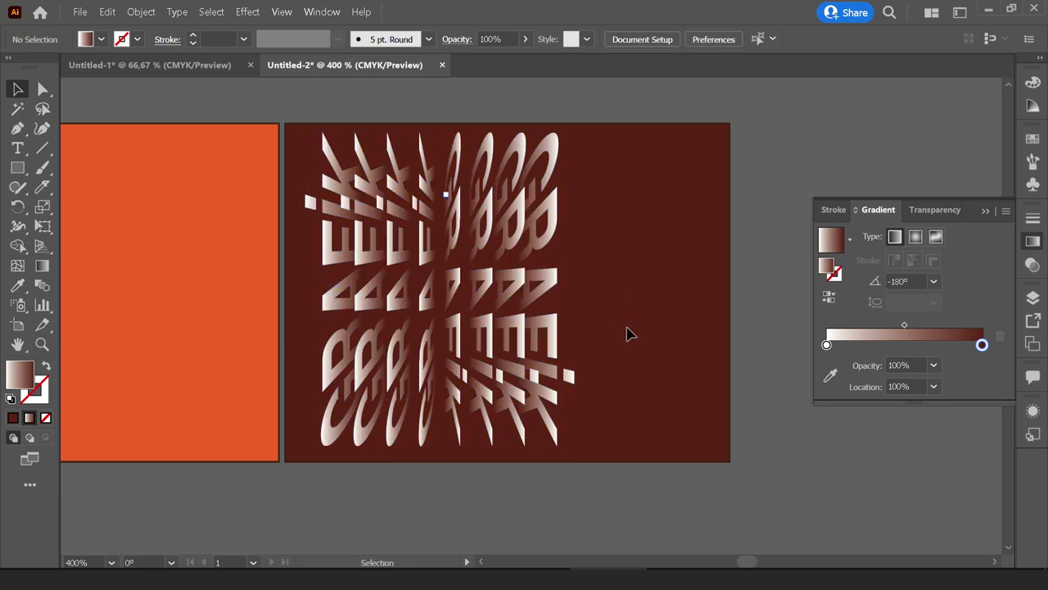
{"action": "left_click_drag", "start_coordinate": [417, 273], "coordinate": [503, 246]}
{"action": "scroll", "coordinate": [503, 245], "scroll_direction": "down", "scroll_amount": 5}
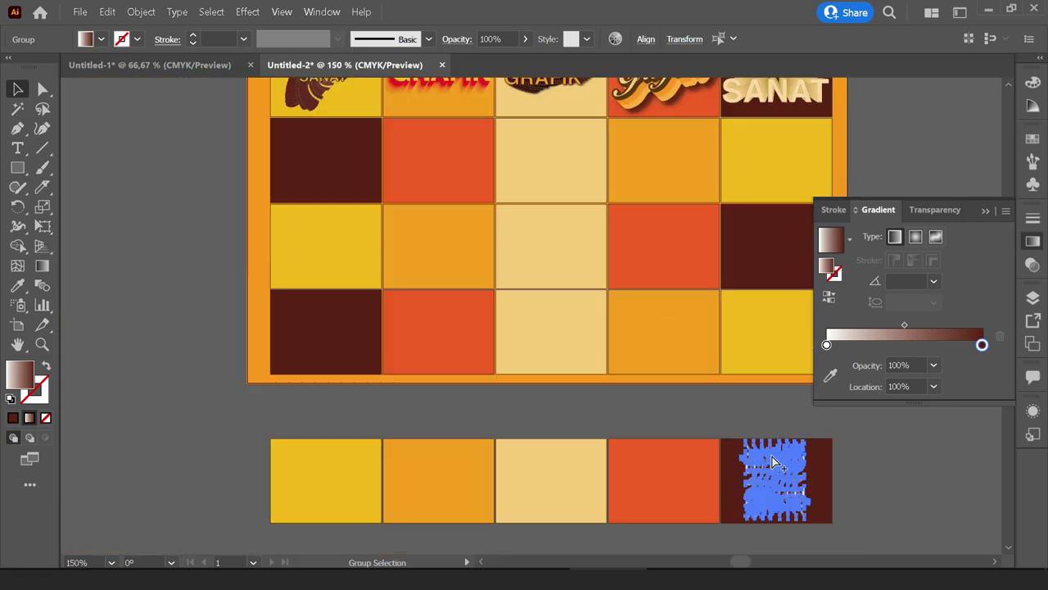
{"action": "scroll", "coordinate": [774, 463], "scroll_direction": "down", "scroll_amount": 2}
{"action": "left_click_drag", "start_coordinate": [774, 462], "coordinate": [478, 260]}
{"action": "scroll", "coordinate": [477, 261], "scroll_direction": "up", "scroll_amount": 4}
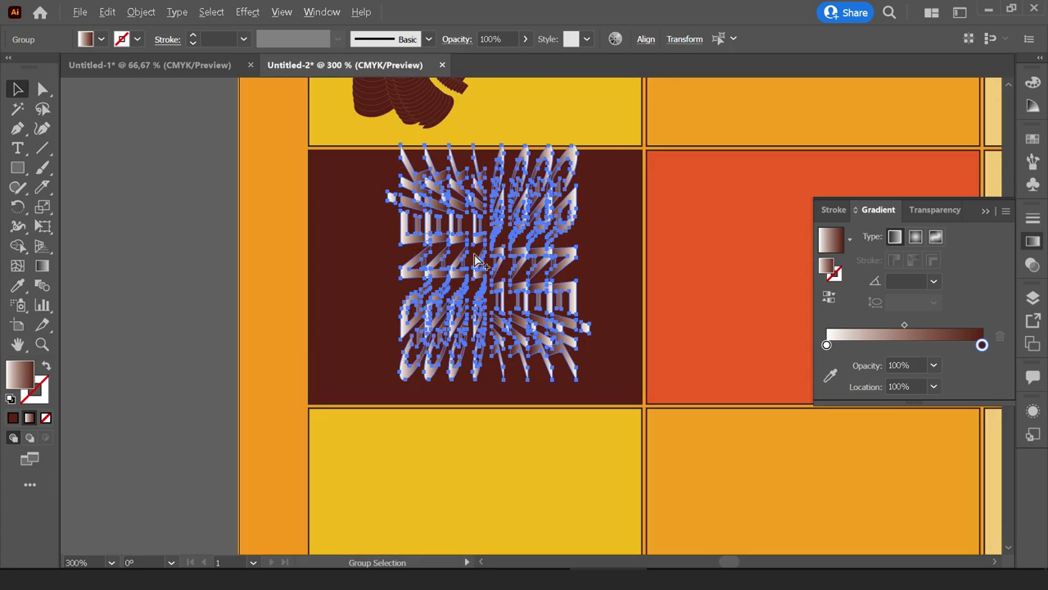
{"action": "scroll", "coordinate": [477, 260], "scroll_direction": "up", "scroll_amount": 2}
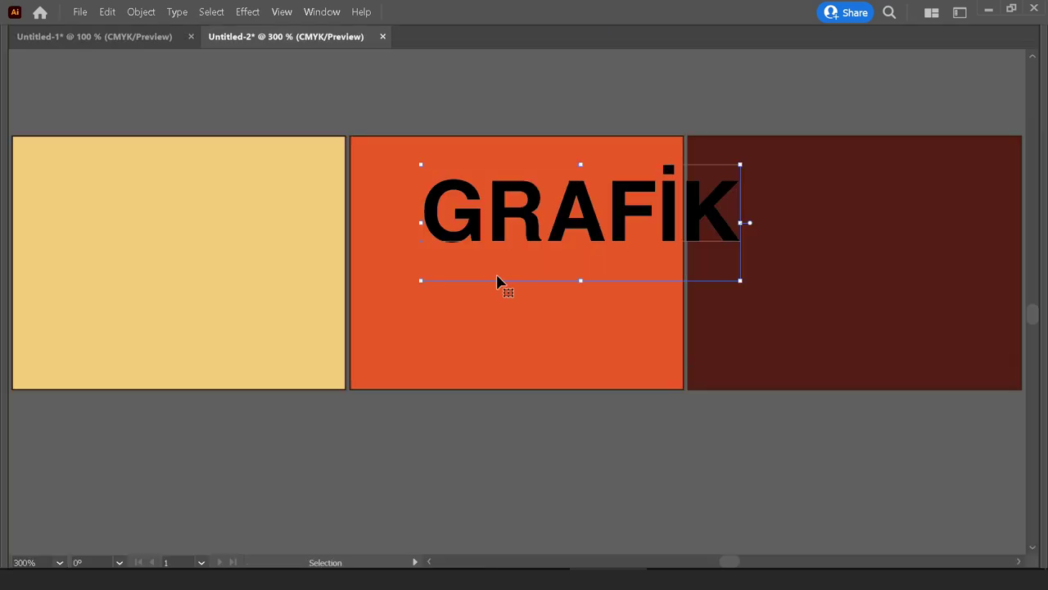
Set the GRAFIK heading in Arial Rounded MT Bold and position it on the orange tile.
{"action": "key", "text": "Tab"}
{"action": "left_click_drag", "start_coordinate": [524, 270], "coordinate": [432, 291]}
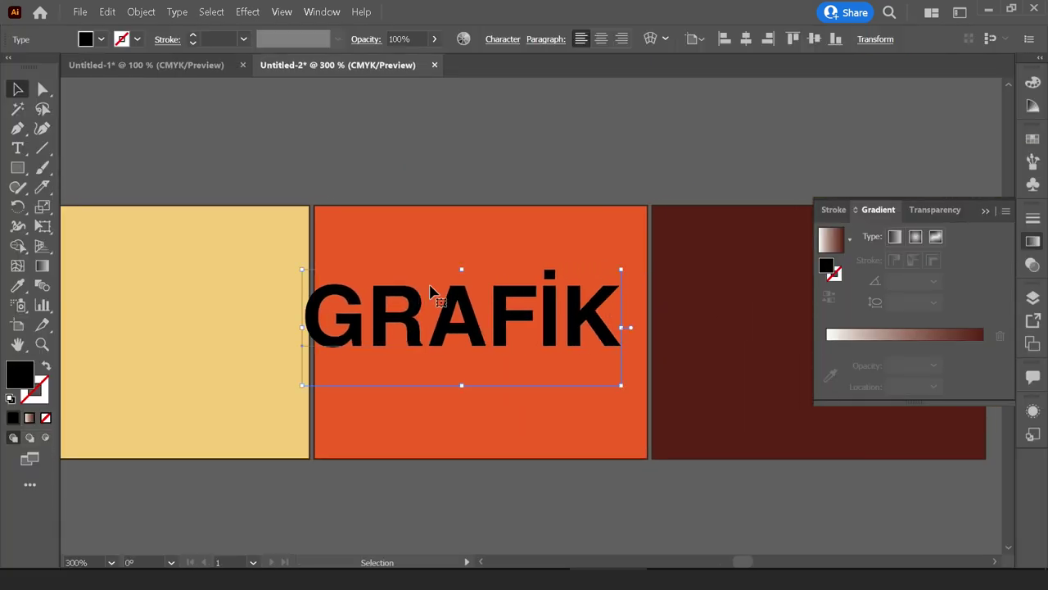
{"action": "left_click", "coordinate": [503, 39]}
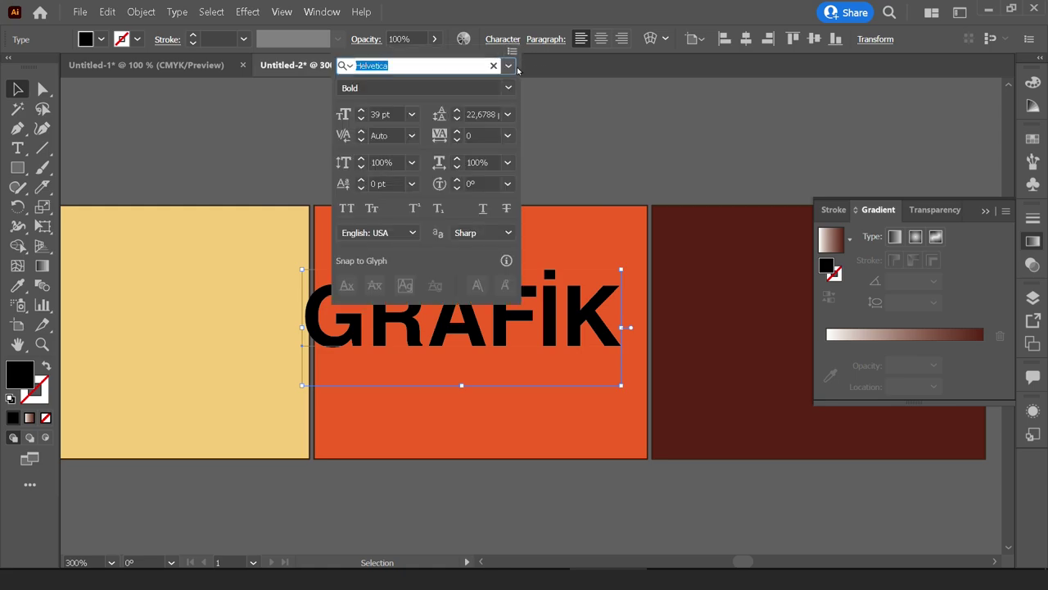
{"action": "left_click", "coordinate": [517, 69]}
{"action": "left_click", "coordinate": [584, 246]}
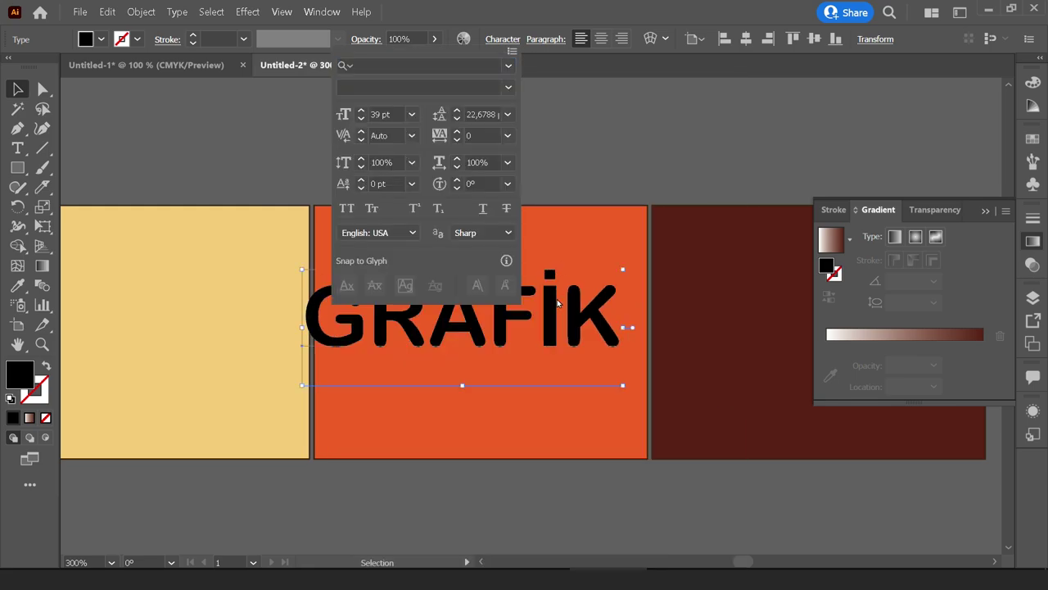
{"action": "left_click", "coordinate": [557, 301]}
{"action": "left_click_drag", "start_coordinate": [553, 327], "coordinate": [562, 328]}
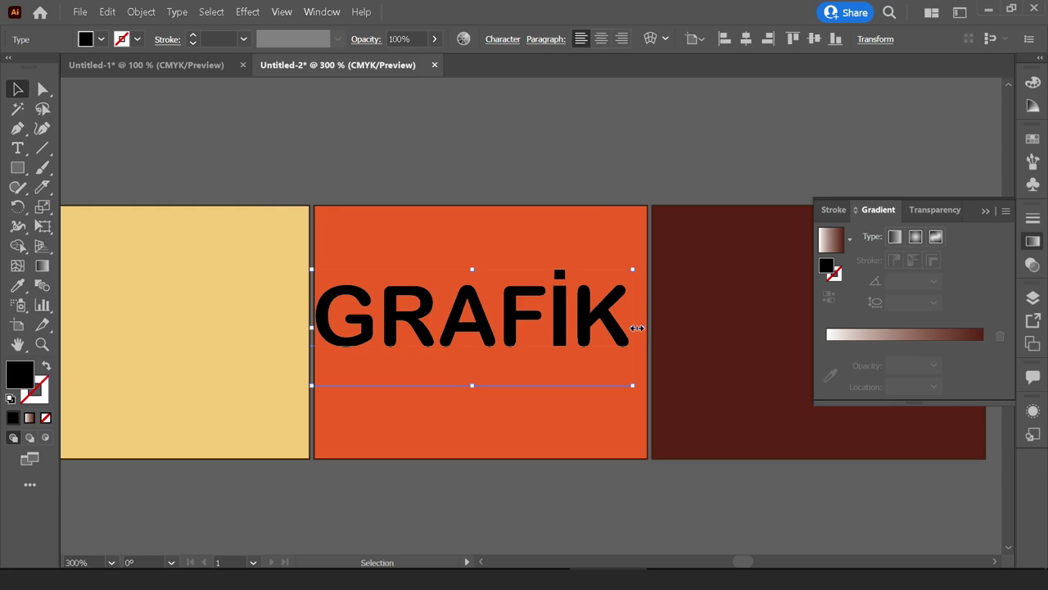
Retype the dotted İ in GRAFIK as a plain I.
{"action": "key", "text": "ctrl+shift+a"}
{"action": "scroll", "coordinate": [617, 328], "scroll_direction": "up", "scroll_amount": 3}
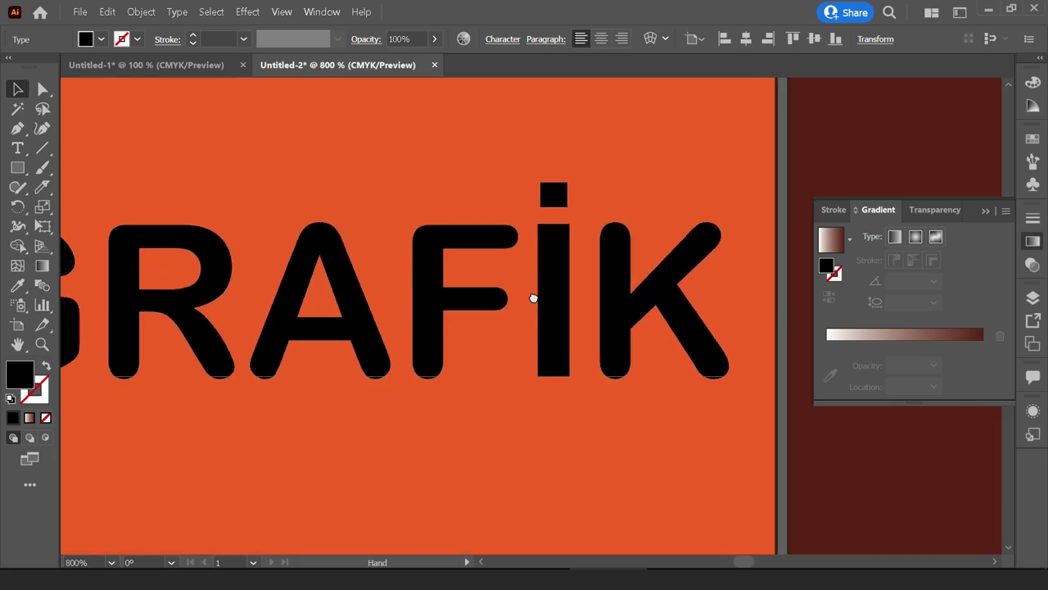
{"action": "scroll", "coordinate": [533, 298], "scroll_direction": "down", "scroll_amount": 2}
{"action": "right_click", "coordinate": [557, 279]}
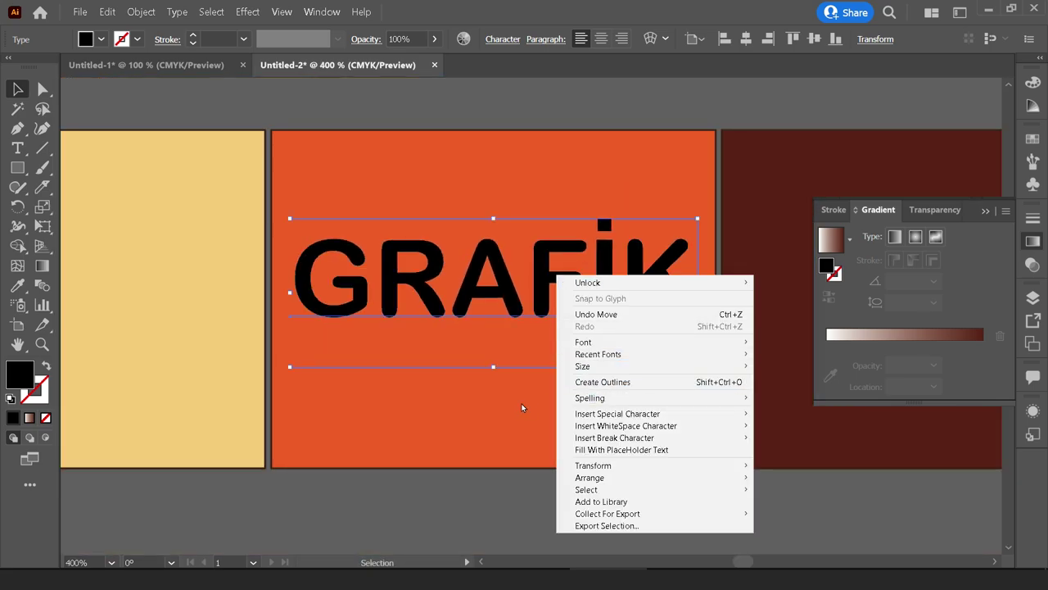
{"action": "key", "text": "Escape"}
{"action": "double_click", "coordinate": [619, 288]}
{"action": "left_click_drag", "start_coordinate": [620, 287], "coordinate": [589, 282]}
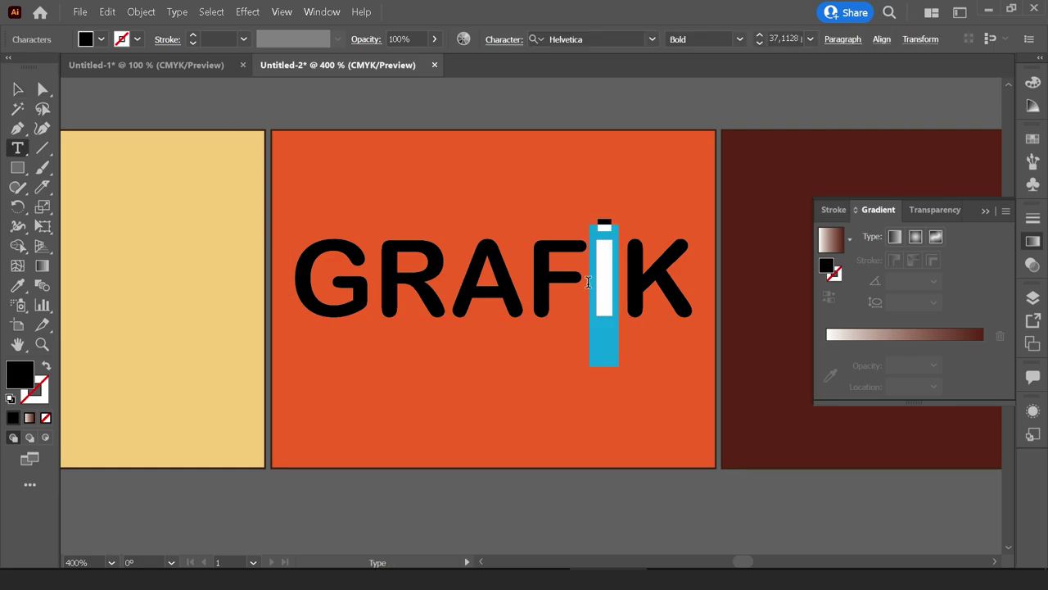
{"action": "type", "text": "O"}
{"action": "key", "text": "BackSpace"}
{"action": "type", "text": "I"}
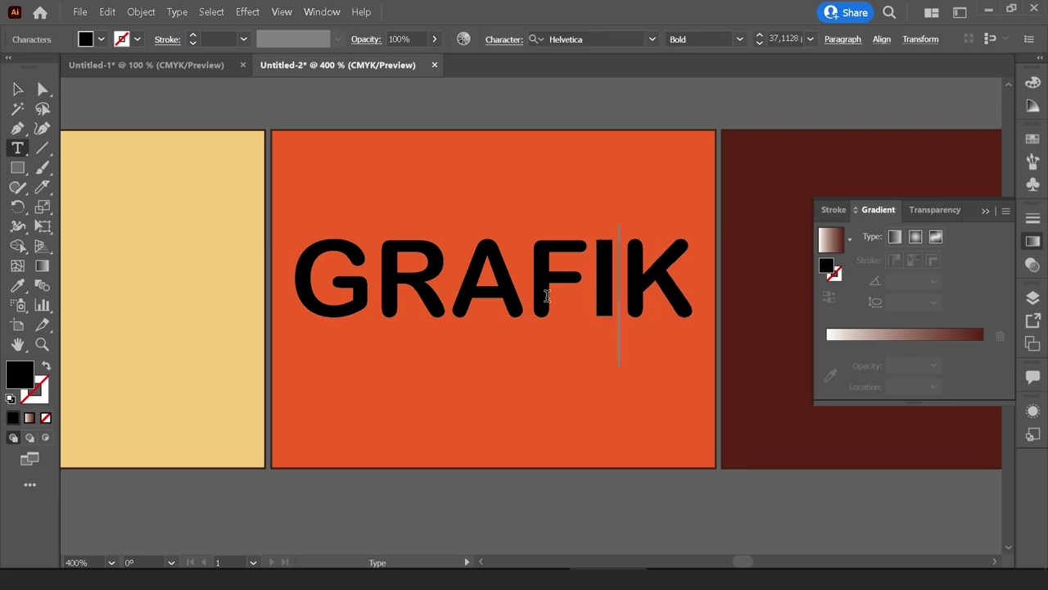
{"action": "key", "text": "BackSpace"}
{"action": "type", "text": "I"}
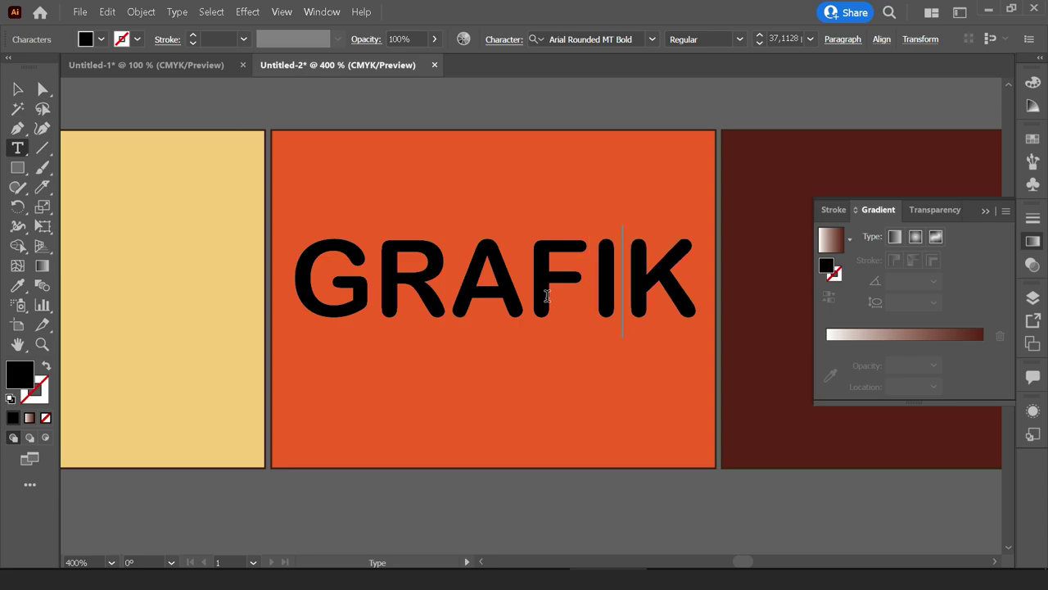
{"action": "key", "text": "Escape"}
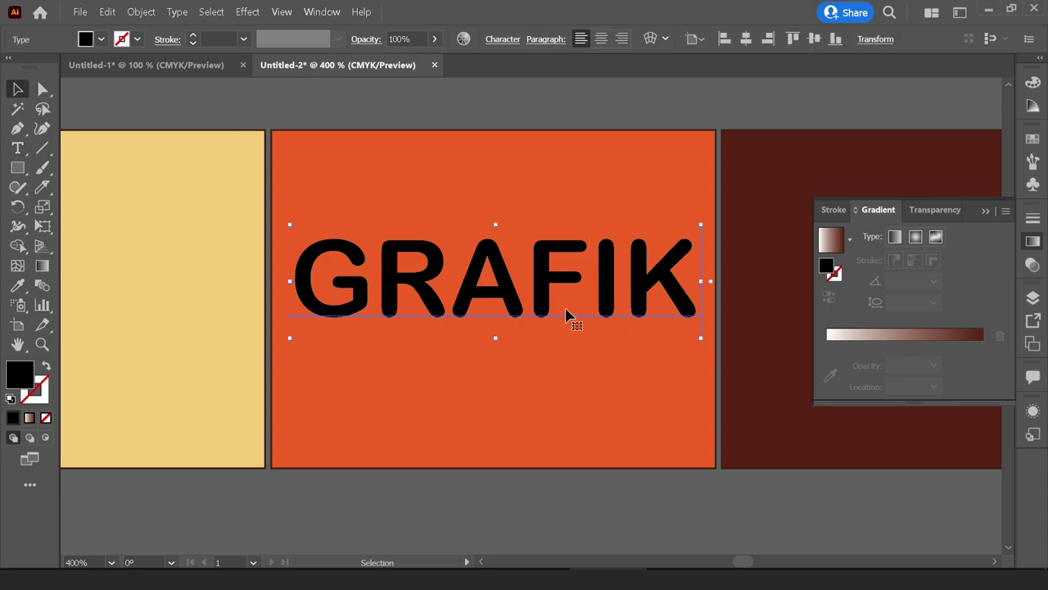
Make a round dot from an Alt-dragged text copy and place it above the I.
{"action": "left_click_drag", "start_coordinate": [542, 303], "coordinate": [536, 234]}
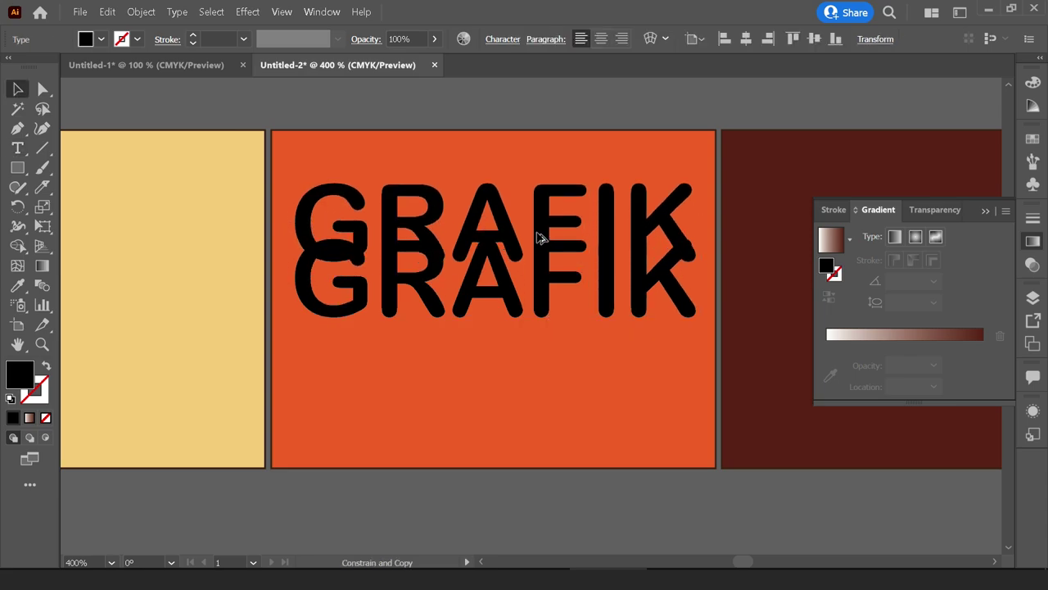
{"action": "double_click", "coordinate": [536, 234]}
{"action": "key", "text": "ctrl+a"}
{"action": "key", "text": "BackSpace"}
{"action": "key", "text": "Escape"}
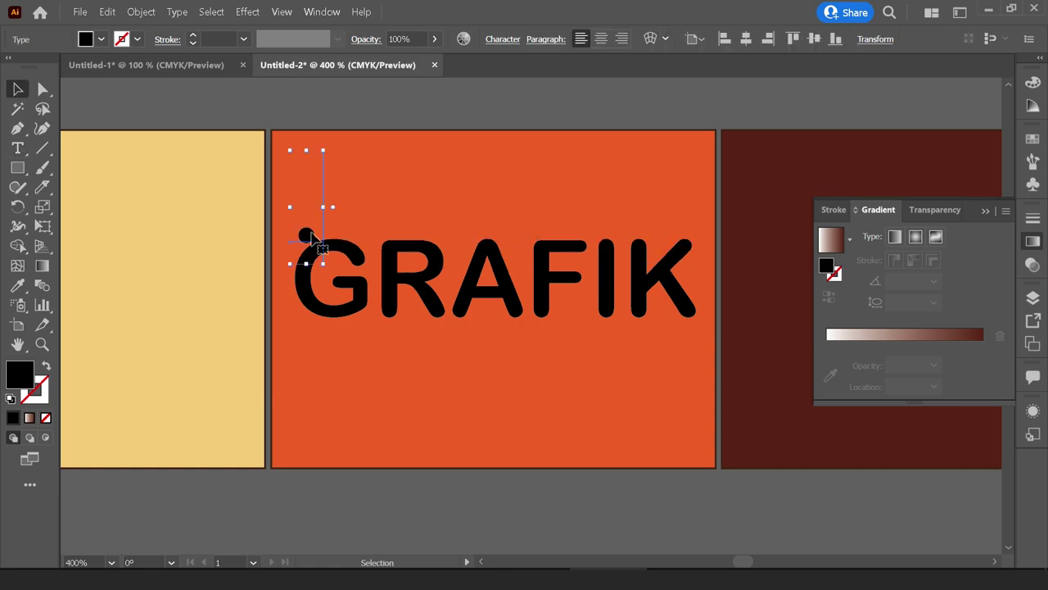
{"action": "mouse_move", "coordinate": [309, 237]}
{"action": "left_mouse_down"}
{"action": "mouse_move", "coordinate": [589, 220]}
{"action": "mouse_move", "coordinate": [608, 233]}
{"action": "left_mouse_up"}
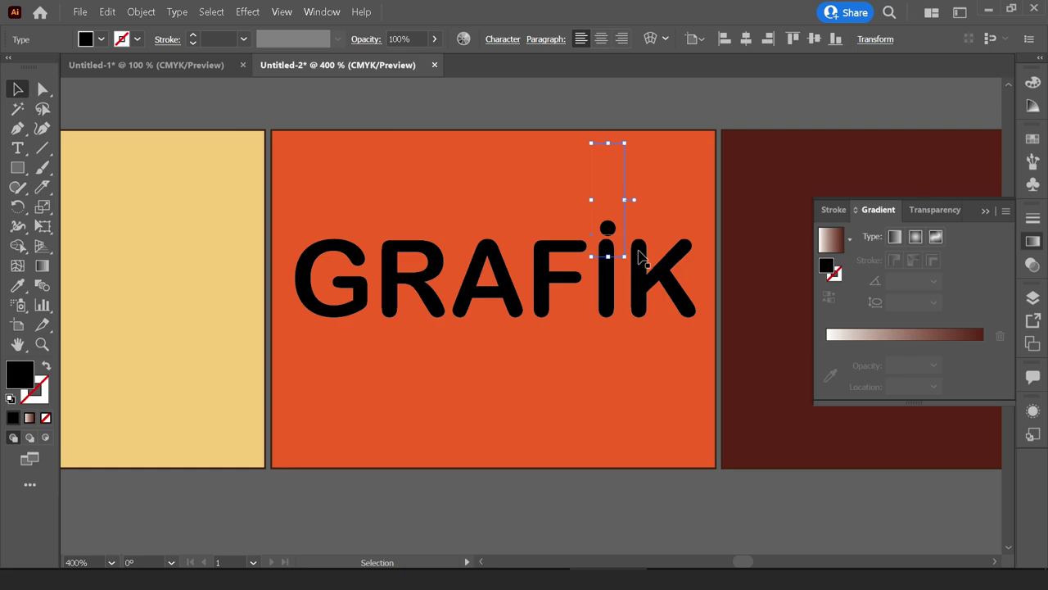
Convert GRAFIK and its dot to outlines and scale the group down slightly.
{"action": "left_click", "coordinate": [610, 278], "text": "shift"}
{"action": "right_click", "coordinate": [607, 278]}
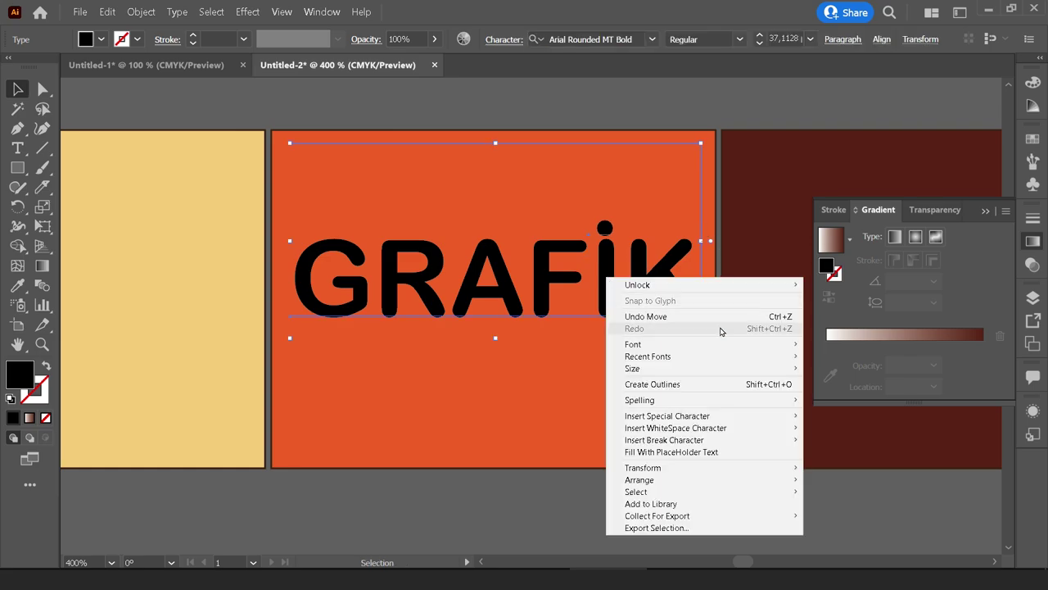
{"action": "left_click", "coordinate": [686, 387]}
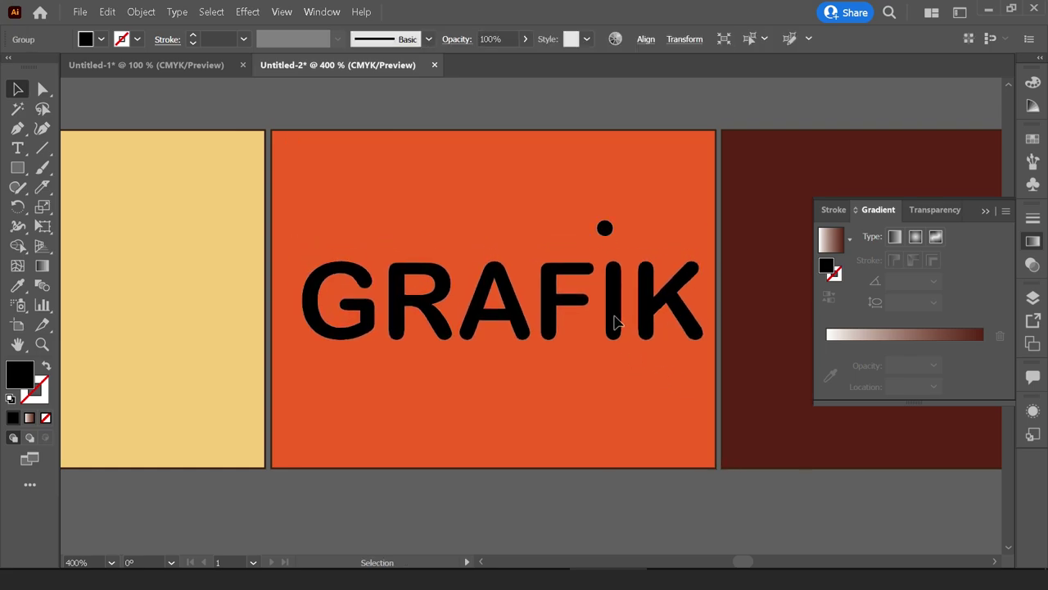
{"action": "left_click", "coordinate": [533, 283]}
{"action": "left_click", "coordinate": [531, 278], "text": "ctrl"}
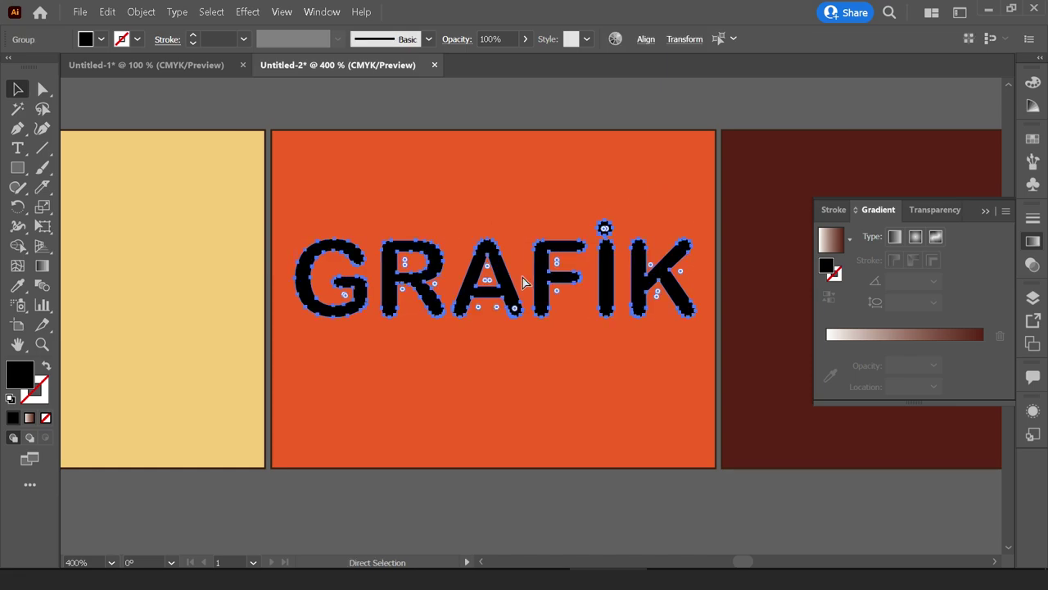
{"action": "left_click", "coordinate": [530, 273]}
{"action": "left_click", "coordinate": [537, 280]}
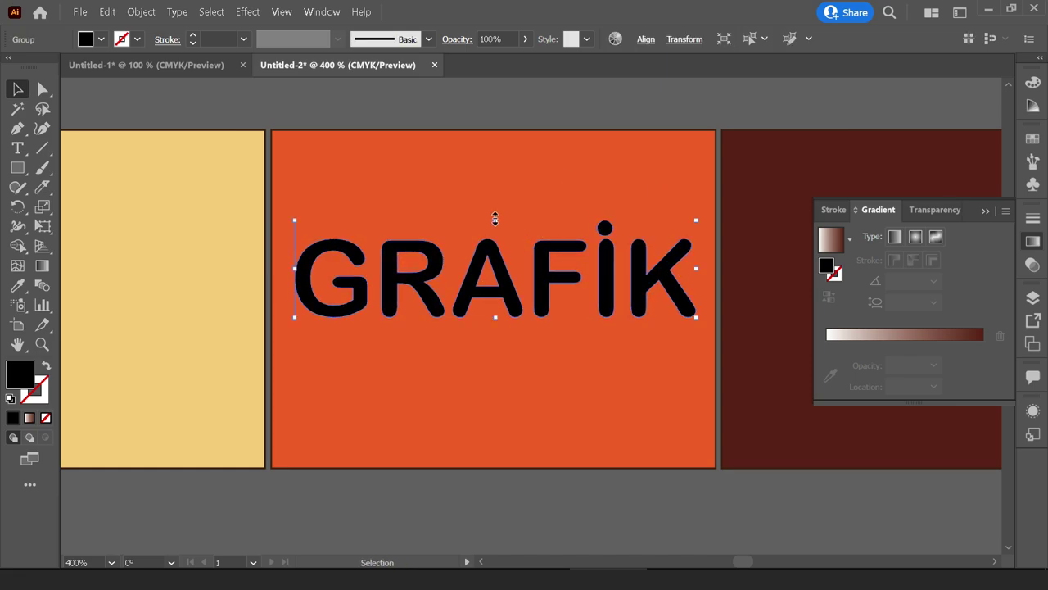
{"action": "left_click_drag", "start_coordinate": [495, 218], "coordinate": [495, 230]}
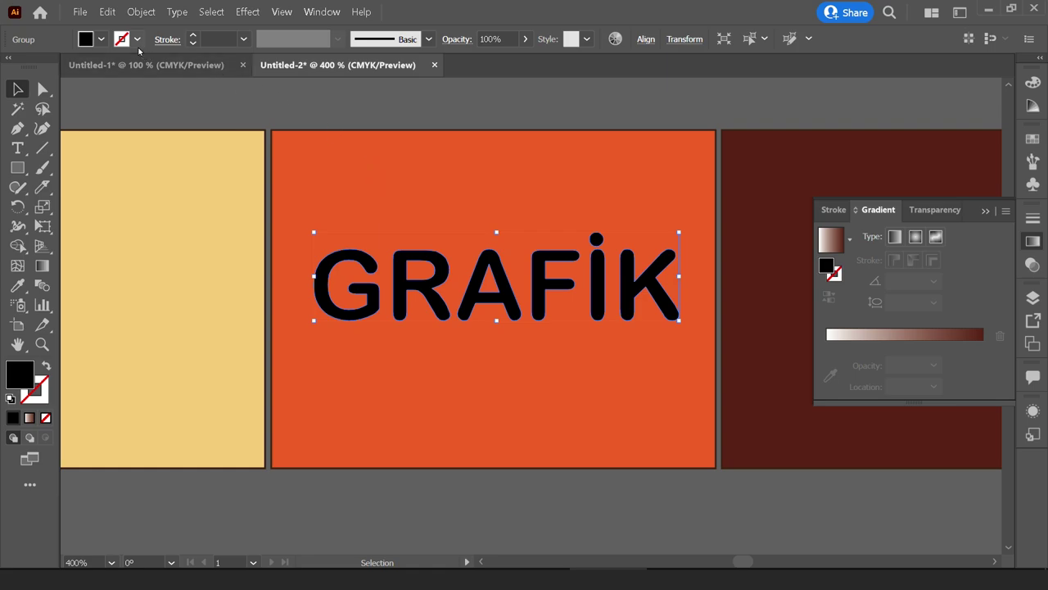
Apply an Offset Path of 6 pt with Round joins to the GRAFIK outlines.
{"action": "left_click", "coordinate": [139, 12]}
{"action": "mouse_move", "coordinate": [148, 274]}
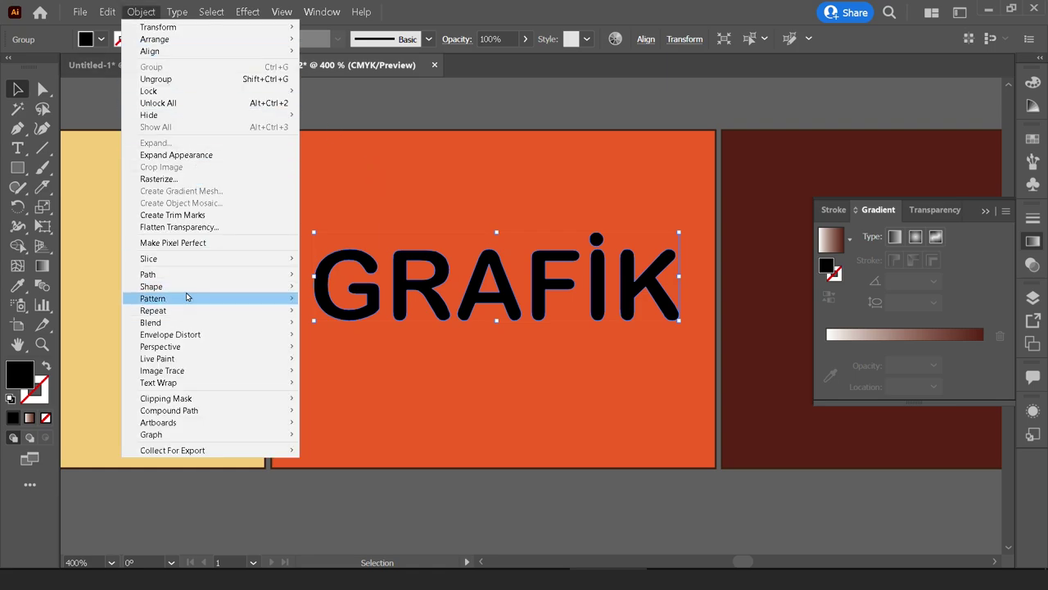
{"action": "left_click", "coordinate": [400, 320]}
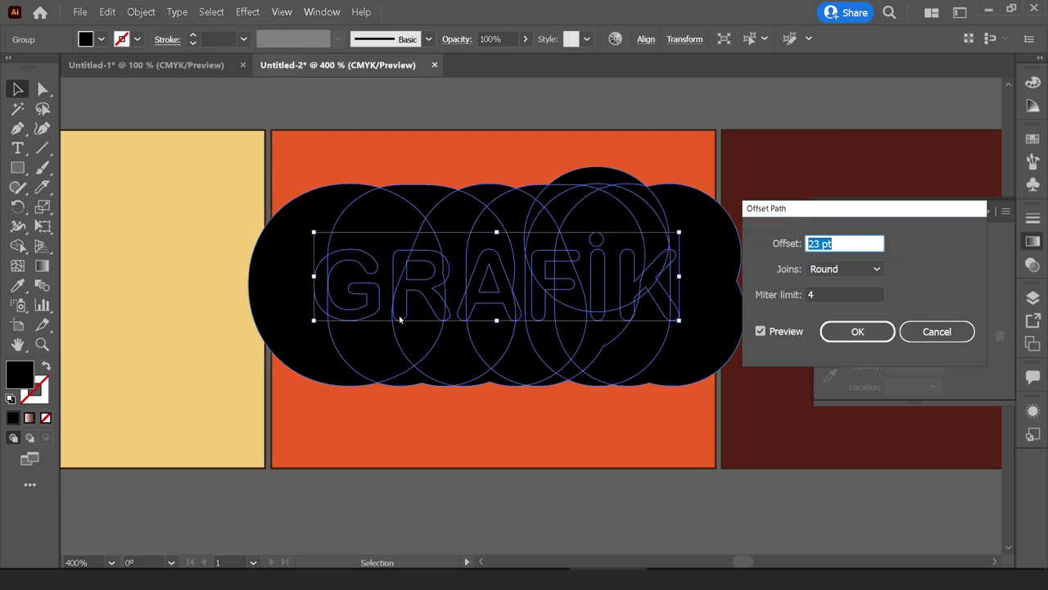
{"action": "key", "text": "Down"}
{"action": "key", "text": "Down"}
{"action": "key", "text": "Down"}
{"action": "key", "text": "Down"}
{"action": "key", "text": "Down"}
{"action": "key", "text": "Down"}
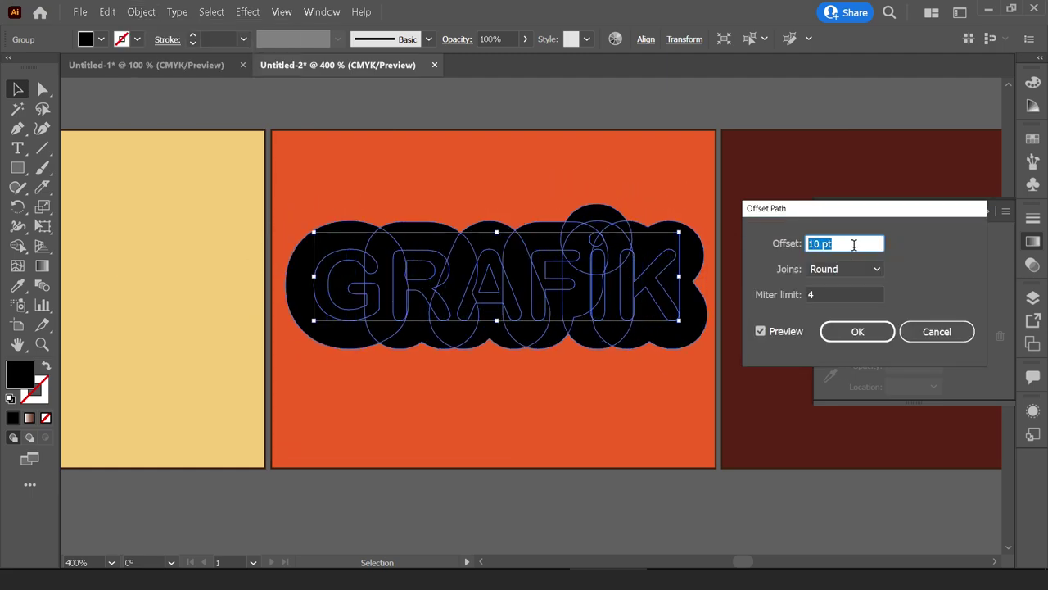
{"action": "key", "text": "Down"}
{"action": "key", "text": "Down"}
{"action": "key", "text": "Down"}
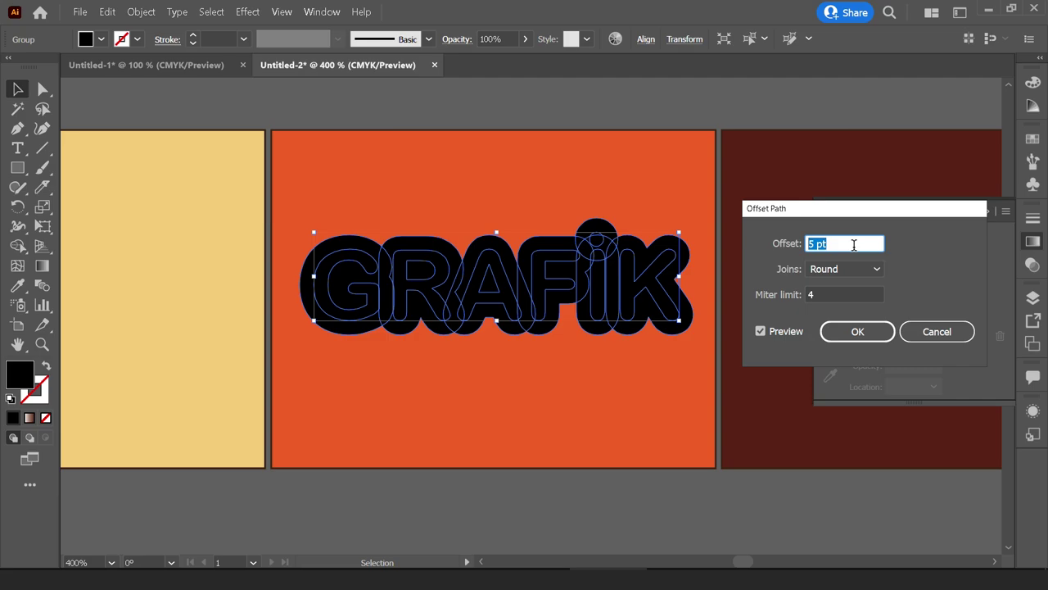
{"action": "key", "text": "Up"}
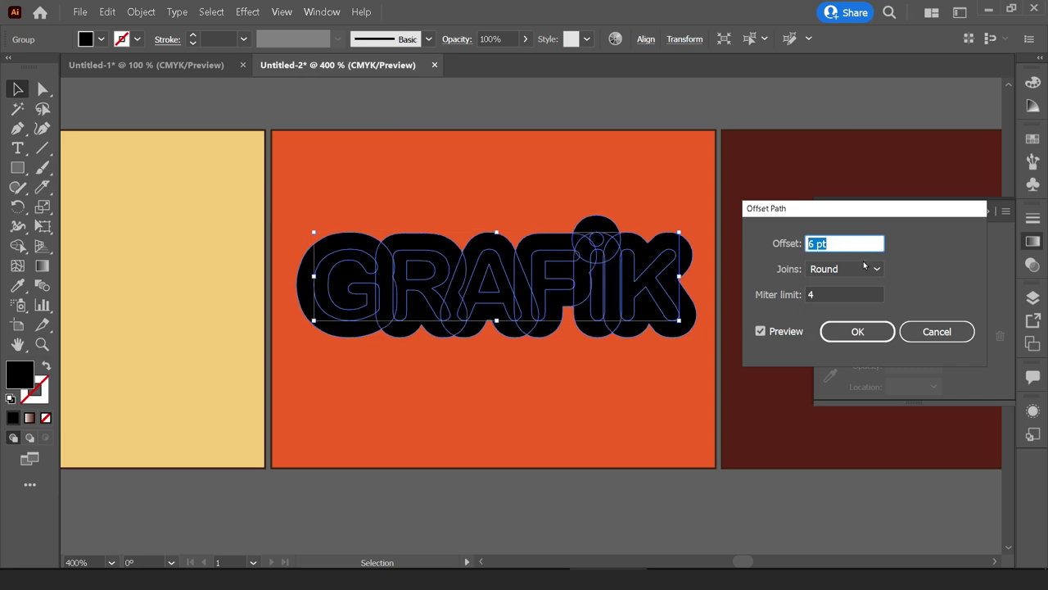
{"action": "left_click", "coordinate": [864, 264]}
{"action": "left_click", "coordinate": [841, 306]}
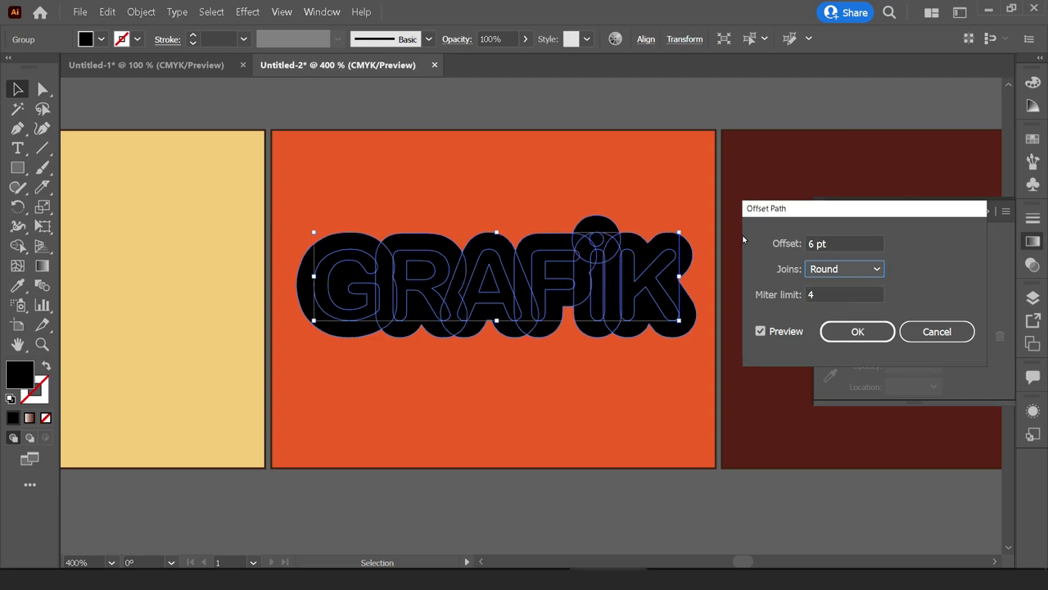
{"action": "left_click", "coordinate": [852, 336]}
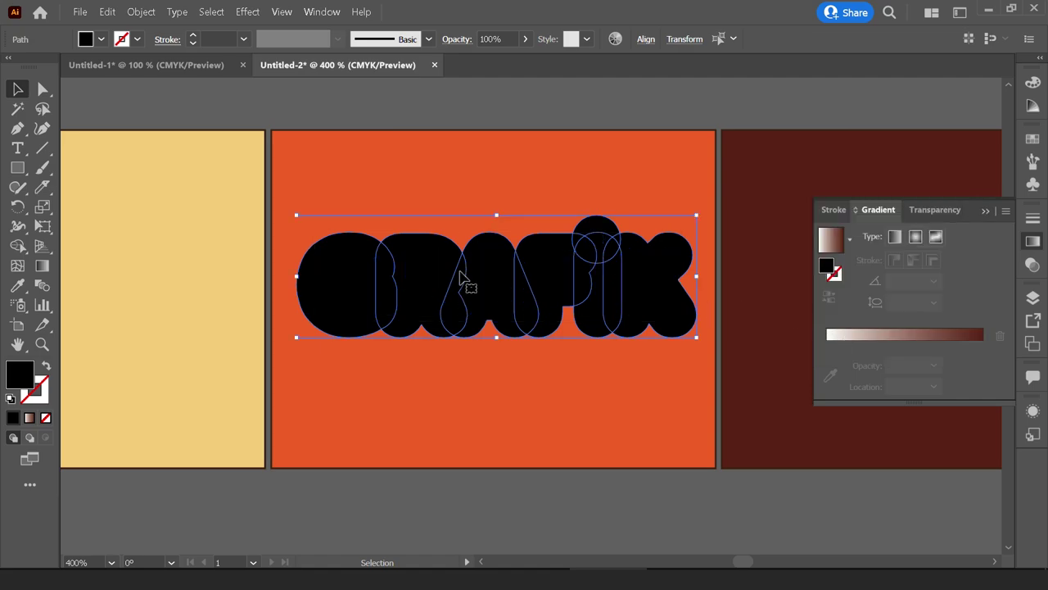
Expand the appearance of the GRAFIK offset into real black shapes.
{"action": "left_click", "coordinate": [499, 210]}
{"action": "left_click", "coordinate": [494, 270]}
{"action": "left_click", "coordinate": [484, 276], "text": "shift"}
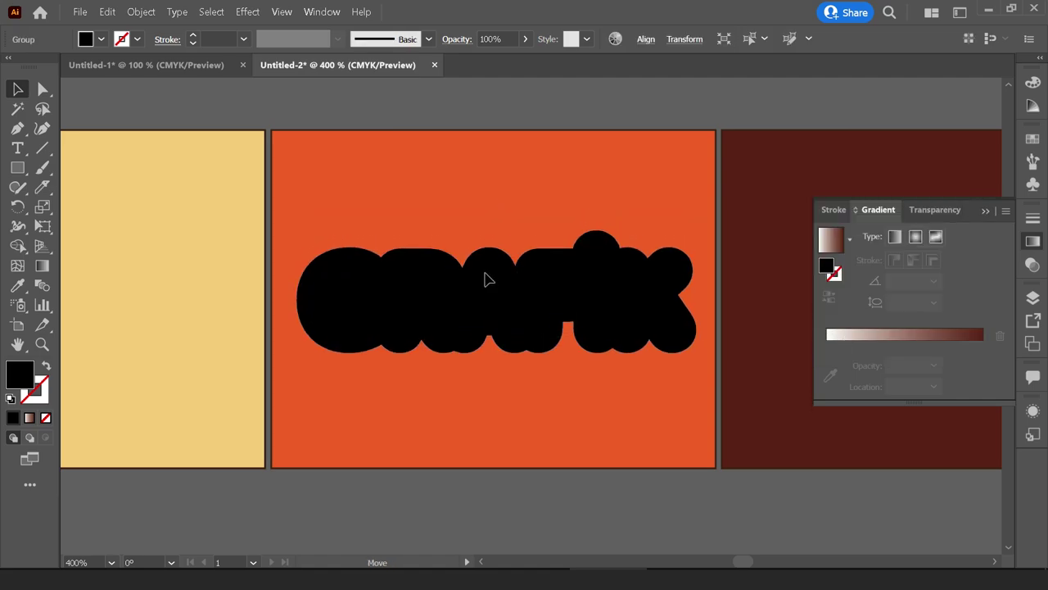
{"action": "left_click", "coordinate": [496, 268]}
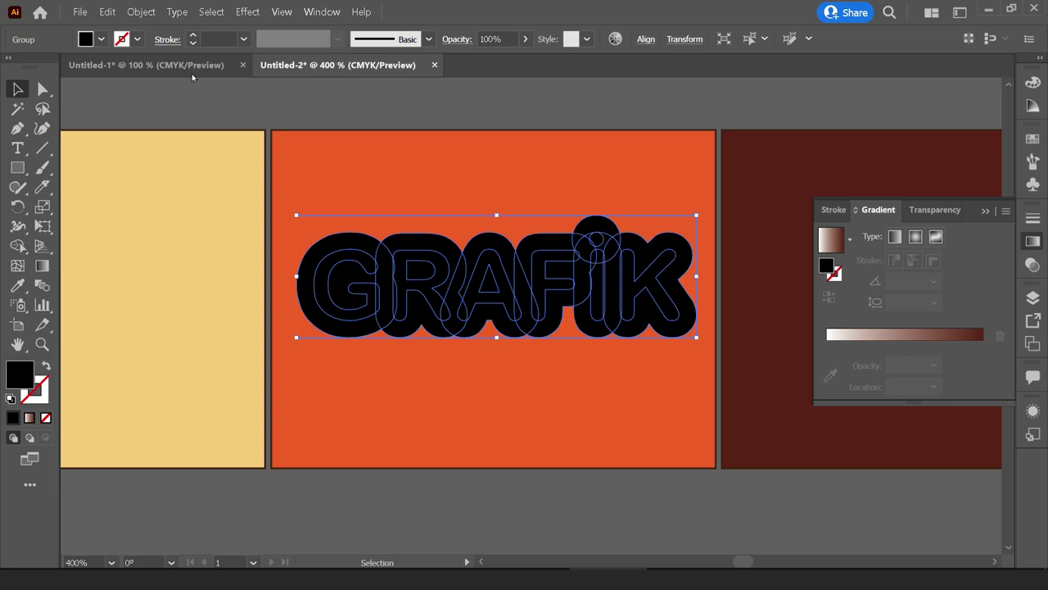
{"action": "left_click", "coordinate": [141, 12]}
{"action": "left_click", "coordinate": [177, 156]}
{"action": "left_click", "coordinate": [417, 167]}
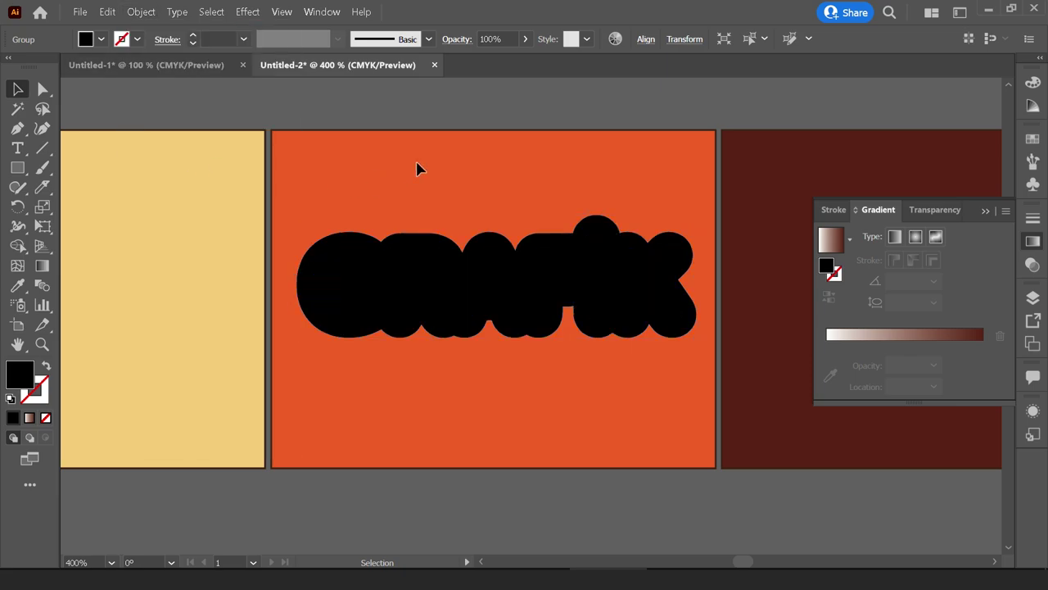
Inside the group, select the six letter outlines G, R, A, F, I, K and copy them.
{"action": "left_click", "coordinate": [519, 281]}
{"action": "double_click", "coordinate": [510, 286]}
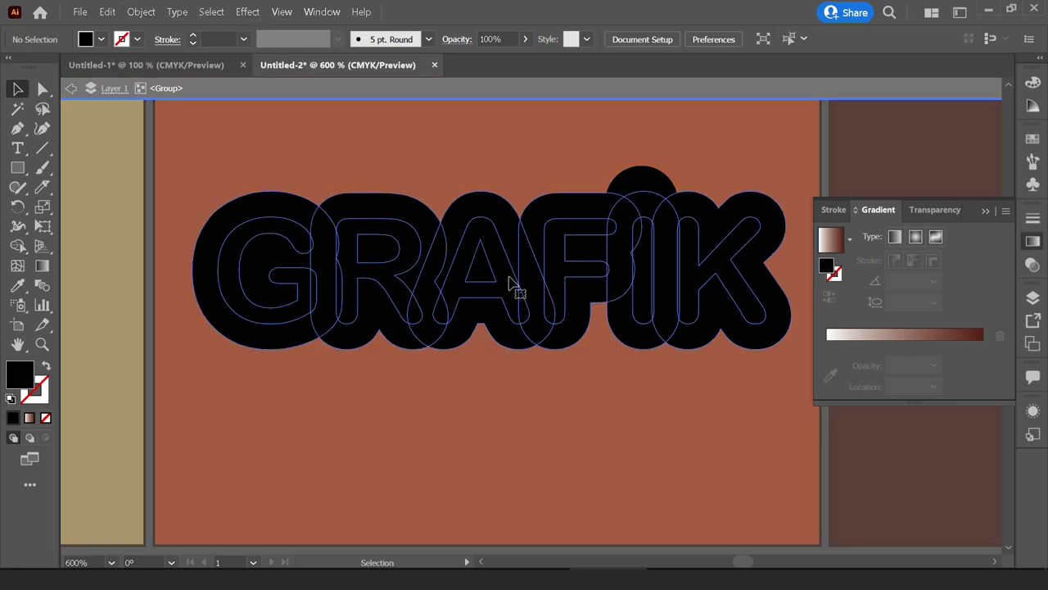
{"action": "left_click", "coordinate": [510, 283]}
{"action": "double_click", "coordinate": [509, 287]}
{"action": "left_click", "coordinate": [515, 299]}
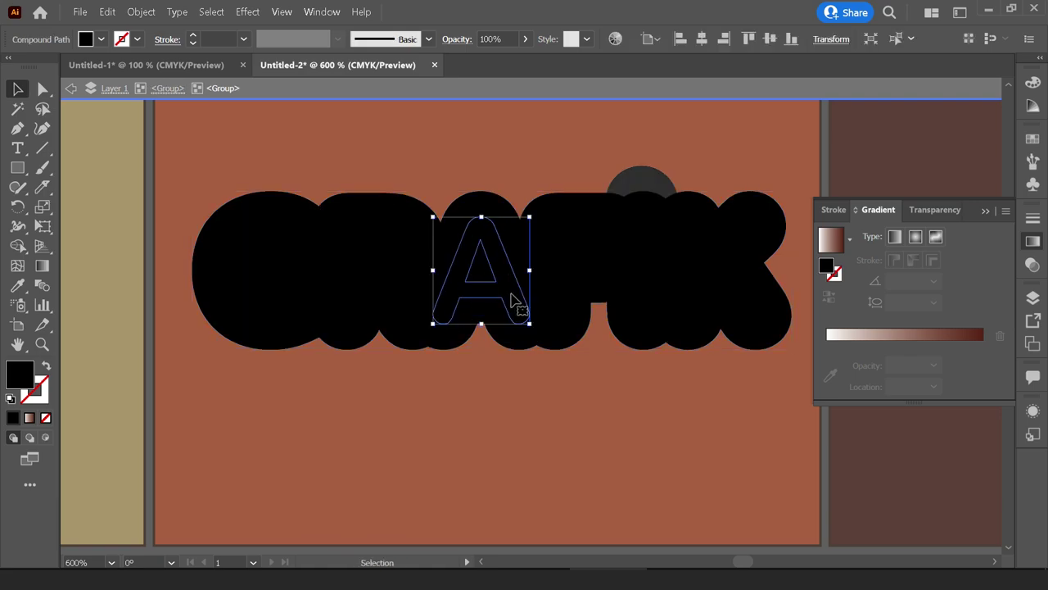
{"action": "left_click", "coordinate": [555, 263], "text": "shift"}
{"action": "left_click", "coordinate": [643, 261], "text": "shift"}
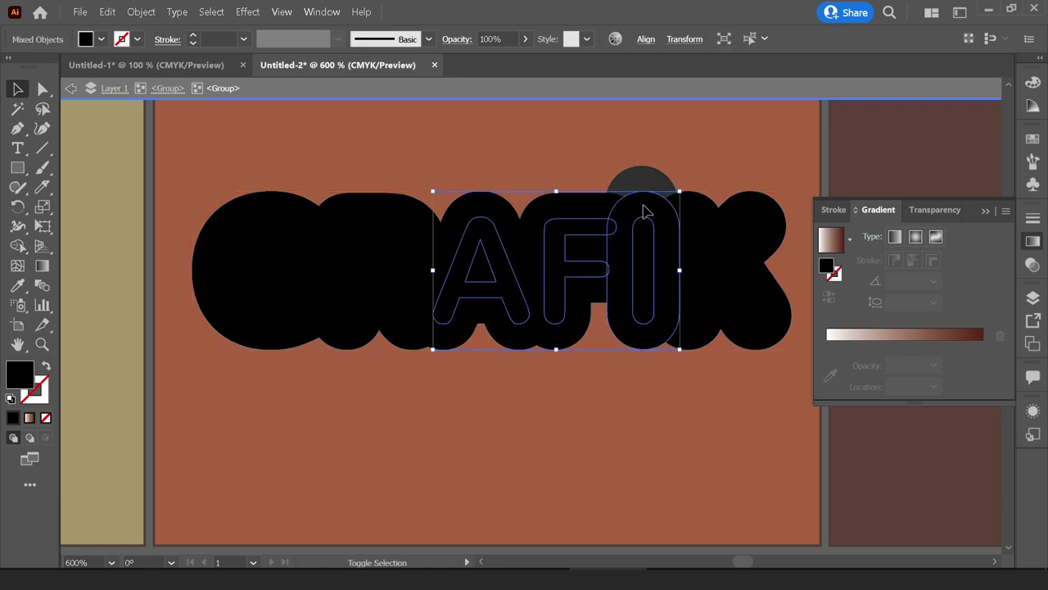
{"action": "left_click", "coordinate": [653, 241], "text": "shift"}
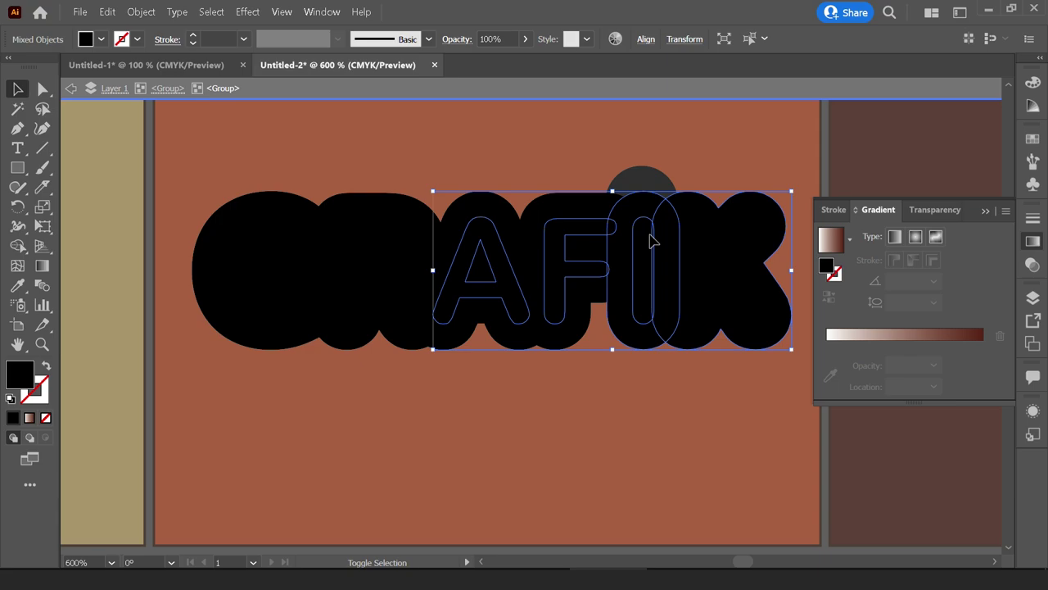
{"action": "left_click", "coordinate": [714, 227], "text": "shift"}
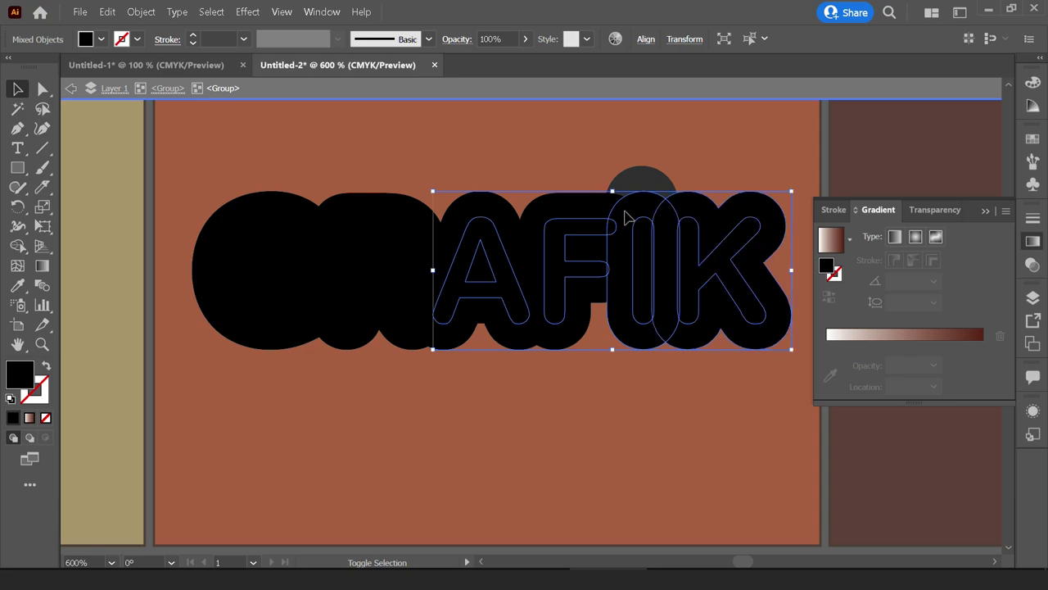
{"action": "left_click", "coordinate": [679, 217], "text": "shift"}
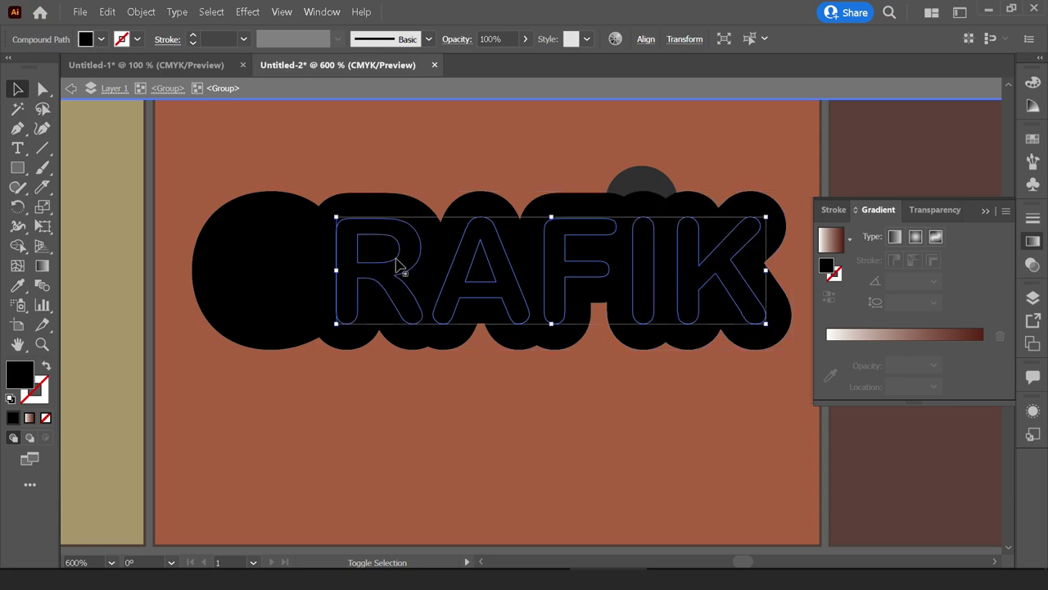
{"action": "left_click", "coordinate": [403, 262], "text": "shift"}
{"action": "left_click", "coordinate": [302, 253], "text": "shift"}
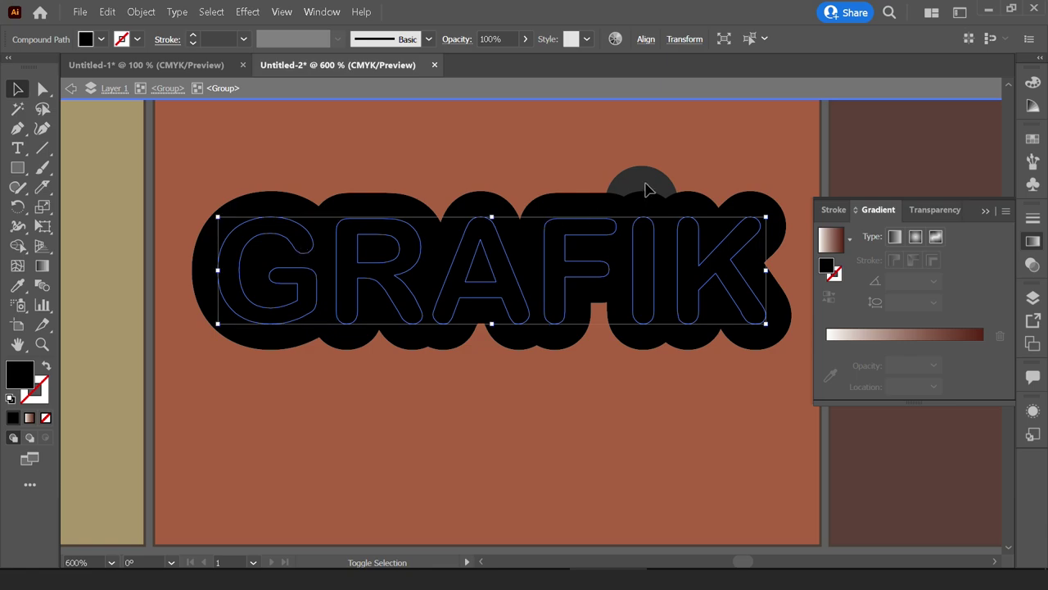
{"action": "key", "text": "a"}
{"action": "key", "text": "ctrl+shift+a"}
Paste the letter outlines in front and eyedrop the orange tile colour onto the I's dot.
{"action": "key", "text": "Escape"}
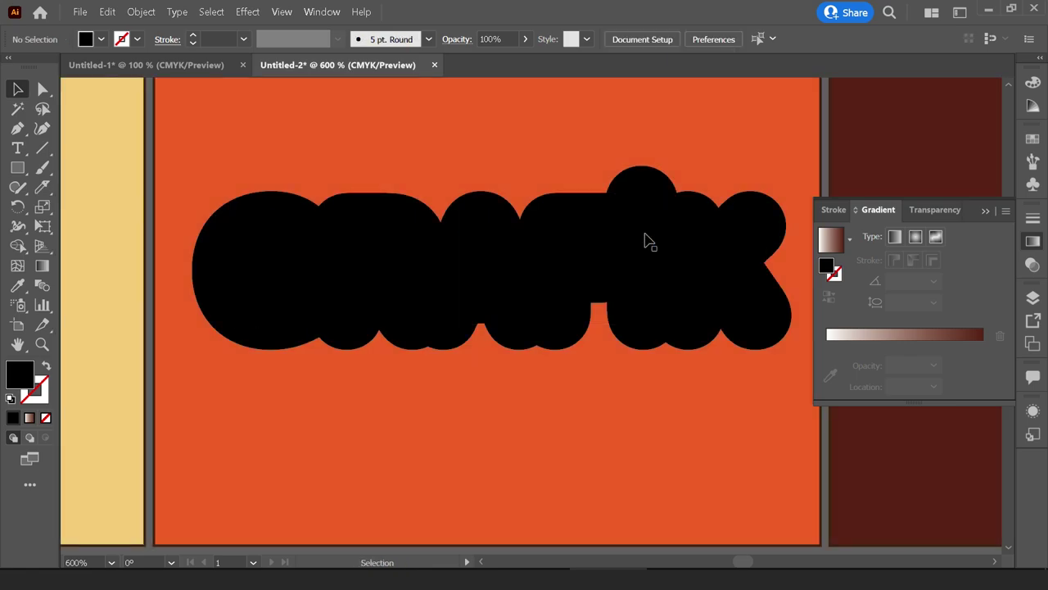
{"action": "left_click", "coordinate": [244, 165]}
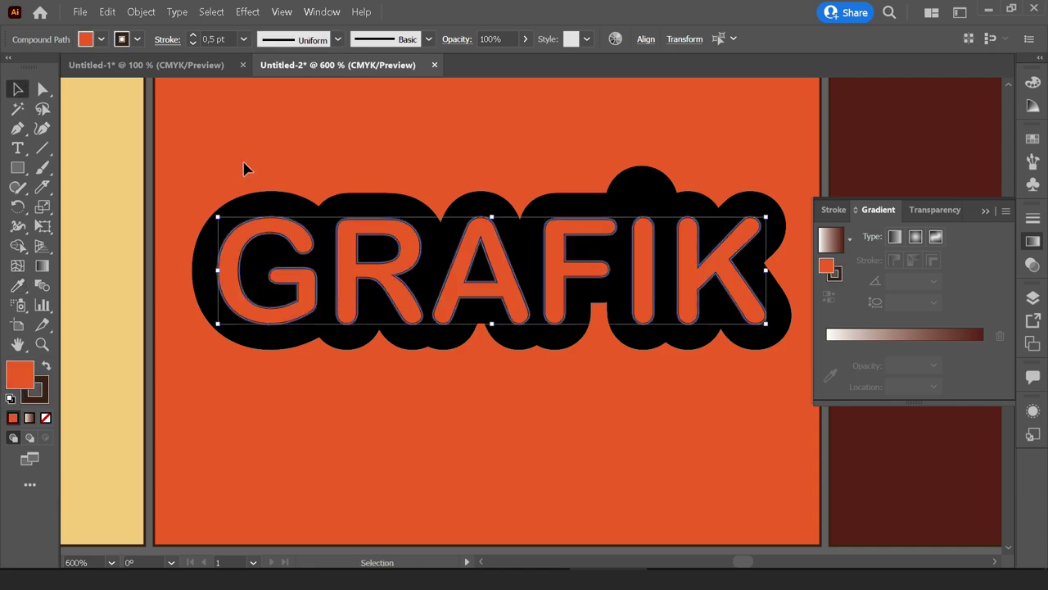
{"action": "key", "text": "ctrl+shift+a"}
{"action": "left_click", "coordinate": [651, 197]}
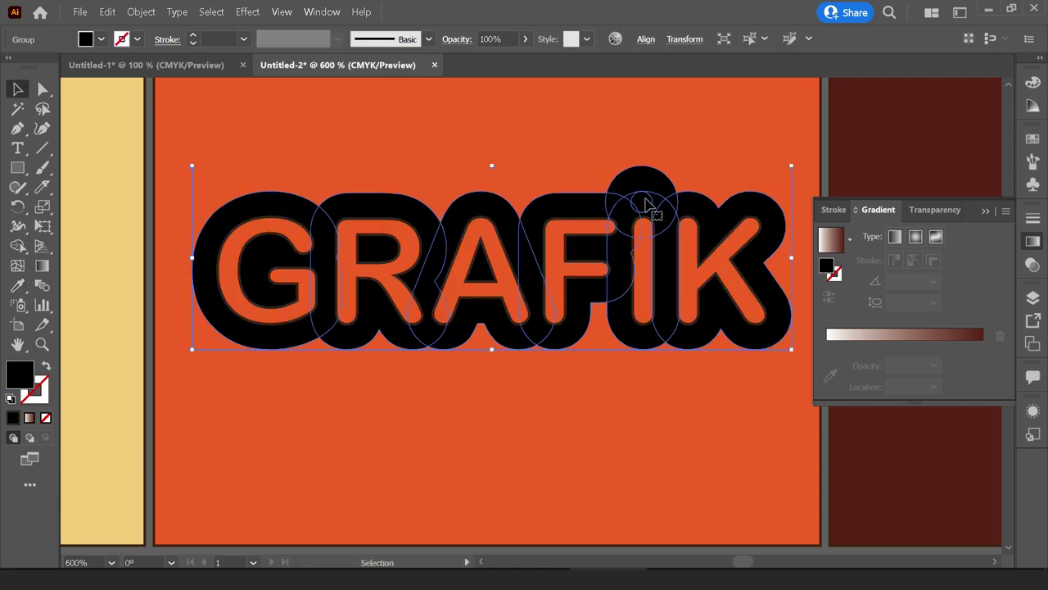
{"action": "double_click", "coordinate": [647, 204]}
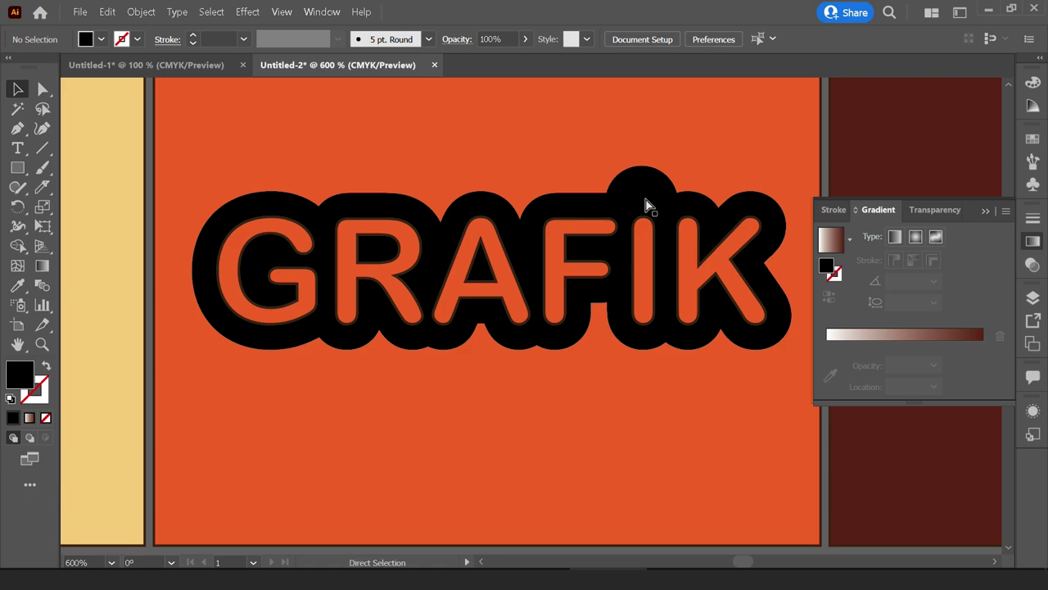
{"action": "left_click", "coordinate": [647, 203]}
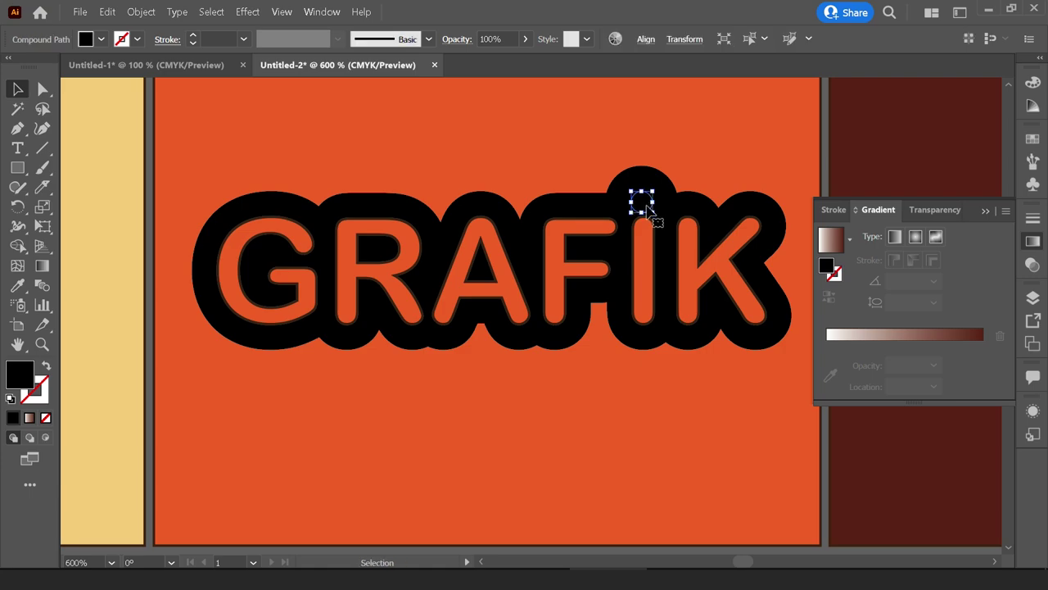
{"action": "left_click", "coordinate": [18, 285]}
{"action": "left_click", "coordinate": [279, 151]}
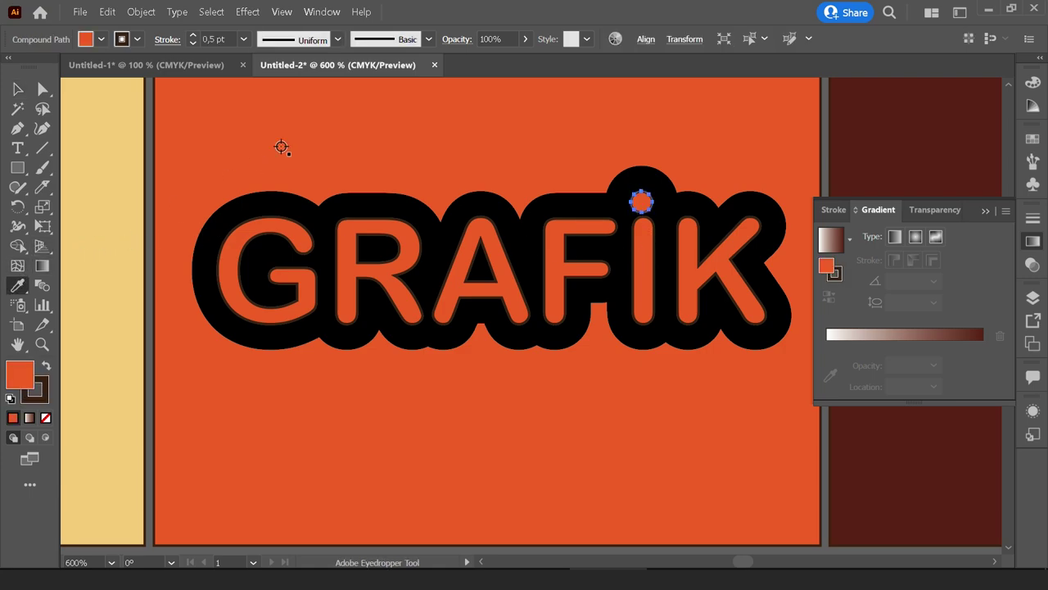
Select the dot together with the I, K, F, A, R and G letter shapes.
{"action": "key", "text": "v"}
{"action": "left_click", "coordinate": [643, 260], "text": "shift"}
{"action": "left_click", "coordinate": [682, 272], "text": "shift"}
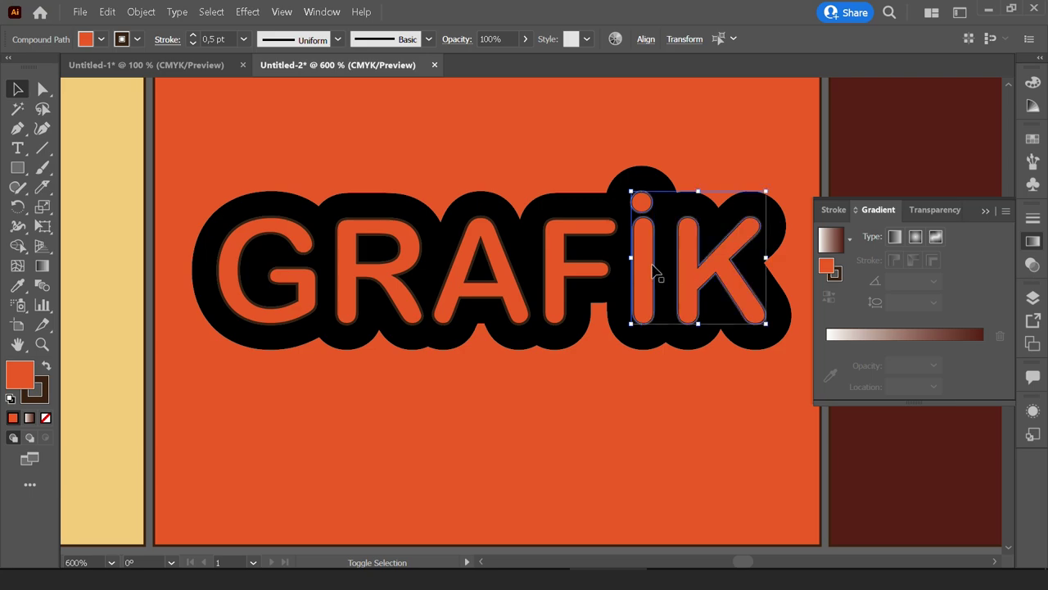
{"action": "left_click", "coordinate": [568, 252], "text": "shift"}
{"action": "left_click", "coordinate": [480, 257], "text": "shift"}
{"action": "left_click", "coordinate": [395, 257], "text": "shift"}
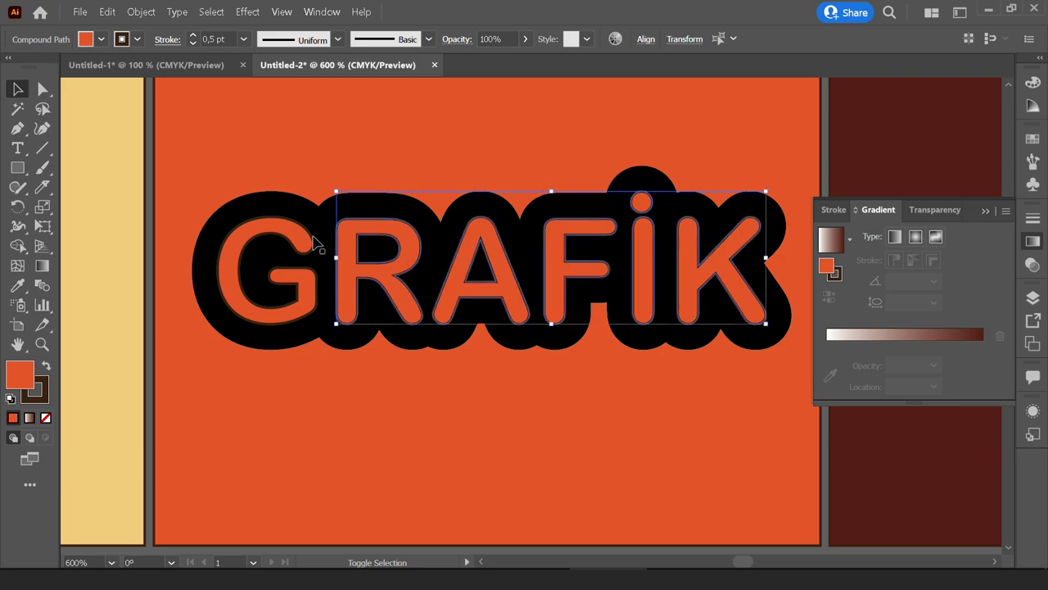
{"action": "left_click", "coordinate": [295, 231], "text": "shift"}
{"action": "key", "text": "ctrl+minus"}
{"action": "key", "text": "ctrl+minus"}
{"action": "key", "text": "ctrl+minus"}
Fill the GRAFIK letters with the pale yellow sampled from the left tile.
{"action": "left_click", "coordinate": [17, 285]}
{"action": "left_click", "coordinate": [136, 226]}
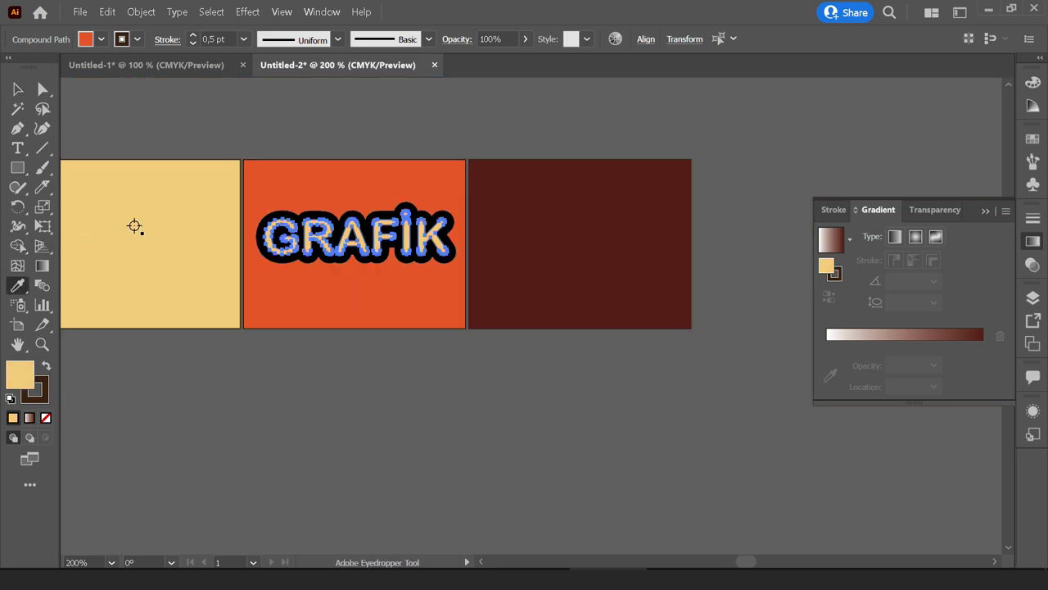
{"action": "key", "text": "v"}
{"action": "scroll", "coordinate": [221, 123], "scroll_direction": "up", "scroll_amount": 1}
{"action": "scroll", "coordinate": [222, 122], "scroll_direction": "left", "scroll_amount": 2}
Set the letters' stroke to None, then select the GRAFIK artwork group.
{"action": "left_click", "coordinate": [137, 38]}
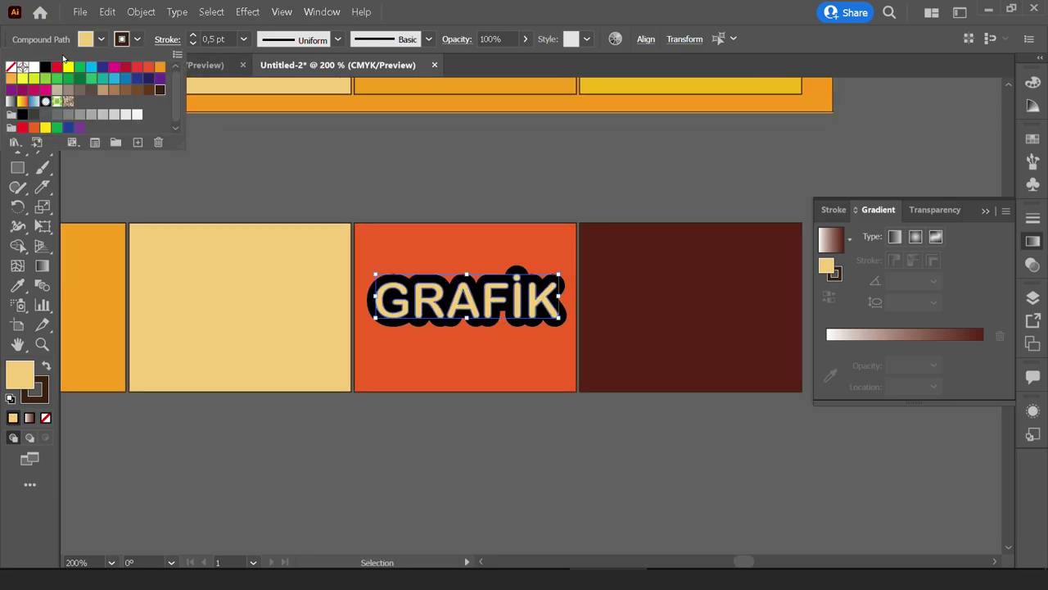
{"action": "left_click", "coordinate": [14, 69]}
{"action": "left_click", "coordinate": [440, 156]}
{"action": "scroll", "coordinate": [482, 269], "scroll_direction": "up", "scroll_amount": 2}
{"action": "scroll", "coordinate": [487, 275], "scroll_direction": "up", "scroll_amount": 2}
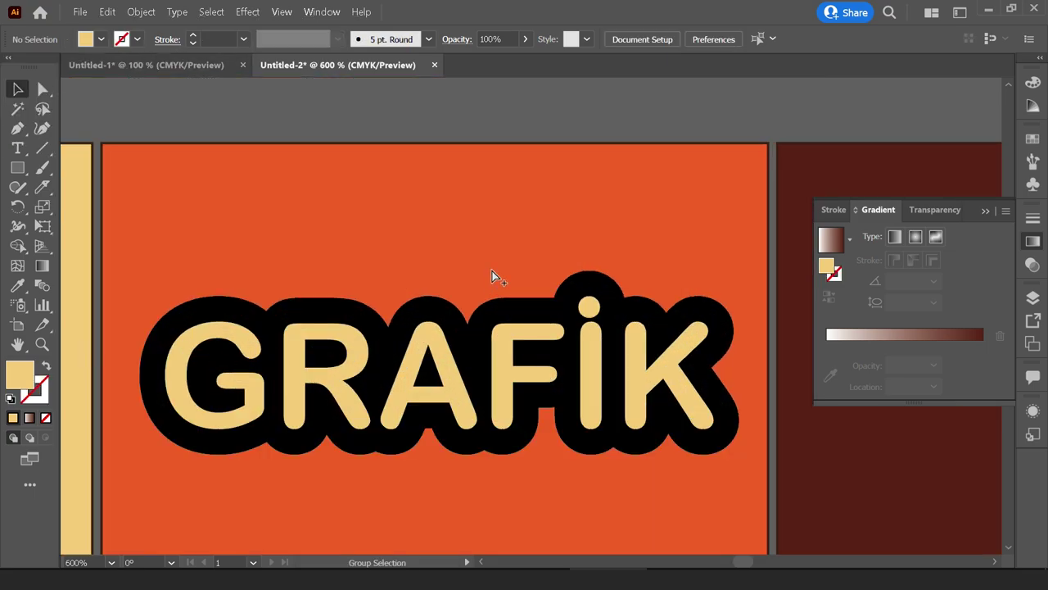
{"action": "scroll", "coordinate": [492, 276], "scroll_direction": "down", "scroll_amount": 1}
{"action": "left_click", "coordinate": [508, 283]}
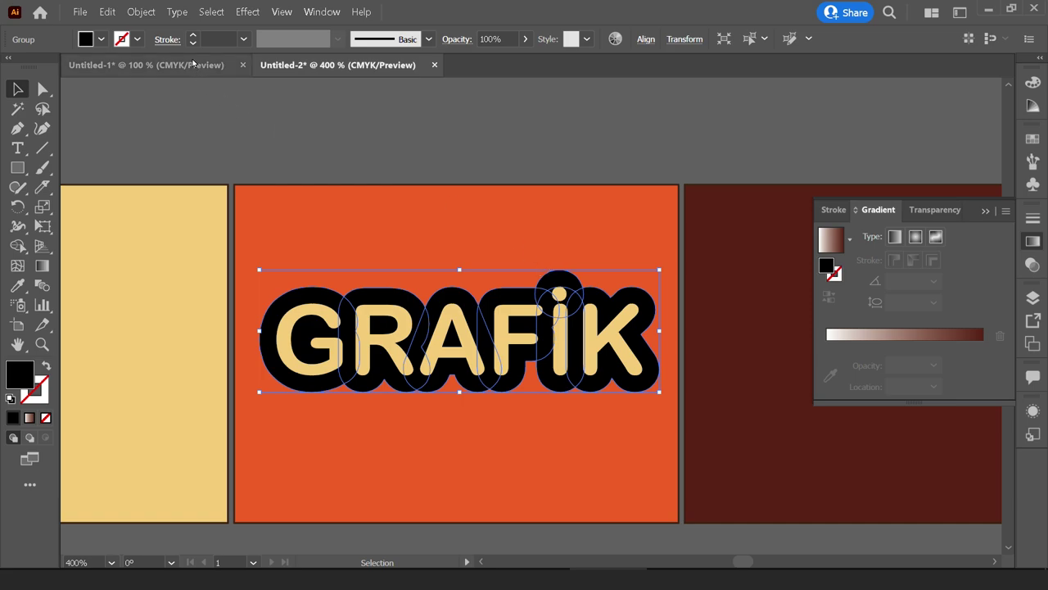
{"action": "left_click", "coordinate": [322, 11]}
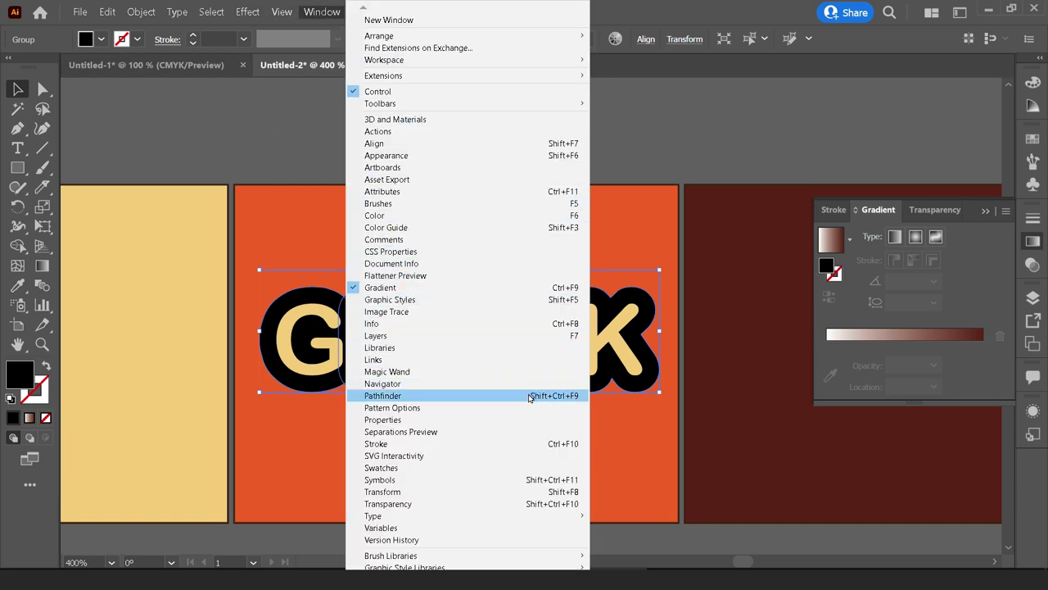
Unite the overlapping black GRAFIK outline shapes with Pathfinder.
{"action": "left_click", "coordinate": [465, 395]}
{"action": "left_click", "coordinate": [651, 361]}
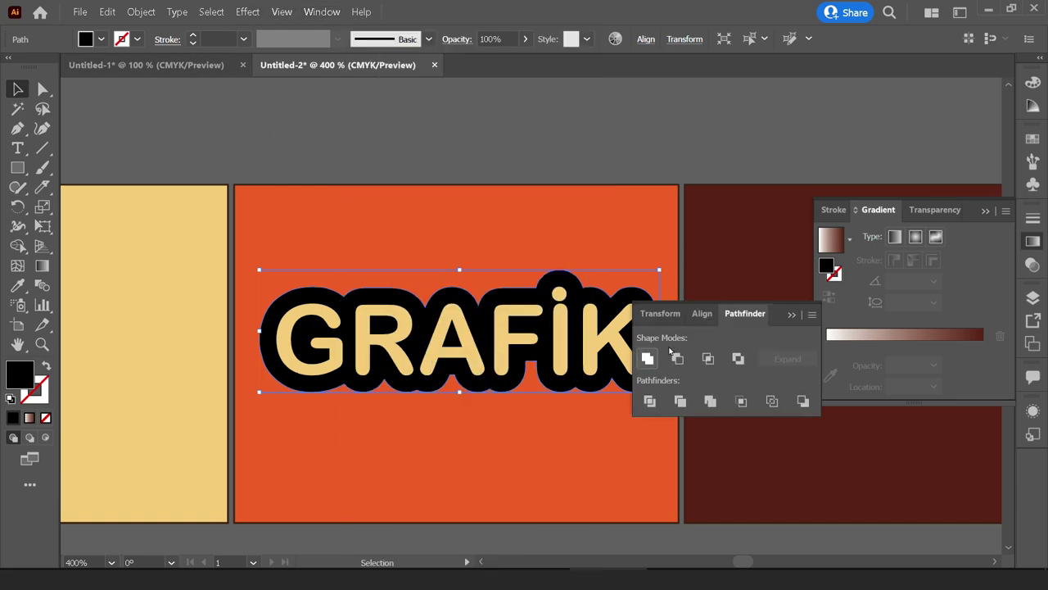
{"action": "left_click", "coordinate": [791, 313]}
{"action": "left_click", "coordinate": [669, 227]}
{"action": "scroll", "coordinate": [585, 251], "scroll_direction": "down", "scroll_amount": 3}
{"action": "left_click", "coordinate": [512, 245]}
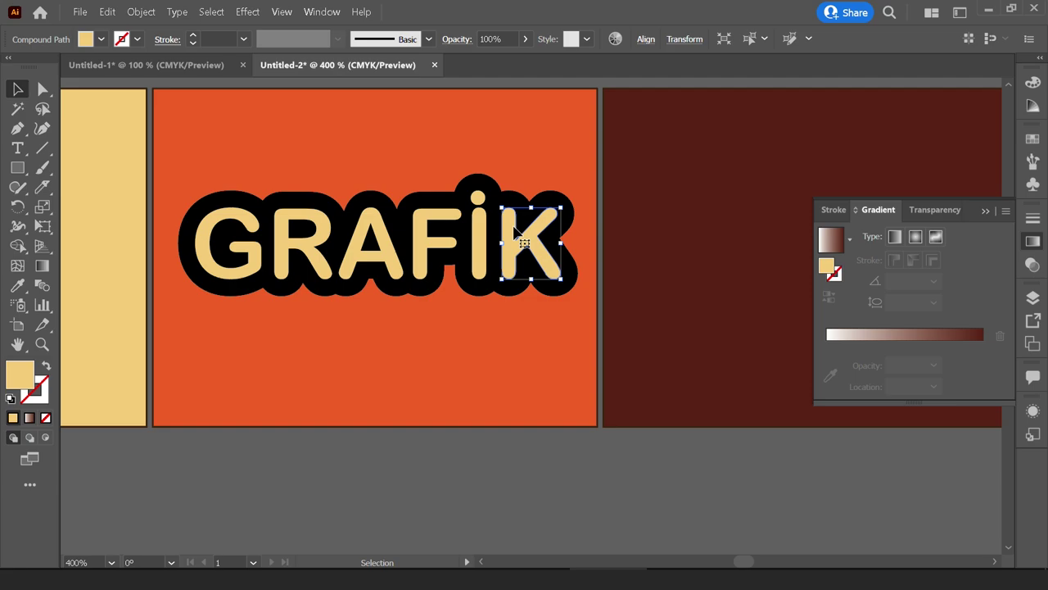
{"action": "key", "text": "ctrl+shift+a"}
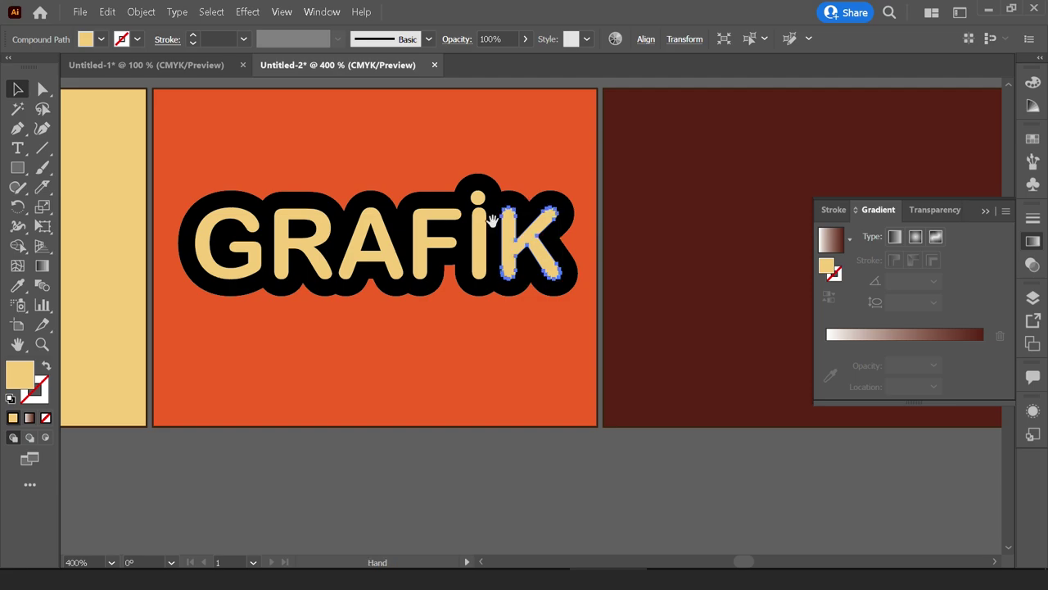
{"action": "scroll", "coordinate": [516, 237], "scroll_direction": "up", "scroll_amount": 2}
Recolour the black outline backing with the dark red of the right tile.
{"action": "left_click", "coordinate": [528, 252]}
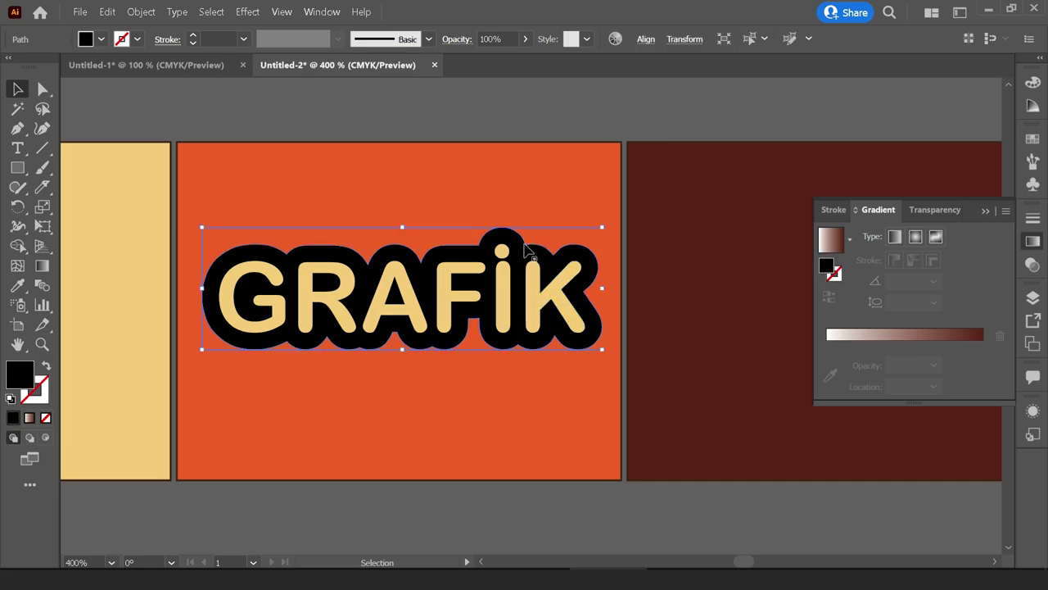
{"action": "left_click", "coordinate": [17, 285]}
{"action": "left_click", "coordinate": [698, 229]}
{"action": "key", "text": "v"}
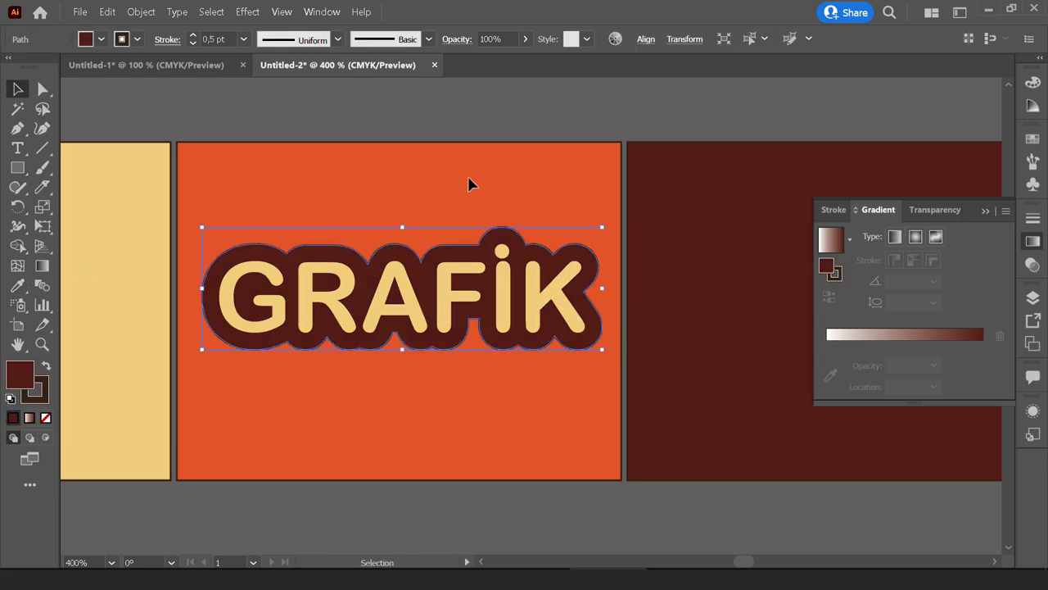
{"action": "left_click", "coordinate": [474, 188]}
{"action": "scroll", "coordinate": [473, 188], "scroll_direction": "down", "scroll_amount": 2}
{"action": "scroll", "coordinate": [370, 235], "scroll_direction": "up", "scroll_amount": 2}
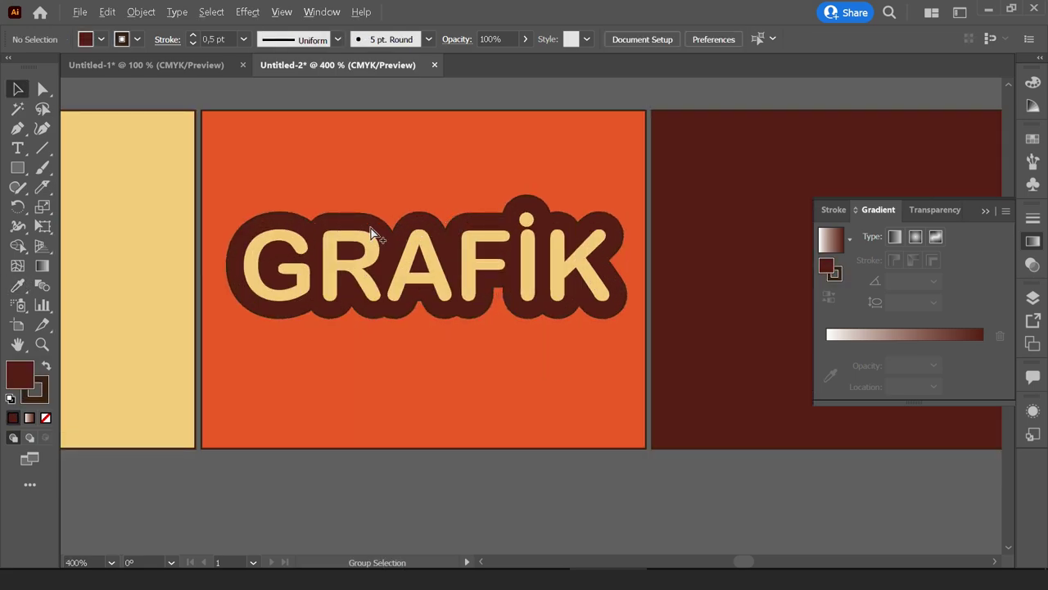
Shift-select the K, İ, F, A, R and G letters and group them.
{"action": "left_click", "coordinate": [624, 348]}
{"action": "left_click", "coordinate": [585, 299], "text": "shift"}
{"action": "left_click", "coordinate": [576, 274], "text": "shift"}
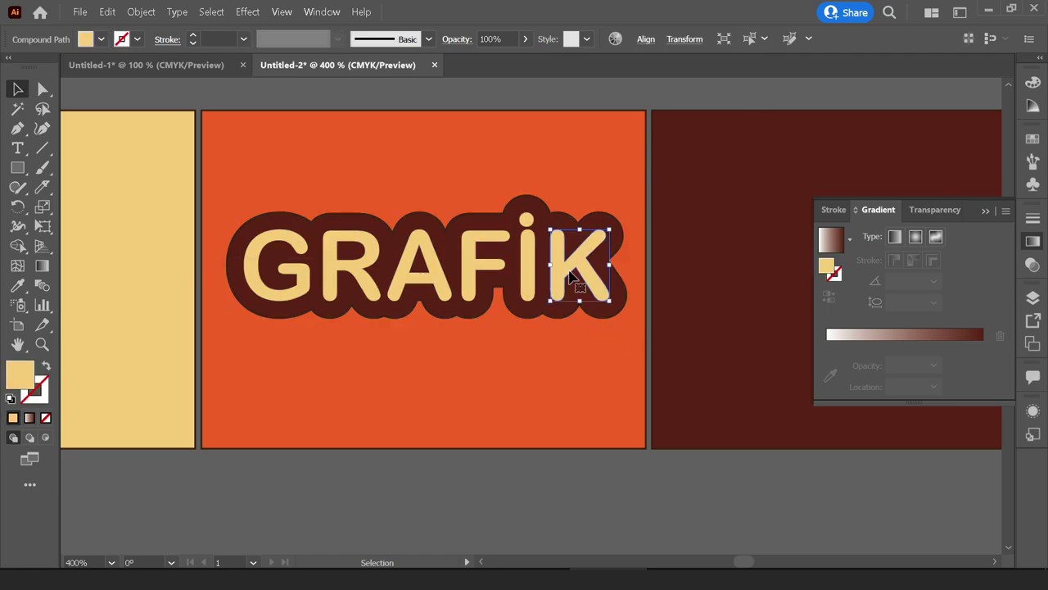
{"action": "left_click", "coordinate": [528, 250], "text": "shift"}
{"action": "left_click", "coordinate": [490, 239], "text": "shift"}
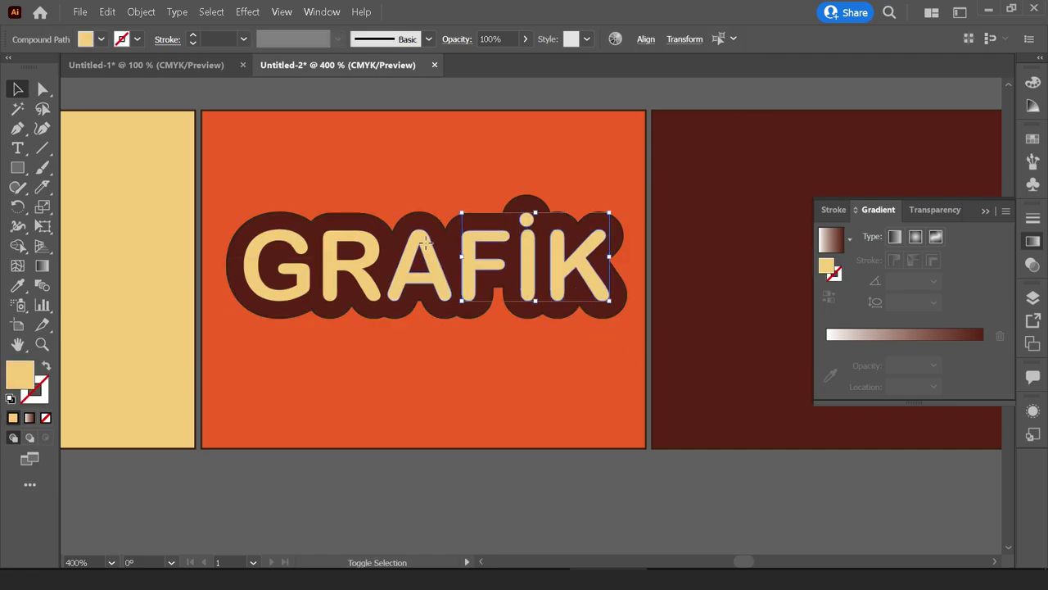
{"action": "left_click", "coordinate": [439, 254], "text": "shift"}
{"action": "left_click", "coordinate": [338, 245], "text": "shift"}
{"action": "left_click", "coordinate": [300, 246], "text": "shift"}
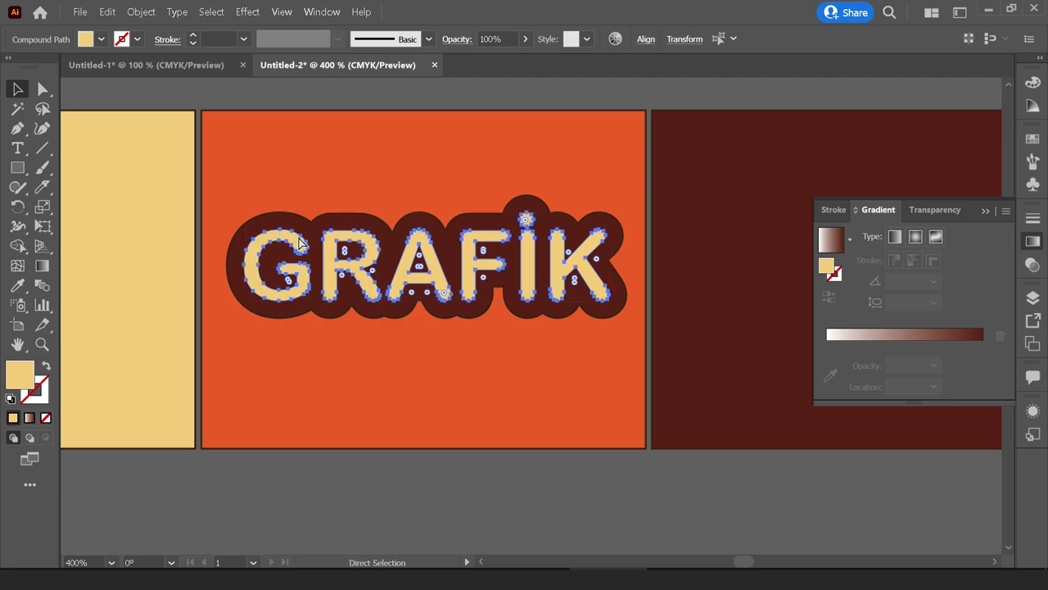
{"action": "key", "text": "ctrl+g"}
{"action": "left_click", "coordinate": [418, 198]}
{"action": "left_click", "coordinate": [378, 231]}
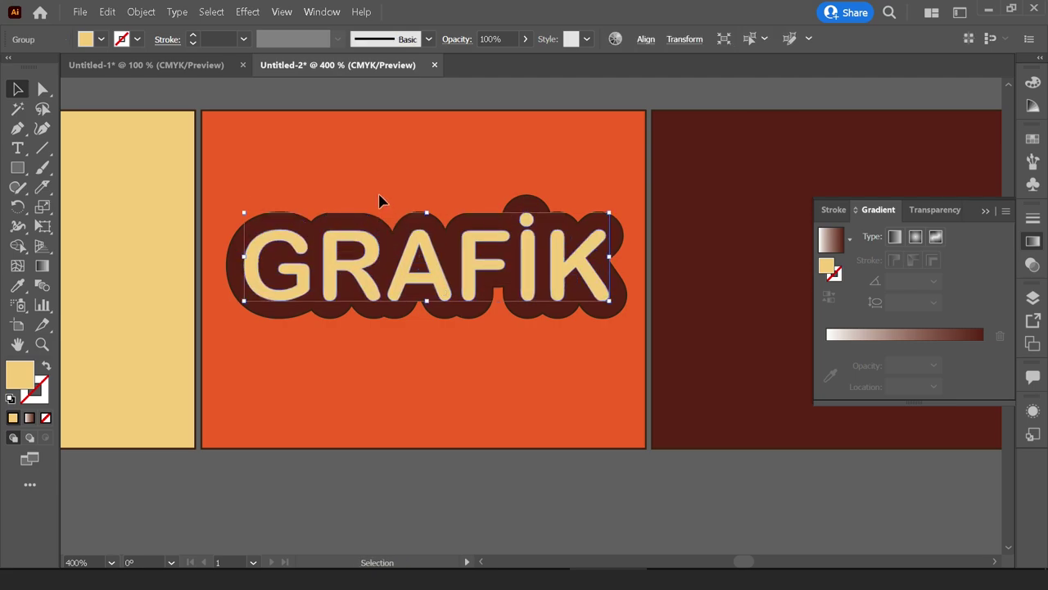
Apply classic 3D Extrude & Bevel from Front position, rotated 12°, 13° and 1°.
{"action": "left_click", "coordinate": [322, 12]}
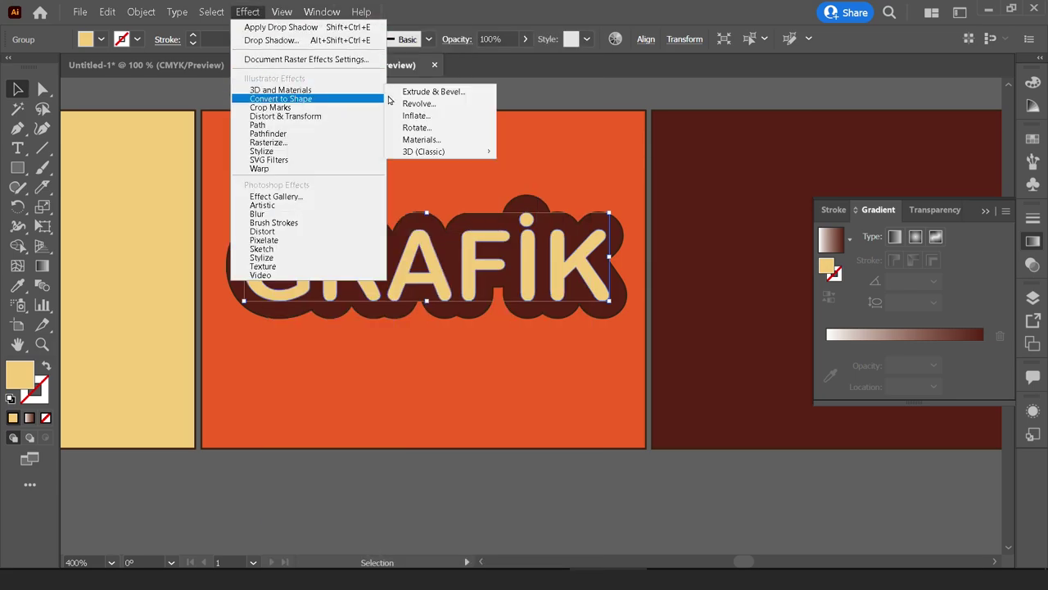
{"action": "mouse_move", "coordinate": [423, 152]}
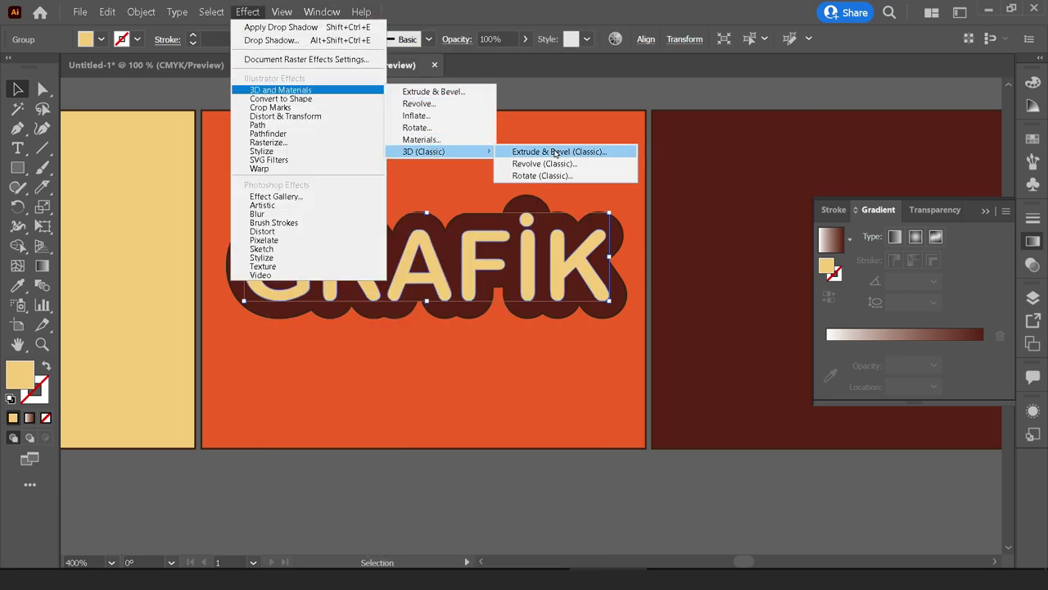
{"action": "left_click", "coordinate": [556, 153]}
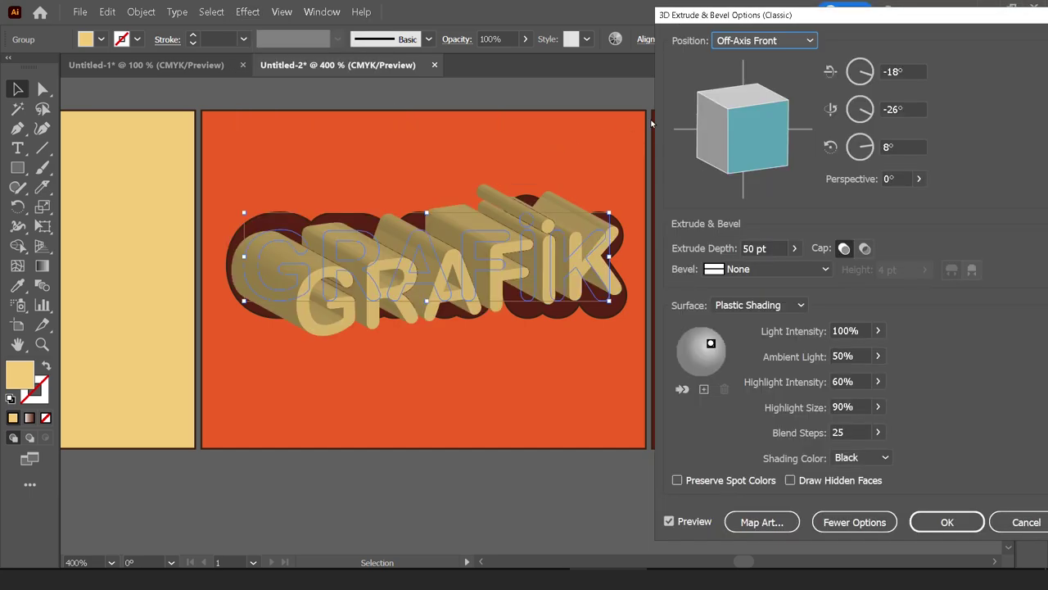
{"action": "left_click", "coordinate": [780, 43]}
{"action": "left_click", "coordinate": [713, 80]}
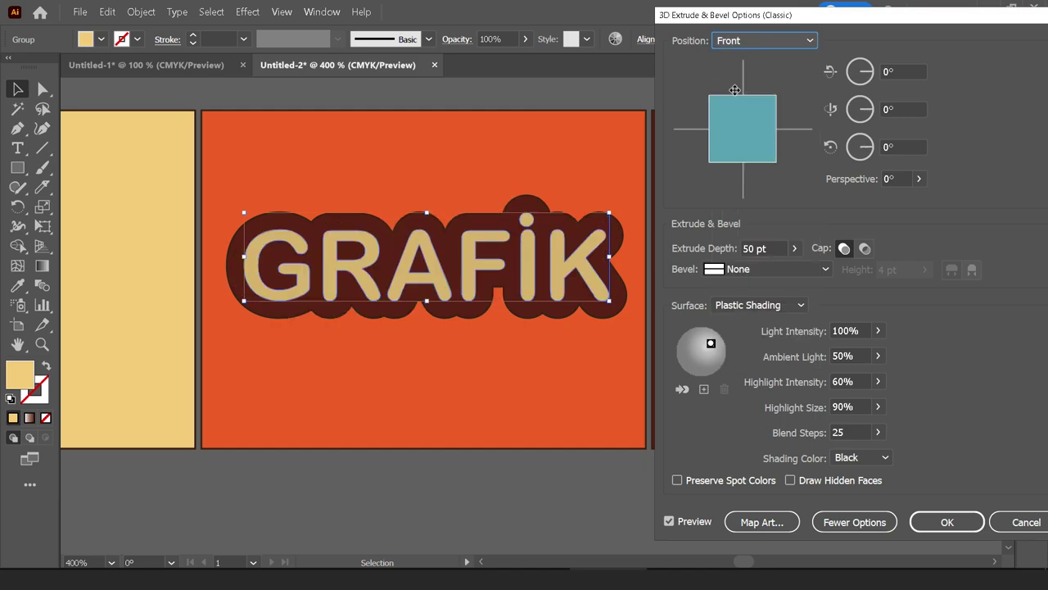
{"action": "left_click", "coordinate": [889, 72]}
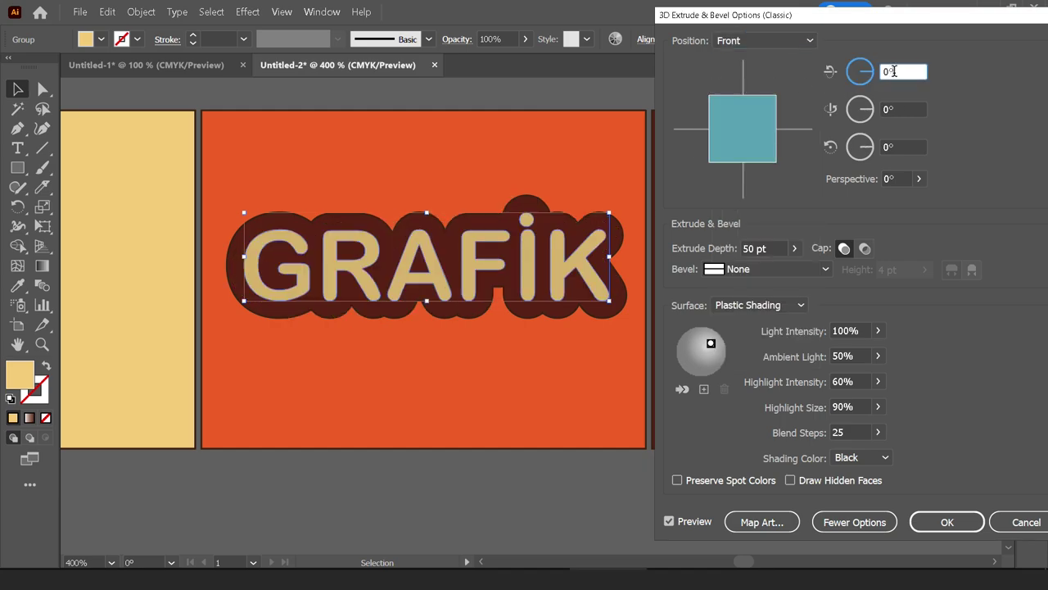
{"action": "type", "text": "11"}
{"action": "key", "text": "Up"}
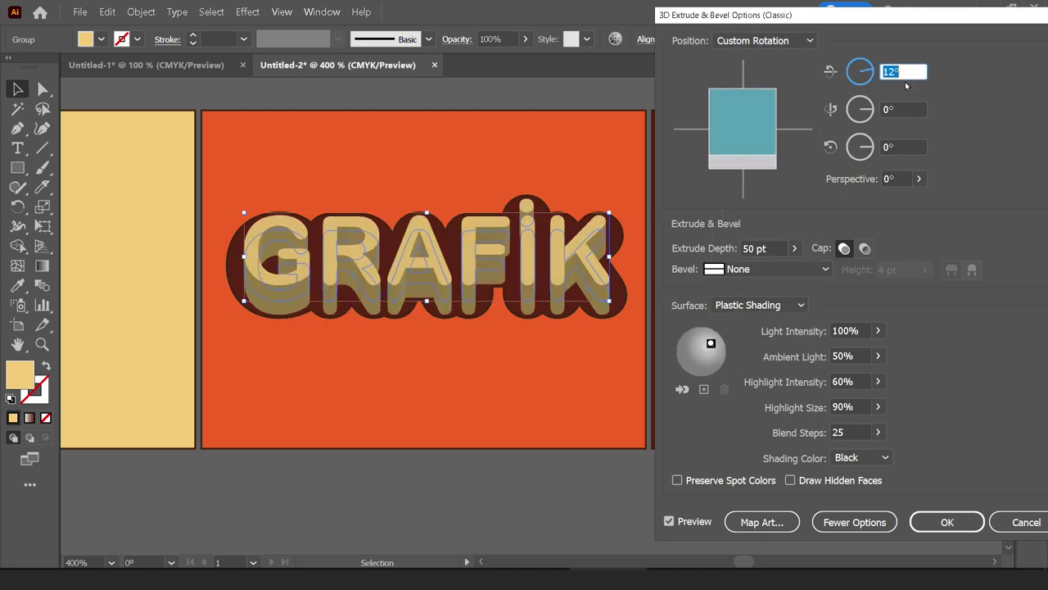
{"action": "left_click", "coordinate": [909, 108]}
{"action": "type", "text": "13"}
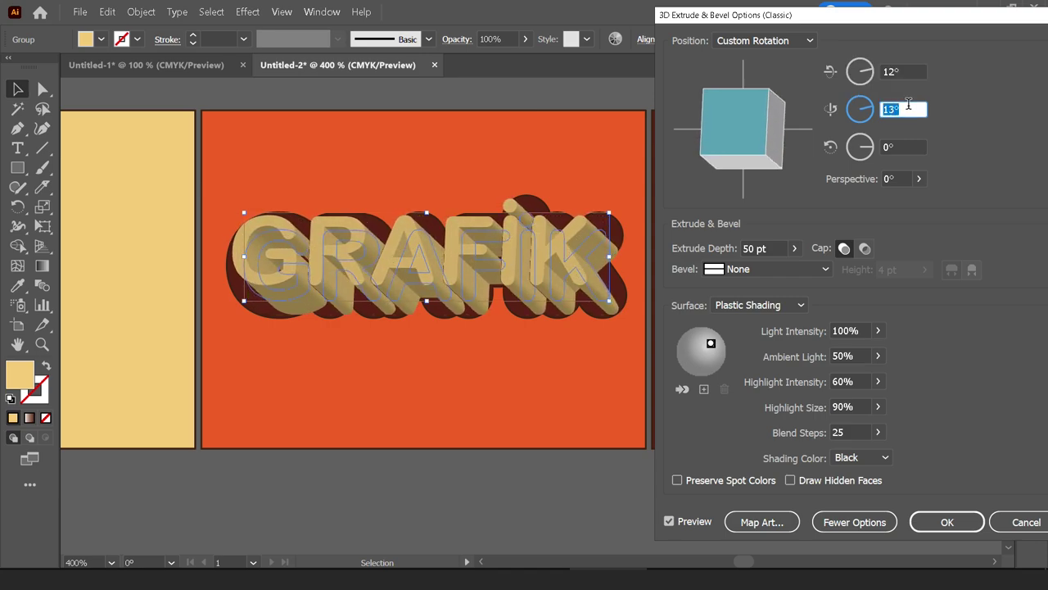
{"action": "left_click", "coordinate": [903, 145]}
{"action": "key", "text": "Up"}
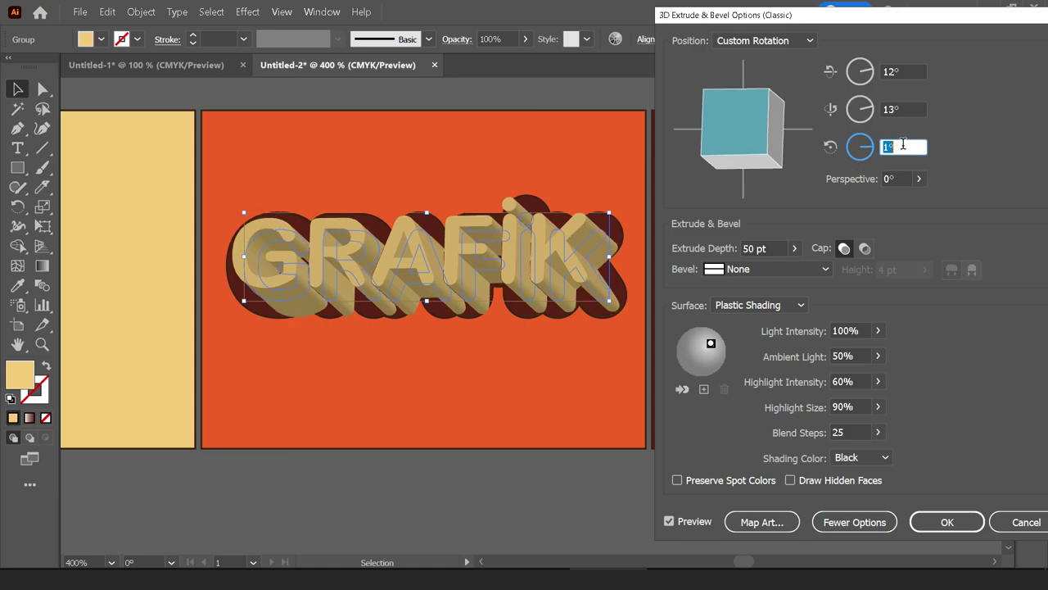
{"action": "key", "text": "Up"}
{"action": "key", "text": "Down"}
Set extrusion depth to 32 pt with a 1 pt Tall-Round bevel and apply.
{"action": "left_click", "coordinate": [770, 247]}
{"action": "key", "text": "Down"}
{"action": "key", "text": "Down"}
{"action": "key", "text": "Down"}
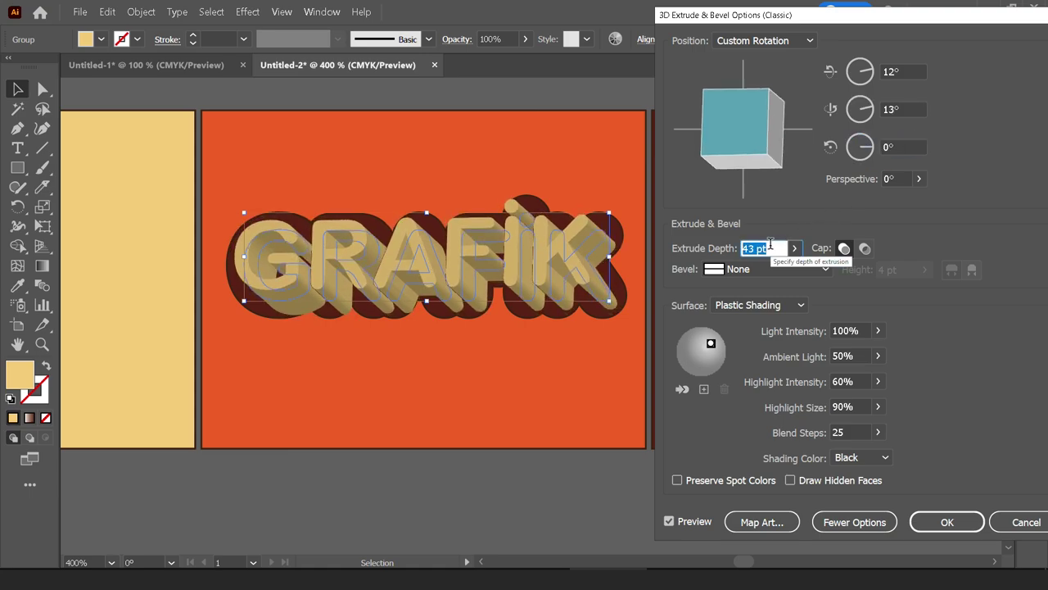
{"action": "key", "text": "Down"}
{"action": "key", "text": "Down"}
{"action": "key", "text": "Down"}
{"action": "key", "text": "Down"}
{"action": "key", "text": "Down"}
{"action": "key", "text": "Down"}
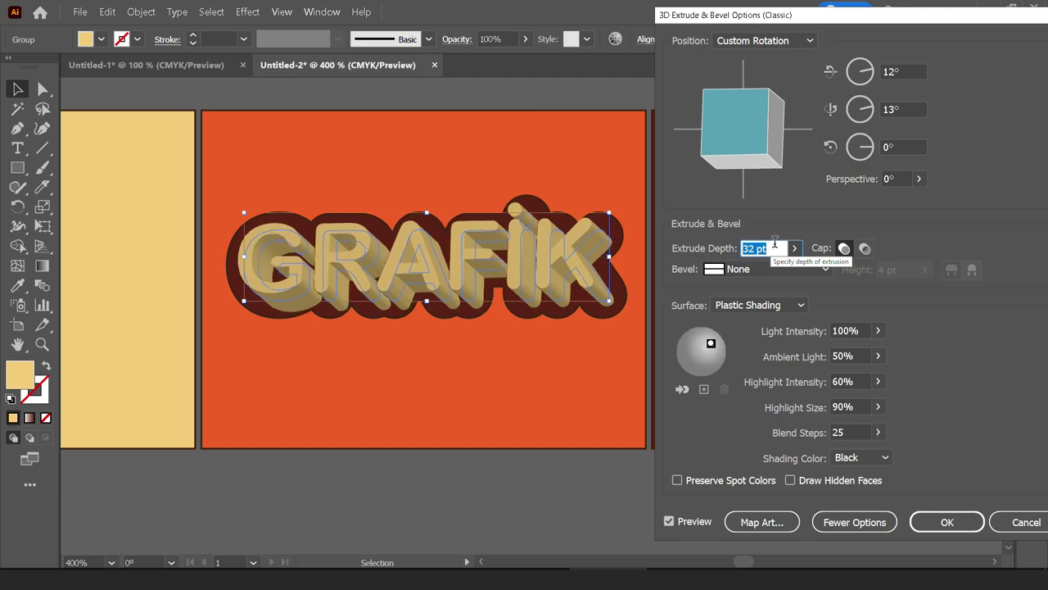
{"action": "left_click", "coordinate": [811, 269]}
{"action": "left_click", "coordinate": [774, 460]}
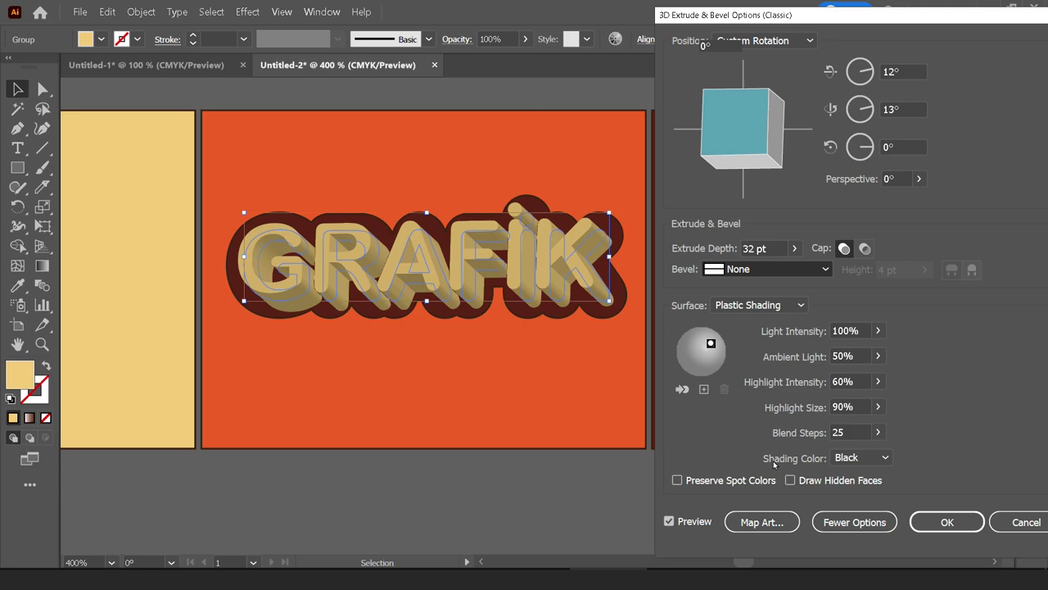
{"action": "left_click", "coordinate": [773, 273]}
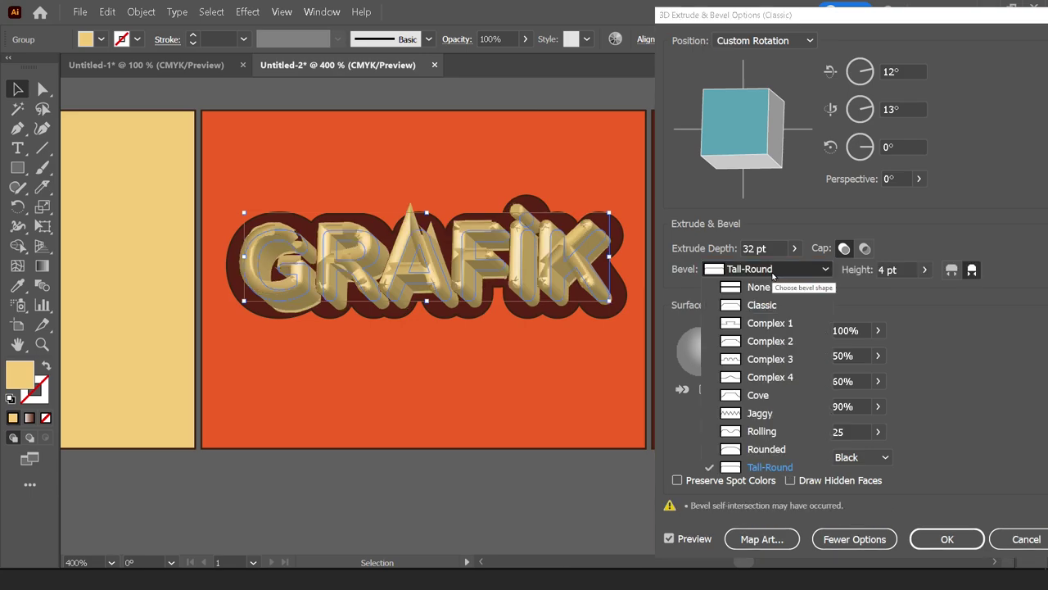
{"action": "left_click", "coordinate": [773, 273]}
{"action": "left_click", "coordinate": [901, 269]}
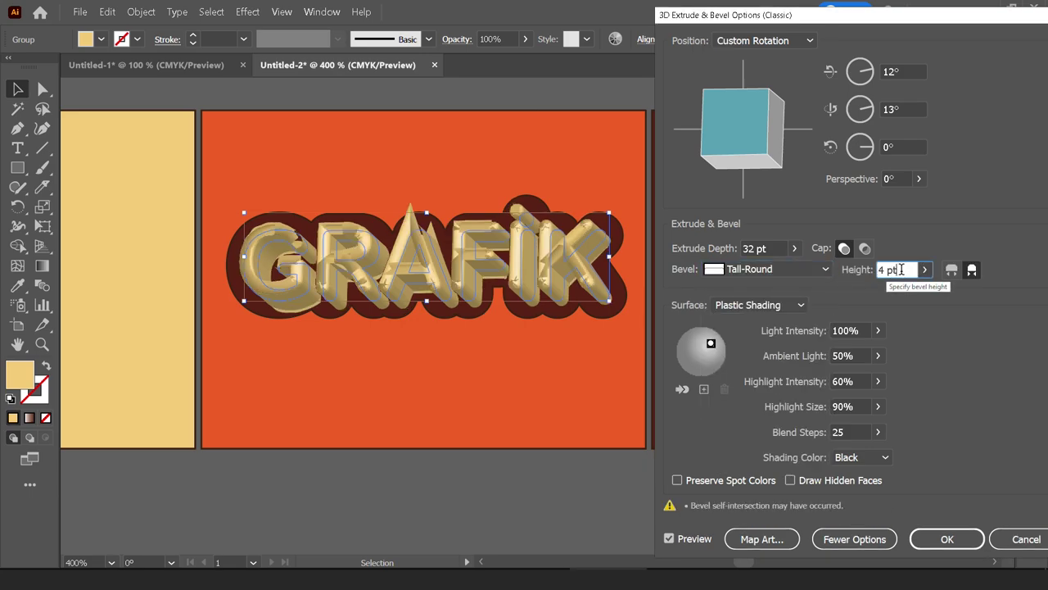
{"action": "key", "text": "Down"}
{"action": "key", "text": "Down"}
{"action": "key", "text": "Down"}
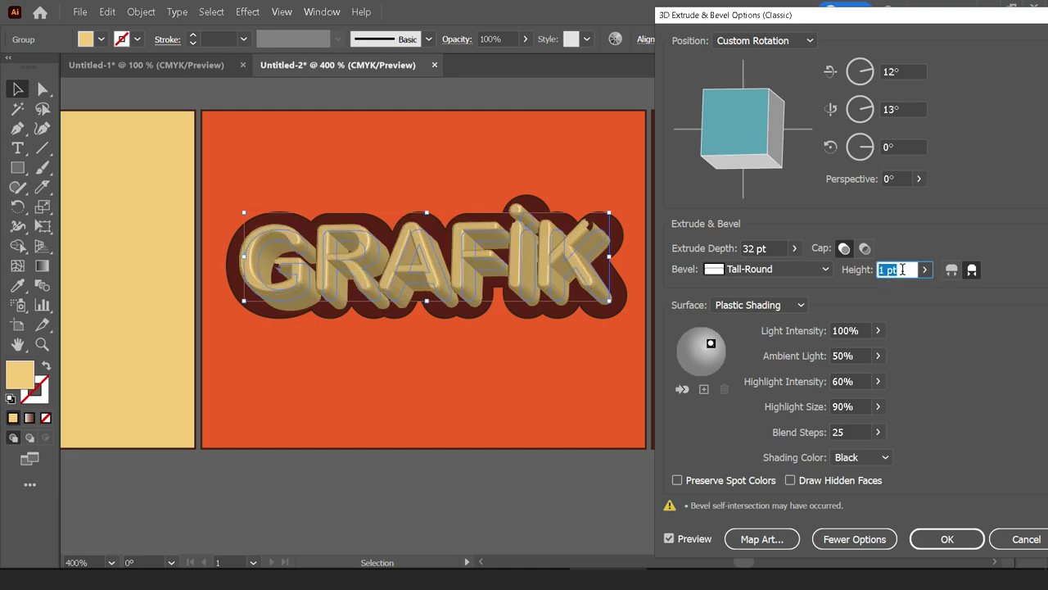
{"action": "key", "text": "Return"}
{"action": "key", "text": "ctrl+equal"}
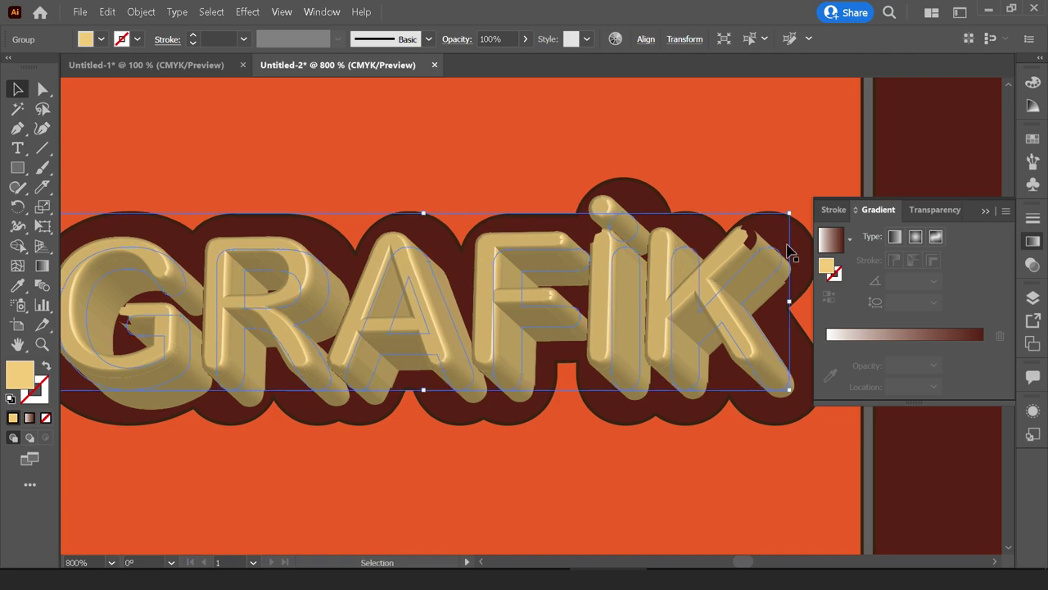
Reopen the 3D effect from Appearance and try Jaggy and other bevel shapes.
{"action": "left_click", "coordinate": [1033, 410]}
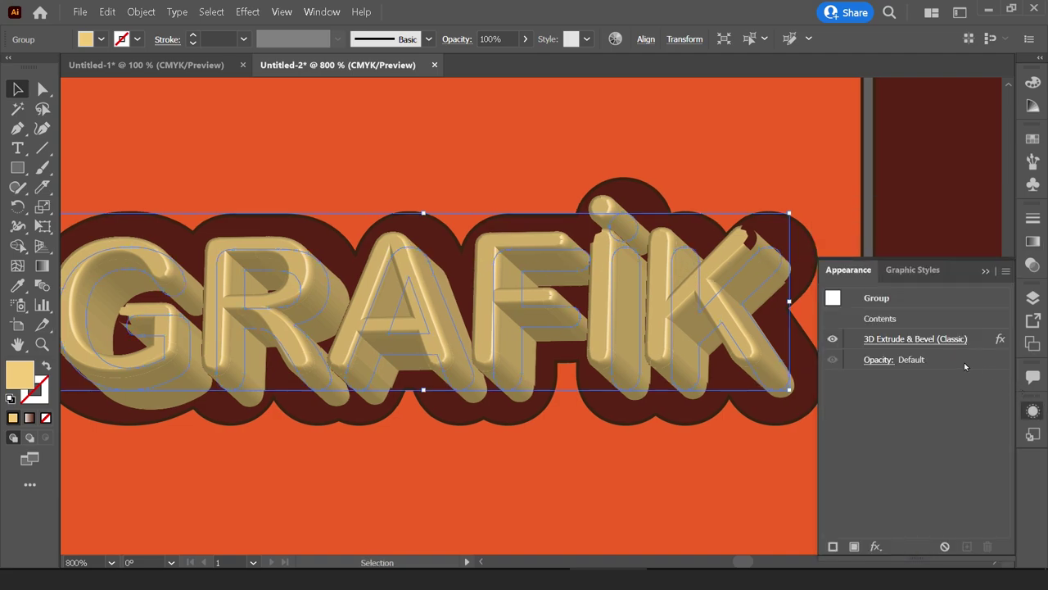
{"action": "left_click", "coordinate": [899, 340]}
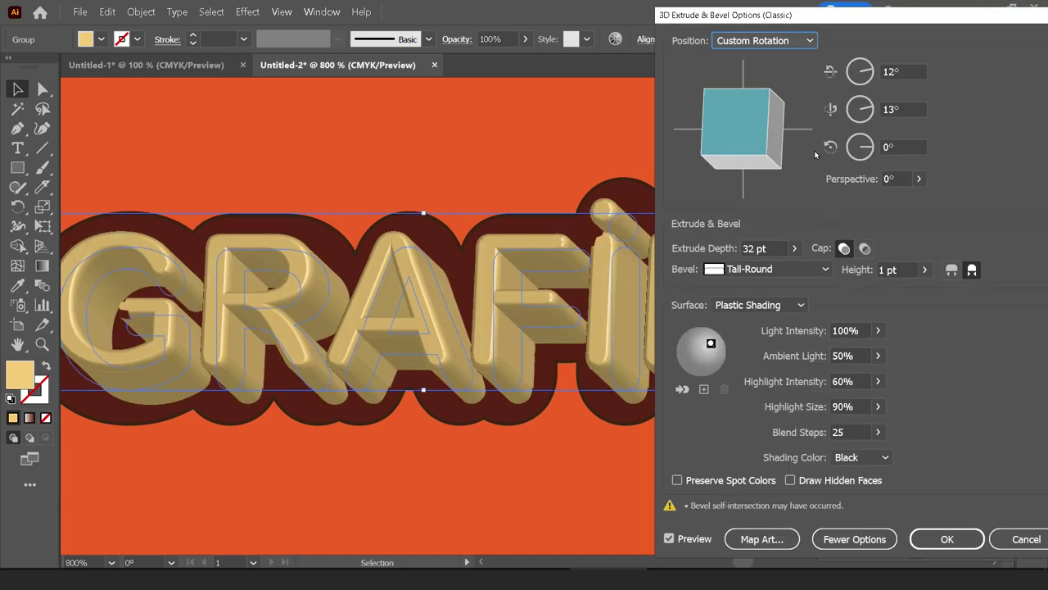
{"action": "left_click_drag", "start_coordinate": [779, 14], "coordinate": [915, 26]}
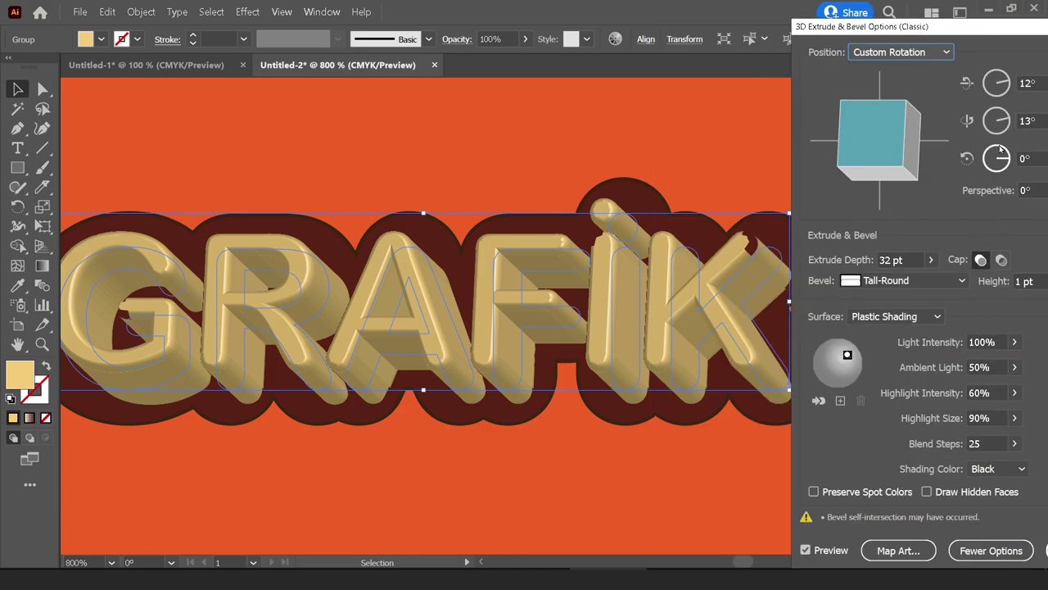
{"action": "left_click", "coordinate": [899, 282]}
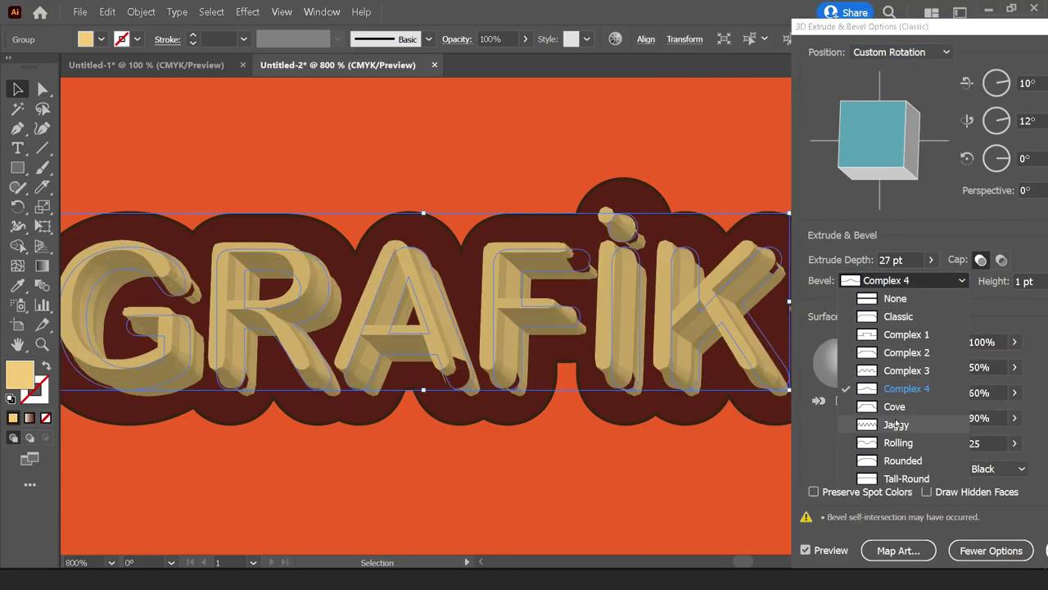
{"action": "left_click", "coordinate": [899, 421]}
{"action": "left_click", "coordinate": [903, 280]}
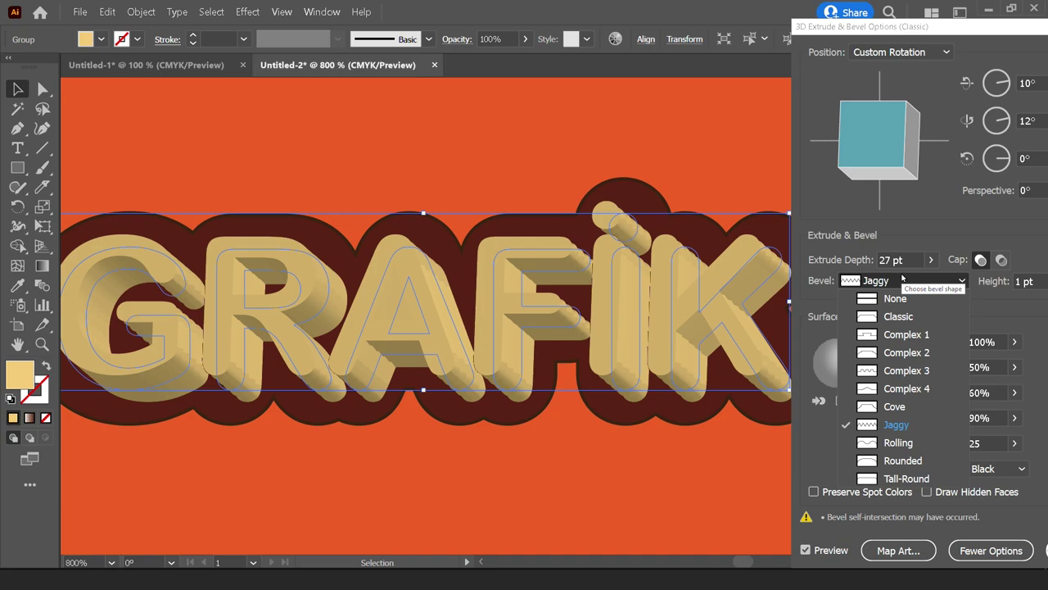
{"action": "left_click", "coordinate": [899, 424]}
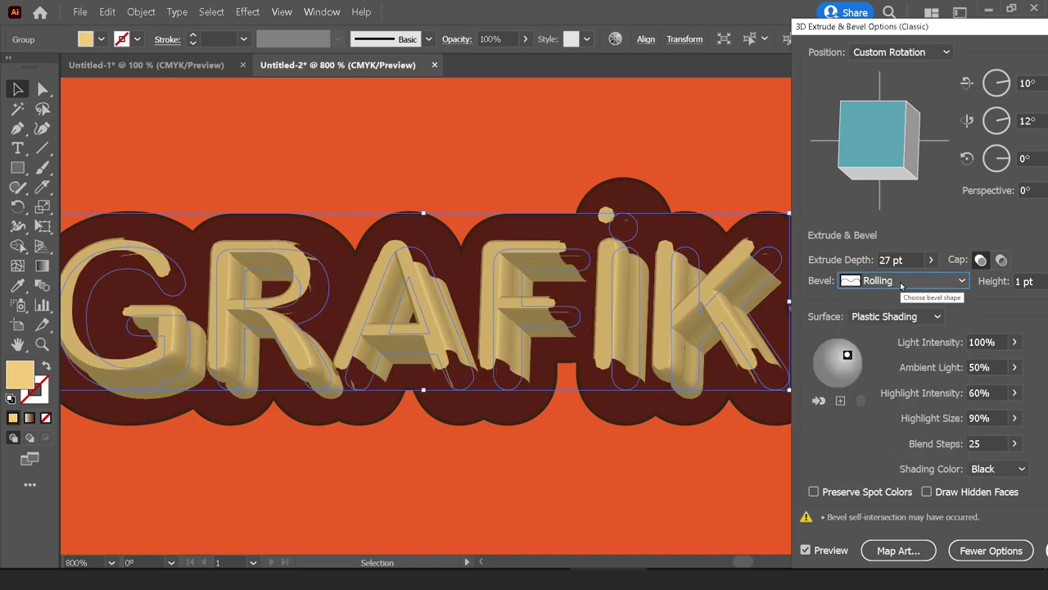
Set the bevel to None and confirm the 3D settings.
{"action": "left_click", "coordinate": [901, 285]}
{"action": "left_click", "coordinate": [897, 301]}
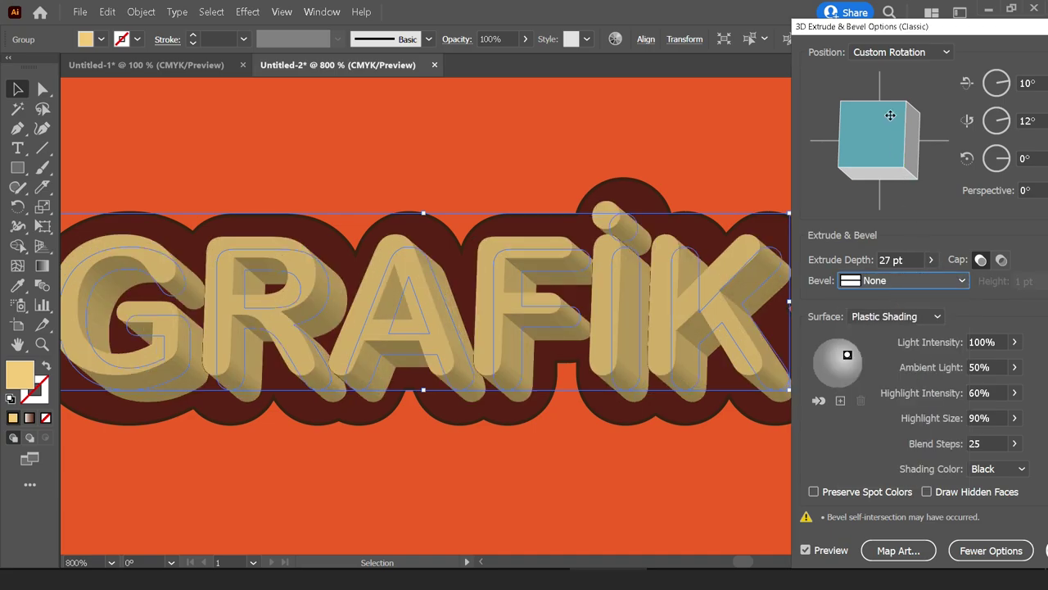
{"action": "left_click_drag", "start_coordinate": [893, 38], "coordinate": [814, 31]}
{"action": "left_click", "coordinate": [1002, 546]}
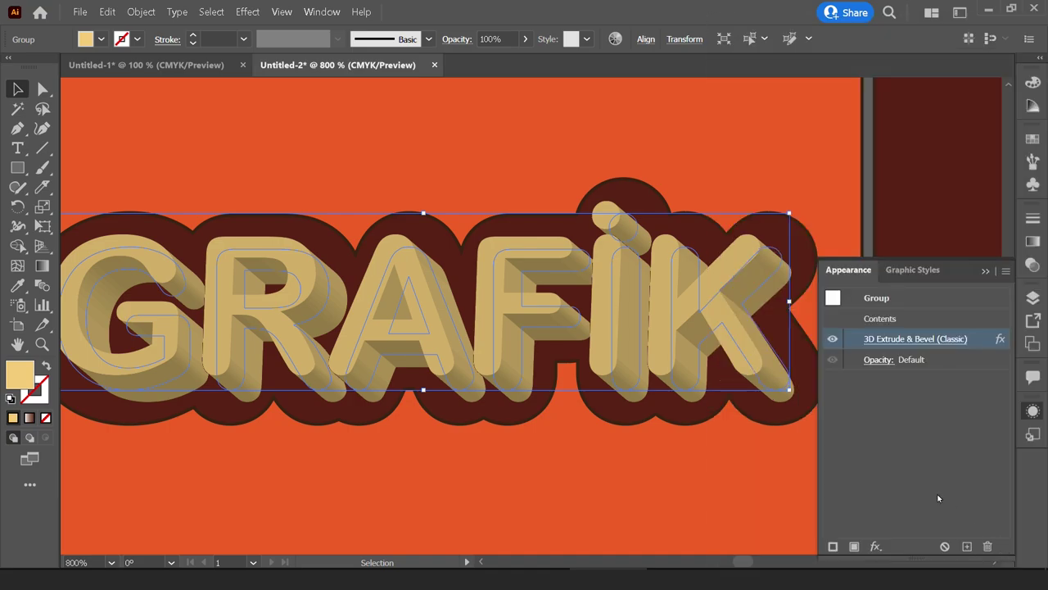
{"action": "scroll", "coordinate": [620, 318], "scroll_direction": "down", "scroll_amount": 1}
{"action": "left_click", "coordinate": [688, 220]}
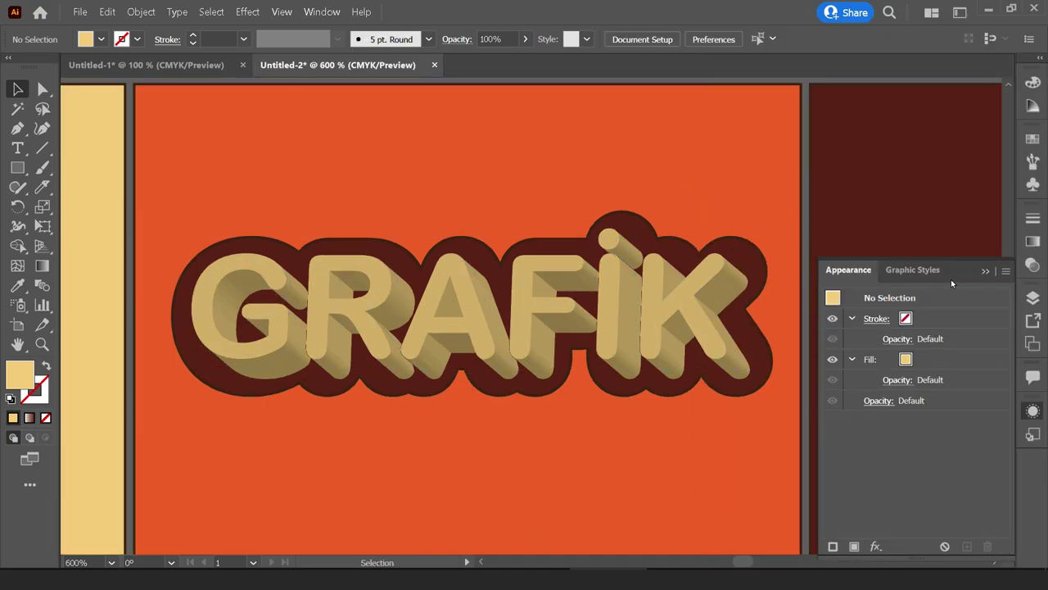
Remove the stroke from the dark-red outline shape behind the letters.
{"action": "left_click", "coordinate": [985, 270]}
{"action": "left_click", "coordinate": [762, 263]}
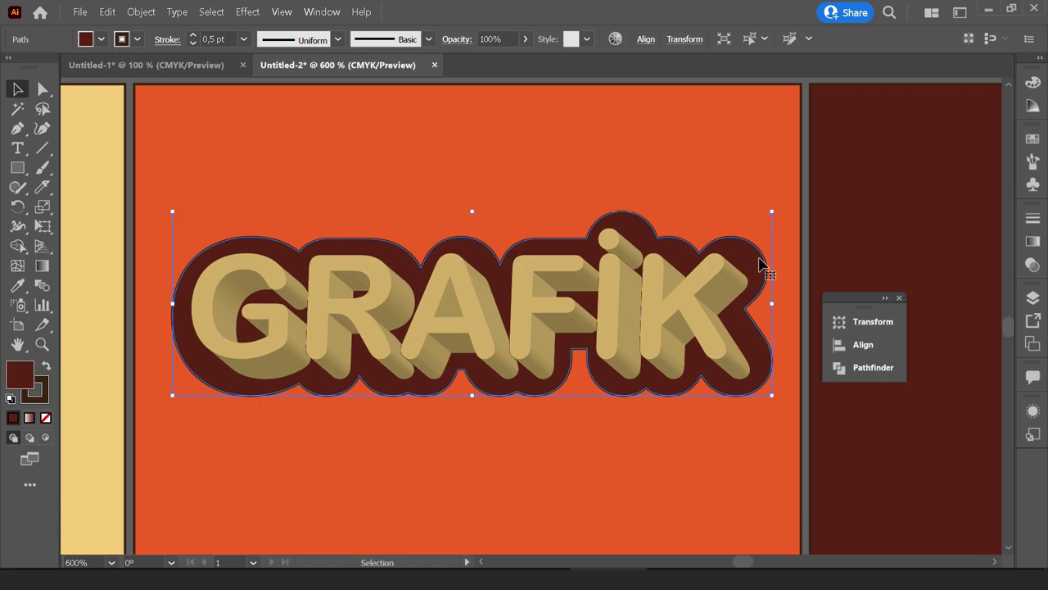
{"action": "left_click", "coordinate": [137, 38]}
{"action": "left_click", "coordinate": [18, 71]}
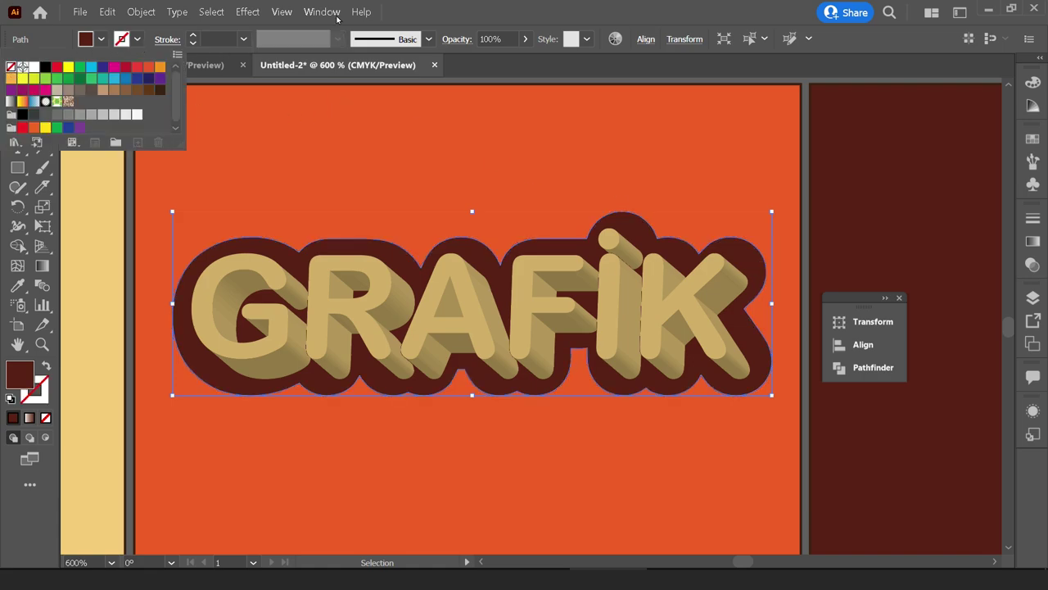
Extrude the outline shape in classic 3D from Front, tilted 12° on X and about 9° on Y.
{"action": "left_click", "coordinate": [248, 11]}
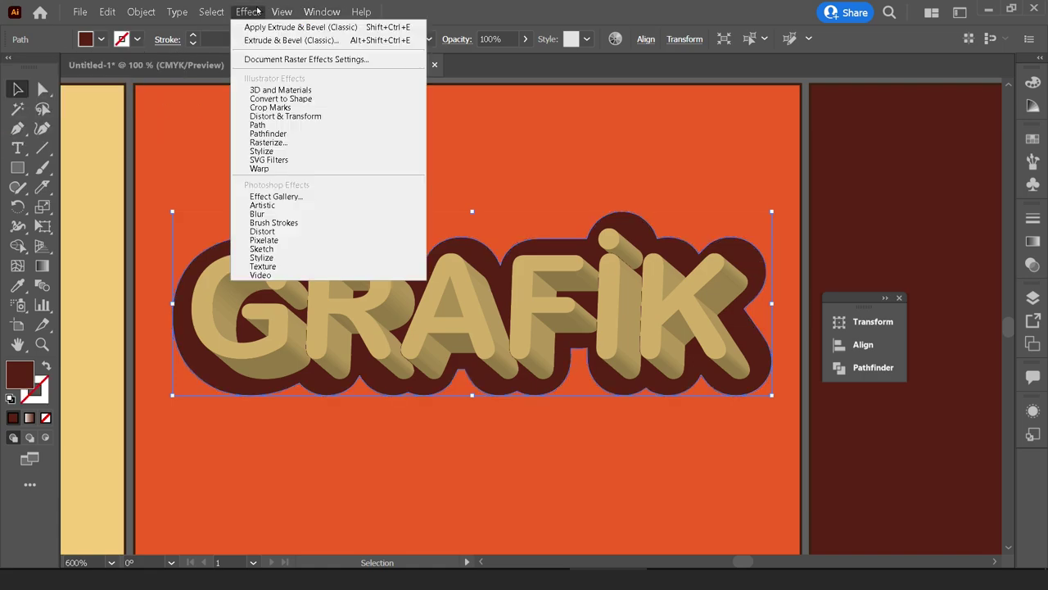
{"action": "left_click", "coordinate": [590, 156]}
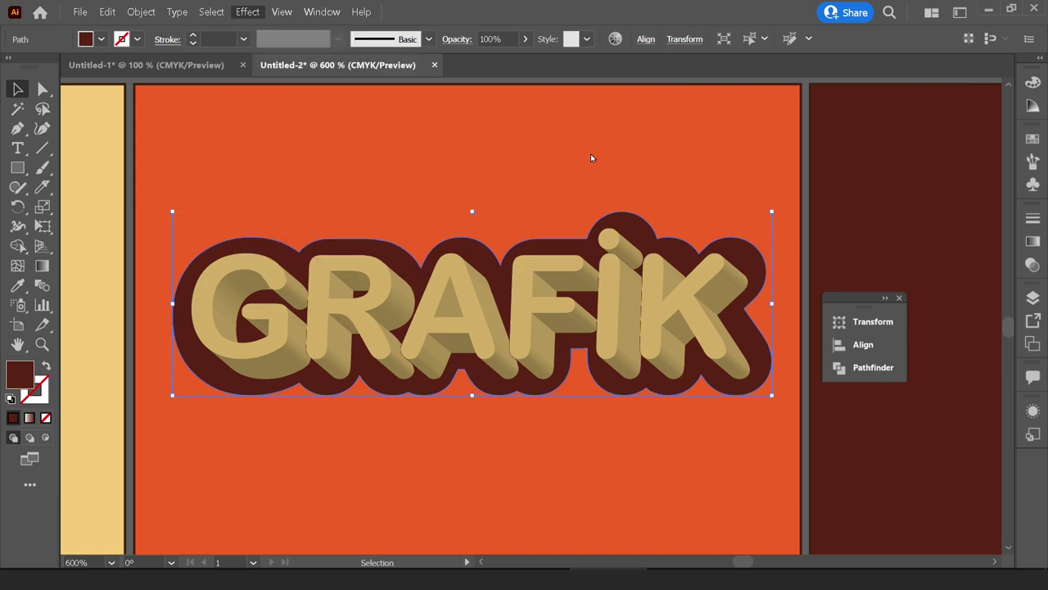
{"action": "left_click", "coordinate": [860, 49]}
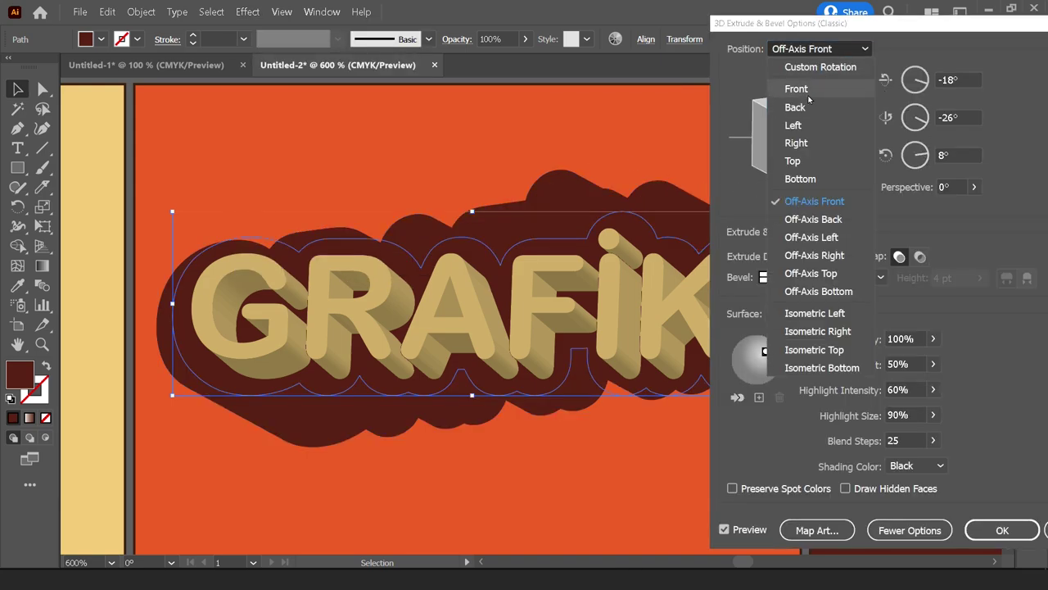
{"action": "left_click", "coordinate": [784, 87]}
{"action": "key", "text": "Up"}
{"action": "key", "text": "Up"}
{"action": "key", "text": "Up"}
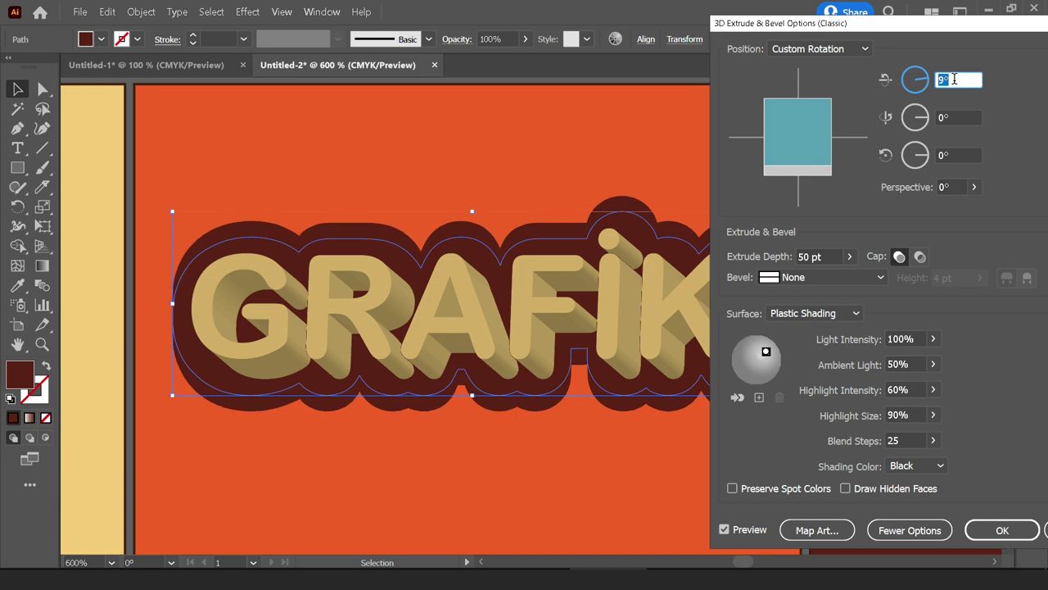
{"action": "key", "text": "Down"}
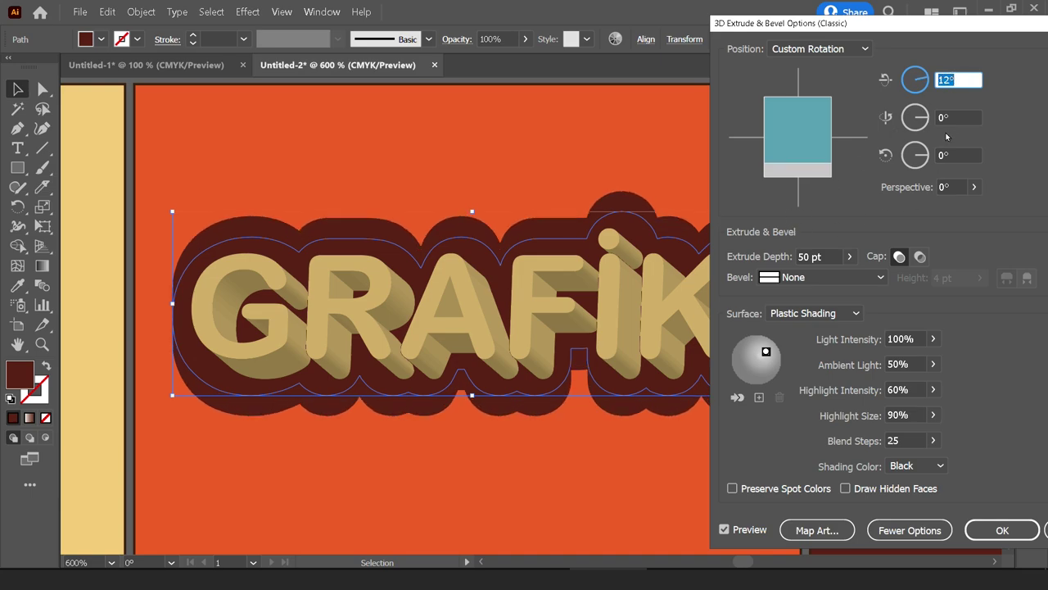
{"action": "left_click", "coordinate": [954, 118]}
{"action": "key", "text": "Up"}
{"action": "key", "text": "Up"}
{"action": "key", "text": "Up"}
{"action": "key", "text": "Up"}
{"action": "key", "text": "Up"}
{"action": "key", "text": "Up"}
{"action": "key", "text": "Up"}
{"action": "key", "text": "Up"}
{"action": "key", "text": "Up"}
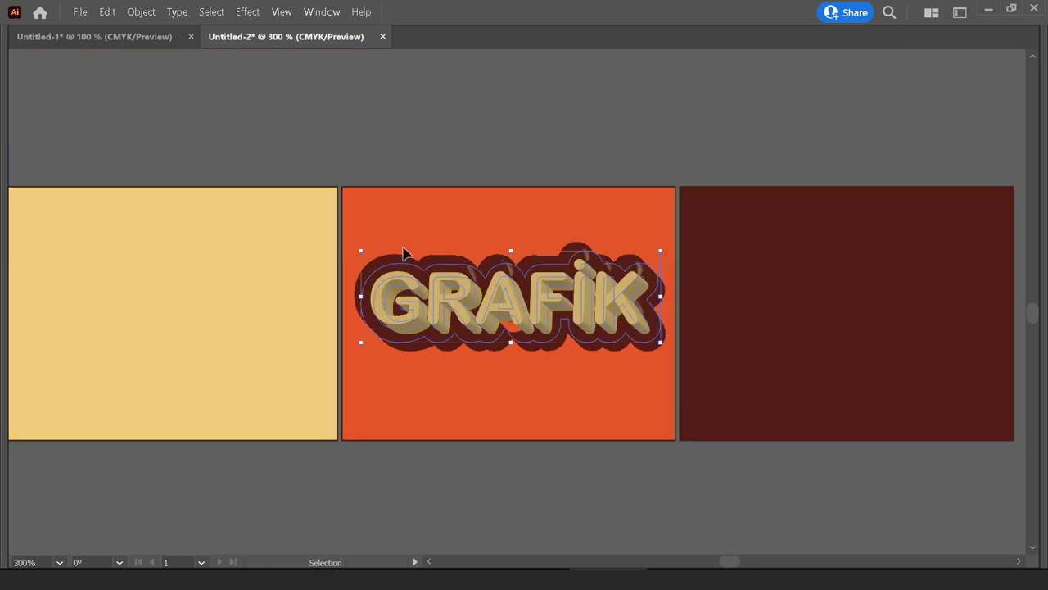
Move the 3D GRAFIK artwork into a tile of the grid.
{"action": "key", "text": "ctrl+1"}
{"action": "scroll", "coordinate": [644, 501], "scroll_direction": "up", "scroll_amount": 5}
{"action": "left_click_drag", "start_coordinate": [651, 522], "coordinate": [434, 215]}
{"action": "left_click_drag", "start_coordinate": [669, 287], "coordinate": [673, 244]}
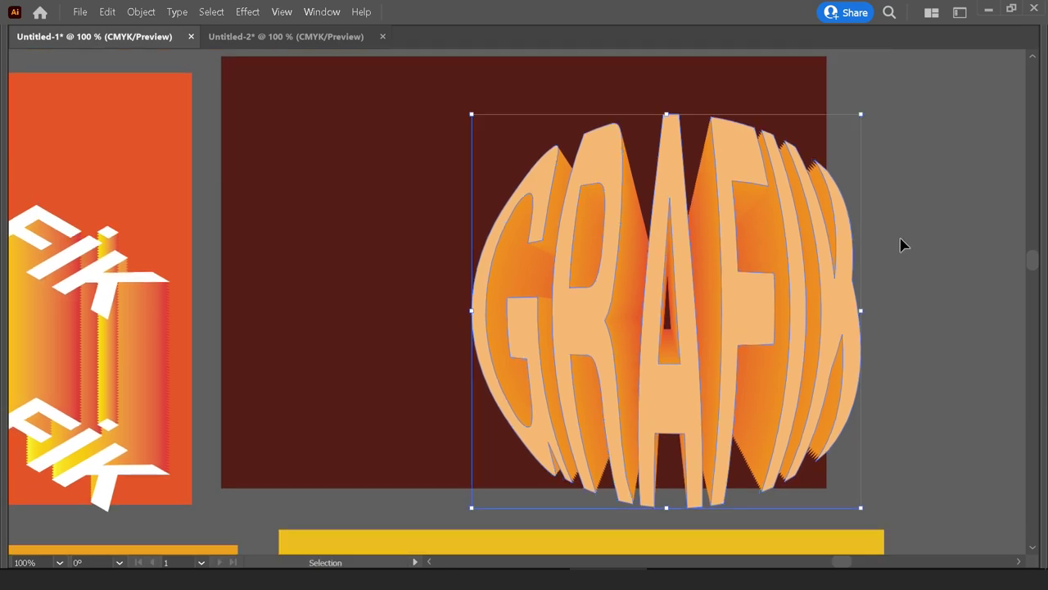
{"action": "left_click", "coordinate": [901, 243]}
In Untitled-2, zoom to the lower row and finish the Helvetica Bold GRAFIK text.
{"action": "left_click", "coordinate": [296, 36]}
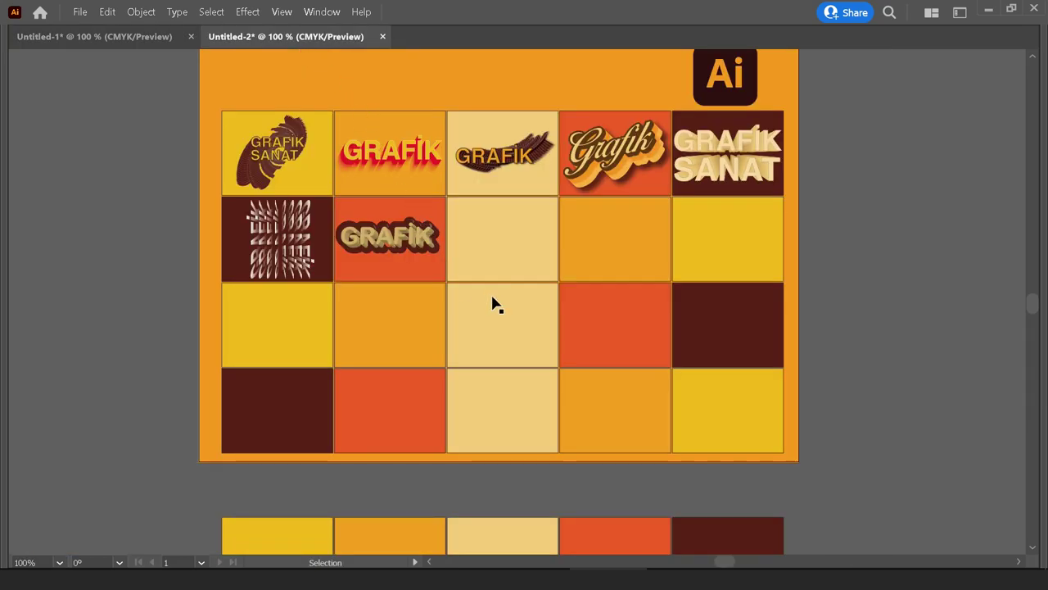
{"action": "left_click_drag", "start_coordinate": [492, 304], "coordinate": [500, 238]}
{"action": "scroll", "coordinate": [516, 205], "scroll_direction": "down", "scroll_amount": 3}
{"action": "scroll", "coordinate": [524, 318], "scroll_direction": "up", "scroll_amount": 2, "text": "alt"}
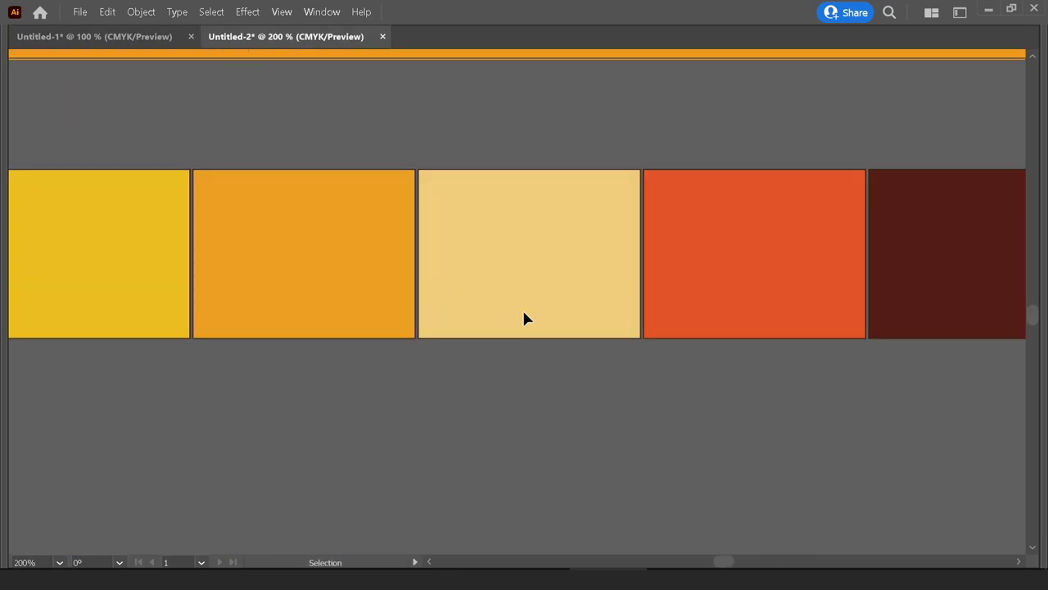
{"action": "key", "text": "Tab"}
{"action": "scroll", "coordinate": [551, 276], "scroll_direction": "up", "scroll_amount": 2, "text": "alt"}
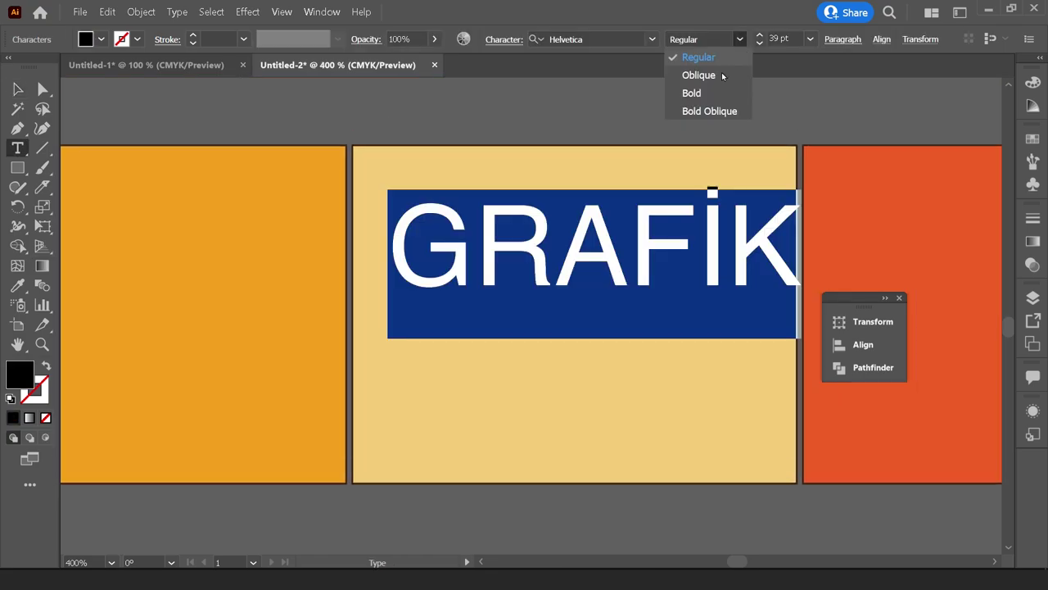
{"action": "left_click", "coordinate": [14, 87]}
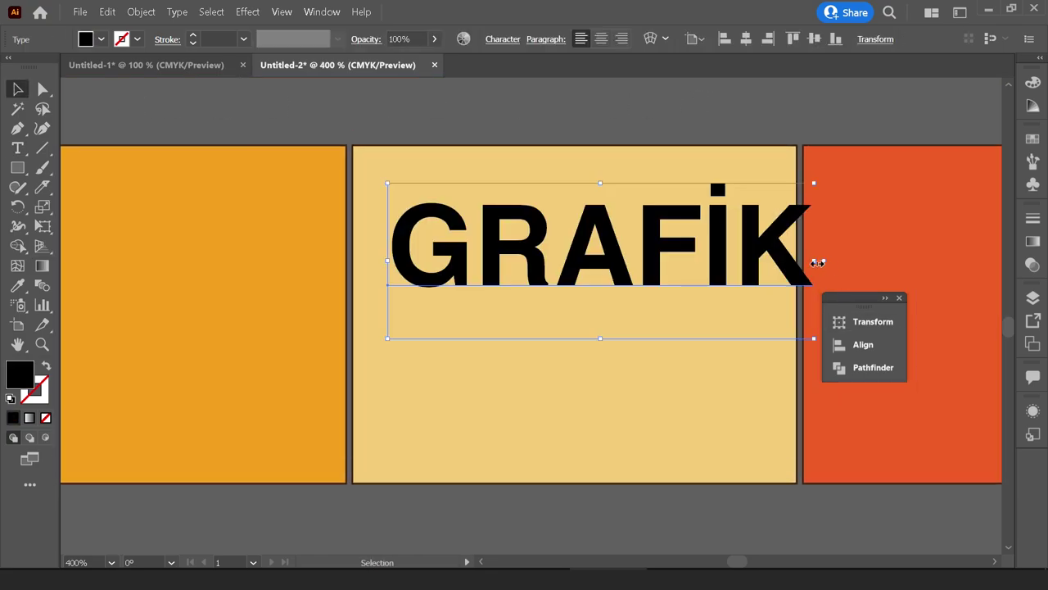
Narrow and raise the GRAFIK text, draw a circle, and trial then undo the envelope.
{"action": "left_click_drag", "start_coordinate": [814, 262], "coordinate": [754, 261]}
{"action": "left_click_drag", "start_coordinate": [690, 267], "coordinate": [692, 237]}
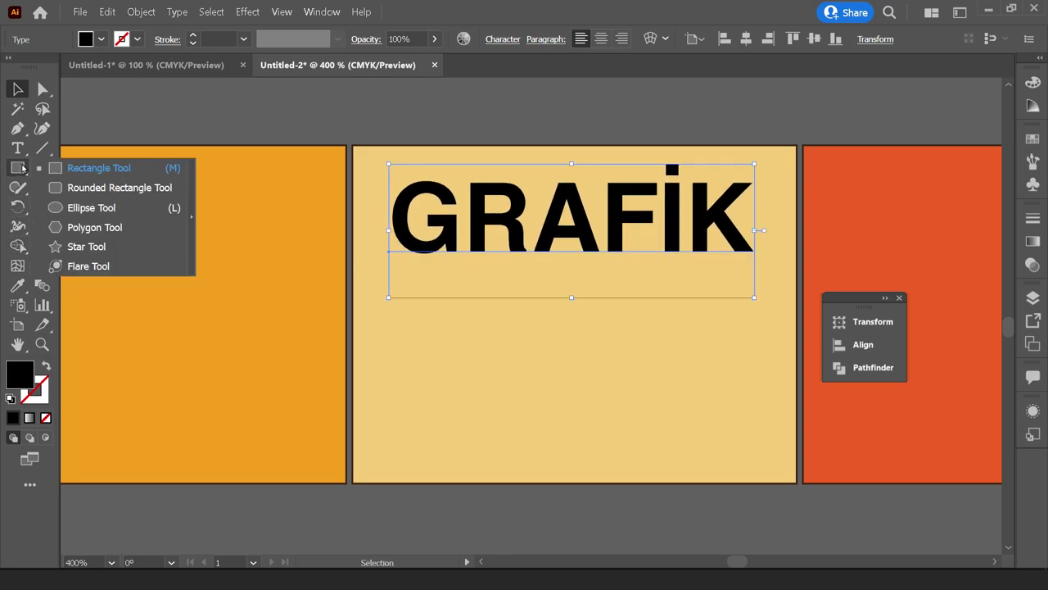
{"action": "left_click_drag", "start_coordinate": [17, 167], "coordinate": [94, 205]}
{"action": "mouse_move", "coordinate": [561, 358]}
{"action": "left_mouse_down"}
{"action": "mouse_move", "coordinate": [586, 421]}
{"action": "mouse_move", "coordinate": [606, 440]}
{"action": "mouse_move", "coordinate": [602, 373]}
{"action": "left_mouse_up"}
{"action": "key", "text": "v"}
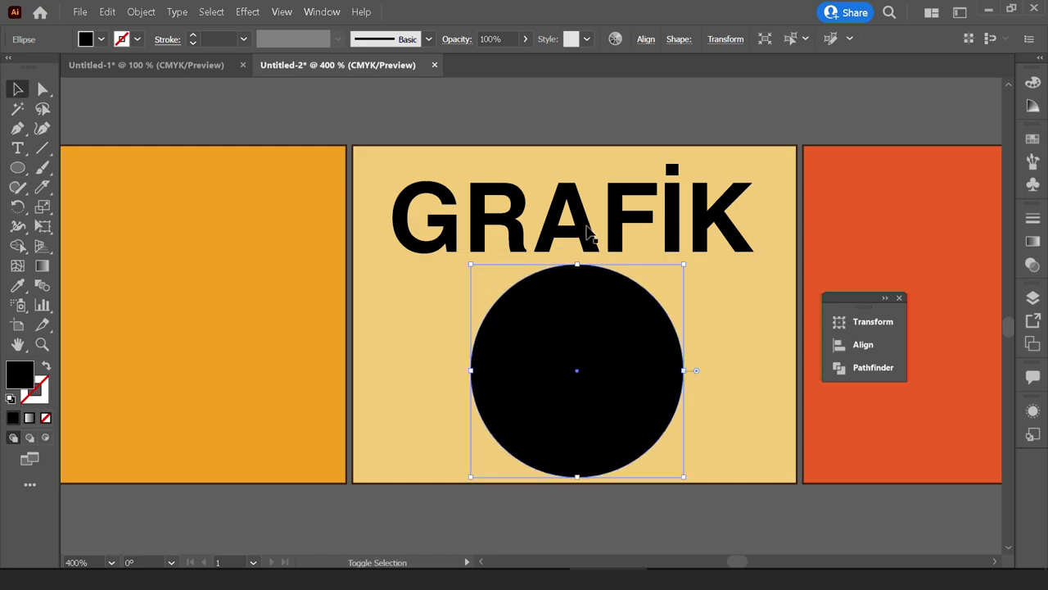
{"action": "left_click", "coordinate": [587, 234], "text": "shift"}
{"action": "left_click", "coordinate": [141, 12]}
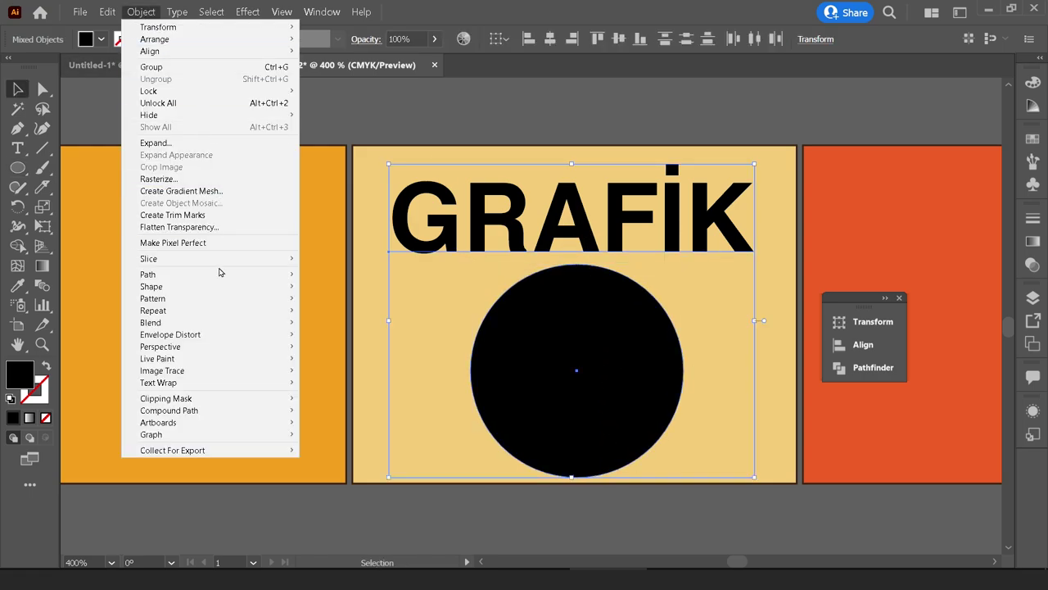
{"action": "mouse_move", "coordinate": [171, 334]}
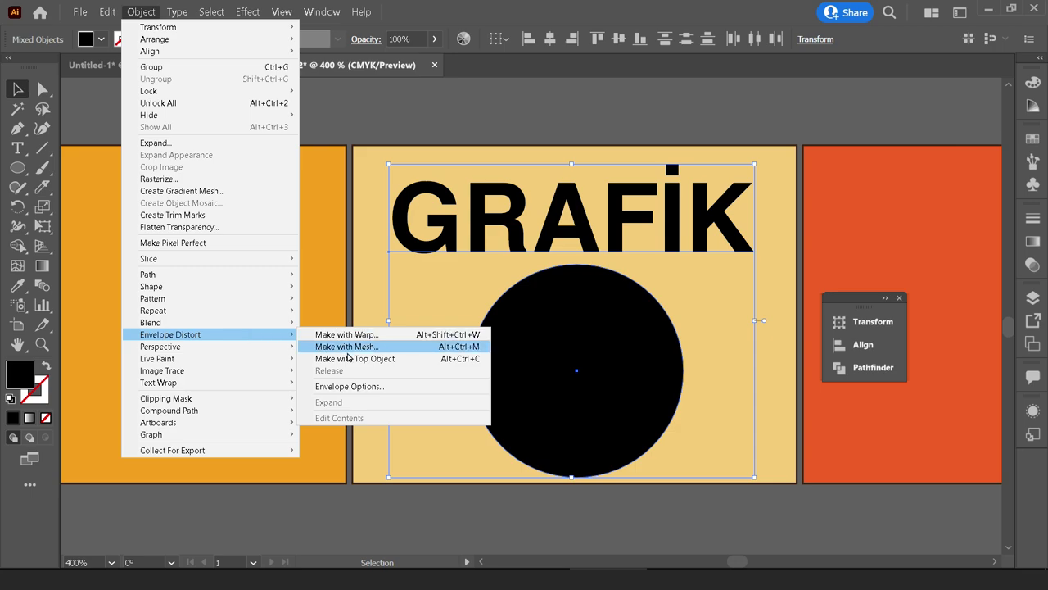
{"action": "left_click", "coordinate": [351, 359]}
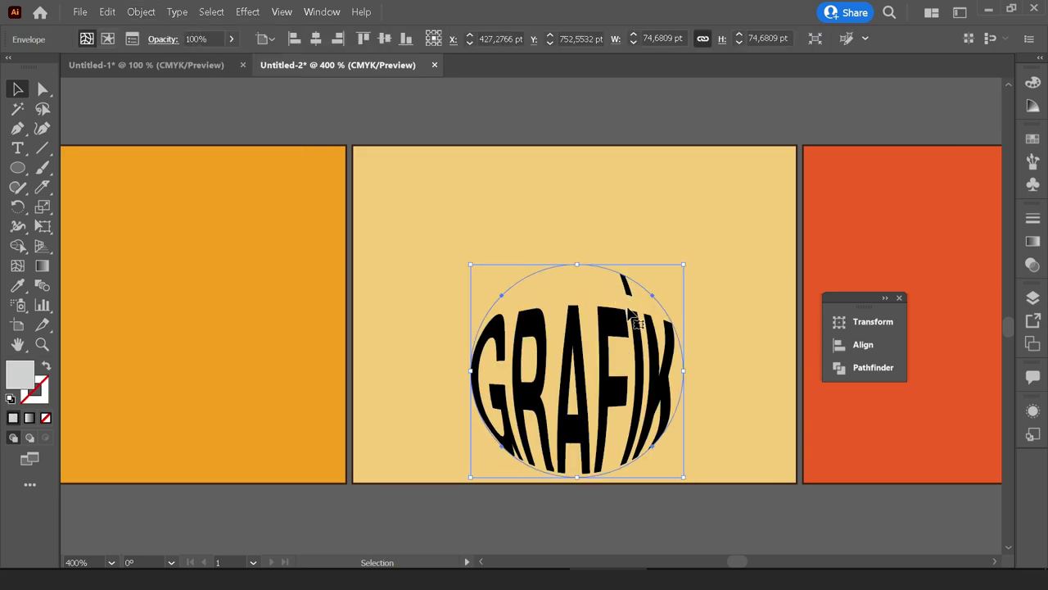
{"action": "key", "text": "ctrl+z"}
Retype the dotted İ in GRAFIK as a plain I.
{"action": "key", "text": "t"}
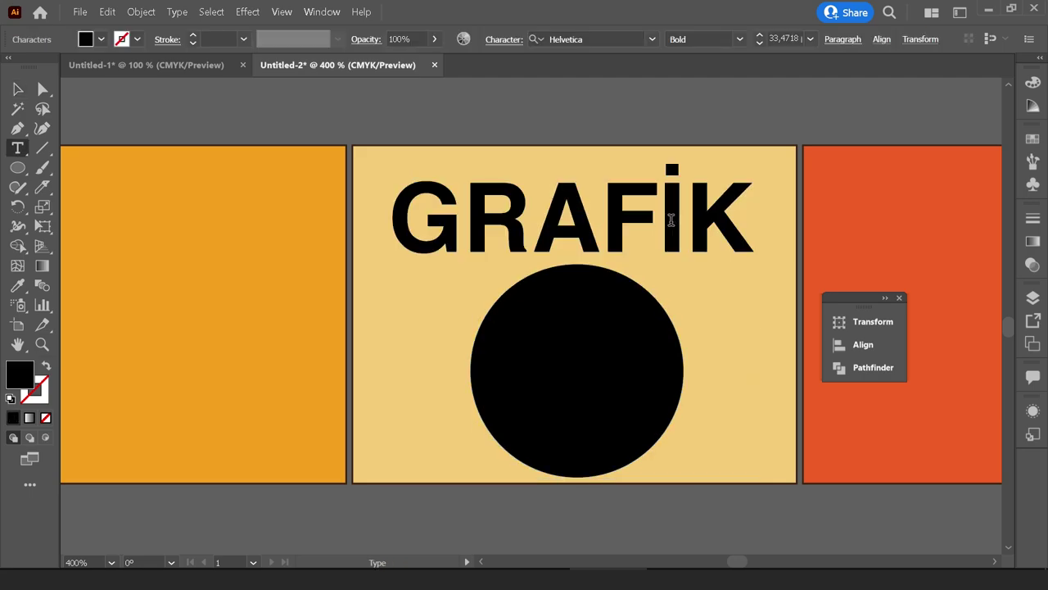
{"action": "left_click_drag", "start_coordinate": [673, 221], "coordinate": [656, 219]}
{"action": "type", "text": "I"}
{"action": "key", "text": "Escape"}
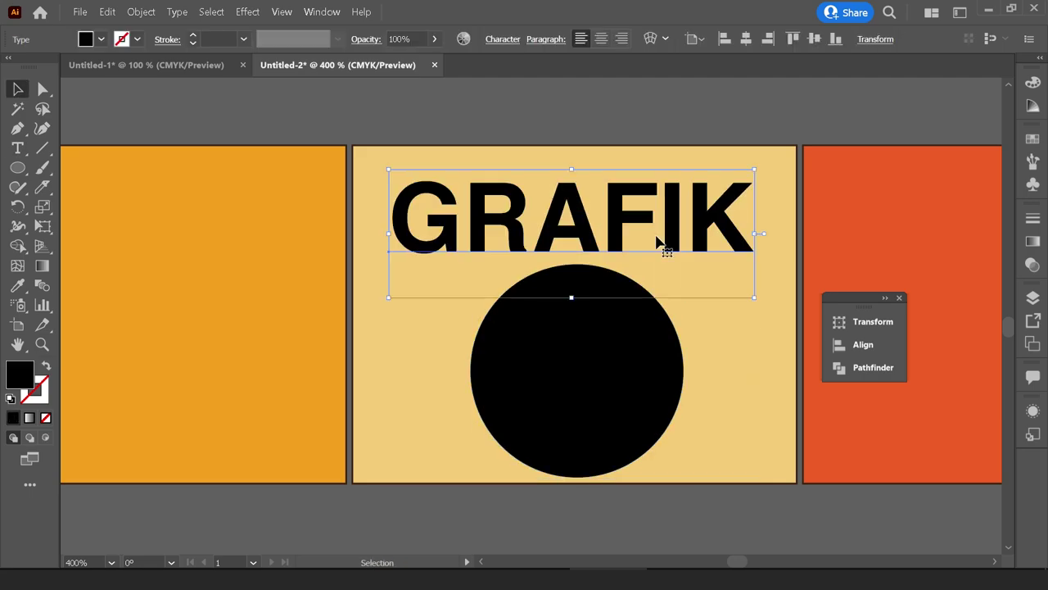
Envelope GRAFIK into the circle using the top object, then move and enlarge it to fill the tile.
{"action": "left_click", "coordinate": [637, 380], "text": "shift"}
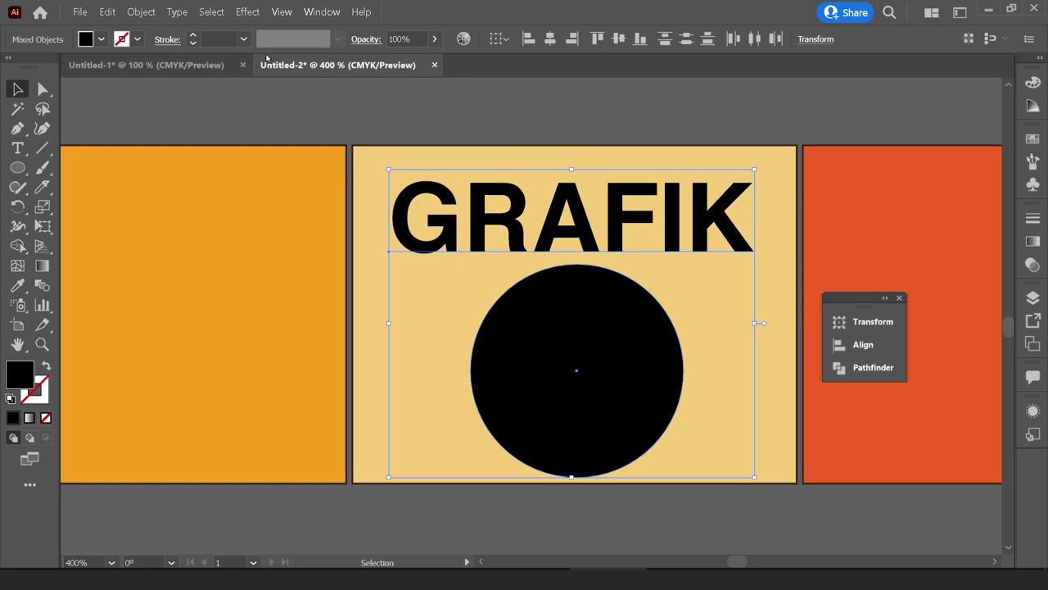
{"action": "left_click", "coordinate": [141, 12]}
{"action": "mouse_move", "coordinate": [171, 335]}
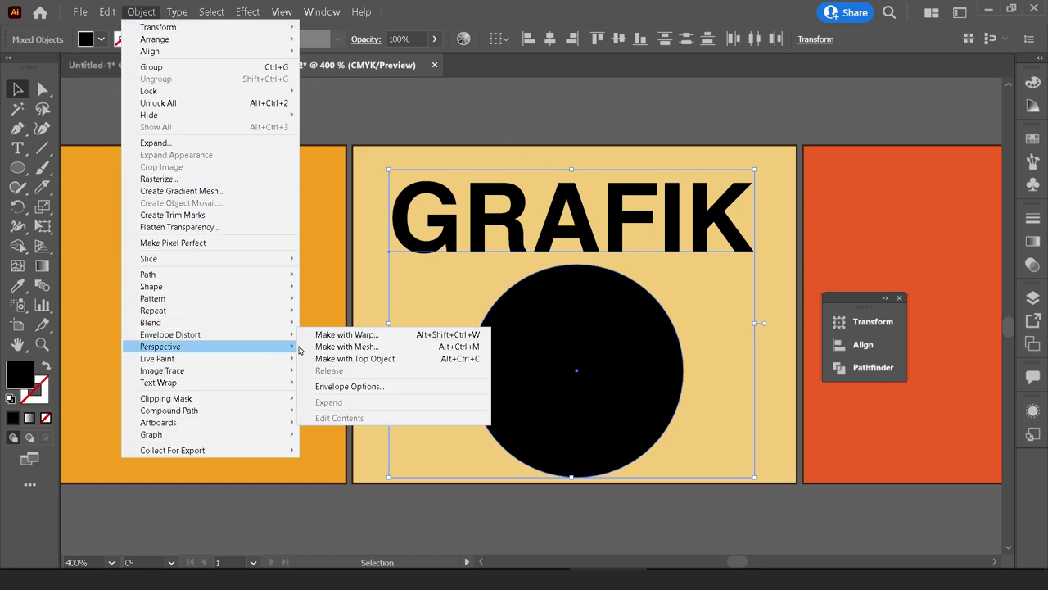
{"action": "left_click", "coordinate": [360, 359]}
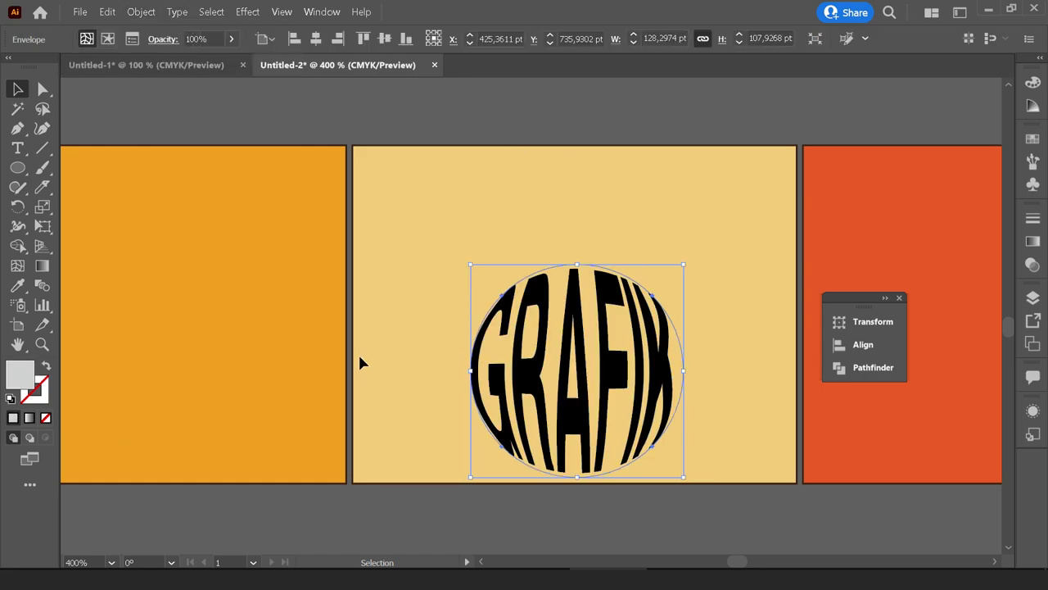
{"action": "left_click", "coordinate": [642, 238]}
{"action": "mouse_move", "coordinate": [648, 387]}
{"action": "left_mouse_down"}
{"action": "mouse_move", "coordinate": [648, 339]}
{"action": "mouse_move", "coordinate": [756, 324]}
{"action": "left_mouse_up"}
{"action": "left_click_drag", "start_coordinate": [668, 322], "coordinate": [641, 314]}
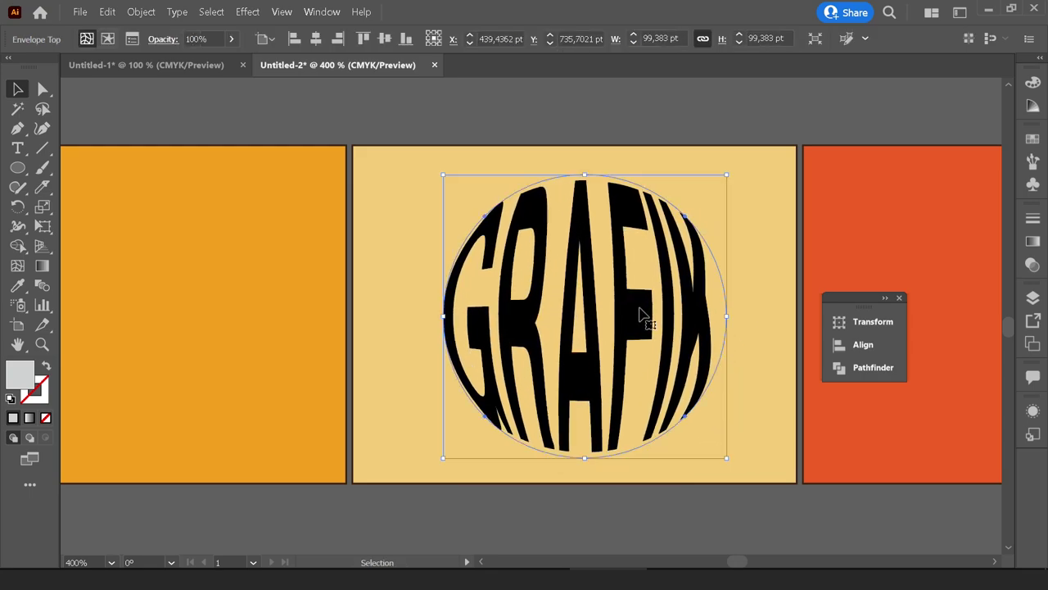
{"action": "scroll", "coordinate": [641, 313], "scroll_direction": "down", "scroll_amount": 5, "text": "alt"}
Expand the warped GRAFIK envelope into shapes and fill it with the tile's dark maroon.
{"action": "left_click", "coordinate": [17, 285]}
{"action": "left_click", "coordinate": [923, 262]}
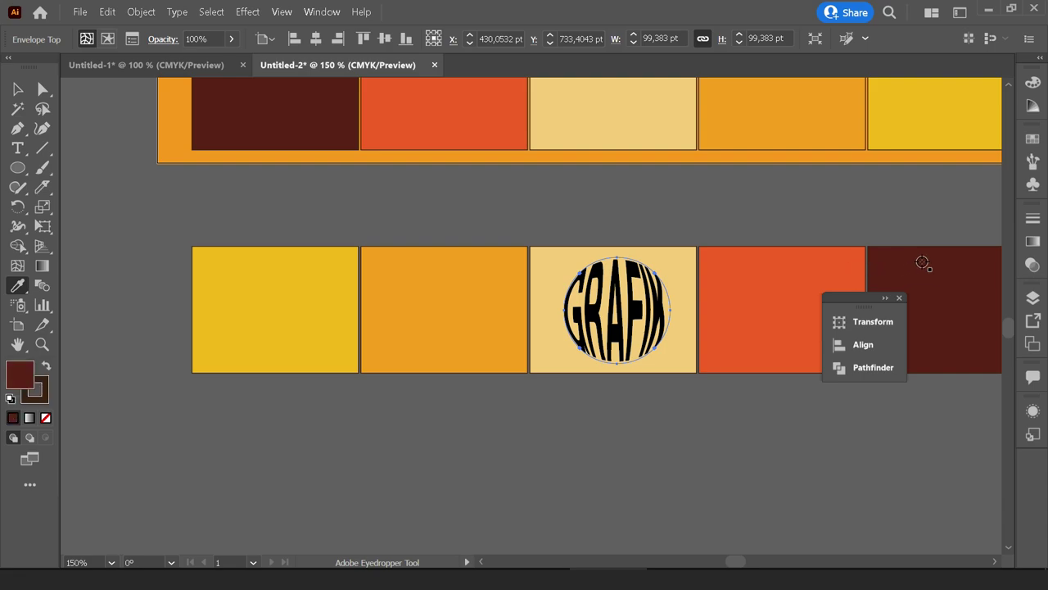
{"action": "key", "text": "v"}
{"action": "right_click", "coordinate": [614, 300]}
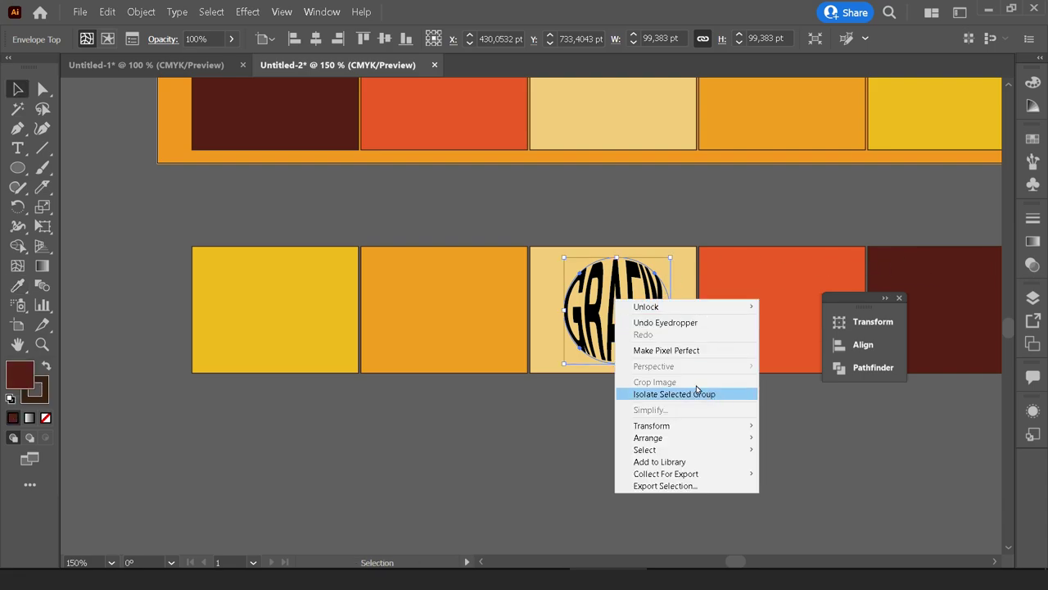
{"action": "left_click", "coordinate": [141, 12]}
{"action": "left_click", "coordinate": [156, 144]}
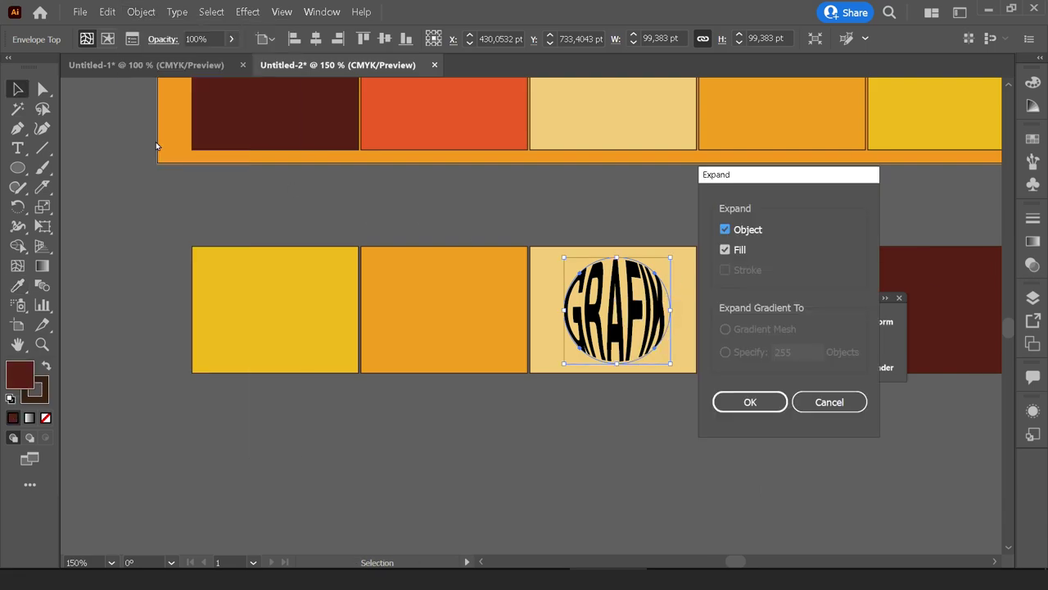
{"action": "left_click", "coordinate": [722, 400]}
{"action": "left_click", "coordinate": [18, 285]}
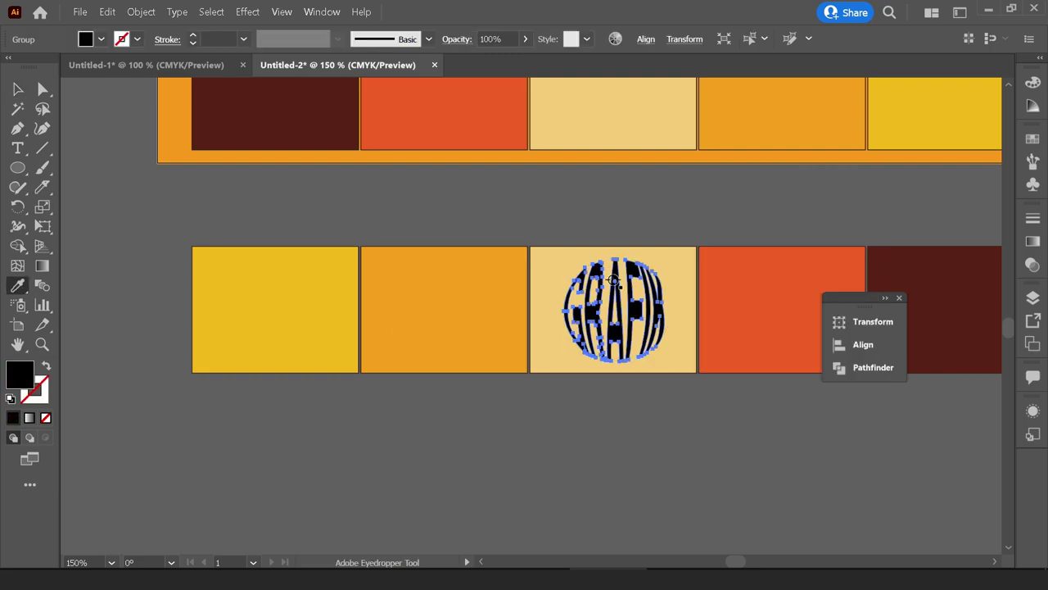
{"action": "left_click", "coordinate": [969, 274]}
{"action": "key", "text": "v"}
Select the GRAFIK group and remove its outline stroke.
{"action": "left_click", "coordinate": [777, 214]}
{"action": "left_click_drag", "start_coordinate": [767, 211], "coordinate": [585, 239]}
{"action": "scroll", "coordinate": [440, 345], "scroll_direction": "up", "scroll_amount": 3}
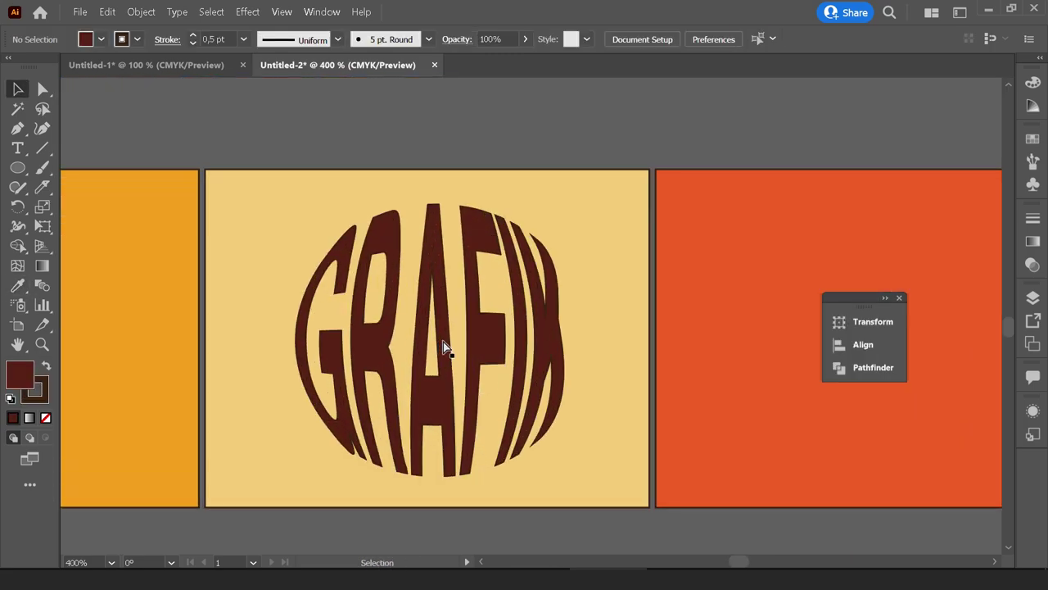
{"action": "left_click", "coordinate": [471, 343]}
{"action": "left_click", "coordinate": [137, 38]}
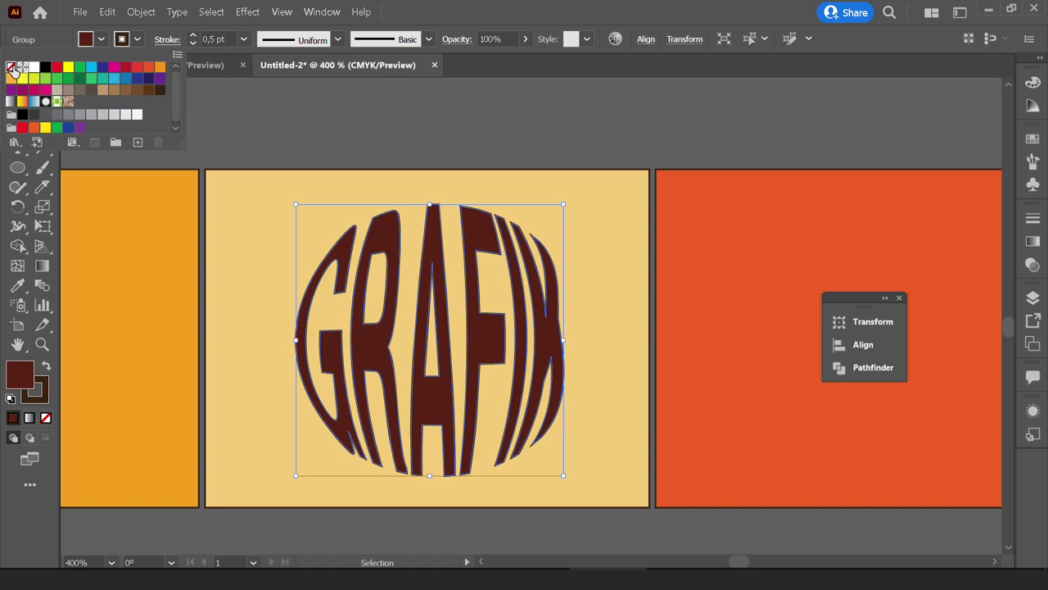
{"action": "left_click", "coordinate": [12, 70]}
{"action": "scroll", "coordinate": [499, 206], "scroll_direction": "left", "scroll_amount": 2}
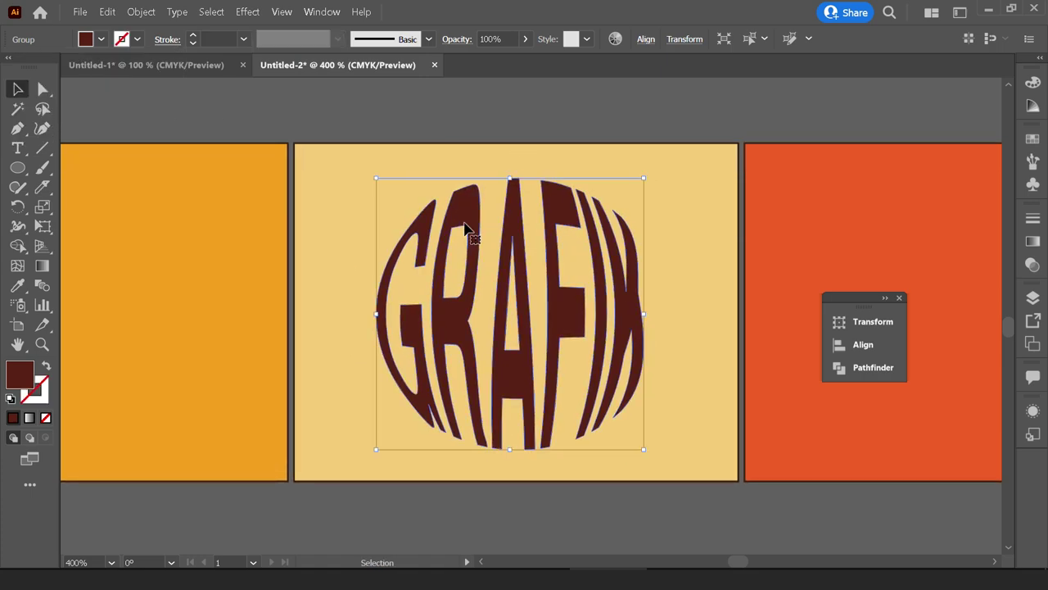
Scale a smaller GRAFIK copy toward the centre and bring it to the front.
{"action": "key", "text": "ctrl"}
{"action": "left_click_drag", "start_coordinate": [513, 175], "coordinate": [500, 263]}
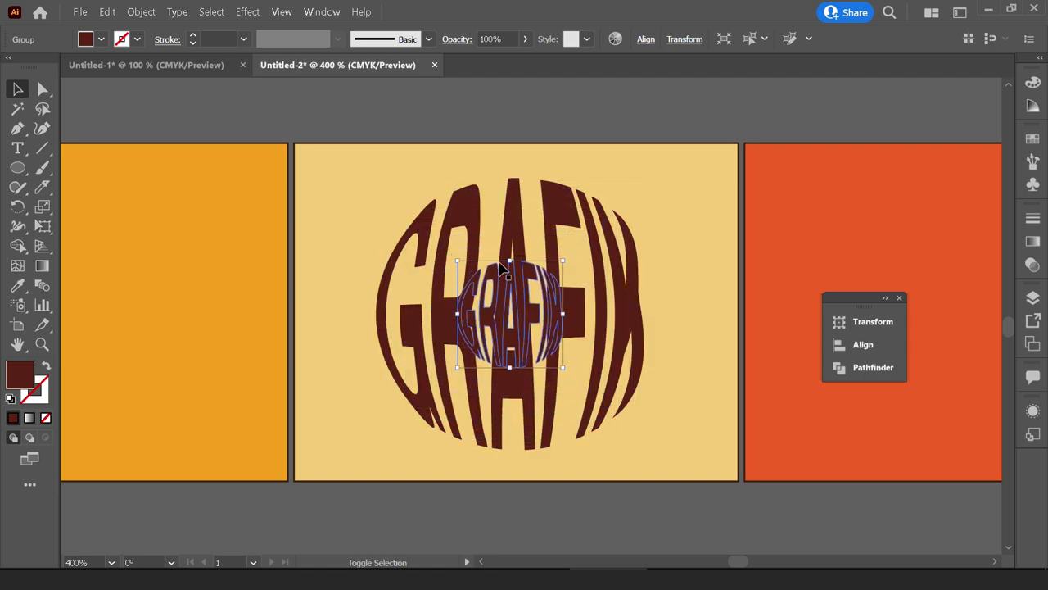
{"action": "left_click", "coordinate": [507, 235]}
{"action": "right_click", "coordinate": [505, 230]}
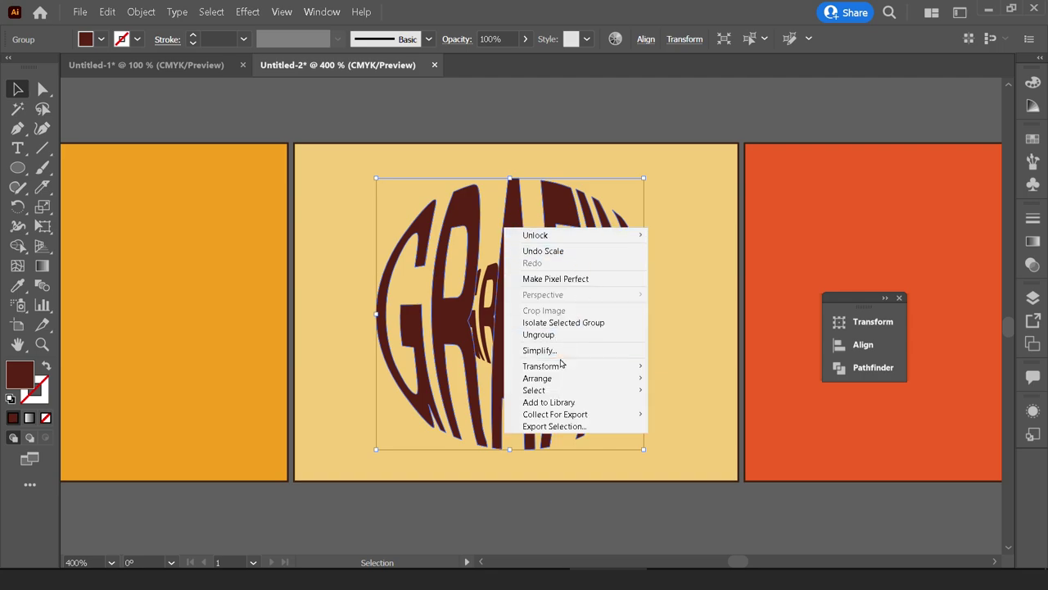
{"action": "left_click", "coordinate": [657, 382]}
{"action": "left_click", "coordinate": [661, 248]}
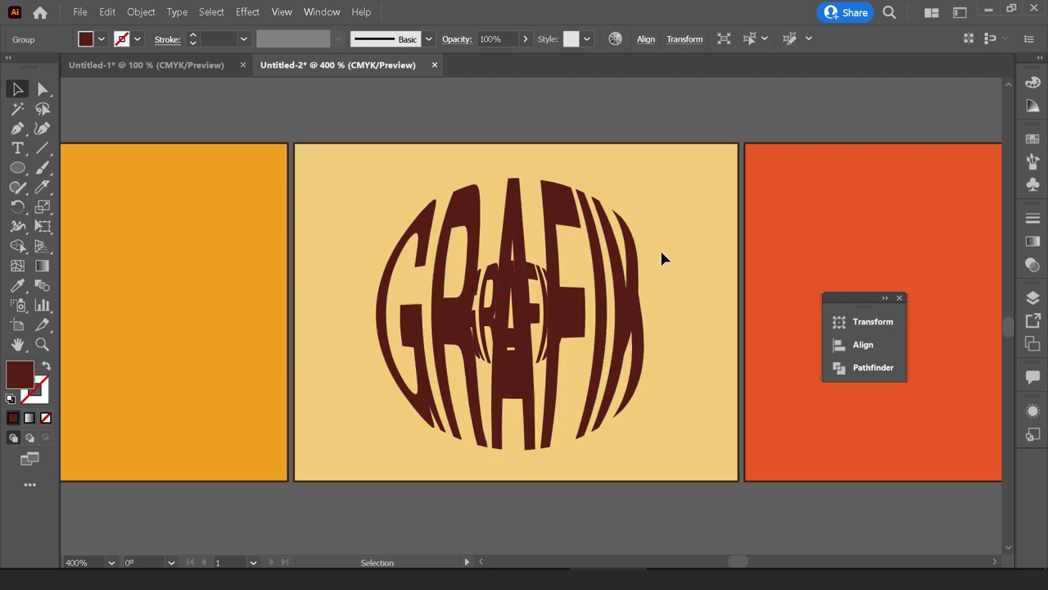
Recolour the small copy a darker 280A05 brown and select both GRAFIK groups.
{"action": "left_click", "coordinate": [536, 283]}
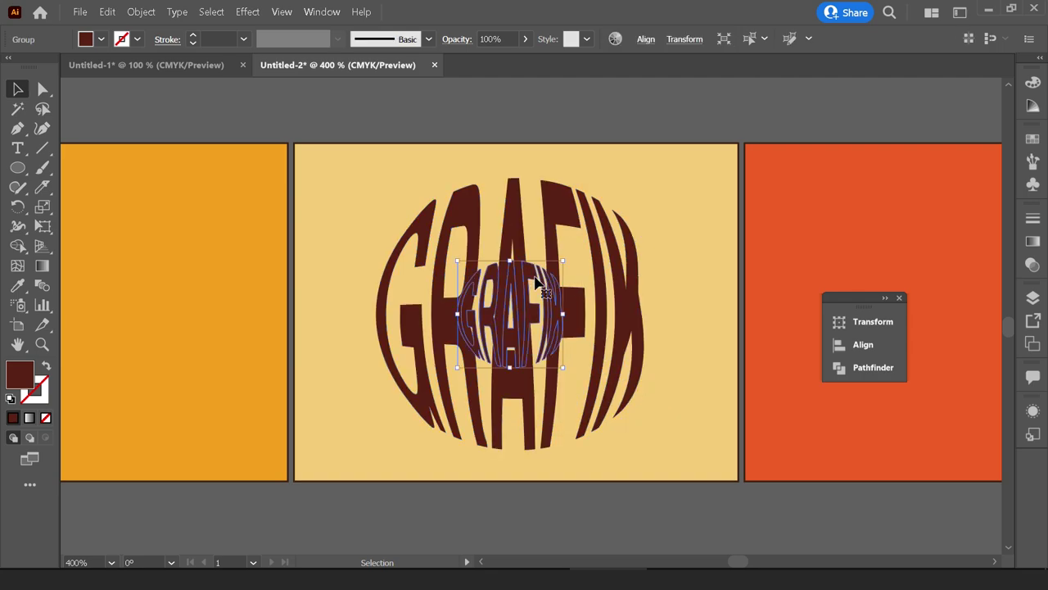
{"action": "left_click", "coordinate": [18, 286]}
{"action": "double_click", "coordinate": [29, 375]}
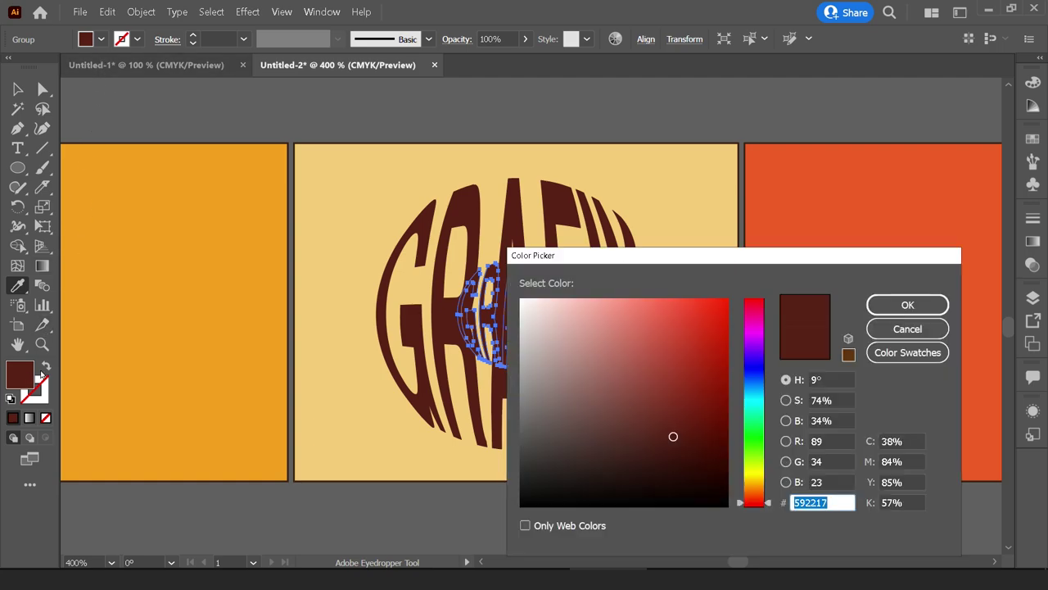
{"action": "left_click_drag", "start_coordinate": [673, 437], "coordinate": [702, 472]}
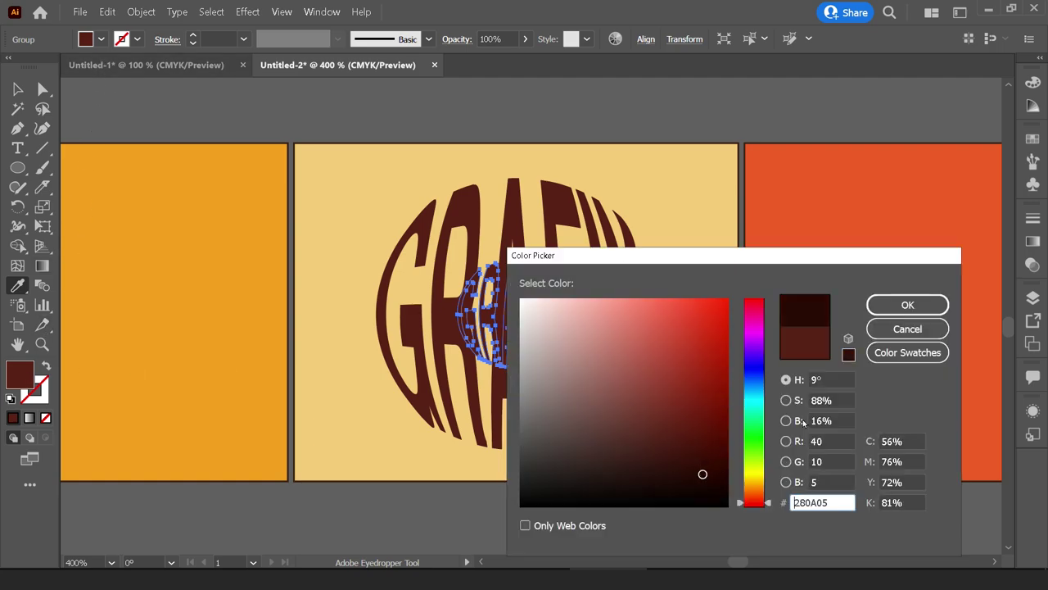
{"action": "left_click", "coordinate": [907, 304]}
{"action": "key", "text": "v"}
{"action": "left_click", "coordinate": [678, 237]}
{"action": "left_click_drag", "start_coordinate": [660, 188], "coordinate": [447, 355]}
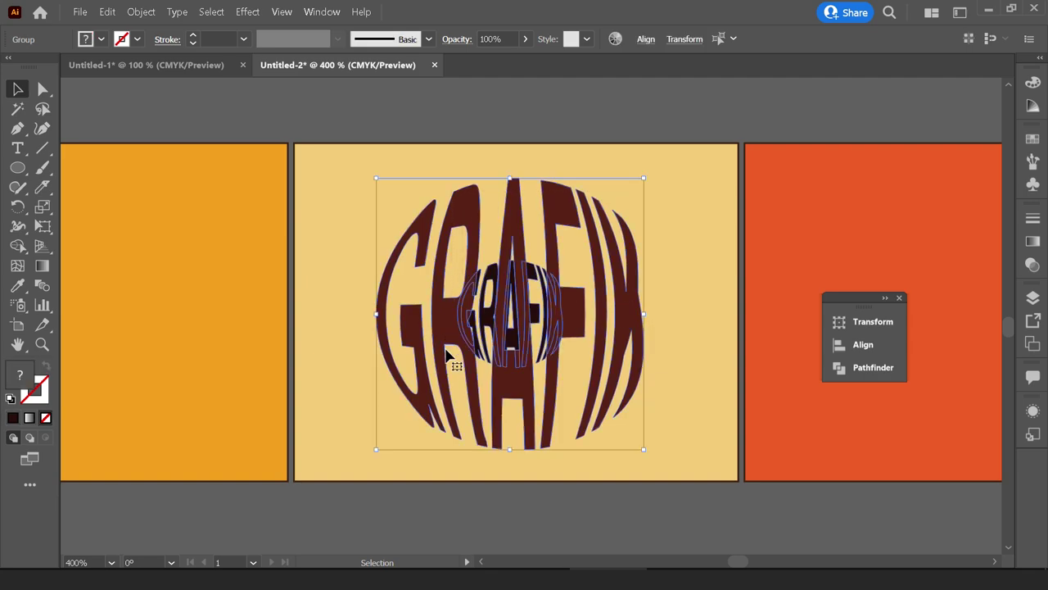
Blend the two GRAFIK groups using Specified Steps spacing of 106.
{"action": "left_click", "coordinate": [145, 8]}
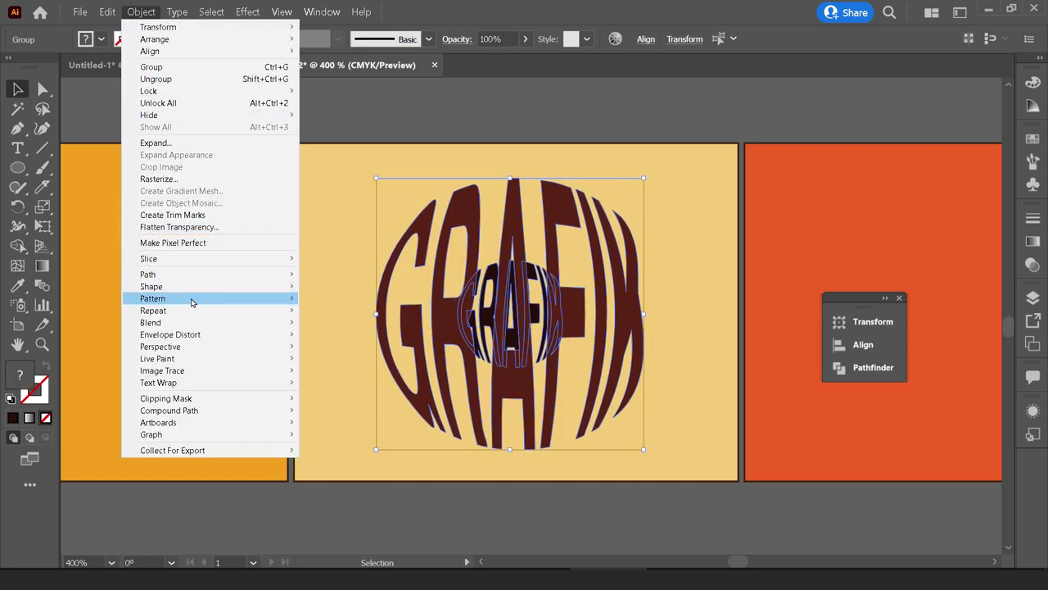
{"action": "mouse_move", "coordinate": [151, 322]}
{"action": "left_click", "coordinate": [365, 324]}
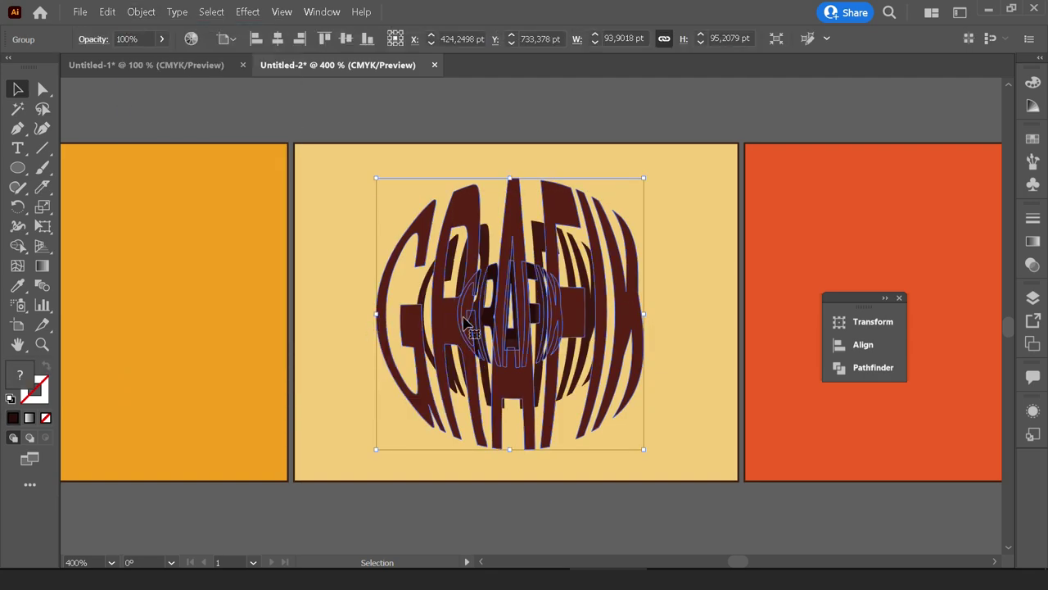
{"action": "double_click", "coordinate": [43, 289]}
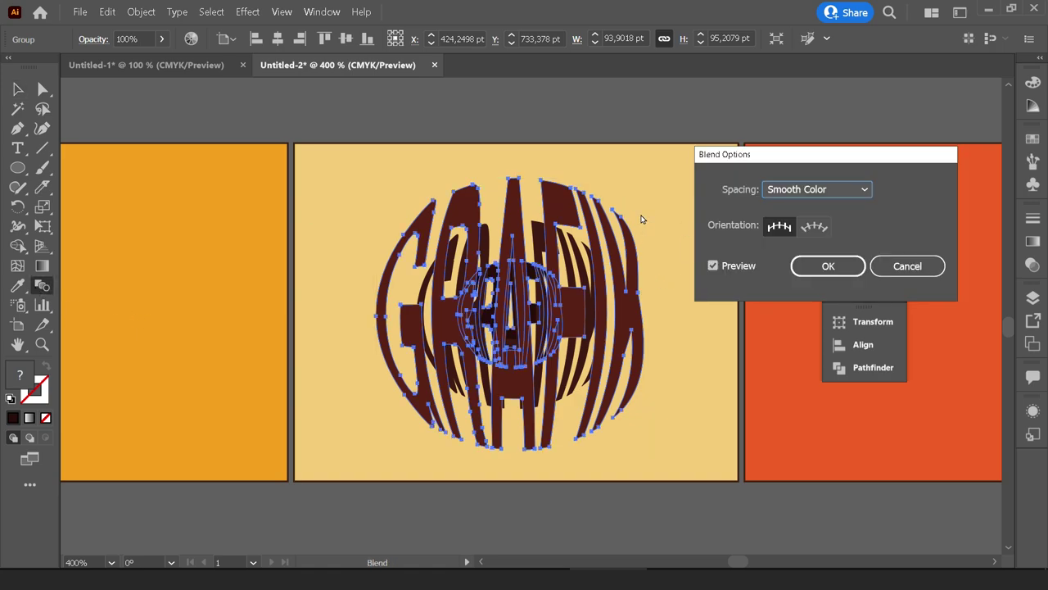
{"action": "left_click", "coordinate": [809, 194]}
{"action": "left_click", "coordinate": [819, 224]}
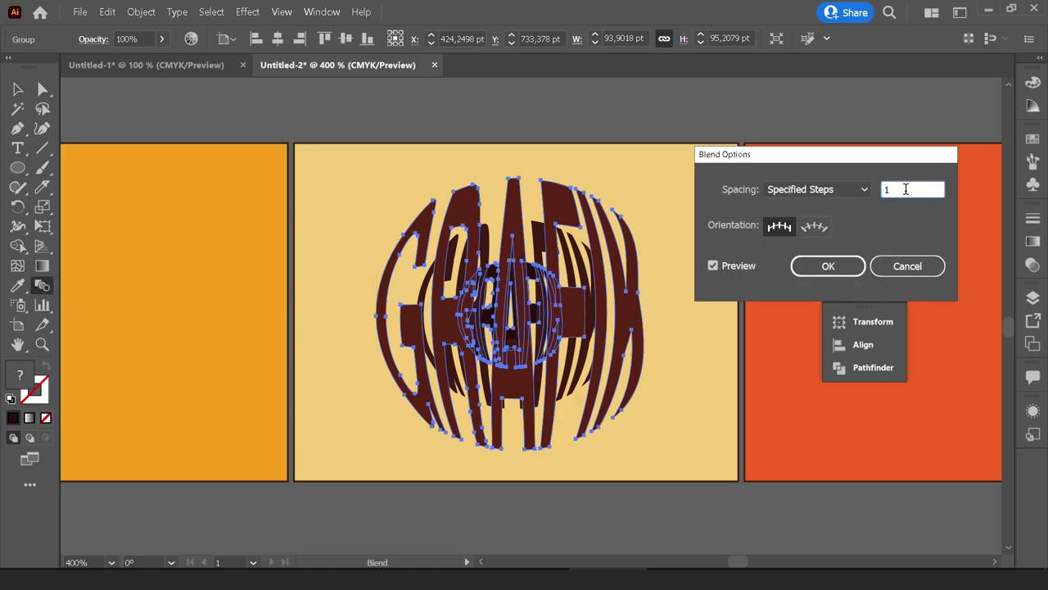
{"action": "scroll", "coordinate": [906, 190], "scroll_direction": "up", "scroll_amount": 10}
{"action": "scroll", "coordinate": [906, 189], "scroll_direction": "up", "scroll_amount": 8}
{"action": "scroll", "coordinate": [906, 189], "scroll_direction": "up", "scroll_amount": 4}
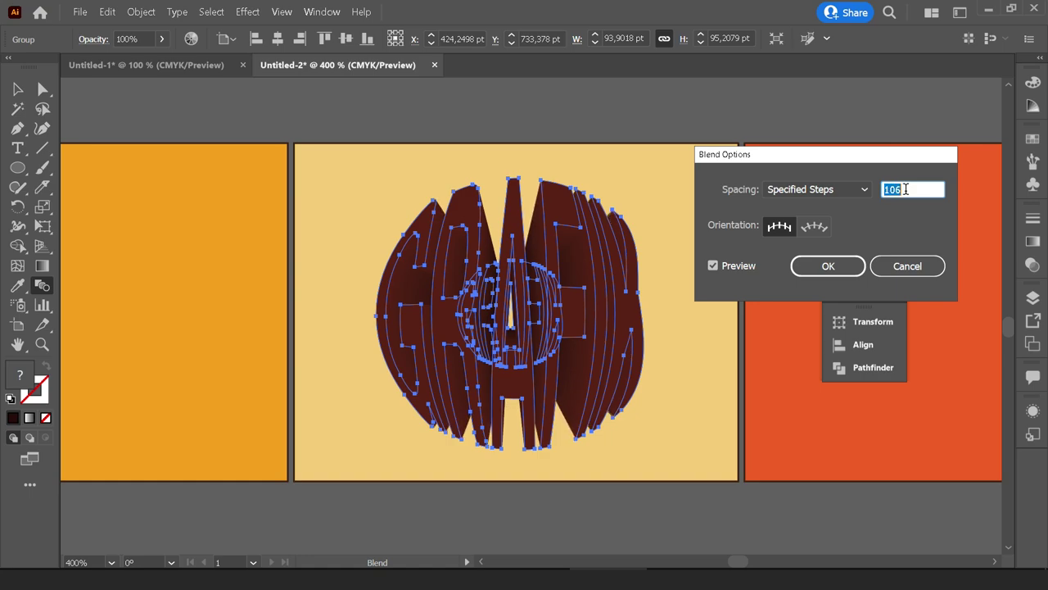
{"action": "left_click", "coordinate": [822, 258]}
Expand the GRAFIK blend into plain shapes.
{"action": "key", "text": "v"}
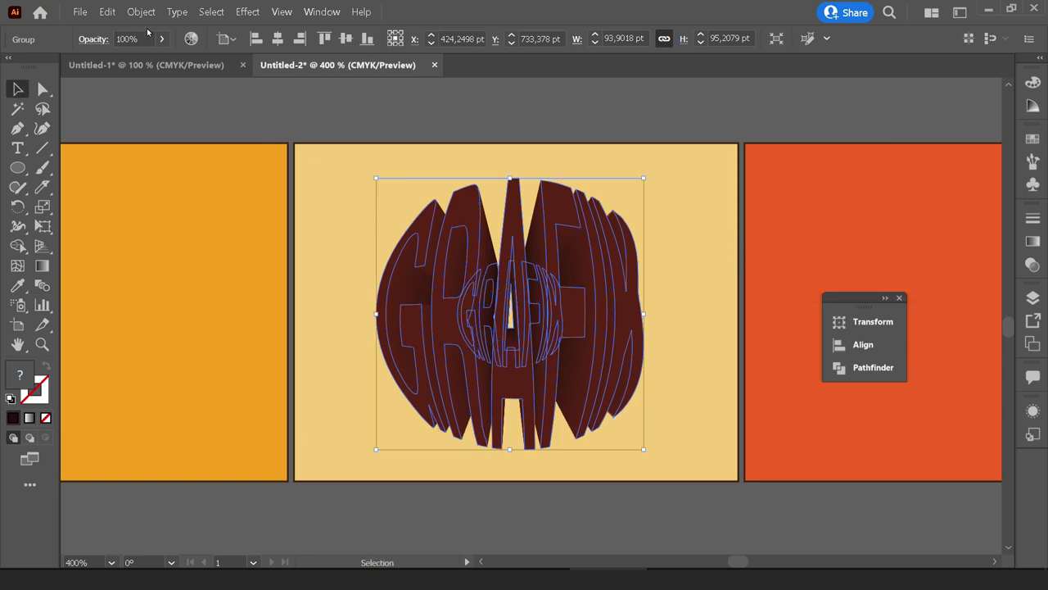
{"action": "left_click", "coordinate": [141, 12]}
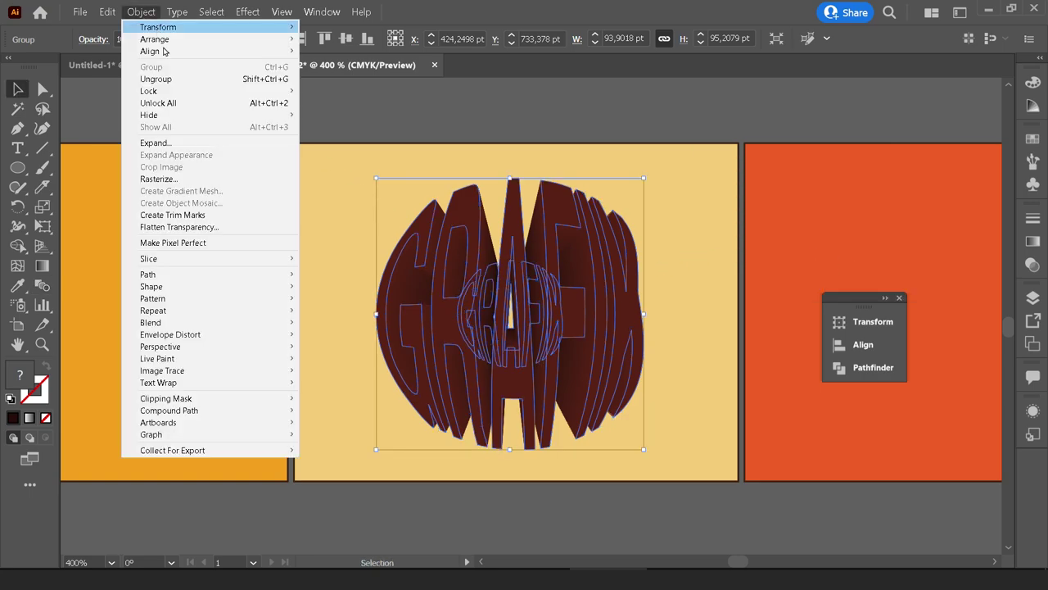
{"action": "left_click", "coordinate": [156, 143]}
{"action": "left_click", "coordinate": [737, 401]}
{"action": "left_click", "coordinate": [771, 410]}
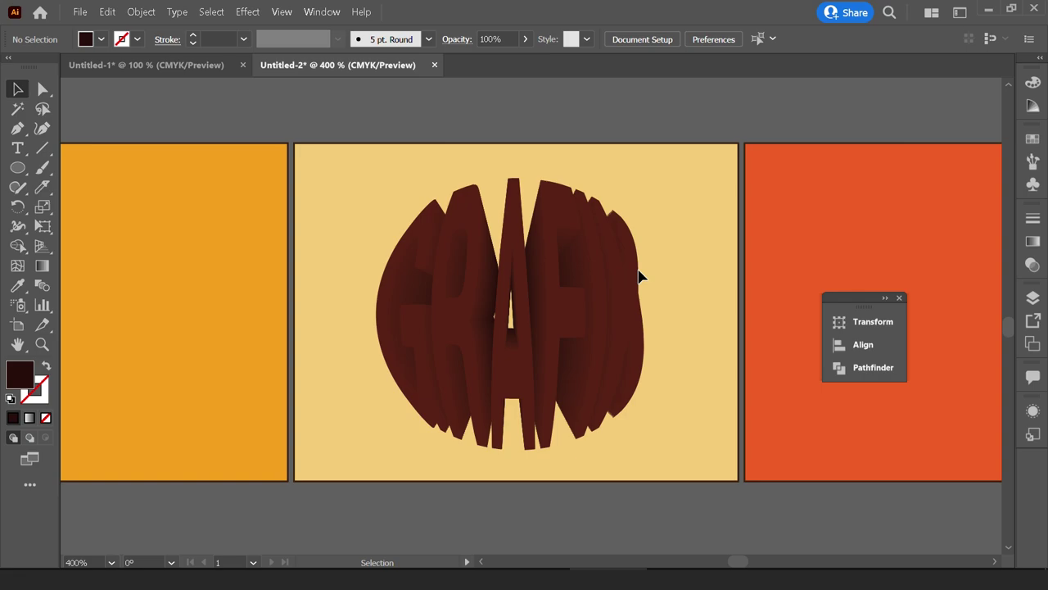
Isolate the expanded blend and select the six front GRAFIK letter faces.
{"action": "left_click", "coordinate": [540, 207]}
{"action": "double_click", "coordinate": [557, 210]}
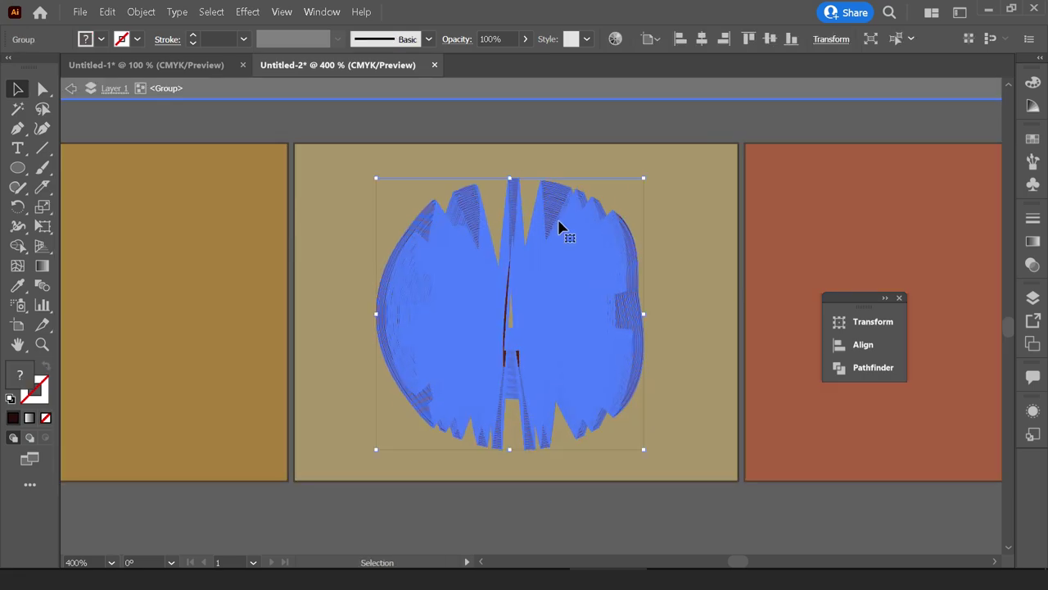
{"action": "double_click", "coordinate": [559, 228]}
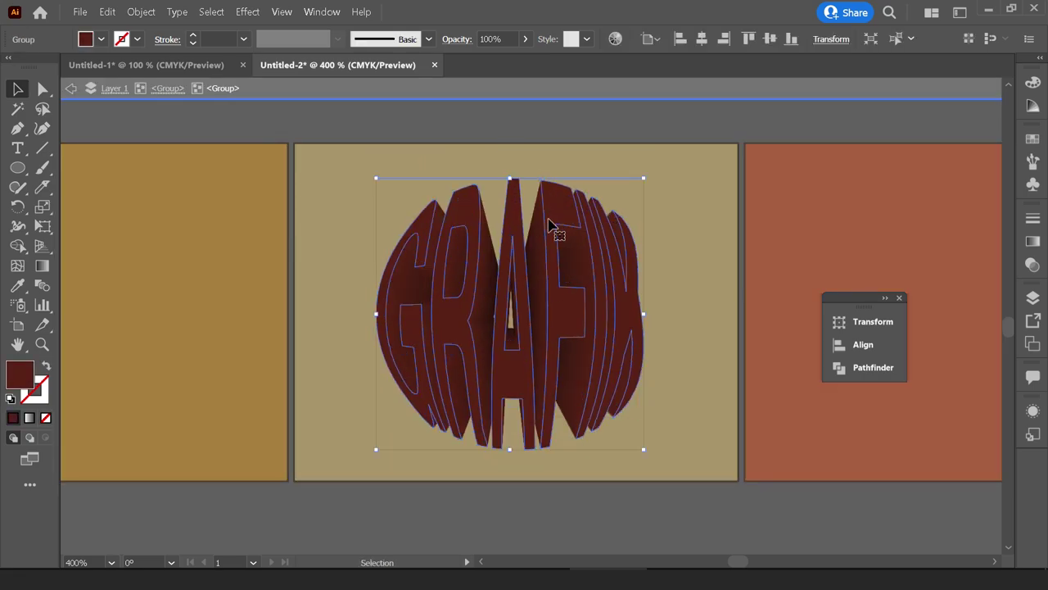
{"action": "double_click", "coordinate": [548, 223]}
{"action": "left_click", "coordinate": [553, 226]}
{"action": "left_click", "coordinate": [522, 235], "text": "shift"}
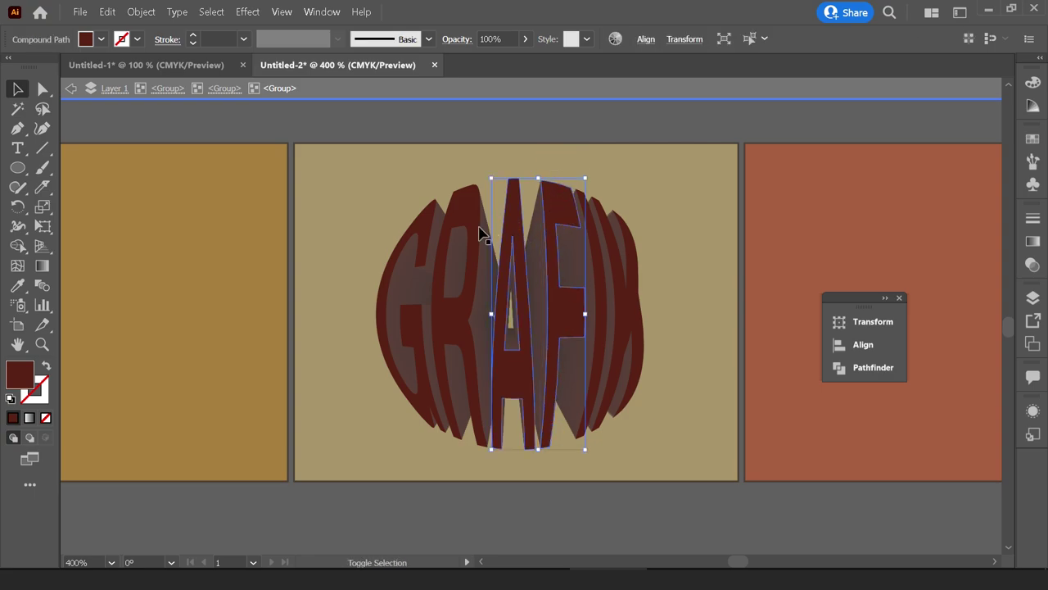
{"action": "left_click", "coordinate": [463, 233], "text": "shift"}
{"action": "left_click", "coordinate": [422, 231], "text": "shift"}
{"action": "left_click", "coordinate": [596, 260], "text": "shift"}
{"action": "left_click", "coordinate": [620, 268], "text": "shift"}
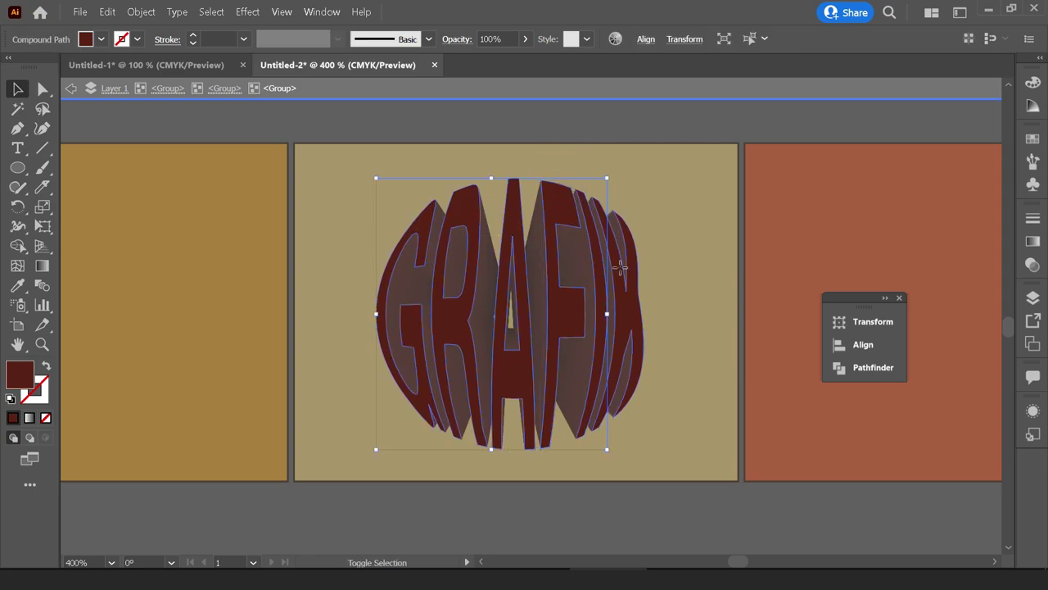
Fill the front letters with the sampled cream colour, remove their outline, and exit isolation.
{"action": "left_click", "coordinate": [18, 282]}
{"action": "left_click", "coordinate": [313, 239]}
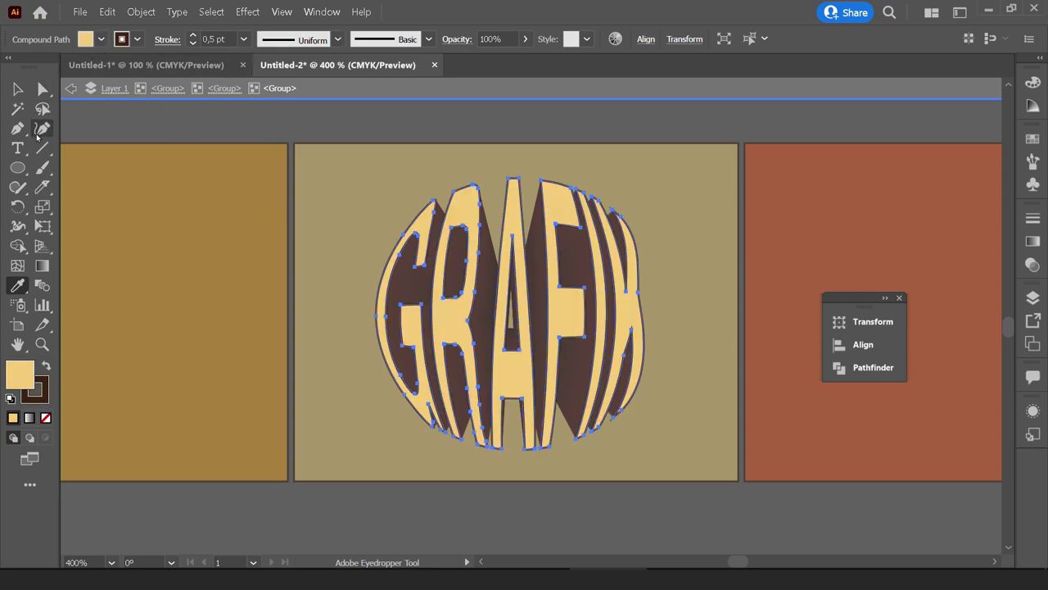
{"action": "left_click", "coordinate": [85, 39]}
{"action": "left_click", "coordinate": [10, 68]}
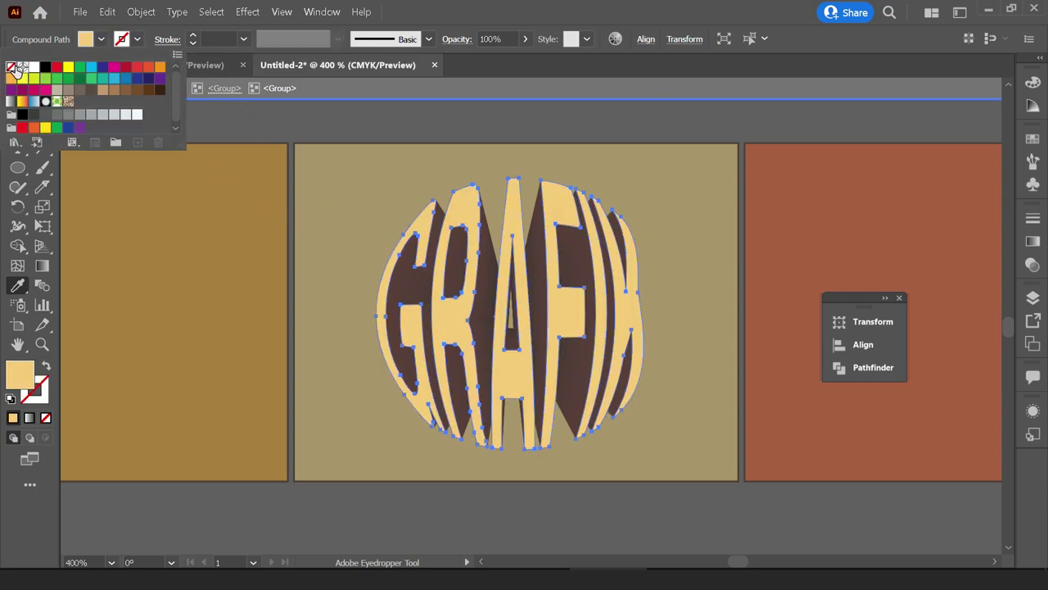
{"action": "left_click", "coordinate": [502, 148]}
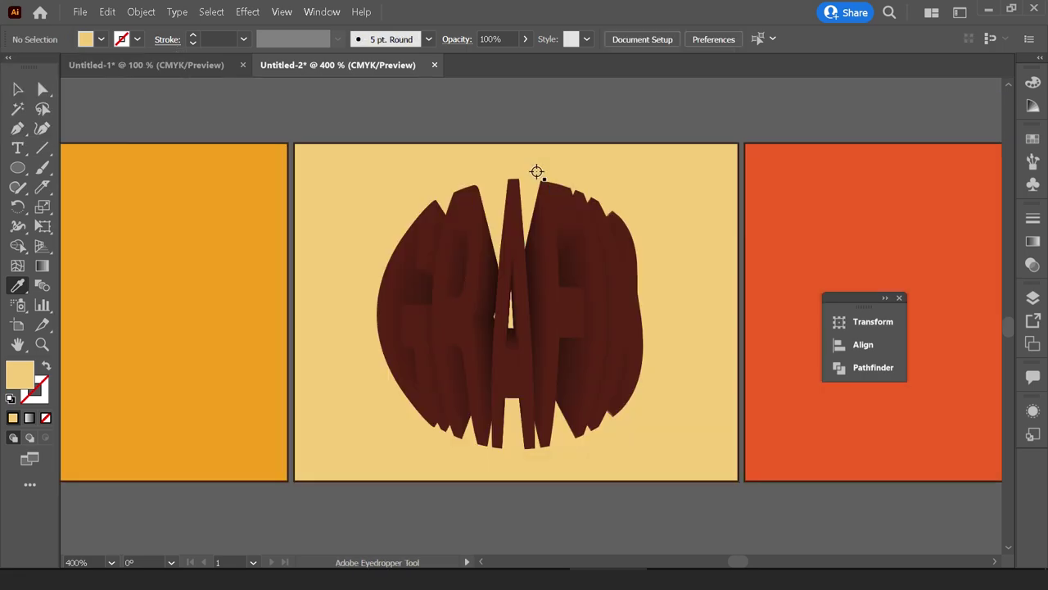
Give the GRAFIK group the orange tile's fill and dark outline.
{"action": "key", "text": "ctrl+minus"}
{"action": "left_click", "coordinate": [562, 233], "text": "ctrl"}
{"action": "left_click_drag", "start_coordinate": [374, 176], "coordinate": [304, 206]}
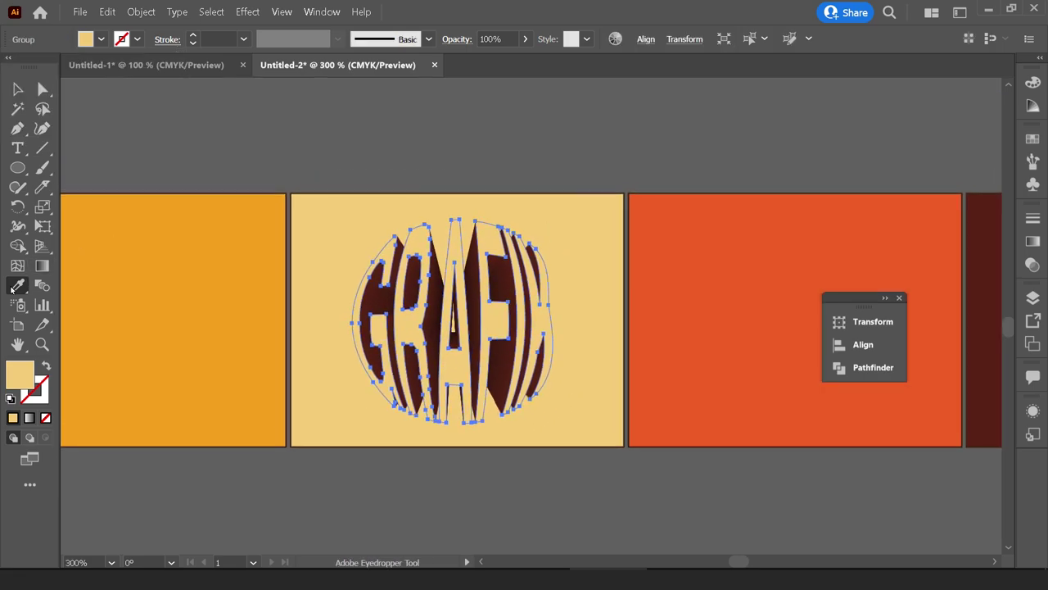
{"action": "left_click", "coordinate": [702, 279]}
{"action": "key", "text": "v"}
{"action": "left_click", "coordinate": [536, 154]}
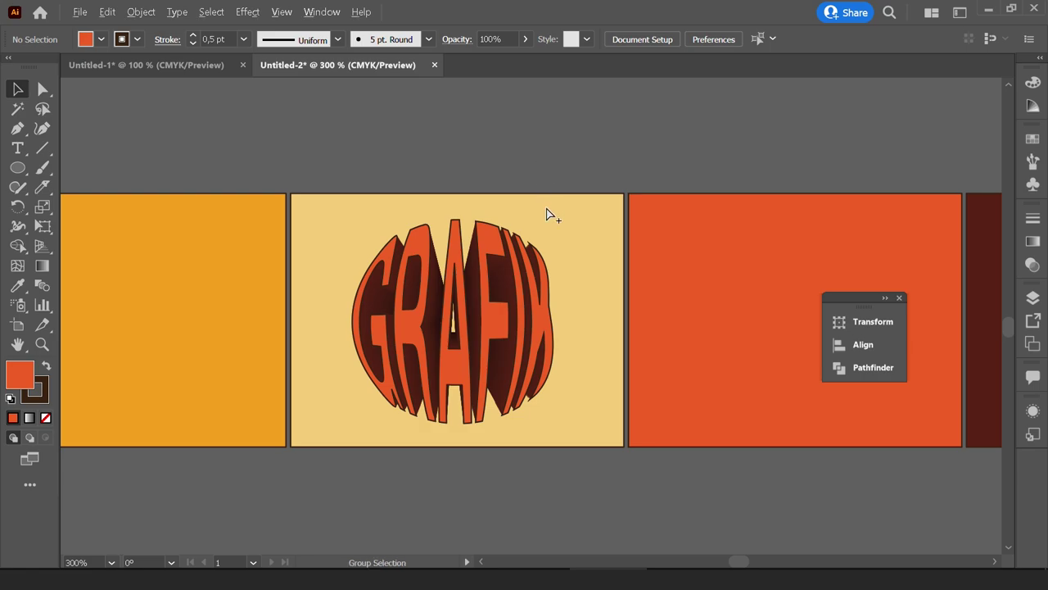
Move the GRAFIK lettering into the empty cream grid tile and widen it slightly.
{"action": "key", "text": "ctrl+minus"}
{"action": "key", "text": "ctrl+minus"}
{"action": "left_click_drag", "start_coordinate": [549, 202], "coordinate": [593, 363]}
{"action": "left_click", "coordinate": [484, 468]}
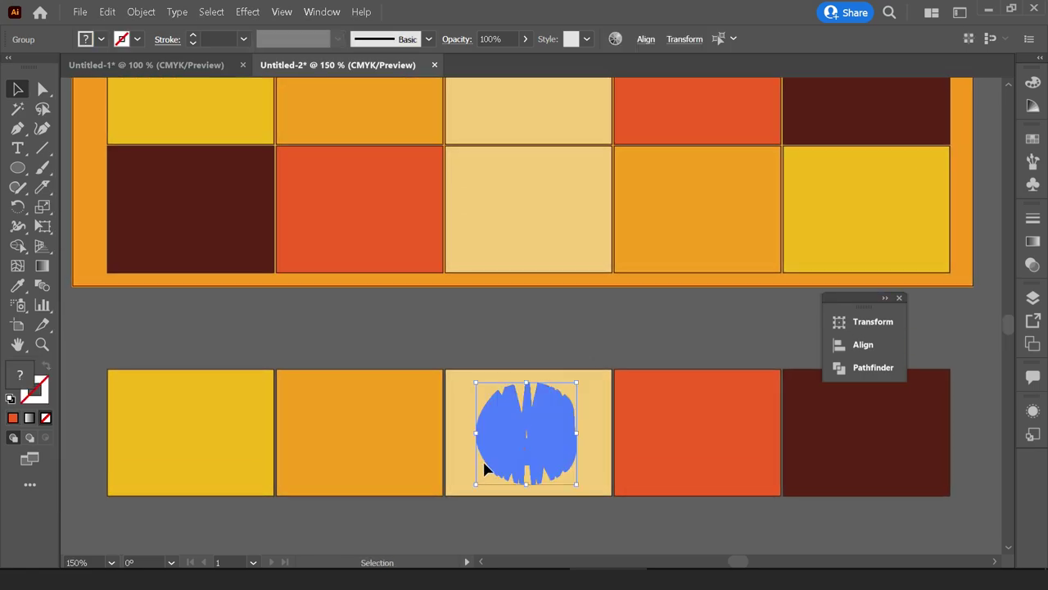
{"action": "key", "text": "ctrl+minus"}
{"action": "key", "text": "ctrl+minus"}
{"action": "left_click_drag", "start_coordinate": [538, 475], "coordinate": [528, 287]}
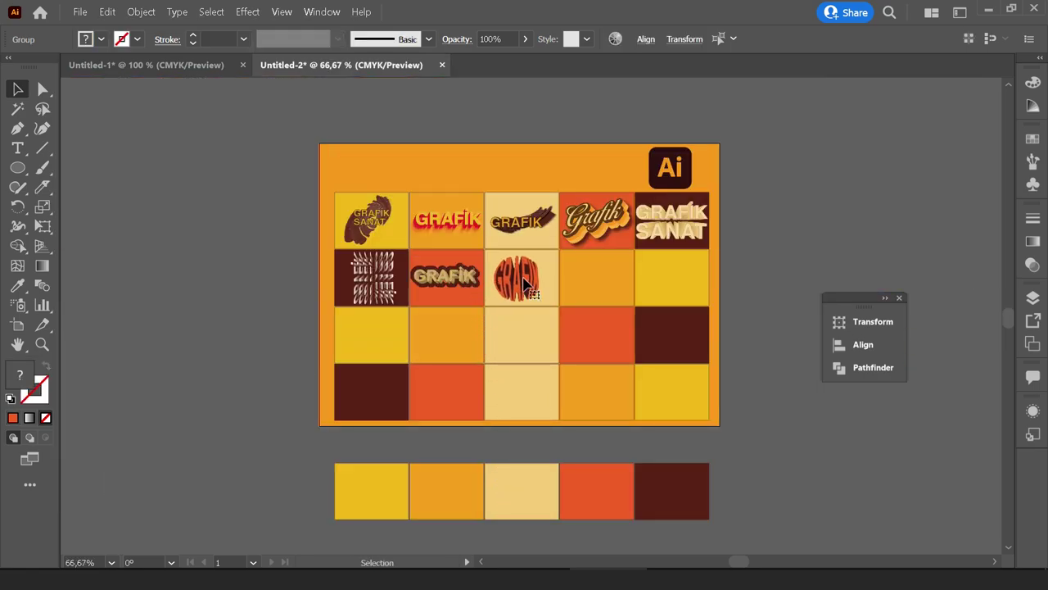
{"action": "key", "text": "ctrl+plus"}
{"action": "key", "text": "ctrl+plus"}
{"action": "key", "text": "ctrl+plus"}
{"action": "key", "text": "ctrl+plus"}
{"action": "key", "text": "ctrl+plus"}
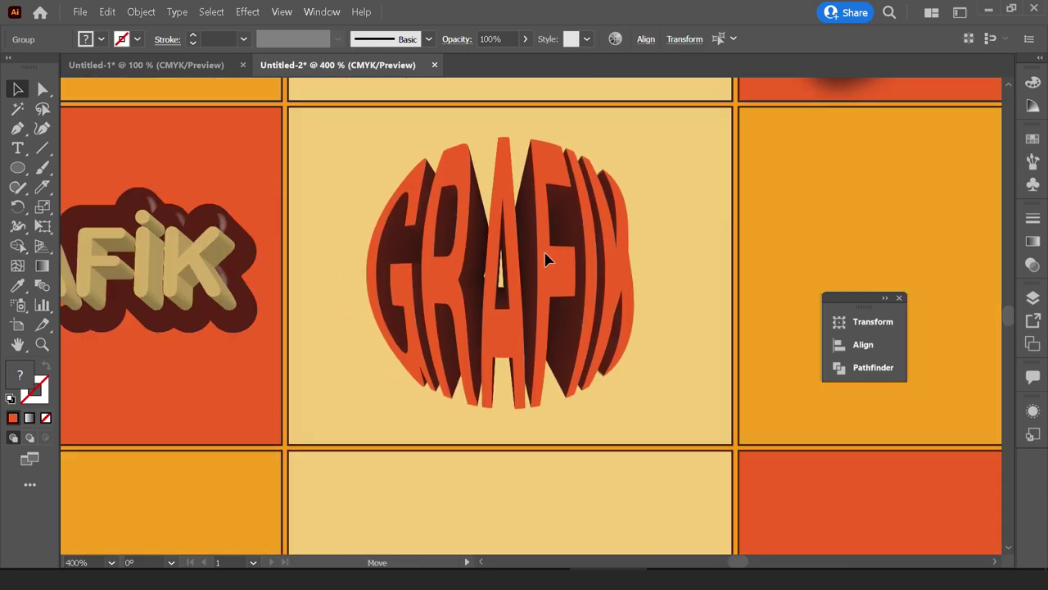
{"action": "left_click_drag", "start_coordinate": [631, 270], "coordinate": [679, 265]}
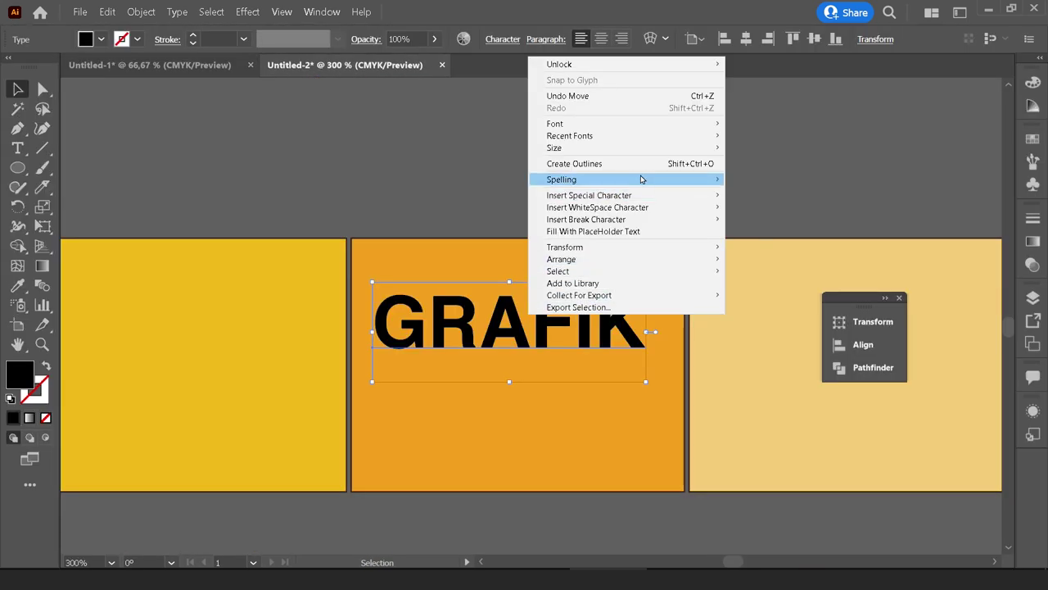
Apply 3D Extrude & Bevel to GRAFIK with 0 pt extrude depth and Isometric Top position.
{"action": "scroll", "coordinate": [541, 336], "scroll_direction": "up", "scroll_amount": 2}
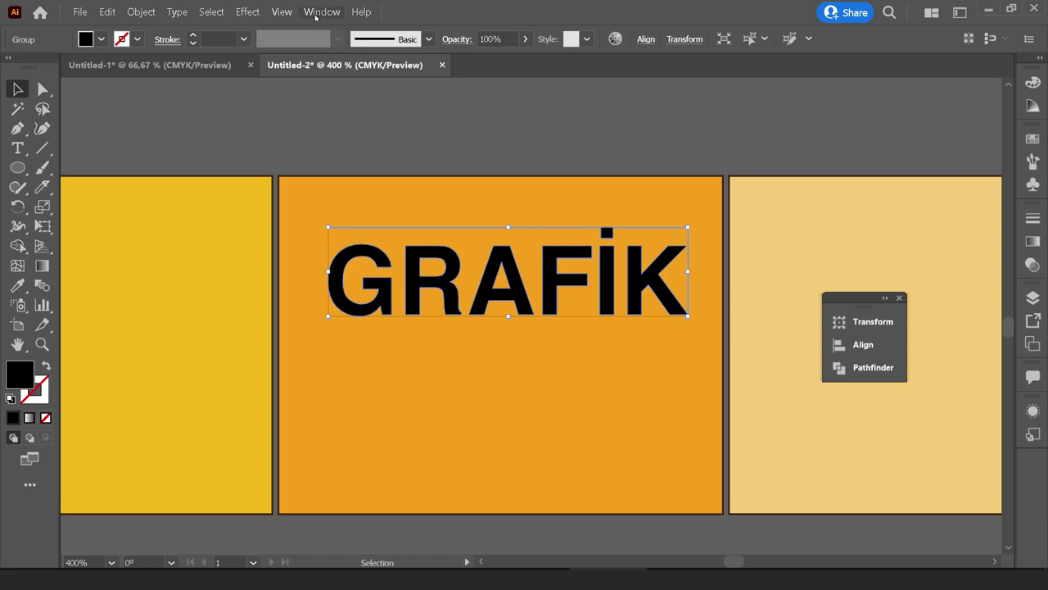
{"action": "left_click", "coordinate": [247, 11]}
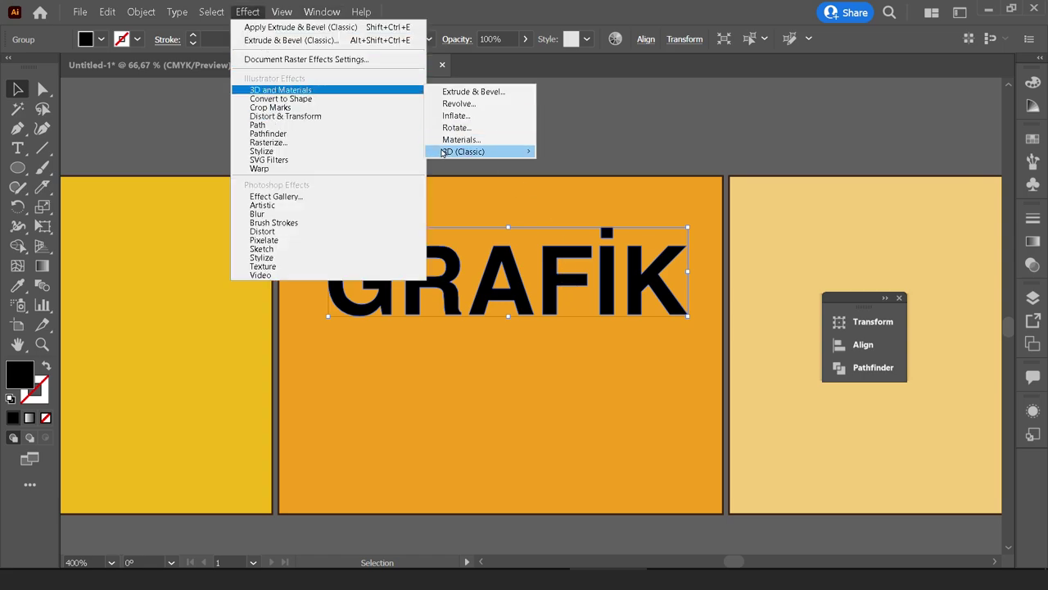
{"action": "mouse_move", "coordinate": [463, 151]}
{"action": "left_click", "coordinate": [621, 154]}
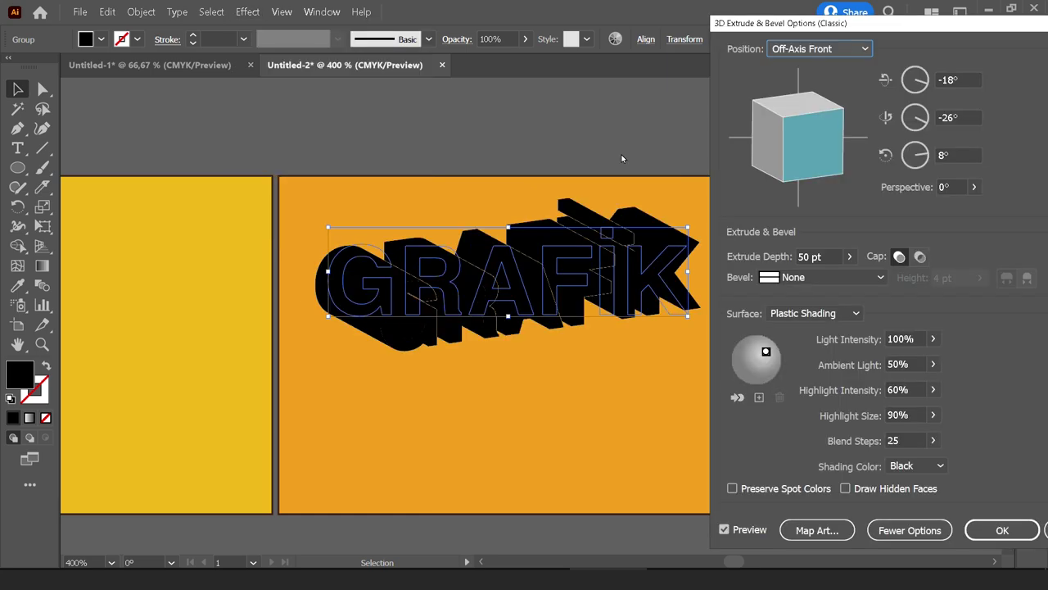
{"action": "left_click", "coordinate": [850, 256]}
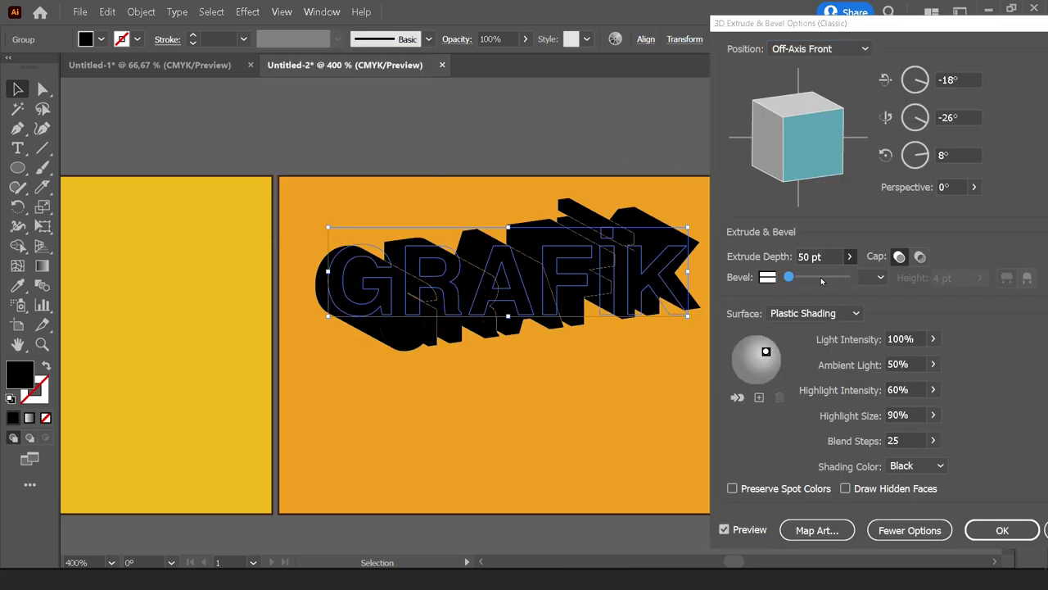
{"action": "left_click_drag", "start_coordinate": [780, 270], "coordinate": [773, 270]}
{"action": "left_click", "coordinate": [809, 52]}
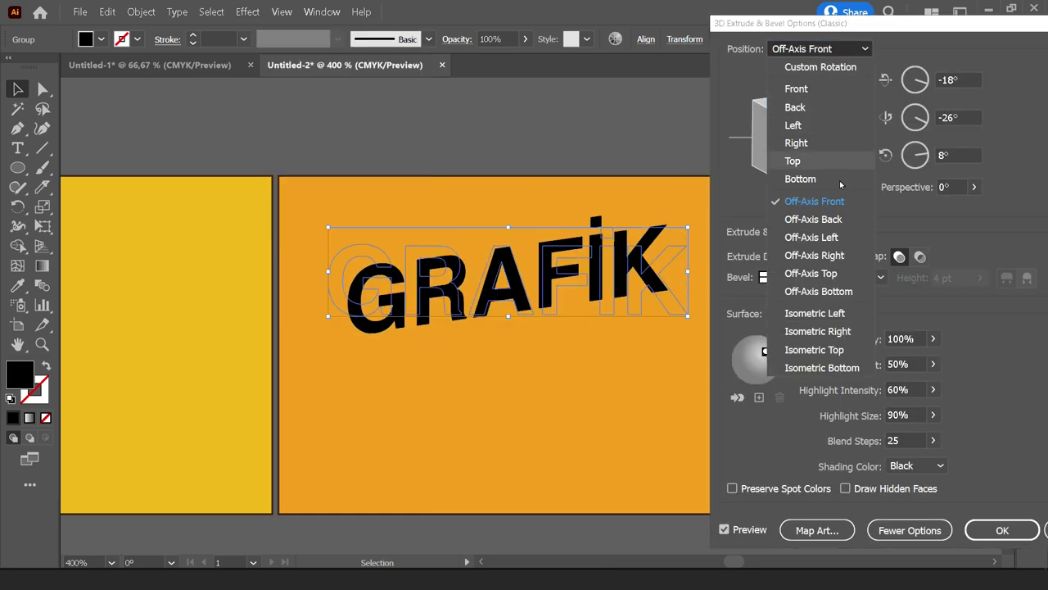
{"action": "left_click", "coordinate": [854, 314]}
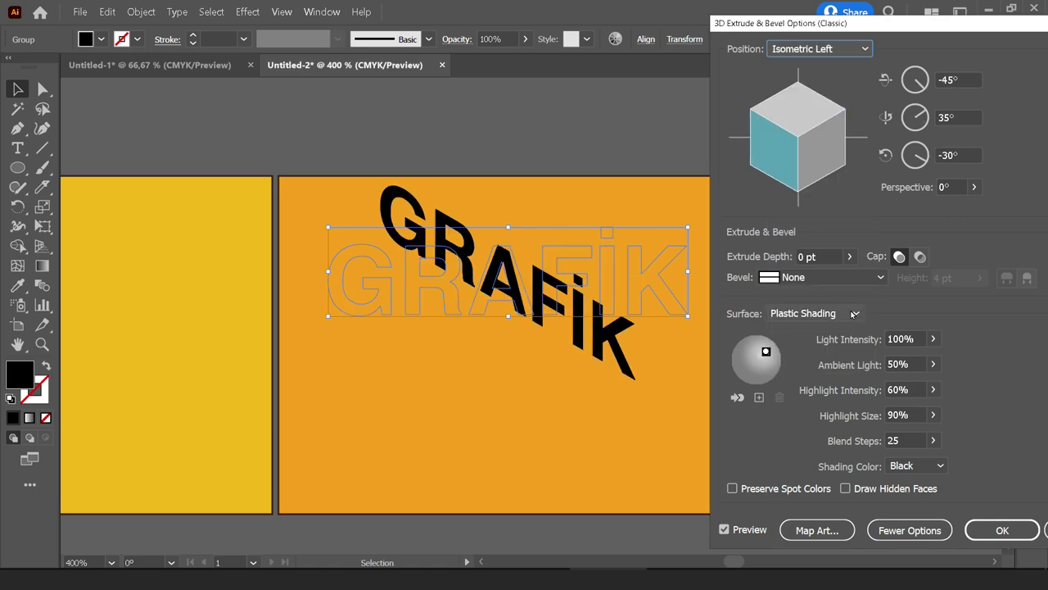
{"action": "left_click", "coordinate": [835, 51]}
{"action": "left_click", "coordinate": [839, 350]}
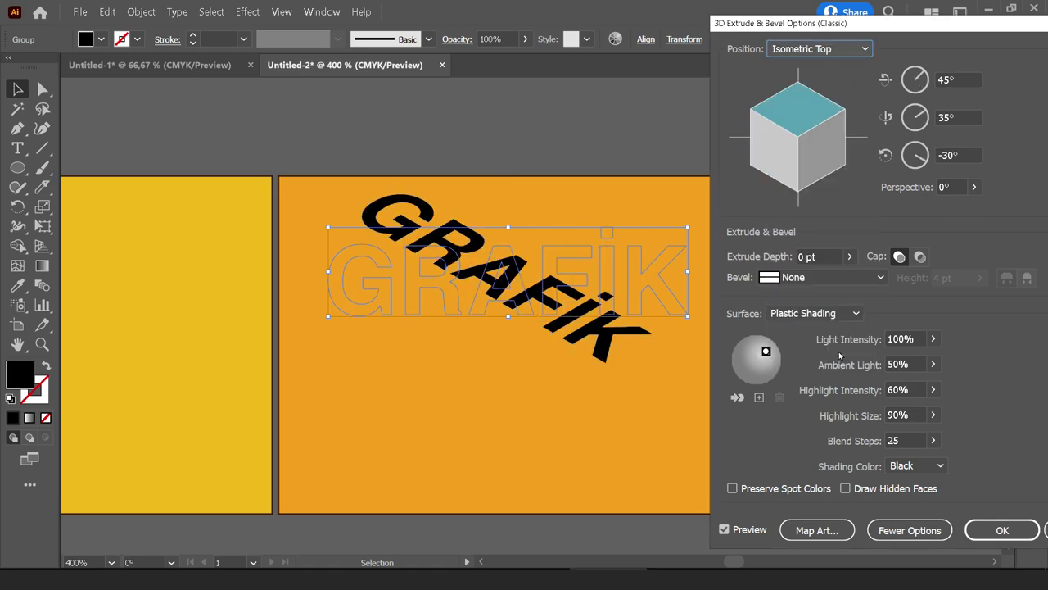
{"action": "left_click", "coordinate": [1004, 529]}
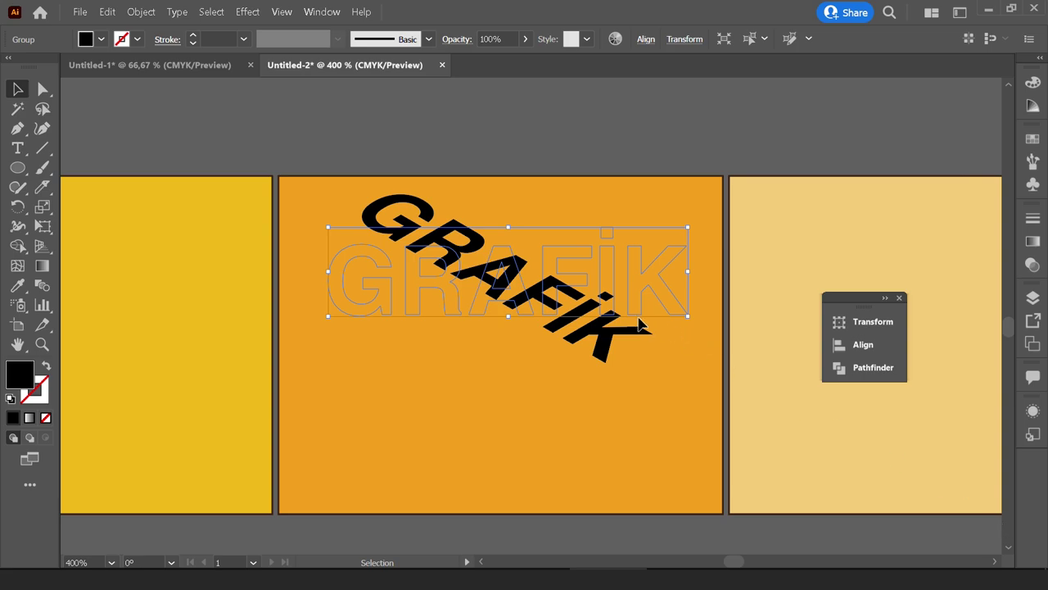
Expand the isometric GRAFIK appearance into shapes and narrow it horizontally.
{"action": "left_click_drag", "start_coordinate": [606, 329], "coordinate": [617, 336]}
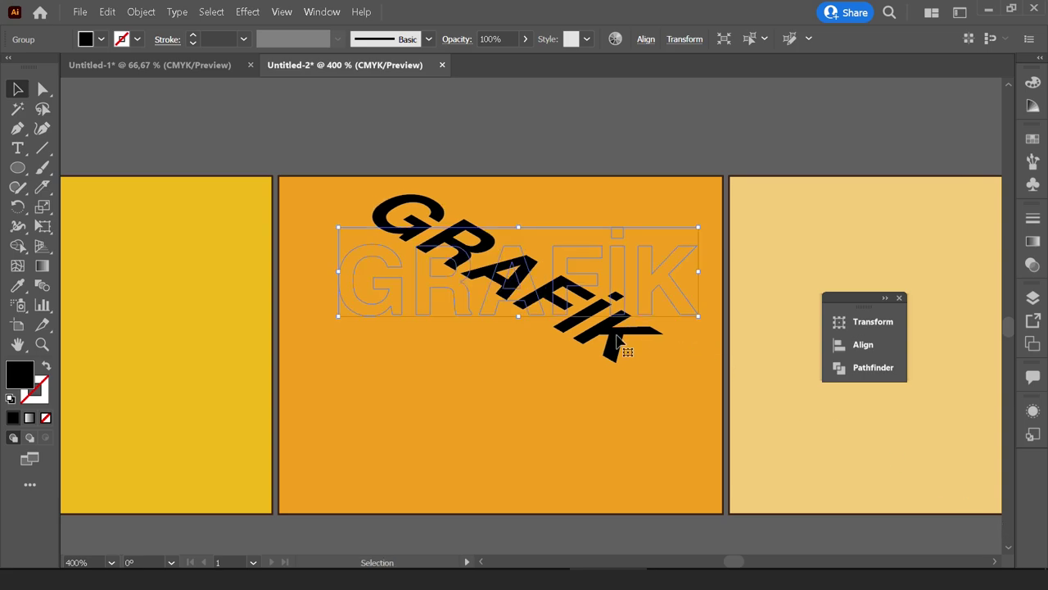
{"action": "left_click", "coordinate": [141, 12]}
{"action": "left_click", "coordinate": [196, 156]}
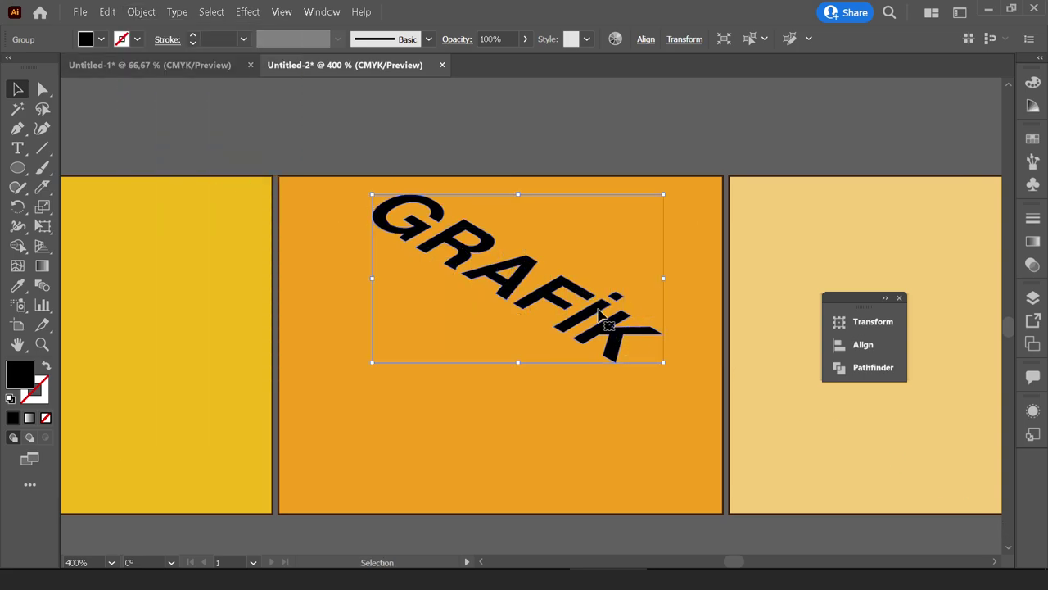
{"action": "mouse_move", "coordinate": [665, 282]}
{"action": "left_mouse_down"}
{"action": "mouse_move", "coordinate": [624, 283]}
{"action": "mouse_move", "coordinate": [565, 249]}
{"action": "mouse_move", "coordinate": [565, 236]}
{"action": "mouse_move", "coordinate": [562, 385]}
{"action": "left_mouse_up"}
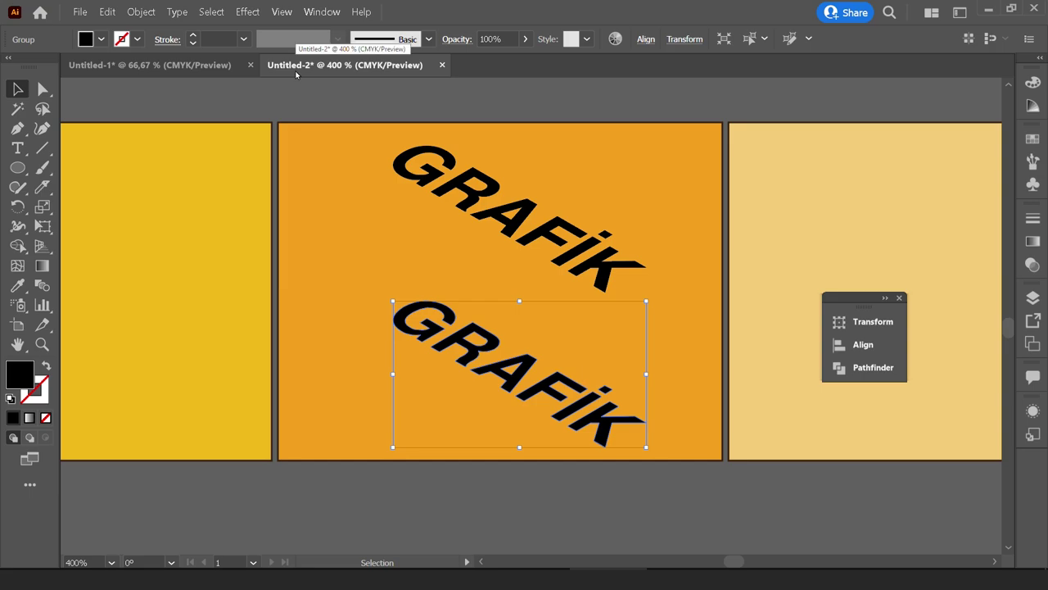
Blend the two GRAFIK copies using 100 specified steps.
{"action": "left_click", "coordinate": [475, 197], "text": "shift"}
{"action": "left_click", "coordinate": [141, 12]}
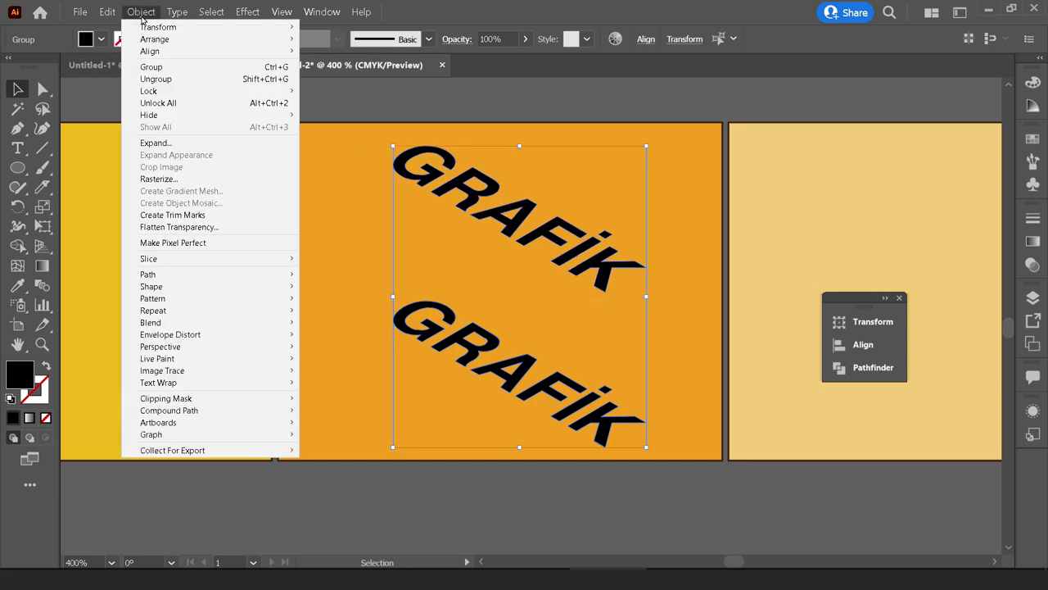
{"action": "mouse_move", "coordinate": [150, 322]}
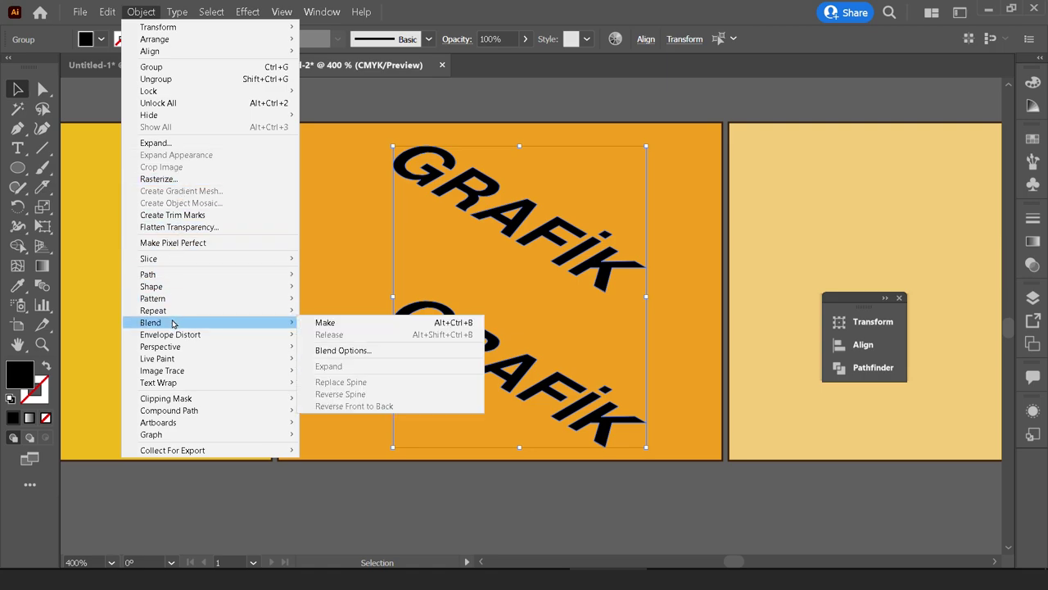
{"action": "left_click", "coordinate": [392, 323]}
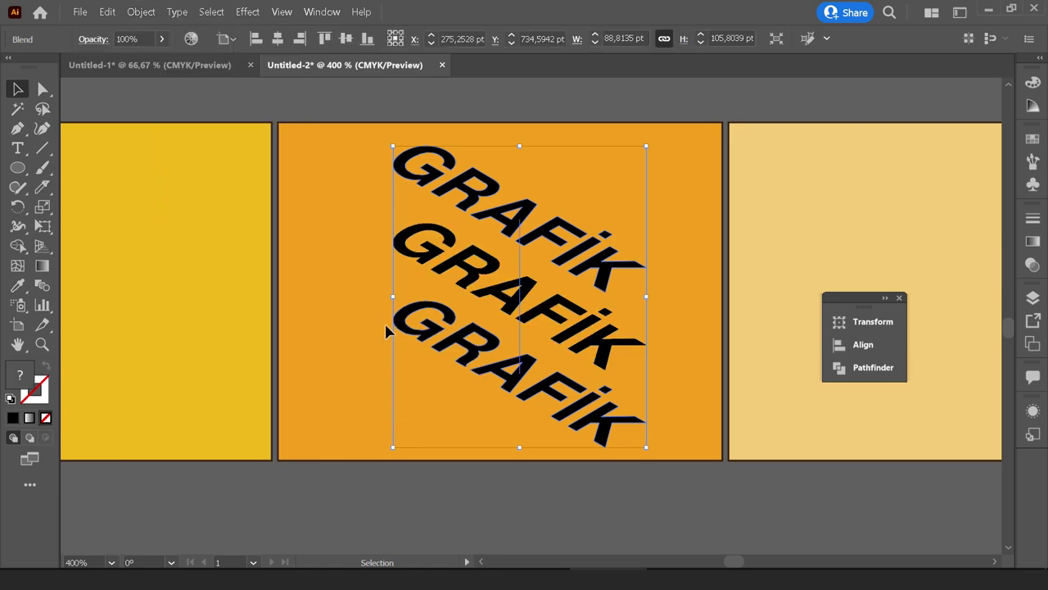
{"action": "double_click", "coordinate": [47, 288]}
{"action": "left_click", "coordinate": [817, 189]}
{"action": "left_click", "coordinate": [811, 225]}
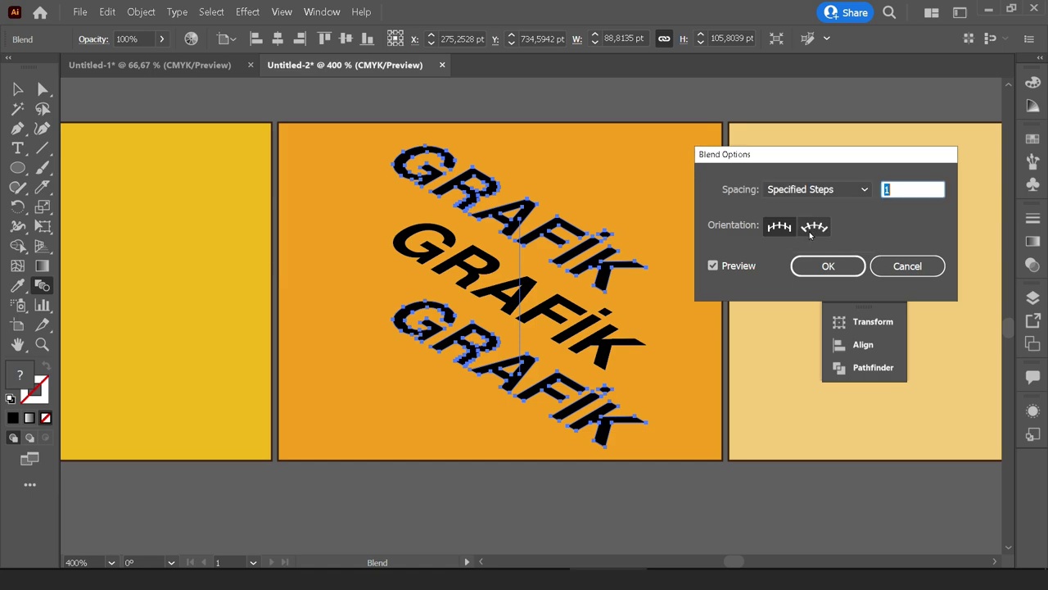
{"action": "type", "text": "43"}
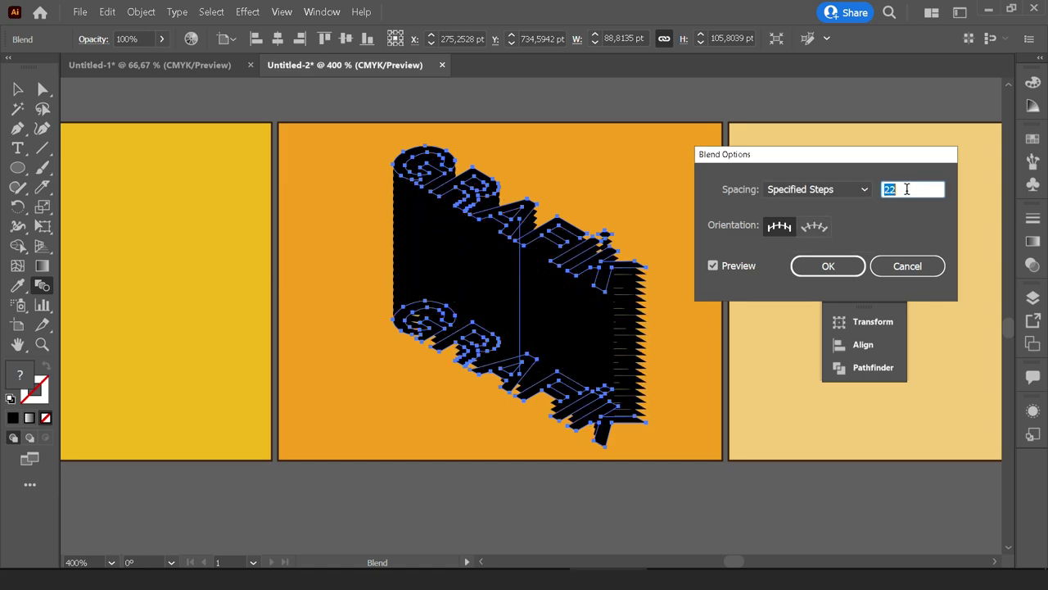
{"action": "key", "text": "Up"}
{"action": "key", "text": "Up"}
{"action": "key", "text": "Up"}
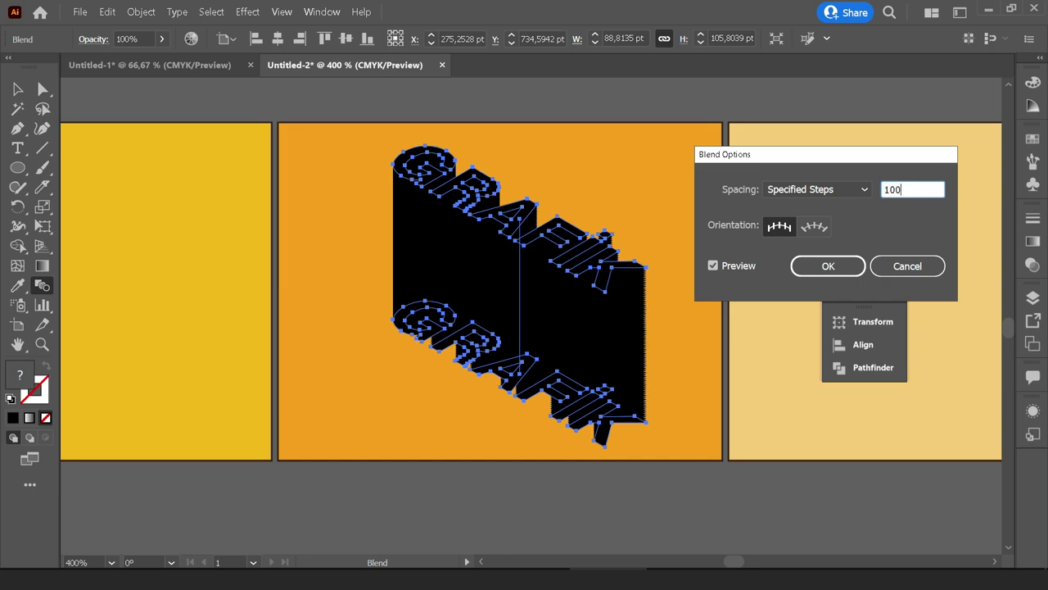
{"action": "left_click", "coordinate": [840, 264]}
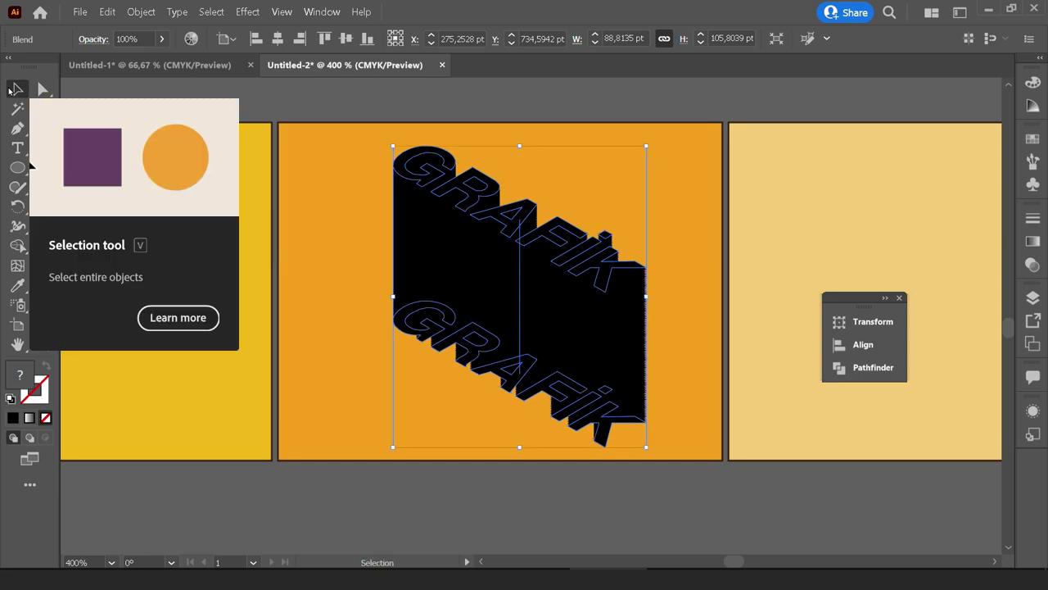
Expand the blend's objects and fill, and apply the yellow-to-red gradient.
{"action": "left_click", "coordinate": [13, 89]}
{"action": "left_click", "coordinate": [141, 11]}
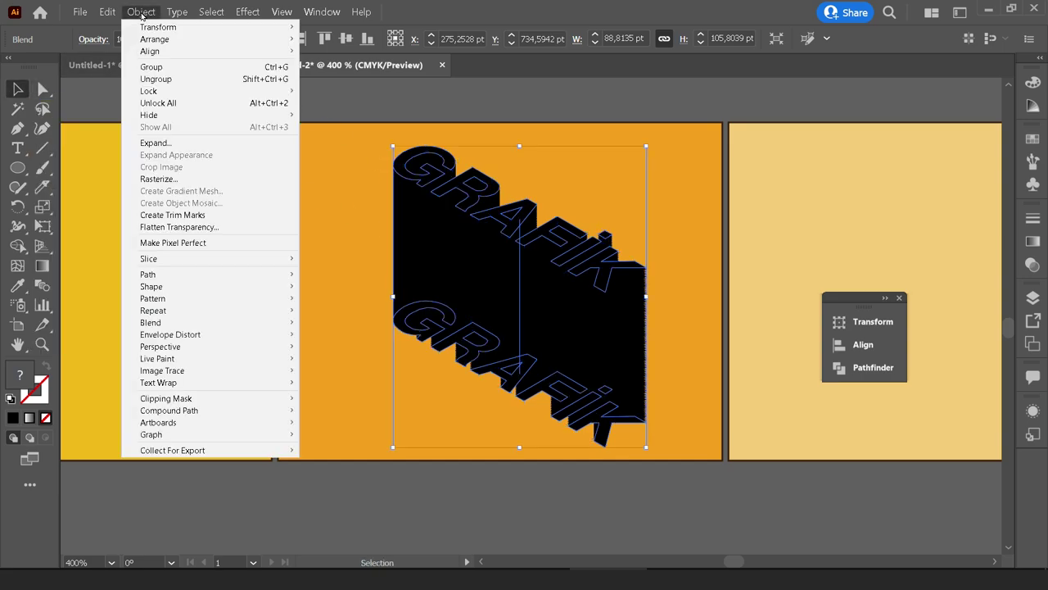
{"action": "left_click", "coordinate": [164, 139]}
{"action": "left_click", "coordinate": [751, 401]}
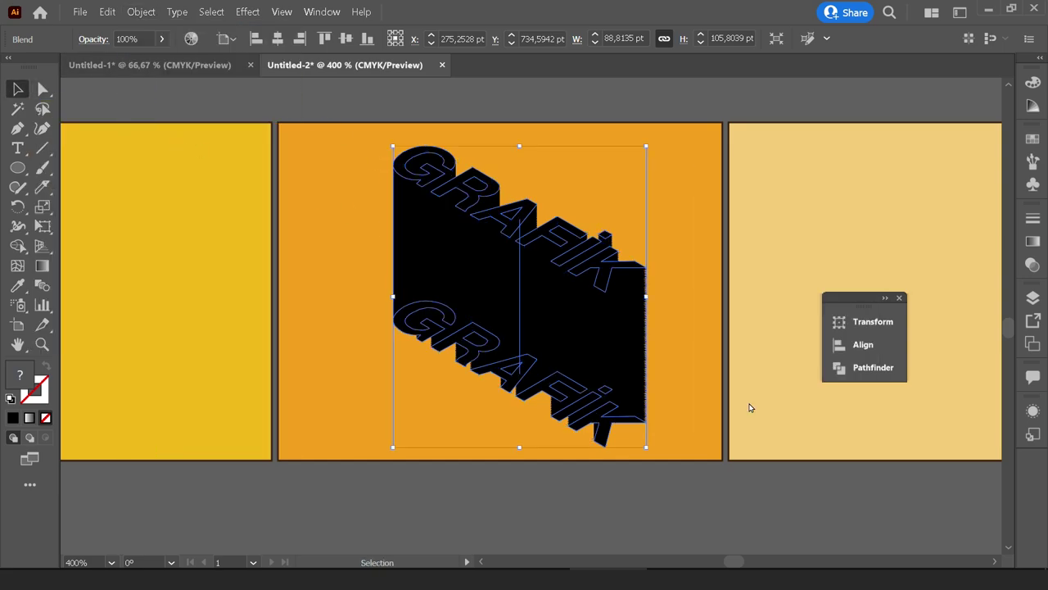
{"action": "left_click", "coordinate": [102, 39]}
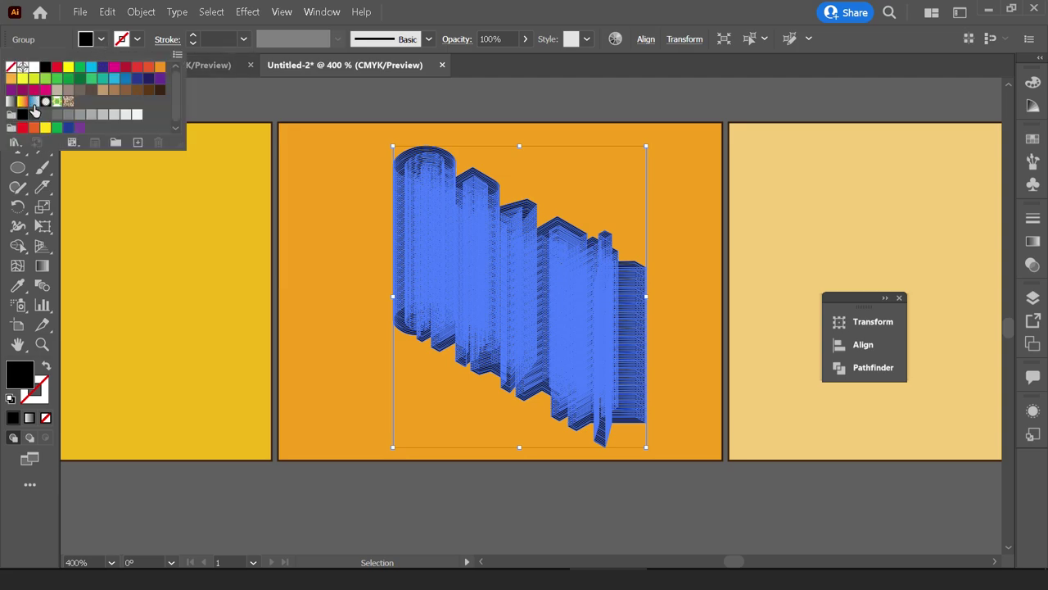
{"action": "left_click", "coordinate": [35, 106]}
{"action": "left_click", "coordinate": [429, 105]}
{"action": "left_click", "coordinate": [429, 107]}
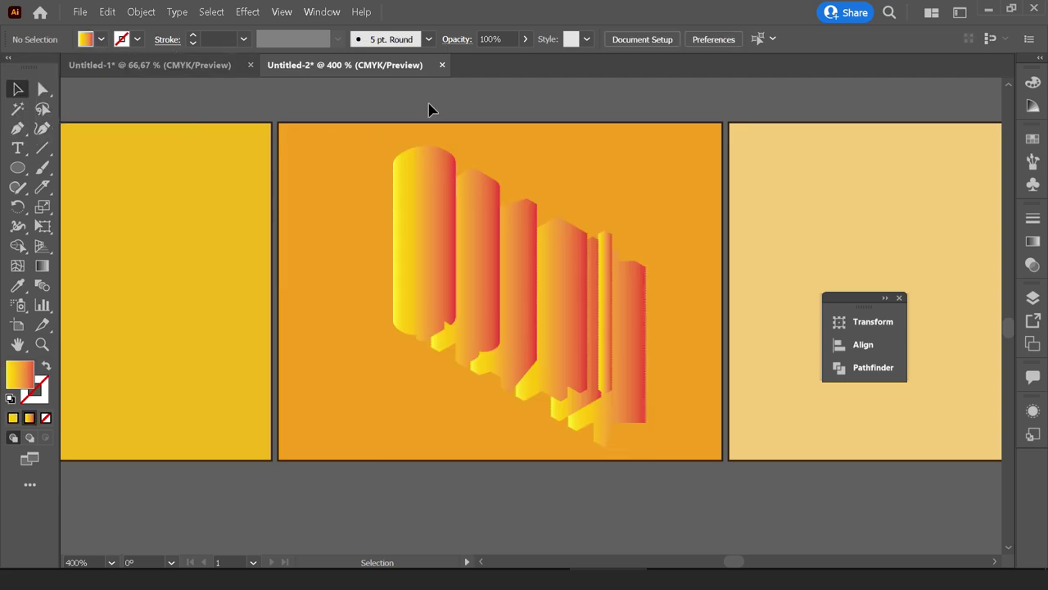
Ungroup the expanded artwork and nudge the top GRAFIK letter shapes upward.
{"action": "left_click", "coordinate": [485, 249]}
{"action": "right_click", "coordinate": [486, 209]}
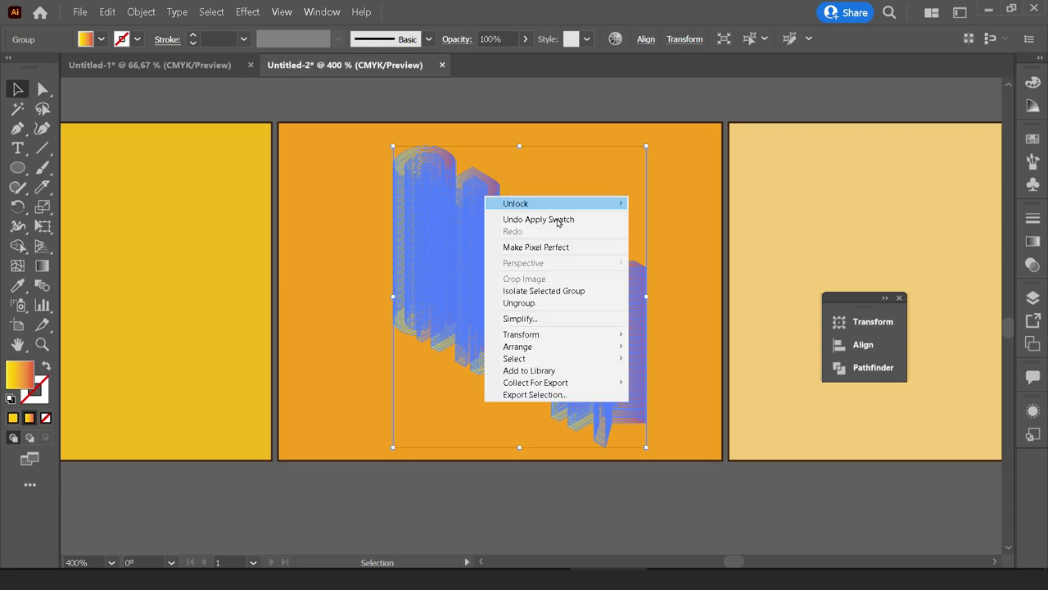
{"action": "left_click", "coordinate": [553, 300]}
{"action": "left_click", "coordinate": [555, 98]}
{"action": "left_click", "coordinate": [449, 147]}
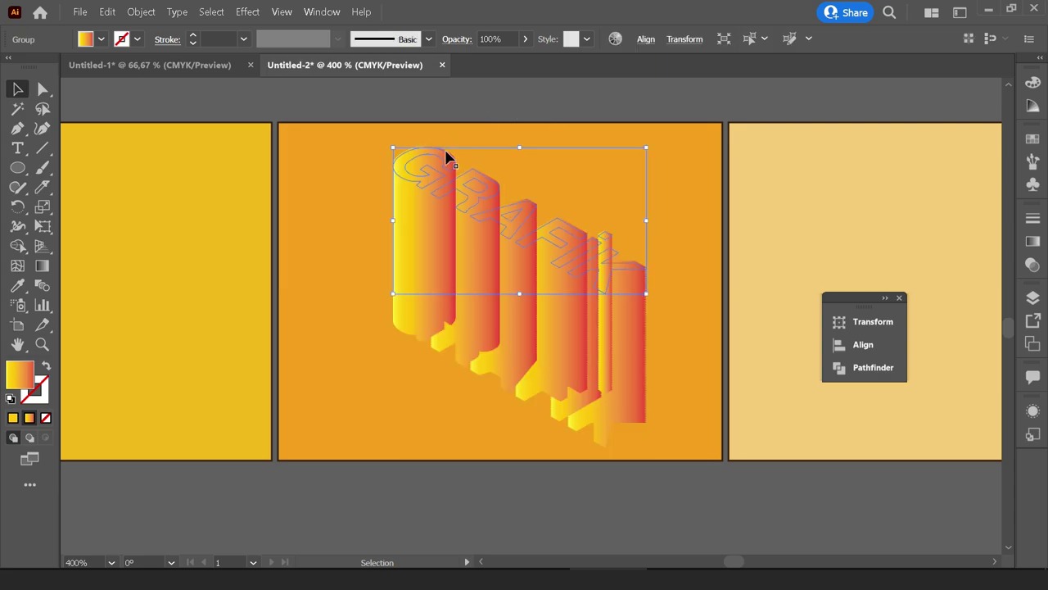
{"action": "scroll", "coordinate": [447, 152], "scroll_direction": "up", "scroll_amount": 5}
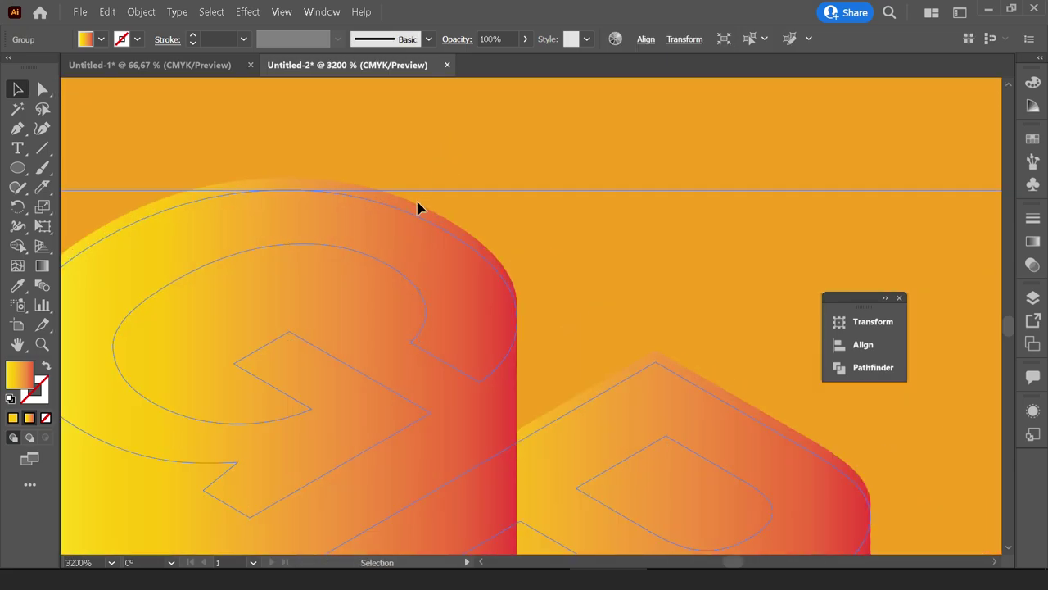
{"action": "key", "text": "Up"}
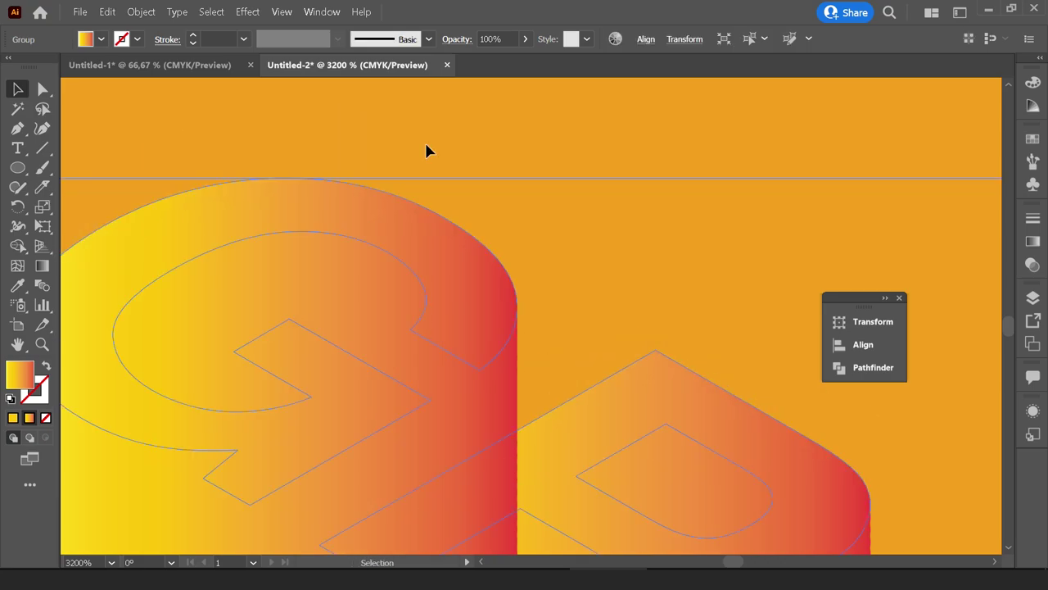
{"action": "scroll", "coordinate": [426, 151], "scroll_direction": "down", "scroll_amount": 4}
Fill the top letter faces white, bring them forward, and apply the artboard's tan colour.
{"action": "left_click", "coordinate": [102, 39]}
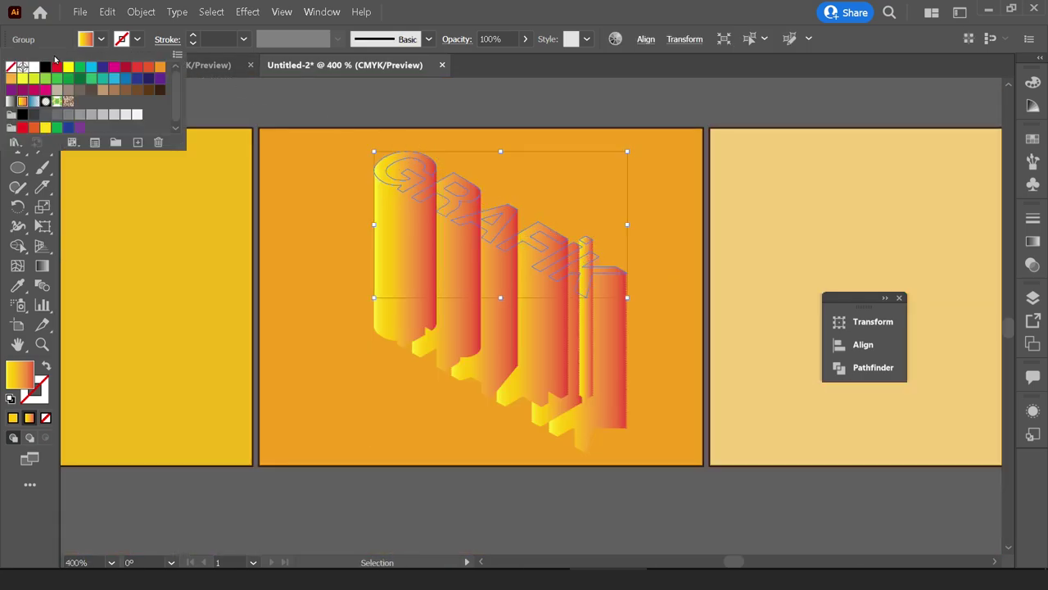
{"action": "left_click", "coordinate": [33, 69]}
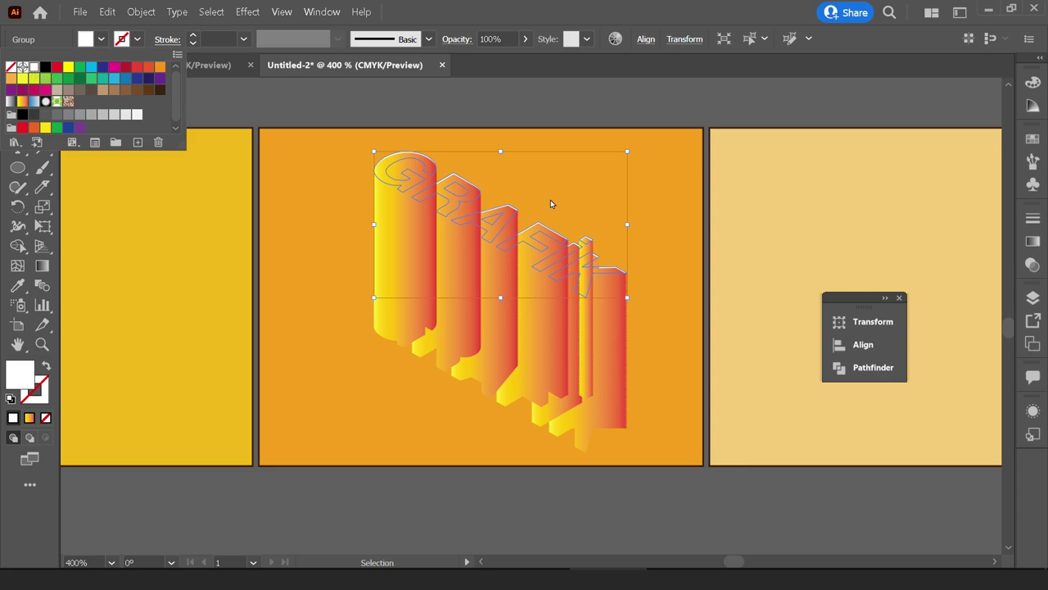
{"action": "right_click", "coordinate": [493, 199]}
{"action": "mouse_move", "coordinate": [526, 347]}
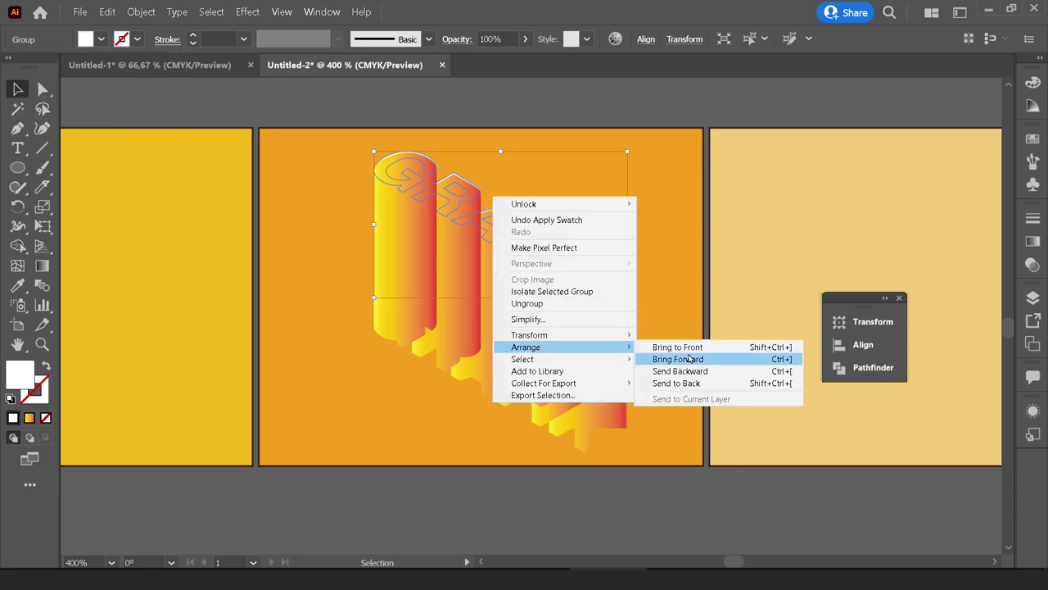
{"action": "left_click", "coordinate": [690, 347]}
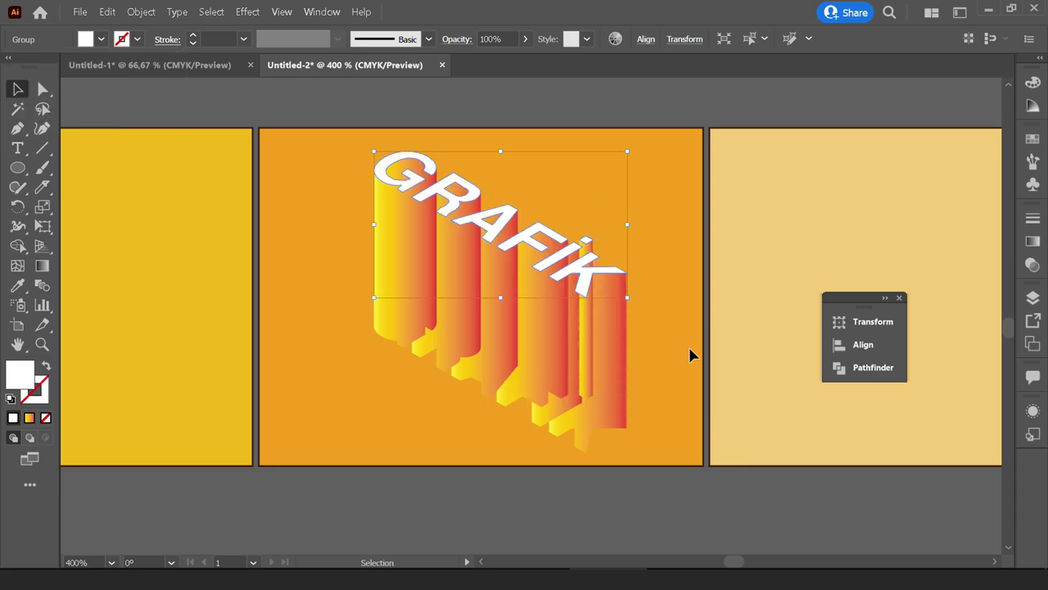
{"action": "left_click", "coordinate": [22, 284]}
{"action": "left_click", "coordinate": [793, 218]}
Set the tan GRAFIK lettering's stroke to None.
{"action": "key", "text": "v"}
{"action": "left_click", "coordinate": [637, 111]}
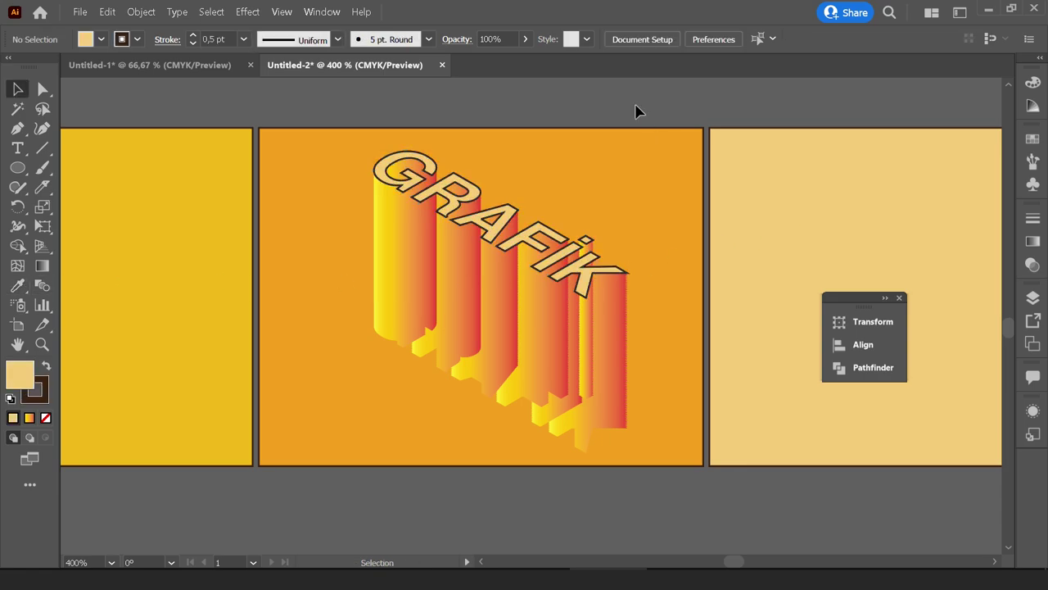
{"action": "left_click", "coordinate": [471, 184]}
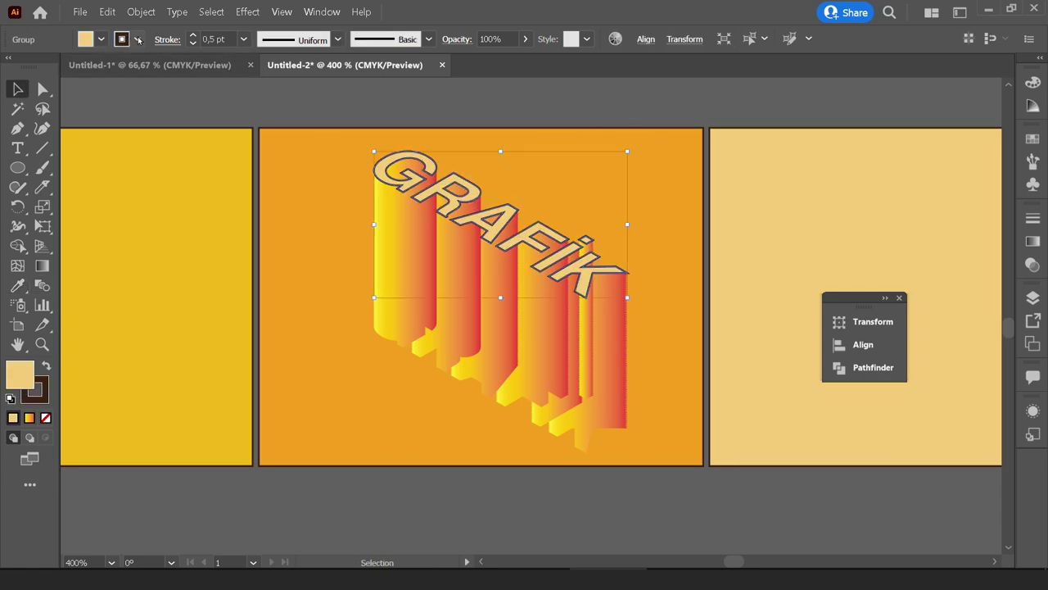
{"action": "left_click", "coordinate": [137, 39]}
{"action": "left_click", "coordinate": [11, 67]}
Eyedrop the upper GRAFIK's top-face colour onto the lower GRAFIK copy.
{"action": "left_click", "coordinate": [270, 111]}
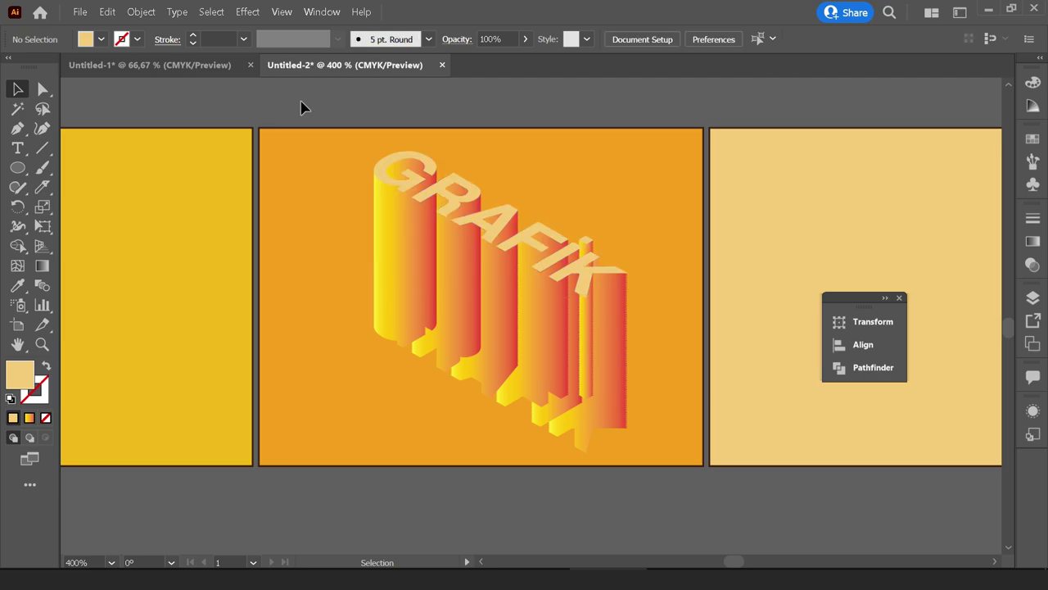
{"action": "scroll", "coordinate": [583, 381], "scroll_direction": "down", "scroll_amount": 1}
{"action": "left_click", "coordinate": [557, 385]}
{"action": "scroll", "coordinate": [557, 385], "scroll_direction": "up", "scroll_amount": 2}
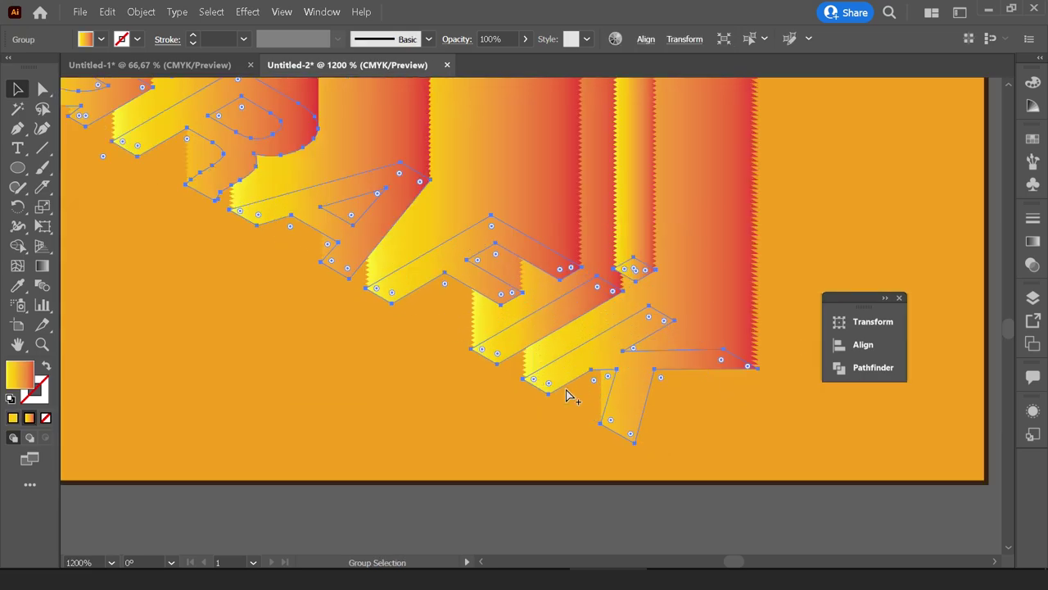
{"action": "scroll", "coordinate": [568, 393], "scroll_direction": "up", "scroll_amount": 2}
{"action": "scroll", "coordinate": [524, 416], "scroll_direction": "down", "scroll_amount": 2}
{"action": "scroll", "coordinate": [513, 402], "scroll_direction": "down", "scroll_amount": 3}
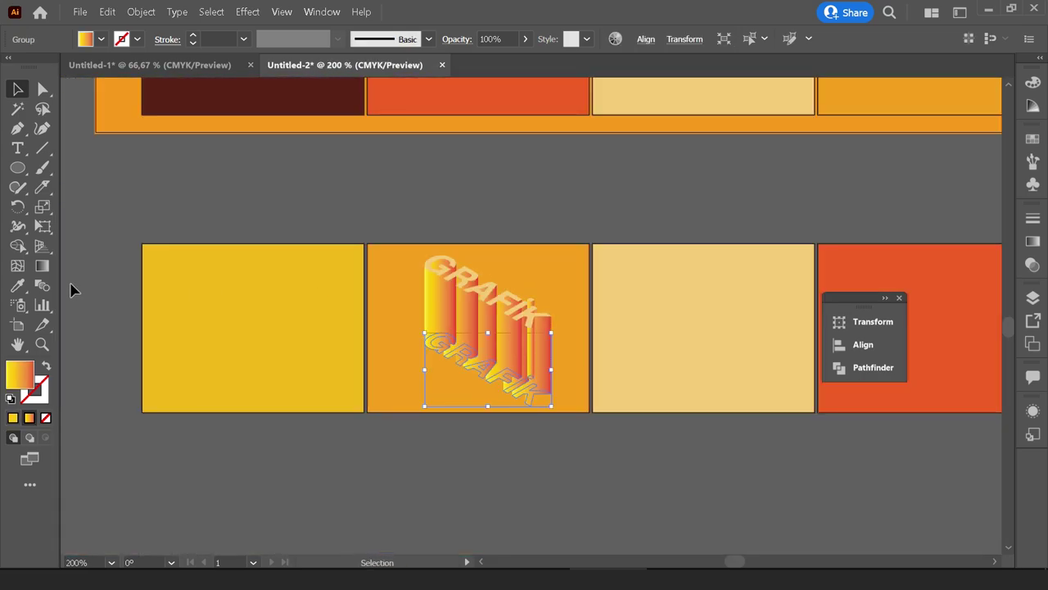
{"action": "left_click", "coordinate": [17, 285]}
{"action": "scroll", "coordinate": [538, 292], "scroll_direction": "up", "scroll_amount": 3}
{"action": "left_click", "coordinate": [335, 234]}
{"action": "key", "text": "v"}
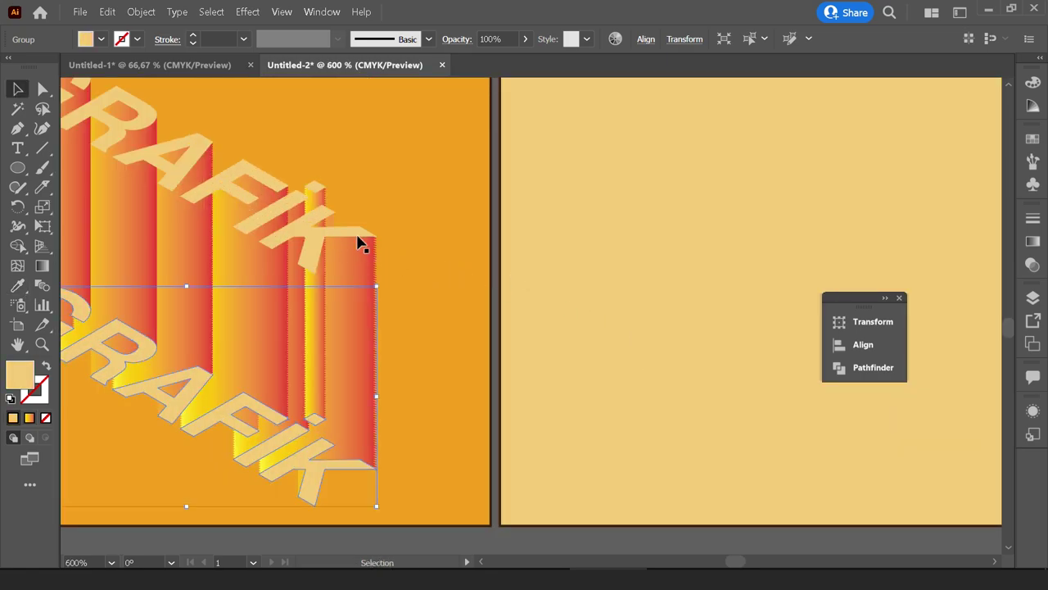
Fill both GRAFIK copies with a lighter cream colour.
{"action": "scroll", "coordinate": [358, 241], "scroll_direction": "down", "scroll_amount": 3}
{"action": "left_click", "coordinate": [533, 253]}
{"action": "scroll", "coordinate": [533, 253], "scroll_direction": "up", "scroll_amount": 1}
{"action": "scroll", "coordinate": [557, 262], "scroll_direction": "up", "scroll_amount": 1}
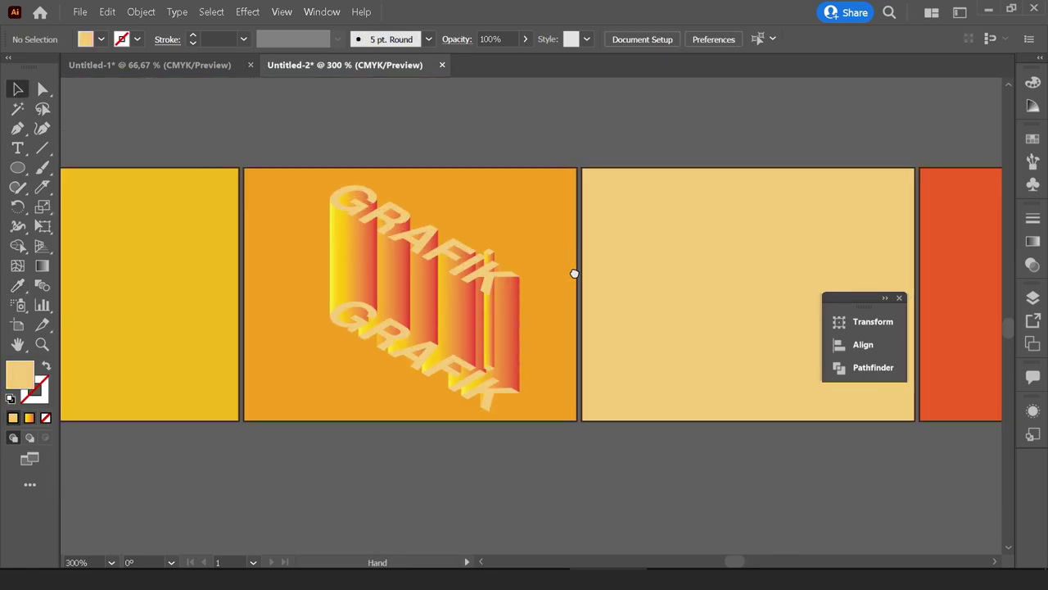
{"action": "scroll", "coordinate": [582, 321], "scroll_direction": "up", "scroll_amount": 1}
{"action": "scroll", "coordinate": [557, 344], "scroll_direction": "up", "scroll_amount": 1}
{"action": "left_click", "coordinate": [528, 367]}
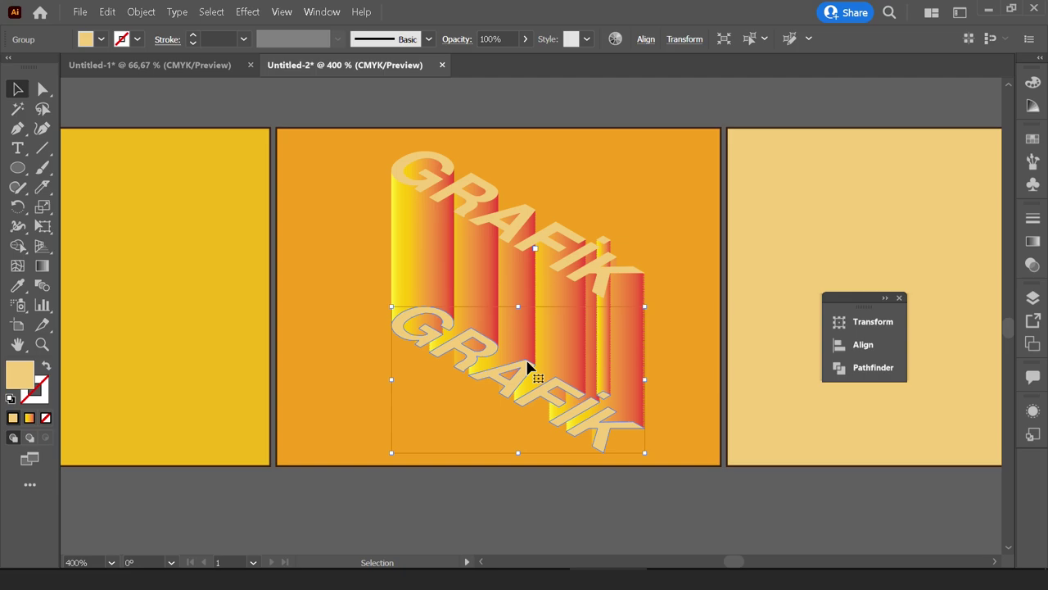
{"action": "left_click", "coordinate": [554, 250], "text": "shift"}
{"action": "double_click", "coordinate": [18, 378]}
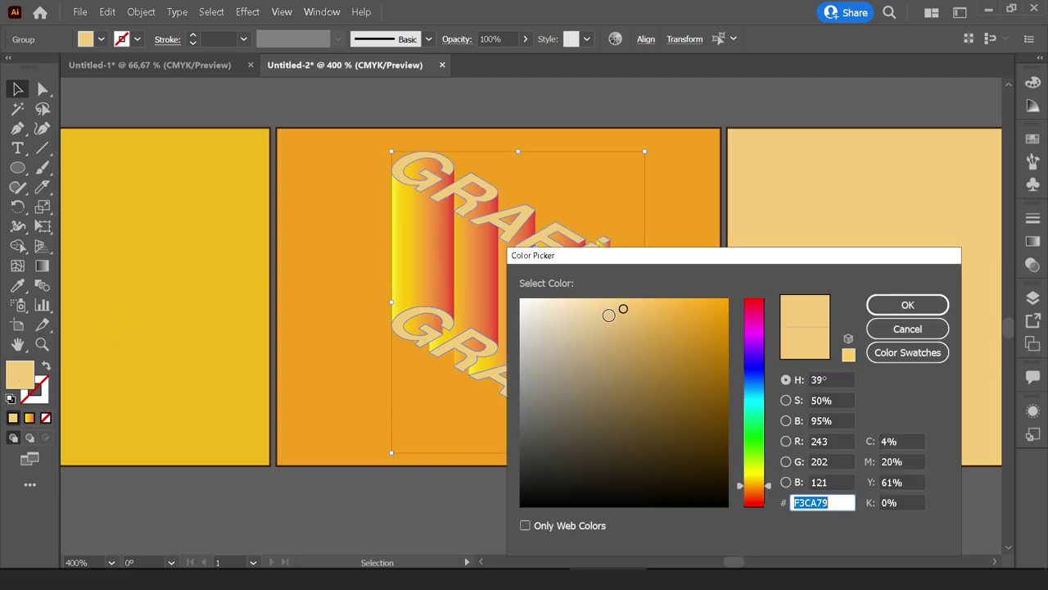
{"action": "left_click", "coordinate": [584, 298]}
{"action": "left_click", "coordinate": [573, 300]}
{"action": "left_click", "coordinate": [905, 304]}
Select the finished 3D GRAFIK group and scroll down to the empty yellow tile.
{"action": "left_click", "coordinate": [756, 267]}
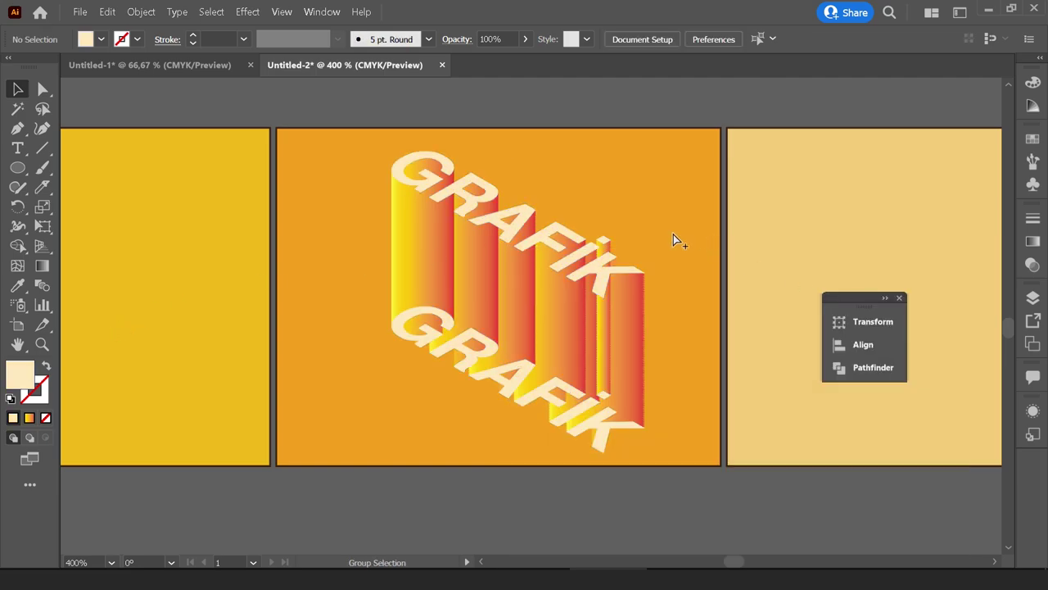
{"action": "scroll", "coordinate": [676, 227], "scroll_direction": "down", "scroll_amount": 2}
{"action": "left_click", "coordinate": [538, 339]}
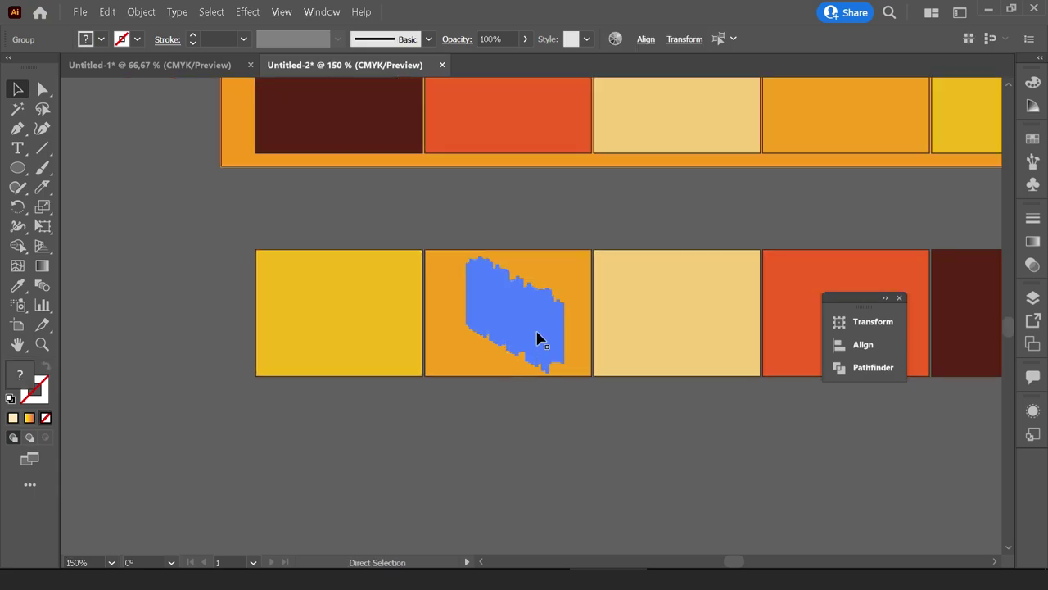
{"action": "scroll", "coordinate": [486, 393], "scroll_direction": "down", "scroll_amount": 1}
{"action": "scroll", "coordinate": [483, 390], "scroll_direction": "down", "scroll_amount": 2}
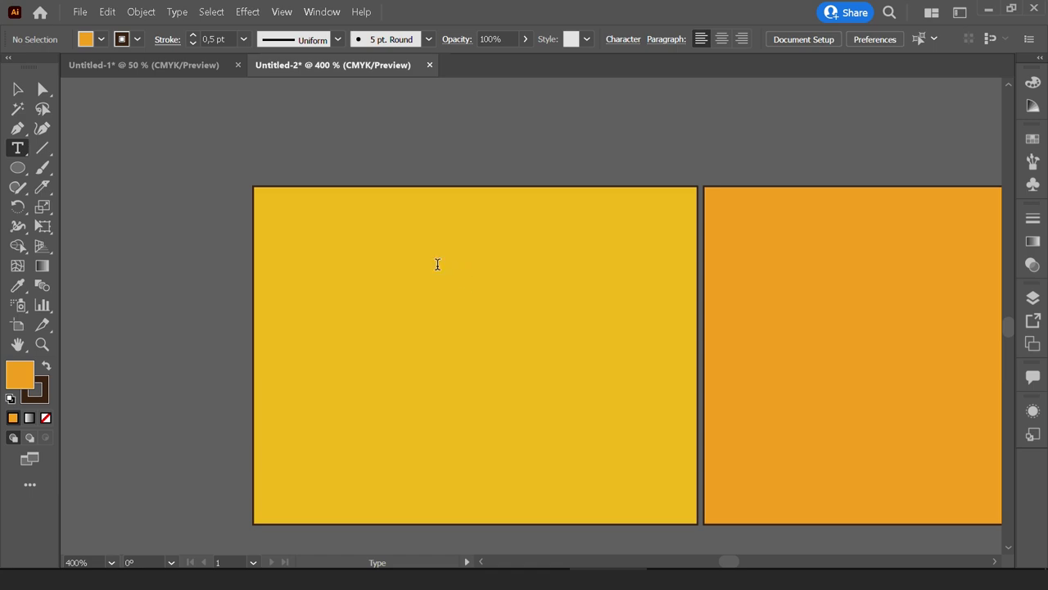
Type a large letter G on the yellow tile and convert it to outlines.
{"action": "left_click", "coordinate": [438, 263]}
{"action": "type", "text": "G"}
{"action": "key", "text": "Escape"}
{"action": "mouse_move", "coordinate": [467, 306]}
{"action": "left_mouse_down"}
{"action": "mouse_move", "coordinate": [430, 365]}
{"action": "mouse_move", "coordinate": [519, 377]}
{"action": "left_mouse_up"}
{"action": "mouse_move", "coordinate": [475, 345]}
{"action": "left_mouse_down"}
{"action": "mouse_move", "coordinate": [445, 367]}
{"action": "mouse_move", "coordinate": [467, 325]}
{"action": "left_mouse_up"}
{"action": "right_click", "coordinate": [452, 344]}
{"action": "left_click", "coordinate": [614, 189]}
Free-transform the G into a perspective shape, move it left and scale it down.
{"action": "left_click", "coordinate": [43, 227]}
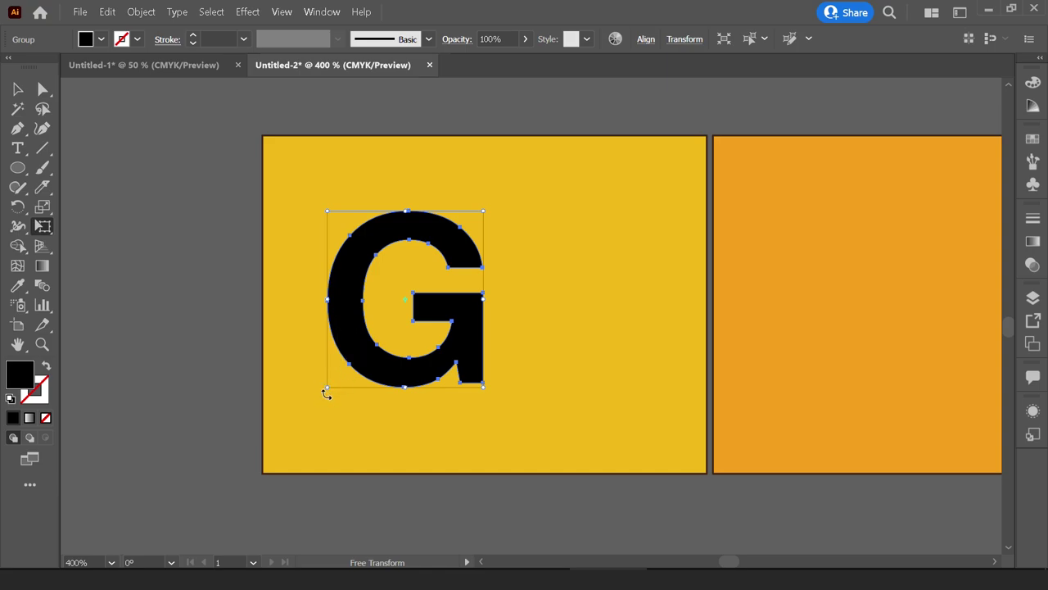
{"action": "scroll", "coordinate": [326, 394], "scroll_direction": "down", "scroll_amount": 1}
{"action": "left_click_drag", "start_coordinate": [330, 389], "coordinate": [343, 486]}
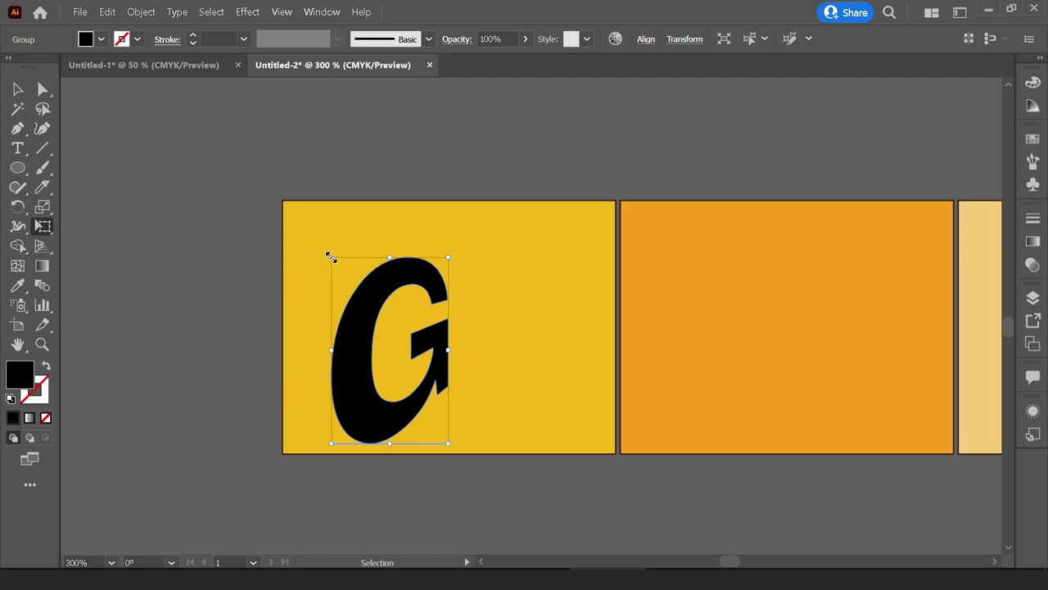
{"action": "left_click_drag", "start_coordinate": [330, 256], "coordinate": [330, 218]}
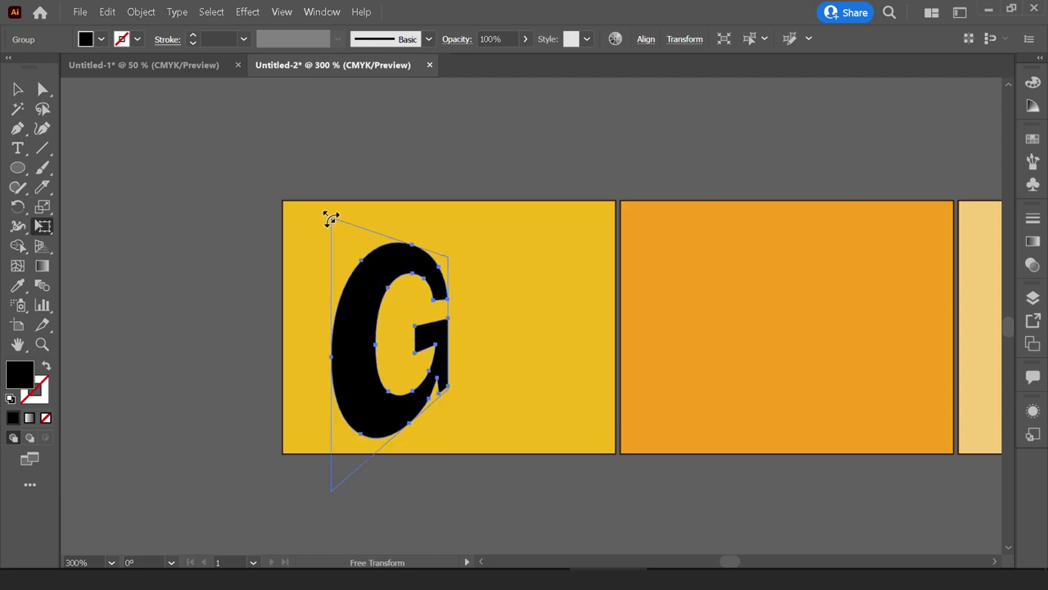
{"action": "left_click_drag", "start_coordinate": [331, 218], "coordinate": [330, 188]}
{"action": "key", "text": "v"}
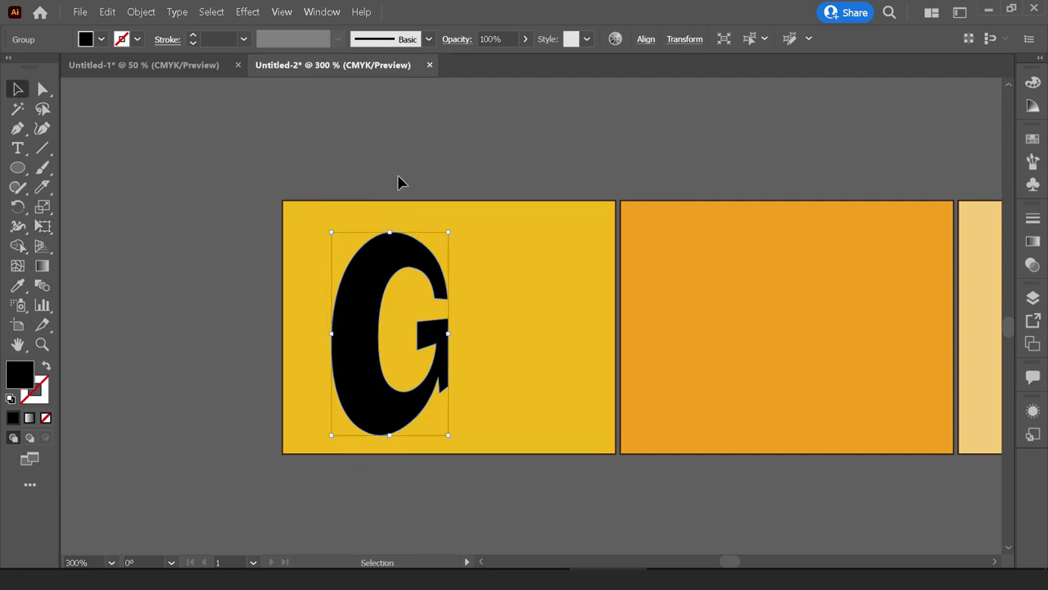
{"action": "left_click", "coordinate": [399, 182]}
{"action": "left_click_drag", "start_coordinate": [368, 280], "coordinate": [327, 270]}
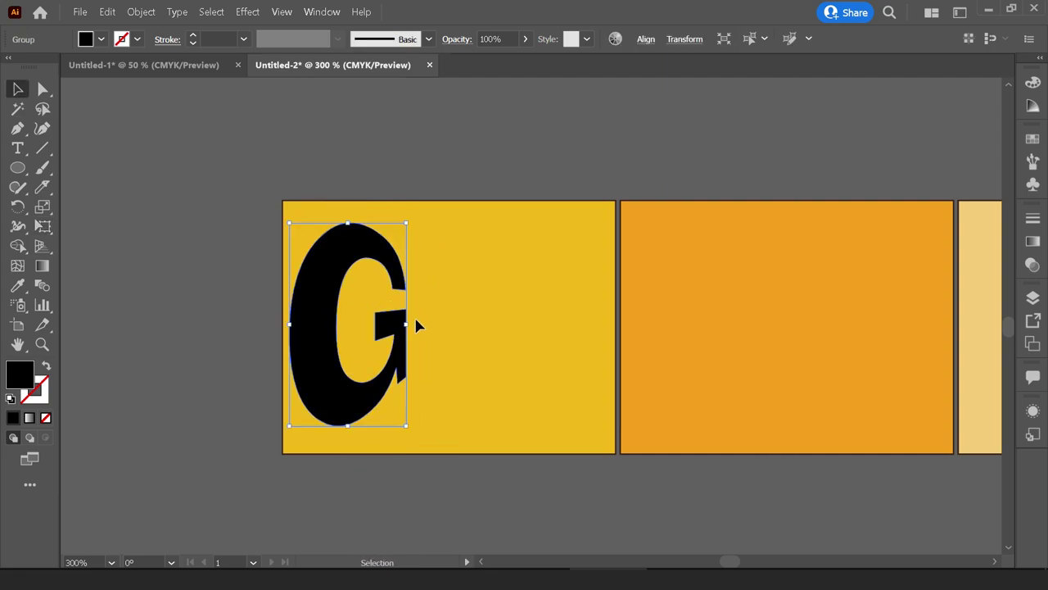
{"action": "left_click_drag", "start_coordinate": [409, 325], "coordinate": [383, 324]}
Place a narrower, perspective-squeezed copy of the G to its right and select both.
{"action": "key", "text": "a"}
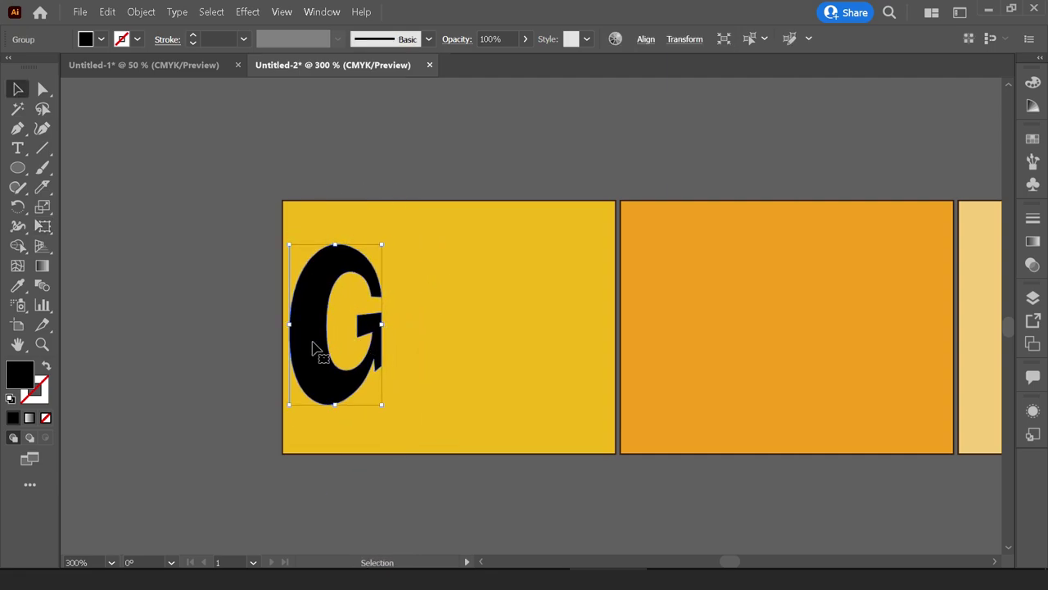
{"action": "left_click", "coordinate": [312, 348]}
{"action": "key", "text": "v"}
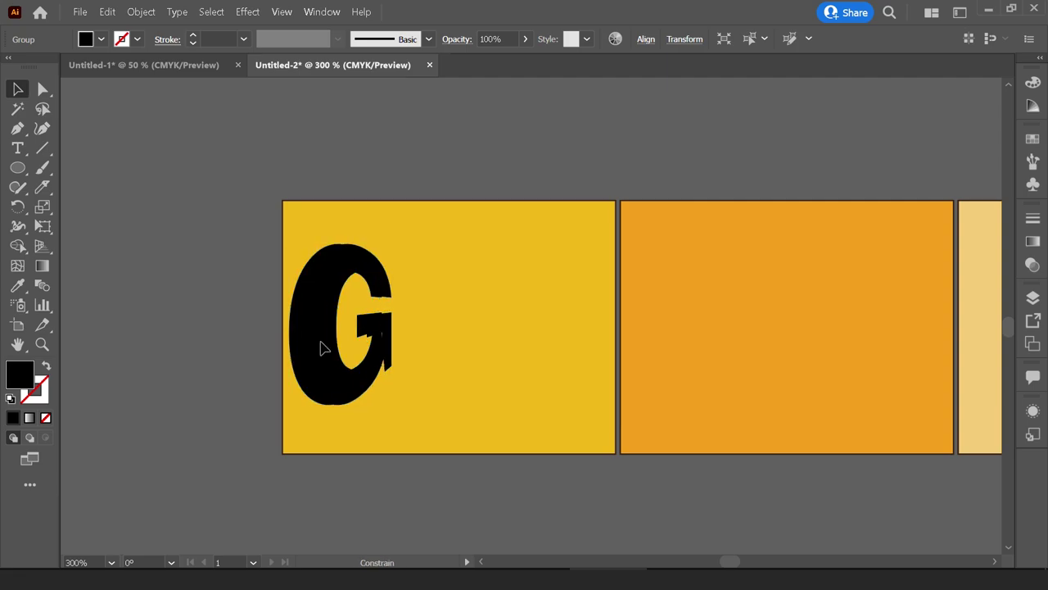
{"action": "left_click_drag", "start_coordinate": [320, 347], "coordinate": [416, 352]}
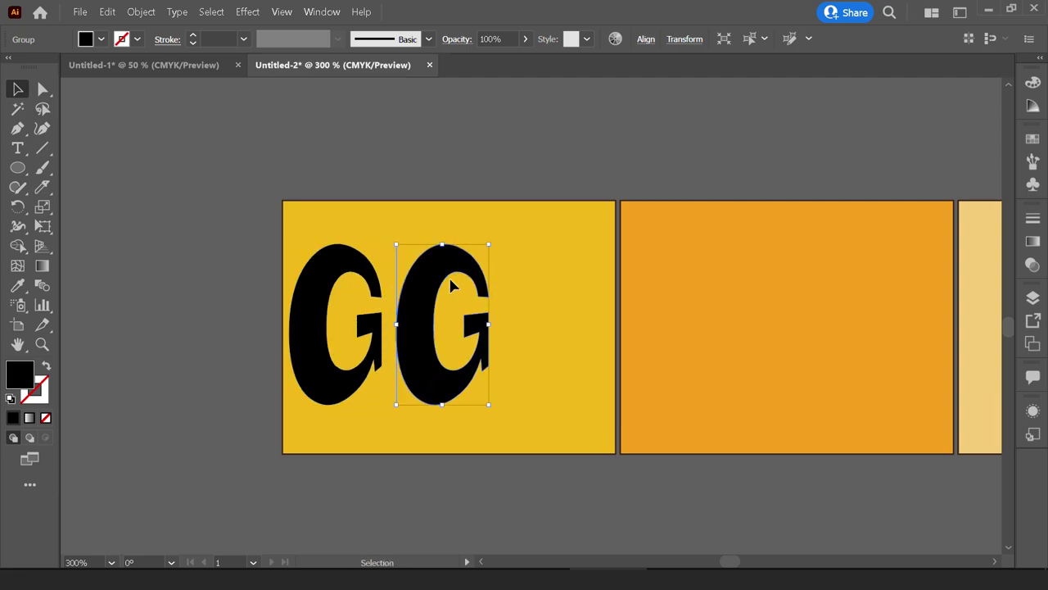
{"action": "left_click", "coordinate": [43, 225]}
{"action": "left_click_drag", "start_coordinate": [396, 325], "coordinate": [442, 330]}
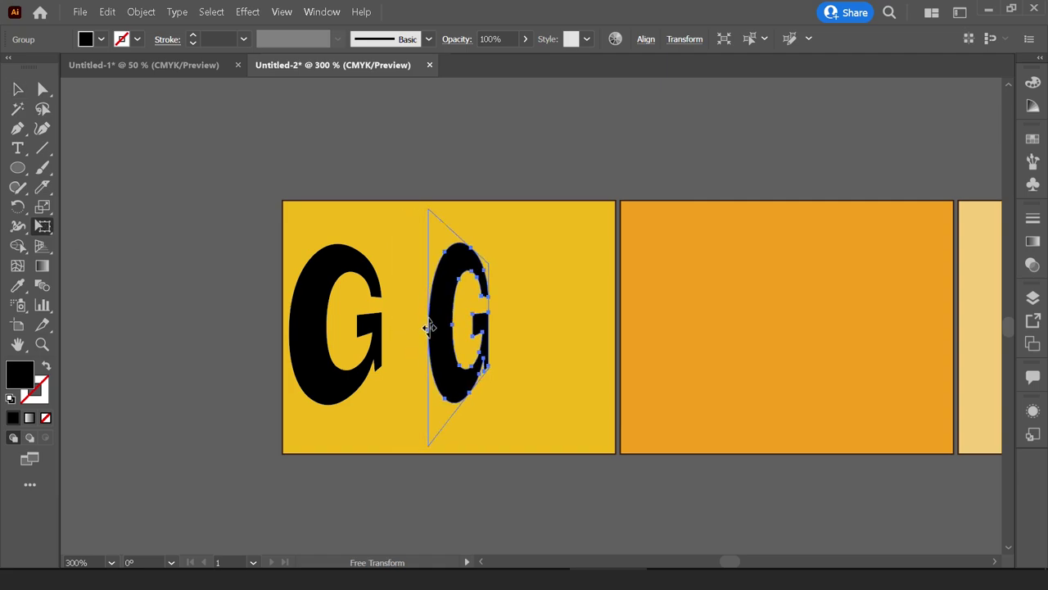
{"action": "key", "text": "v"}
{"action": "left_click", "coordinate": [534, 300]}
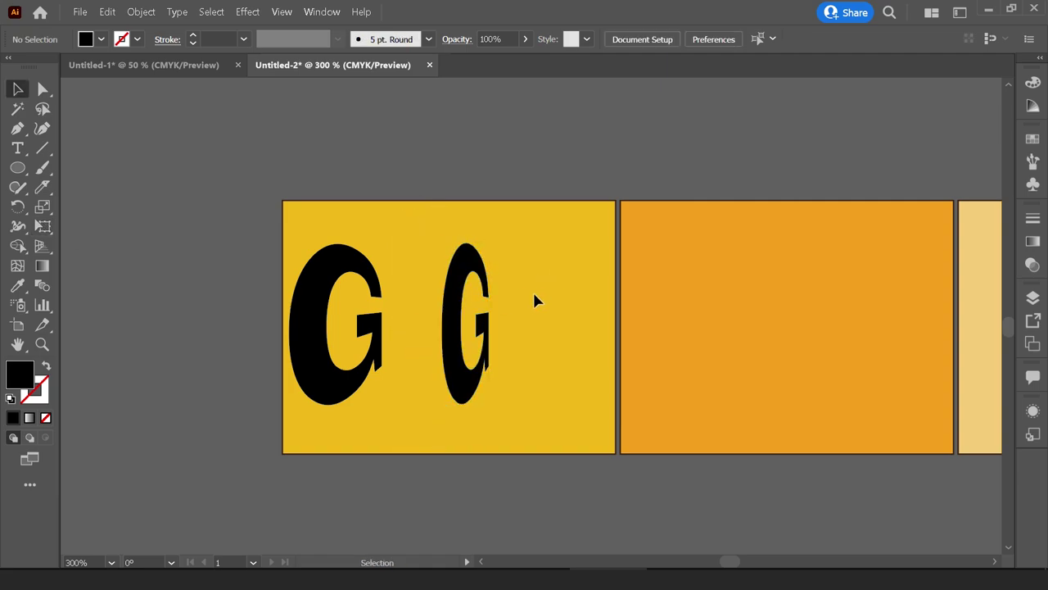
{"action": "left_click_drag", "start_coordinate": [452, 338], "coordinate": [443, 339]}
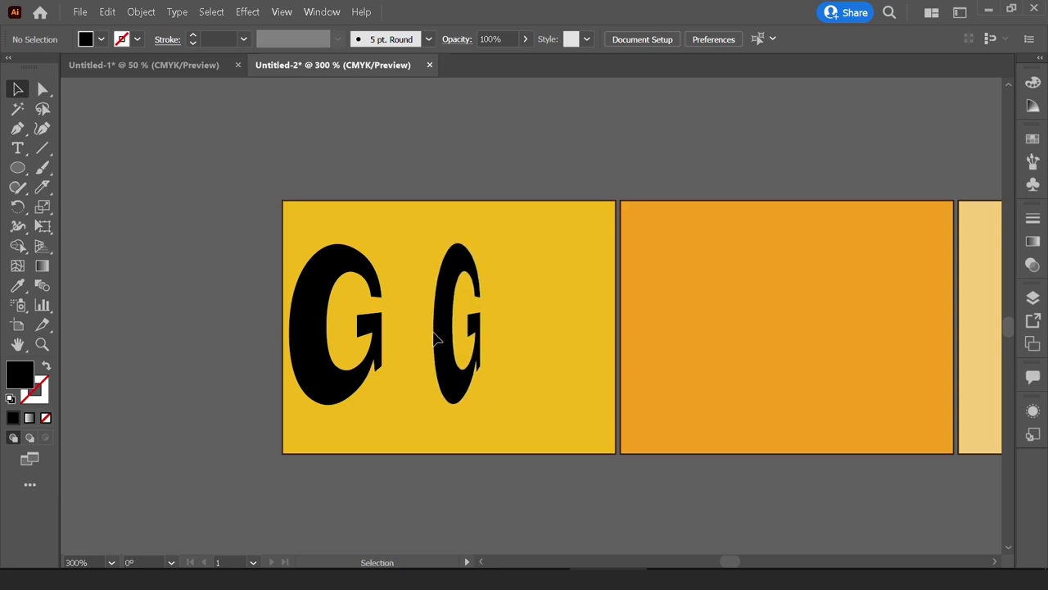
{"action": "left_click", "coordinate": [327, 323], "text": "shift"}
{"action": "left_click", "coordinate": [142, 13]}
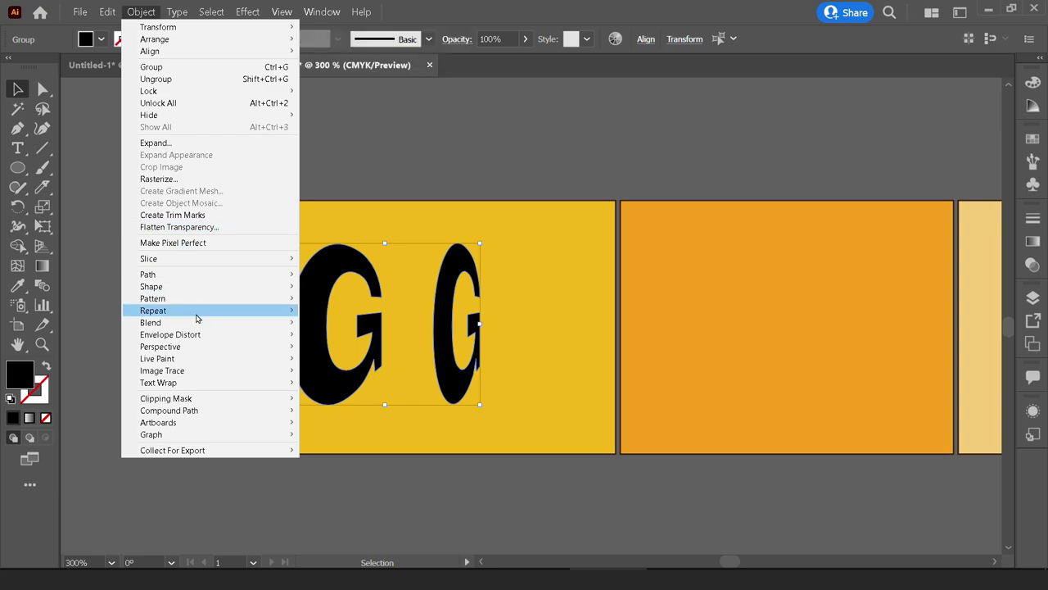
Blend the two G's with Specified Steps set to 2.
{"action": "mouse_move", "coordinate": [151, 323]}
{"action": "left_click", "coordinate": [315, 322]}
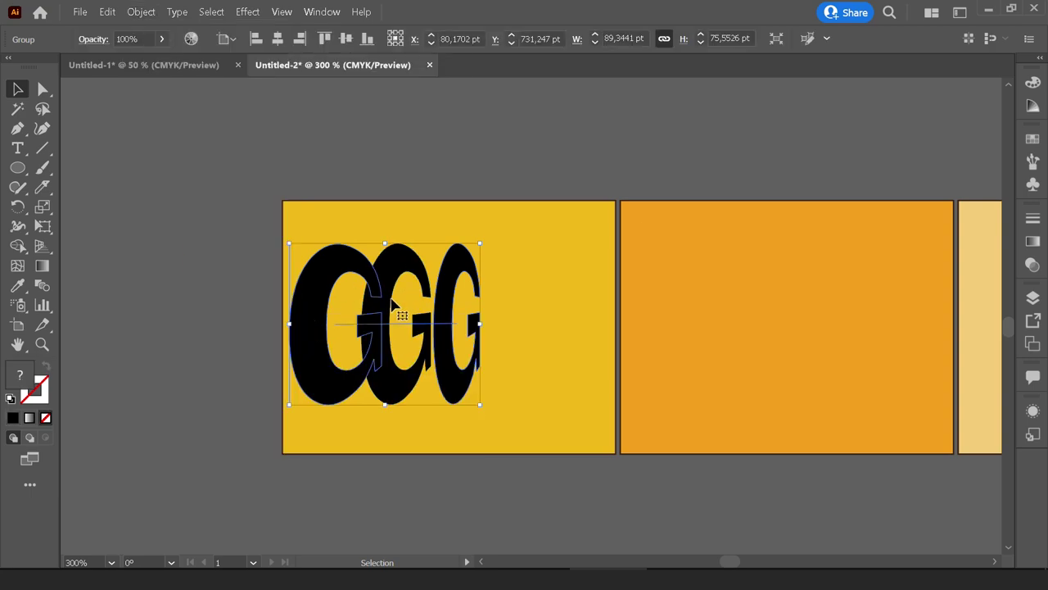
{"action": "double_click", "coordinate": [42, 285]}
{"action": "left_click", "coordinate": [852, 189]}
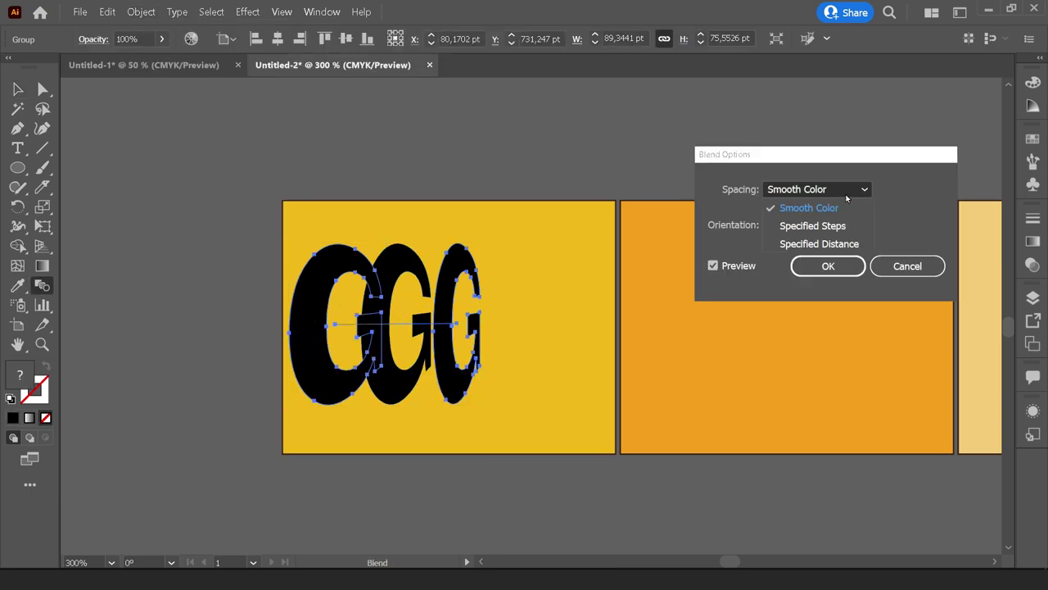
{"action": "left_click", "coordinate": [807, 226]}
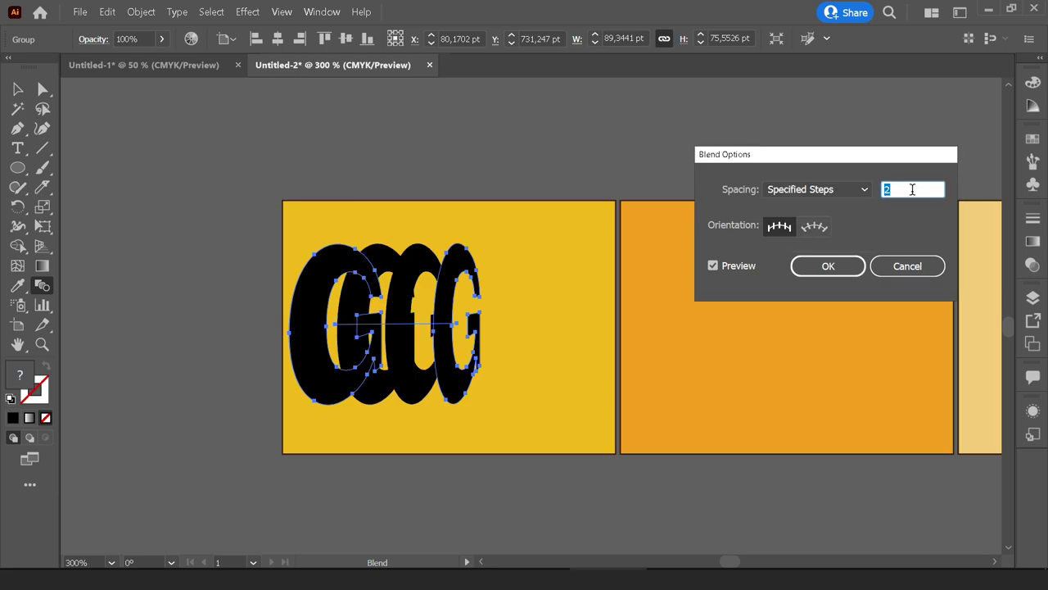
{"action": "left_click", "coordinate": [817, 266]}
Expand the G blend into separate shapes and bring the lower tile row into view.
{"action": "key", "text": "v"}
{"action": "right_click", "coordinate": [373, 301]}
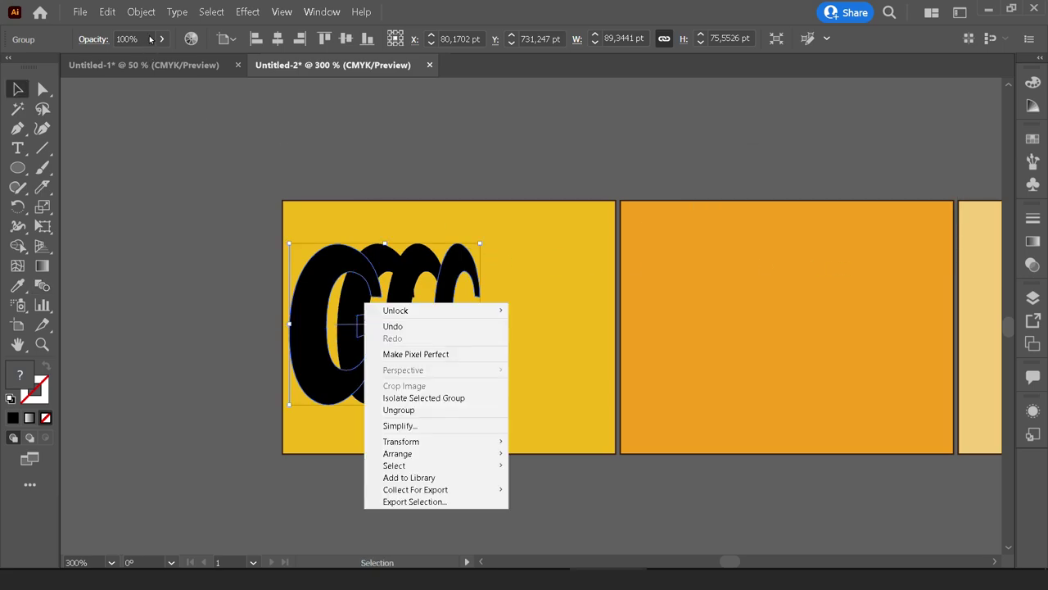
{"action": "left_click", "coordinate": [141, 11]}
{"action": "left_click", "coordinate": [162, 140]}
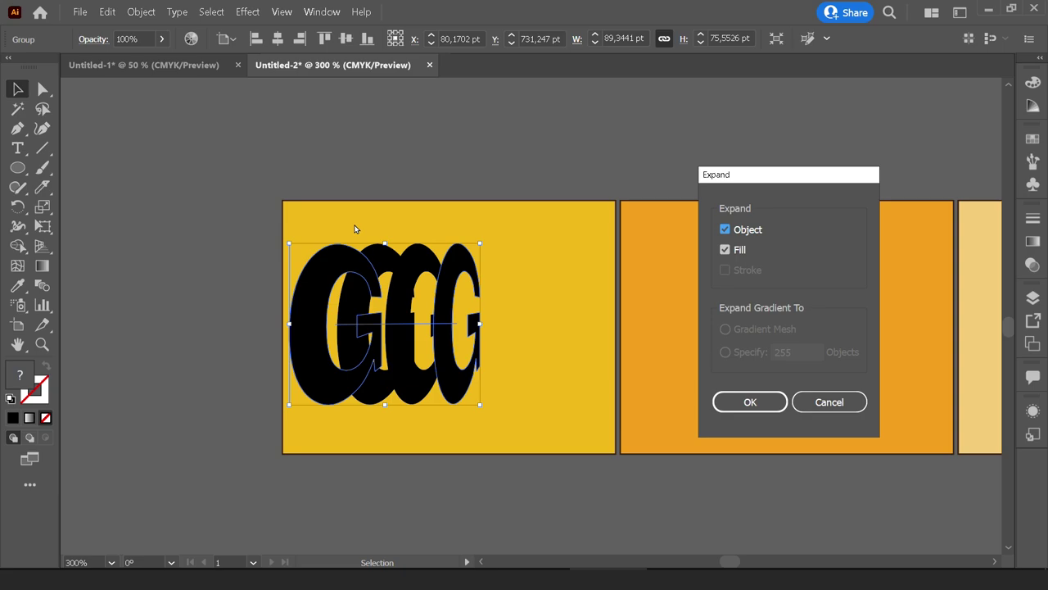
{"action": "left_click", "coordinate": [749, 401]}
{"action": "scroll", "coordinate": [579, 304], "scroll_direction": "down", "scroll_amount": 1}
{"action": "key", "text": "Tab"}
{"action": "left_click_drag", "start_coordinate": [536, 269], "coordinate": [473, 322]}
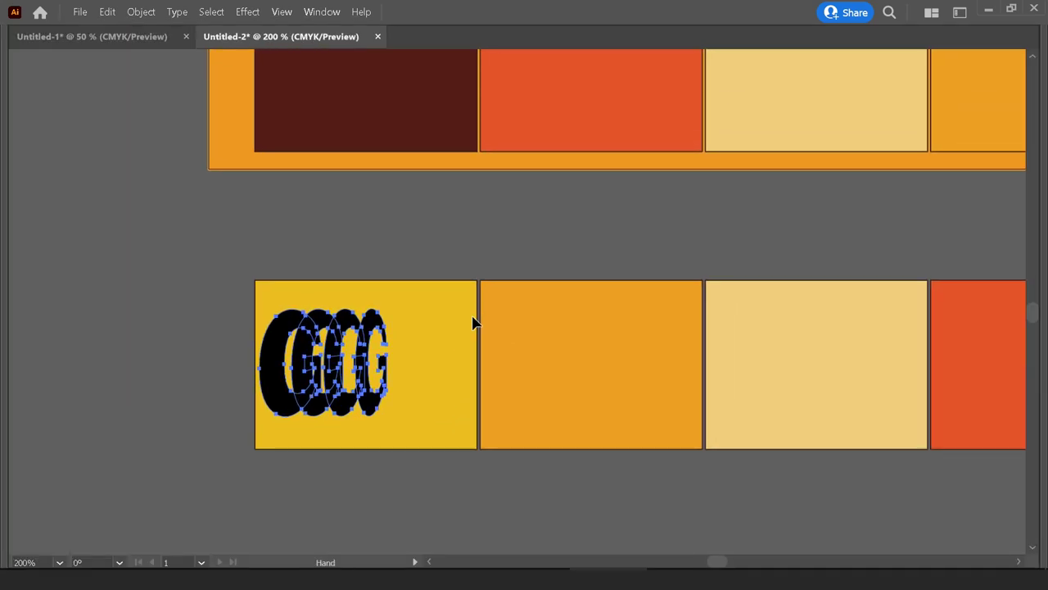
{"action": "key", "text": "Tab"}
{"action": "left_click", "coordinate": [43, 267]}
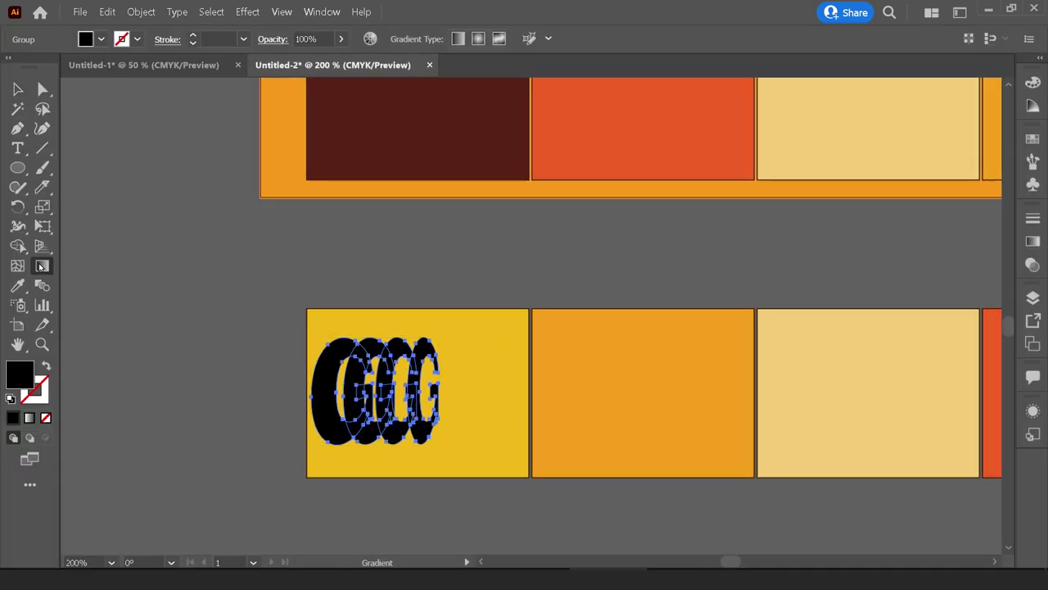
Apply a linear gradient fill to the stacked G letters.
{"action": "double_click", "coordinate": [41, 267]}
{"action": "left_click", "coordinate": [827, 242]}
{"action": "key", "text": "v"}
{"action": "left_click", "coordinate": [531, 246]}
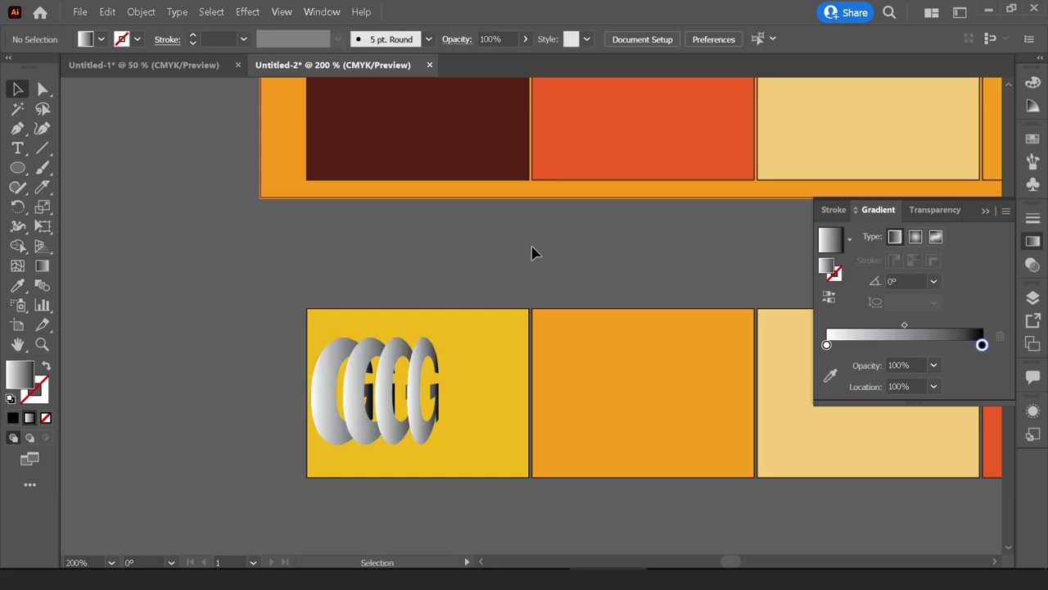
{"action": "scroll", "coordinate": [491, 295], "scroll_direction": "down", "scroll_amount": 1}
{"action": "left_click", "coordinate": [394, 358]}
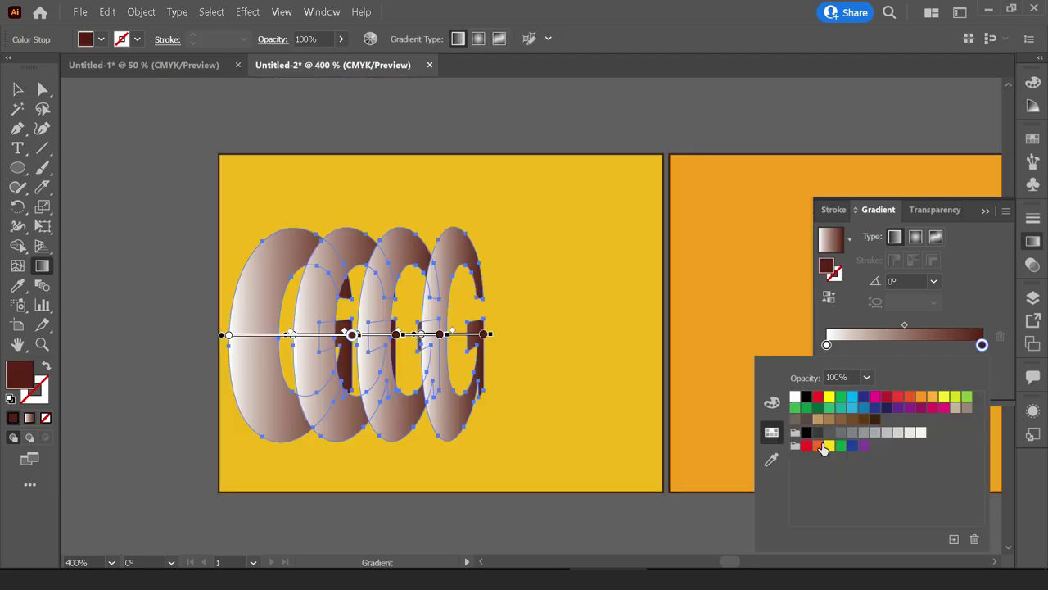
Recolour the gradient's end stop from swatches so the G's fade white to pale yellow.
{"action": "left_click", "coordinate": [818, 446]}
{"action": "left_click", "coordinate": [829, 445]}
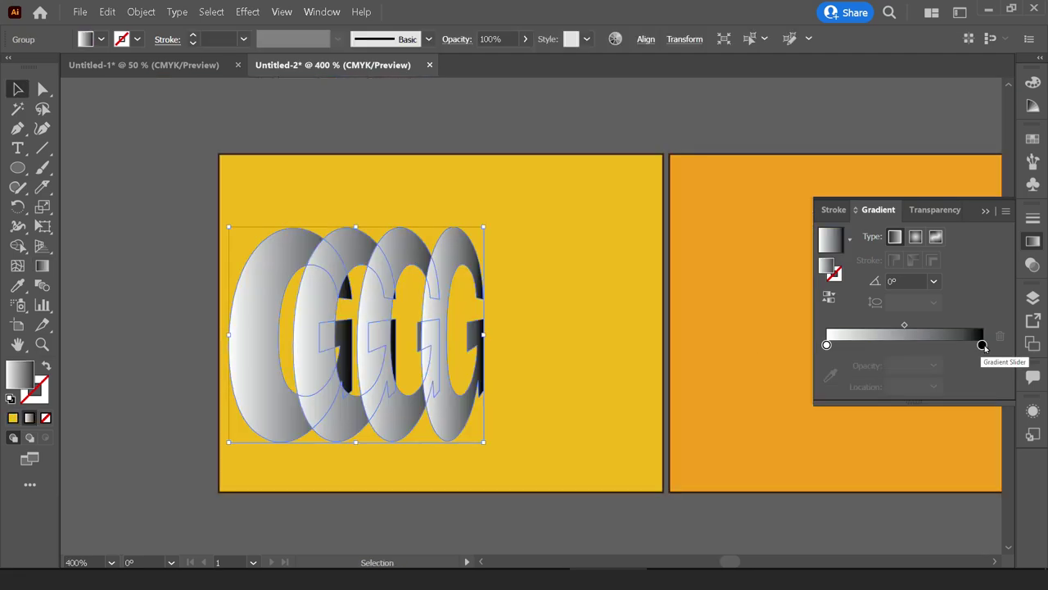
{"action": "double_click", "coordinate": [982, 345]}
{"action": "left_click", "coordinate": [771, 460]}
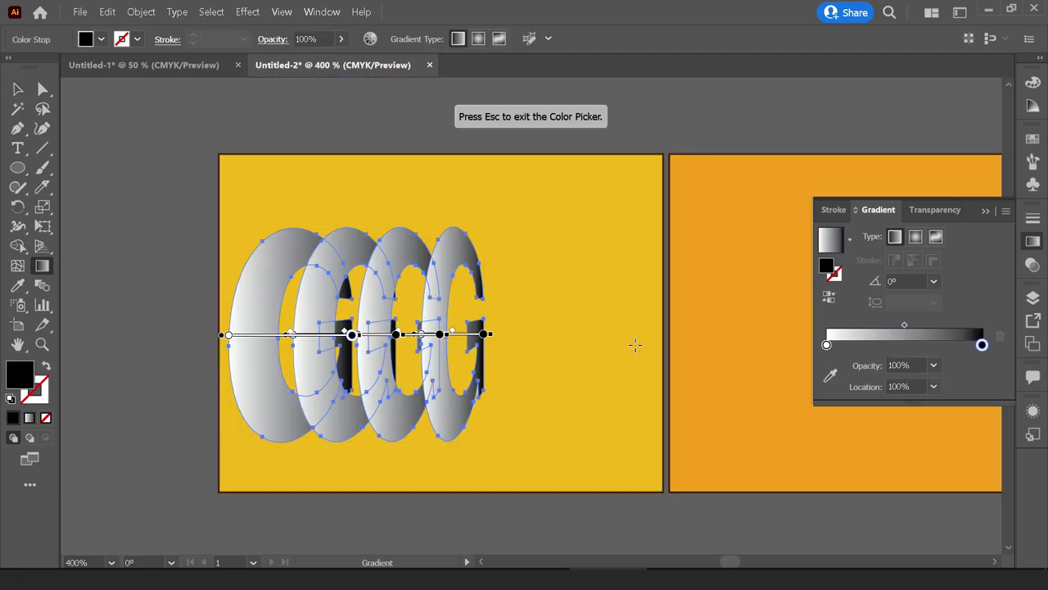
{"action": "key", "text": "Escape"}
{"action": "double_click", "coordinate": [982, 345]}
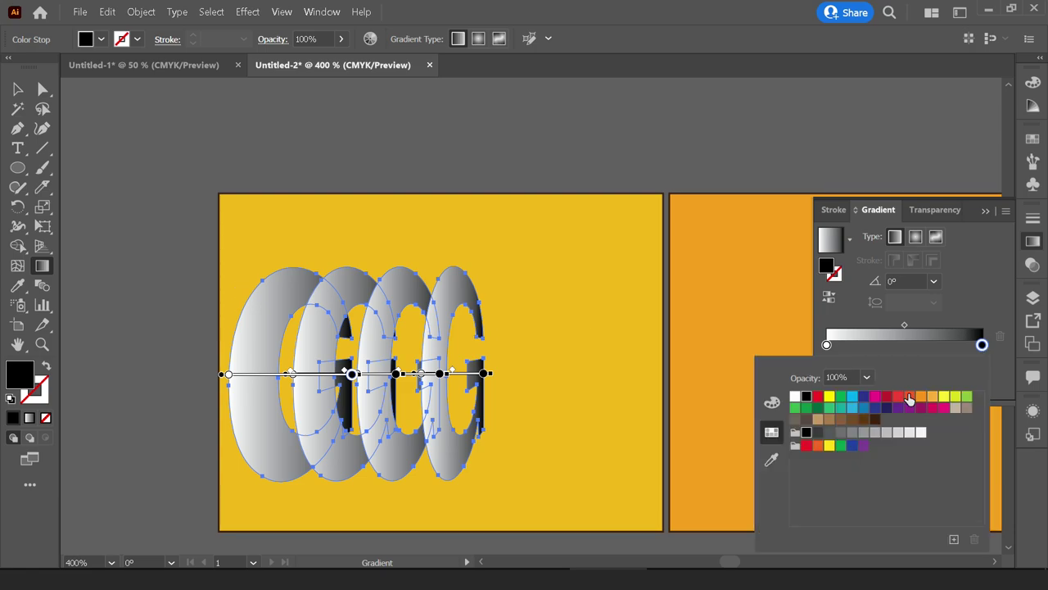
{"action": "left_click", "coordinate": [898, 397]}
{"action": "left_click", "coordinate": [932, 398]}
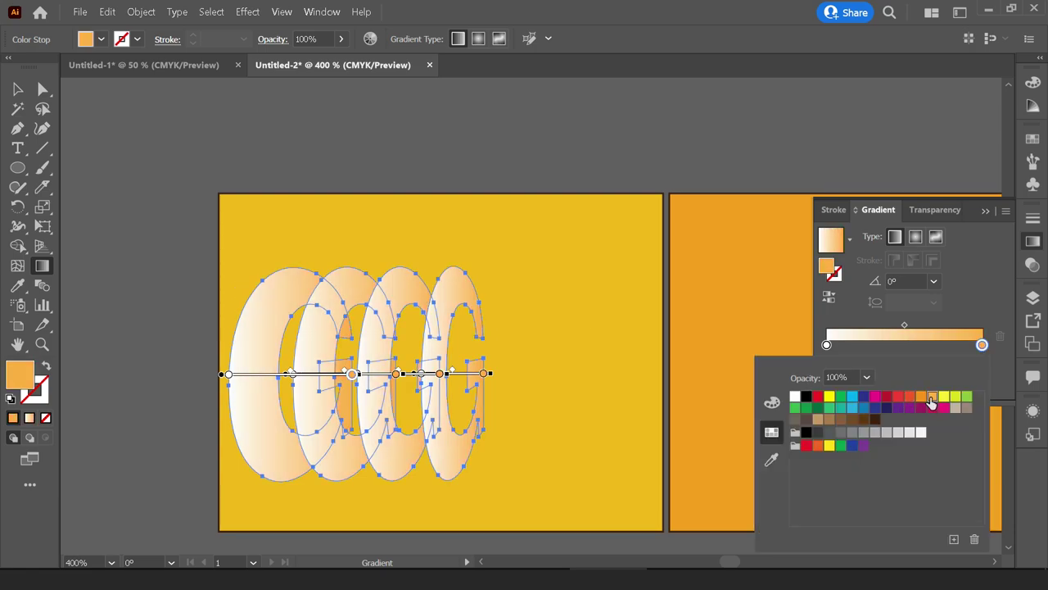
{"action": "left_click", "coordinate": [921, 398]}
{"action": "left_click", "coordinate": [911, 397]}
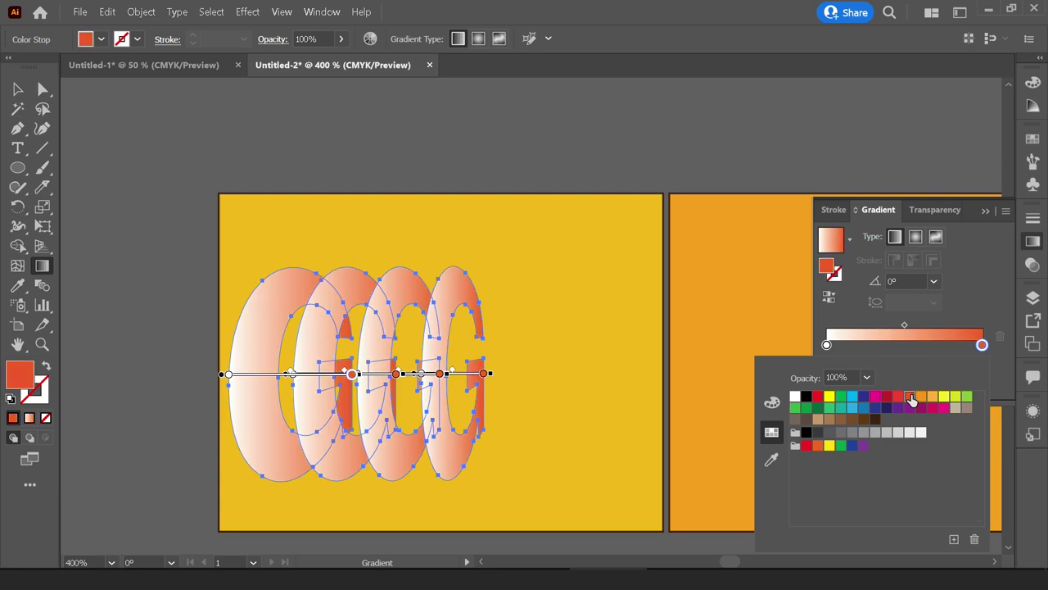
Reflect the G stack vertically and place the mirrored copy right of the original.
{"action": "key", "text": "a"}
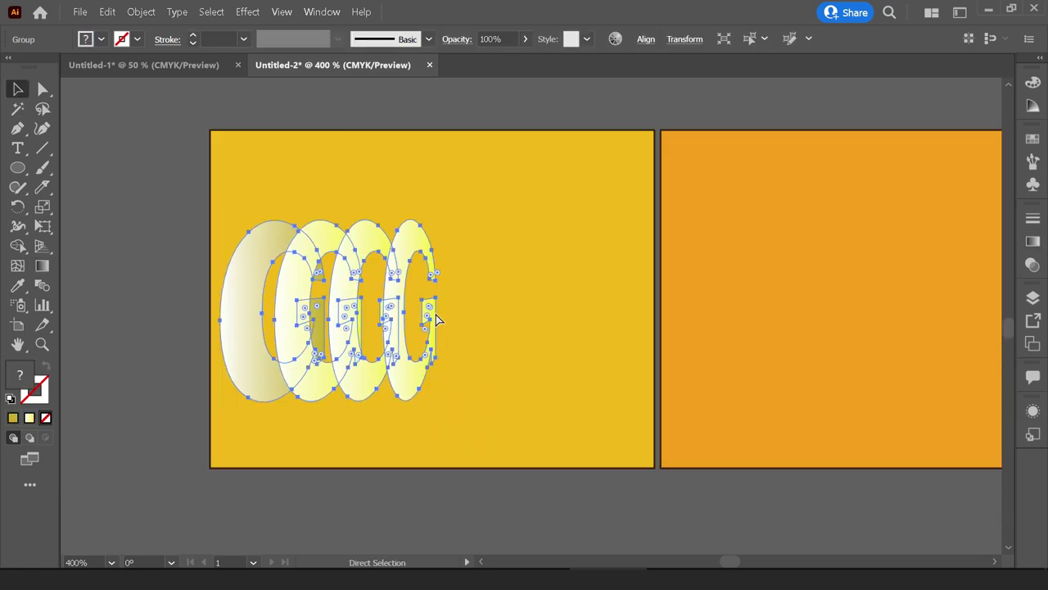
{"action": "key", "text": "v"}
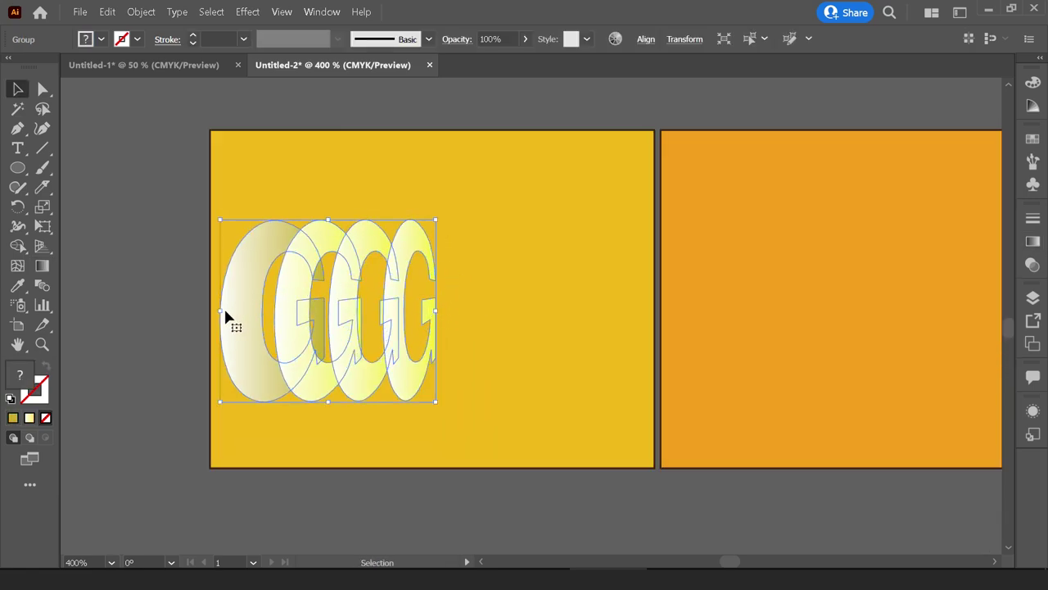
{"action": "left_click_drag", "start_coordinate": [18, 207], "coordinate": [74, 227]}
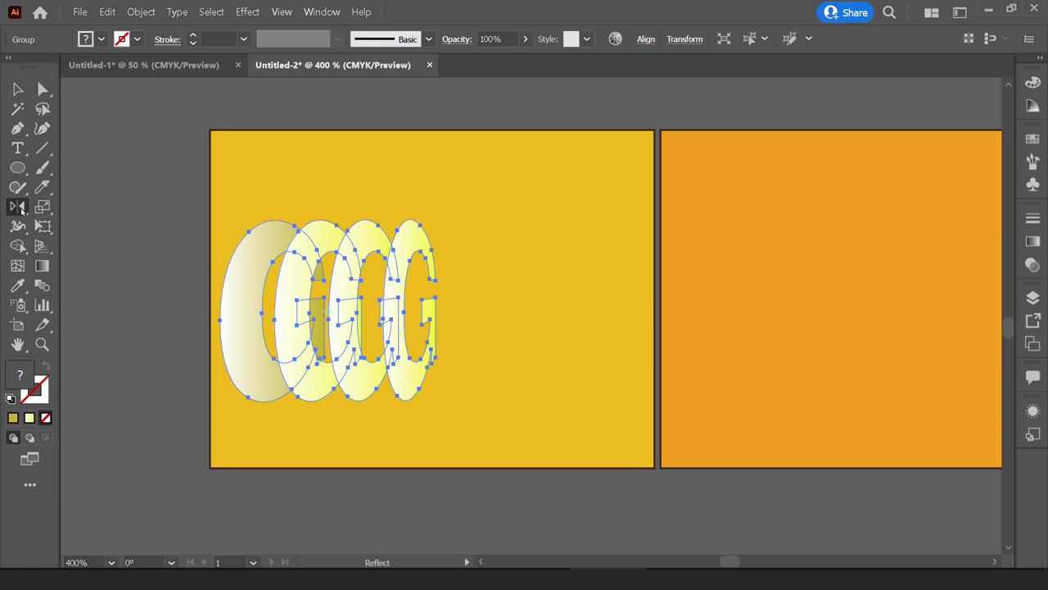
{"action": "double_click", "coordinate": [18, 206]}
{"action": "left_click", "coordinate": [821, 371]}
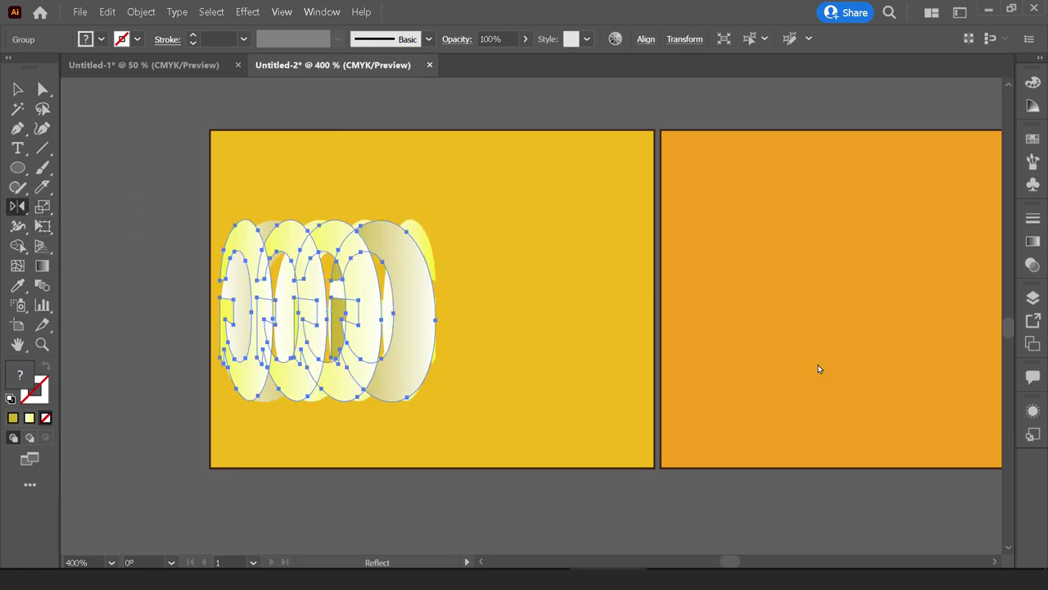
{"action": "key", "text": "v"}
{"action": "left_click_drag", "start_coordinate": [390, 311], "coordinate": [625, 318]}
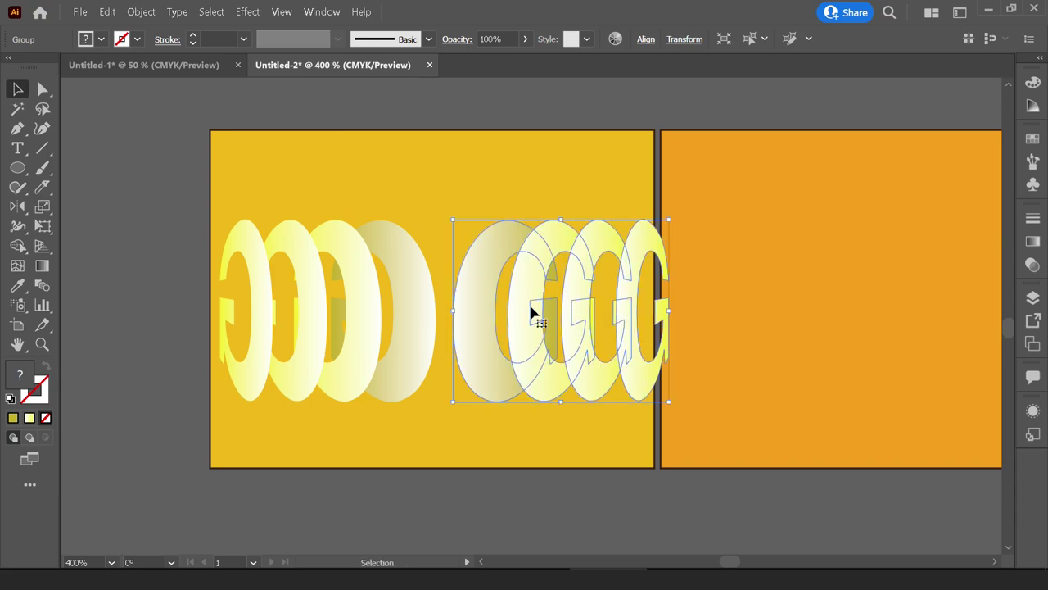
{"action": "key", "text": "ctrl+z"}
{"action": "left_click_drag", "start_coordinate": [372, 299], "coordinate": [600, 299]}
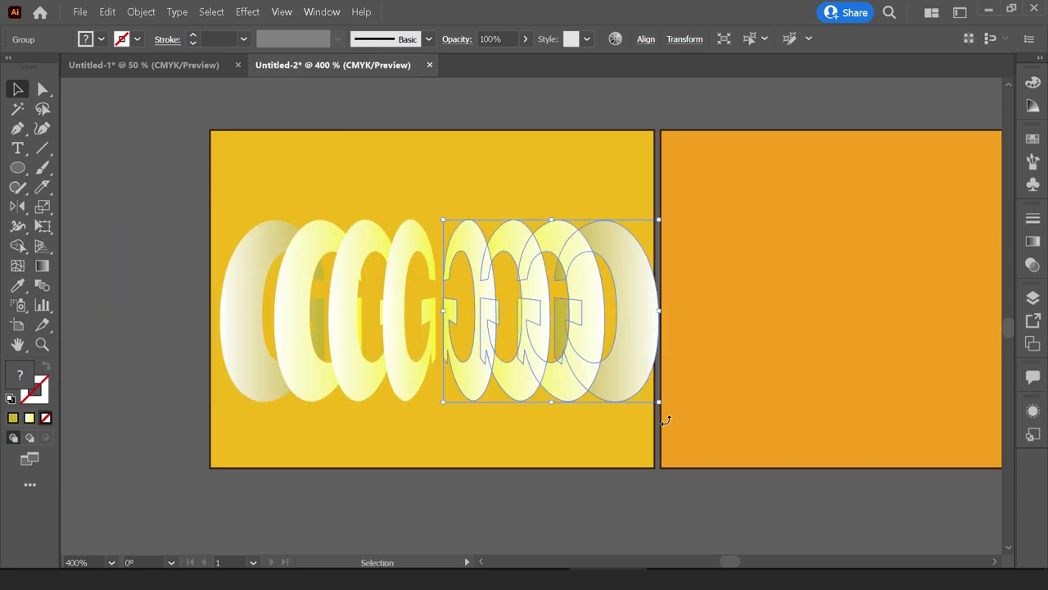
Squeeze both G stacks narrower and fit them into the second row's last grid tile.
{"action": "left_click_drag", "start_coordinate": [662, 410], "coordinate": [339, 264]}
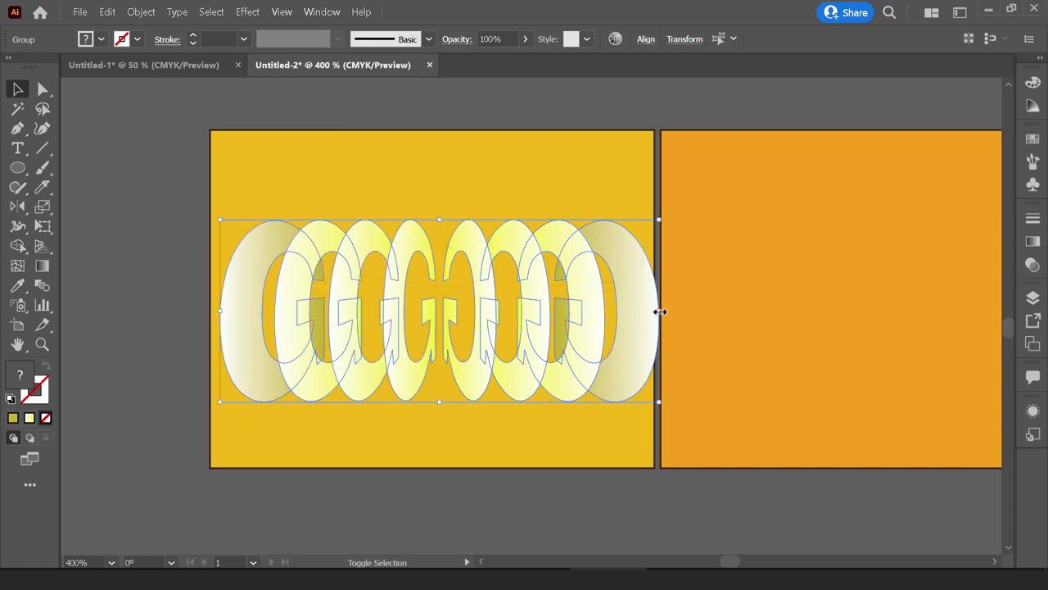
{"action": "left_click_drag", "start_coordinate": [662, 317], "coordinate": [632, 311]}
{"action": "left_click", "coordinate": [632, 254]}
{"action": "scroll", "coordinate": [634, 257], "scroll_direction": "down", "scroll_amount": 5}
{"action": "mouse_move", "coordinate": [655, 271]}
{"action": "left_mouse_down"}
{"action": "mouse_move", "coordinate": [426, 461]}
{"action": "mouse_move", "coordinate": [543, 334]}
{"action": "left_mouse_up"}
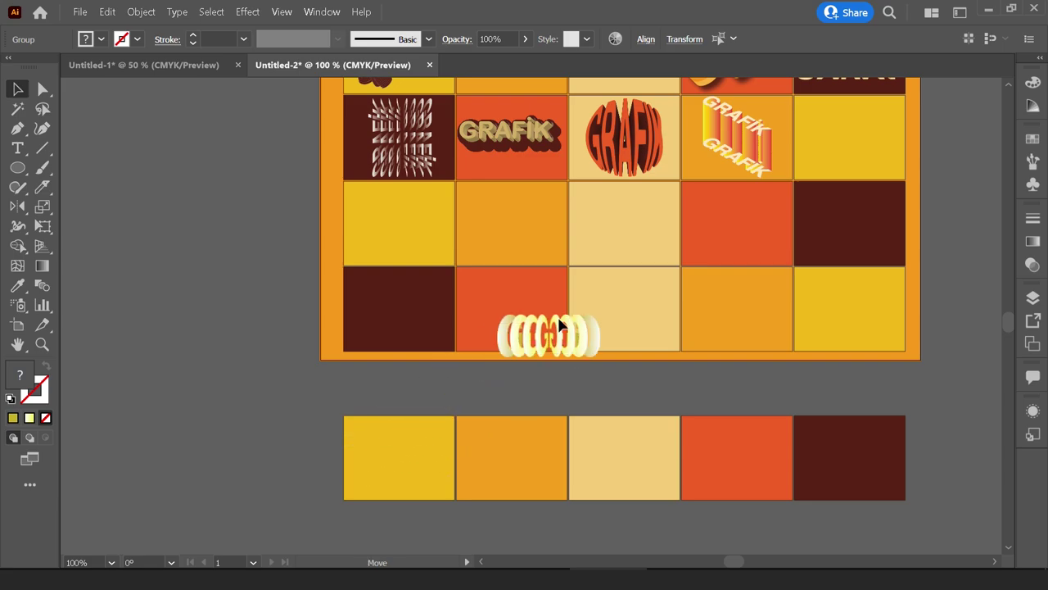
{"action": "key", "text": "ctrl+Tab"}
{"action": "left_click", "coordinate": [279, 64]}
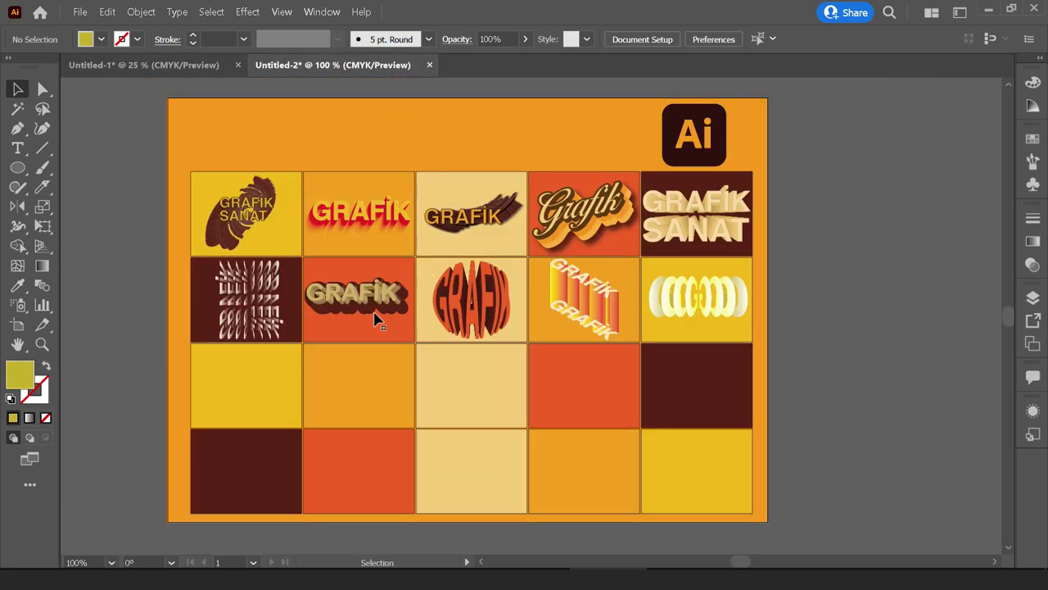
Draw a circle on the lower yellow tile.
{"action": "left_click_drag", "start_coordinate": [375, 317], "coordinate": [489, 161]}
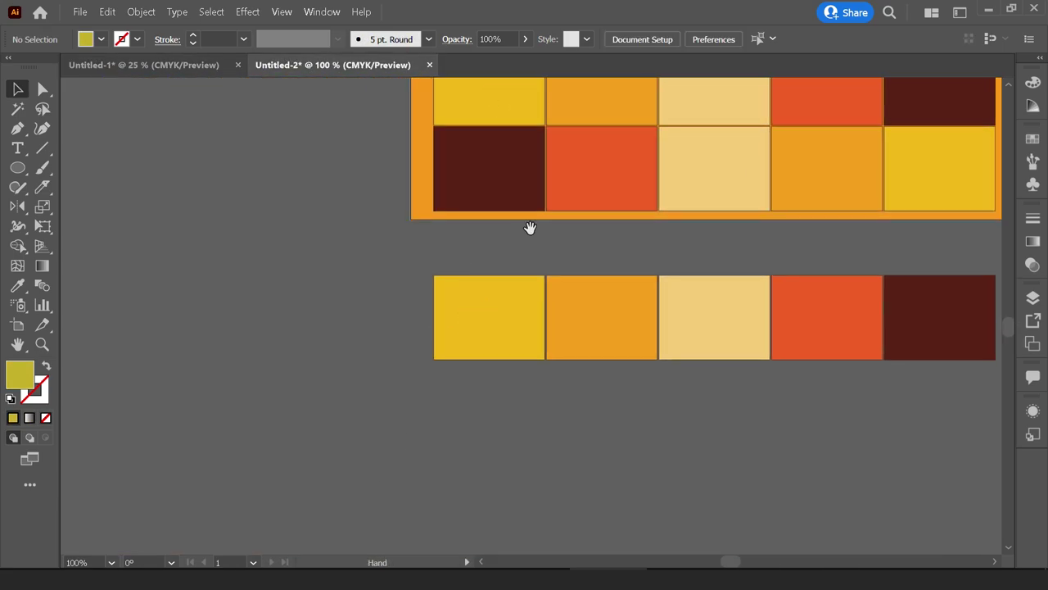
{"action": "left_click_drag", "start_coordinate": [529, 227], "coordinate": [472, 421]}
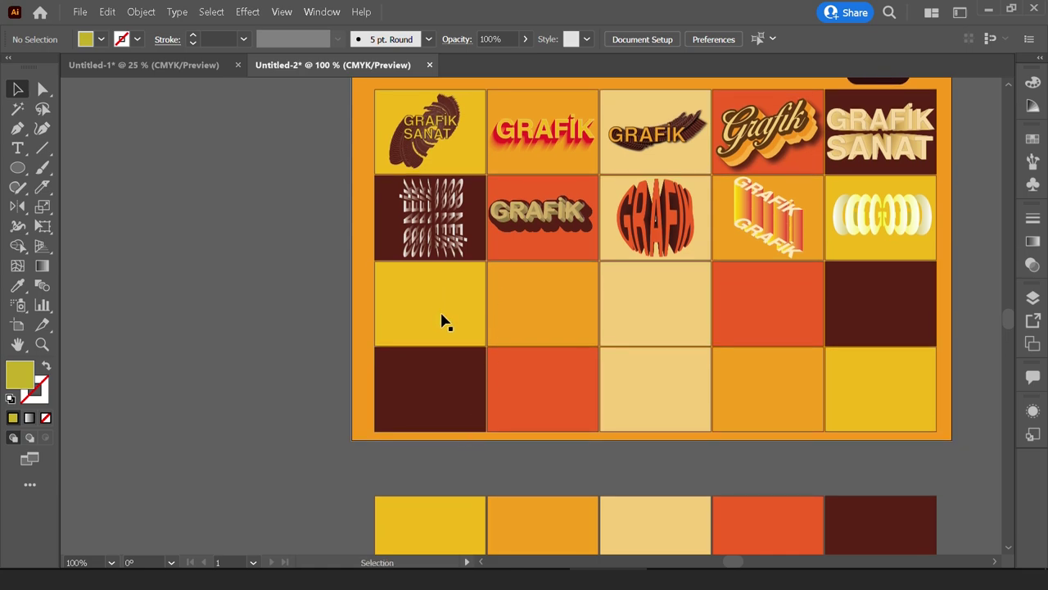
{"action": "key", "text": "l"}
{"action": "left_click_drag", "start_coordinate": [275, 270], "coordinate": [314, 309]}
Fill the circle with the White, Black gradient preset.
{"action": "key", "text": "v"}
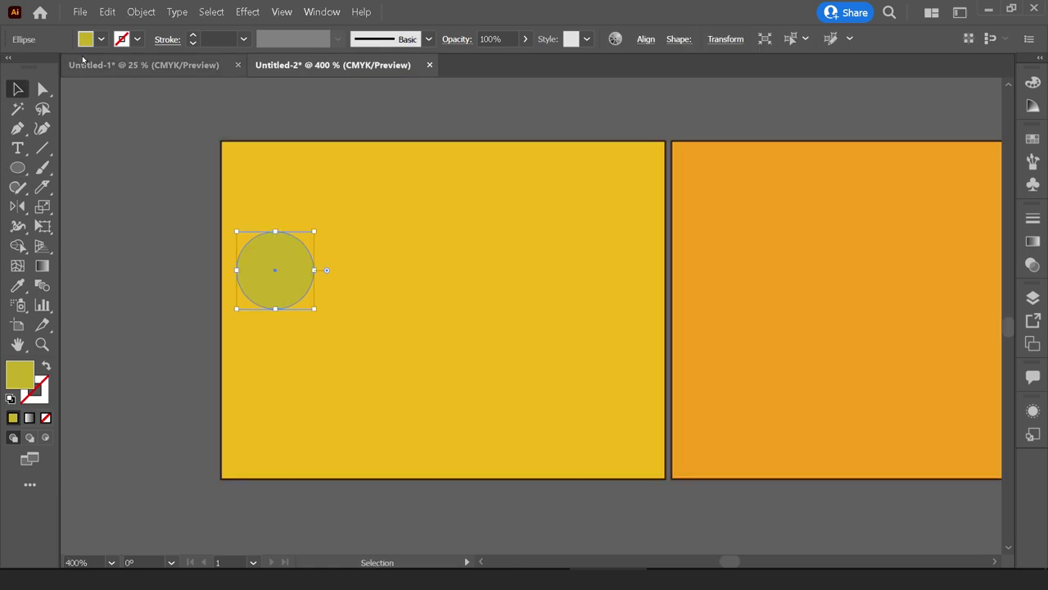
{"action": "left_click", "coordinate": [101, 38]}
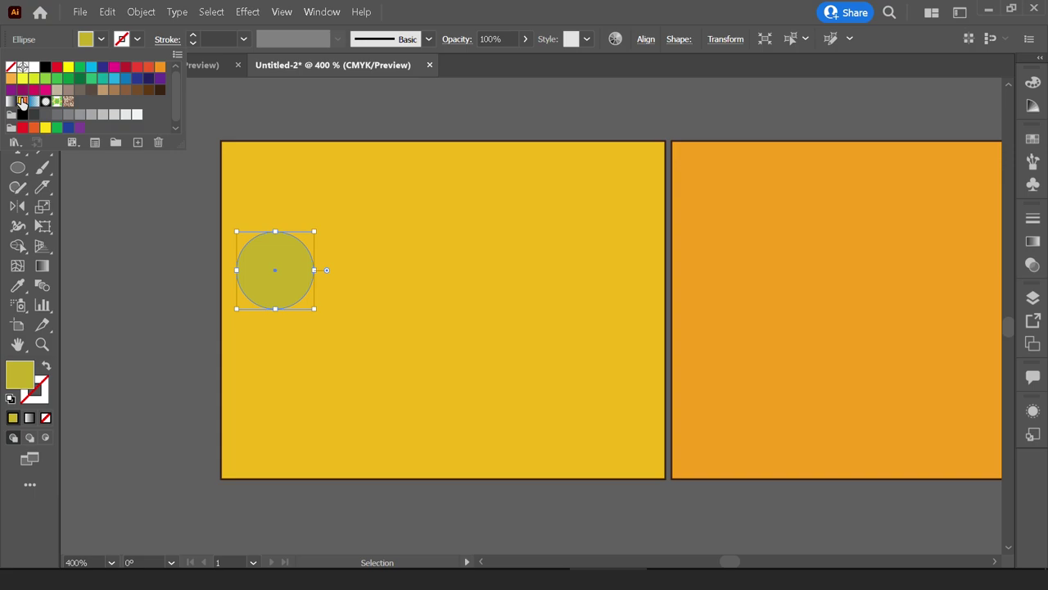
{"action": "left_click", "coordinate": [22, 102]}
{"action": "left_click", "coordinate": [245, 189]}
{"action": "left_click", "coordinate": [288, 252]}
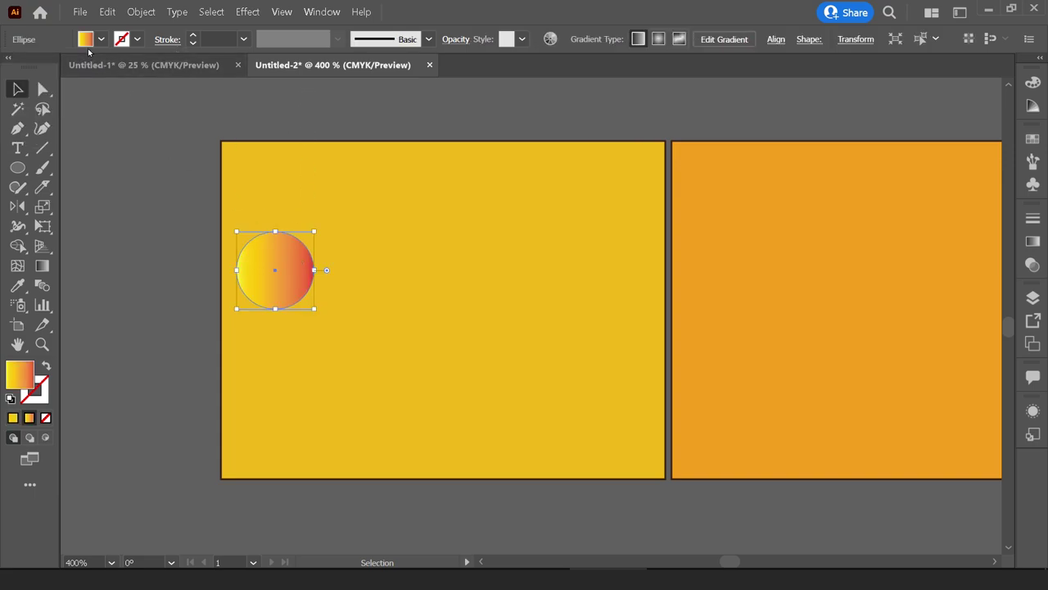
{"action": "left_click", "coordinate": [42, 267]}
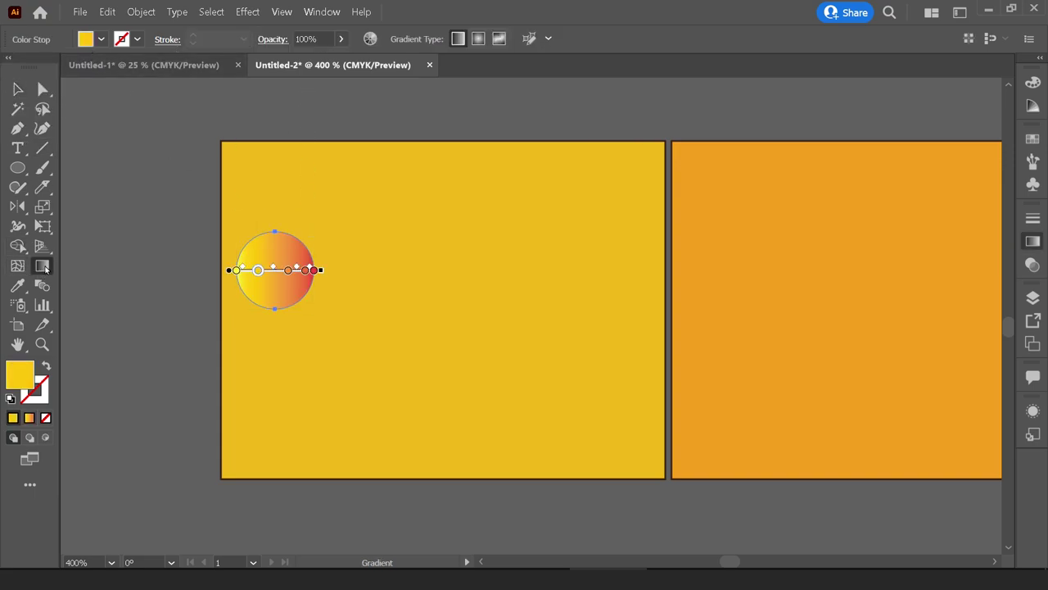
{"action": "double_click", "coordinate": [45, 269]}
{"action": "left_click", "coordinate": [849, 242]}
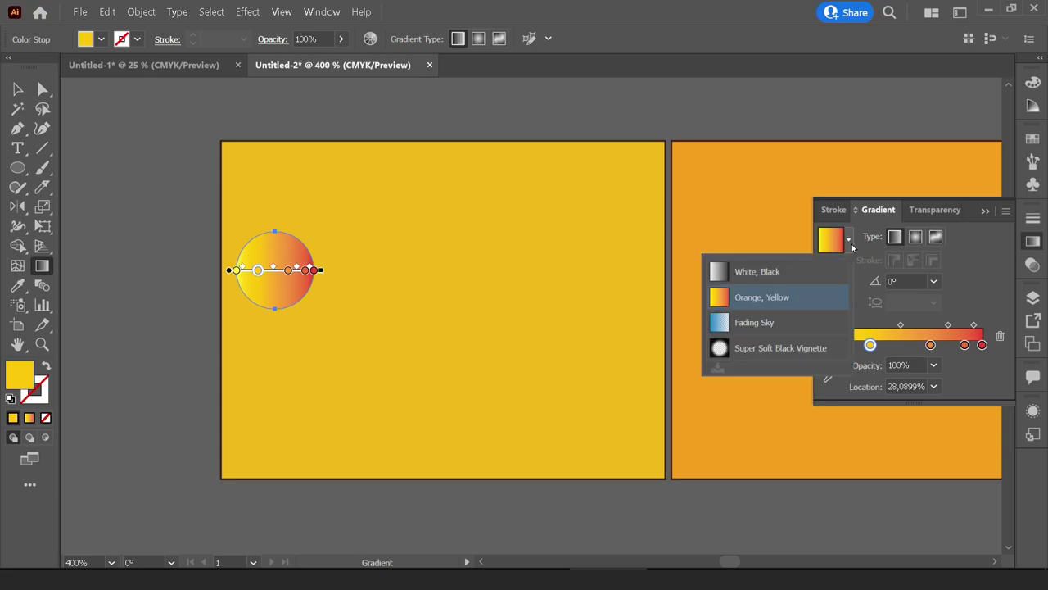
{"action": "left_click", "coordinate": [770, 279]}
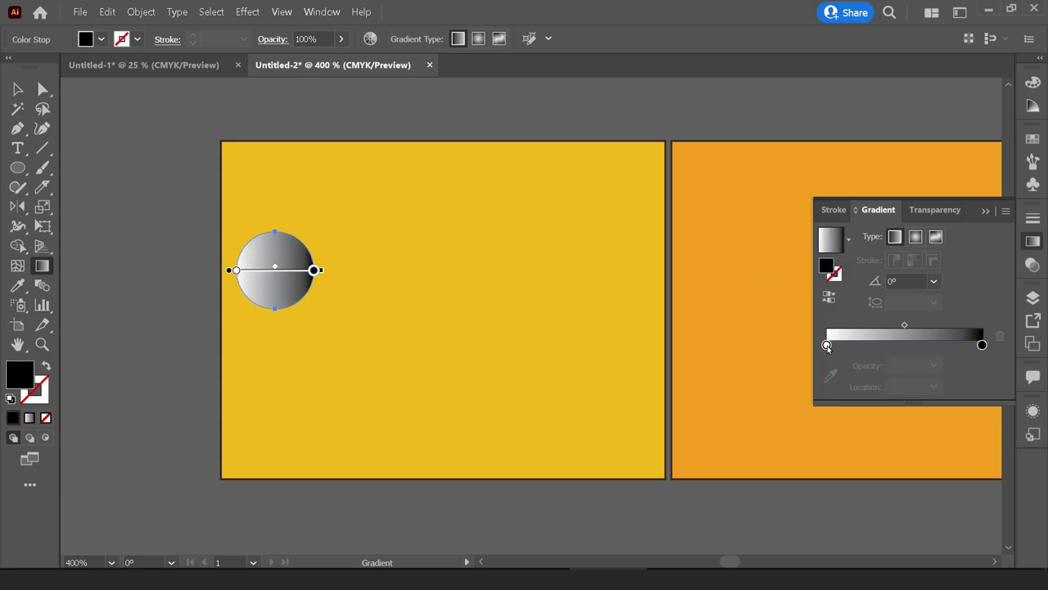
Make the gradient's end stop brown and place a copy at the tile's right side.
{"action": "double_click", "coordinate": [982, 345]}
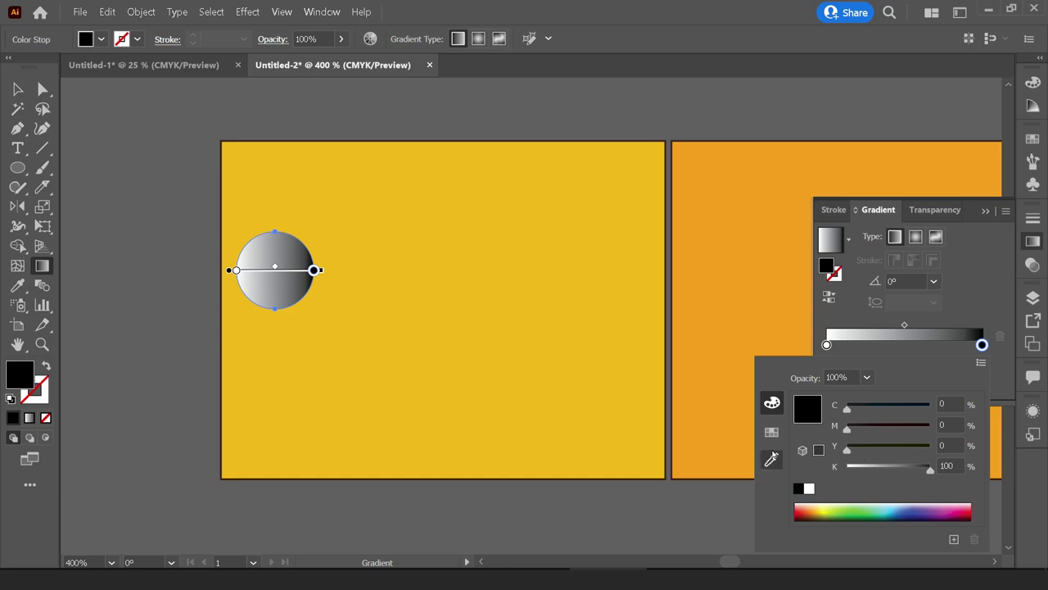
{"action": "left_click", "coordinate": [772, 433]}
{"action": "left_click", "coordinate": [864, 421]}
{"action": "left_click", "coordinate": [500, 250]}
{"action": "key", "text": "v"}
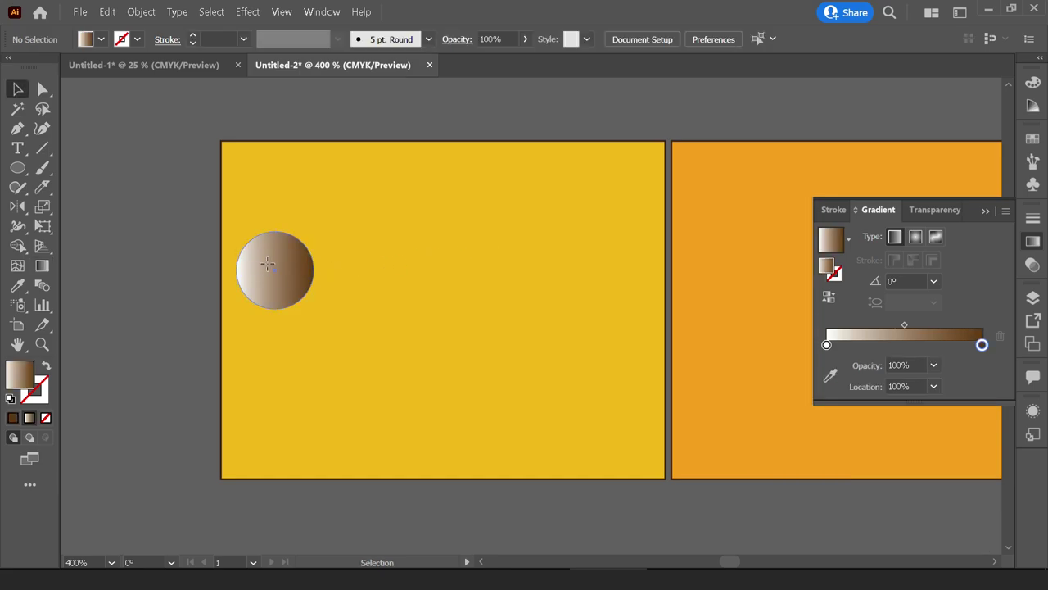
{"action": "left_click", "coordinate": [267, 271]}
{"action": "left_click_drag", "start_coordinate": [259, 281], "coordinate": [607, 300]}
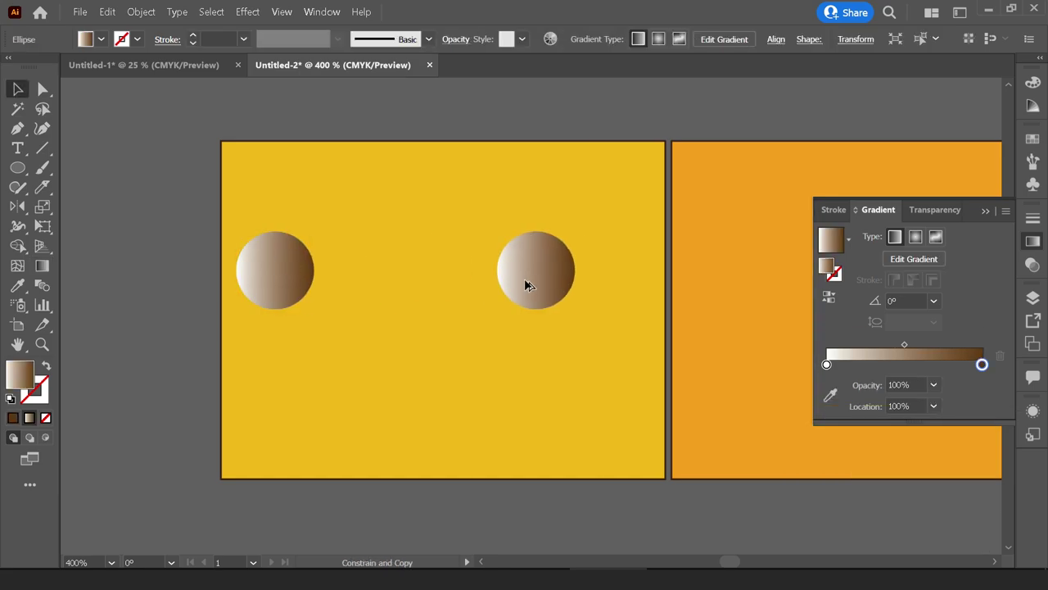
Blend the two white-to-brown circles with 200 specified steps and move the tube above the artboard.
{"action": "left_click", "coordinate": [246, 248], "text": "shift"}
{"action": "left_click", "coordinate": [144, 13]}
{"action": "mouse_move", "coordinate": [151, 323]}
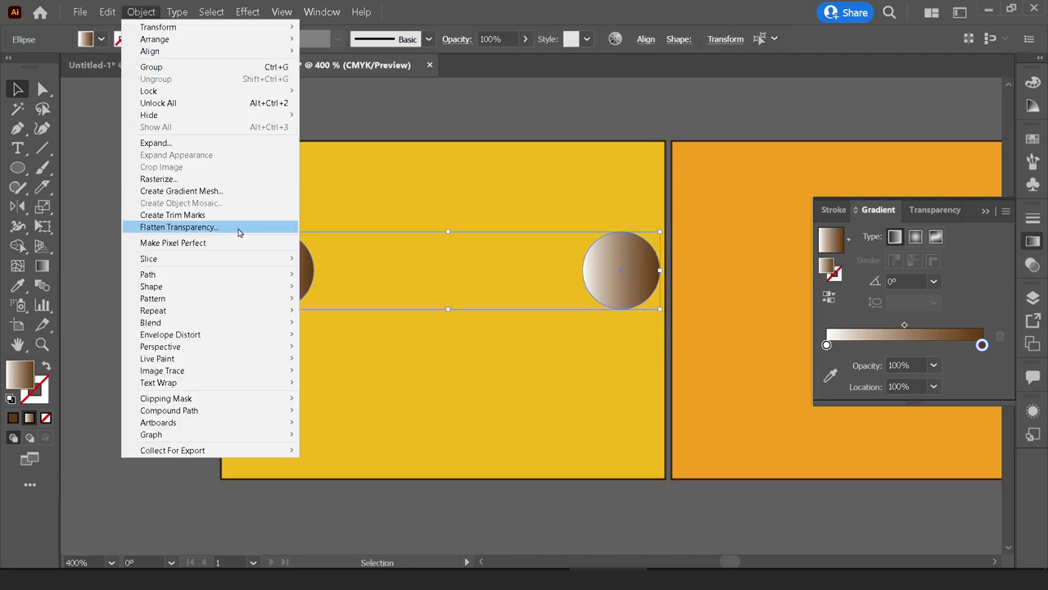
{"action": "left_click", "coordinate": [328, 324]}
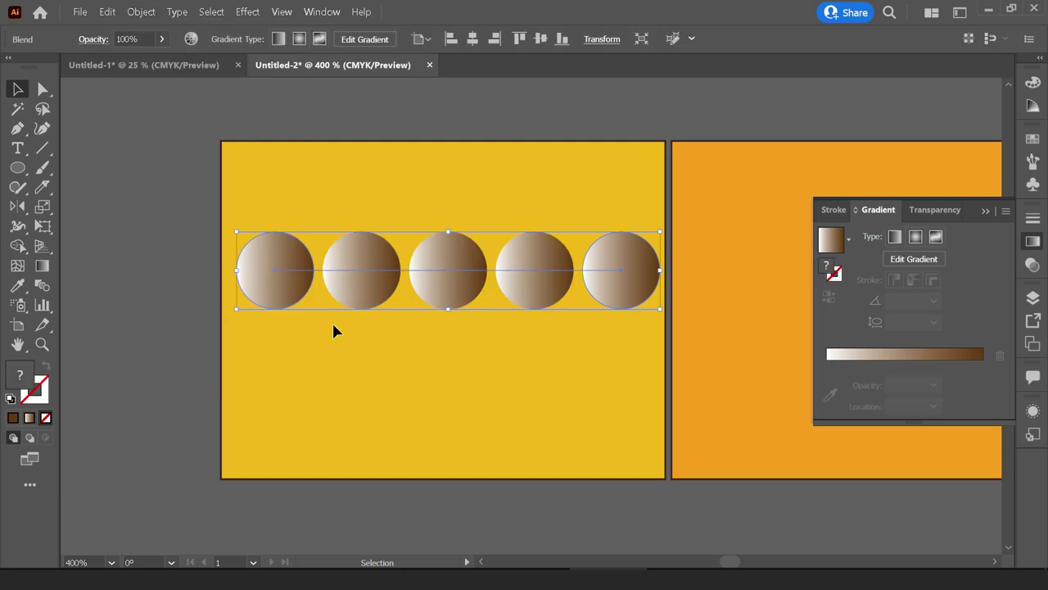
{"action": "double_click", "coordinate": [43, 285]}
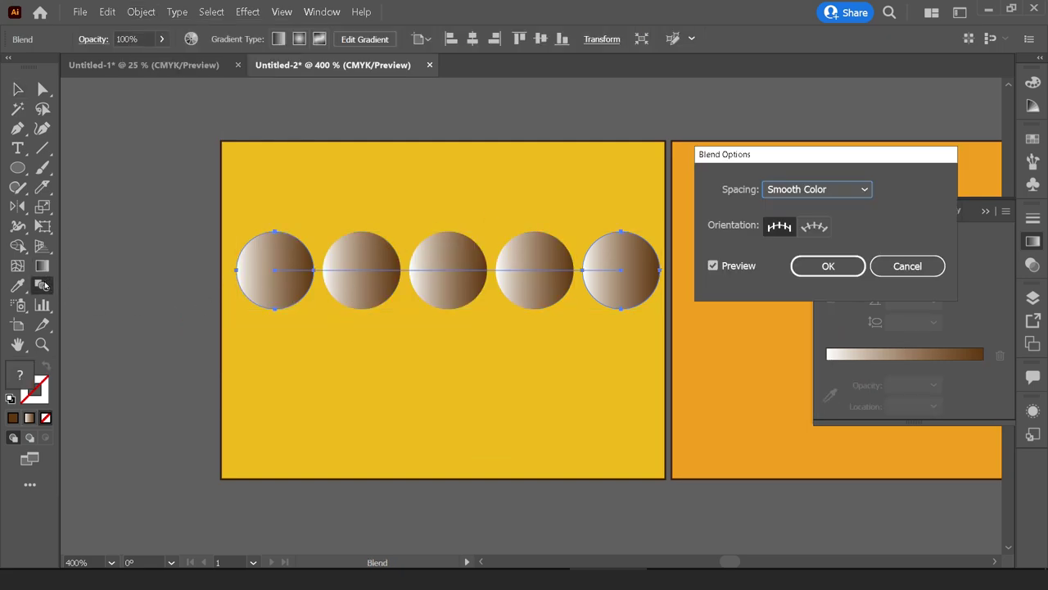
{"action": "left_click", "coordinate": [786, 189]}
{"action": "left_click", "coordinate": [805, 227]}
{"action": "type", "text": "200"}
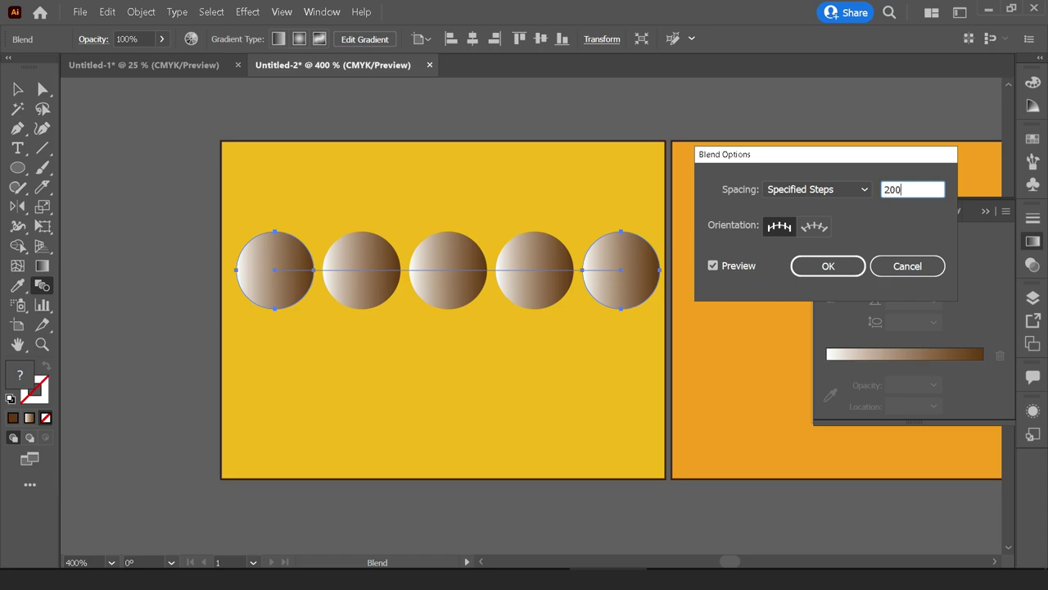
{"action": "key", "text": "Return"}
{"action": "key", "text": "v"}
{"action": "left_click", "coordinate": [683, 219]}
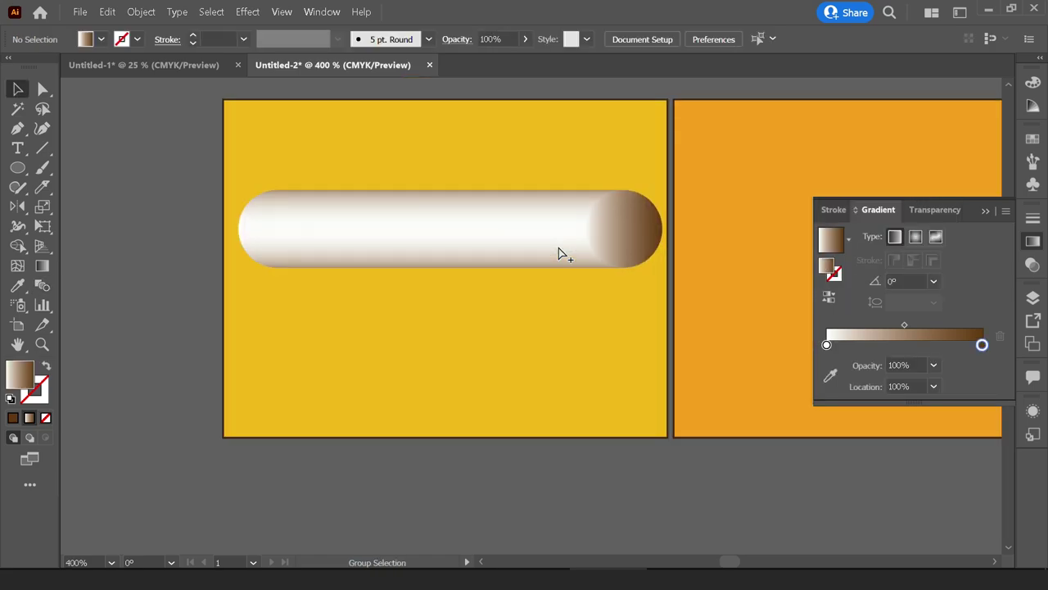
{"action": "left_click", "coordinate": [560, 254]}
{"action": "mouse_move", "coordinate": [562, 251]}
{"action": "left_mouse_down"}
{"action": "mouse_move", "coordinate": [550, 356]}
{"action": "mouse_move", "coordinate": [549, 176]}
{"action": "left_mouse_up"}
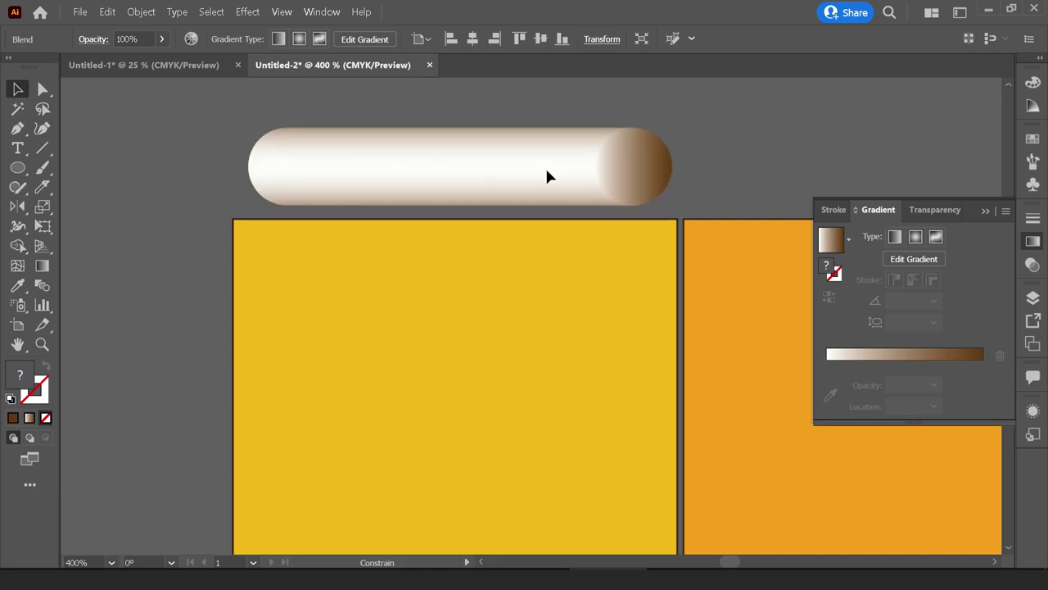
Pick the Paintbrush and try a test stroke on the yellow artboard, then undo it.
{"action": "scroll", "coordinate": [524, 213], "scroll_direction": "down", "scroll_amount": 1}
{"action": "left_click", "coordinate": [439, 319]}
{"action": "key", "text": "b"}
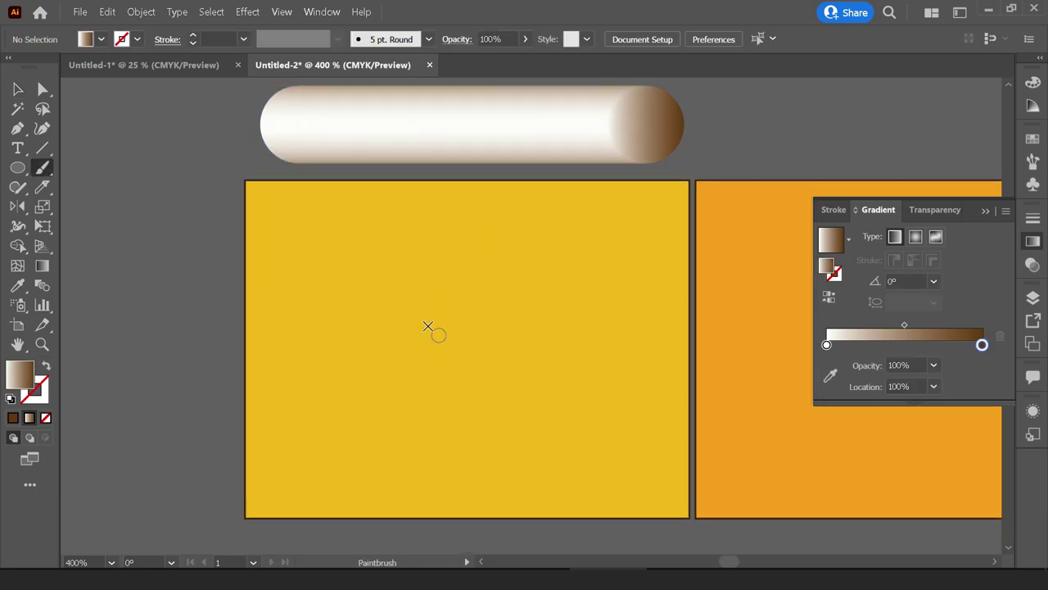
{"action": "left_click_drag", "start_coordinate": [290, 252], "coordinate": [236, 347]}
{"action": "key", "text": "ctrl+z"}
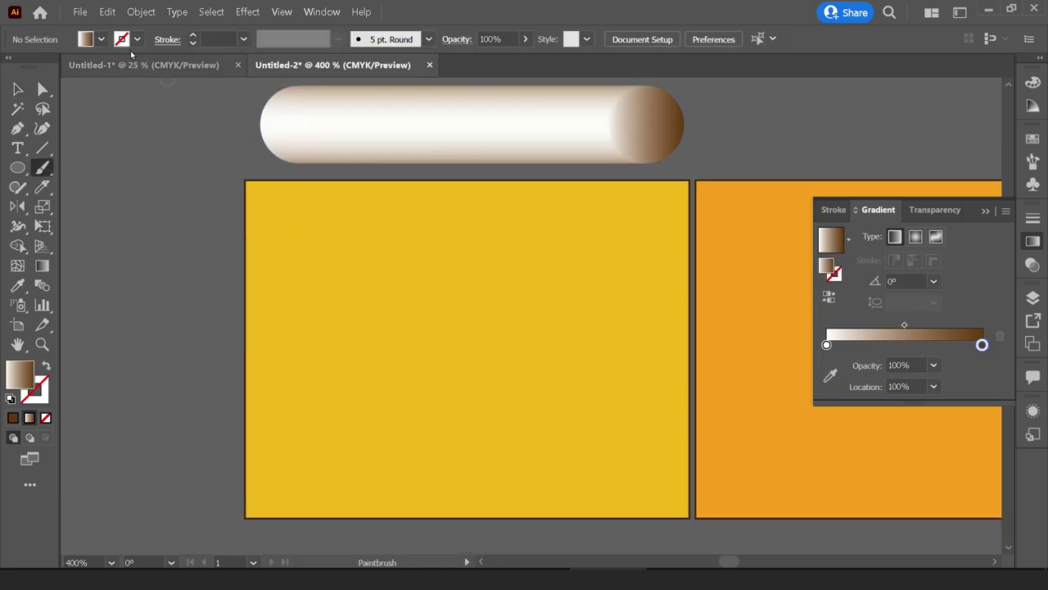
Set the brush to no fill with a black stroke, testing and undoing a stroke.
{"action": "left_click", "coordinate": [137, 39]}
{"action": "left_click", "coordinate": [101, 39]}
{"action": "left_click", "coordinate": [101, 39]}
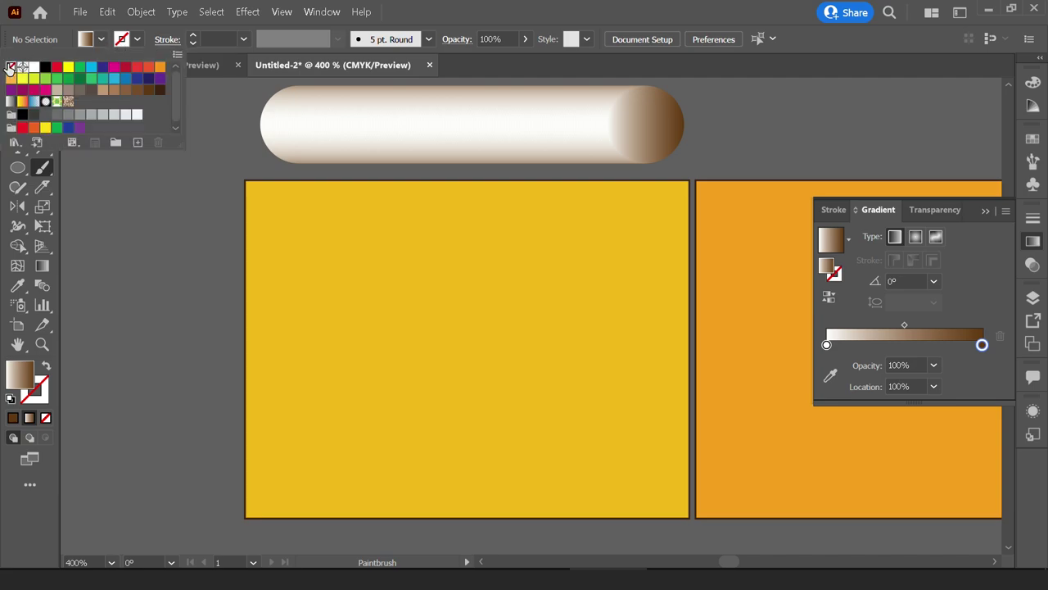
{"action": "left_click", "coordinate": [10, 68]}
{"action": "left_click", "coordinate": [137, 39]}
{"action": "left_click", "coordinate": [45, 67]}
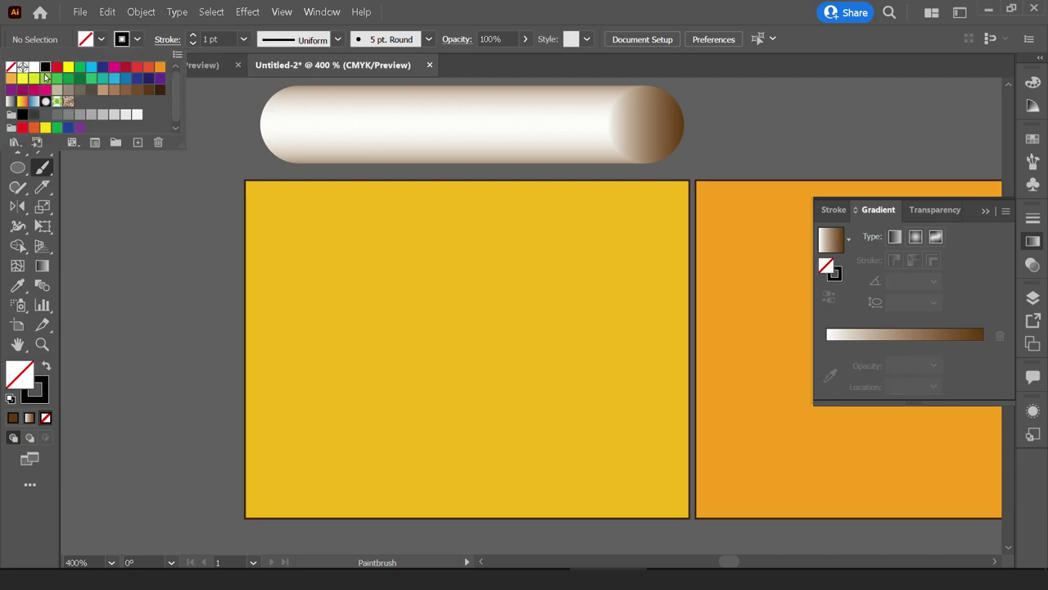
{"action": "mouse_move", "coordinate": [311, 187]}
{"action": "left_mouse_down"}
{"action": "mouse_move", "coordinate": [292, 290]}
{"action": "mouse_move", "coordinate": [303, 308]}
{"action": "left_mouse_up"}
{"action": "key", "text": "ctrl+z"}
Set the stroke weight to 0,25 pt and draw the looping cursive signature across the artboard.
{"action": "left_click", "coordinate": [243, 40]}
{"action": "left_click", "coordinate": [270, 57]}
{"action": "key", "text": "ctrl+z"}
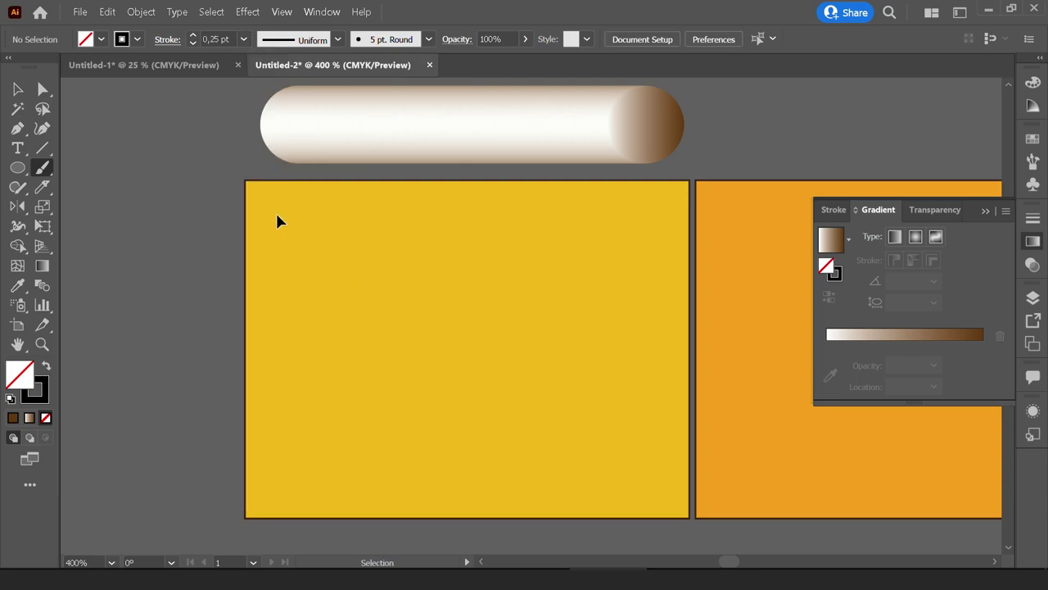
{"action": "left_click_drag", "start_coordinate": [104, 248], "coordinate": [100, 260]}
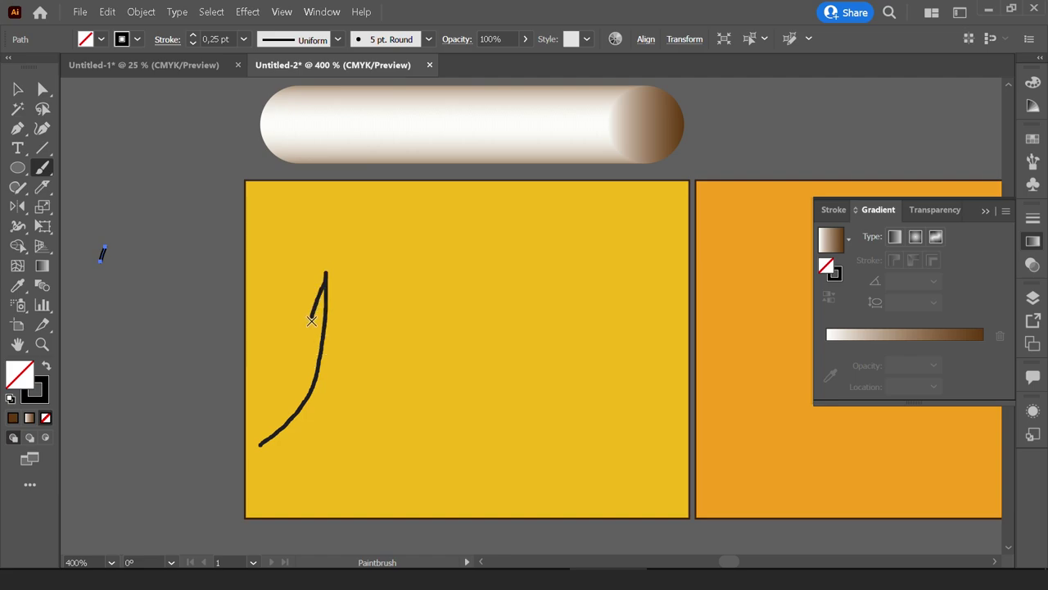
{"action": "left_click_drag", "start_coordinate": [365, 430], "coordinate": [554, 440]}
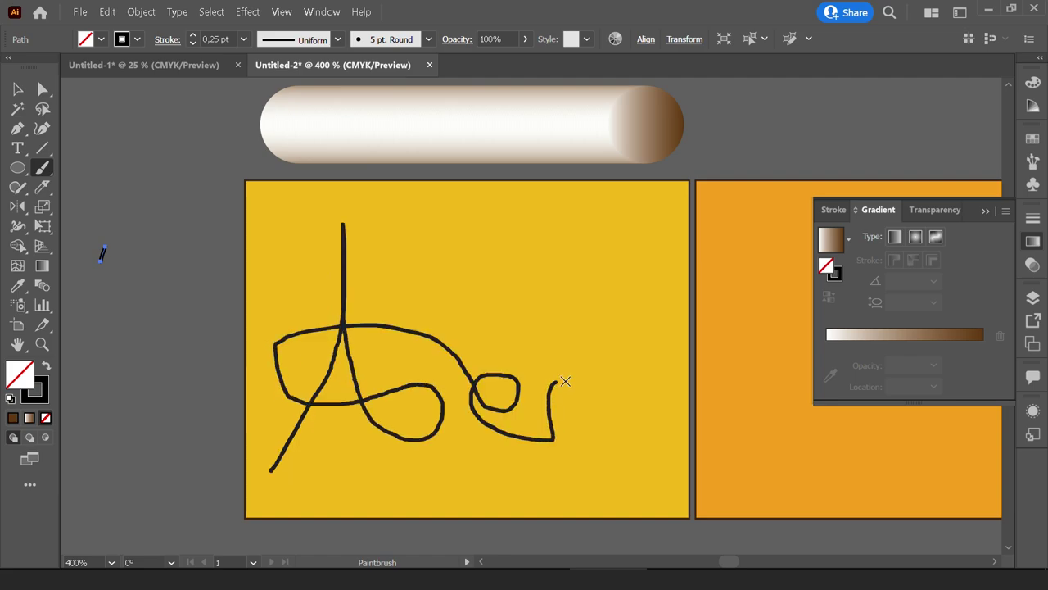
{"action": "mouse_move", "coordinate": [585, 383]}
{"action": "left_mouse_down"}
{"action": "mouse_move", "coordinate": [639, 440]}
{"action": "mouse_move", "coordinate": [513, 474]}
{"action": "left_mouse_up"}
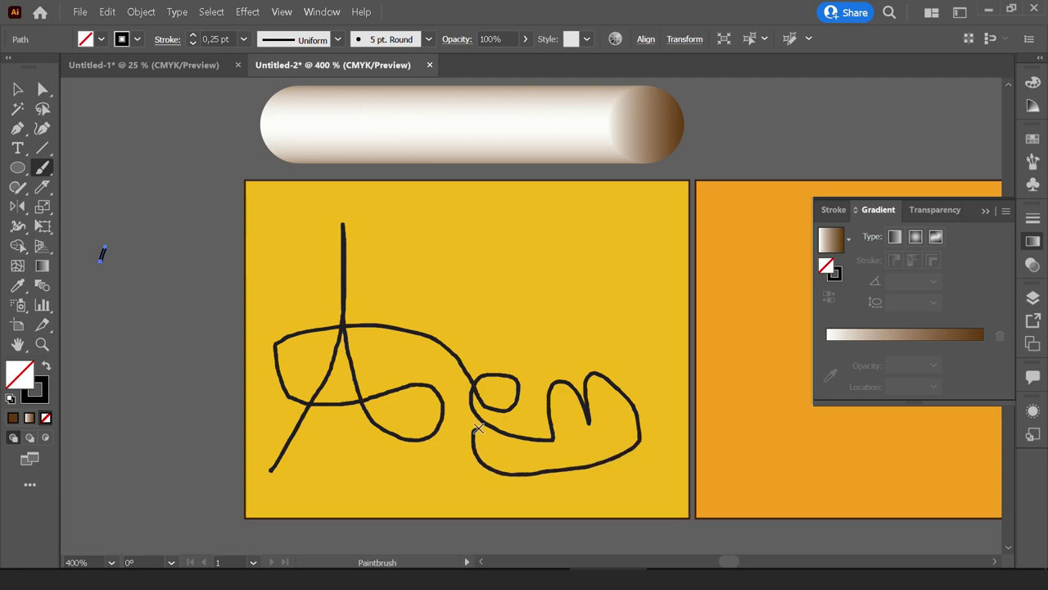
{"action": "left_click_drag", "start_coordinate": [439, 326], "coordinate": [439, 254]}
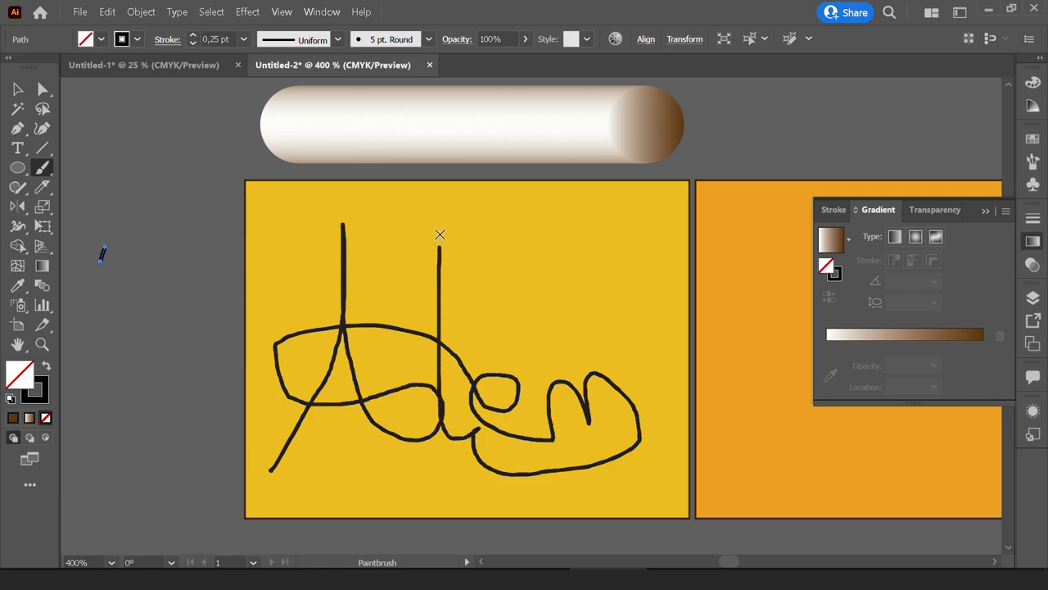
Select the signature and the gradient capsule and apply Blend > Replace Spine.
{"action": "key", "text": "v"}
{"action": "left_click", "coordinate": [440, 226]}
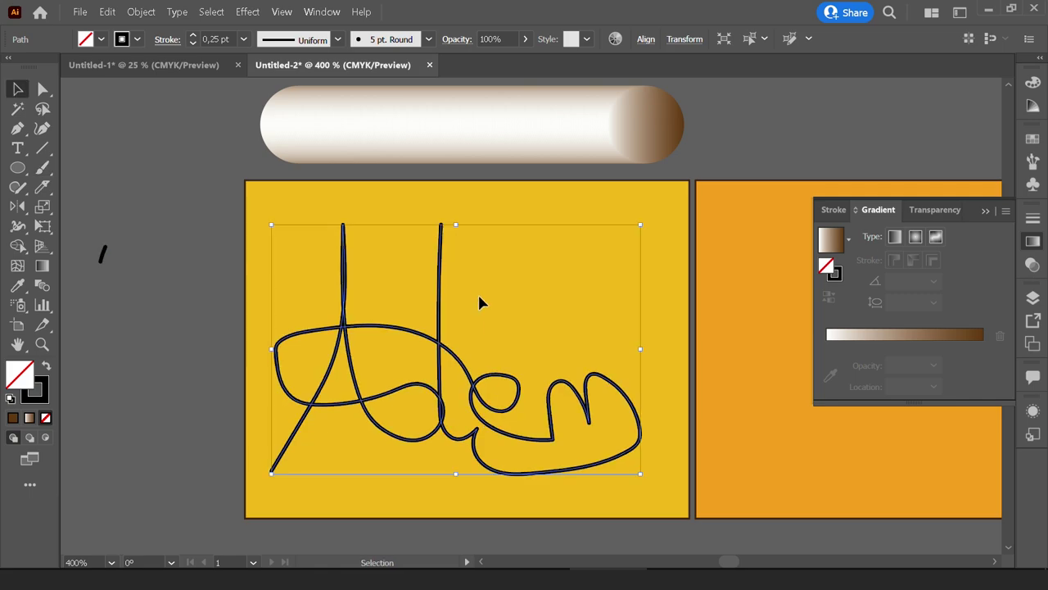
{"action": "scroll", "coordinate": [426, 238], "scroll_direction": "down", "scroll_amount": 1}
{"action": "scroll", "coordinate": [430, 254], "scroll_direction": "up", "scroll_amount": 1}
{"action": "scroll", "coordinate": [430, 254], "scroll_direction": "right", "scroll_amount": 1}
{"action": "left_click", "coordinate": [426, 210], "text": "shift"}
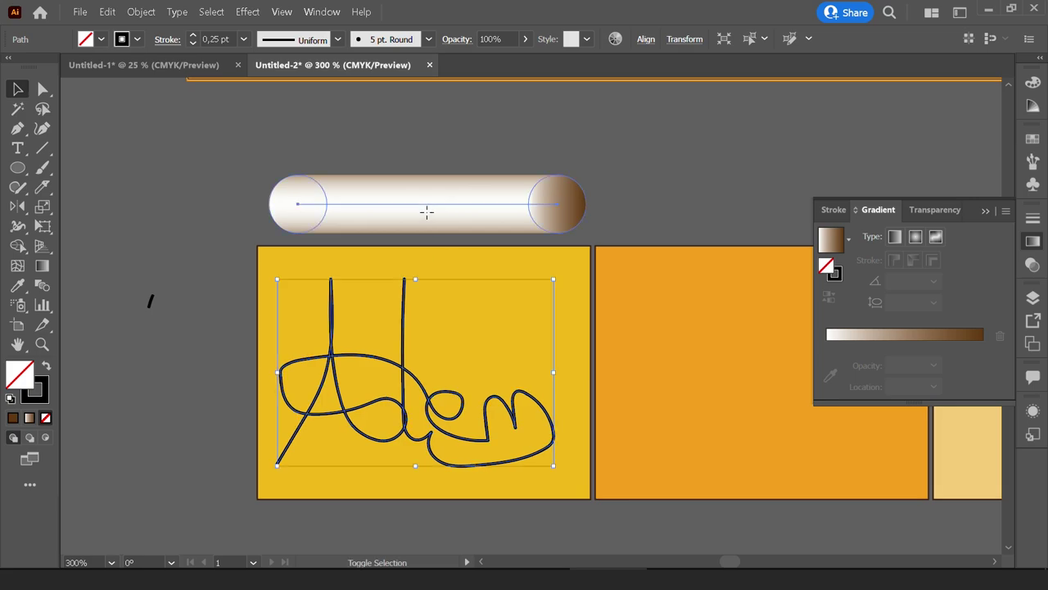
{"action": "left_click", "coordinate": [152, 14]}
{"action": "mouse_move", "coordinate": [150, 322]}
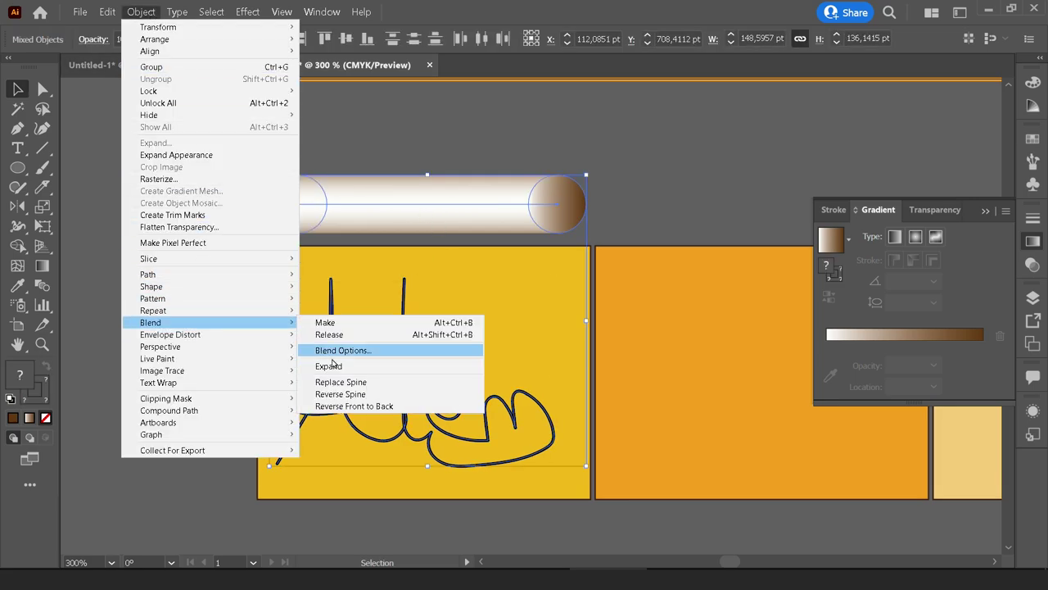
{"action": "left_click", "coordinate": [370, 388]}
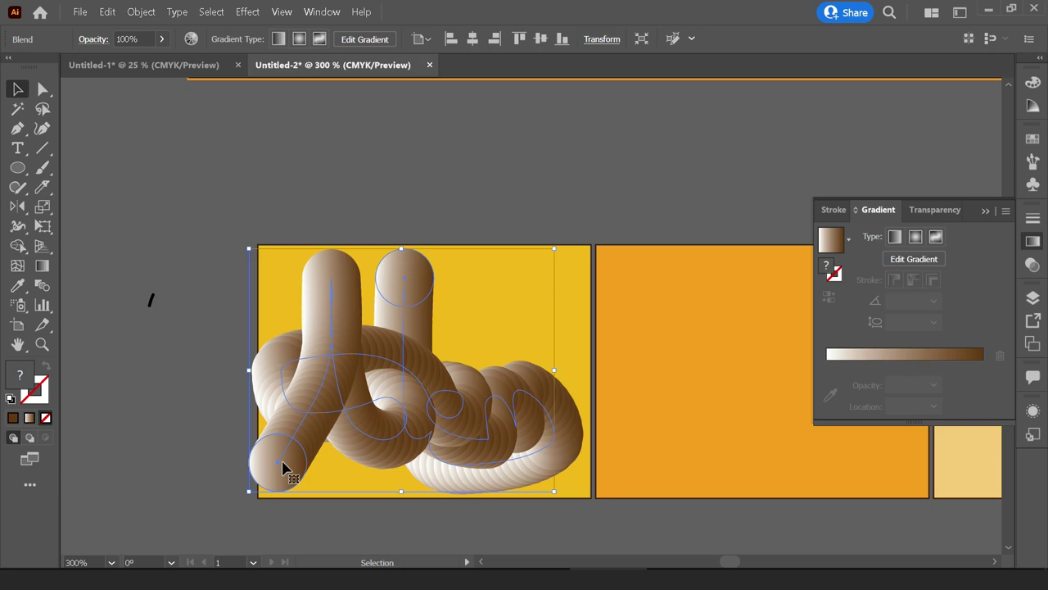
Inside the blend, scale the bottom-left and top end circles down to about 11 pt.
{"action": "double_click", "coordinate": [282, 469]}
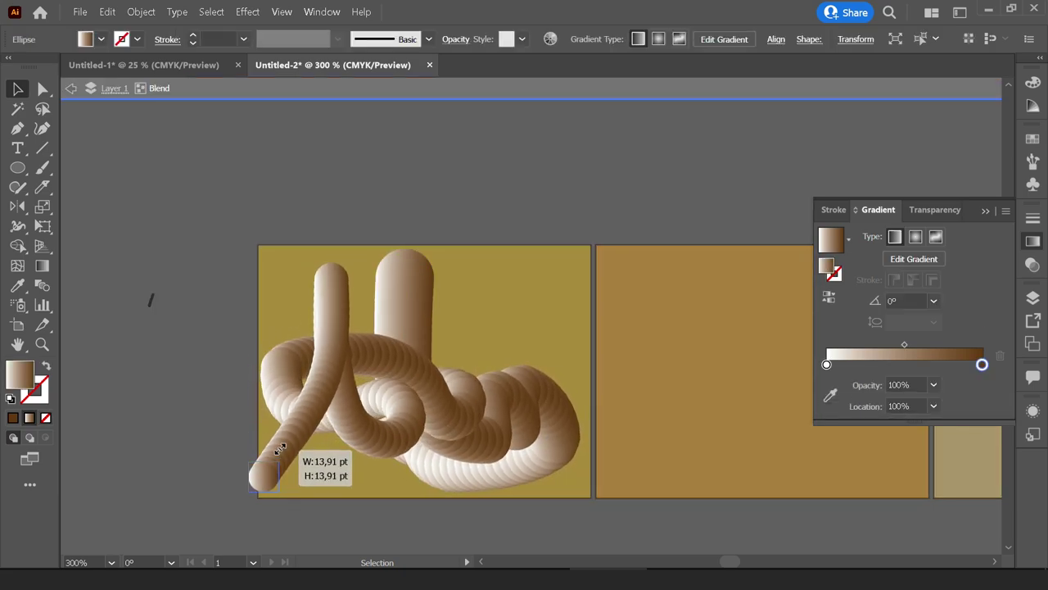
{"action": "left_click_drag", "start_coordinate": [309, 434], "coordinate": [274, 467]}
{"action": "left_click", "coordinate": [401, 270]}
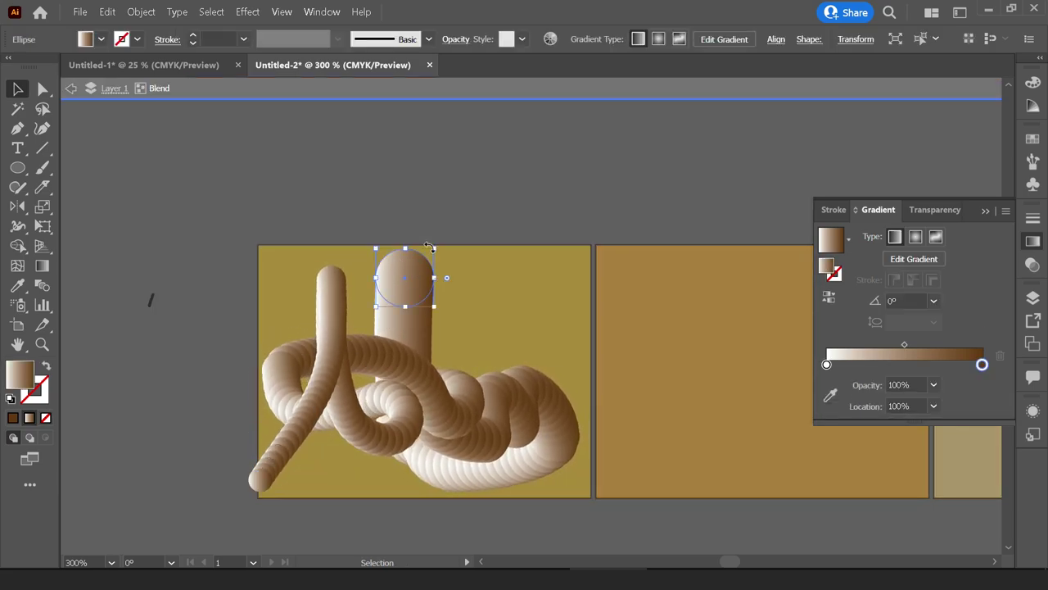
{"action": "left_click_drag", "start_coordinate": [436, 248], "coordinate": [385, 281]}
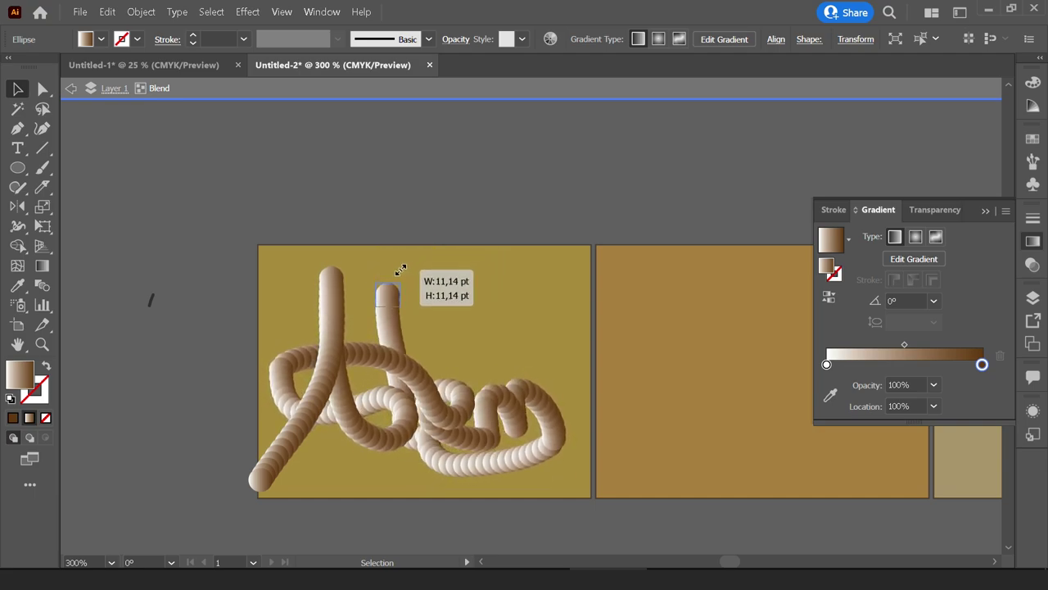
{"action": "left_click", "coordinate": [270, 473]}
{"action": "left_click_drag", "start_coordinate": [274, 465], "coordinate": [254, 467]}
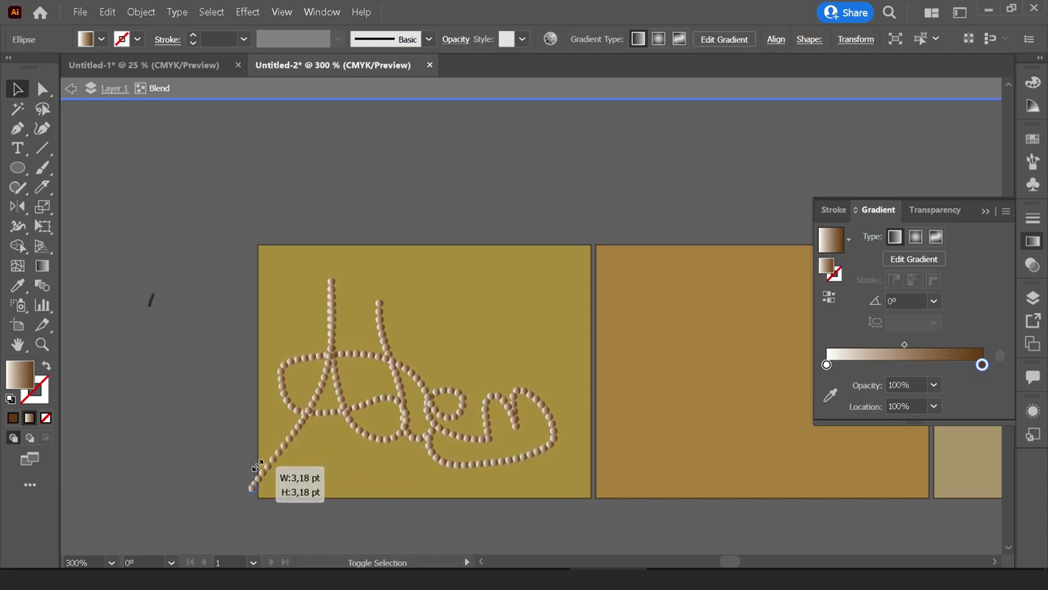
{"action": "left_click_drag", "start_coordinate": [254, 467], "coordinate": [258, 463]}
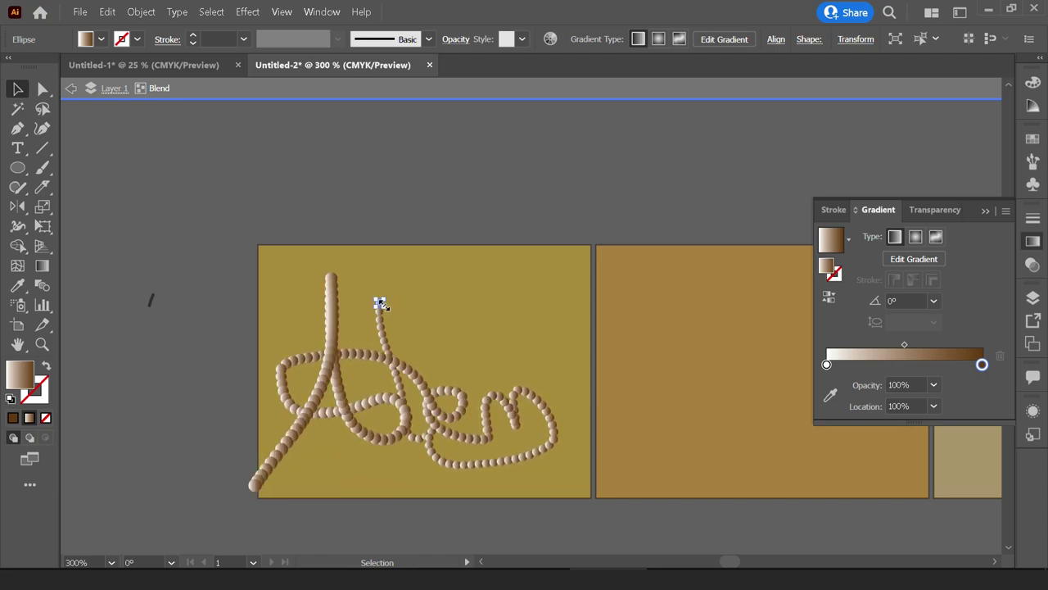
{"action": "left_click_drag", "start_coordinate": [383, 300], "coordinate": [392, 287]}
Set the signature blend's Specified Steps to 600 in Blend Options.
{"action": "key", "text": "Escape"}
{"action": "left_click", "coordinate": [392, 287]}
{"action": "double_click", "coordinate": [42, 285]}
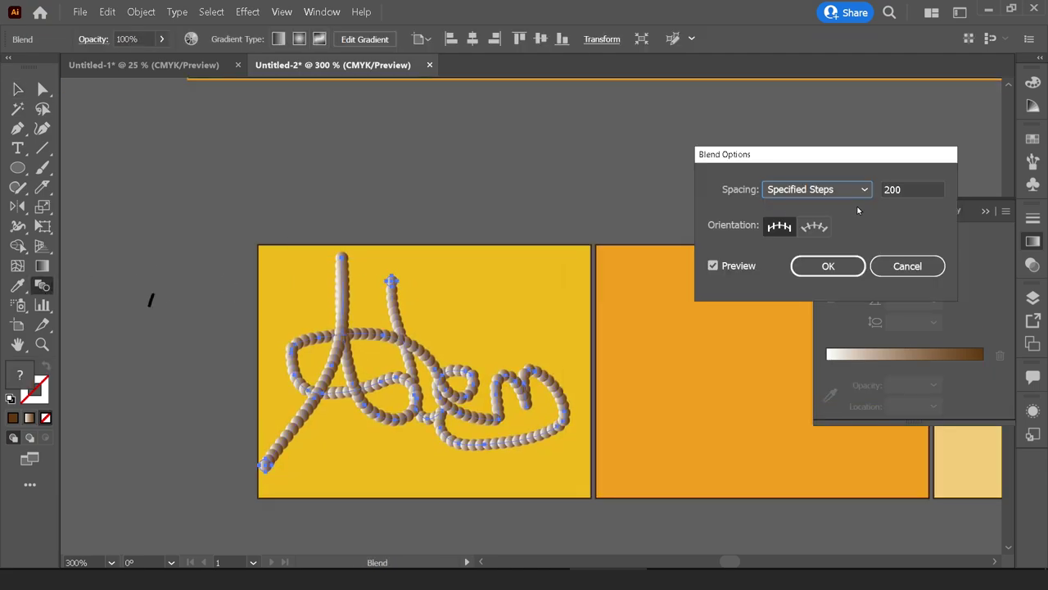
{"action": "left_click", "coordinate": [892, 189]}
{"action": "key", "text": "Up"}
{"action": "key", "text": "Up"}
{"action": "key", "text": "Up"}
{"action": "key", "text": "Up"}
{"action": "key", "text": "Up"}
{"action": "key", "text": "Up"}
{"action": "key", "text": "Up"}
{"action": "key", "text": "Up"}
{"action": "key", "text": "Up"}
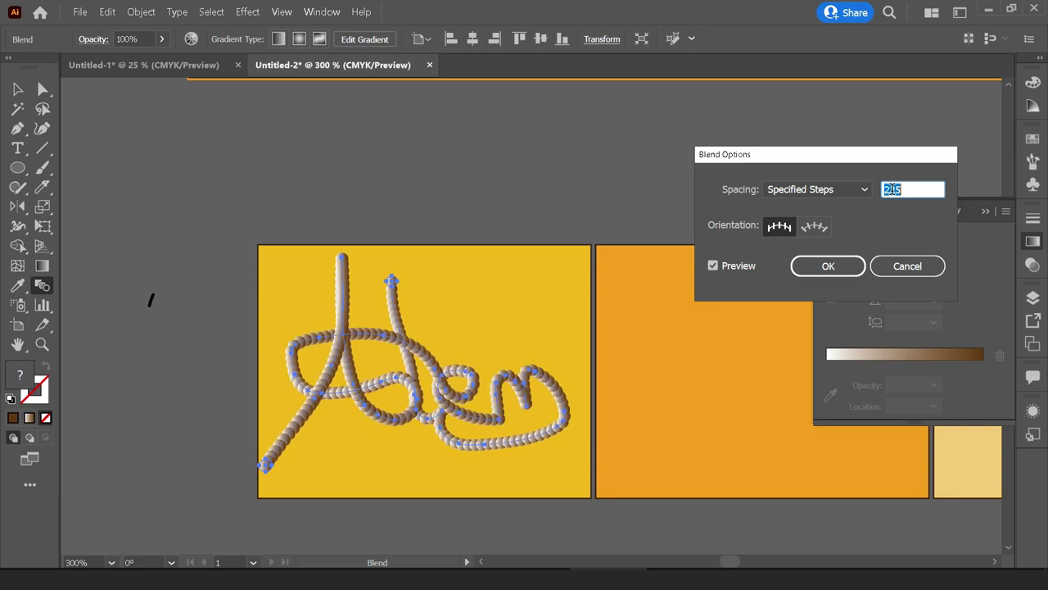
{"action": "key", "text": "Up"}
{"action": "key", "text": "Up"}
{"action": "key", "text": "Up"}
{"action": "key", "text": "Down"}
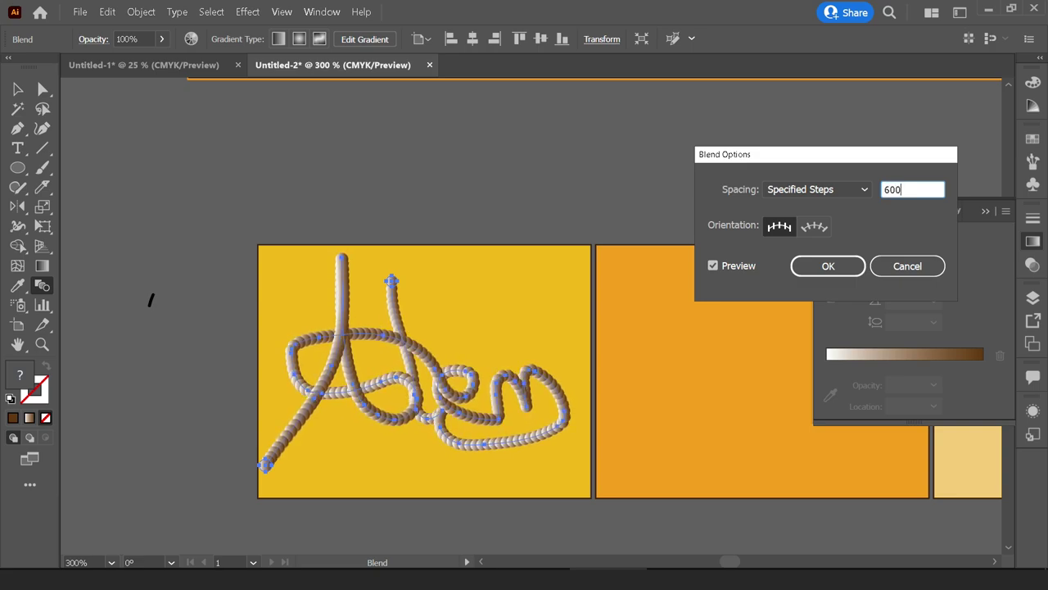
{"action": "key", "text": "Return"}
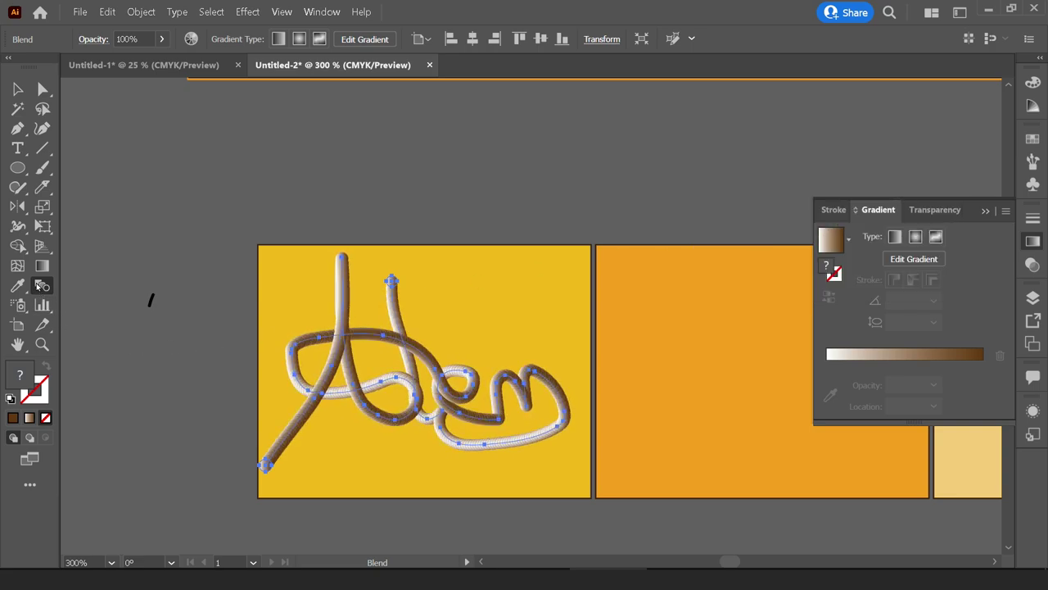
Raise the blend's Specified Steps to 900 and deselect the finished tube.
{"action": "double_click", "coordinate": [38, 285]}
{"action": "left_click", "coordinate": [934, 190]}
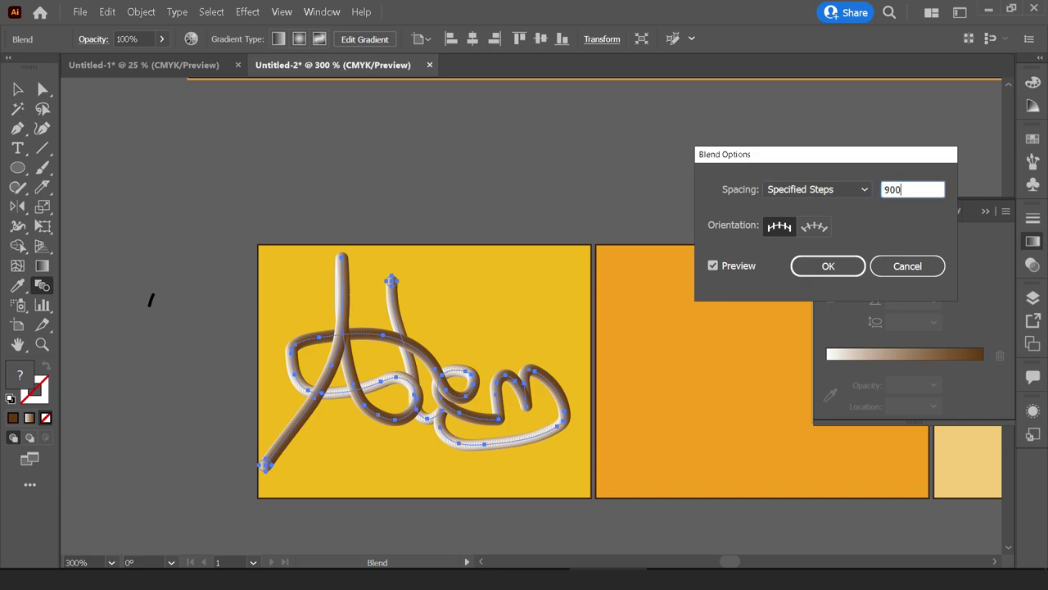
{"action": "key", "text": "Return"}
{"action": "key", "text": "v"}
{"action": "left_click", "coordinate": [538, 289]}
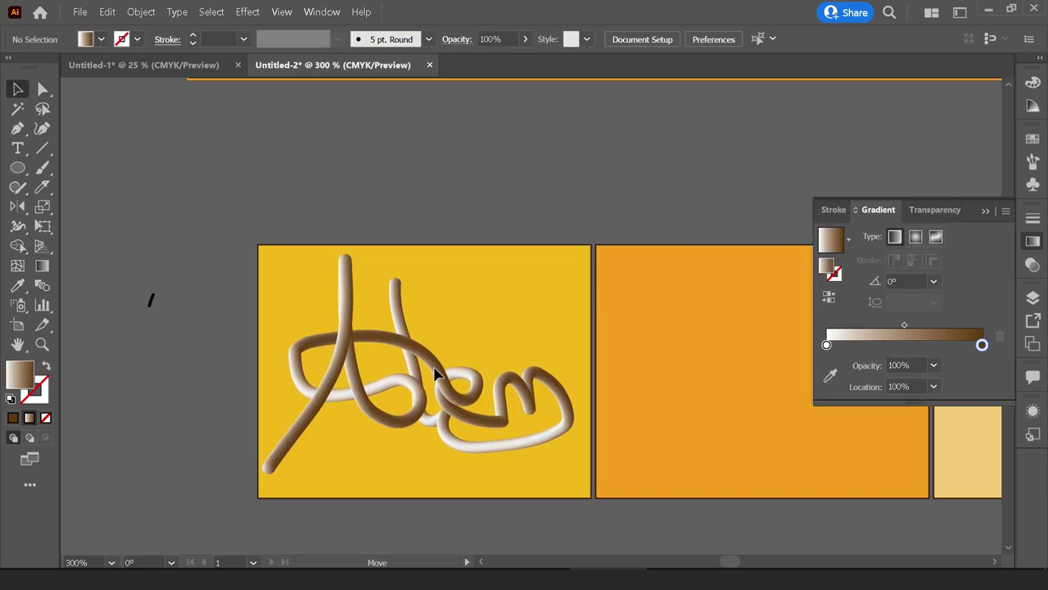
Select and then deselect the small stray mark beside the artboard.
{"action": "left_click", "coordinate": [436, 373]}
{"action": "left_click", "coordinate": [490, 316]}
{"action": "scroll", "coordinate": [490, 312], "scroll_direction": "down", "scroll_amount": 1}
{"action": "left_click_drag", "start_coordinate": [321, 323], "coordinate": [231, 253]}
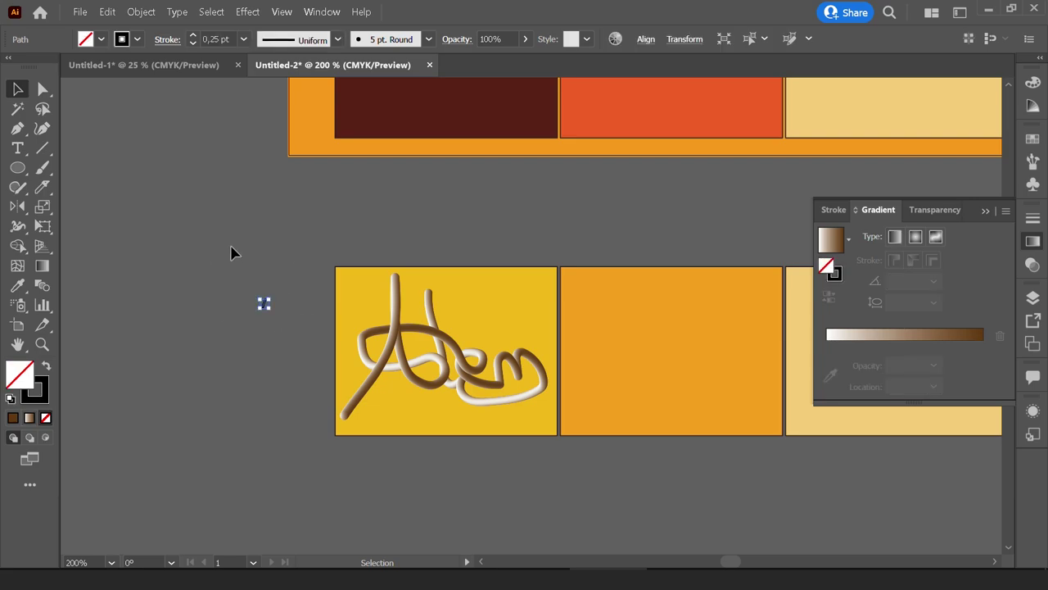
{"action": "left_click", "coordinate": [238, 253]}
{"action": "scroll", "coordinate": [439, 342], "scroll_direction": "up", "scroll_amount": 2}
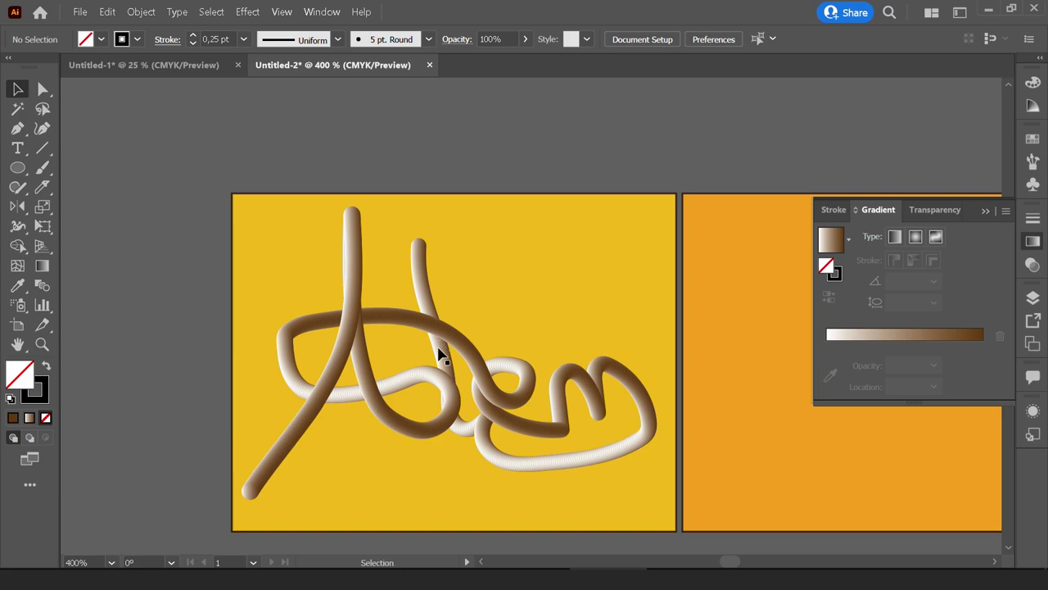
Enlarge the A, Alt-drag a copy to its right, and retype the copy as N.
{"action": "scroll", "coordinate": [427, 364], "scroll_direction": "down", "scroll_amount": 2}
{"action": "left_click", "coordinate": [425, 354]}
{"action": "scroll", "coordinate": [425, 354], "scroll_direction": "down", "scroll_amount": 2}
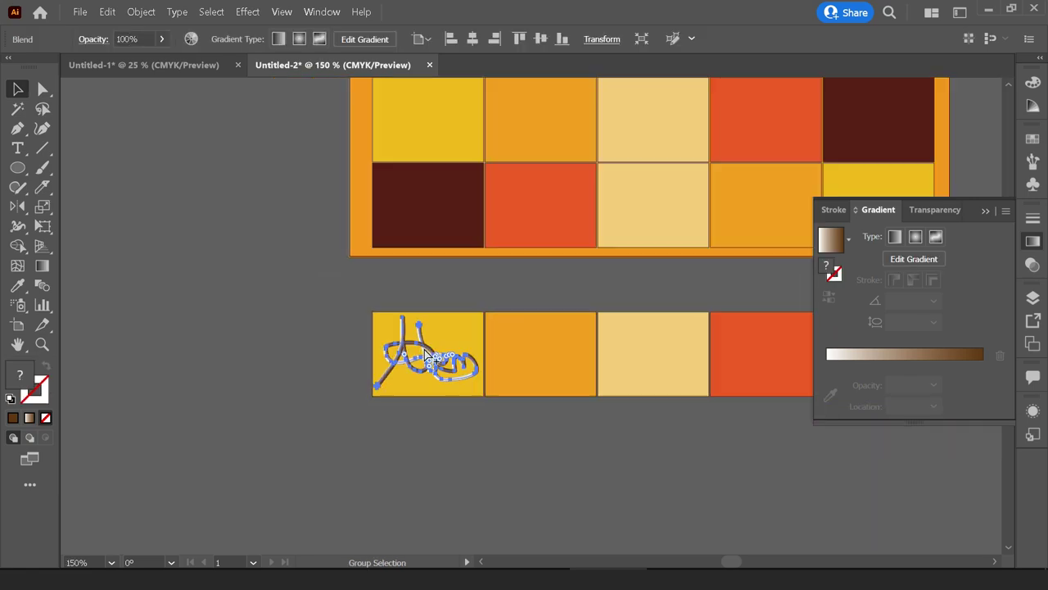
{"action": "scroll", "coordinate": [459, 426], "scroll_direction": "up", "scroll_amount": 1}
{"action": "scroll", "coordinate": [450, 489], "scroll_direction": "up", "scroll_amount": 3}
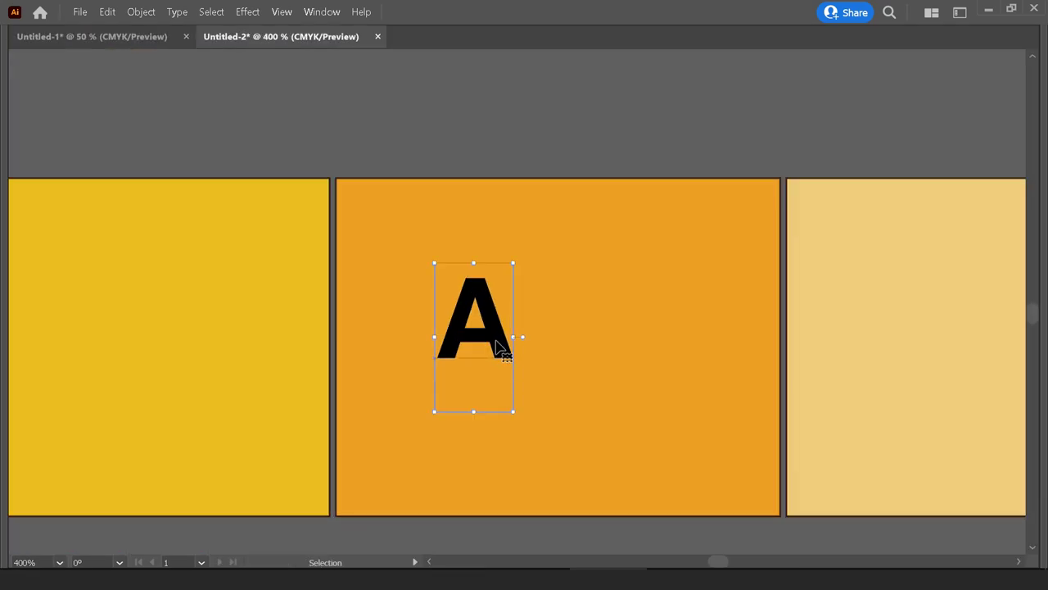
{"action": "mouse_move", "coordinate": [512, 337]}
{"action": "left_mouse_down"}
{"action": "mouse_move", "coordinate": [620, 327]}
{"action": "mouse_move", "coordinate": [503, 363]}
{"action": "mouse_move", "coordinate": [739, 363]}
{"action": "left_mouse_up"}
{"action": "double_click", "coordinate": [740, 363]}
{"action": "key", "text": "ctrl+a"}
{"action": "type", "text": "N"}
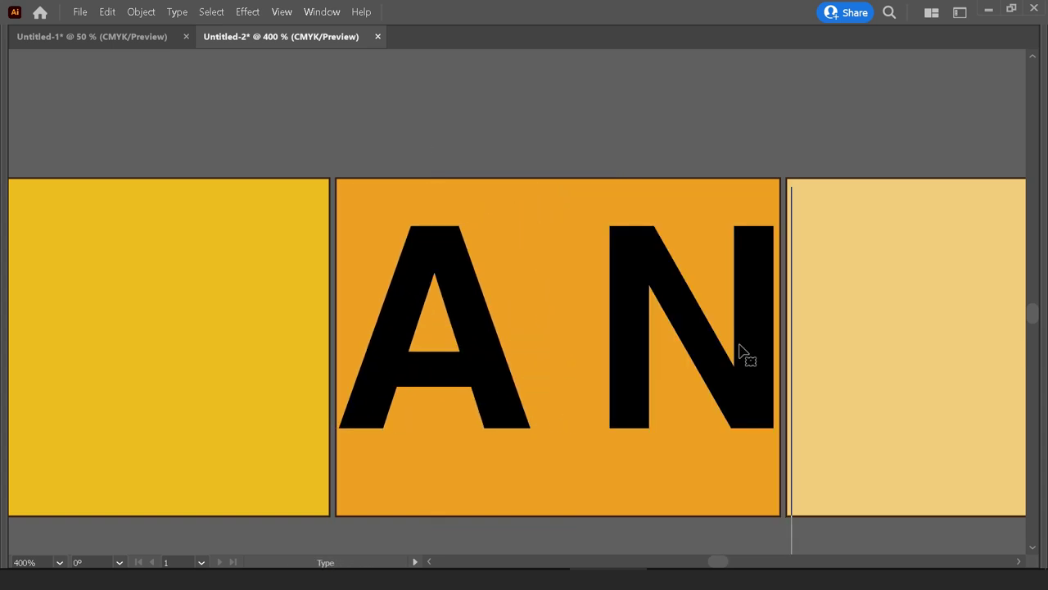
{"action": "key", "text": "Escape"}
Convert both the N and the A to outlines.
{"action": "right_click", "coordinate": [762, 315]}
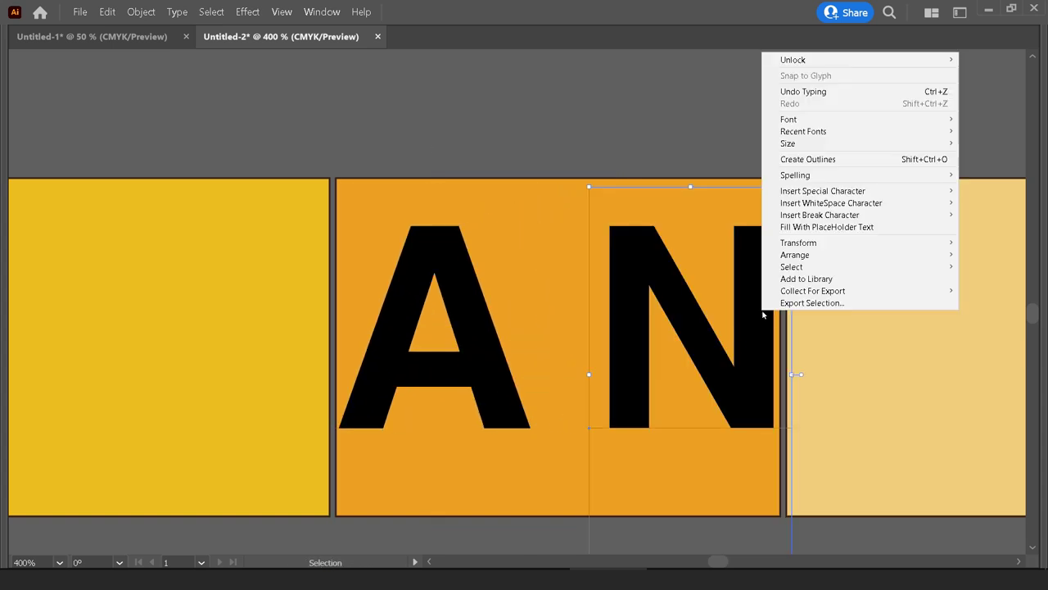
{"action": "left_click", "coordinate": [892, 162]}
{"action": "right_click", "coordinate": [475, 295]}
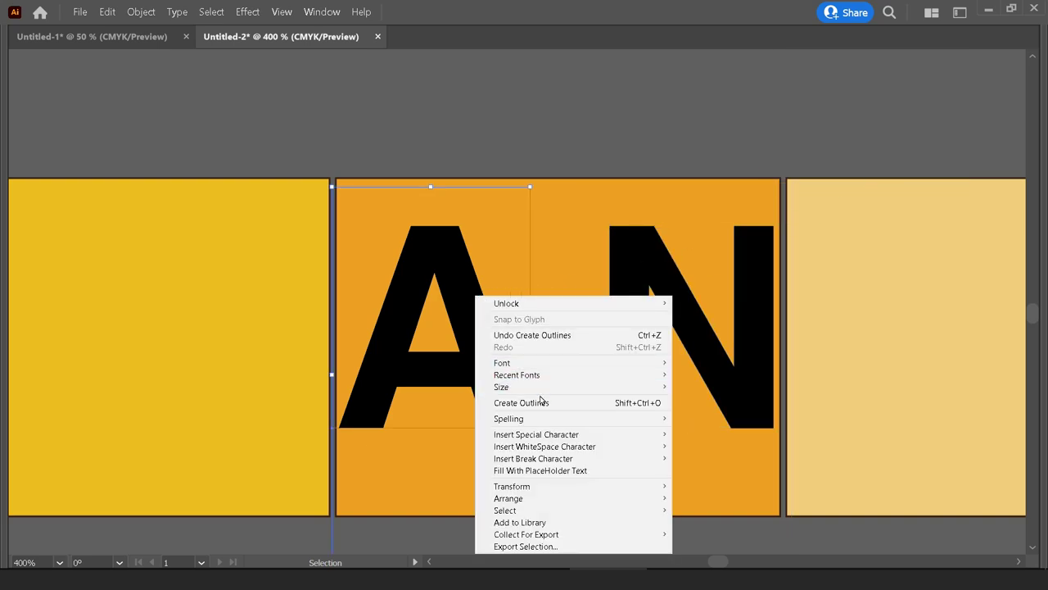
{"action": "left_click", "coordinate": [543, 401]}
{"action": "left_click", "coordinate": [552, 328]}
{"action": "key", "text": "Tab"}
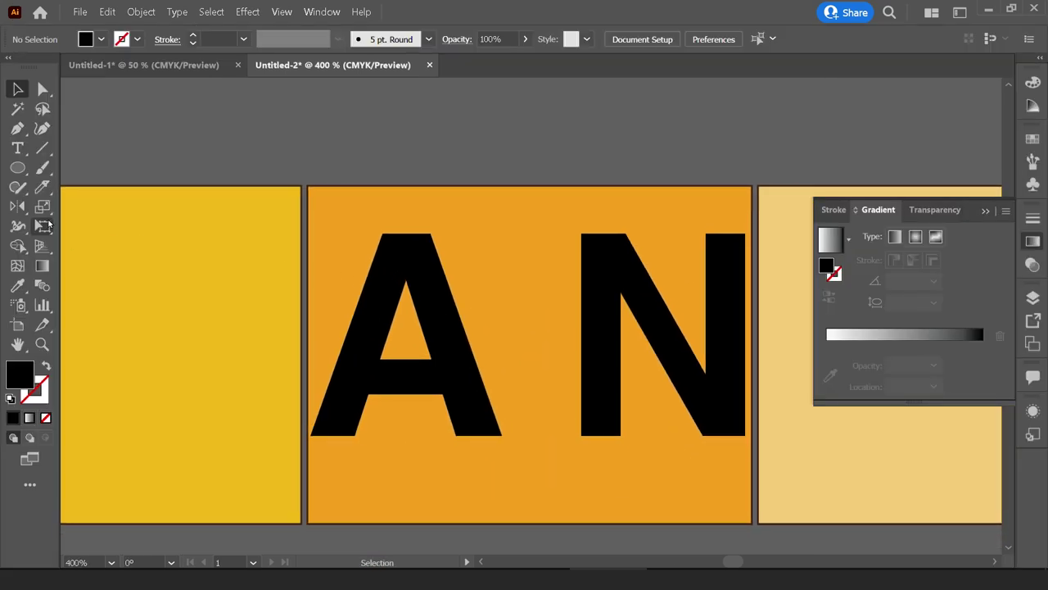
Draw a black-stroked horizontal line across the upper part of the A.
{"action": "left_click", "coordinate": [42, 148]}
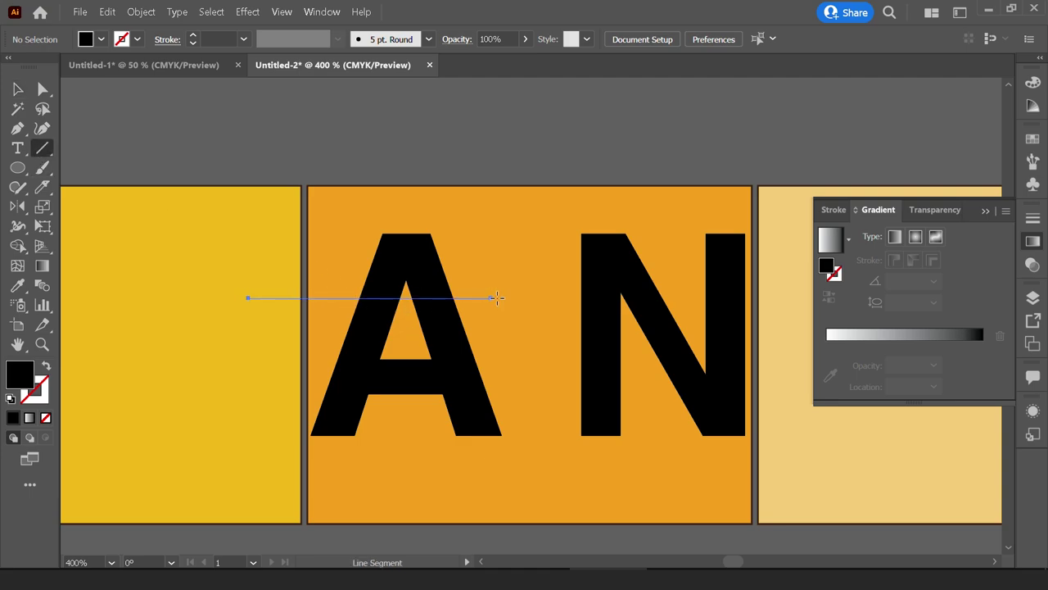
{"action": "left_click_drag", "start_coordinate": [564, 299], "coordinate": [565, 298]}
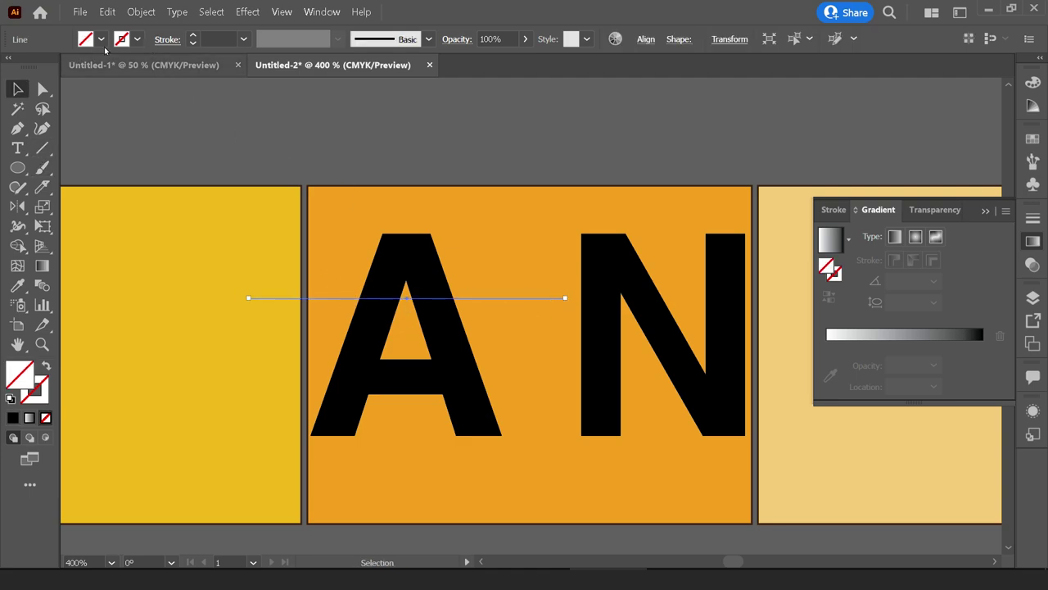
{"action": "left_click", "coordinate": [137, 39]}
{"action": "left_click", "coordinate": [55, 68]}
{"action": "key", "text": "v"}
{"action": "left_click", "coordinate": [403, 153]}
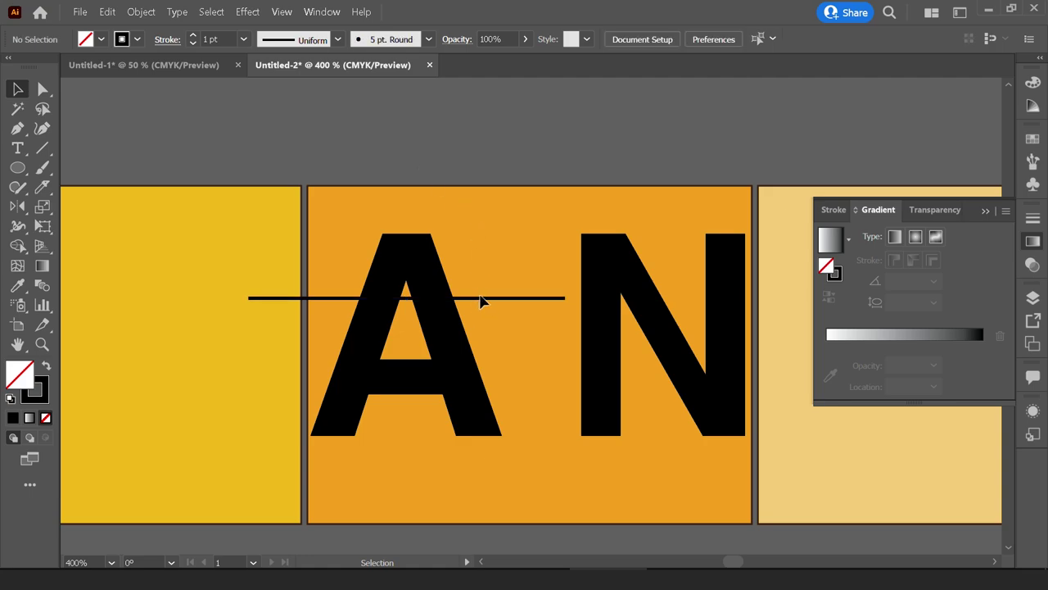
Thin the line to 0.5 pt, duplicate it lower across the A, and select everything.
{"action": "left_click", "coordinate": [481, 300]}
{"action": "left_click", "coordinate": [243, 39]}
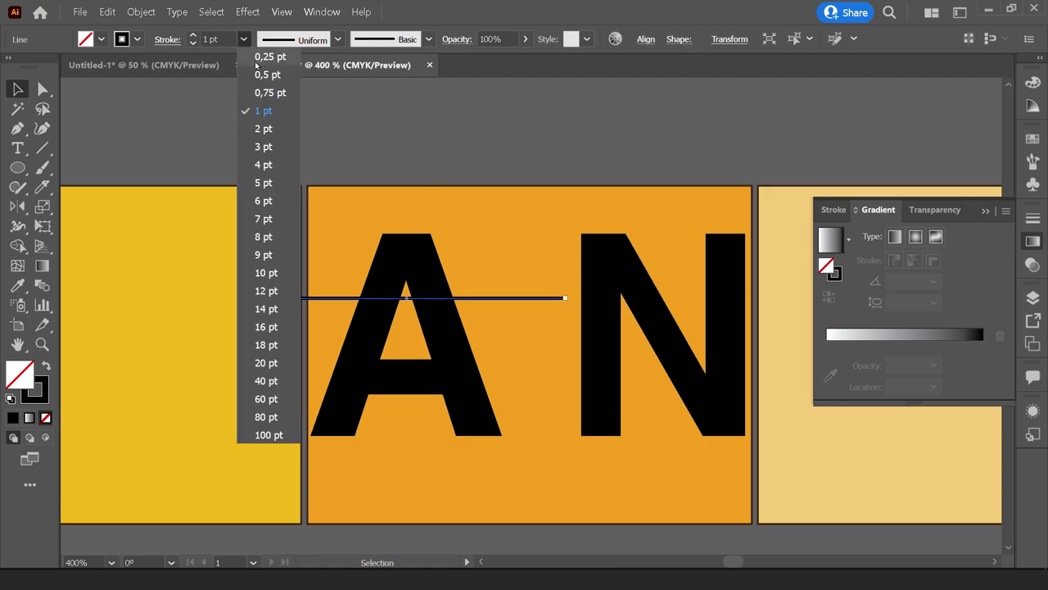
{"action": "left_click", "coordinate": [270, 70]}
{"action": "left_click", "coordinate": [450, 138]}
{"action": "left_click_drag", "start_coordinate": [510, 299], "coordinate": [512, 362], "text": "alt"}
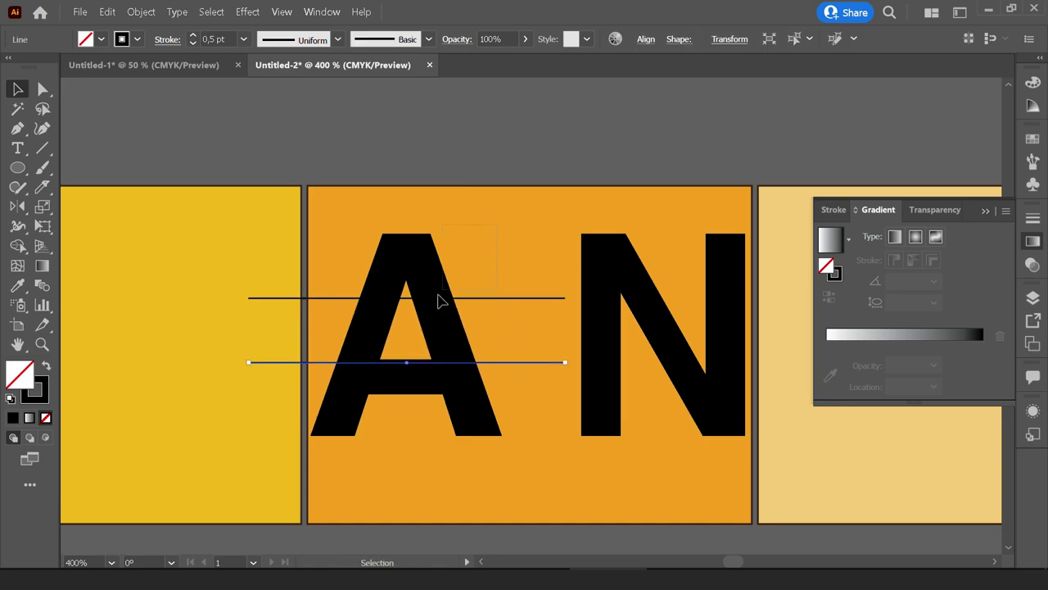
{"action": "key", "text": "ctrl+a"}
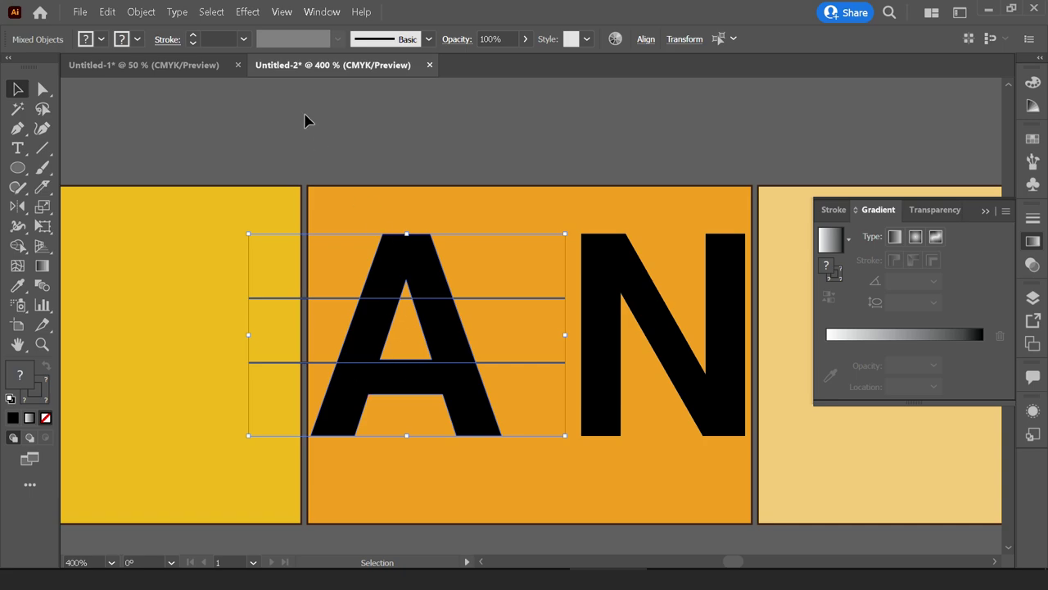
Divide the A and N along the lines with Pathfinder Divide and ungroup the pieces.
{"action": "left_click", "coordinate": [321, 11]}
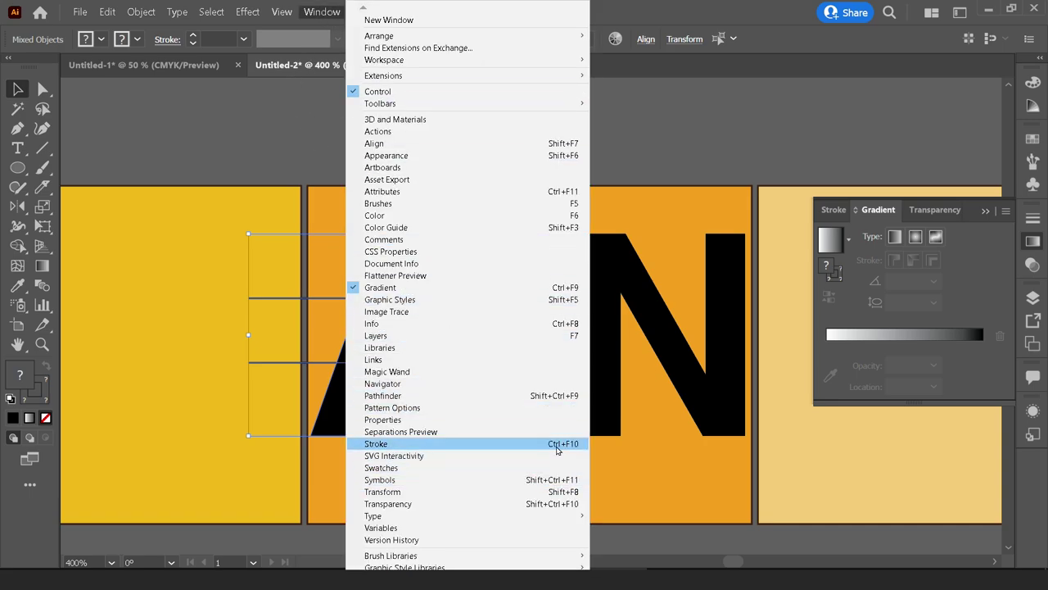
{"action": "left_click", "coordinate": [555, 397]}
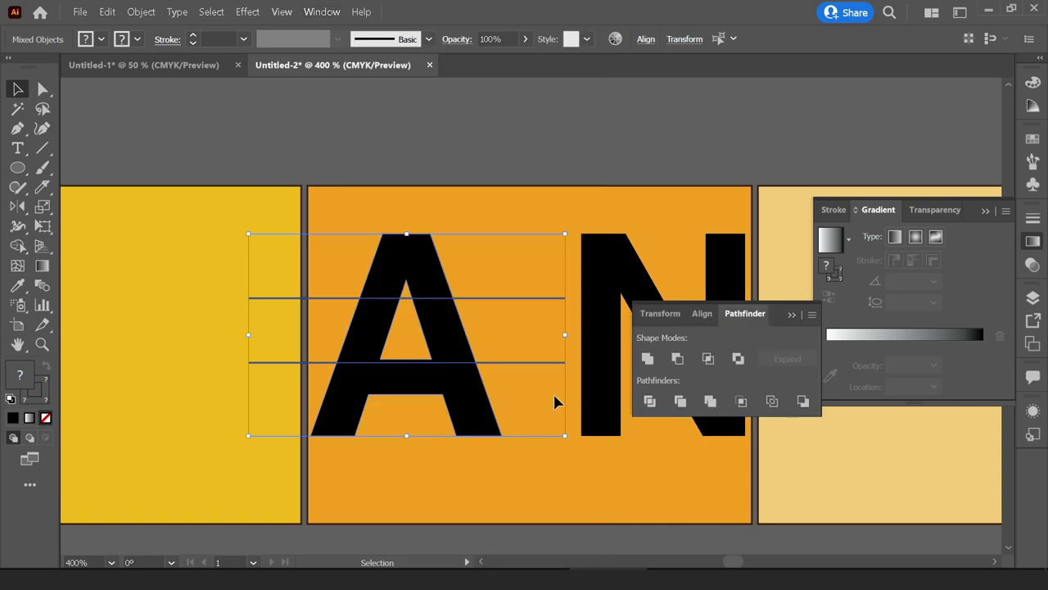
{"action": "left_click", "coordinate": [650, 400]}
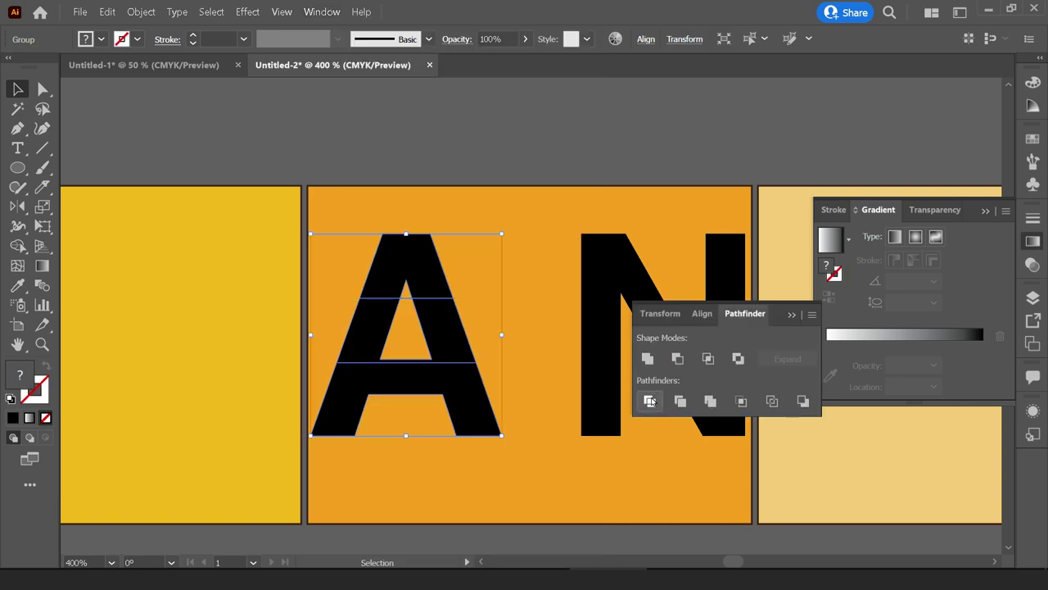
{"action": "left_click", "coordinate": [790, 315]}
{"action": "left_click", "coordinate": [547, 226]}
{"action": "left_click", "coordinate": [424, 268]}
{"action": "right_click", "coordinate": [422, 263]}
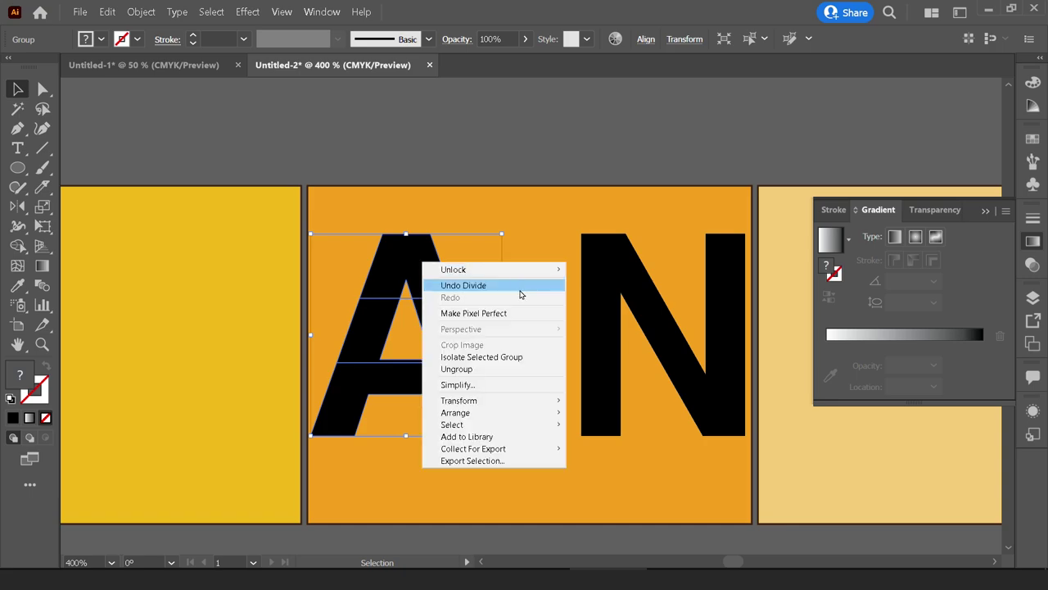
{"action": "left_click", "coordinate": [456, 369]}
Move the top bands of A and N upward and the bottom pieces downward.
{"action": "mouse_move", "coordinate": [457, 348]}
{"action": "left_mouse_down"}
{"action": "mouse_move", "coordinate": [459, 323]}
{"action": "mouse_move", "coordinate": [468, 379]}
{"action": "left_mouse_up"}
{"action": "left_click", "coordinate": [502, 384]}
{"action": "scroll", "coordinate": [541, 339], "scroll_direction": "right", "scroll_amount": 3}
{"action": "left_click", "coordinate": [533, 303], "text": "shift"}
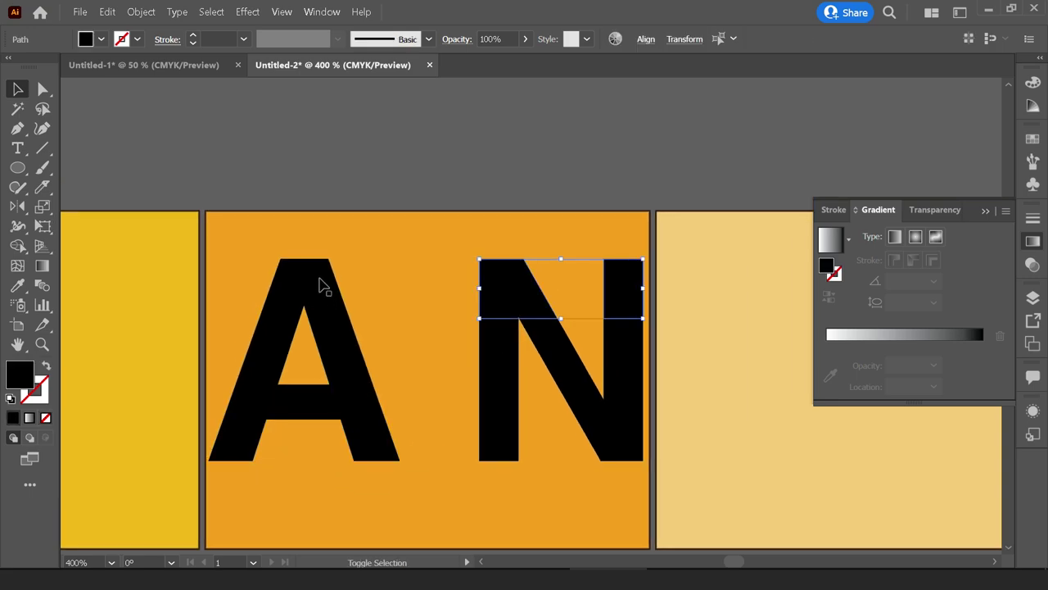
{"action": "left_click", "coordinate": [320, 285], "text": "shift"}
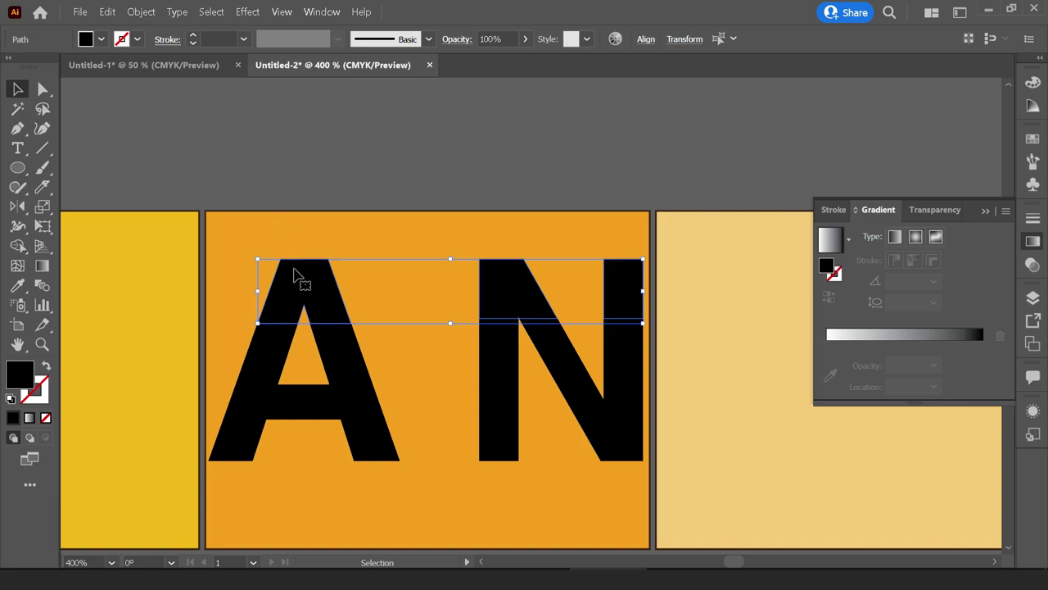
{"action": "left_click_drag", "start_coordinate": [299, 276], "coordinate": [309, 232]}
{"action": "scroll", "coordinate": [510, 375], "scroll_direction": "down", "scroll_amount": 1}
{"action": "left_click_drag", "start_coordinate": [384, 405], "coordinate": [367, 437]}
{"action": "left_click", "coordinate": [311, 215]}
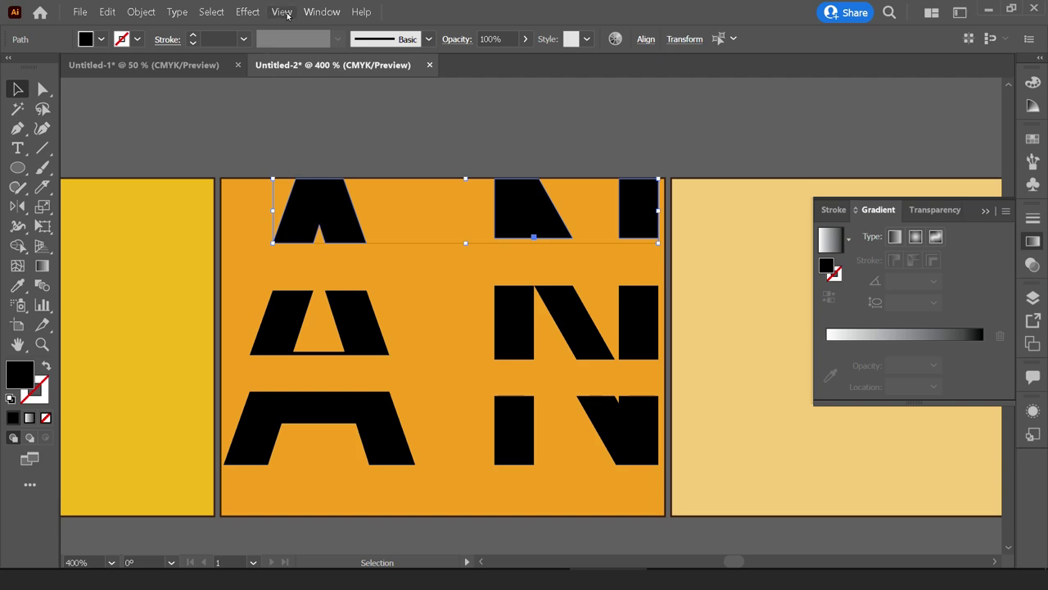
Select the middle band of A and N pieces, clearing the fill of a stray fragment.
{"action": "left_click", "coordinate": [312, 12]}
{"action": "left_click", "coordinate": [312, 11]}
{"action": "left_click_drag", "start_coordinate": [692, 315], "coordinate": [220, 291]}
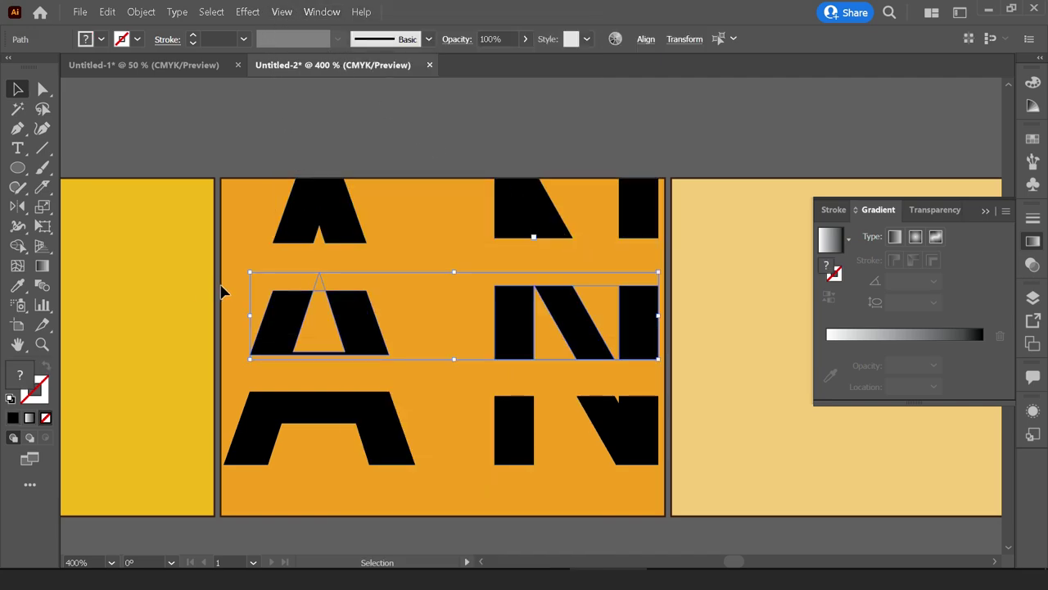
{"action": "left_click", "coordinate": [332, 285]}
{"action": "key", "text": "slash"}
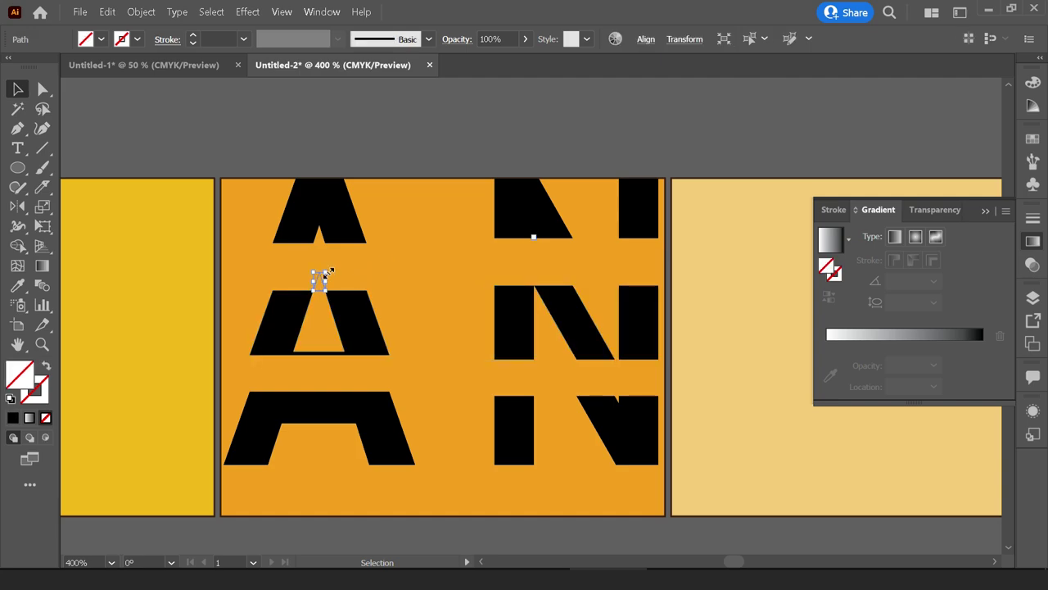
{"action": "left_click_drag", "start_coordinate": [671, 360], "coordinate": [245, 281]}
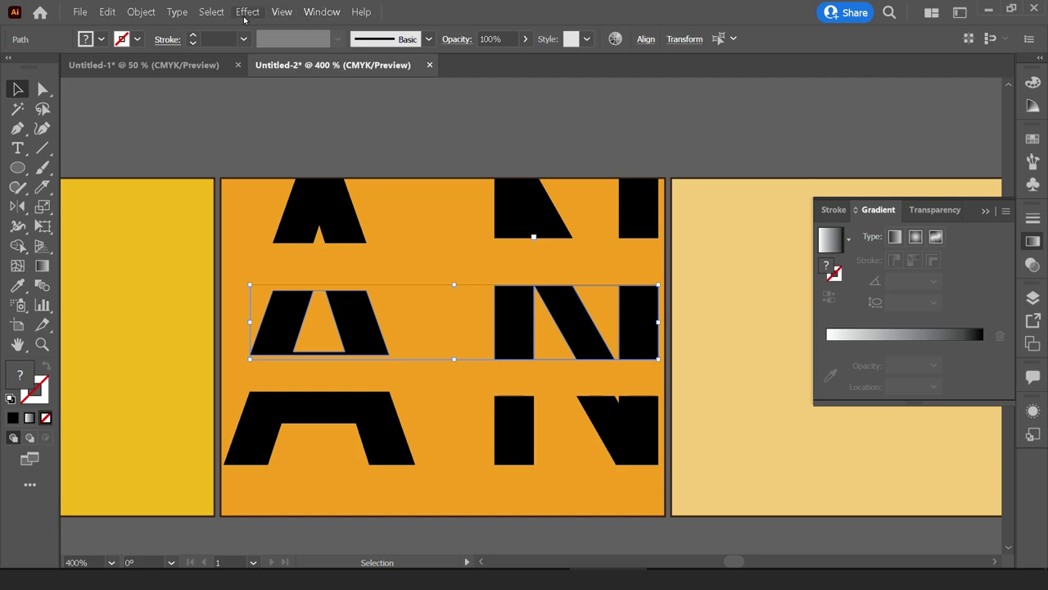
Apply a 3D Classic Extrude & Bevel set to Isometric Left on the middle band.
{"action": "left_click", "coordinate": [246, 13]}
{"action": "mouse_move", "coordinate": [464, 152]}
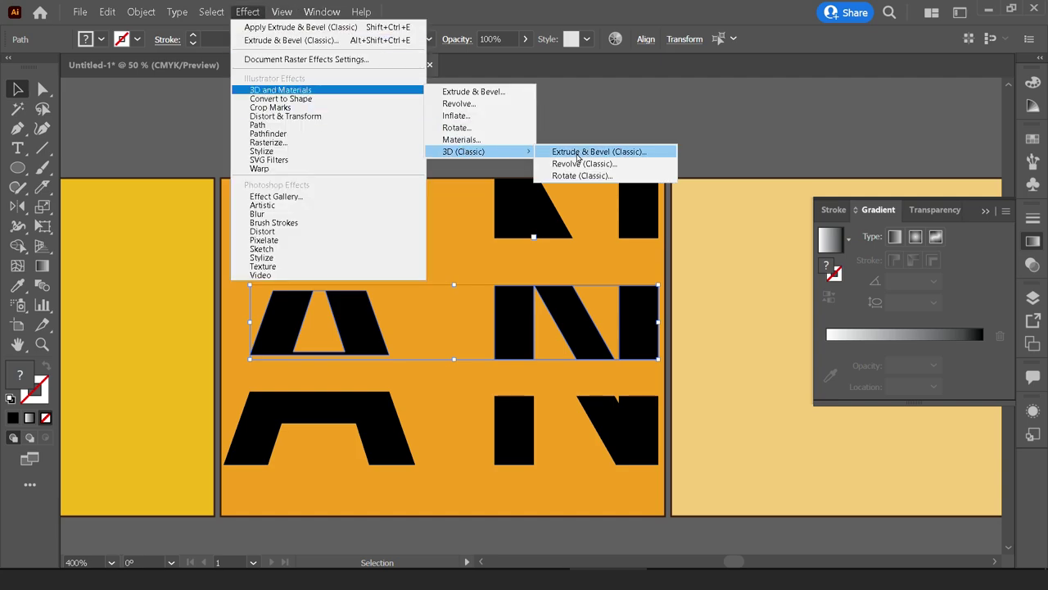
{"action": "left_click", "coordinate": [577, 155]}
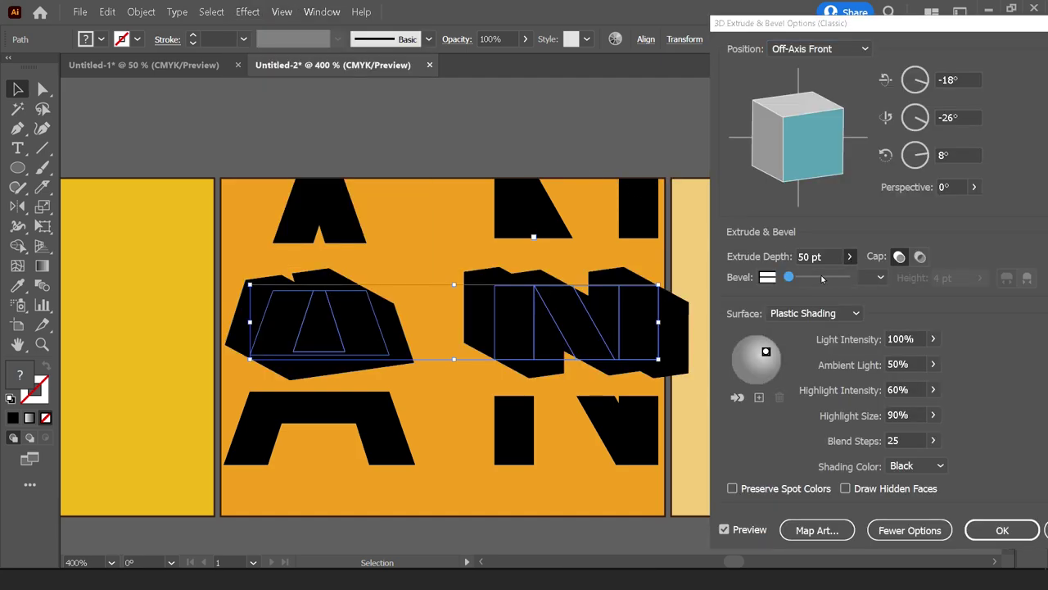
{"action": "left_click", "coordinate": [819, 49]}
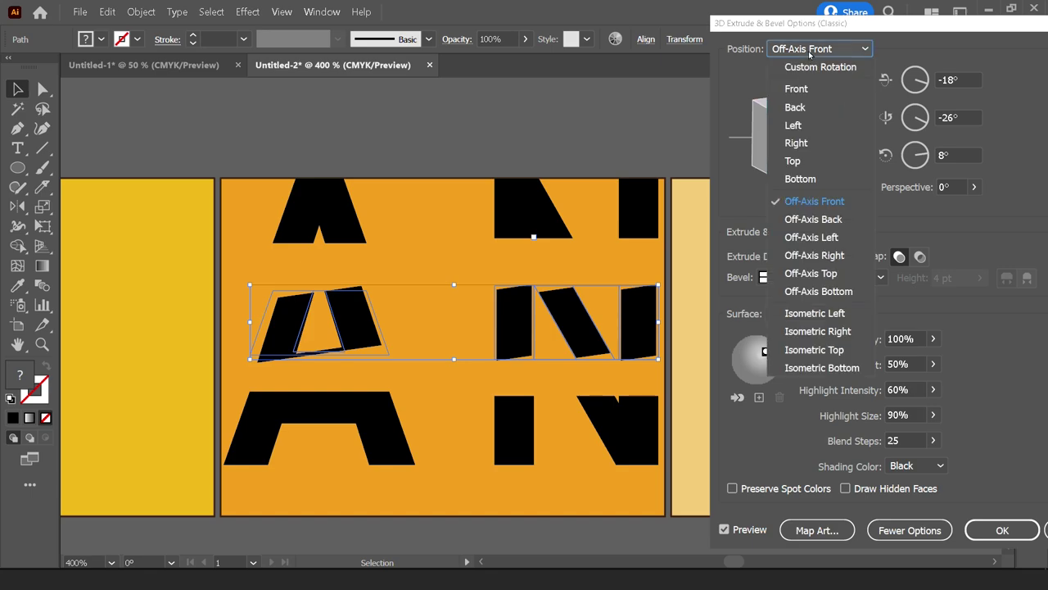
{"action": "left_click", "coordinate": [829, 318]}
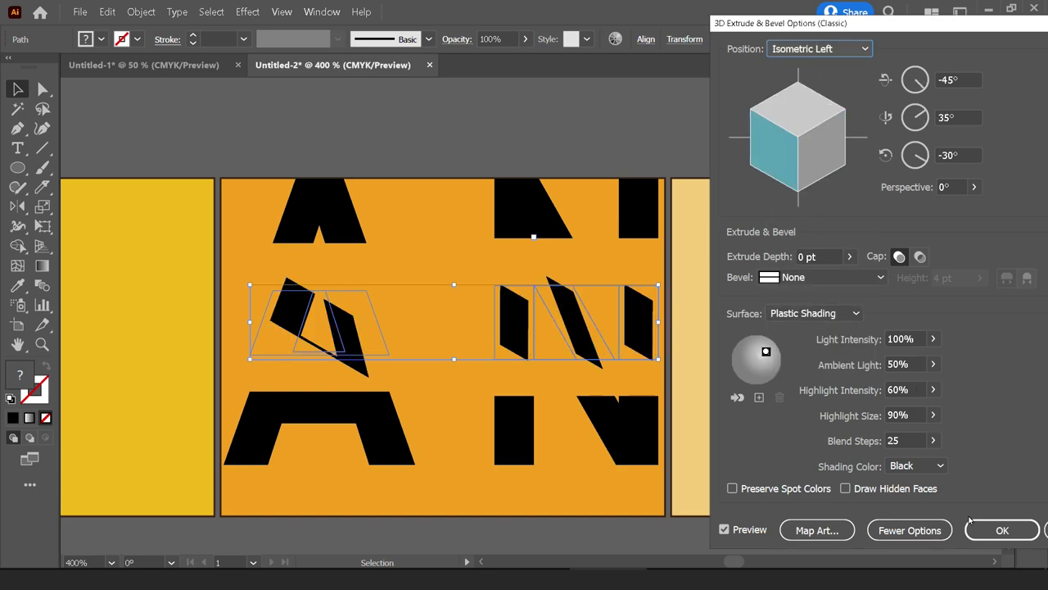
{"action": "left_click", "coordinate": [999, 530]}
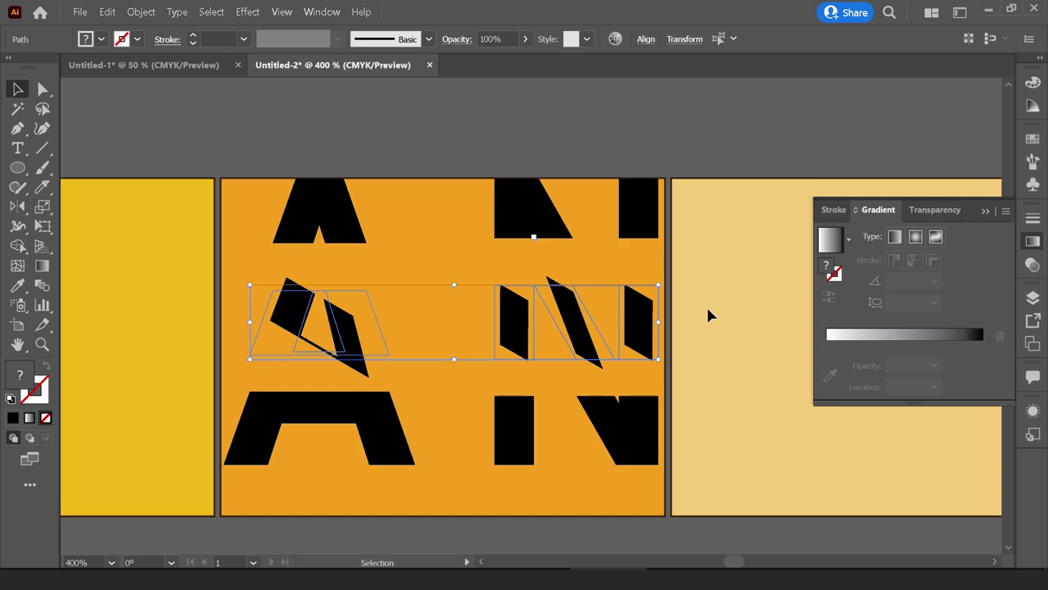
{"action": "left_click", "coordinate": [704, 300]}
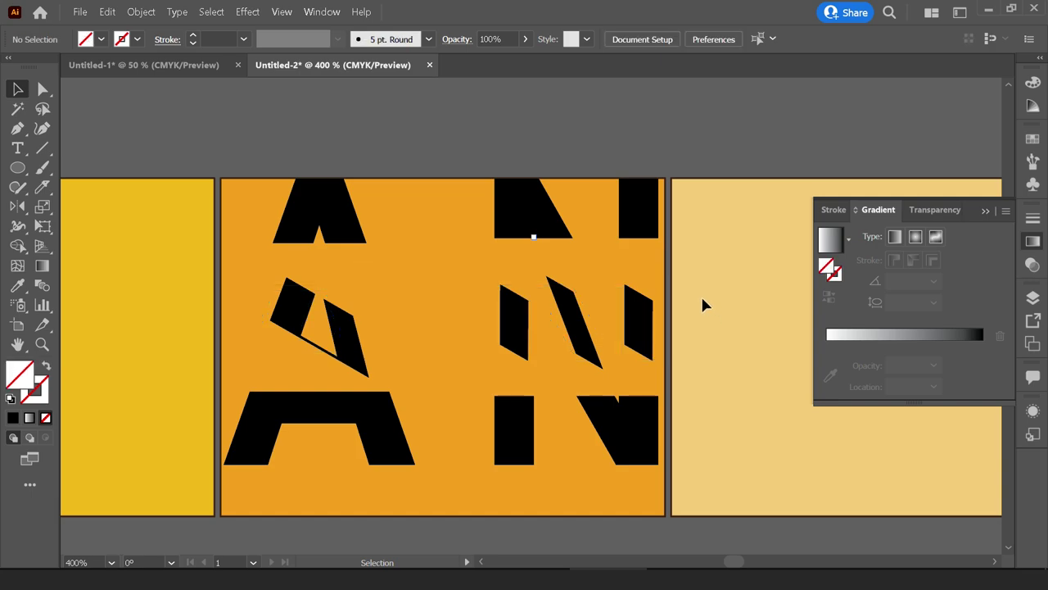
{"action": "left_click_drag", "start_coordinate": [706, 234], "coordinate": [267, 204]}
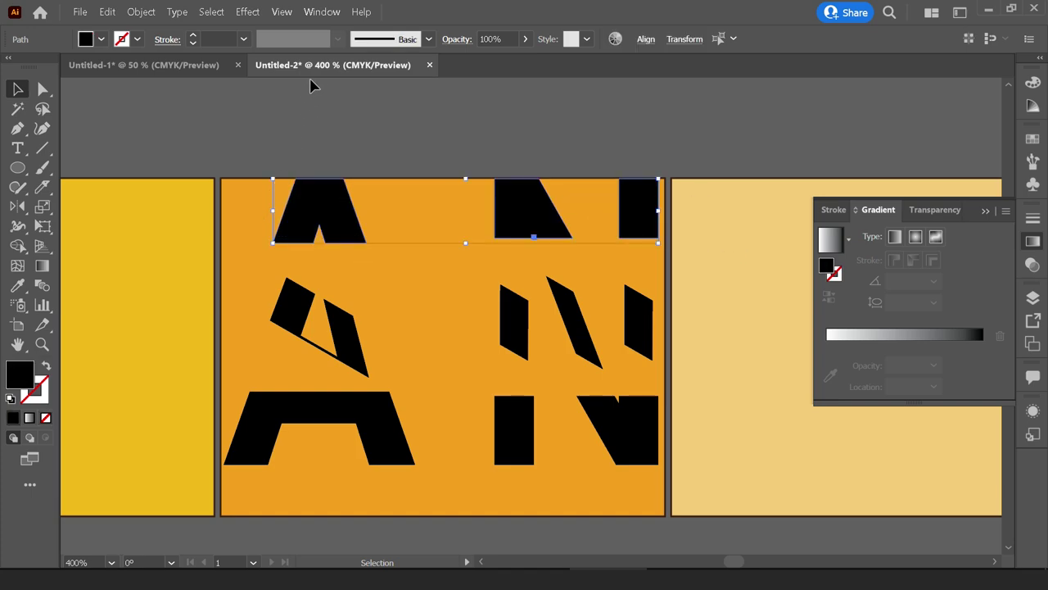
Give the top row a 3D Classic extrusion with 0 pt depth and Isometric Top position.
{"action": "left_click", "coordinate": [250, 13]}
{"action": "mouse_move", "coordinate": [281, 89]}
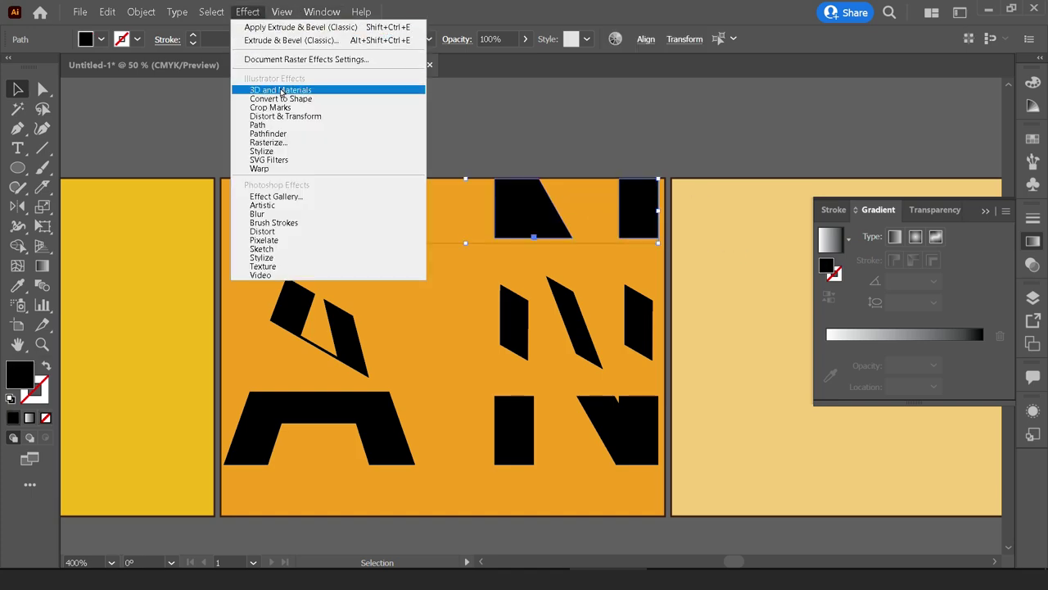
{"action": "mouse_move", "coordinate": [463, 152]}
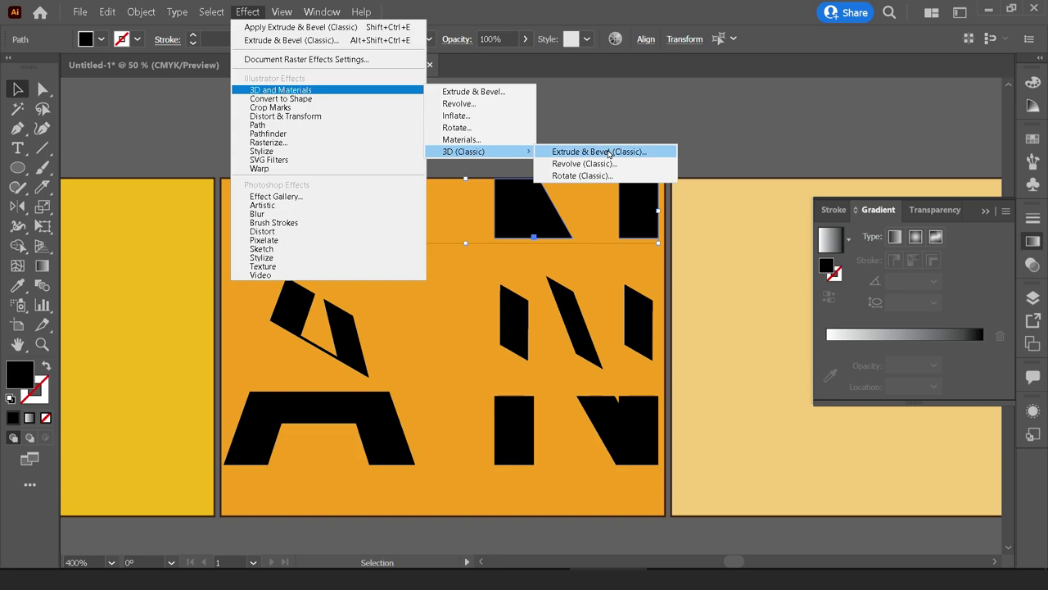
{"action": "left_click", "coordinate": [610, 153]}
{"action": "left_click", "coordinate": [852, 260]}
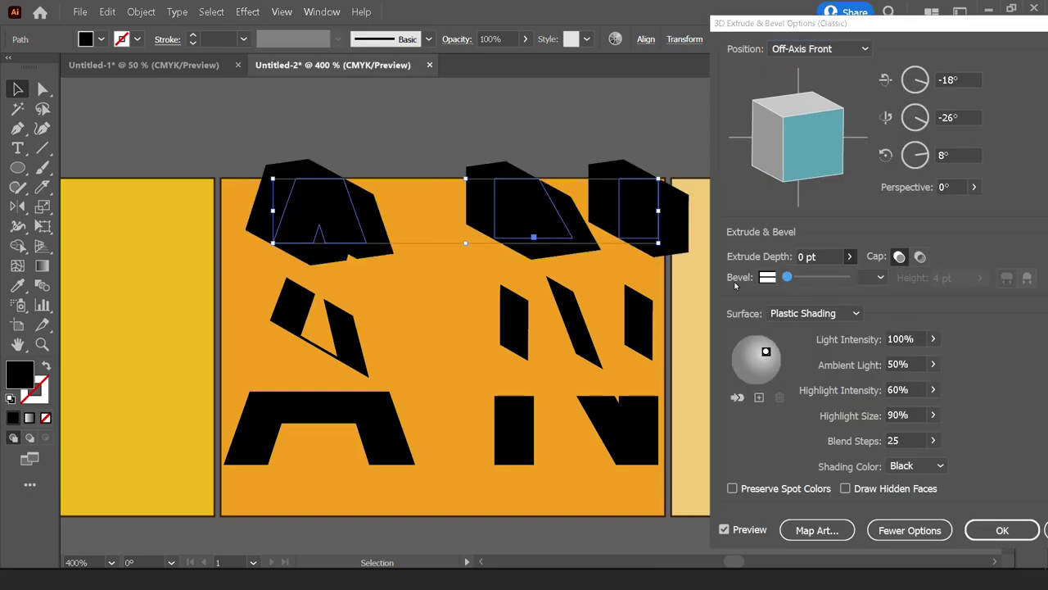
{"action": "left_click", "coordinate": [819, 49]}
{"action": "left_click", "coordinate": [850, 352]}
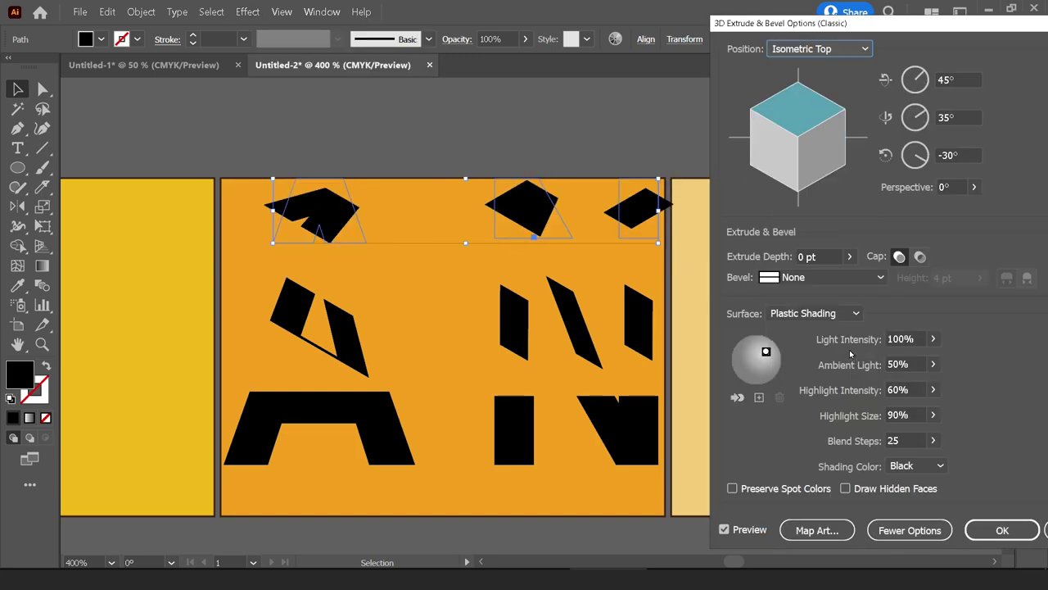
{"action": "left_click", "coordinate": [1002, 530]}
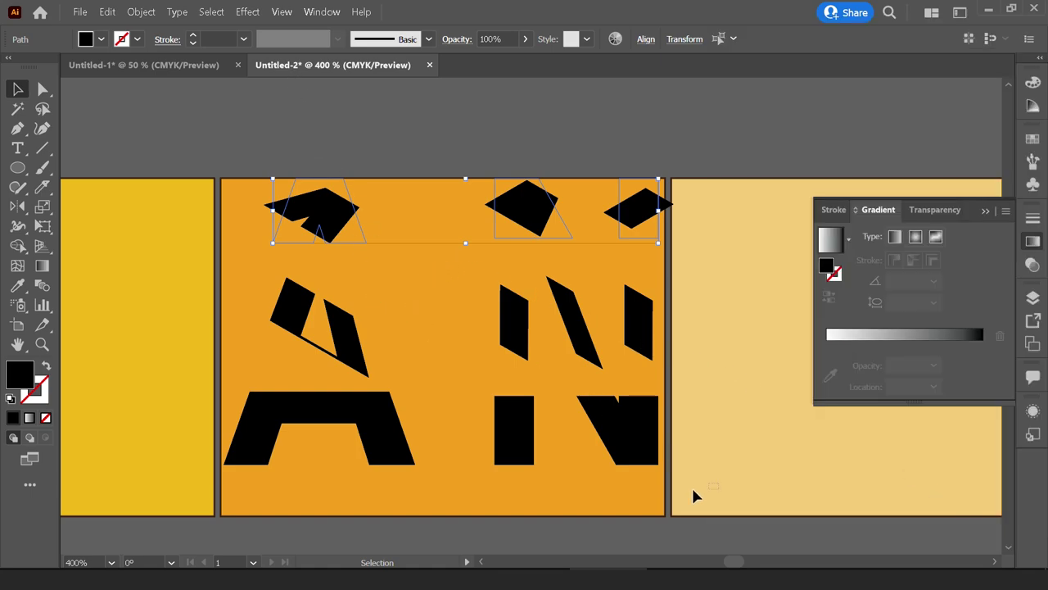
Apply the same 0 pt Isometric Top extrusion to the bottom row of A, I, N pieces.
{"action": "left_click_drag", "start_coordinate": [693, 493], "coordinate": [314, 385]}
{"action": "left_click", "coordinate": [247, 11]}
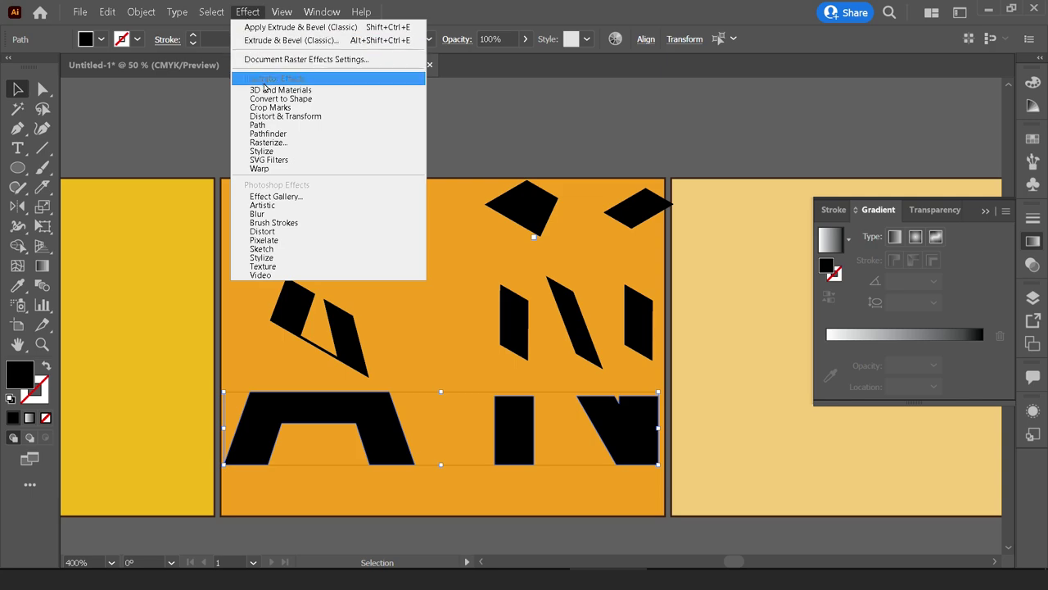
{"action": "mouse_move", "coordinate": [464, 151]}
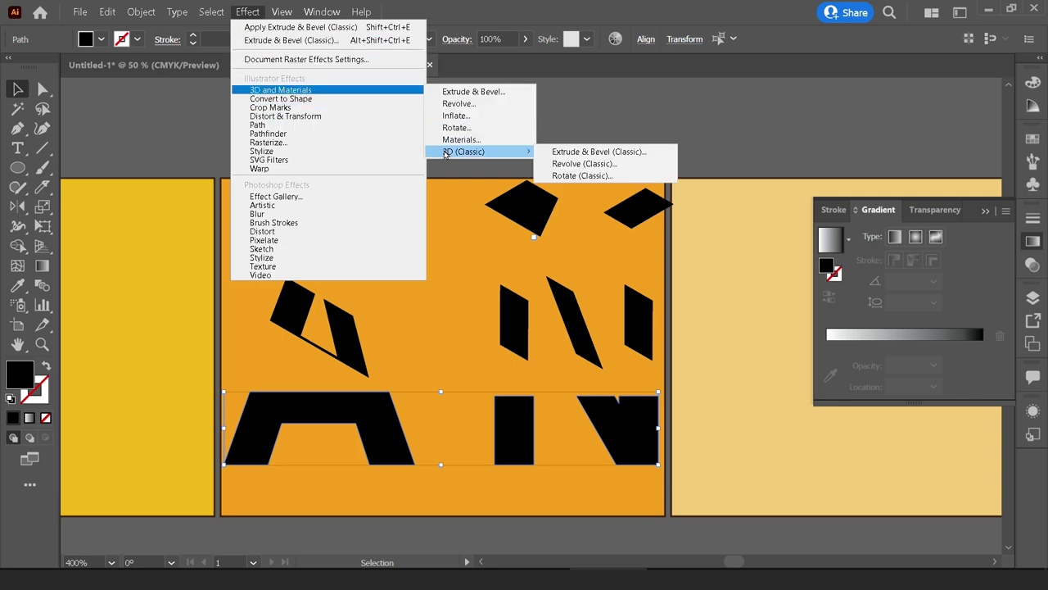
{"action": "left_click", "coordinate": [587, 153]}
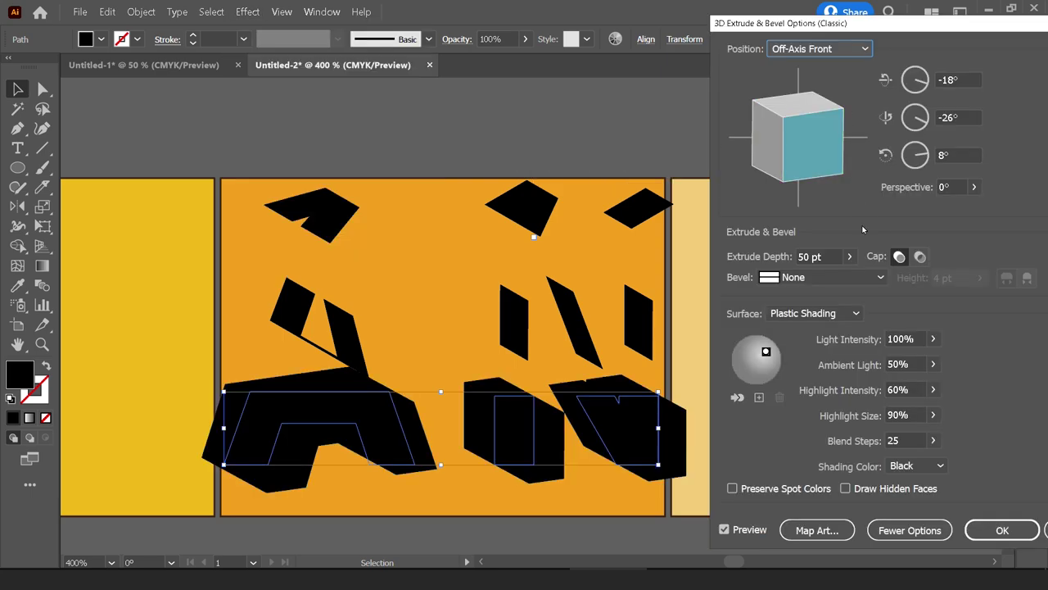
{"action": "left_click", "coordinate": [855, 258]}
{"action": "left_click", "coordinate": [819, 48]}
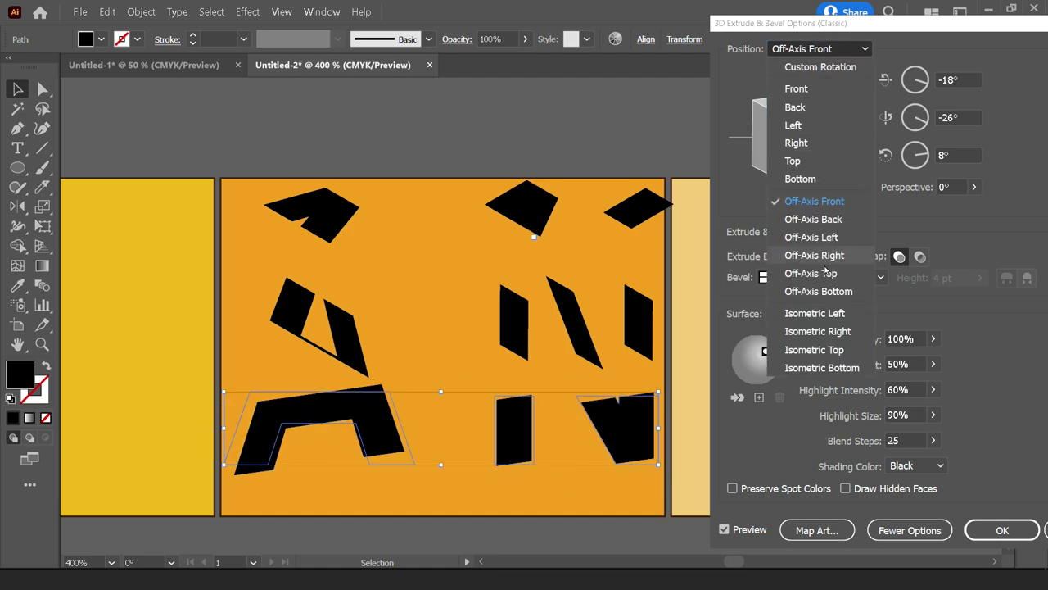
{"action": "left_click", "coordinate": [827, 351]}
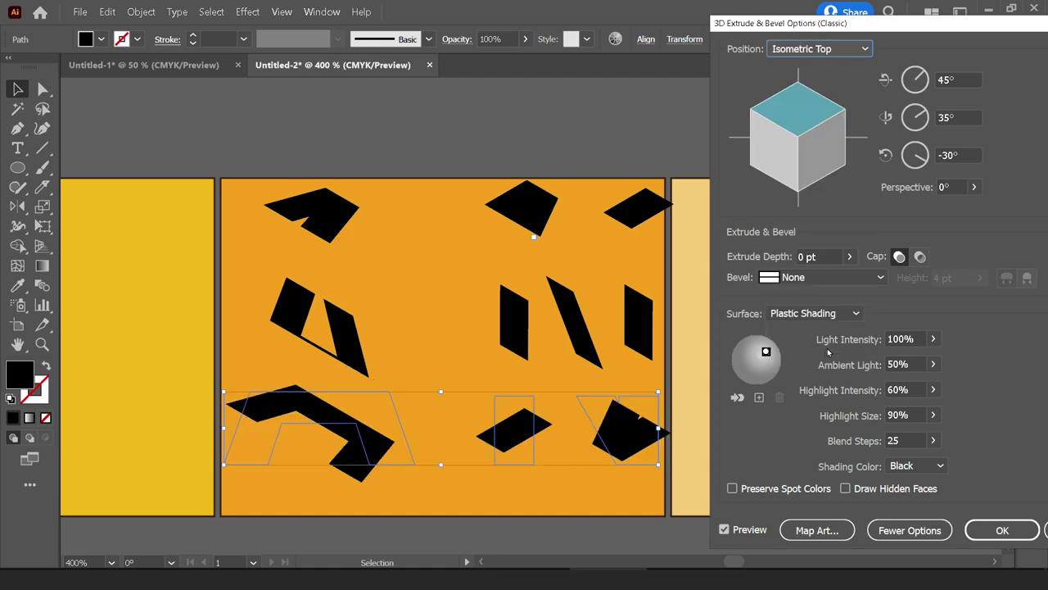
{"action": "left_click", "coordinate": [1003, 530]}
{"action": "left_click", "coordinate": [686, 363]}
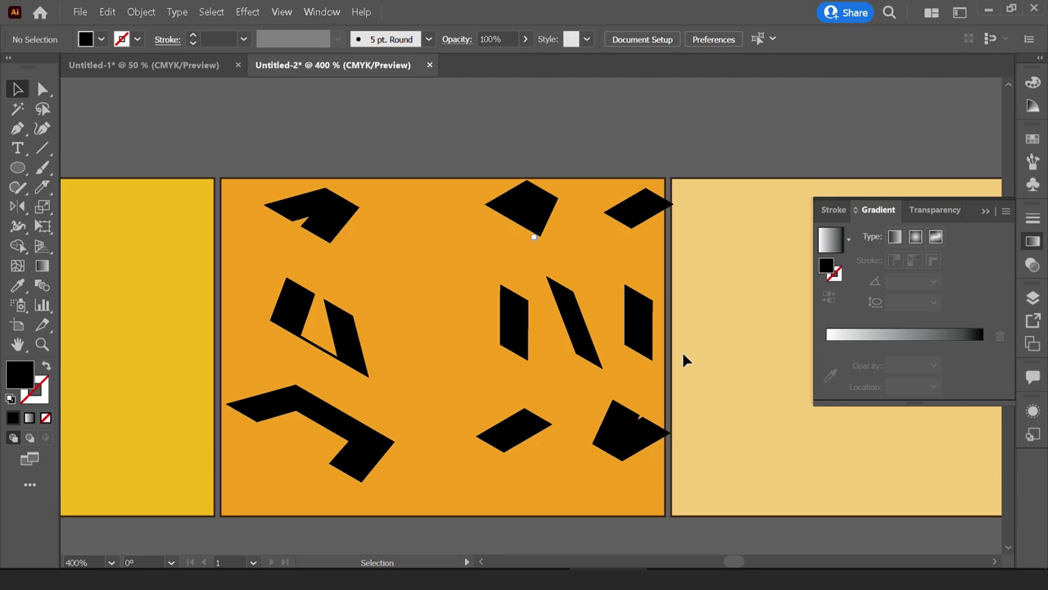
Drag the A's top piece and chevron base together so their edges line up.
{"action": "scroll", "coordinate": [316, 243], "scroll_direction": "up", "scroll_amount": 1}
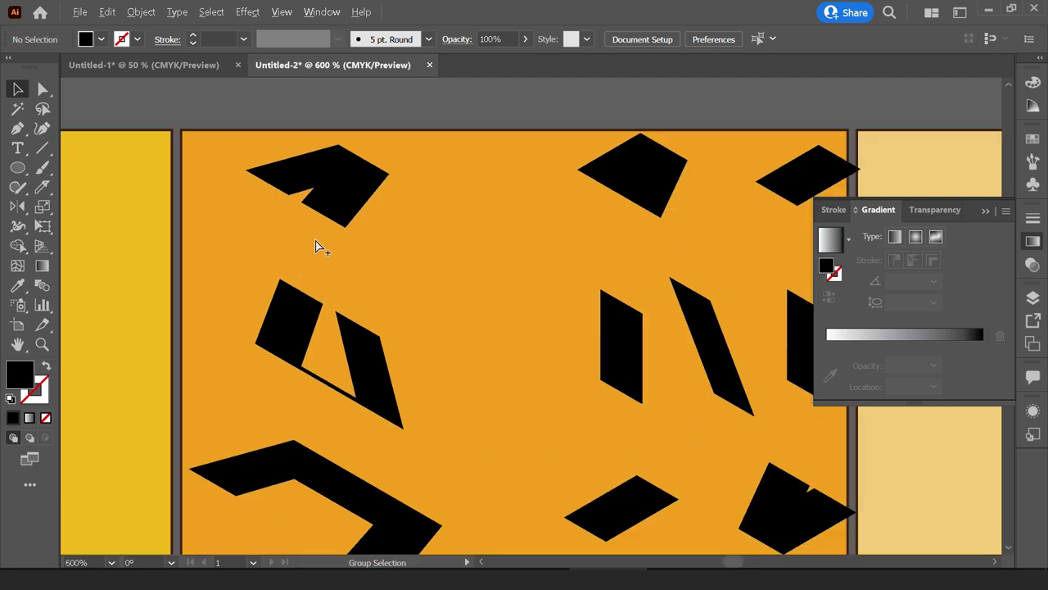
{"action": "left_click_drag", "start_coordinate": [344, 196], "coordinate": [375, 306]}
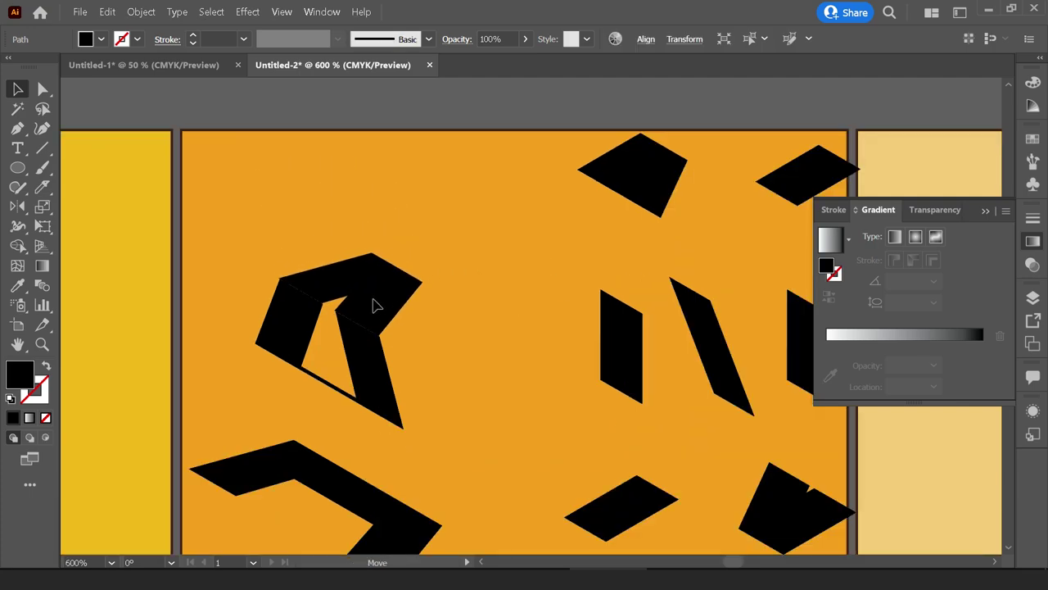
{"action": "scroll", "coordinate": [375, 305], "scroll_direction": "down", "scroll_amount": 3}
{"action": "left_click_drag", "start_coordinate": [450, 400], "coordinate": [420, 310]}
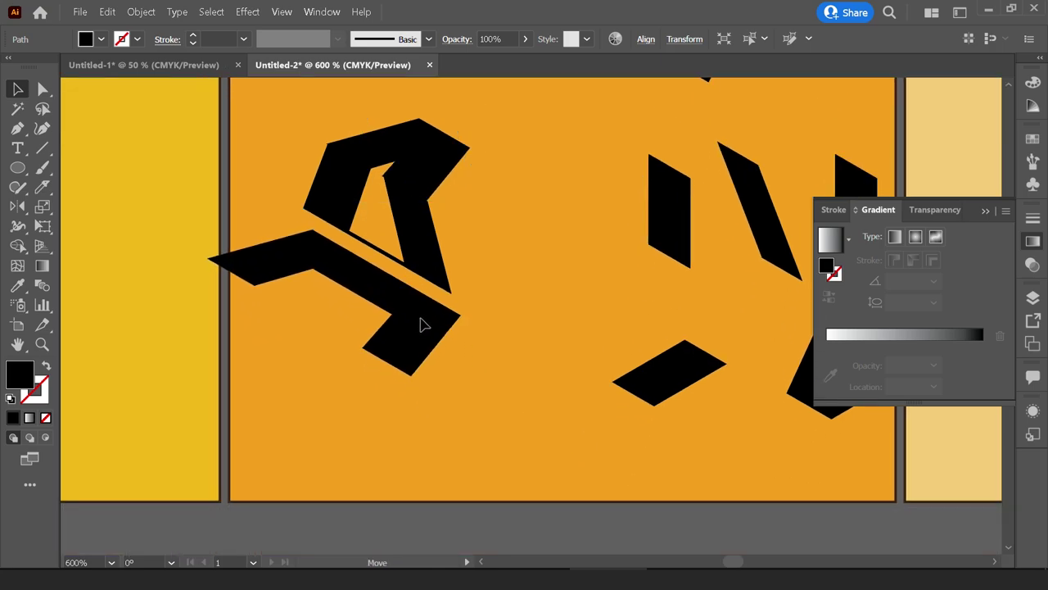
{"action": "scroll", "coordinate": [417, 304], "scroll_direction": "up", "scroll_amount": 5}
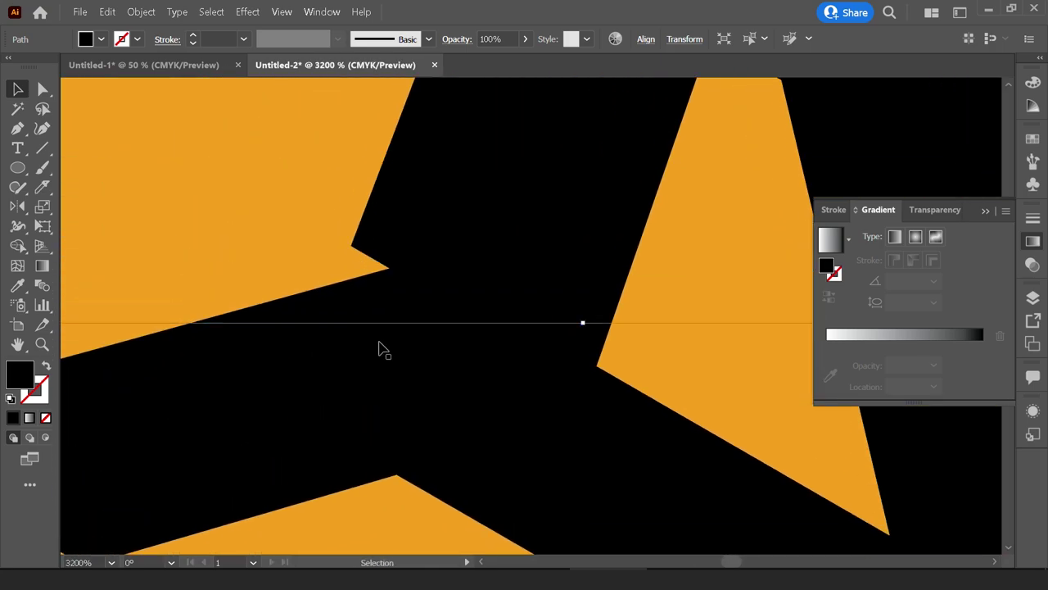
{"action": "left_click_drag", "start_coordinate": [366, 334], "coordinate": [366, 336]}
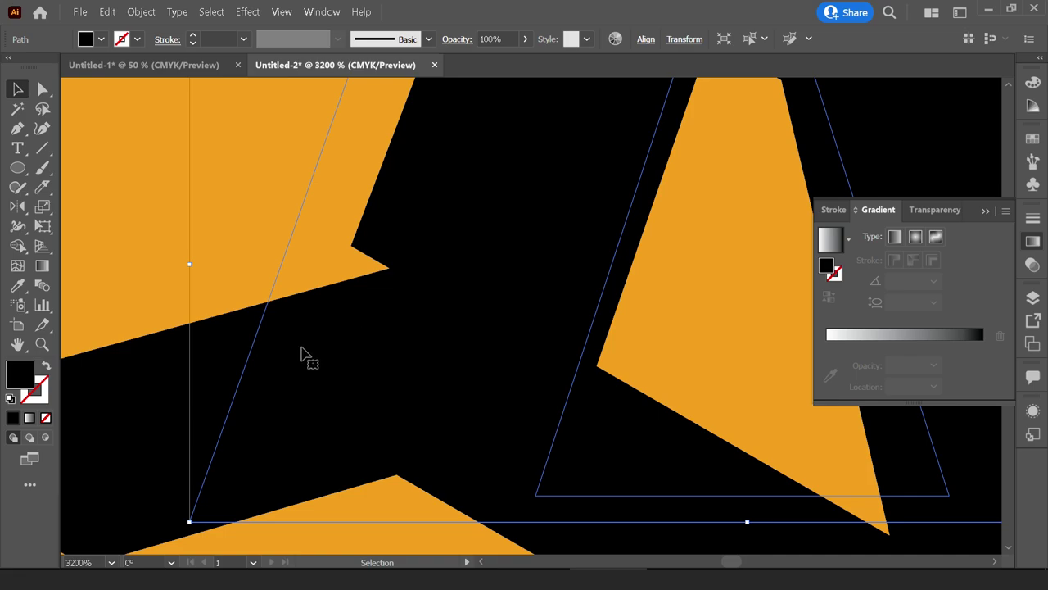
{"action": "left_click_drag", "start_coordinate": [183, 374], "coordinate": [142, 352]}
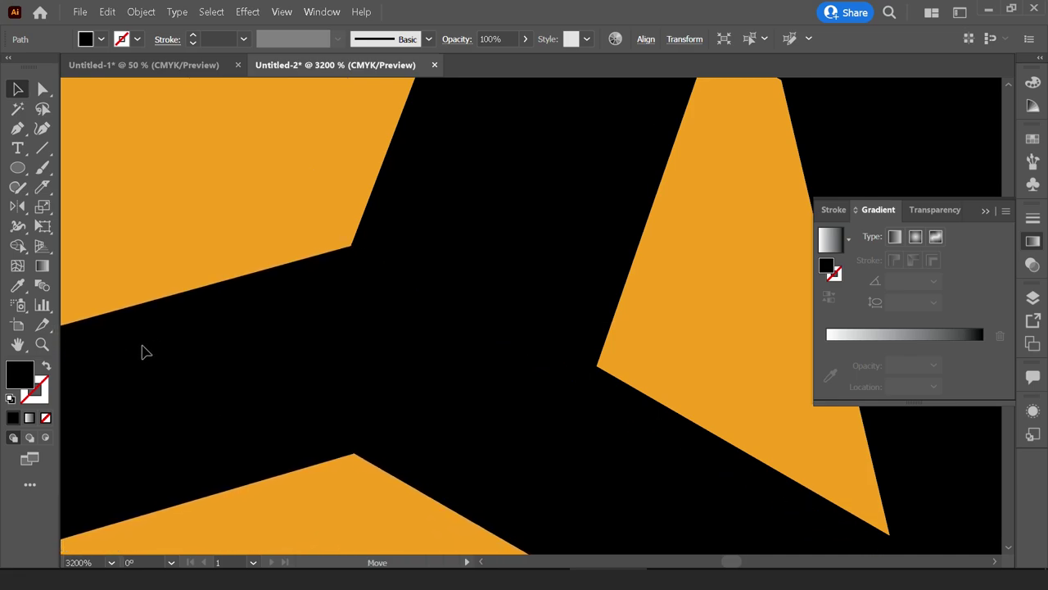
{"action": "left_click_drag", "start_coordinate": [141, 352], "coordinate": [142, 352]}
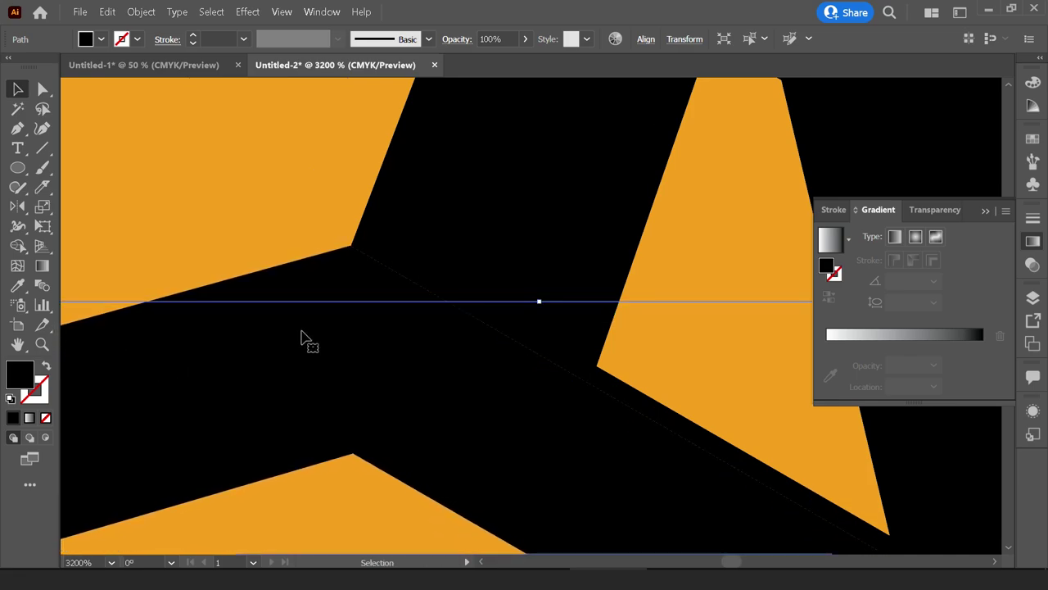
Nudge the A's base piece until only a hairline seam remains.
{"action": "scroll", "coordinate": [416, 336], "scroll_direction": "down", "scroll_amount": 3}
{"action": "key", "text": "Down"}
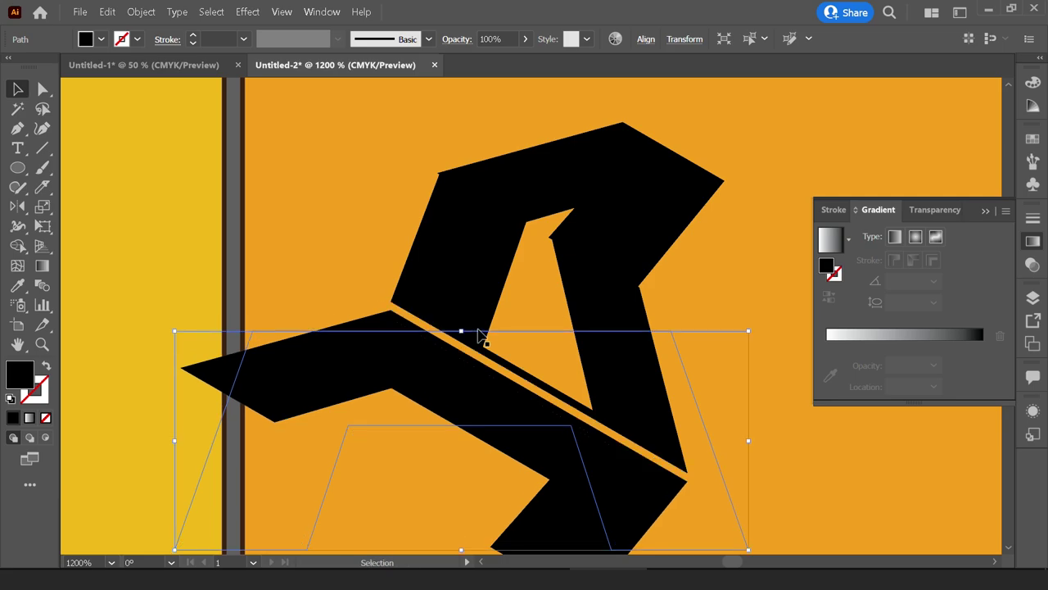
{"action": "scroll", "coordinate": [426, 327], "scroll_direction": "up", "scroll_amount": 2}
{"action": "scroll", "coordinate": [368, 332], "scroll_direction": "up", "scroll_amount": 1}
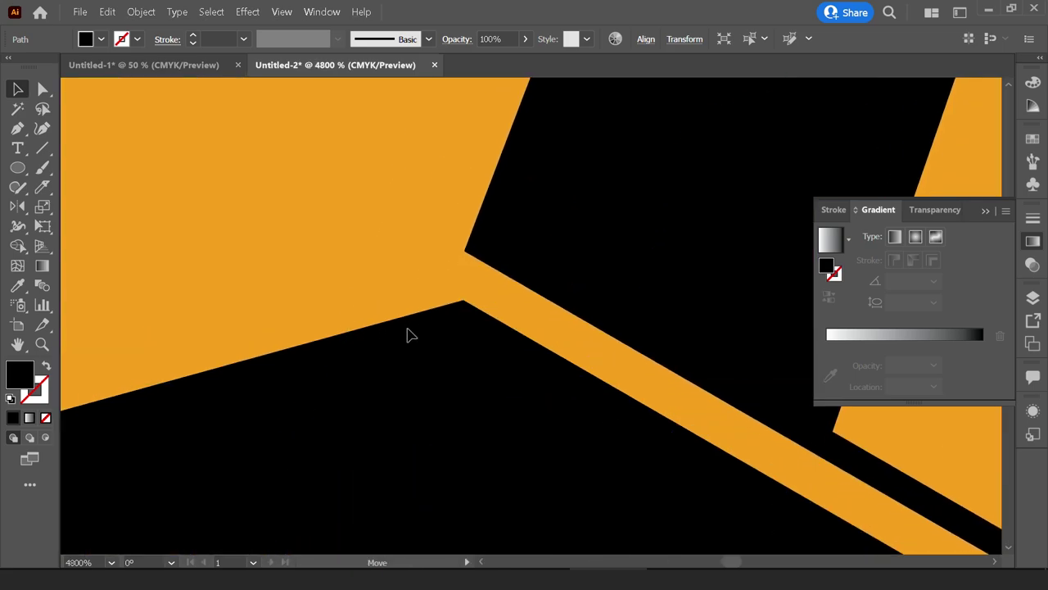
{"action": "left_click_drag", "start_coordinate": [296, 393], "coordinate": [290, 358]}
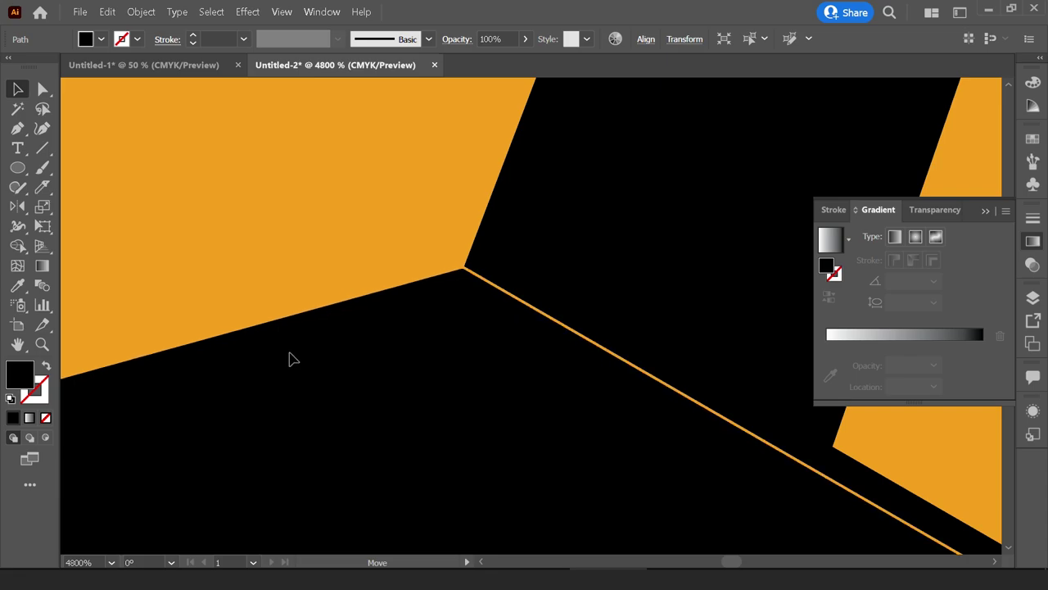
{"action": "scroll", "coordinate": [389, 321], "scroll_direction": "down", "scroll_amount": 5}
{"action": "scroll", "coordinate": [491, 234], "scroll_direction": "up", "scroll_amount": 3}
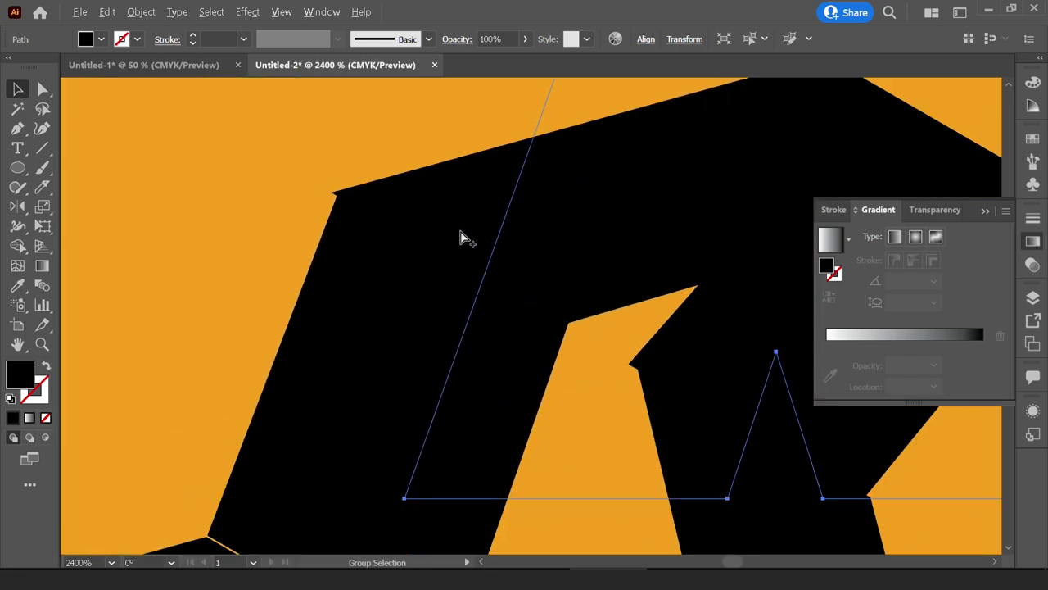
{"action": "scroll", "coordinate": [455, 219], "scroll_direction": "up", "scroll_amount": 2}
{"action": "scroll", "coordinate": [449, 213], "scroll_direction": "down", "scroll_amount": 2}
{"action": "scroll", "coordinate": [491, 205], "scroll_direction": "down", "scroll_amount": 1}
{"action": "scroll", "coordinate": [484, 203], "scroll_direction": "down", "scroll_amount": 1}
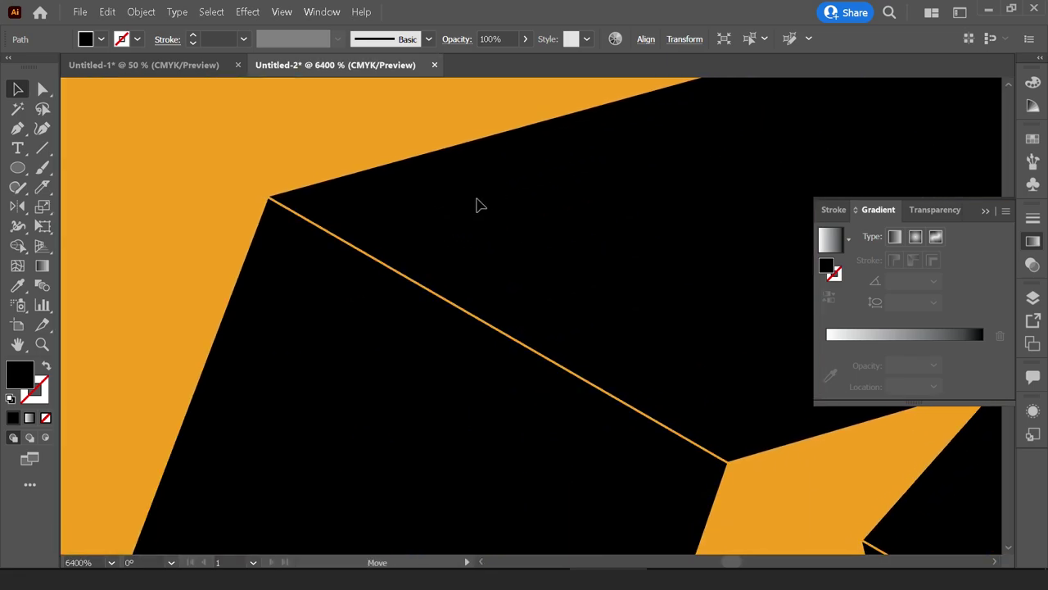
{"action": "scroll", "coordinate": [478, 204], "scroll_direction": "down", "scroll_amount": 3}
{"action": "left_click", "coordinate": [465, 352]}
{"action": "left_click", "coordinate": [456, 303]}
Raise the A's top piece into alignment and fill the A's faces with brown.
{"action": "left_click_drag", "start_coordinate": [443, 248], "coordinate": [446, 209]}
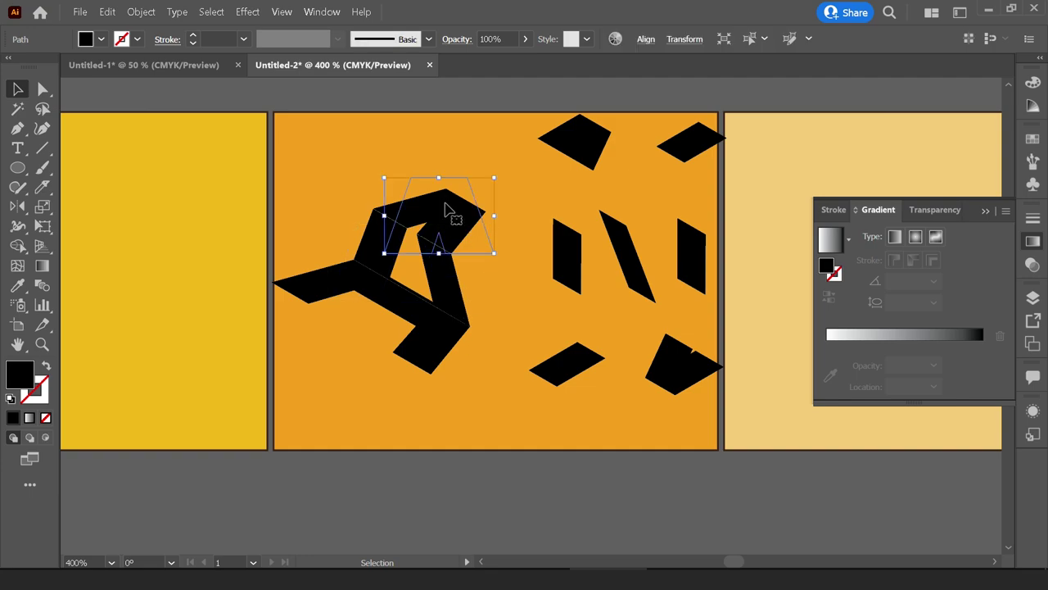
{"action": "left_click", "coordinate": [421, 334], "text": "shift"}
{"action": "left_click", "coordinate": [101, 42]}
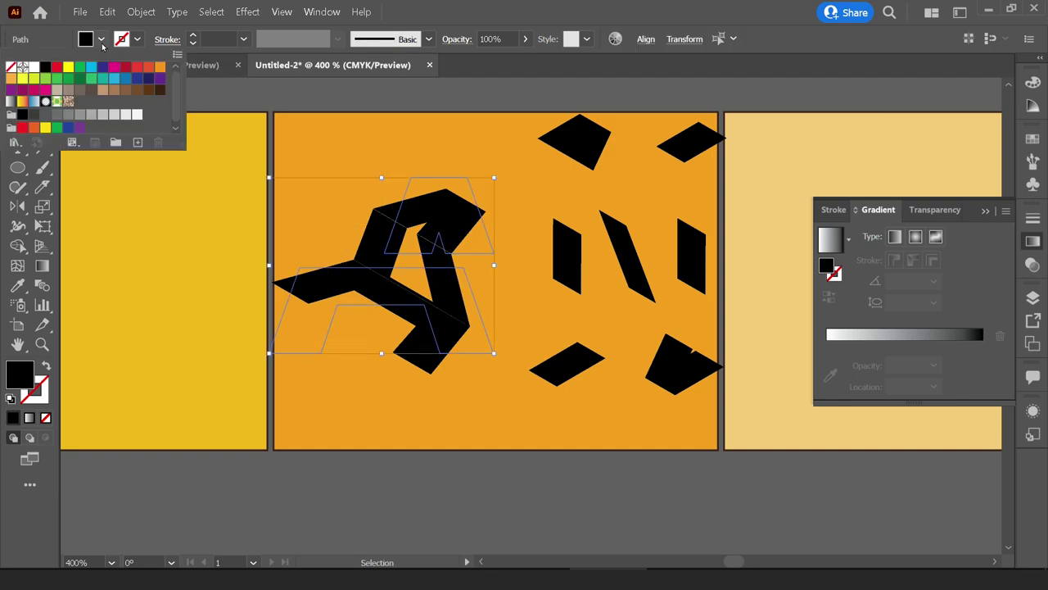
{"action": "left_click", "coordinate": [31, 116]}
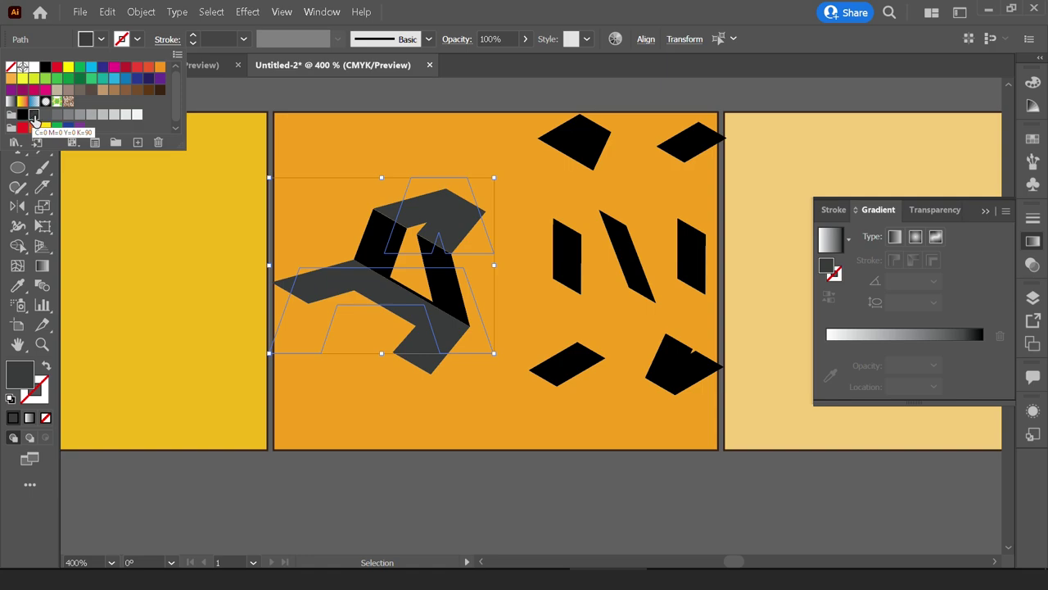
{"action": "left_click", "coordinate": [68, 67]}
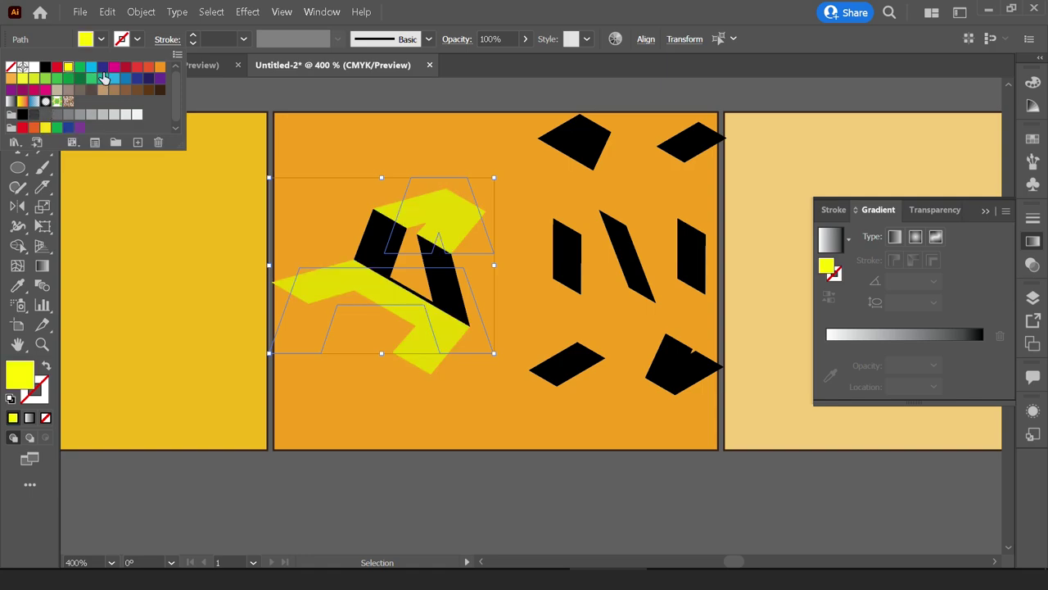
{"action": "left_click", "coordinate": [150, 90]}
Remove the leftover black pieces, then recentre and enlarge the brown A.
{"action": "left_click", "coordinate": [336, 115]}
{"action": "key", "text": "ctrl+minus"}
{"action": "key", "text": "ctrl+minus"}
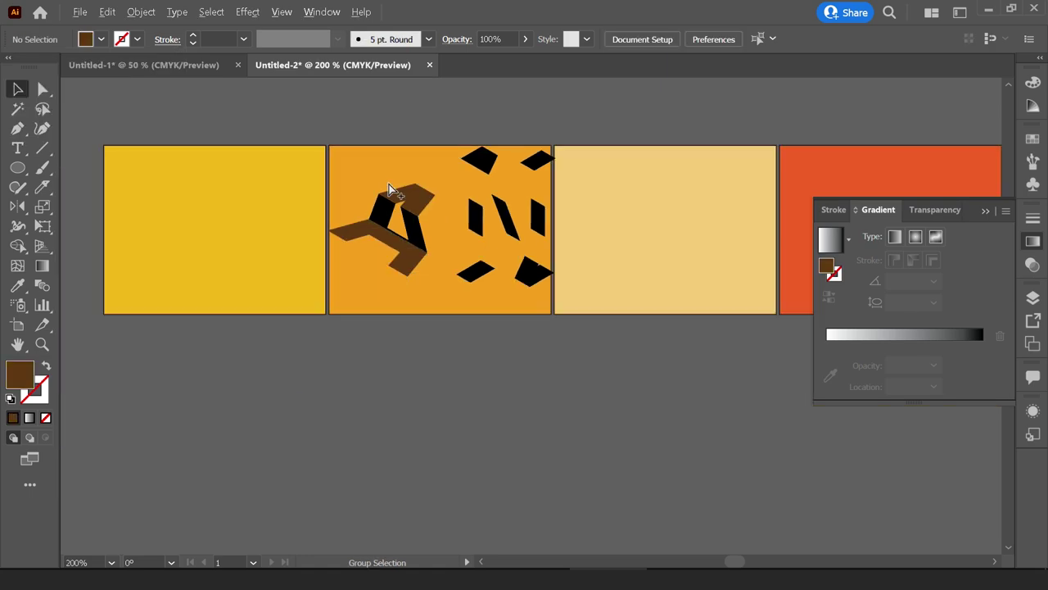
{"action": "key", "text": "ctrl+plus"}
{"action": "key", "text": "ctrl+z"}
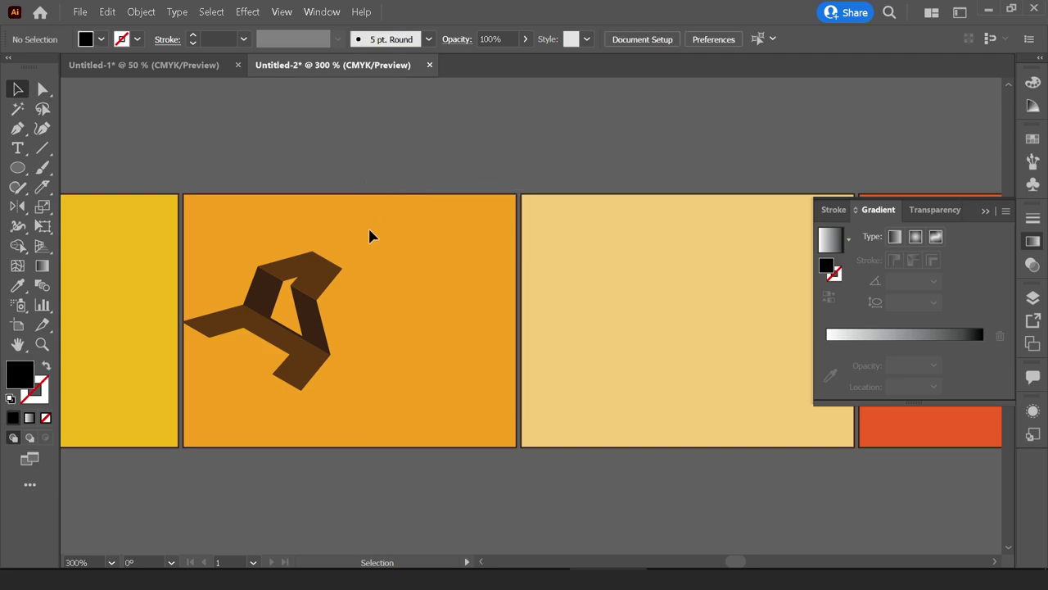
{"action": "left_click_drag", "start_coordinate": [286, 379], "coordinate": [358, 363]}
{"action": "mouse_move", "coordinate": [393, 309]}
{"action": "left_mouse_down"}
{"action": "mouse_move", "coordinate": [496, 304]}
{"action": "mouse_move", "coordinate": [416, 316]}
{"action": "left_mouse_up"}
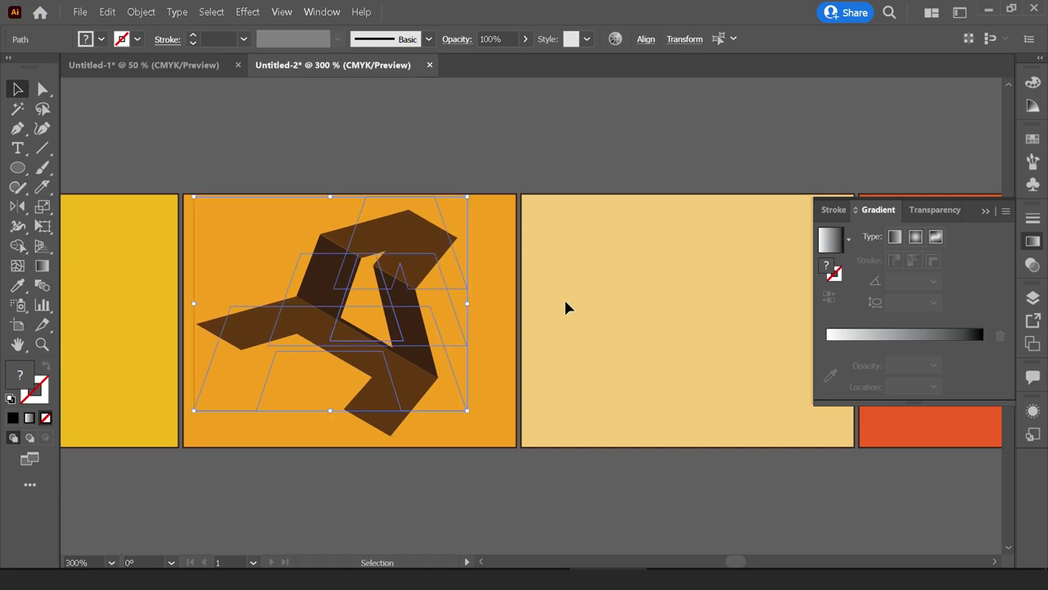
Place and resize the brown A in the empty poster tile, then switch to Untitled-2.
{"action": "key", "text": "ctrl+shift+a"}
{"action": "scroll", "coordinate": [368, 334], "scroll_direction": "down", "scroll_amount": 3}
{"action": "scroll", "coordinate": [543, 433], "scroll_direction": "down", "scroll_amount": 2}
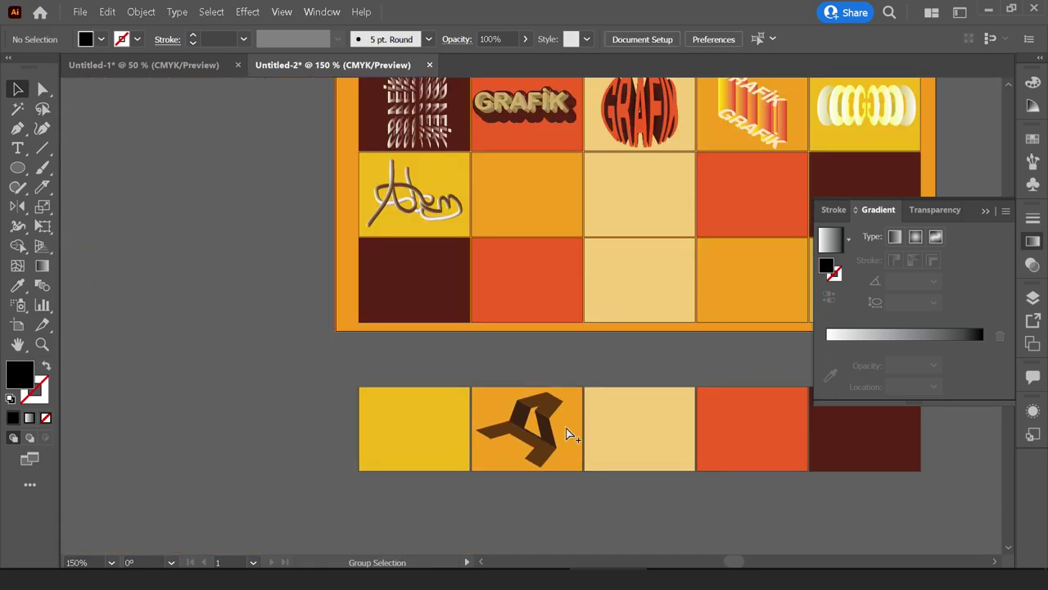
{"action": "scroll", "coordinate": [571, 435], "scroll_direction": "down", "scroll_amount": 3}
{"action": "left_click_drag", "start_coordinate": [541, 419], "coordinate": [541, 257]}
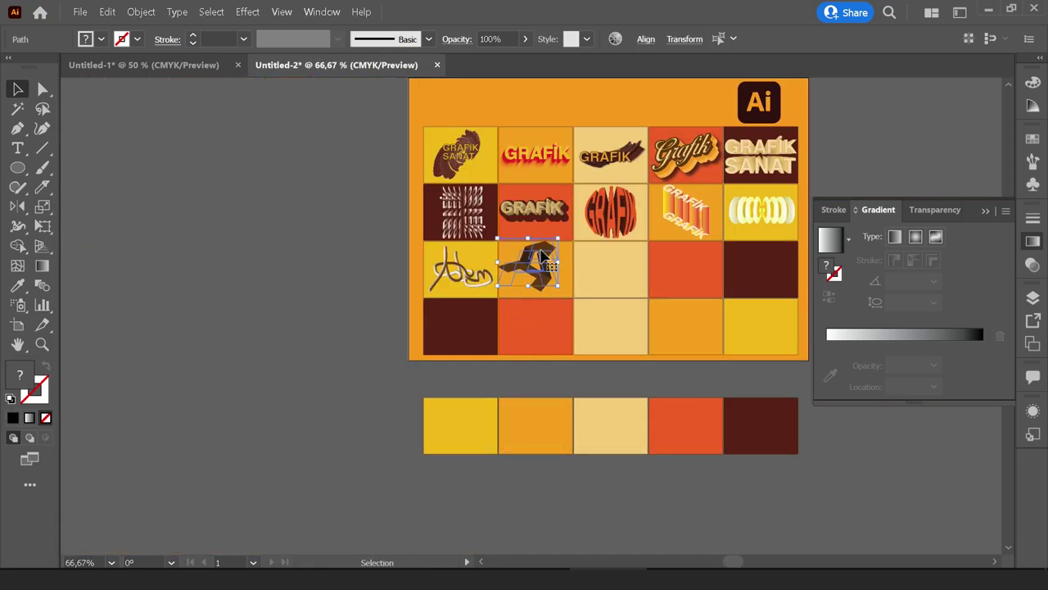
{"action": "scroll", "coordinate": [540, 256], "scroll_direction": "up", "scroll_amount": 3}
{"action": "scroll", "coordinate": [579, 297], "scroll_direction": "up", "scroll_amount": 1}
{"action": "left_click_drag", "start_coordinate": [596, 304], "coordinate": [552, 300]}
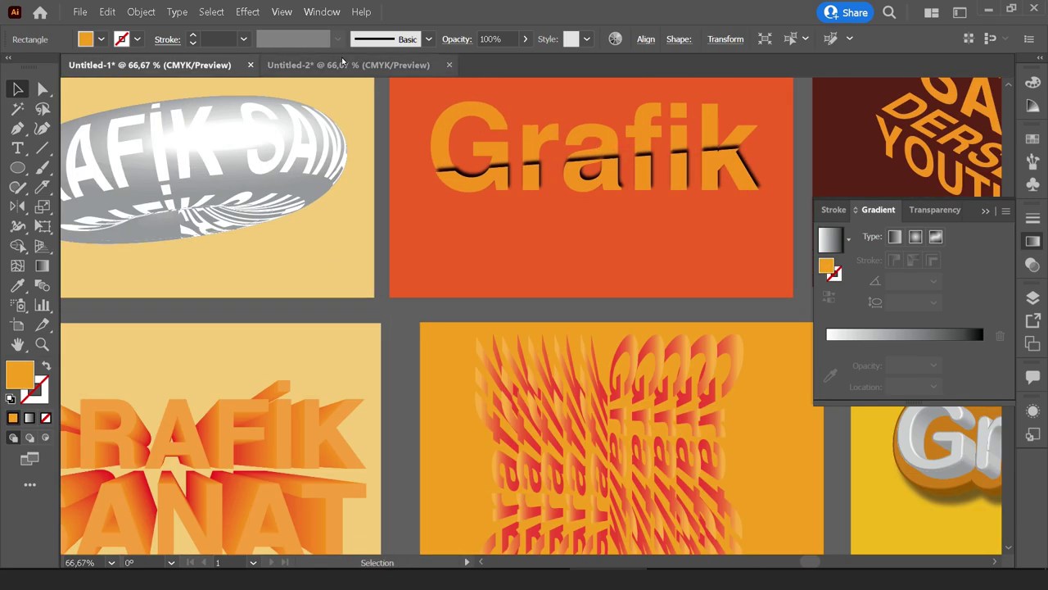
{"action": "left_click", "coordinate": [348, 65]}
{"action": "left_click", "coordinate": [102, 40]}
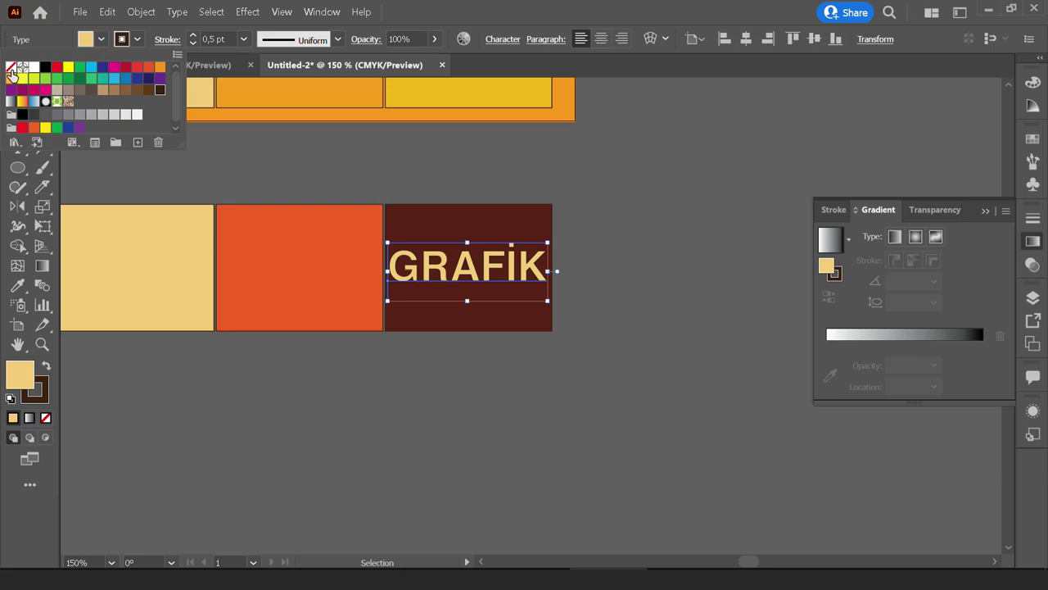
Remove the GRAFİK text's stroke and convert the lettering to outlines.
{"action": "left_click", "coordinate": [11, 72]}
{"action": "scroll", "coordinate": [434, 204], "scroll_direction": "up", "scroll_amount": 3}
{"action": "left_click_drag", "start_coordinate": [394, 195], "coordinate": [415, 194]}
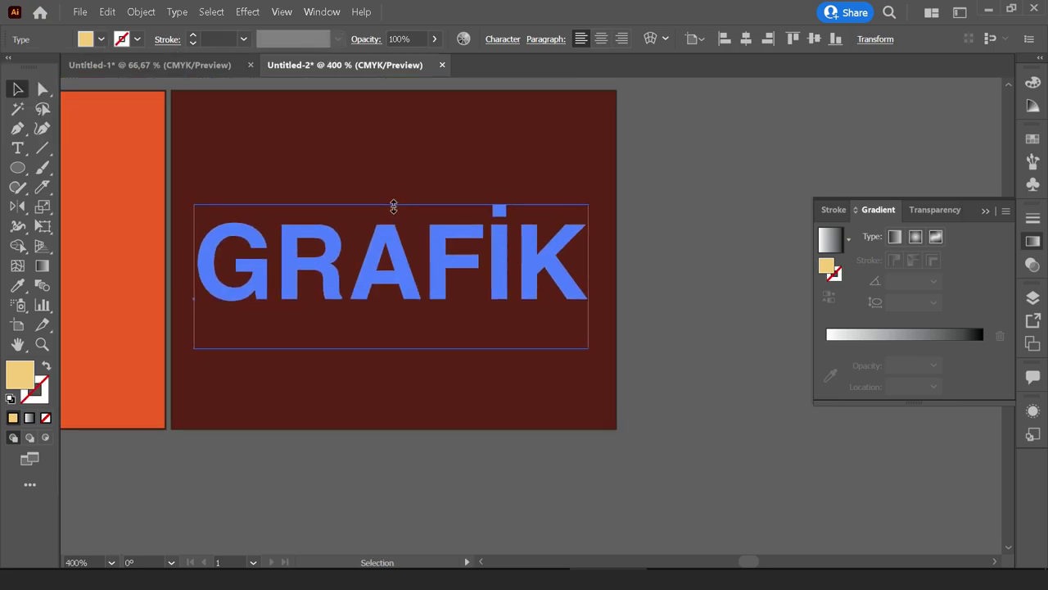
{"action": "right_click", "coordinate": [424, 243]}
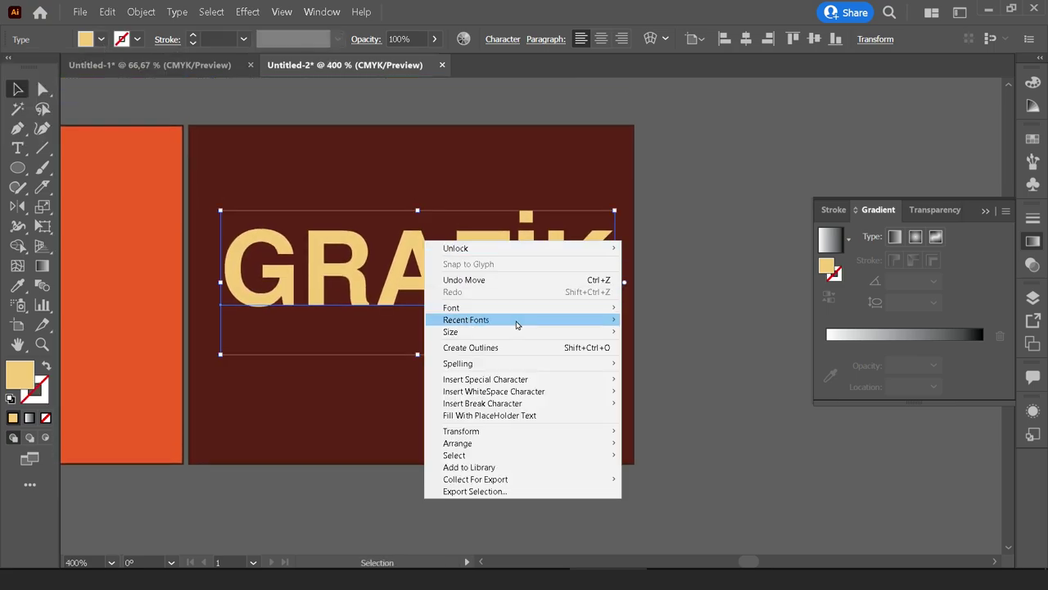
{"action": "left_click", "coordinate": [701, 325]}
{"action": "left_click", "coordinate": [701, 325]}
{"action": "left_click_drag", "start_coordinate": [500, 276], "coordinate": [495, 283]}
{"action": "left_click", "coordinate": [495, 270]}
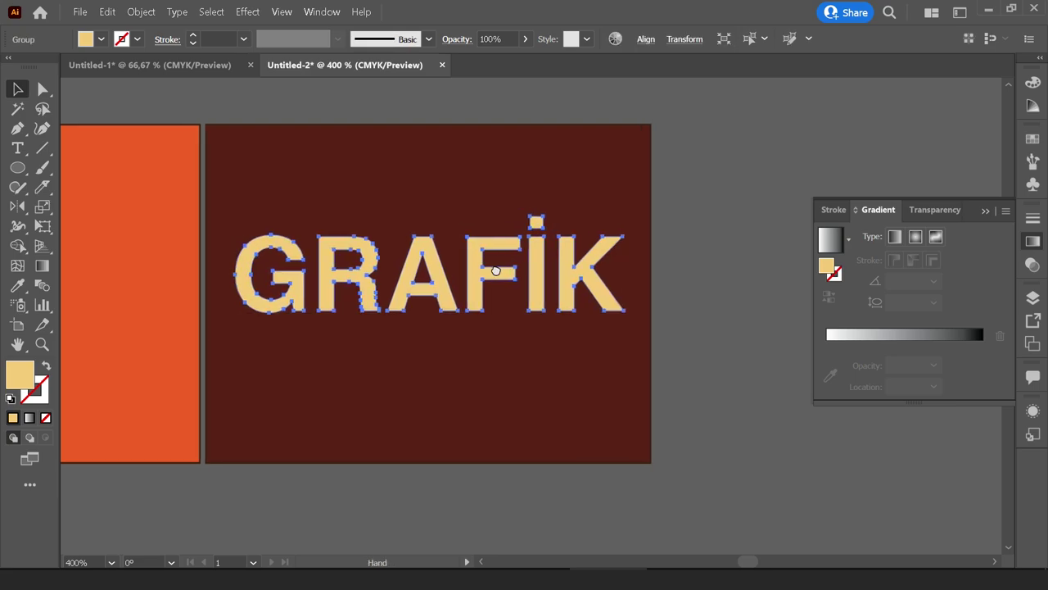
Draw a closed Pen polygon over the letters' lower half and select it with them.
{"action": "key", "text": "p"}
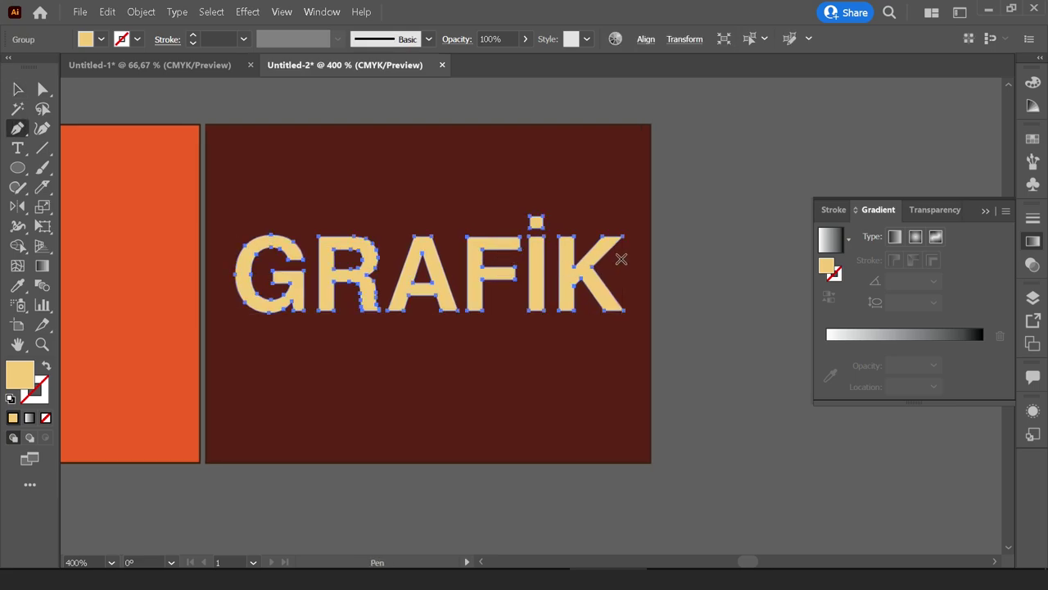
{"action": "left_click", "coordinate": [622, 259]}
{"action": "left_click", "coordinate": [223, 286]}
{"action": "left_click", "coordinate": [231, 339]}
{"action": "left_click", "coordinate": [370, 382]}
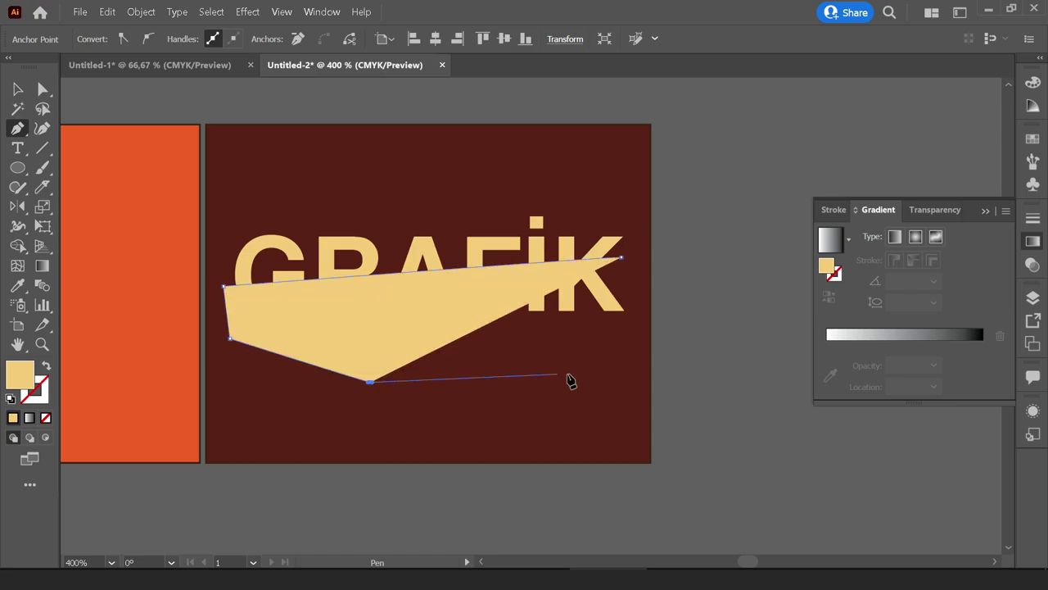
{"action": "left_click", "coordinate": [577, 374]}
{"action": "left_click", "coordinate": [695, 350]}
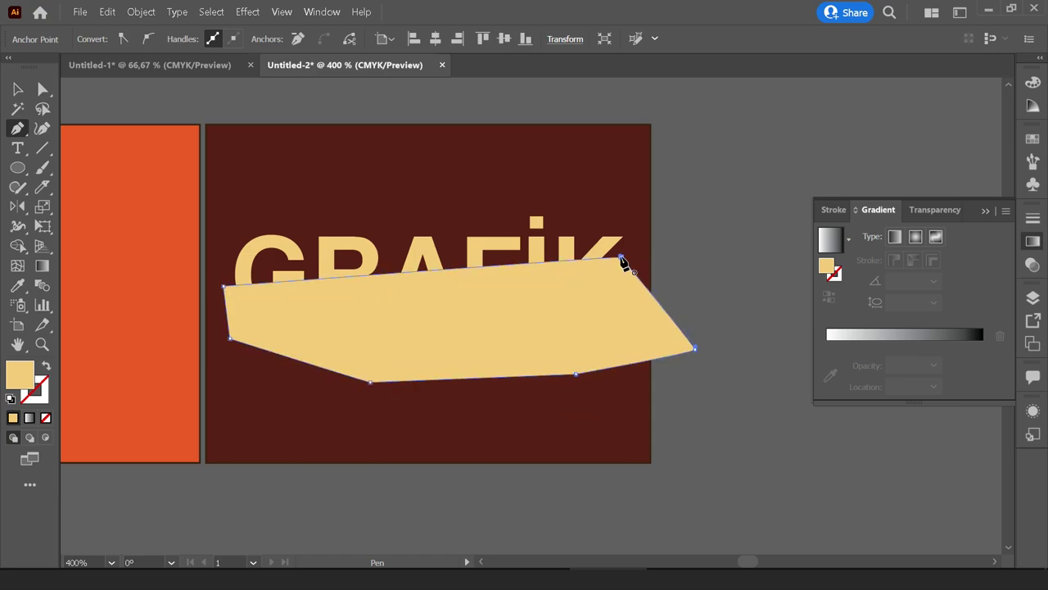
{"action": "left_click", "coordinate": [622, 259]}
{"action": "key", "text": "v"}
{"action": "left_click", "coordinate": [348, 274], "text": "shift"}
{"action": "left_click", "coordinate": [321, 12]}
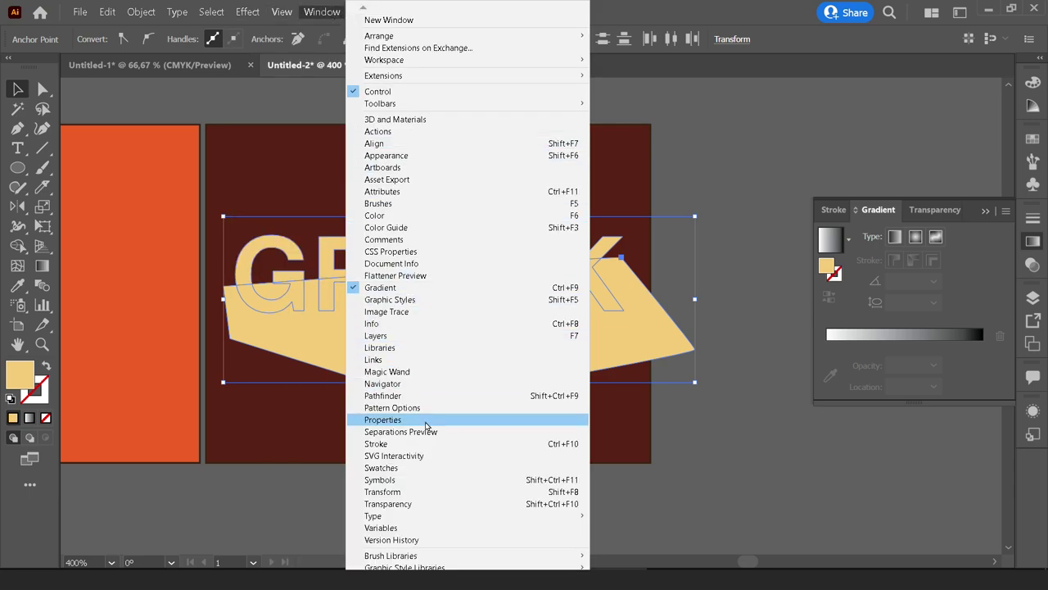
Divide the GRAFİK letters along the slanted shape, ungroup them, and delete the leftover cutting polygon.
{"action": "left_click", "coordinate": [494, 397]}
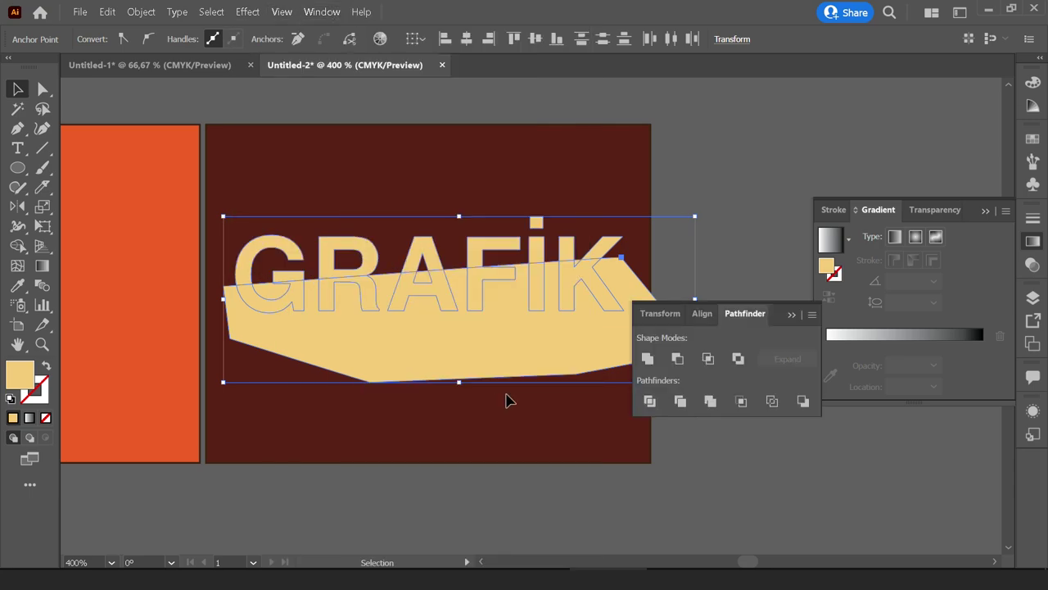
{"action": "left_click", "coordinate": [650, 401]}
{"action": "left_click", "coordinate": [792, 316]}
{"action": "left_click", "coordinate": [773, 293]}
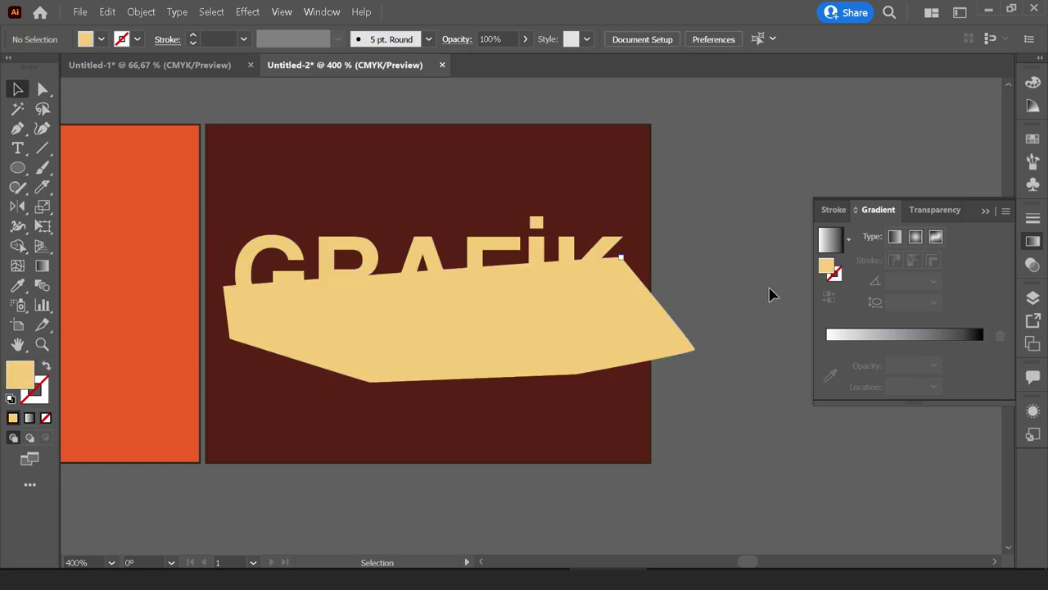
{"action": "right_click", "coordinate": [644, 338]}
{"action": "left_click", "coordinate": [664, 447]}
{"action": "left_click", "coordinate": [751, 394]}
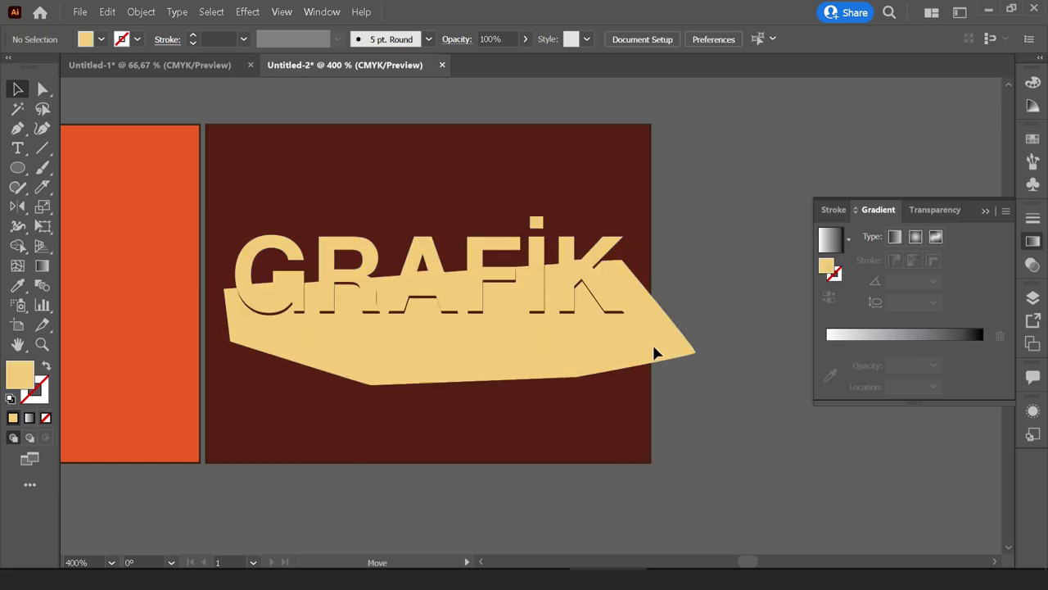
{"action": "left_click", "coordinate": [655, 350]}
{"action": "key", "text": "Delete"}
Select the lower K, I, F, A and G pieces and nudge them down to open a gap.
{"action": "mouse_move", "coordinate": [590, 309]}
{"action": "left_mouse_down"}
{"action": "mouse_move", "coordinate": [618, 336]}
{"action": "mouse_move", "coordinate": [610, 306]}
{"action": "left_mouse_up"}
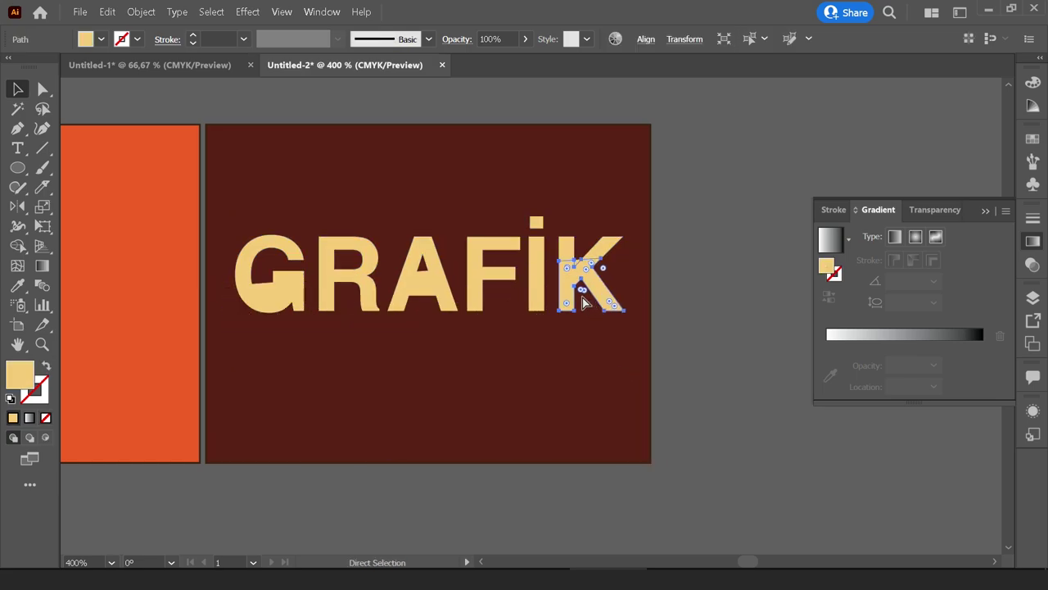
{"action": "left_click", "coordinate": [539, 295], "text": "shift"}
{"action": "left_click", "coordinate": [492, 296], "text": "shift"}
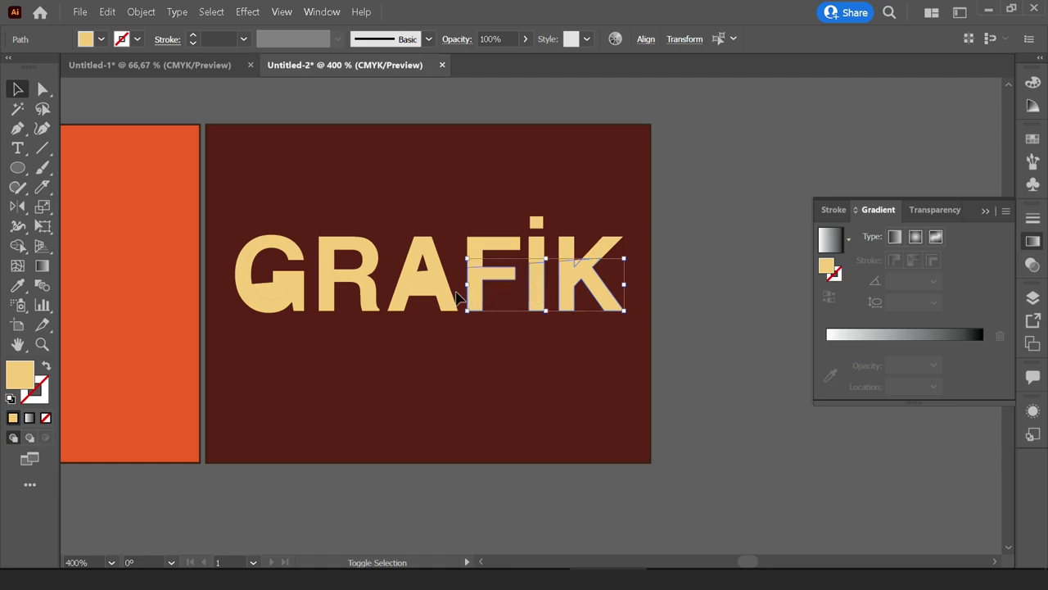
{"action": "left_click", "coordinate": [434, 302], "text": "shift"}
{"action": "left_click", "coordinate": [295, 296], "text": "shift"}
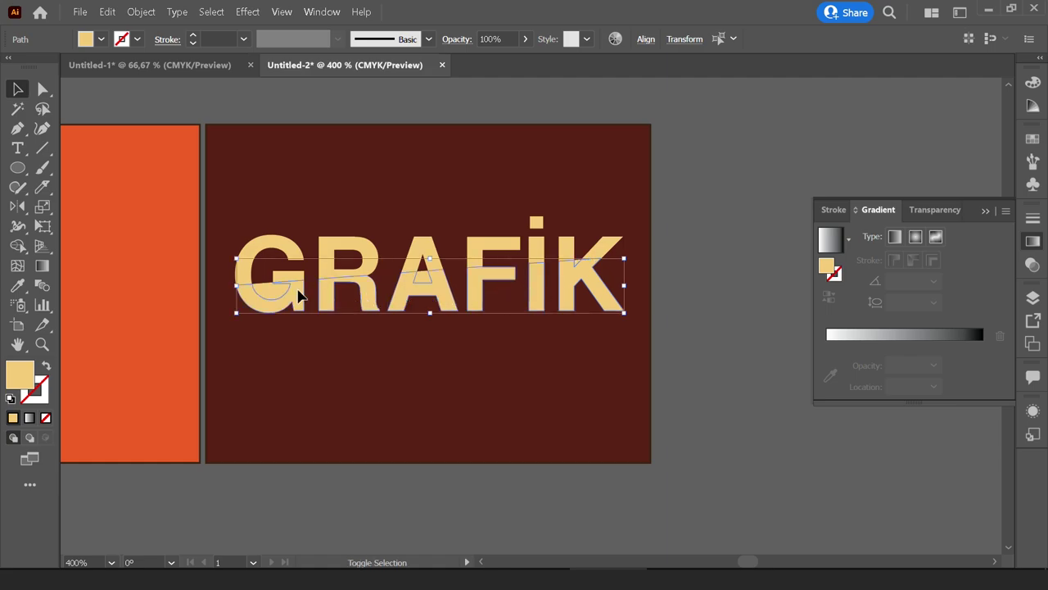
{"action": "key", "text": "a"}
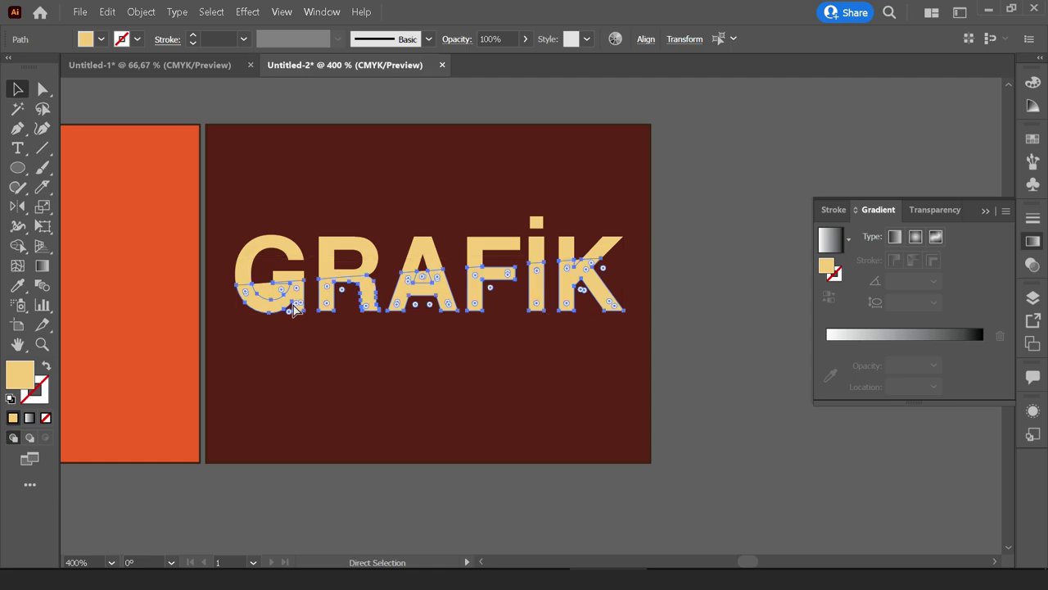
{"action": "key", "text": "Delete"}
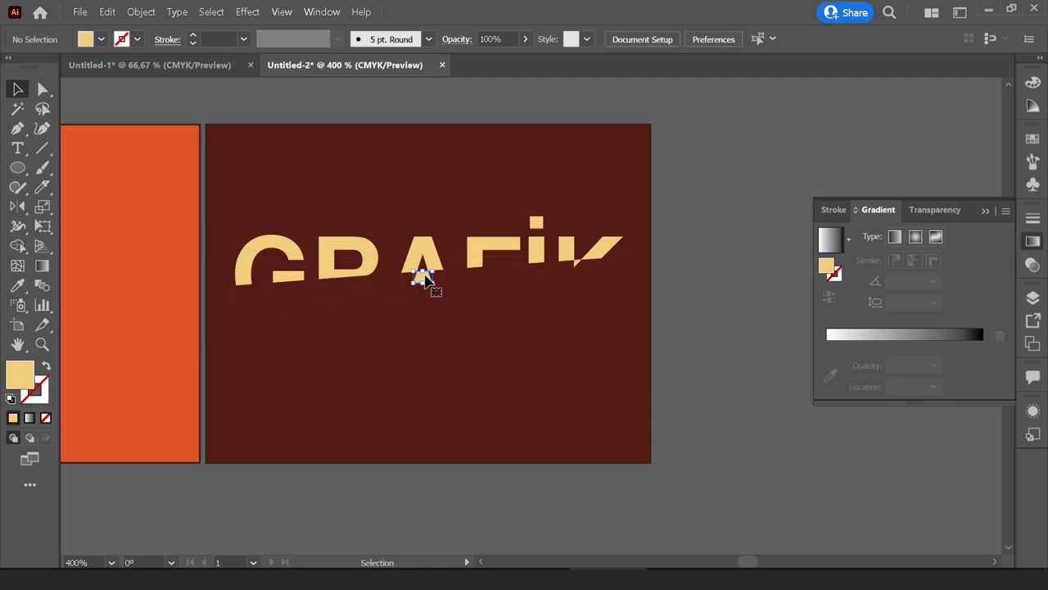
{"action": "key", "text": "v"}
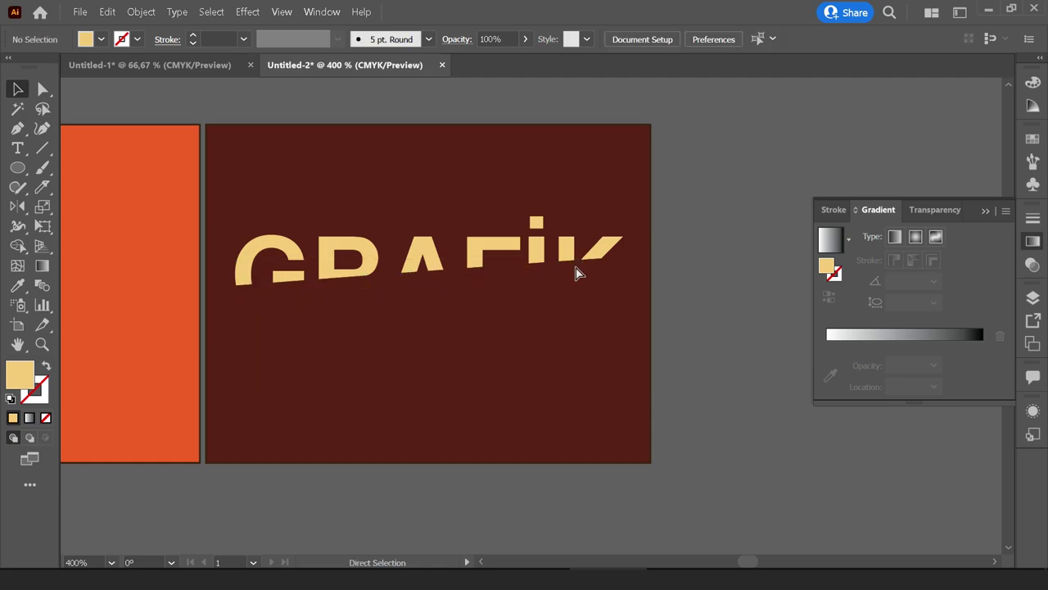
{"action": "key", "text": "ctrl+z"}
{"action": "key", "text": "ctrl+z"}
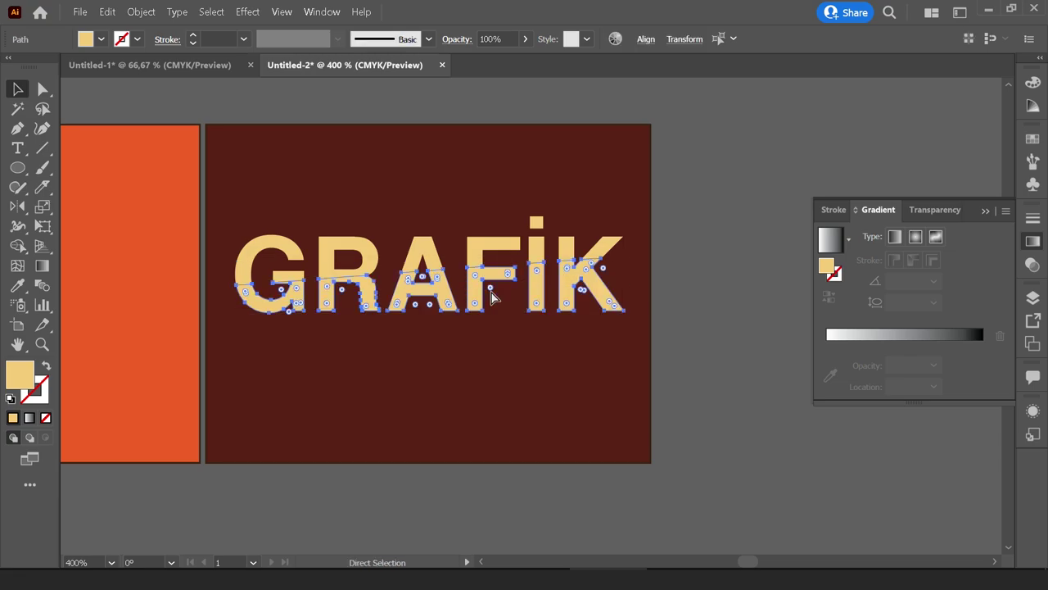
{"action": "left_click", "coordinate": [495, 298]}
{"action": "key", "text": "Down"}
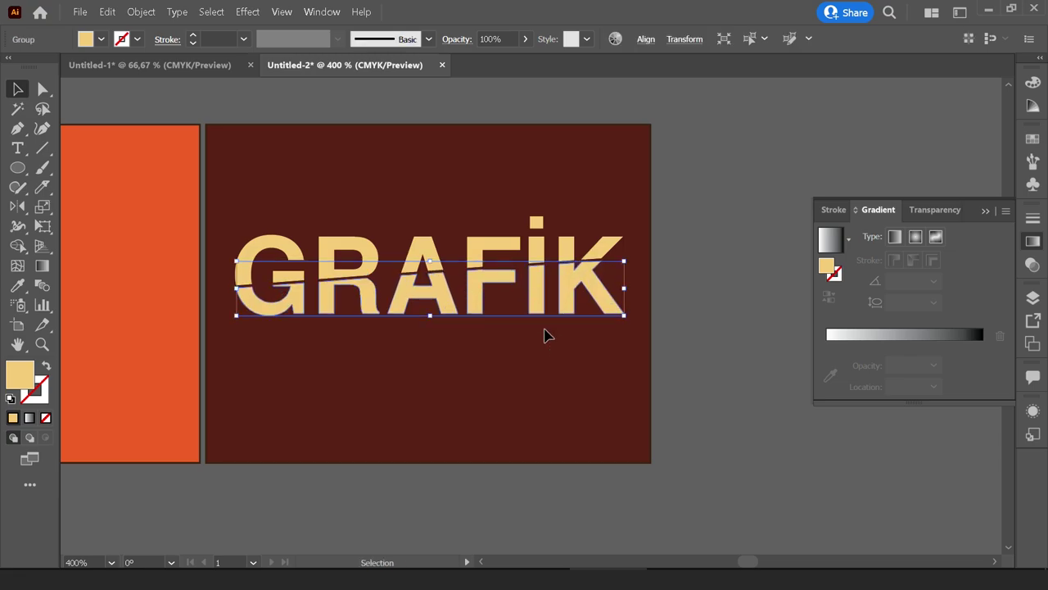
{"action": "scroll", "coordinate": [432, 319], "scroll_direction": "up", "scroll_amount": 1}
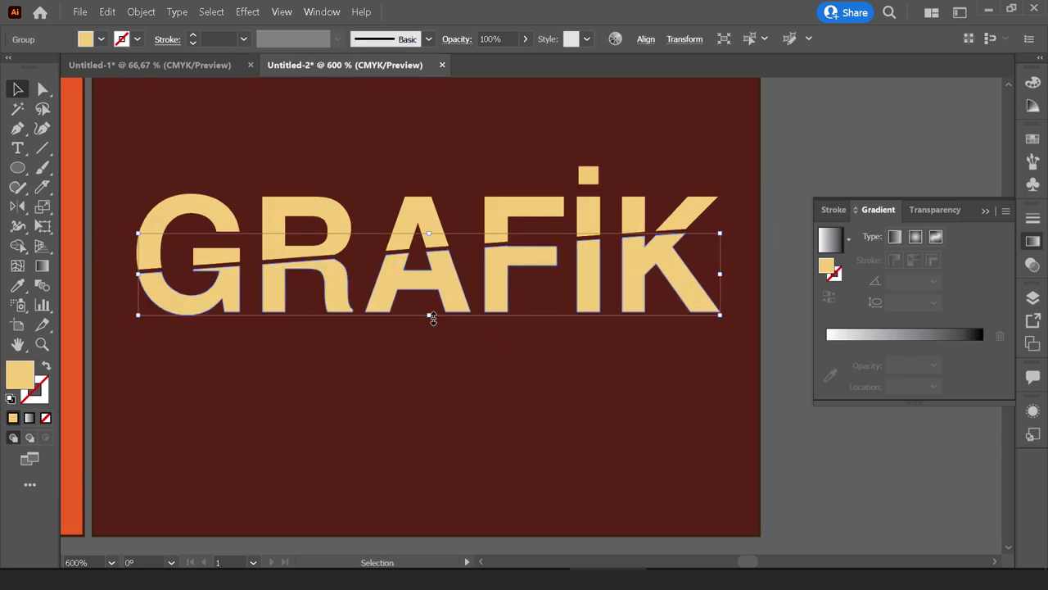
Add a Drop Shadow to the letters and adjust its X offset, Y offset and 2 pt blur.
{"action": "left_click", "coordinate": [247, 11]}
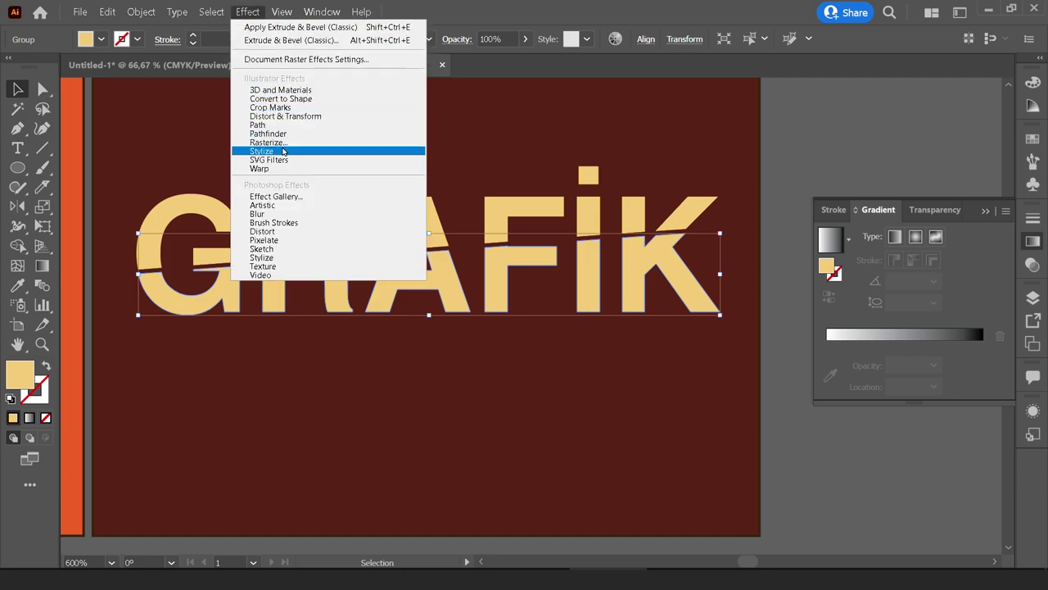
{"action": "mouse_move", "coordinate": [262, 151]}
{"action": "left_click", "coordinate": [507, 153]}
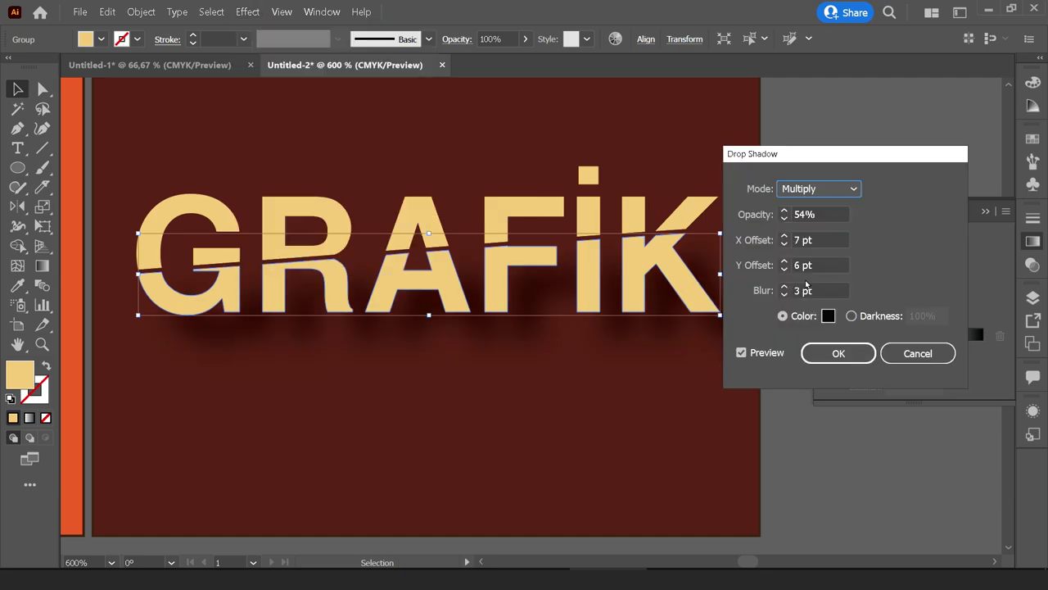
{"action": "left_click", "coordinate": [830, 237]}
{"action": "scroll", "coordinate": [828, 239], "scroll_direction": "up", "scroll_amount": 4}
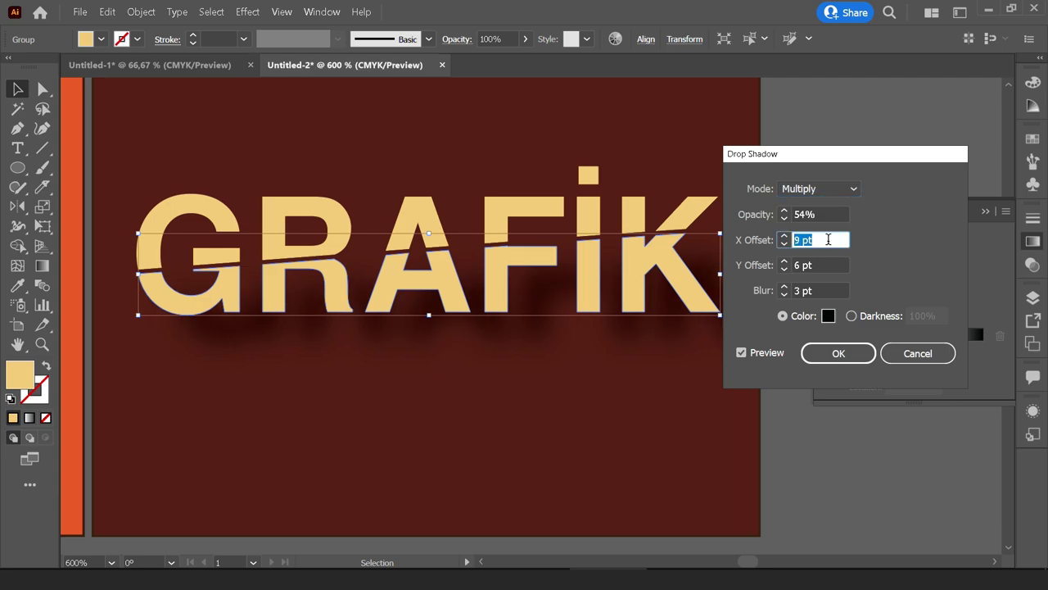
{"action": "scroll", "coordinate": [828, 239], "scroll_direction": "down", "scroll_amount": 4}
{"action": "left_click", "coordinate": [819, 264]}
{"action": "scroll", "coordinate": [818, 264], "scroll_direction": "down", "scroll_amount": 5}
{"action": "scroll", "coordinate": [818, 265], "scroll_direction": "down", "scroll_amount": 5}
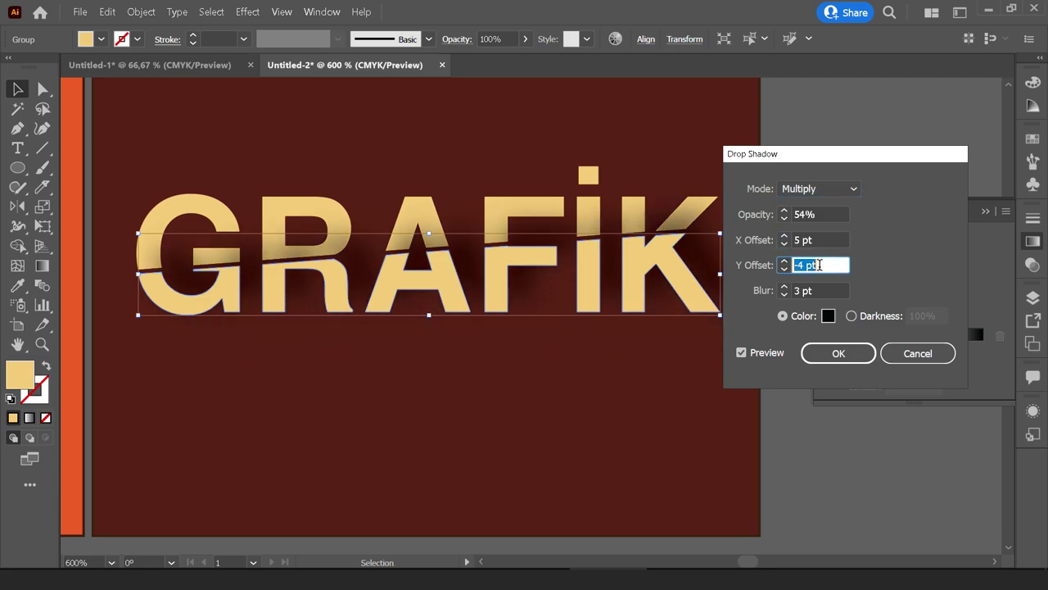
{"action": "scroll", "coordinate": [818, 264], "scroll_direction": "down", "scroll_amount": 1}
{"action": "left_click", "coordinate": [818, 290]}
{"action": "scroll", "coordinate": [818, 290], "scroll_direction": "down", "scroll_amount": 1}
Finish the shadow at 100% opacity, 1 pt X and -2 pt Y offset, and apply it.
{"action": "left_click", "coordinate": [817, 214]}
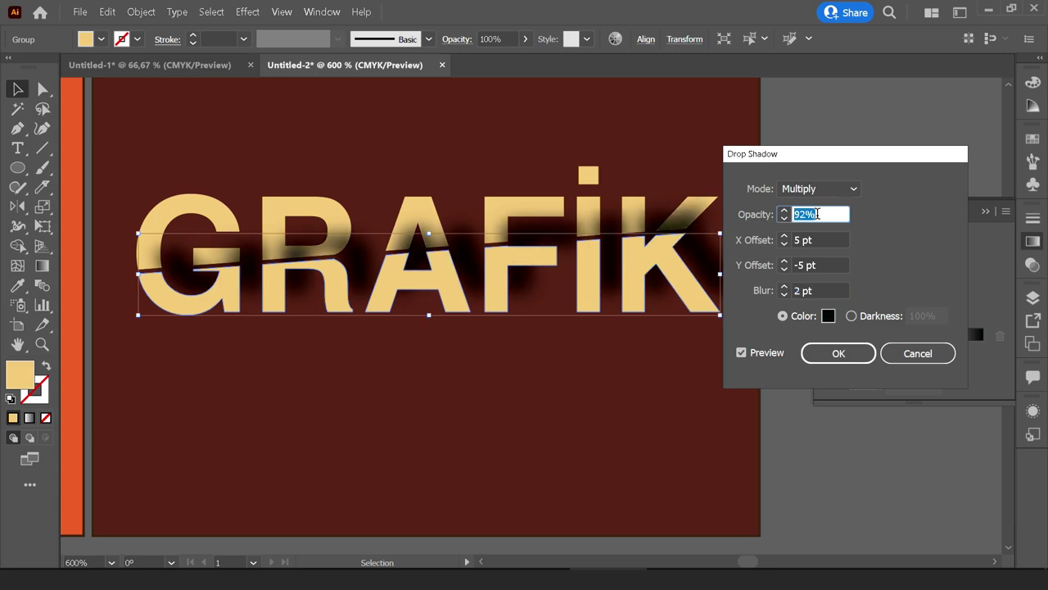
{"action": "type", "text": "100"}
{"action": "left_click", "coordinate": [818, 239]}
{"action": "scroll", "coordinate": [818, 239], "scroll_direction": "down", "scroll_amount": 2}
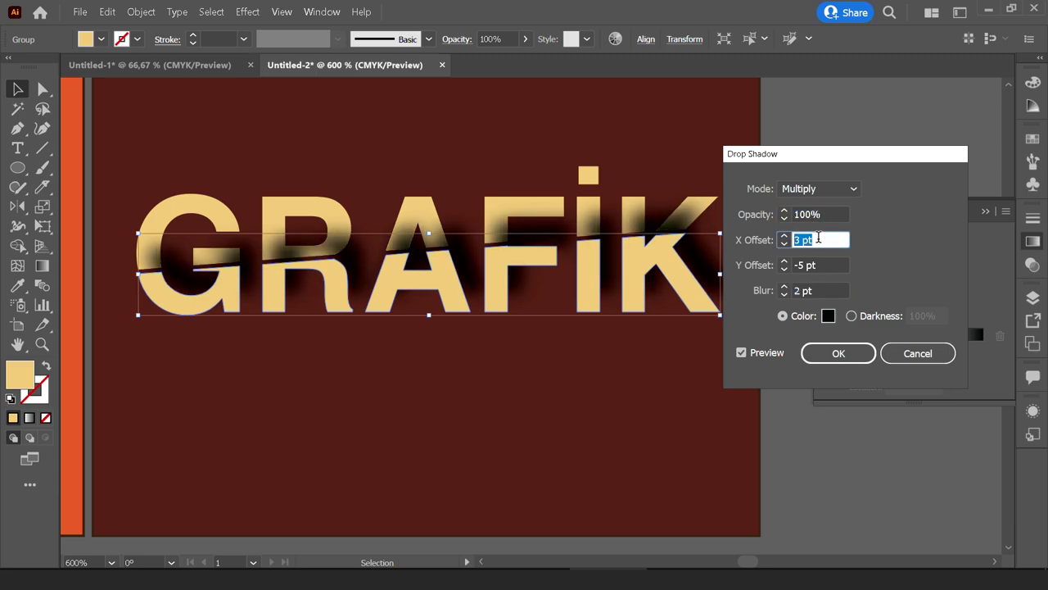
{"action": "scroll", "coordinate": [818, 240], "scroll_direction": "down", "scroll_amount": 1}
{"action": "scroll", "coordinate": [820, 239], "scroll_direction": "down", "scroll_amount": 1}
{"action": "left_click", "coordinate": [819, 264]}
{"action": "scroll", "coordinate": [819, 265], "scroll_direction": "up", "scroll_amount": 1}
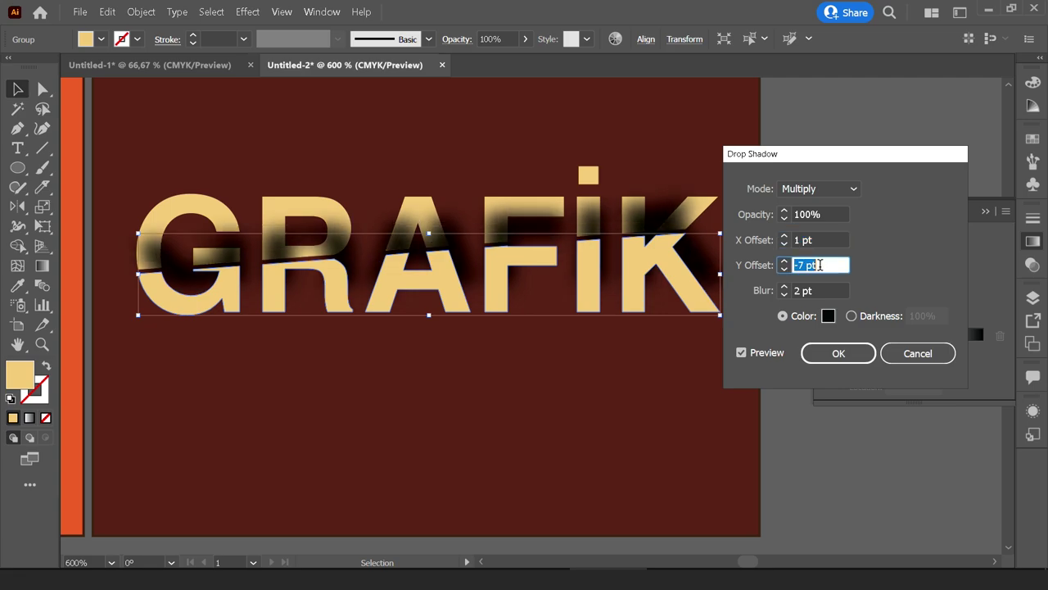
{"action": "scroll", "coordinate": [819, 264], "scroll_direction": "up", "scroll_amount": 1}
{"action": "scroll", "coordinate": [819, 265], "scroll_direction": "up", "scroll_amount": 1}
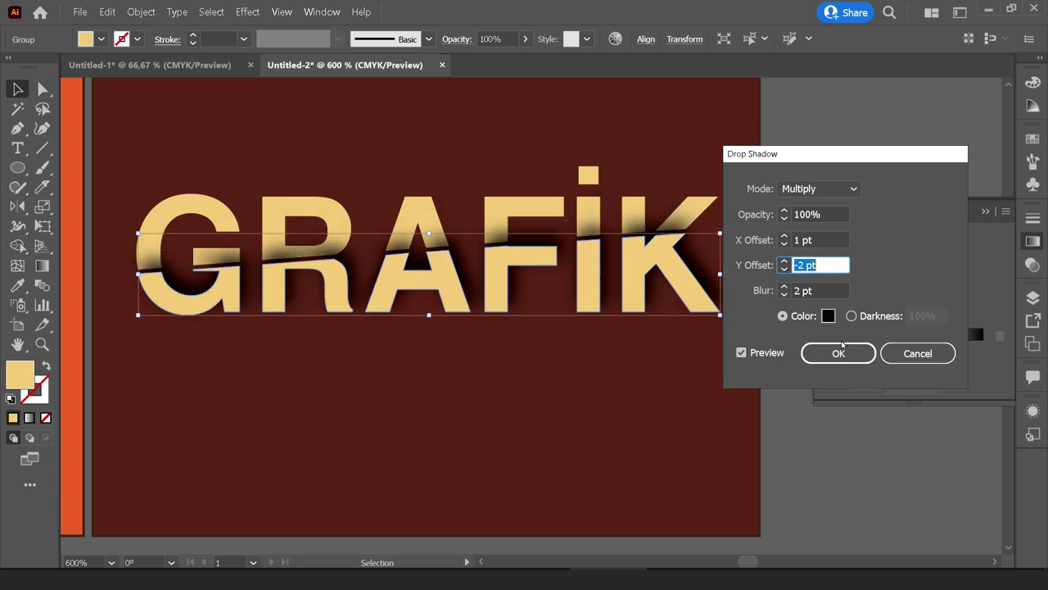
{"action": "left_click", "coordinate": [842, 348]}
{"action": "left_click", "coordinate": [985, 210]}
Drag the drop-shadowed GRAFİK text into the grid's dark maroon cell.
{"action": "left_click", "coordinate": [802, 262]}
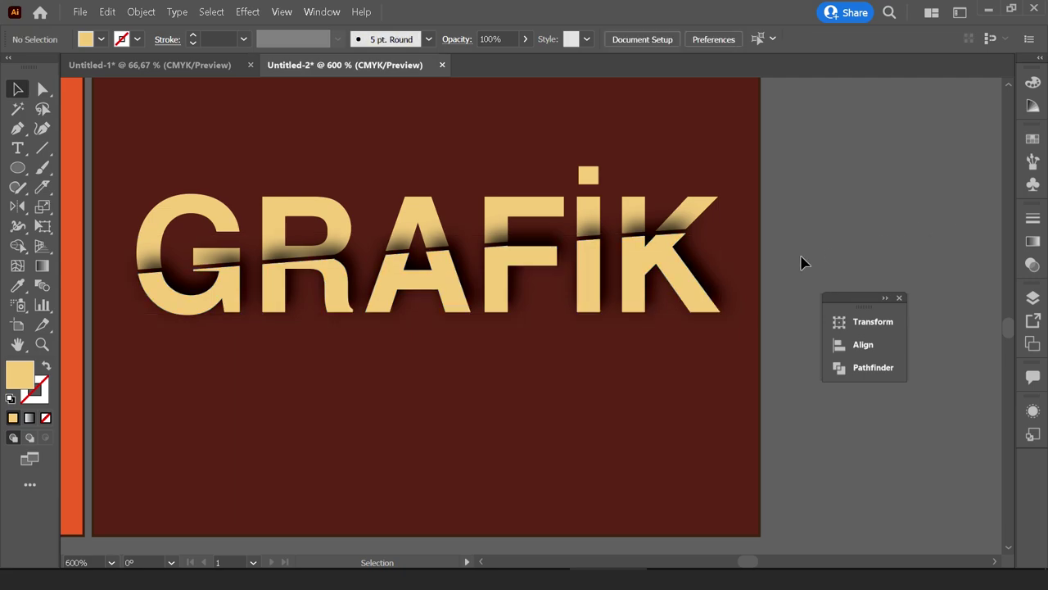
{"action": "scroll", "coordinate": [660, 276], "scroll_direction": "down", "scroll_amount": 2}
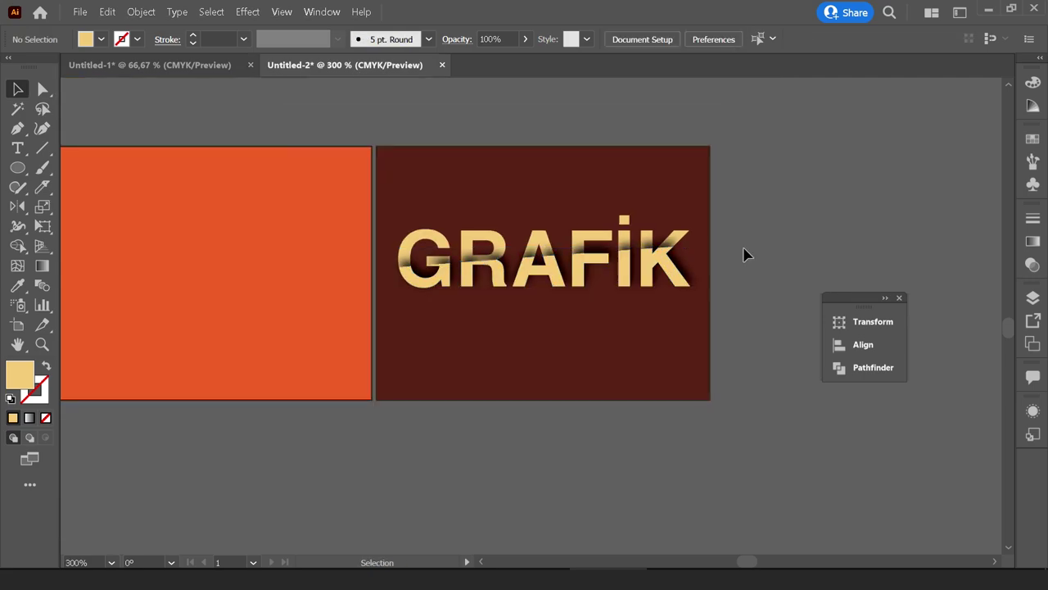
{"action": "scroll", "coordinate": [744, 253], "scroll_direction": "down", "scroll_amount": 2}
{"action": "left_click_drag", "start_coordinate": [769, 254], "coordinate": [721, 391]}
{"action": "left_click", "coordinate": [551, 360]}
{"action": "scroll", "coordinate": [551, 360], "scroll_direction": "down", "scroll_amount": 1}
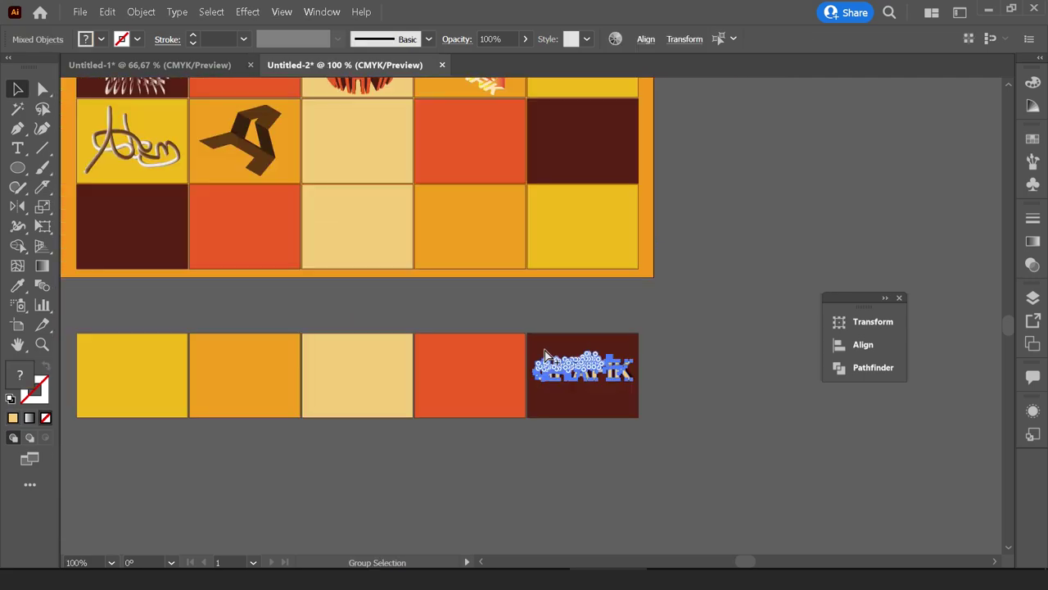
{"action": "scroll", "coordinate": [550, 361], "scroll_direction": "down", "scroll_amount": 1}
{"action": "mouse_move", "coordinate": [587, 389]}
{"action": "left_mouse_down"}
{"action": "mouse_move", "coordinate": [601, 240]}
{"action": "mouse_move", "coordinate": [564, 275]}
{"action": "left_mouse_up"}
{"action": "scroll", "coordinate": [600, 240], "scroll_direction": "up", "scroll_amount": 2}
{"action": "scroll", "coordinate": [600, 240], "scroll_direction": "up", "scroll_amount": 3}
{"action": "scroll", "coordinate": [564, 274], "scroll_direction": "down", "scroll_amount": 2}
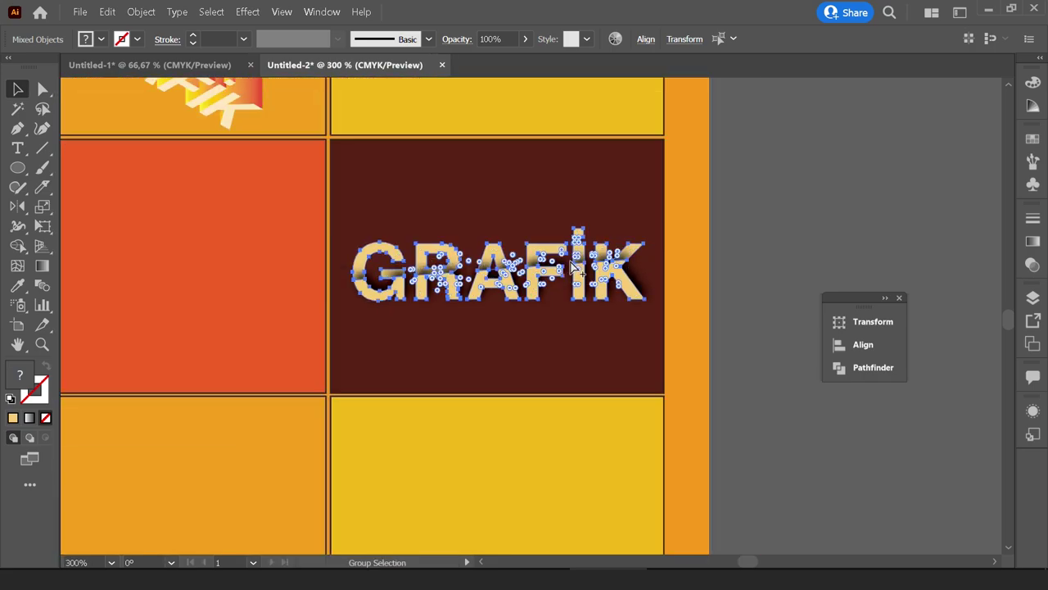
{"action": "scroll", "coordinate": [686, 243], "scroll_direction": "down", "scroll_amount": 1}
Hide the interface panels and preview the whole poster grid.
{"action": "left_click", "coordinate": [686, 241]}
{"action": "scroll", "coordinate": [687, 242], "scroll_direction": "down", "scroll_amount": 1}
{"action": "key", "text": "Tab"}
{"action": "left_click_drag", "start_coordinate": [687, 211], "coordinate": [810, 312]}
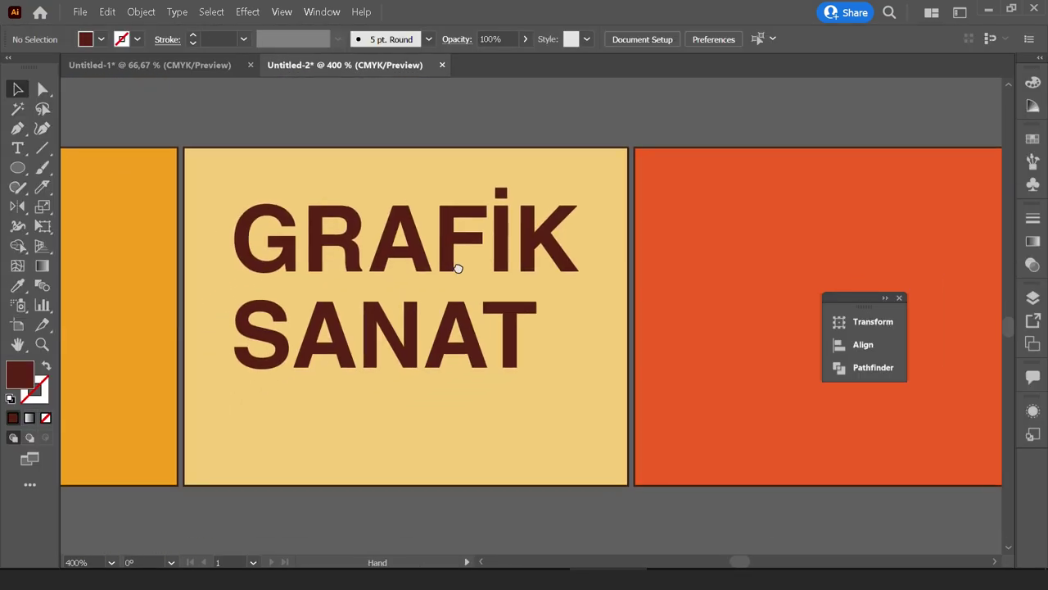
Stretch SANAT to match GRAFİK's width and convert the GRAFİK SANAT text to outlines.
{"action": "left_click", "coordinate": [528, 336]}
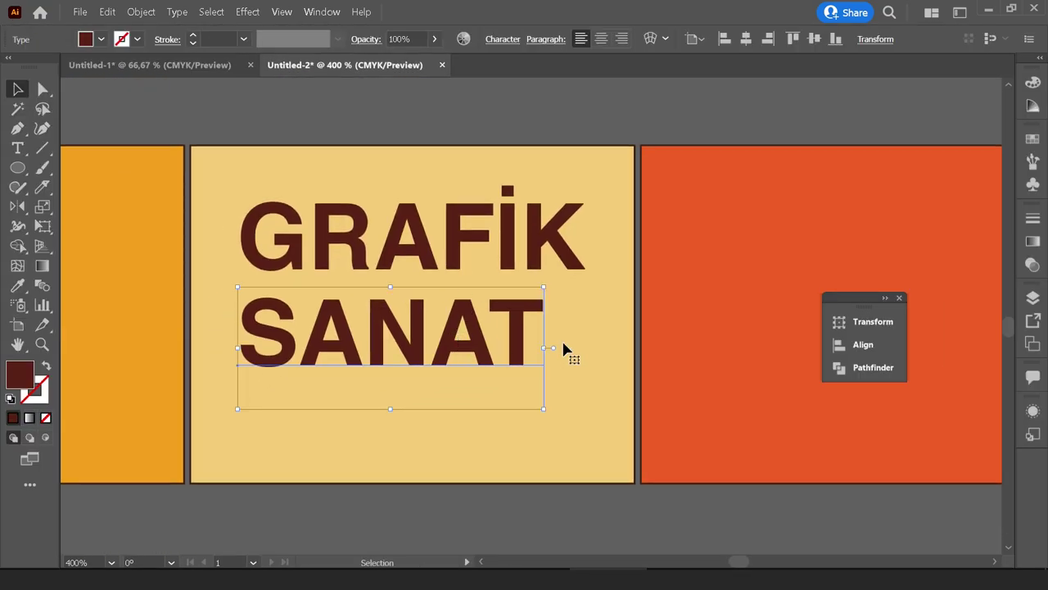
{"action": "left_click_drag", "start_coordinate": [548, 345], "coordinate": [577, 346]}
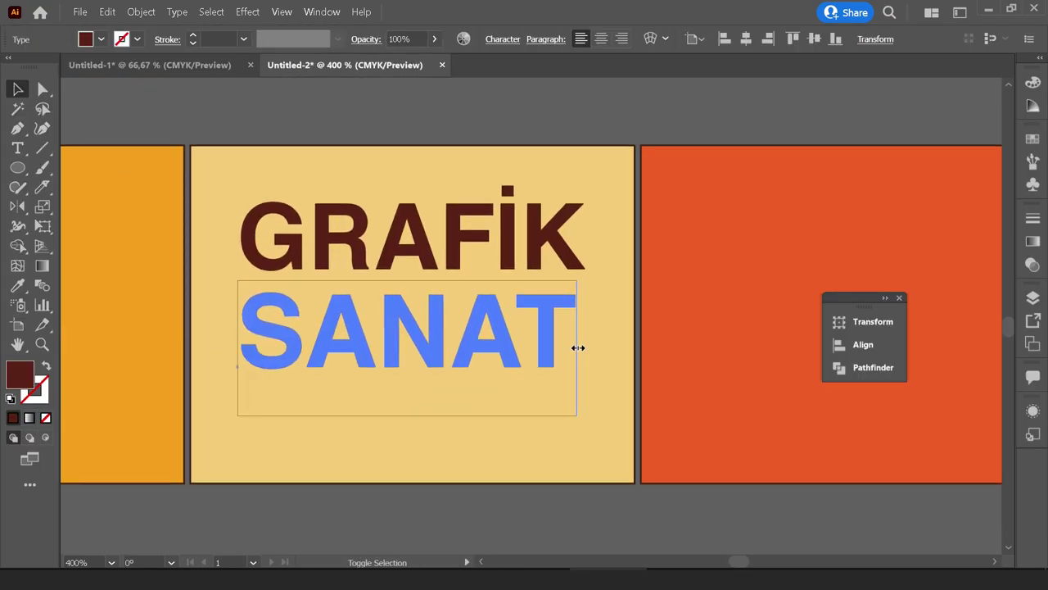
{"action": "right_click", "coordinate": [393, 328]}
{"action": "left_click", "coordinate": [466, 409]}
{"action": "left_click", "coordinate": [555, 397]}
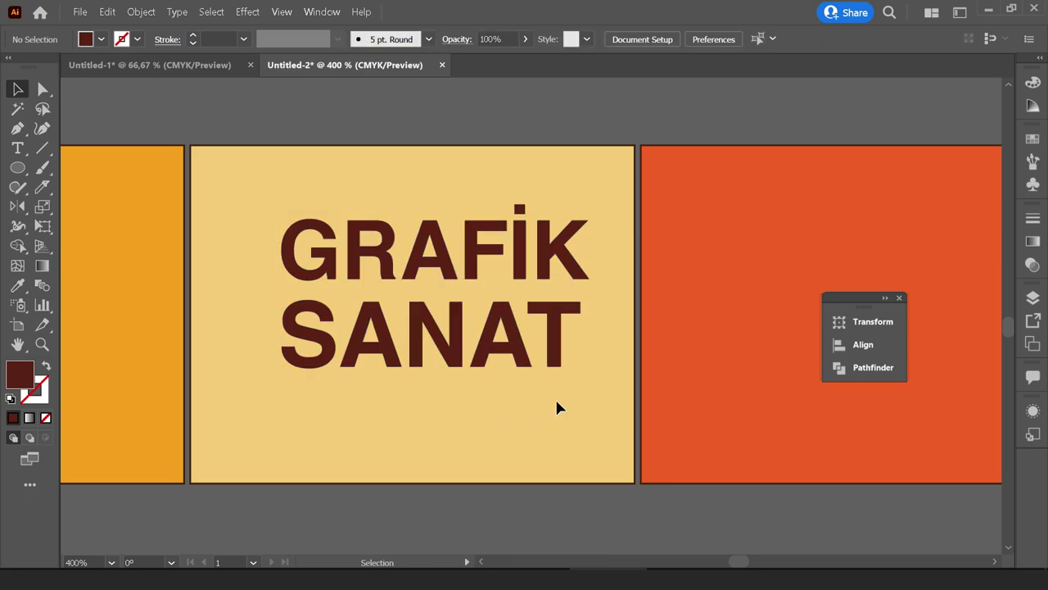
{"action": "left_click", "coordinate": [381, 260]}
{"action": "left_click_drag", "start_coordinate": [377, 253], "coordinate": [375, 276]}
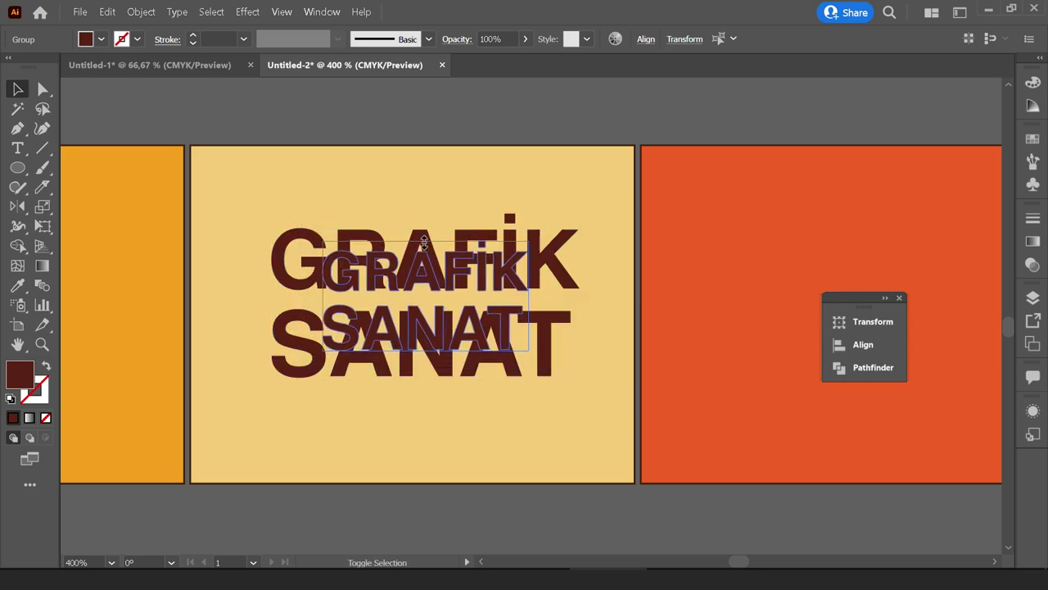
Make a smaller copy of the outlined words and fill it with a darker brown.
{"action": "left_click_drag", "start_coordinate": [426, 217], "coordinate": [525, 262]}
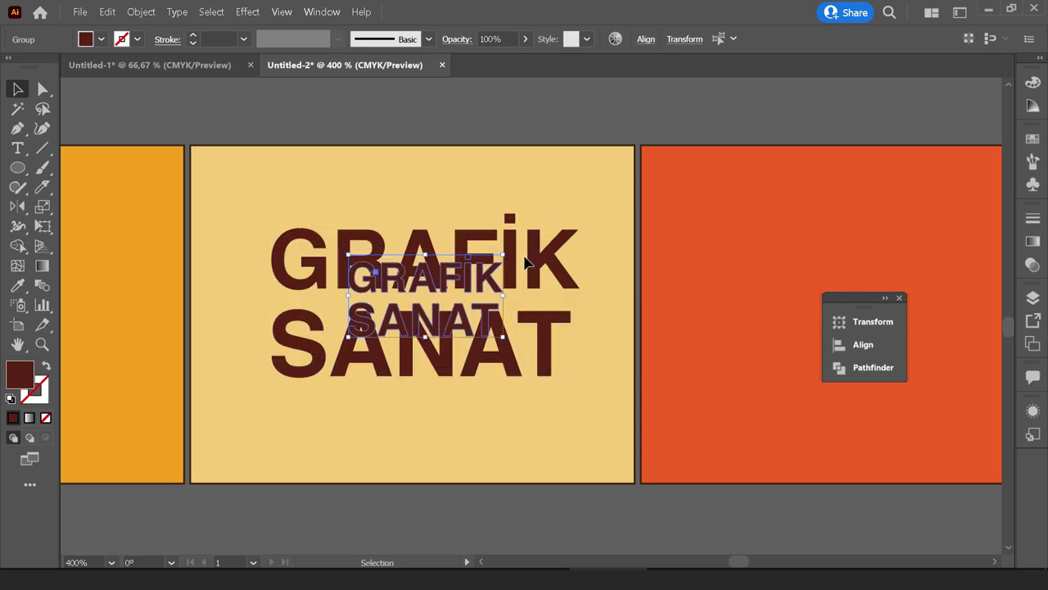
{"action": "left_click", "coordinate": [101, 40]}
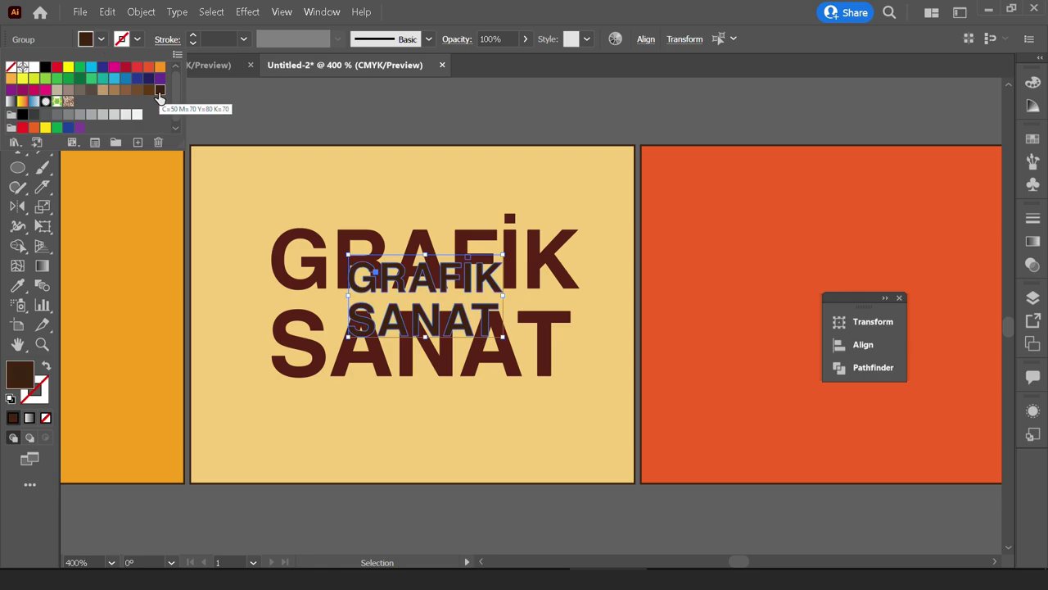
{"action": "left_click", "coordinate": [513, 184]}
{"action": "left_click", "coordinate": [543, 337]}
{"action": "right_click", "coordinate": [543, 338]}
{"action": "mouse_move", "coordinate": [576, 472]}
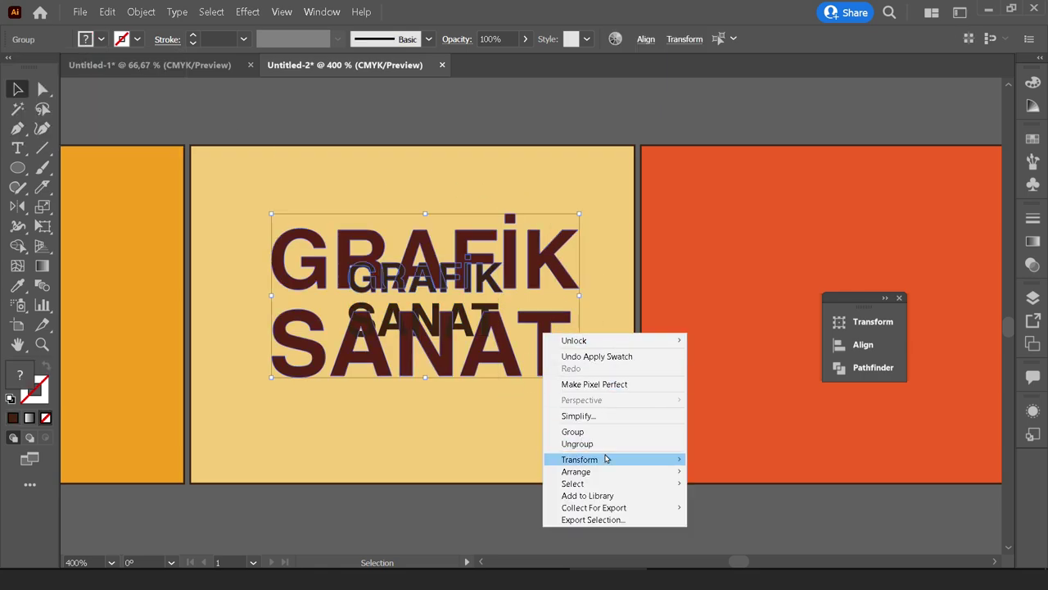
{"action": "left_click", "coordinate": [704, 473]}
{"action": "left_click", "coordinate": [663, 375]}
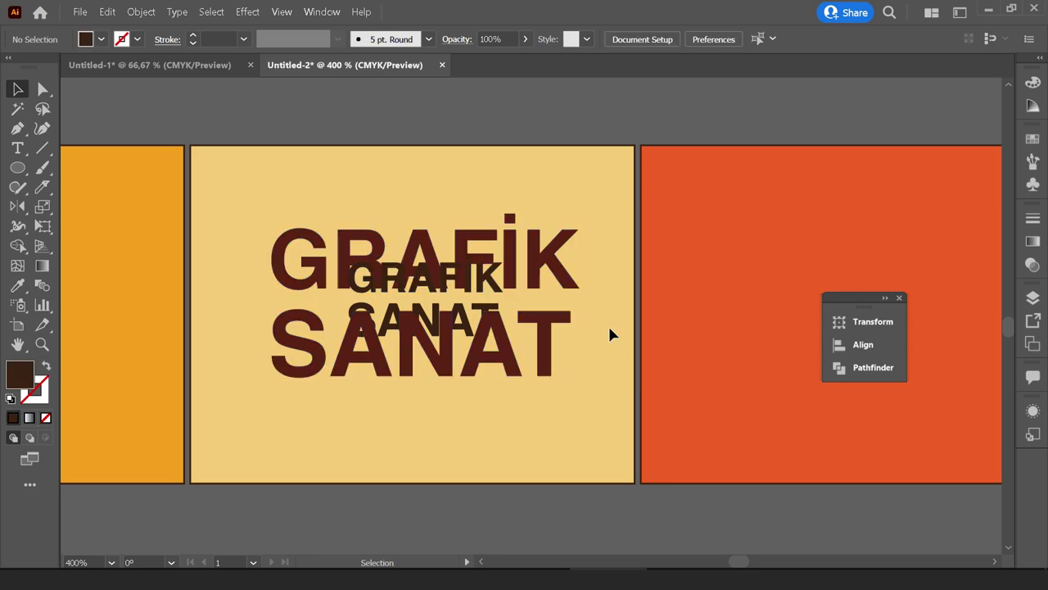
Horizontally centre the large and small GRAFİK pair and the SANAT pair on each other.
{"action": "left_click", "coordinate": [436, 256]}
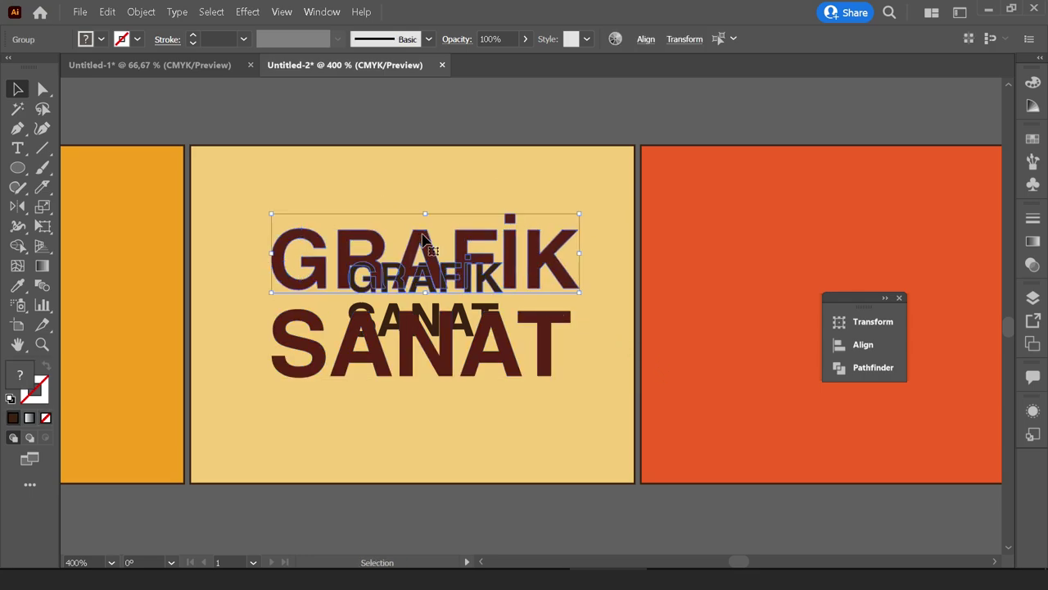
{"action": "left_click", "coordinate": [647, 39]}
{"action": "left_click", "coordinate": [613, 86]}
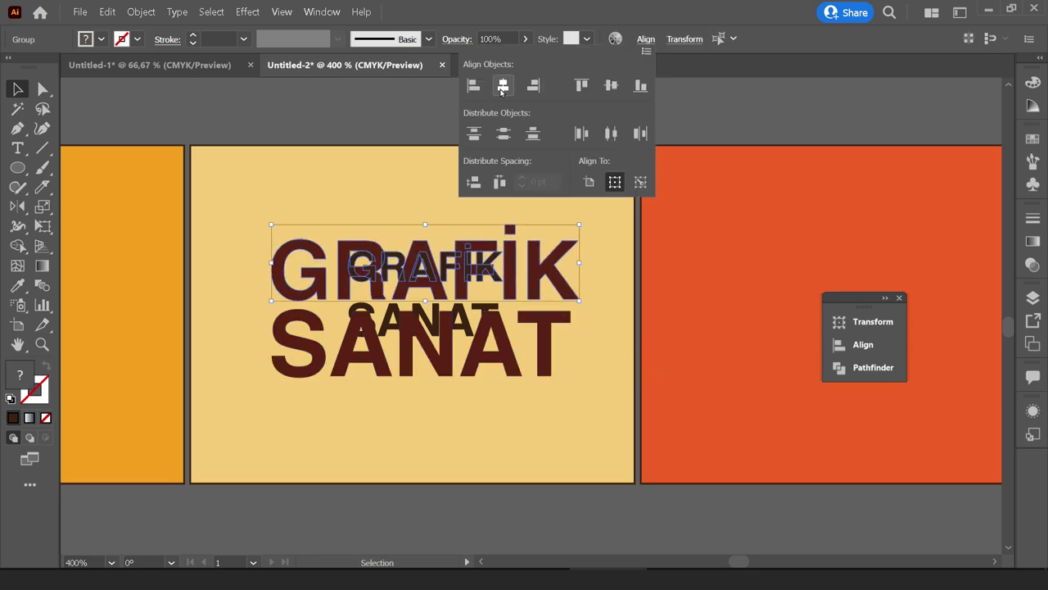
{"action": "key", "text": "shift+Up"}
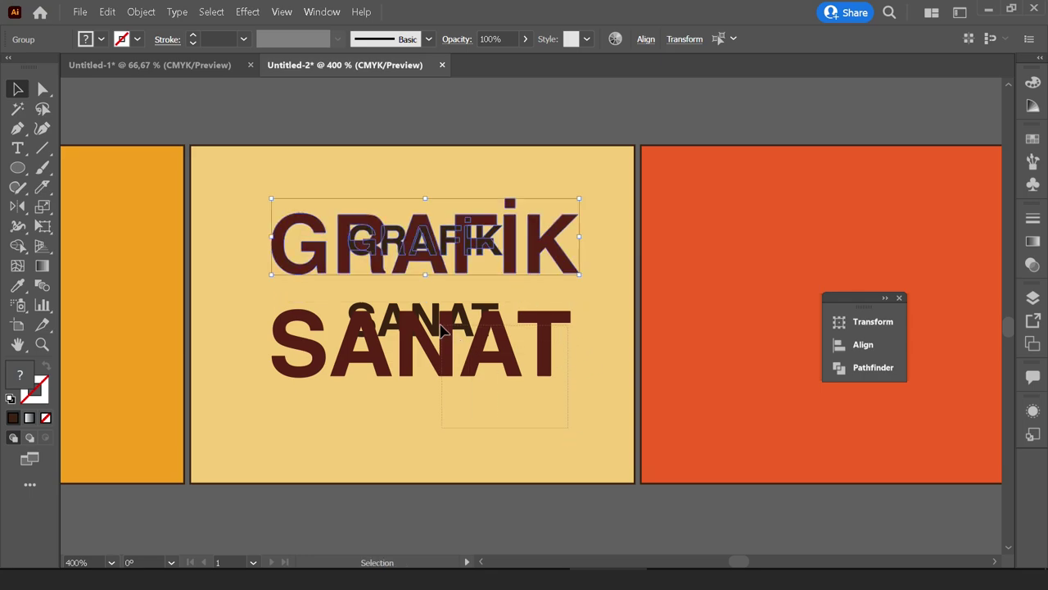
{"action": "left_click", "coordinate": [440, 326]}
{"action": "left_click", "coordinate": [646, 40]}
{"action": "left_click", "coordinate": [504, 86]}
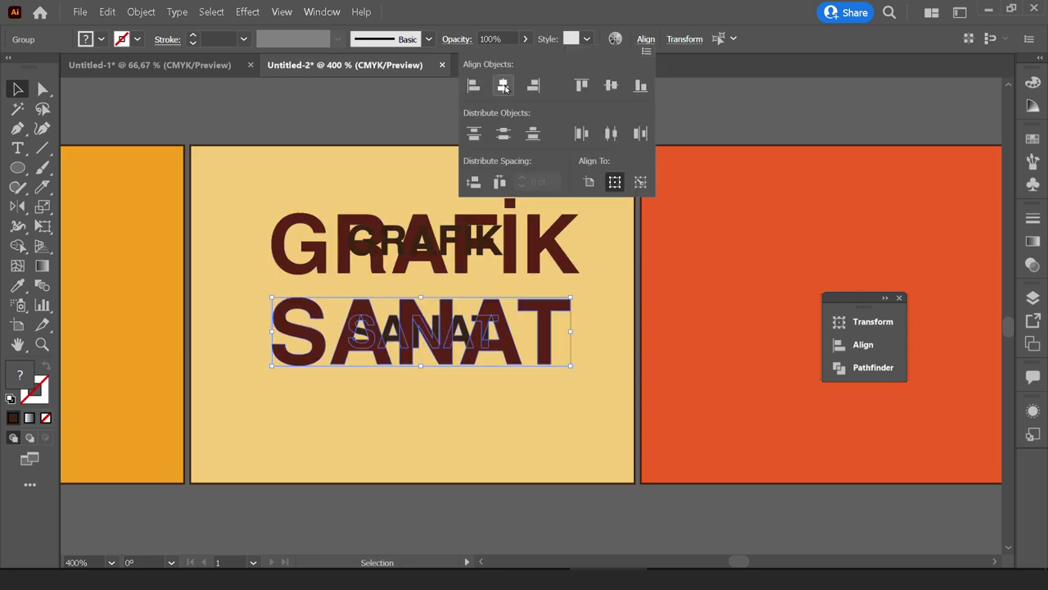
{"action": "left_click", "coordinate": [357, 236]}
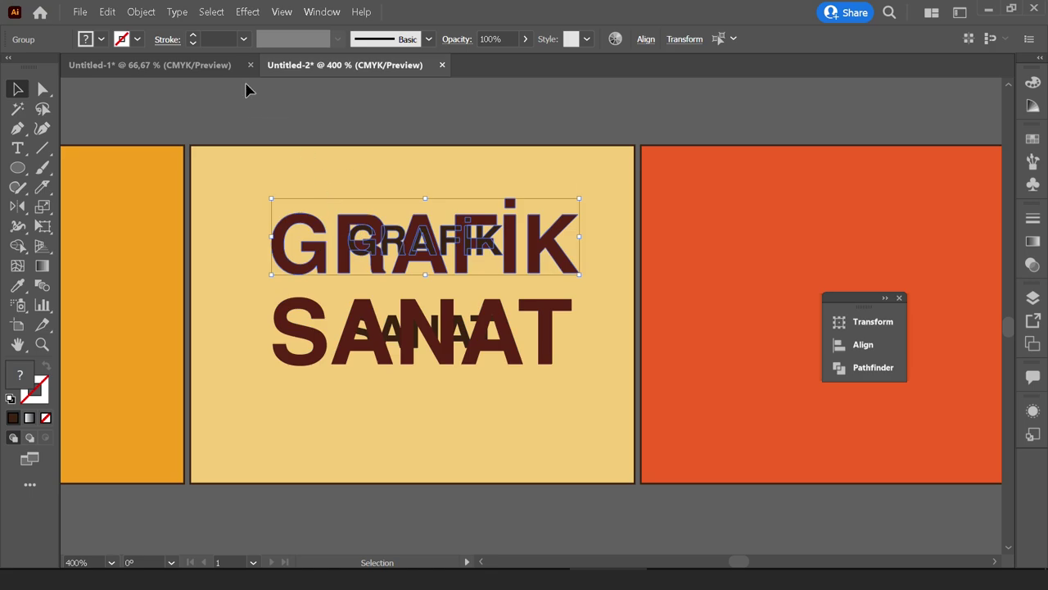
{"action": "left_click", "coordinate": [141, 12]}
{"action": "mouse_move", "coordinate": [151, 323]}
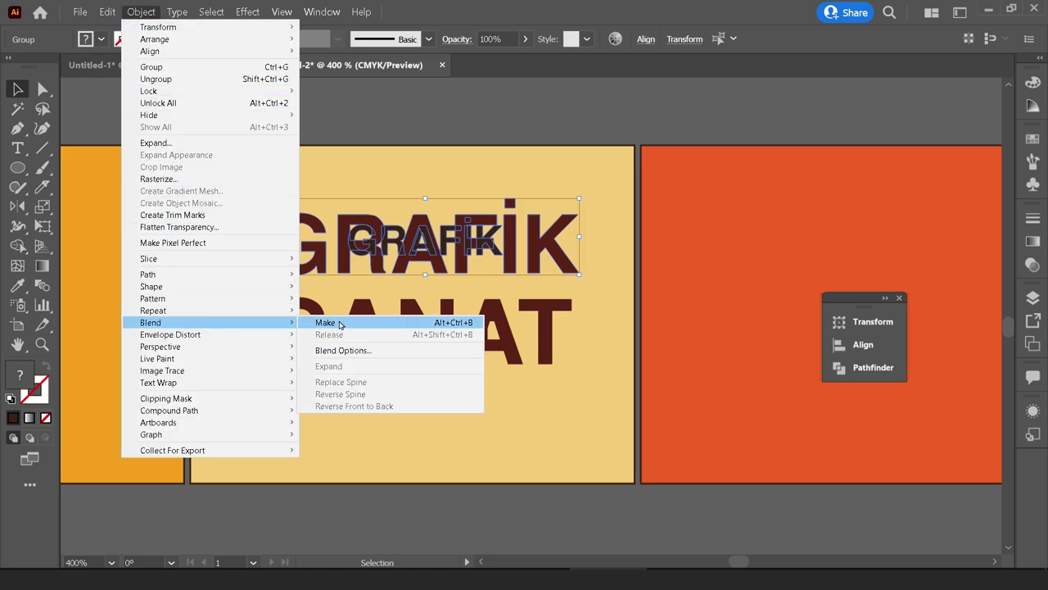
Blend the two GRAFİK words and switch blend spacing to Specified Steps.
{"action": "left_click", "coordinate": [337, 323]}
{"action": "double_click", "coordinate": [42, 285]}
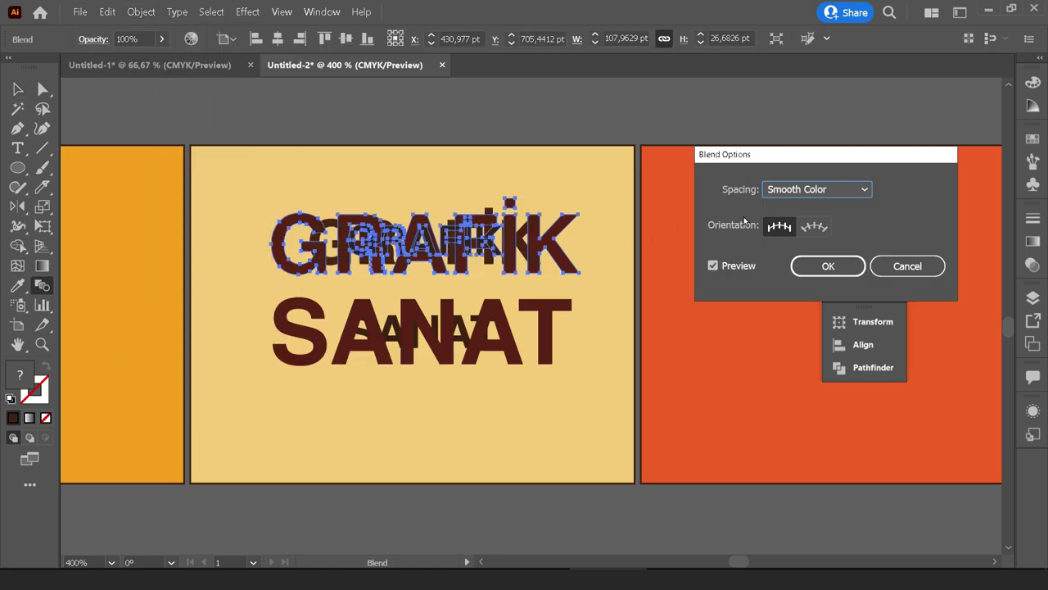
{"action": "left_click", "coordinate": [817, 189]}
{"action": "left_click", "coordinate": [863, 223]}
{"action": "type", "text": "2"}
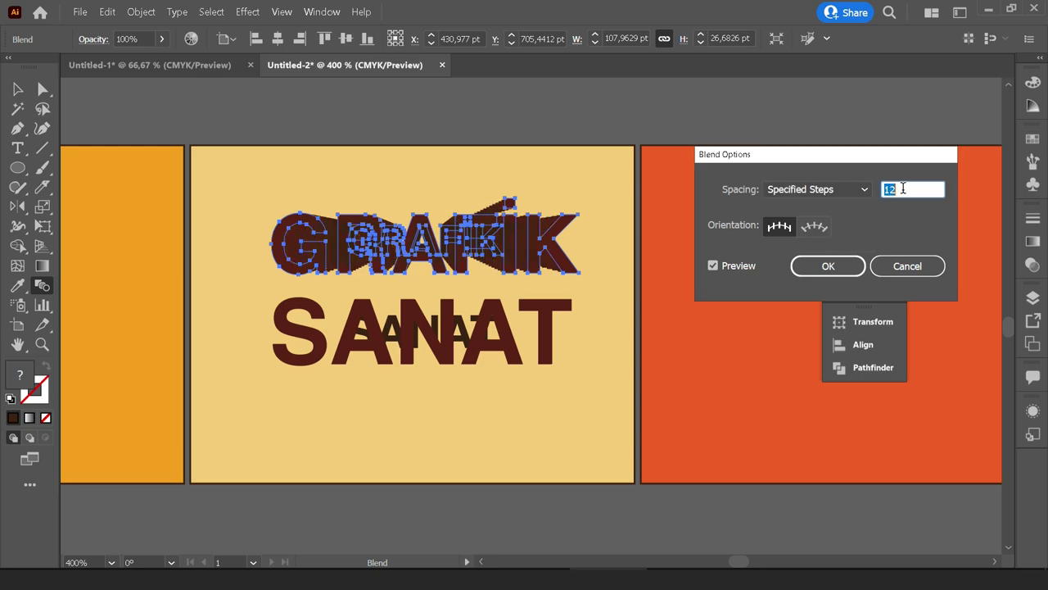
{"action": "left_click", "coordinate": [848, 264]}
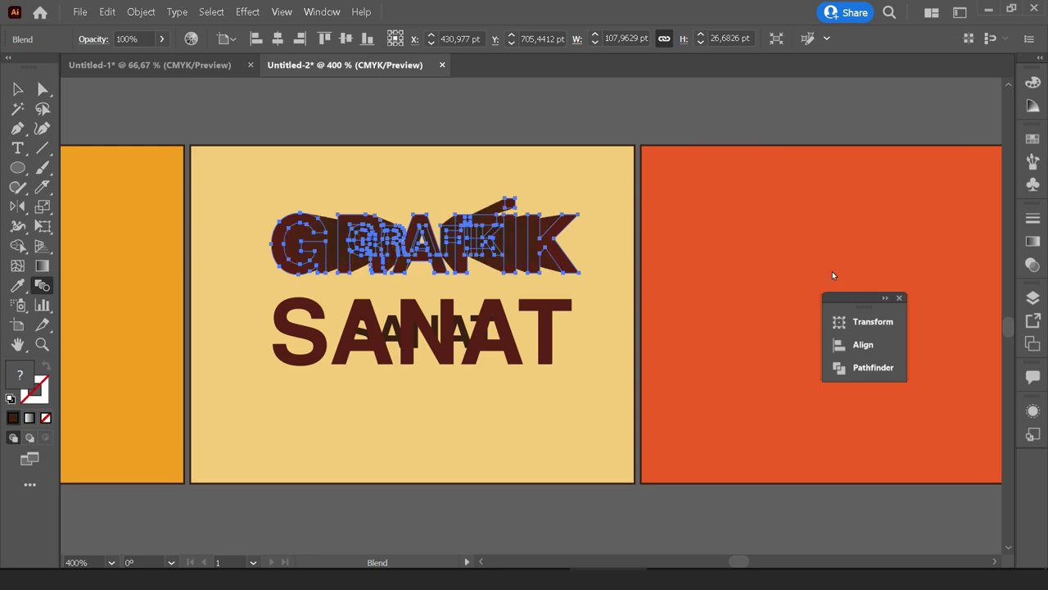
{"action": "key", "text": "v"}
Set the blend options to 500 specified steps with the SANAT pair selected.
{"action": "left_click", "coordinate": [319, 311]}
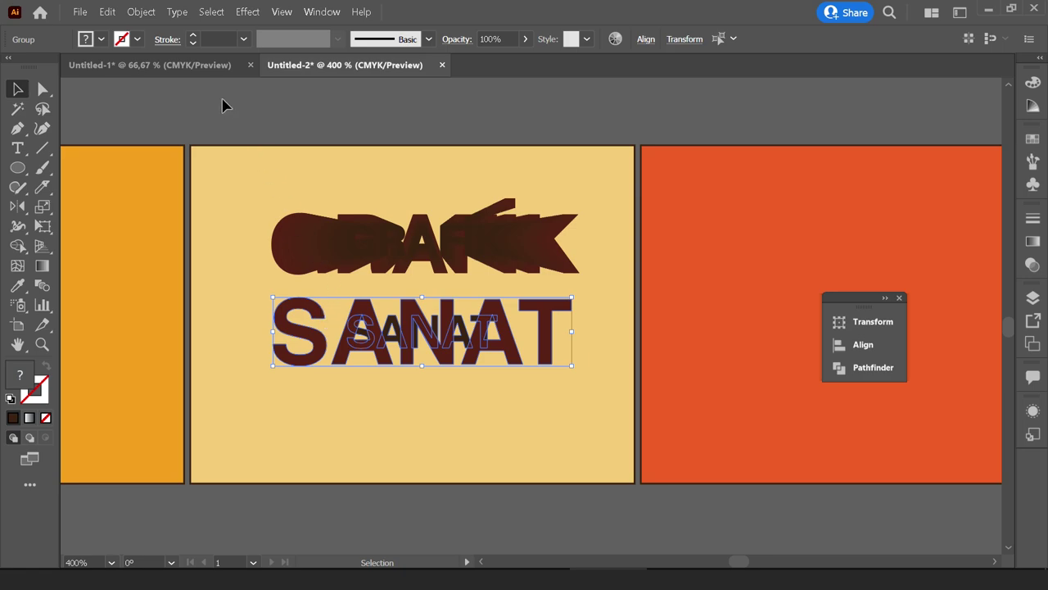
{"action": "double_click", "coordinate": [44, 284]}
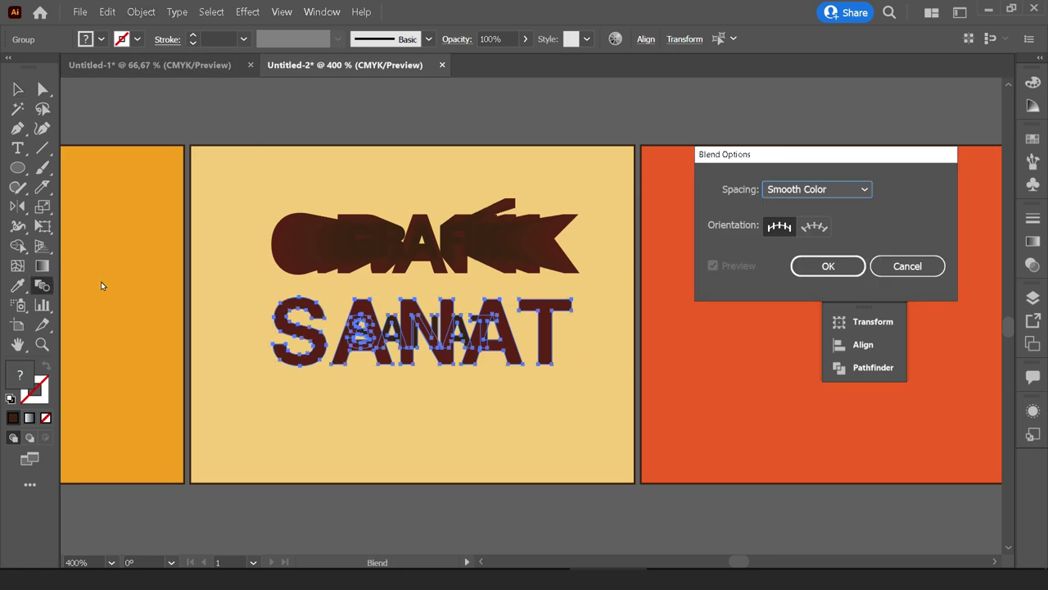
{"action": "left_click", "coordinate": [794, 193]}
{"action": "left_click", "coordinate": [808, 224]}
{"action": "left_click", "coordinate": [915, 190]}
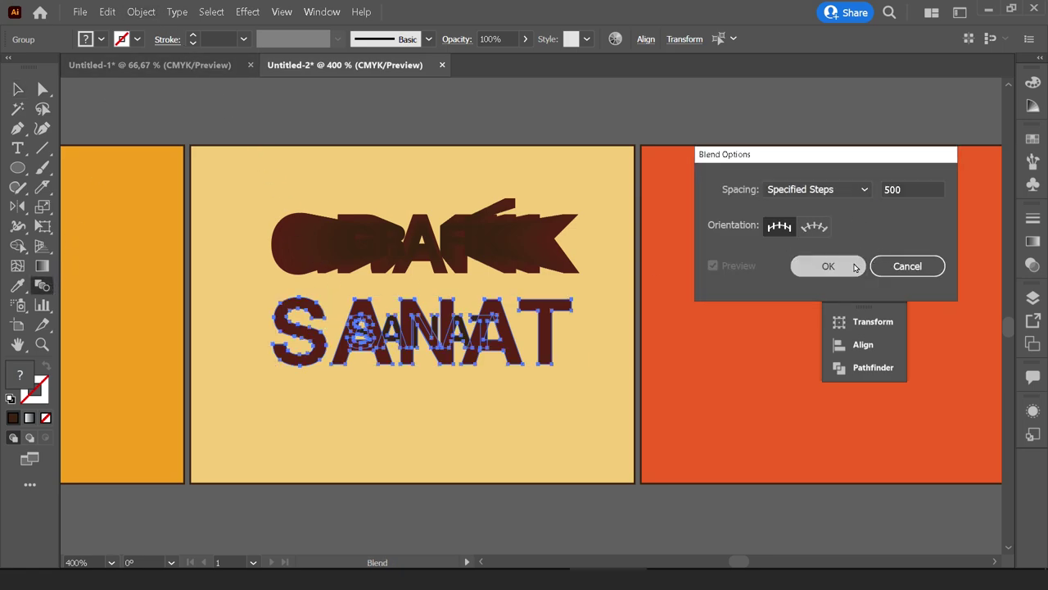
{"action": "left_click", "coordinate": [828, 266]}
{"action": "key", "text": "v"}
Blend the large and small SANAT words together.
{"action": "left_click", "coordinate": [583, 303]}
{"action": "left_click", "coordinate": [325, 303]}
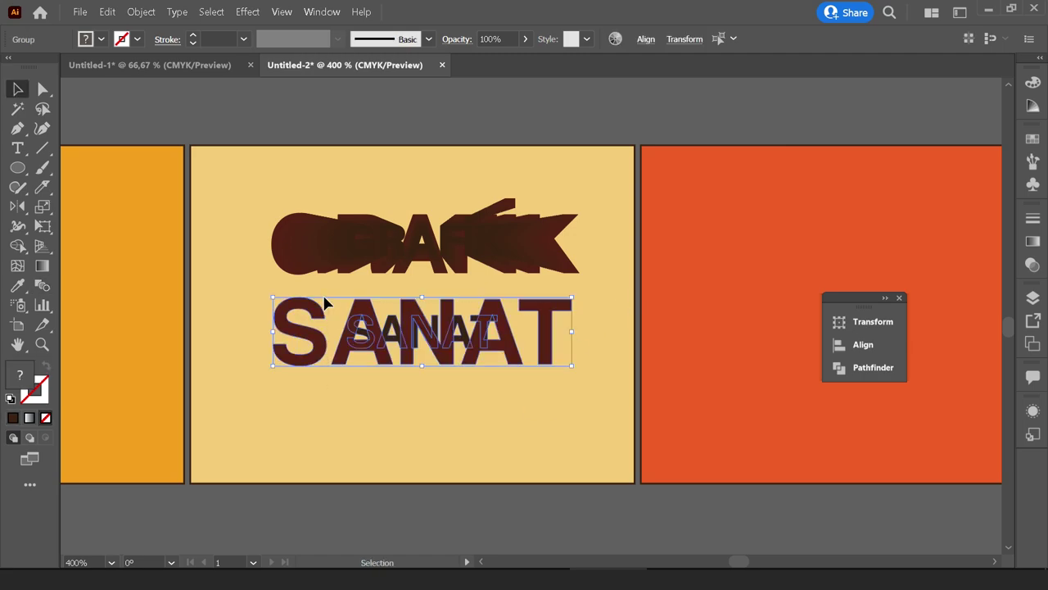
{"action": "left_click", "coordinate": [140, 12]}
{"action": "mouse_move", "coordinate": [151, 323]}
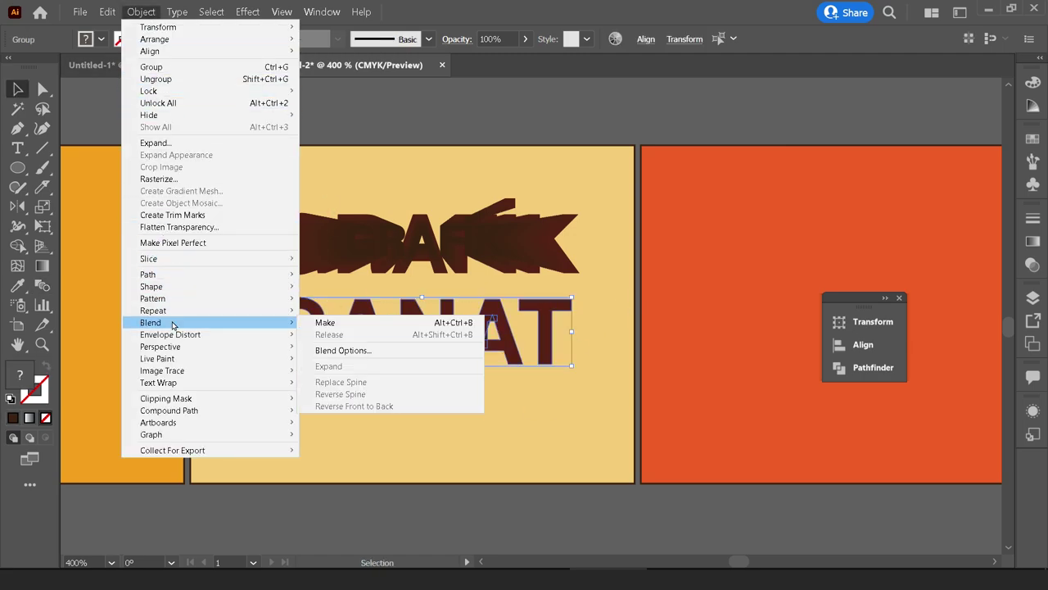
{"action": "left_click", "coordinate": [324, 323]}
{"action": "left_click", "coordinate": [454, 410]}
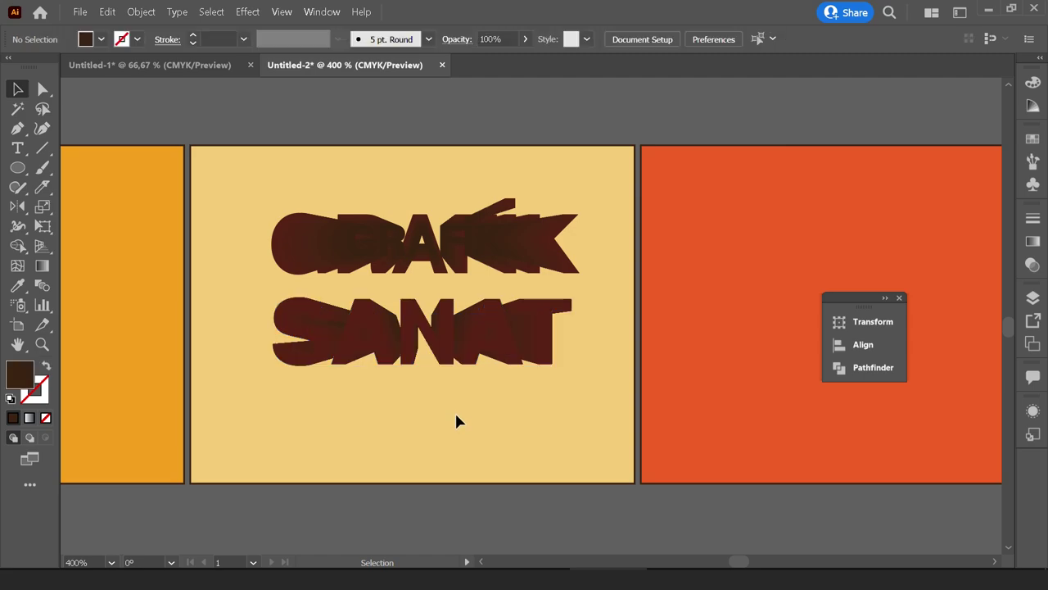
{"action": "left_click", "coordinate": [430, 244]}
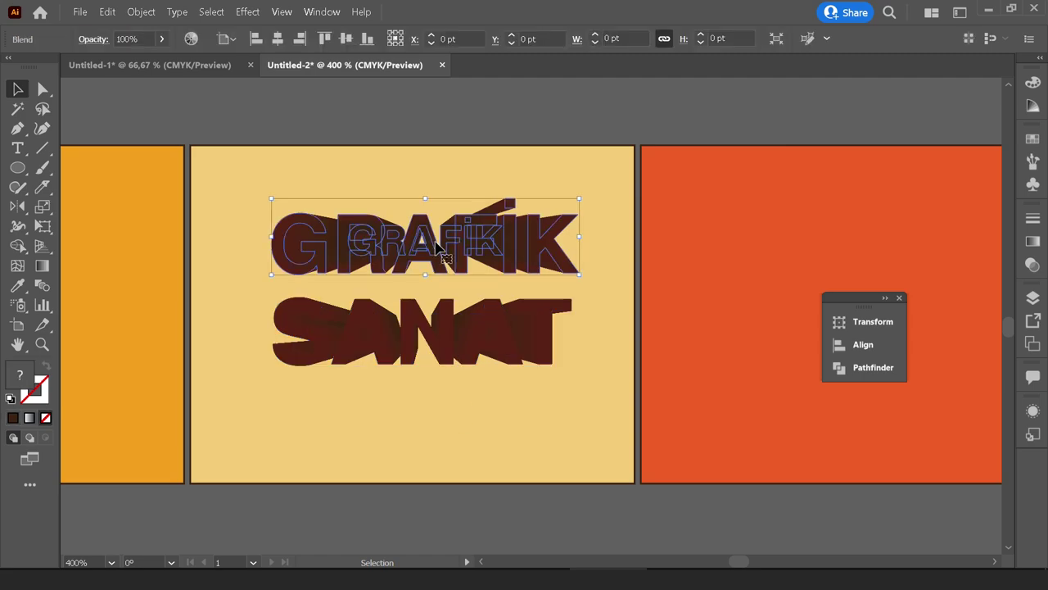
Inside the blends, adjust GRAFİK slightly and shift SANAT's front word further left.
{"action": "scroll", "coordinate": [369, 236], "scroll_direction": "up", "scroll_amount": 1}
{"action": "double_click", "coordinate": [393, 237]}
{"action": "mouse_move", "coordinate": [419, 231]}
{"action": "left_mouse_down"}
{"action": "mouse_move", "coordinate": [672, 222]}
{"action": "mouse_move", "coordinate": [414, 244]}
{"action": "mouse_move", "coordinate": [417, 234]}
{"action": "left_mouse_up"}
{"action": "double_click", "coordinate": [668, 165]}
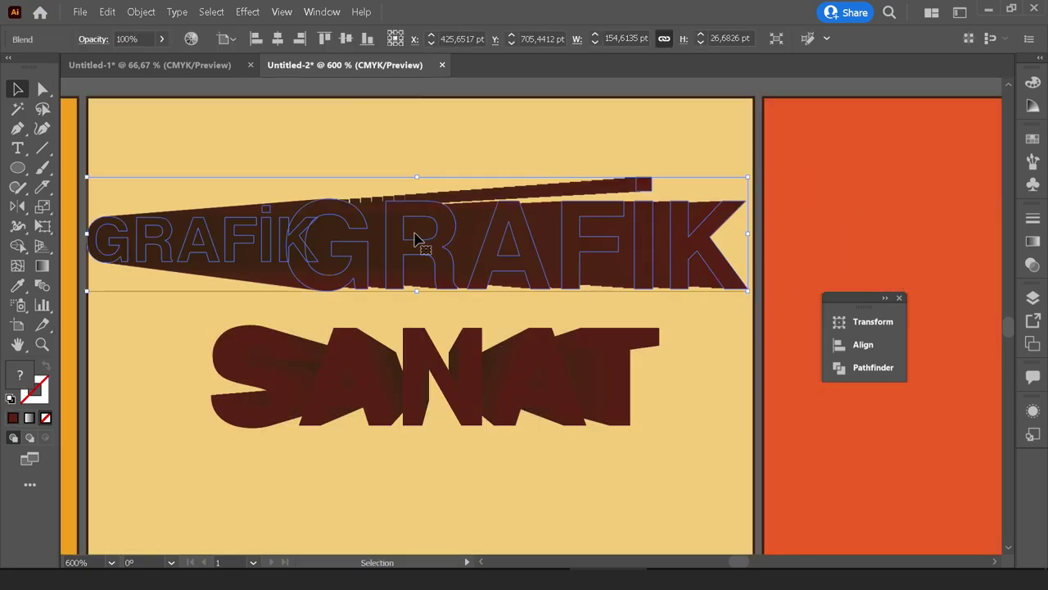
{"action": "double_click", "coordinate": [447, 305]}
{"action": "left_click_drag", "start_coordinate": [443, 304], "coordinate": [272, 296]}
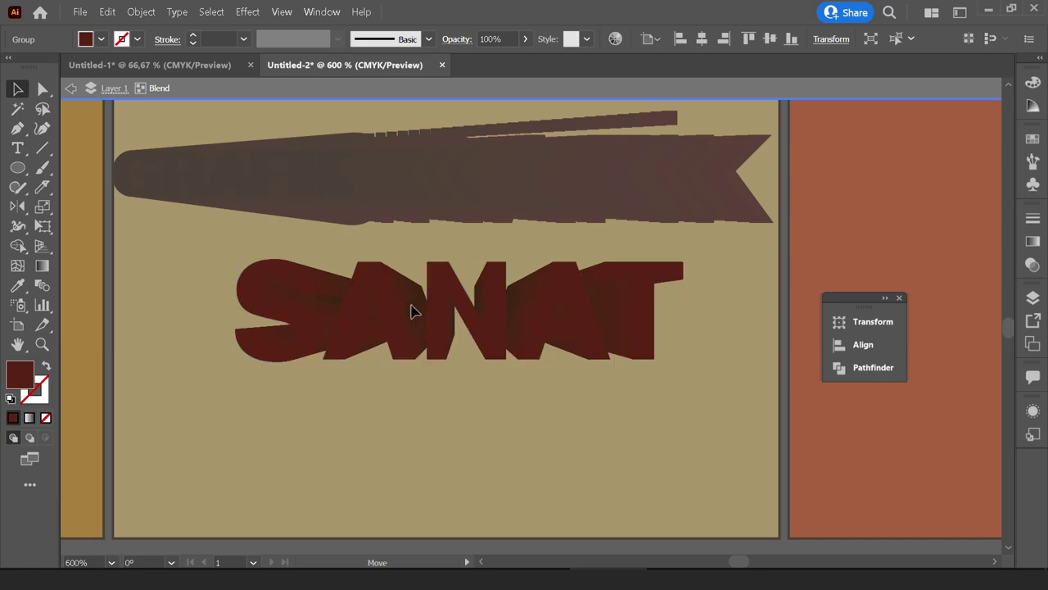
{"action": "scroll", "coordinate": [273, 297], "scroll_direction": "down", "scroll_amount": 1}
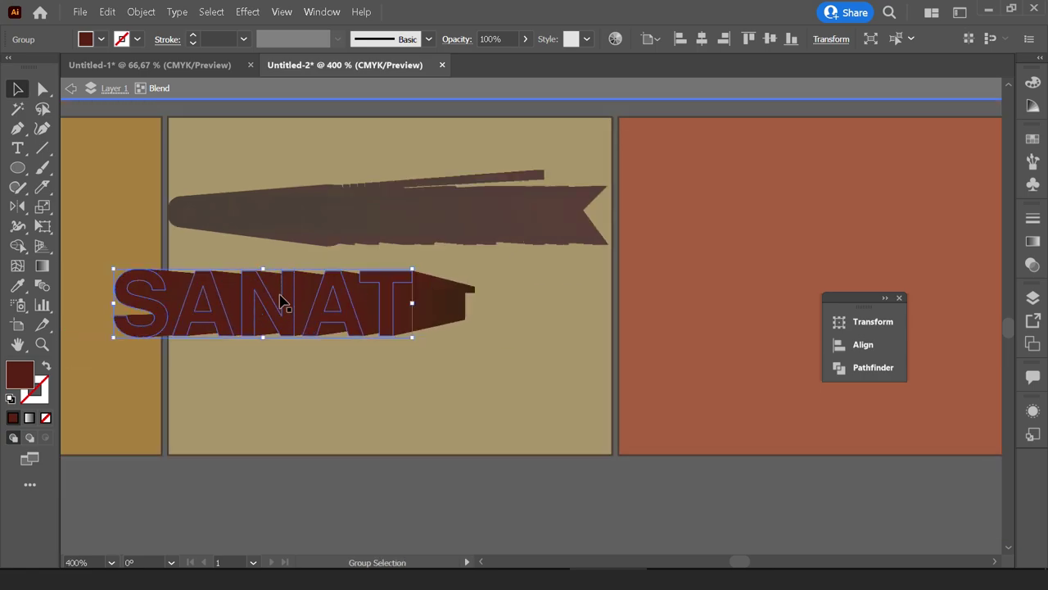
{"action": "left_click_drag", "start_coordinate": [279, 311], "coordinate": [237, 314]}
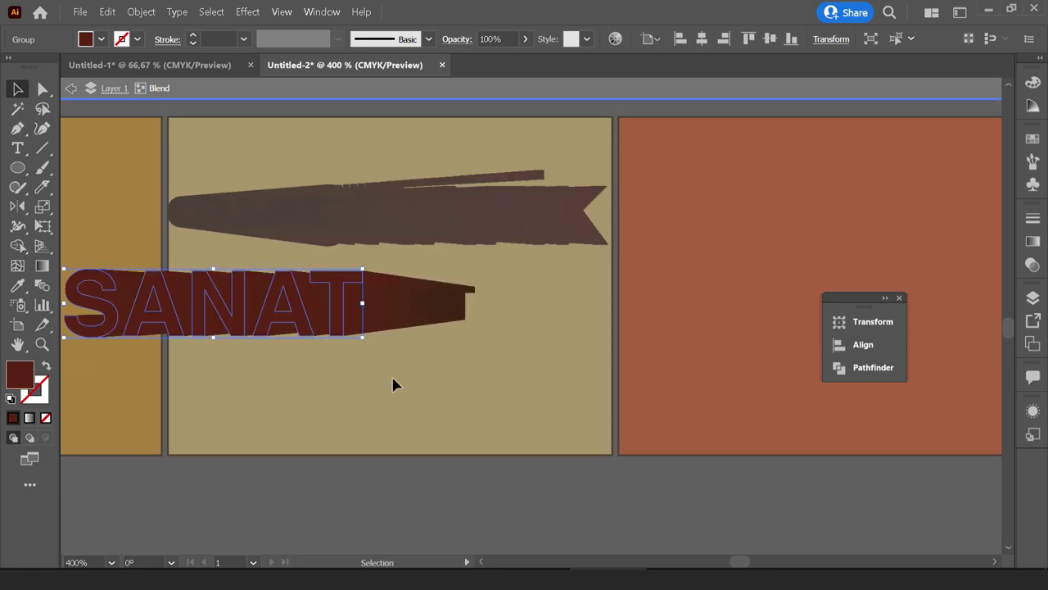
{"action": "double_click", "coordinate": [393, 382]}
Move the SANAT blend right and align it using the GRAFIK blend as key object.
{"action": "mouse_move", "coordinate": [380, 308]}
{"action": "left_mouse_down"}
{"action": "mouse_move", "coordinate": [510, 309]}
{"action": "mouse_move", "coordinate": [502, 312]}
{"action": "left_mouse_up"}
{"action": "left_click", "coordinate": [487, 214]}
{"action": "left_click", "coordinate": [431, 291], "text": "shift"}
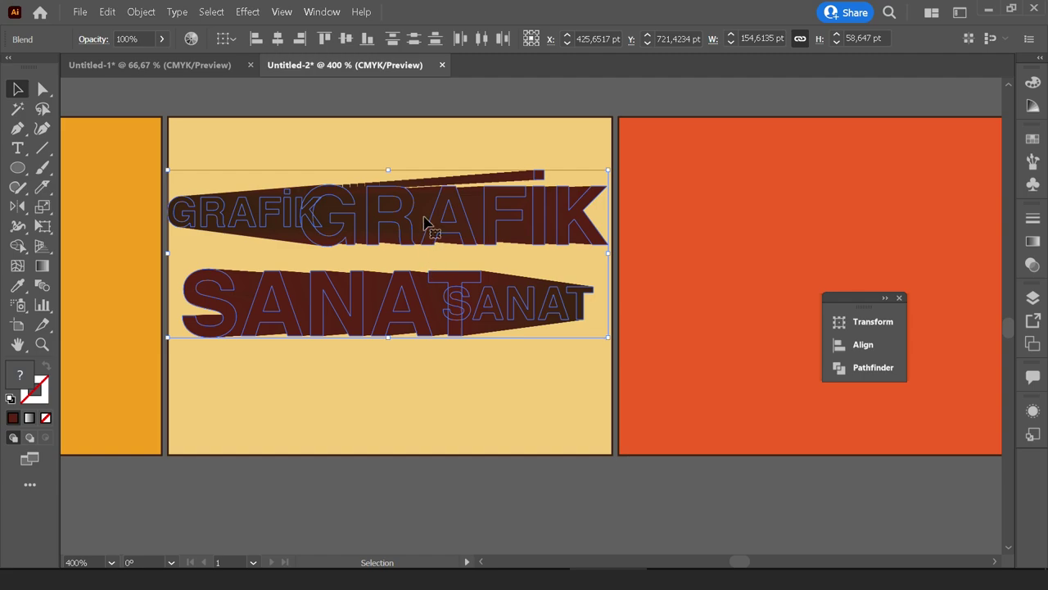
{"action": "left_click", "coordinate": [431, 247]}
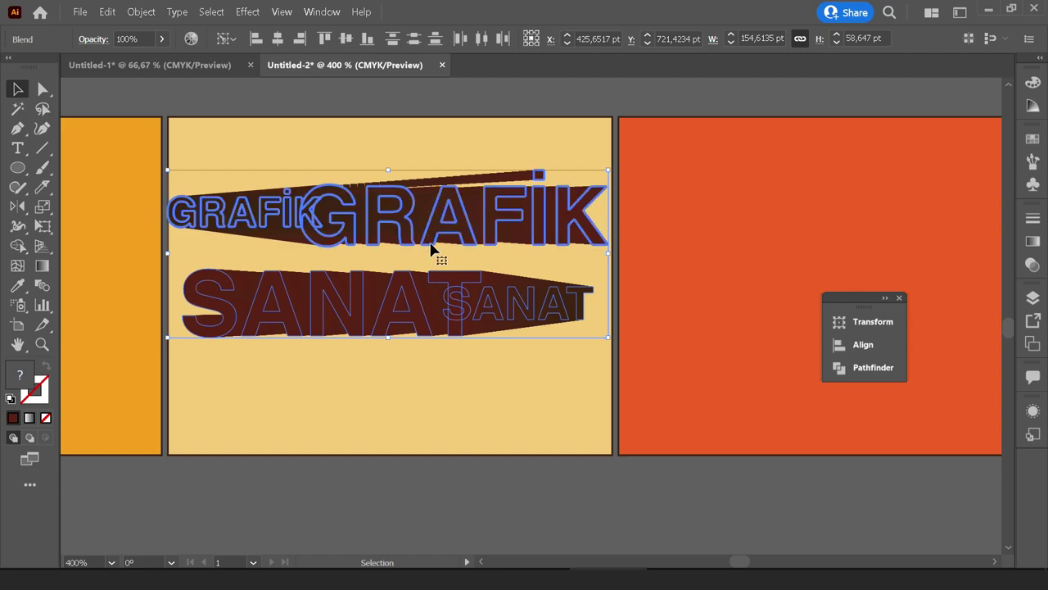
{"action": "left_click", "coordinate": [466, 370]}
{"action": "left_click", "coordinate": [431, 237], "text": "shift"}
Expand the GRAFIK and SANAT blends into shapes.
{"action": "left_click", "coordinate": [432, 305]}
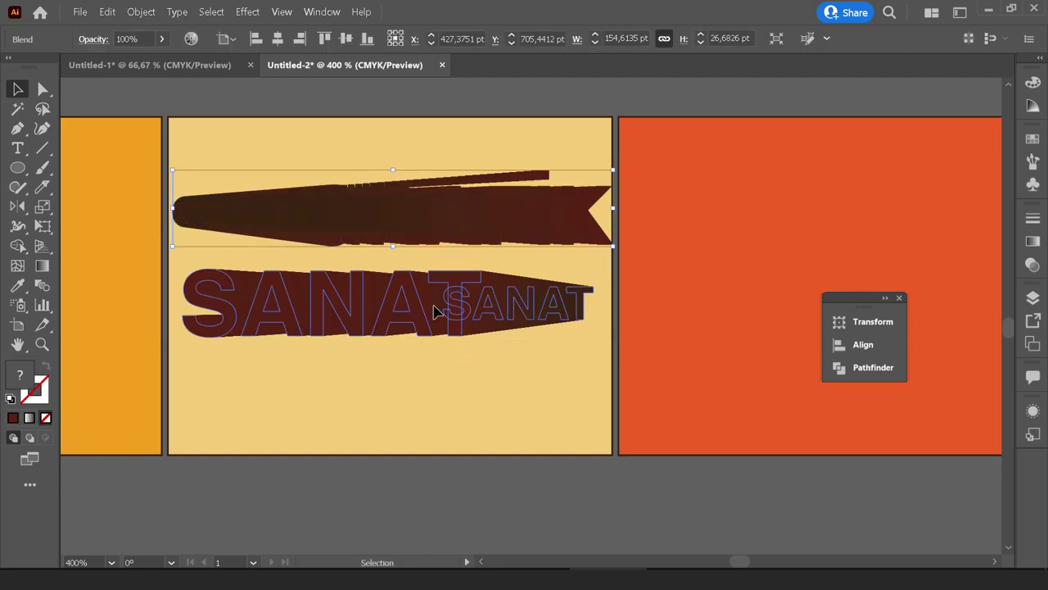
{"action": "left_click", "coordinate": [432, 244]}
{"action": "left_click", "coordinate": [141, 11]}
{"action": "left_click", "coordinate": [154, 145]}
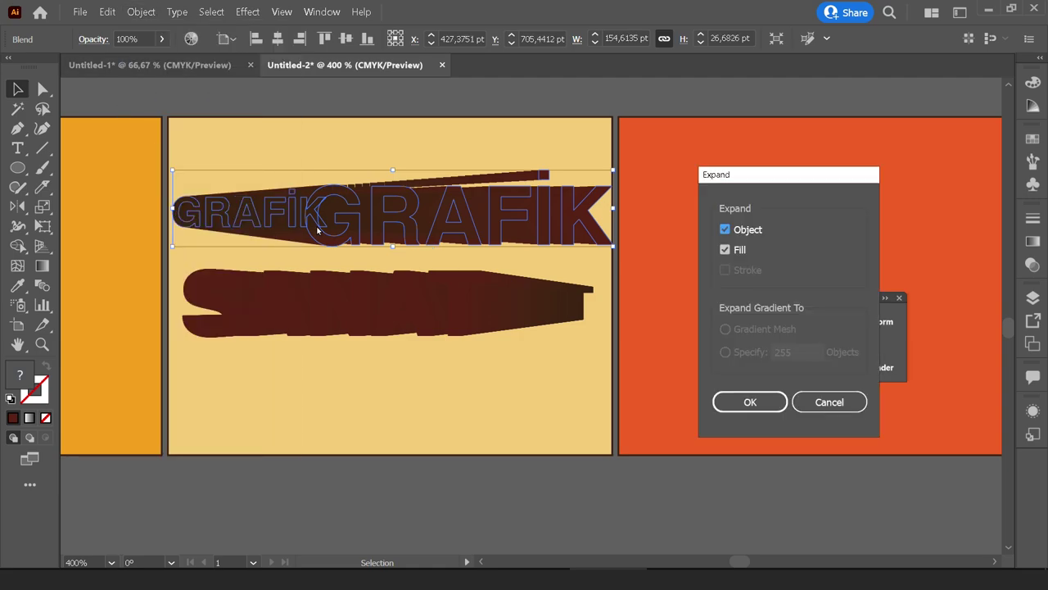
{"action": "left_click", "coordinate": [737, 402]}
{"action": "left_click", "coordinate": [495, 303]}
{"action": "left_click", "coordinate": [141, 12]}
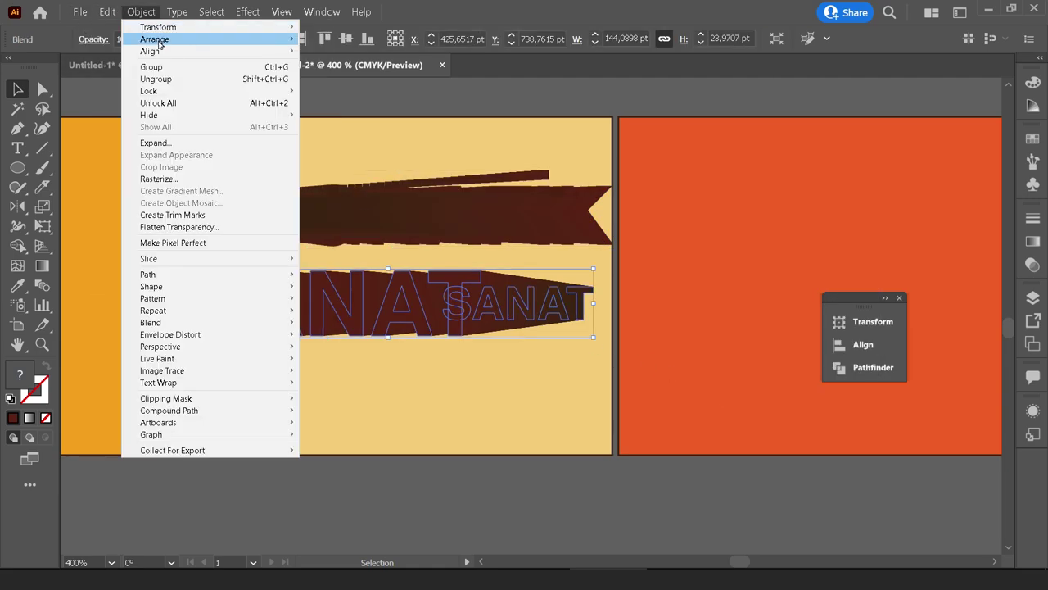
{"action": "left_click", "coordinate": [156, 143]}
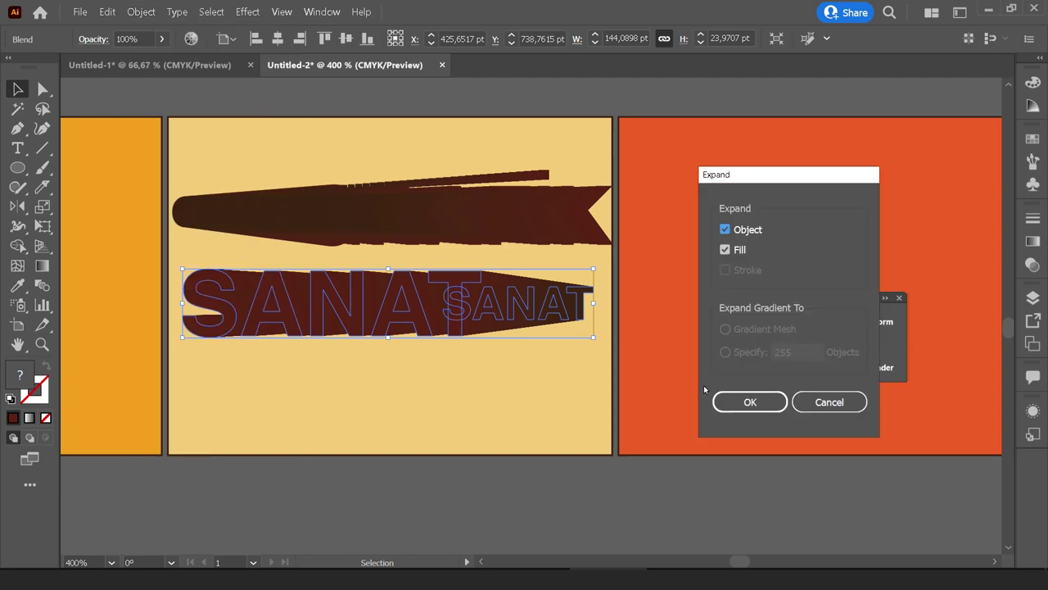
{"action": "left_click", "coordinate": [741, 400]}
Inside the expanded group, enlarge GRAFIK so it reaches the banner's right edge.
{"action": "left_click", "coordinate": [496, 217]}
{"action": "double_click", "coordinate": [495, 217]}
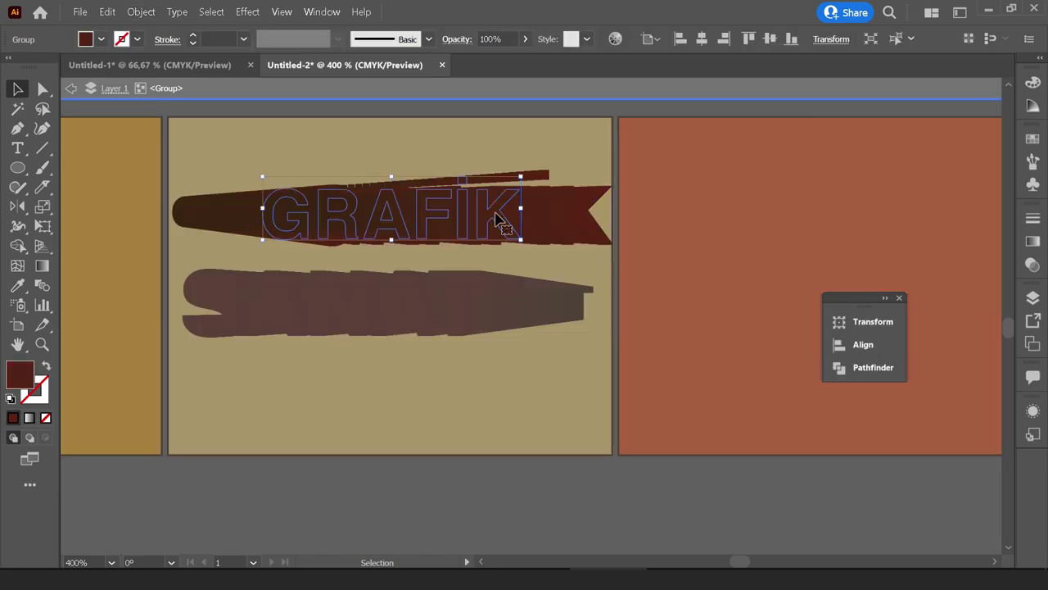
{"action": "left_click_drag", "start_coordinate": [541, 215], "coordinate": [596, 203]}
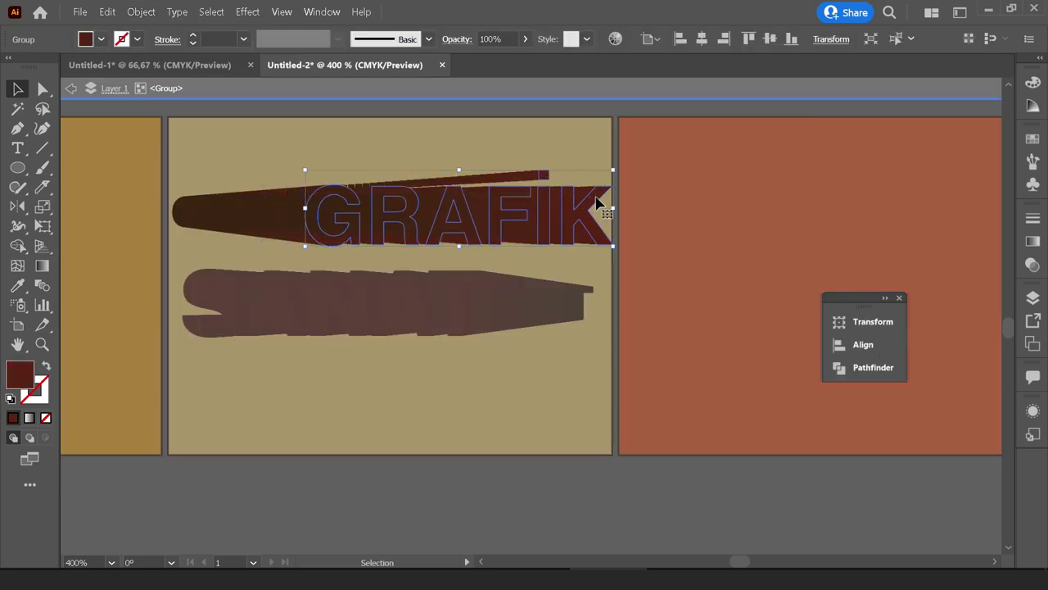
{"action": "double_click", "coordinate": [601, 203]}
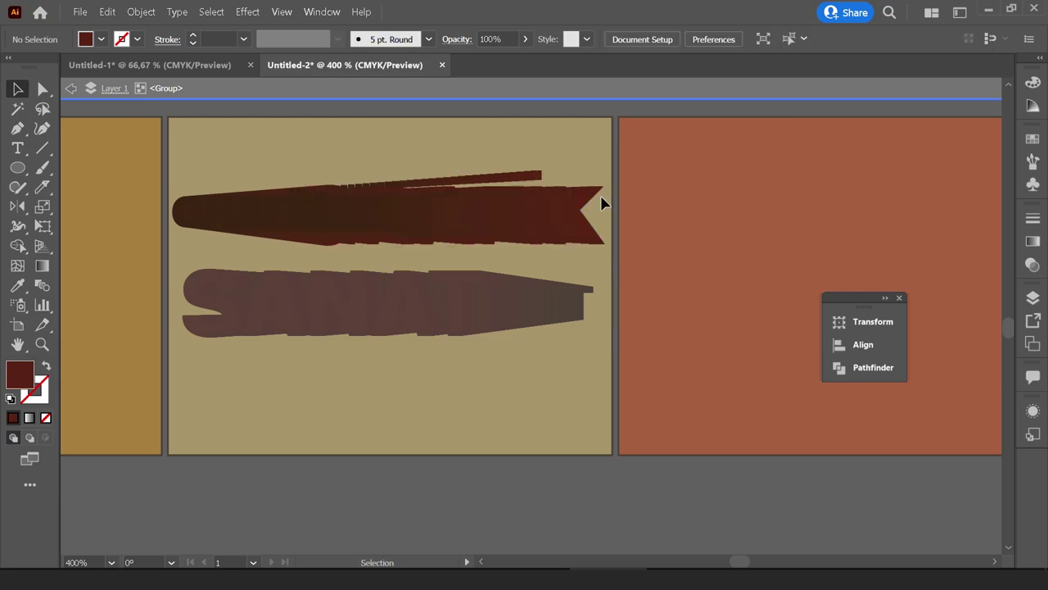
{"action": "left_click", "coordinate": [602, 202]}
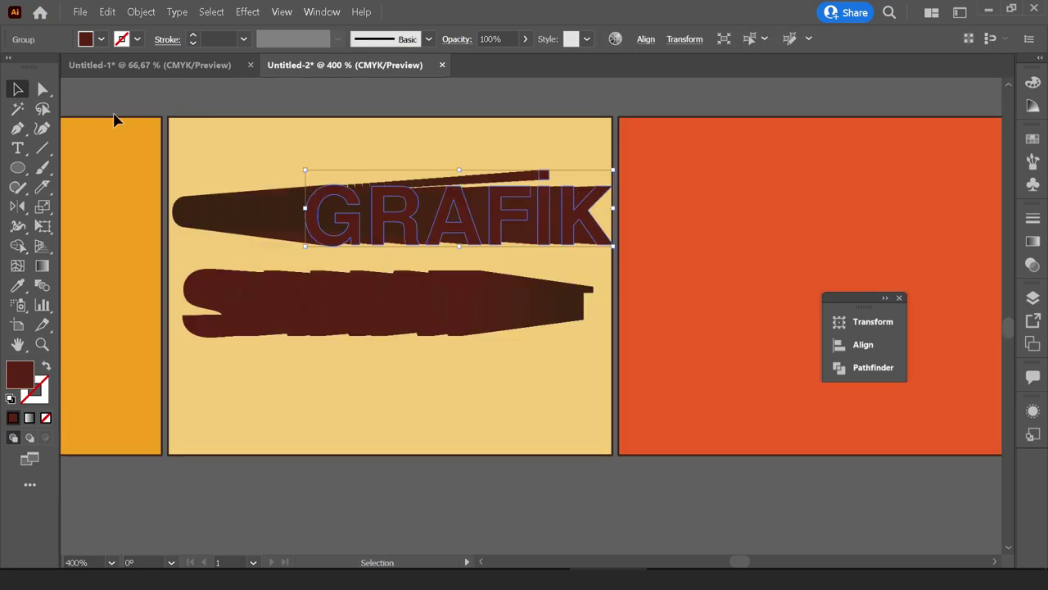
Give GRAFIK the orange sampled from the left tile, with stroke set to None.
{"action": "left_click", "coordinate": [19, 287]}
{"action": "left_click", "coordinate": [99, 227]}
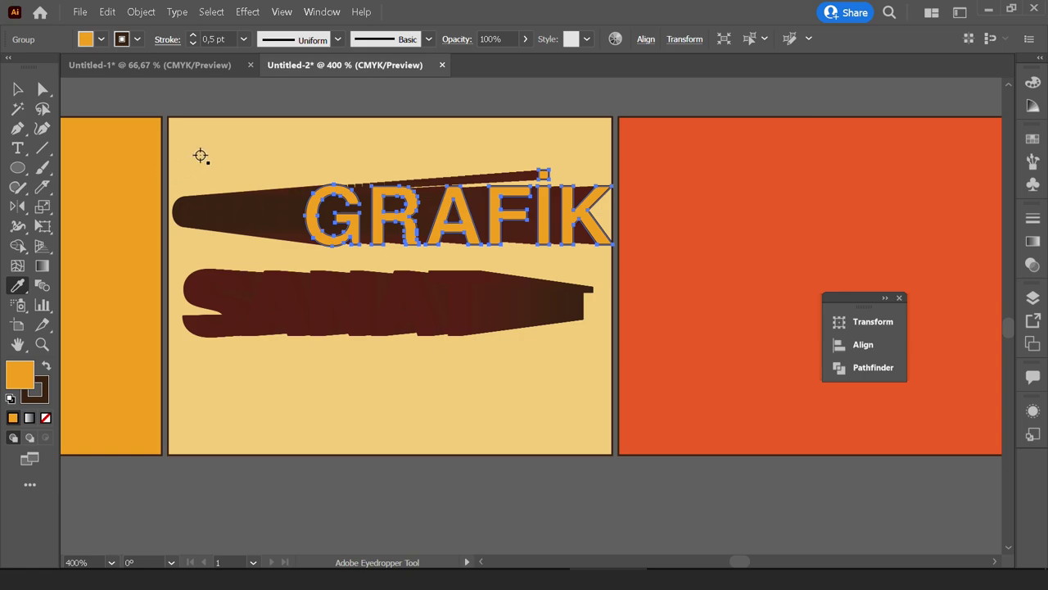
{"action": "key", "text": "v"}
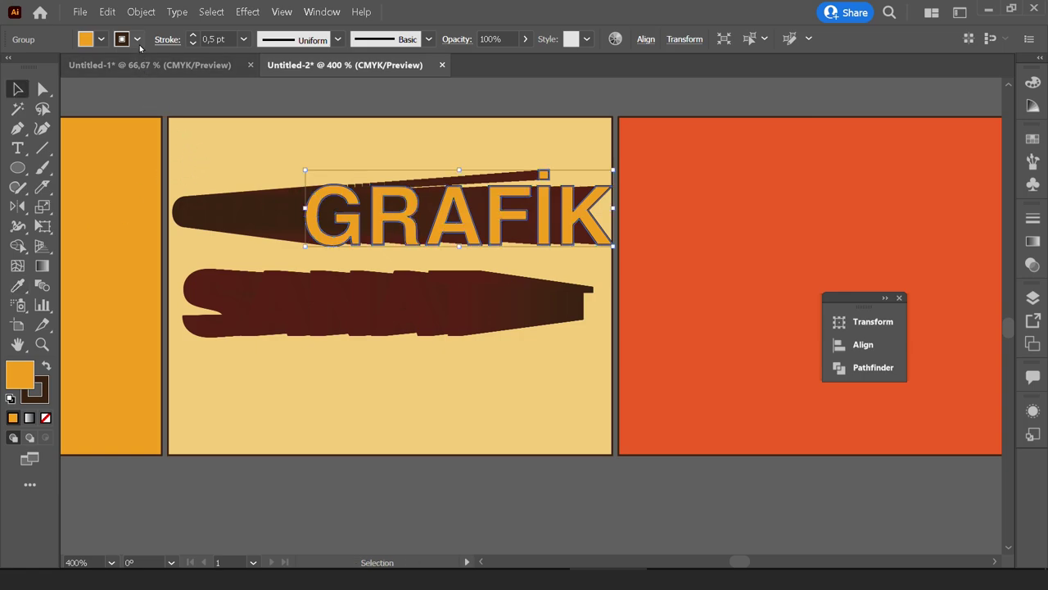
{"action": "left_click", "coordinate": [137, 38]}
{"action": "left_click", "coordinate": [15, 69]}
Ungroup the SANAT shapes and copy GRAFIK's orange onto SANAT's front letters.
{"action": "left_click", "coordinate": [219, 299]}
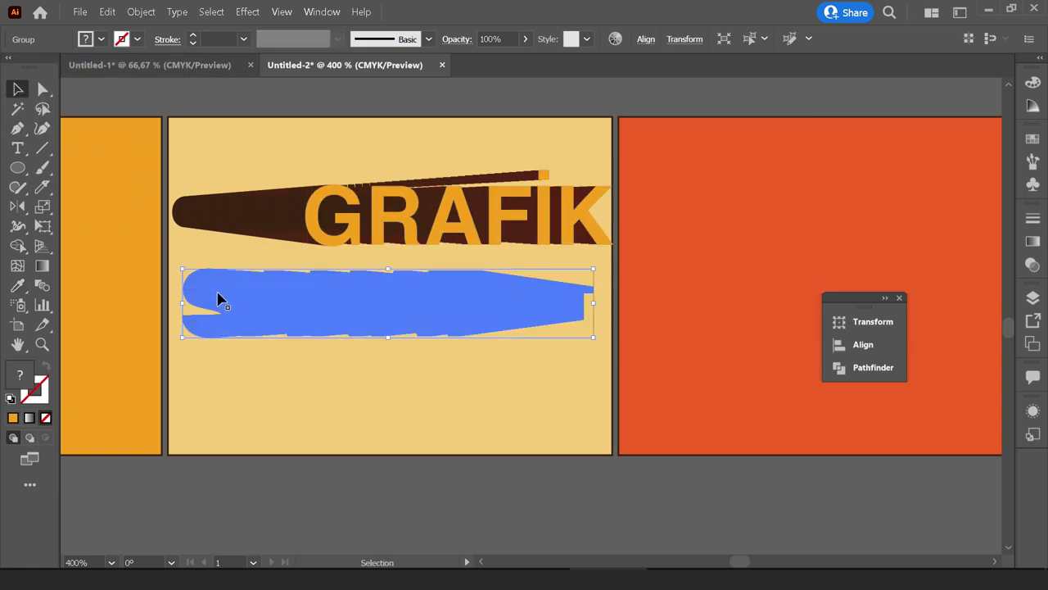
{"action": "right_click", "coordinate": [197, 298]}
{"action": "left_click", "coordinate": [246, 400]}
{"action": "left_click", "coordinate": [245, 402]}
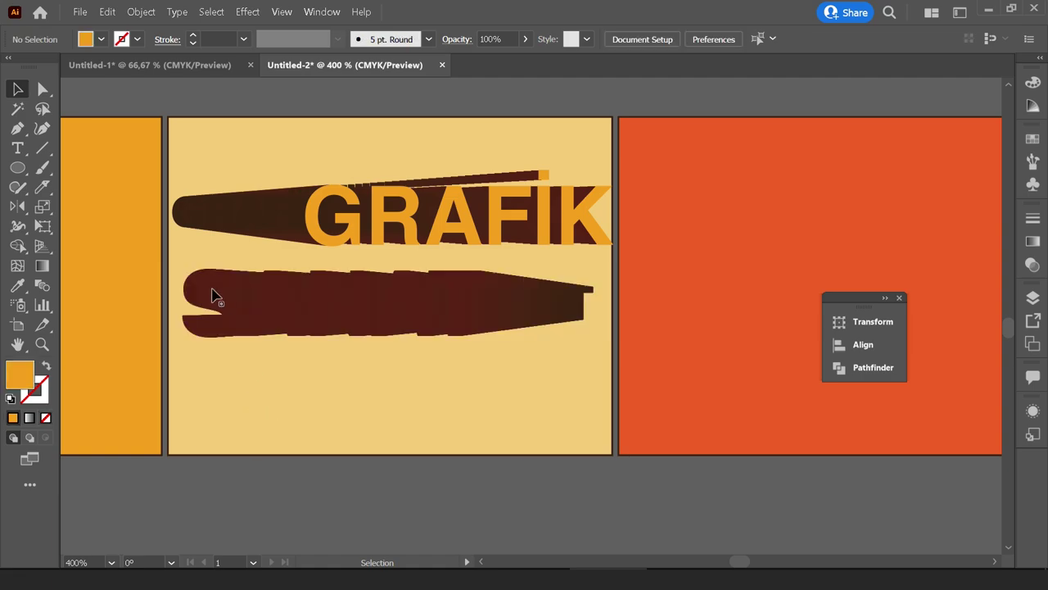
{"action": "left_click", "coordinate": [190, 302]}
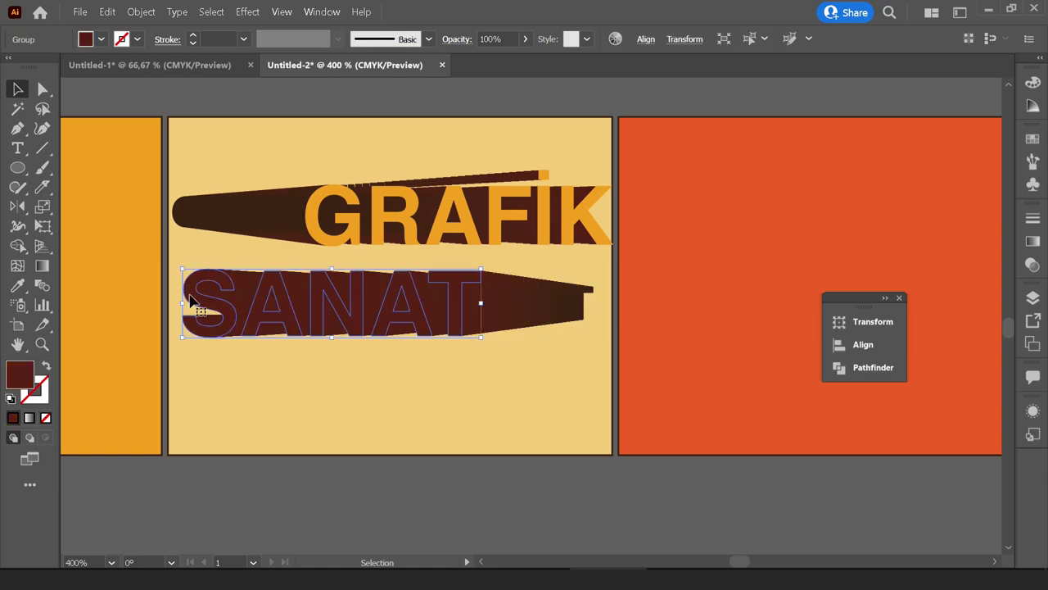
{"action": "left_click", "coordinate": [18, 285]}
{"action": "left_click", "coordinate": [342, 209]}
{"action": "key", "text": "v"}
{"action": "left_click", "coordinate": [356, 151]}
Move the finished GRAFIK SANAT tile into the empty middle cell of the poster's third row.
{"action": "key", "text": "ctrl+minus"}
{"action": "key", "text": "ctrl+minus"}
{"action": "key", "text": "ctrl+minus"}
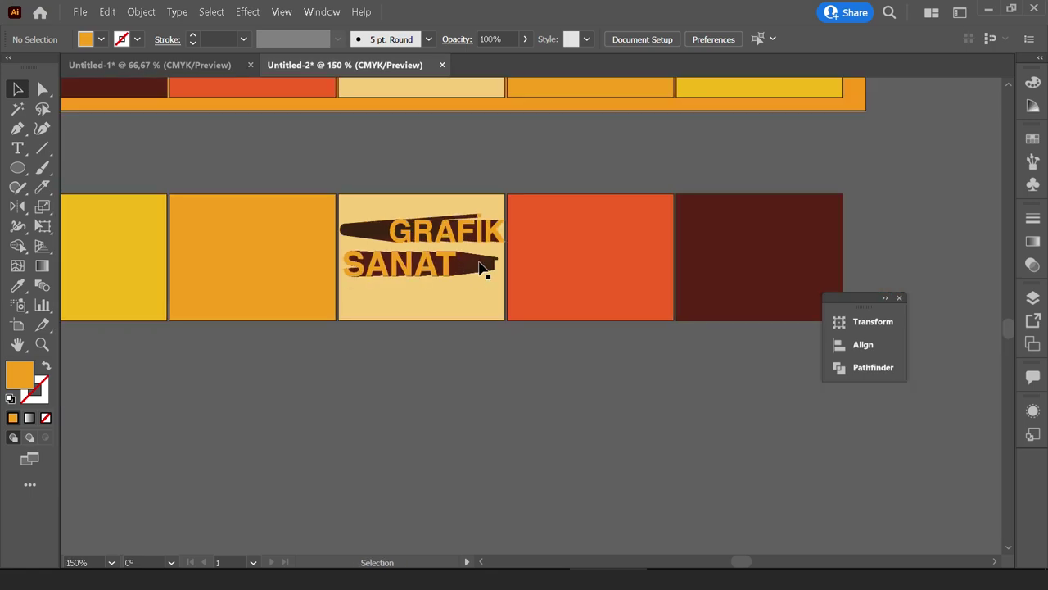
{"action": "left_click_drag", "start_coordinate": [484, 268], "coordinate": [507, 350]}
{"action": "left_click", "coordinate": [459, 303]}
{"action": "key", "text": "ctrl+minus"}
{"action": "key", "text": "ctrl+minus"}
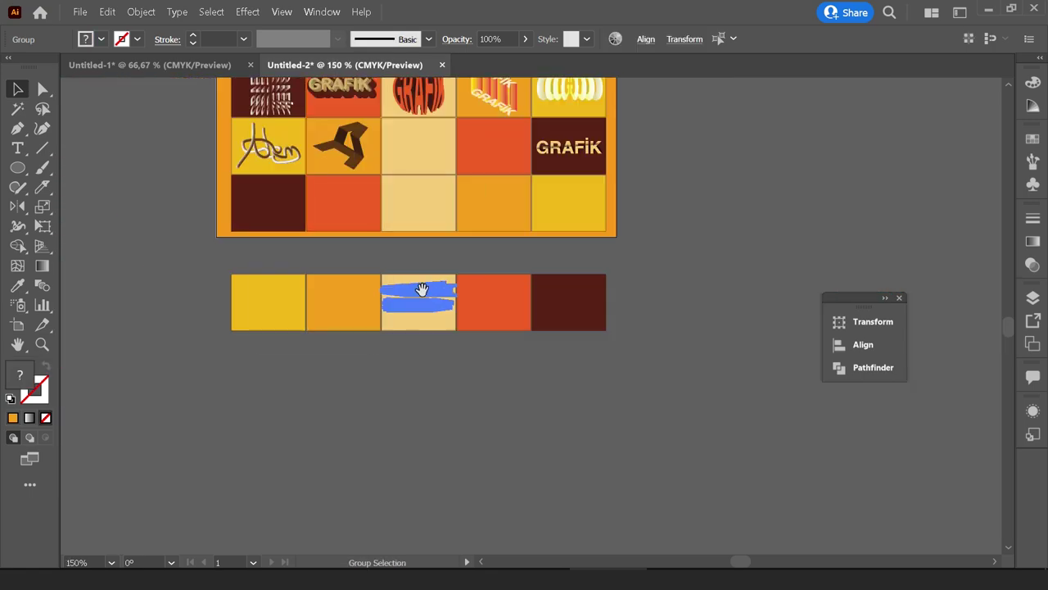
{"action": "left_click_drag", "start_coordinate": [421, 290], "coordinate": [447, 359]}
{"action": "left_click", "coordinate": [437, 234]}
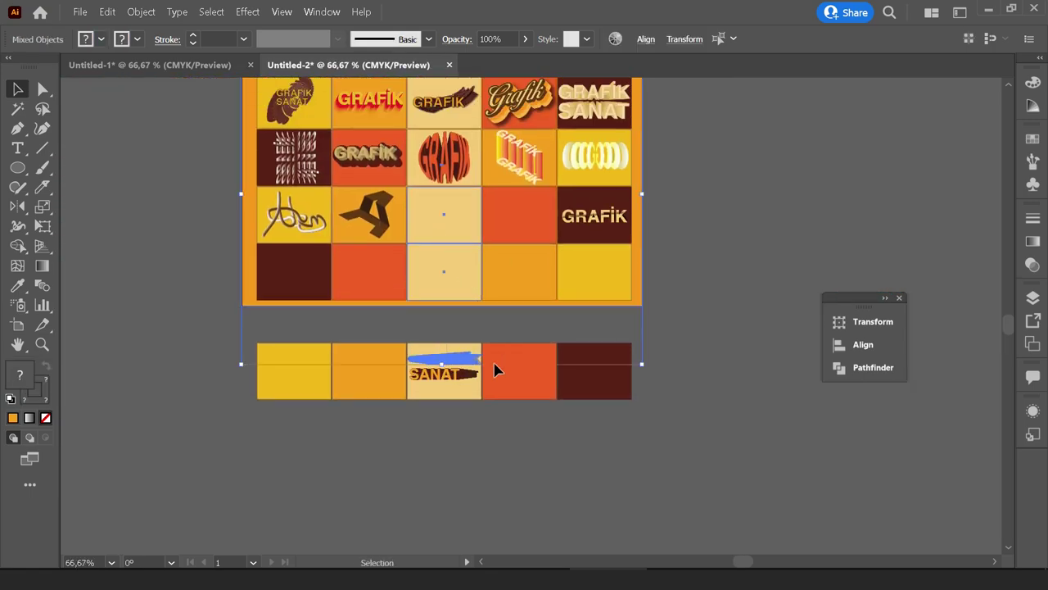
Glance at the Untitled-1 reference document, then return to Untitled-2.
{"action": "key", "text": "ctrl+Tab"}
{"action": "scroll", "coordinate": [668, 170], "scroll_direction": "up", "scroll_amount": 4}
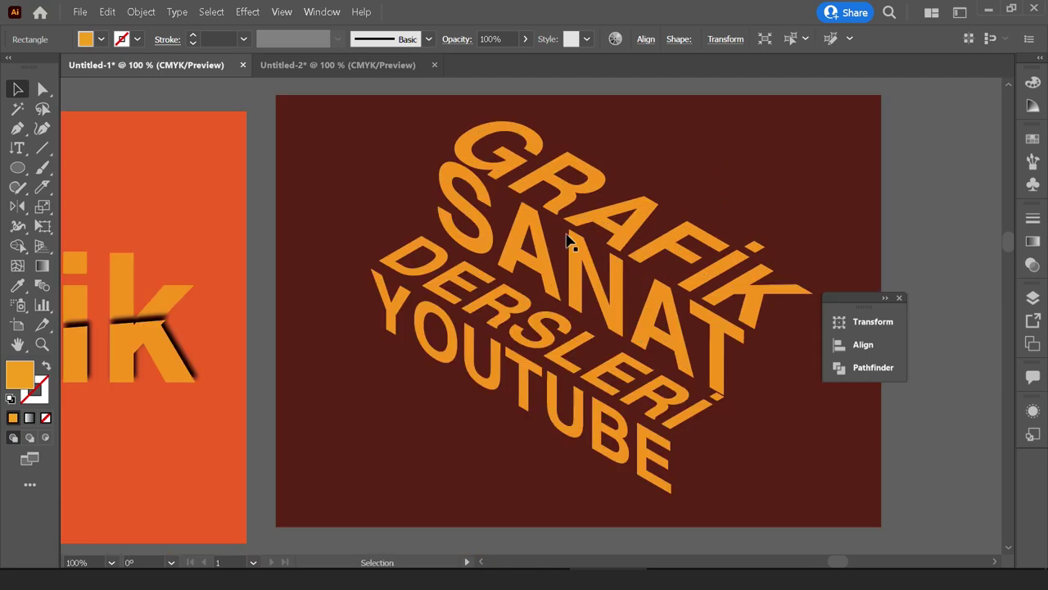
{"action": "key", "text": "ctrl+Tab"}
Give GRAFİK a flat 0 pt Extrude & Bevel (Classic) tilt in the Isometric Top position.
{"action": "scroll", "coordinate": [551, 360], "scroll_direction": "down", "scroll_amount": 1}
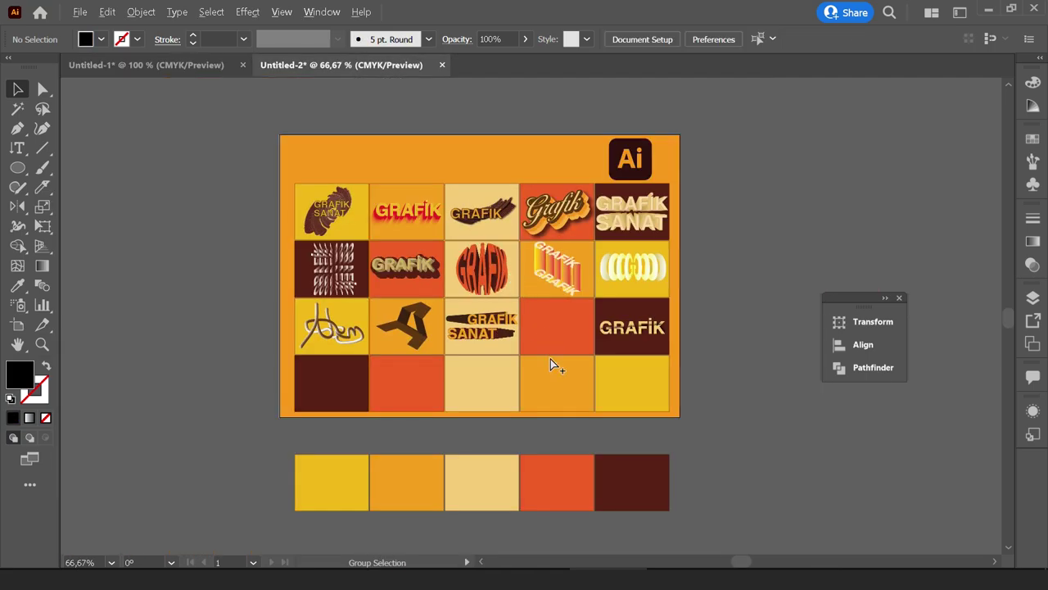
{"action": "scroll", "coordinate": [550, 361], "scroll_direction": "up", "scroll_amount": 1}
{"action": "scroll", "coordinate": [558, 291], "scroll_direction": "up", "scroll_amount": 3}
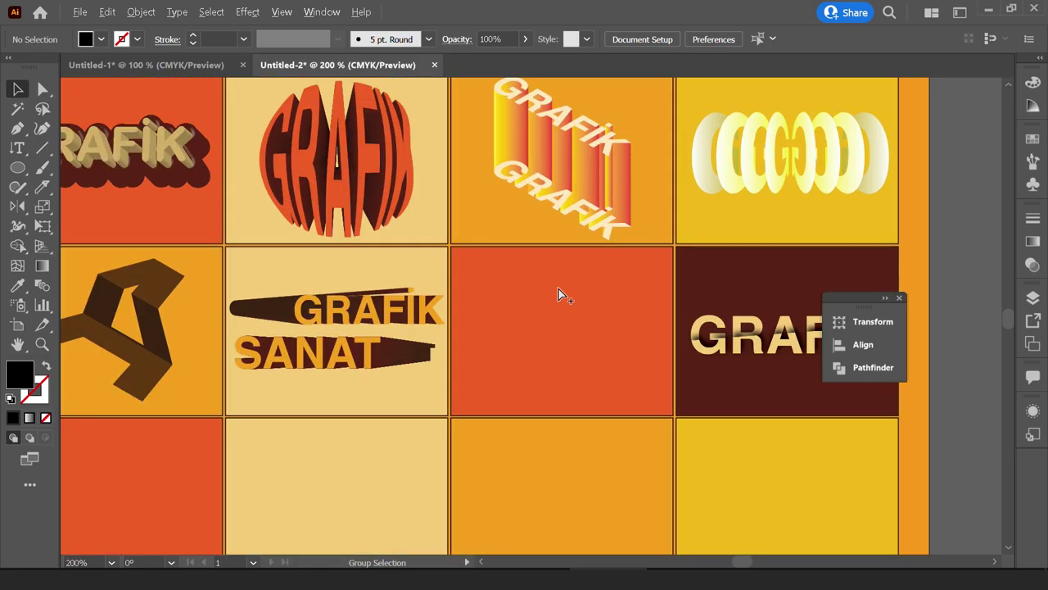
{"action": "scroll", "coordinate": [558, 291], "scroll_direction": "up", "scroll_amount": 1}
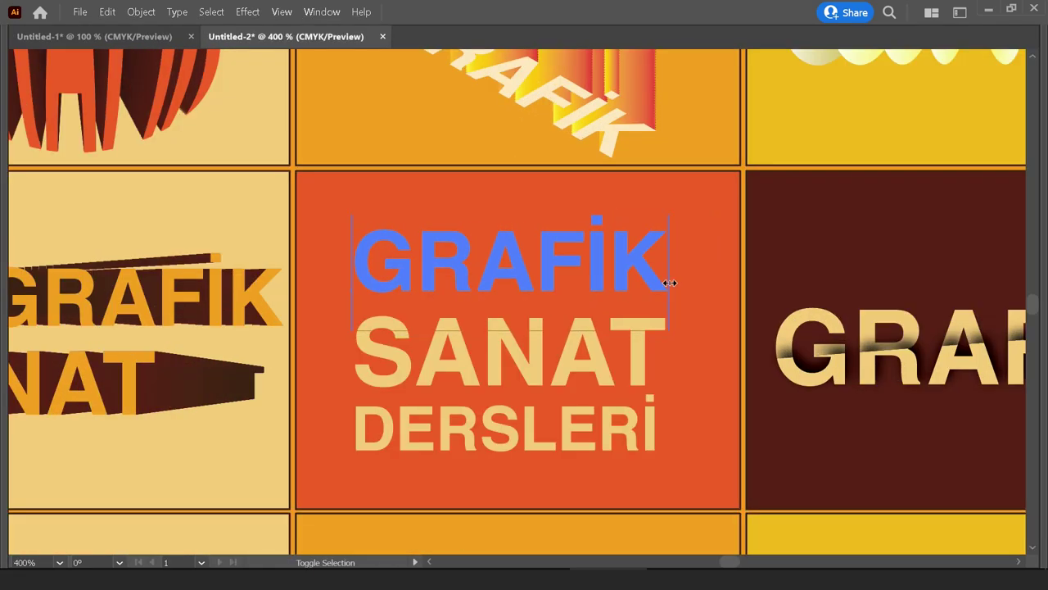
{"action": "left_click", "coordinate": [601, 237]}
{"action": "left_click", "coordinate": [247, 13]}
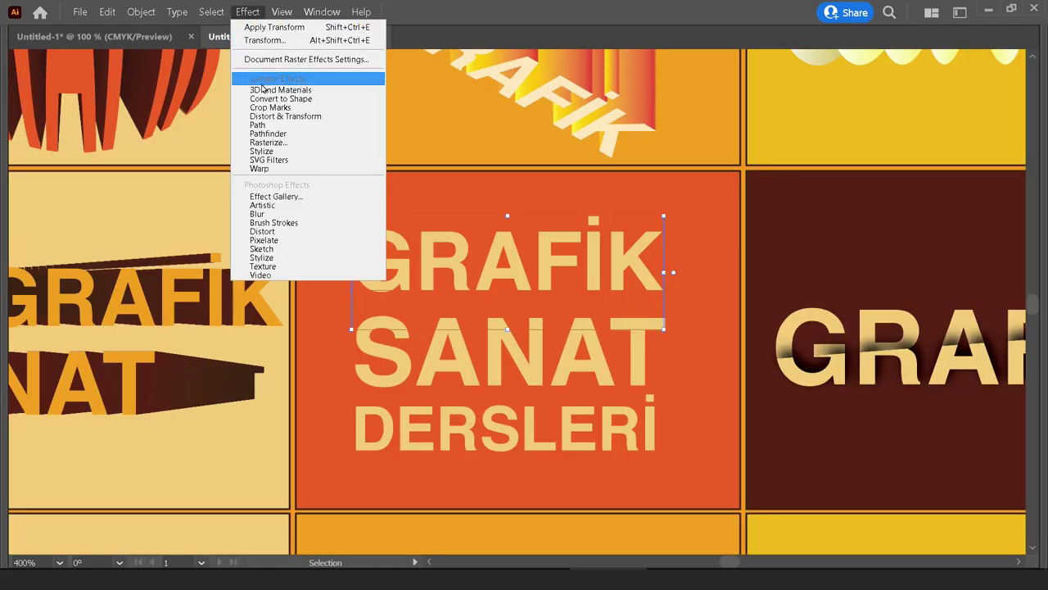
{"action": "mouse_move", "coordinate": [280, 89]}
{"action": "left_click", "coordinate": [533, 150]}
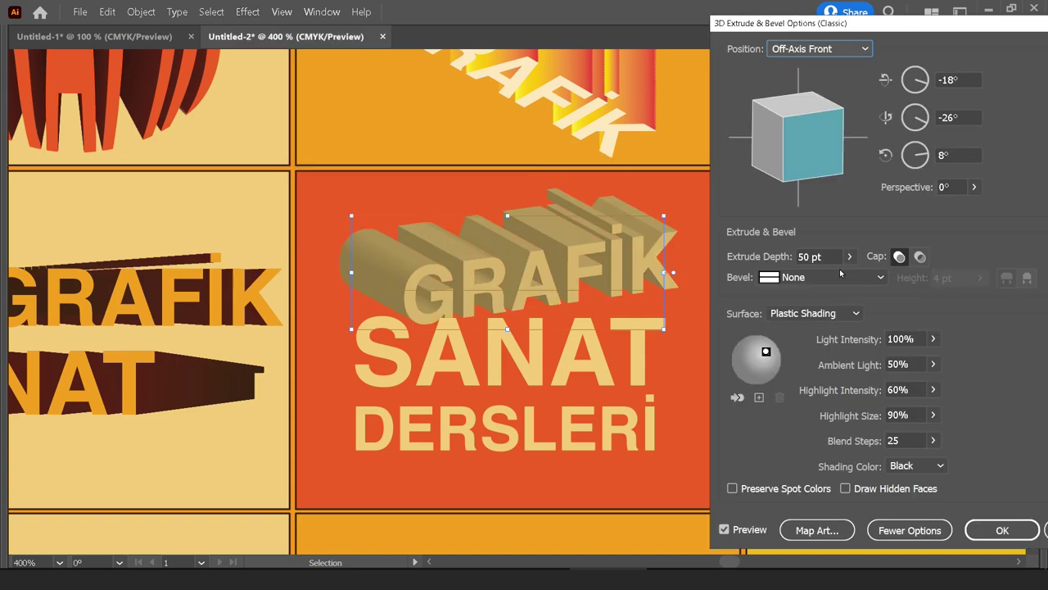
{"action": "left_click", "coordinate": [848, 257]}
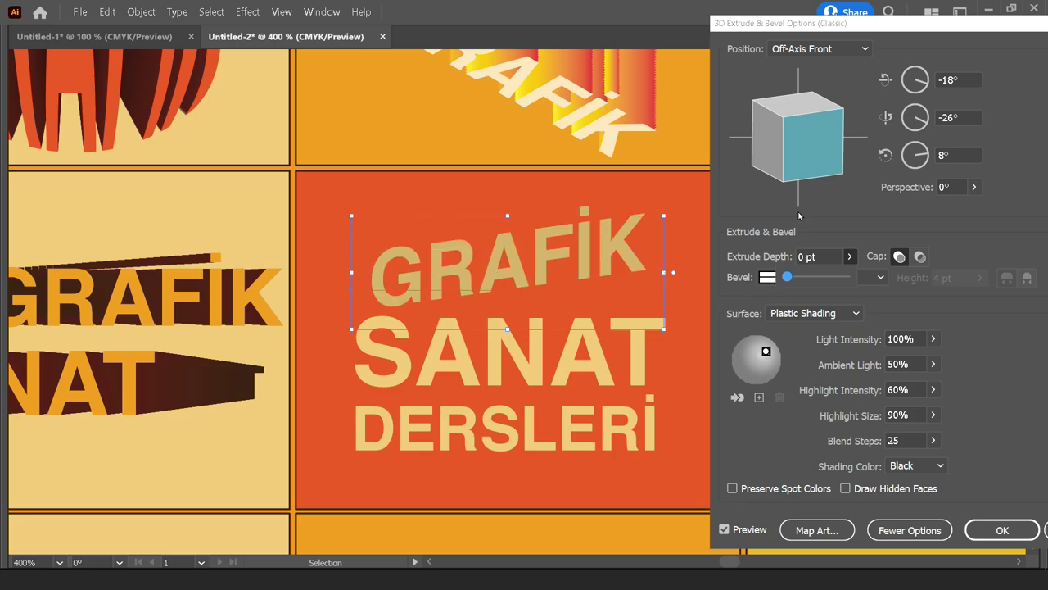
{"action": "left_click", "coordinate": [819, 49]}
{"action": "left_click", "coordinate": [856, 313]}
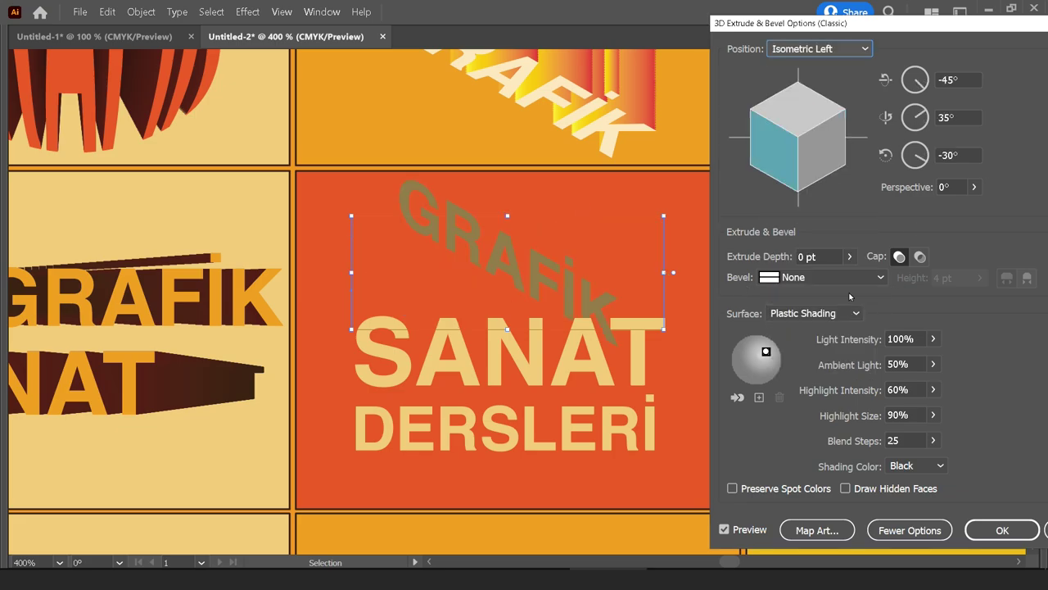
{"action": "left_click", "coordinate": [852, 49]}
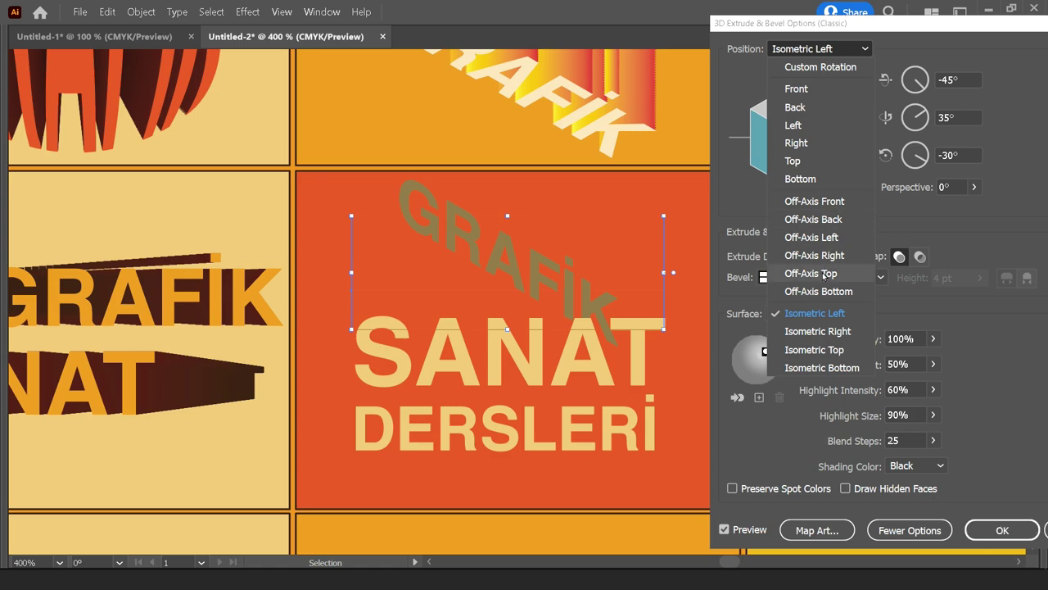
{"action": "left_click", "coordinate": [829, 352]}
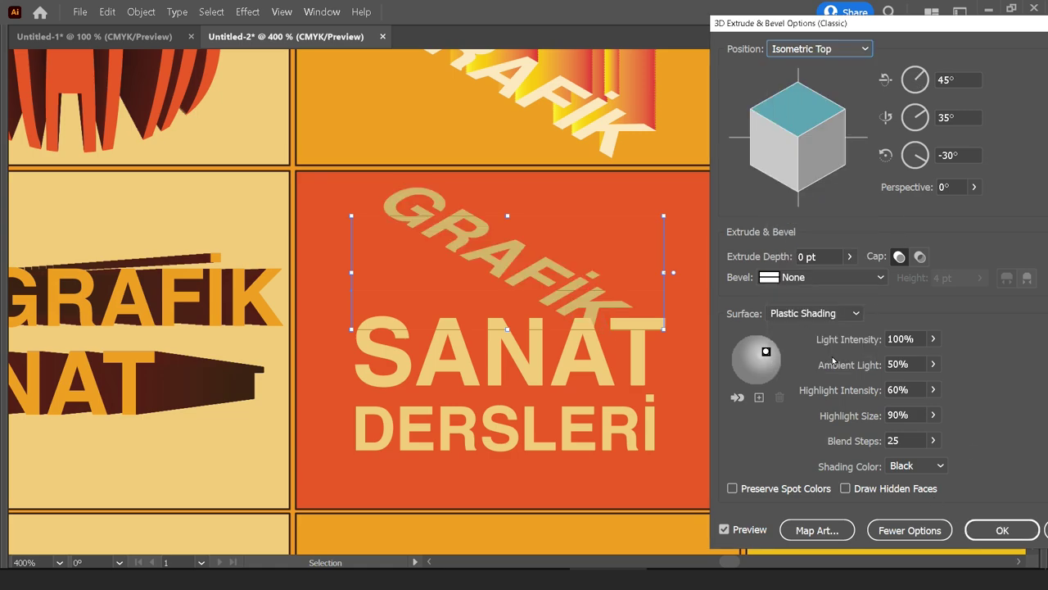
{"action": "left_click", "coordinate": [1001, 530]}
{"action": "left_click", "coordinate": [596, 354]}
Start a flat 0 pt Extrude & Bevel on SANAT, positioned Isometric Left.
{"action": "left_click", "coordinate": [247, 11]}
{"action": "mouse_move", "coordinate": [280, 89]}
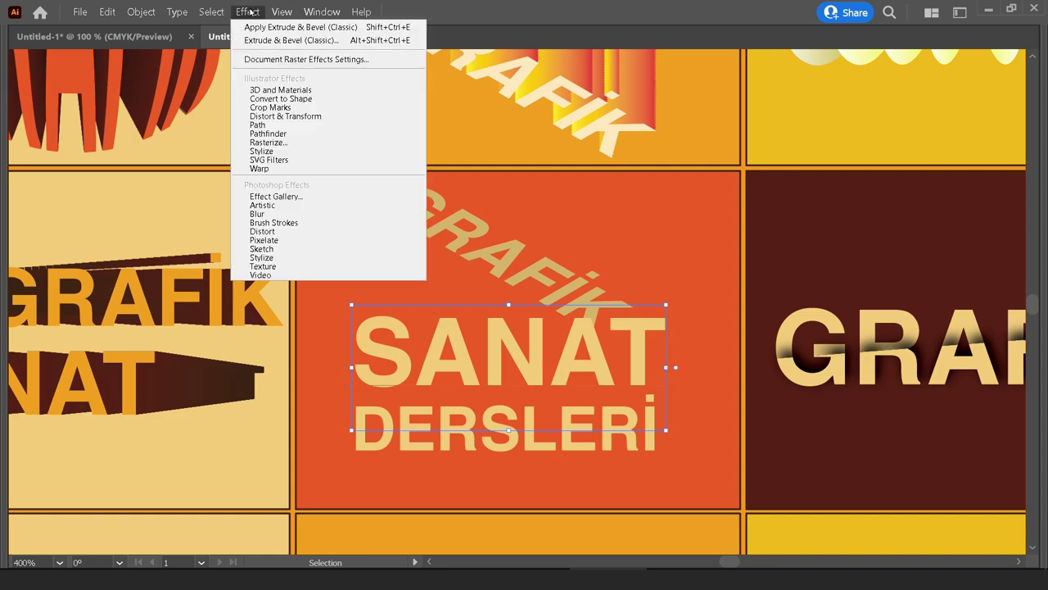
{"action": "left_click", "coordinate": [599, 152]}
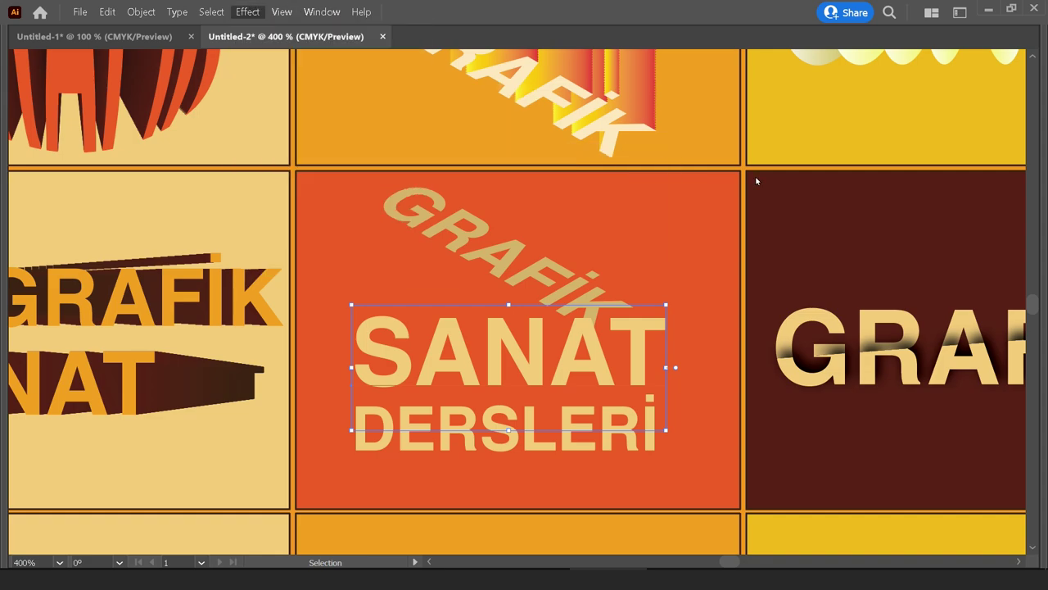
{"action": "left_click_drag", "start_coordinate": [828, 275], "coordinate": [789, 277]}
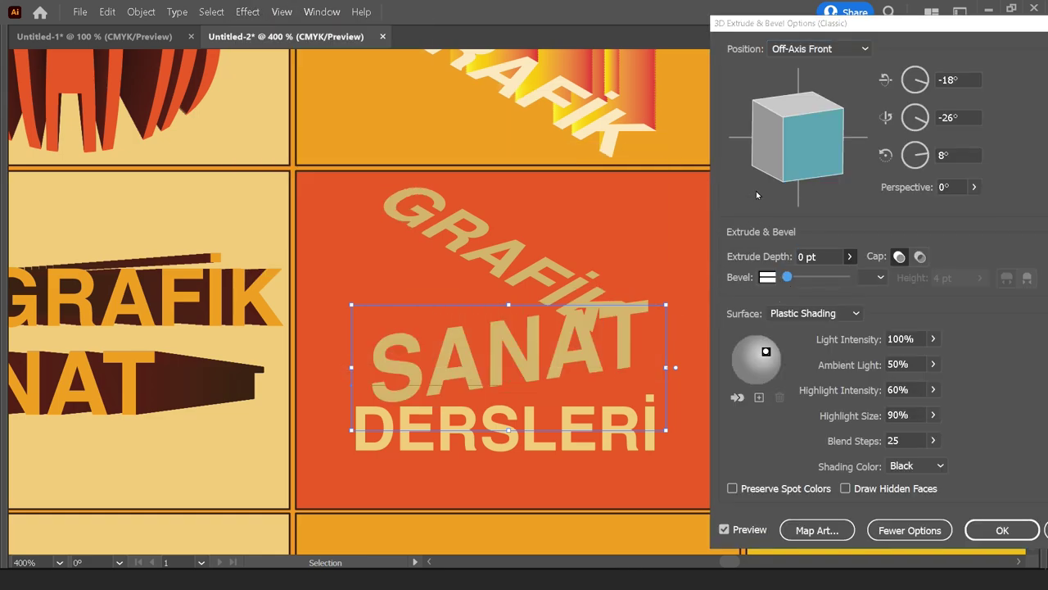
{"action": "left_click", "coordinate": [819, 48]}
{"action": "left_click", "coordinate": [841, 316]}
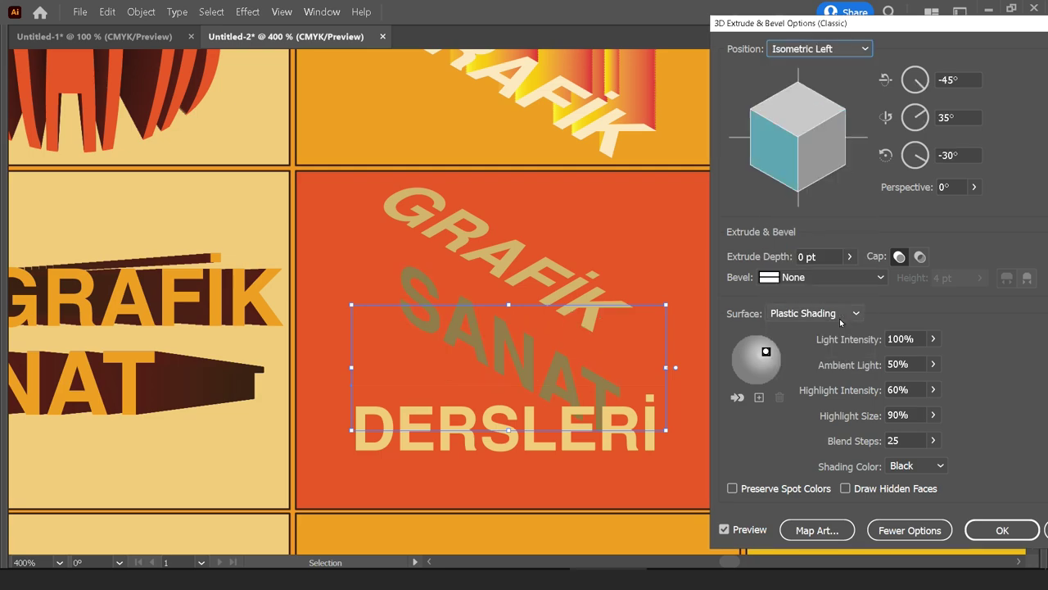
Give DERSLERİ a flat 0 pt Isometric Top tilt and fit it, narrowed, under SANAT.
{"action": "left_click", "coordinate": [1002, 530]}
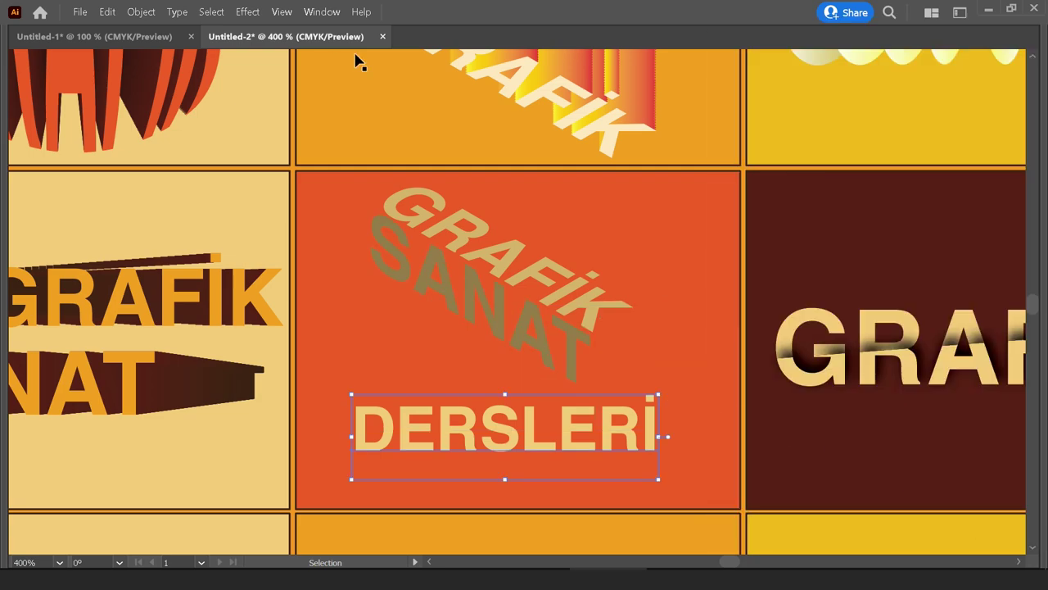
{"action": "left_click", "coordinate": [246, 12]}
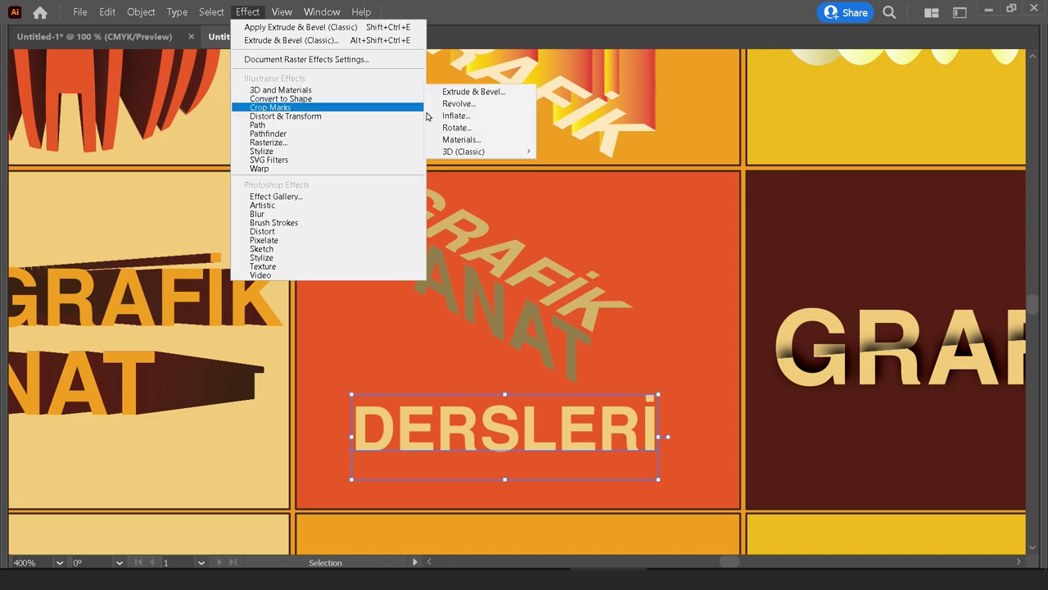
{"action": "mouse_move", "coordinate": [464, 152]}
{"action": "left_click", "coordinate": [647, 152]}
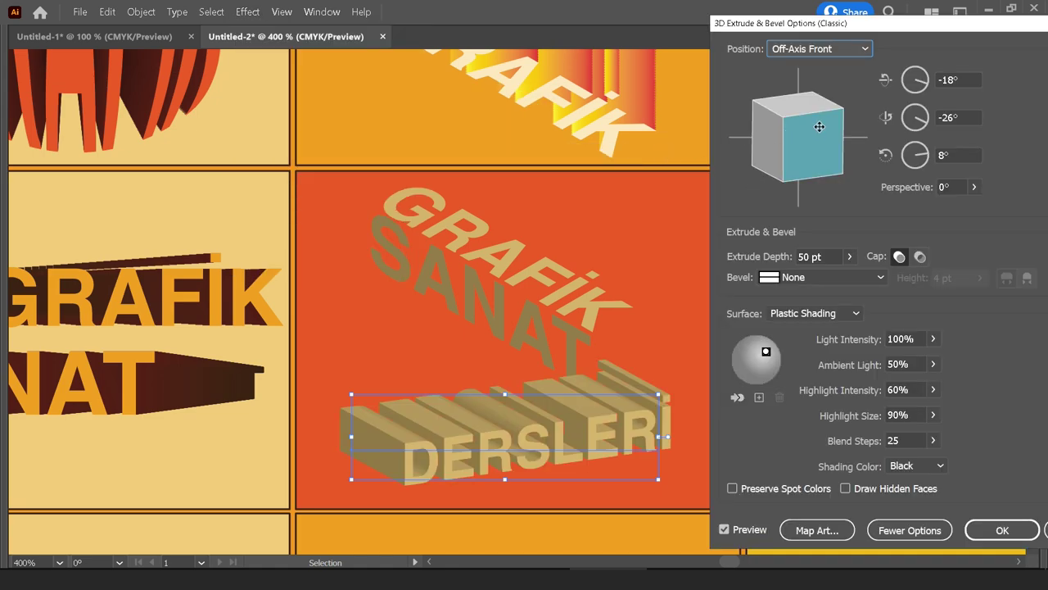
{"action": "left_click", "coordinate": [848, 52]}
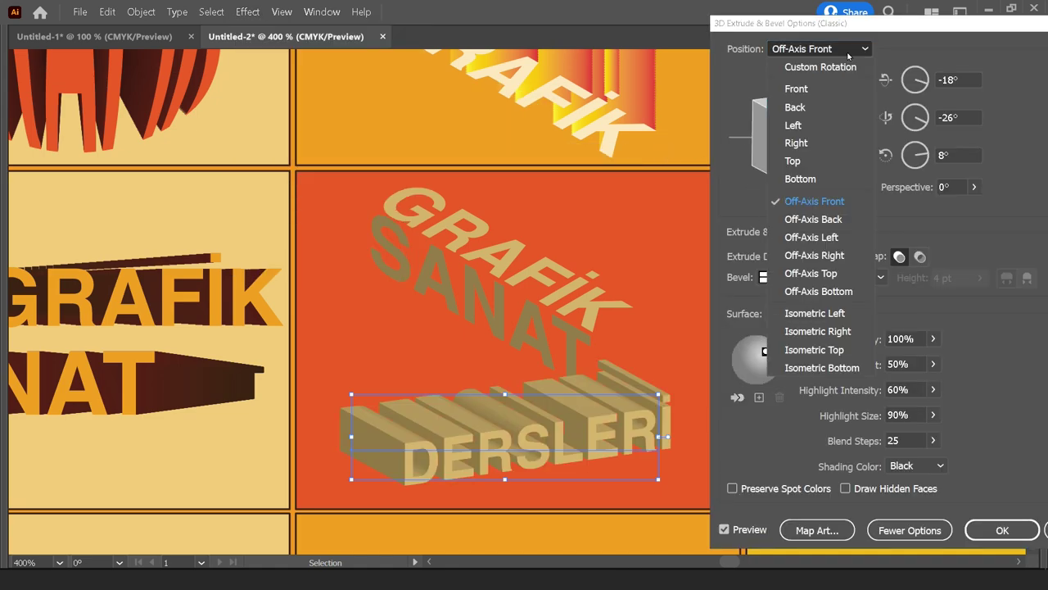
{"action": "left_click", "coordinate": [841, 350]}
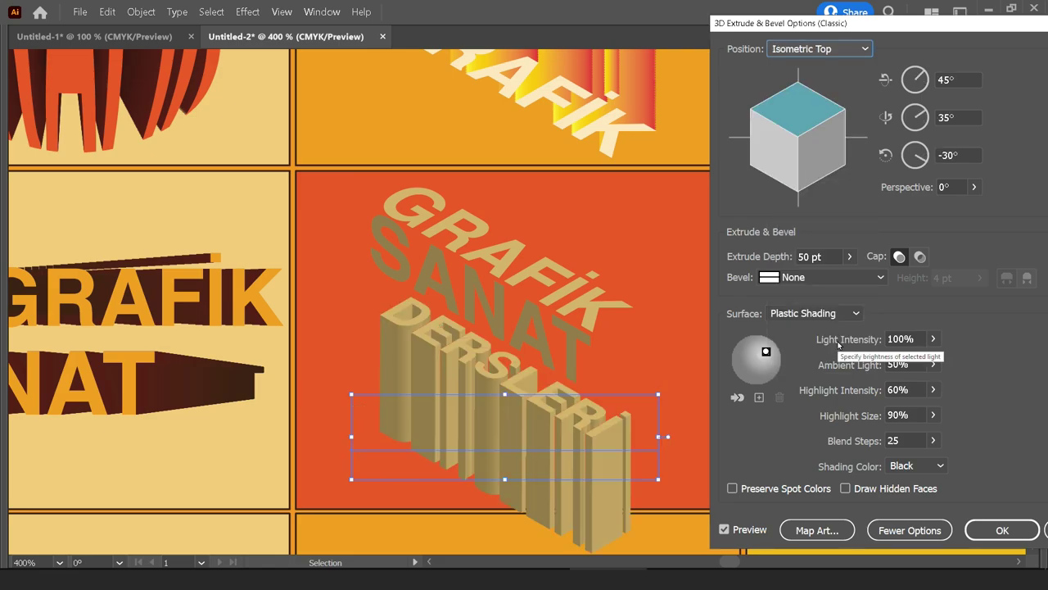
{"action": "left_click", "coordinate": [849, 257]}
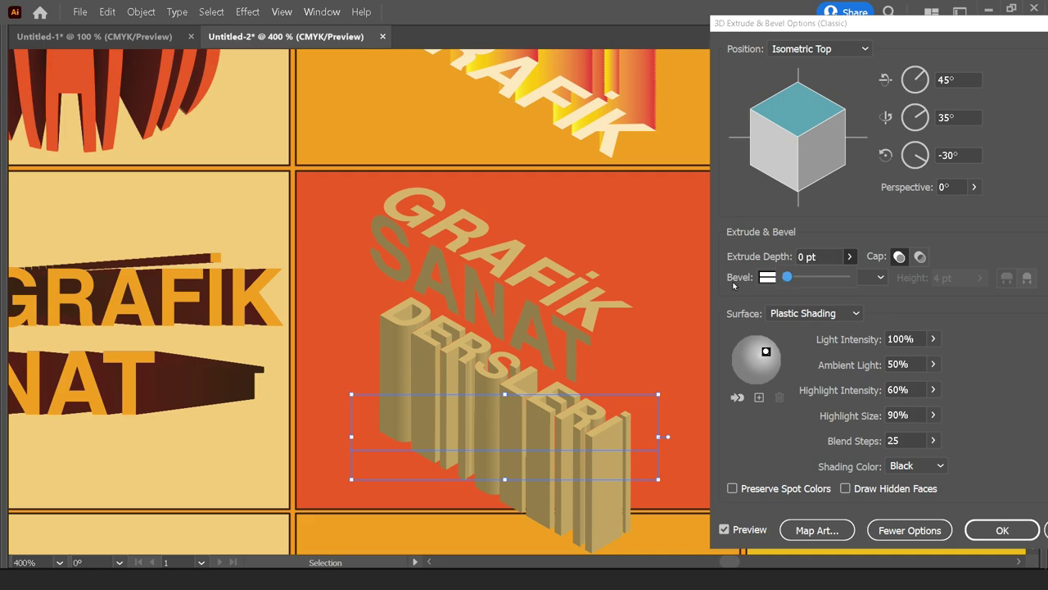
{"action": "left_click", "coordinate": [1002, 530]}
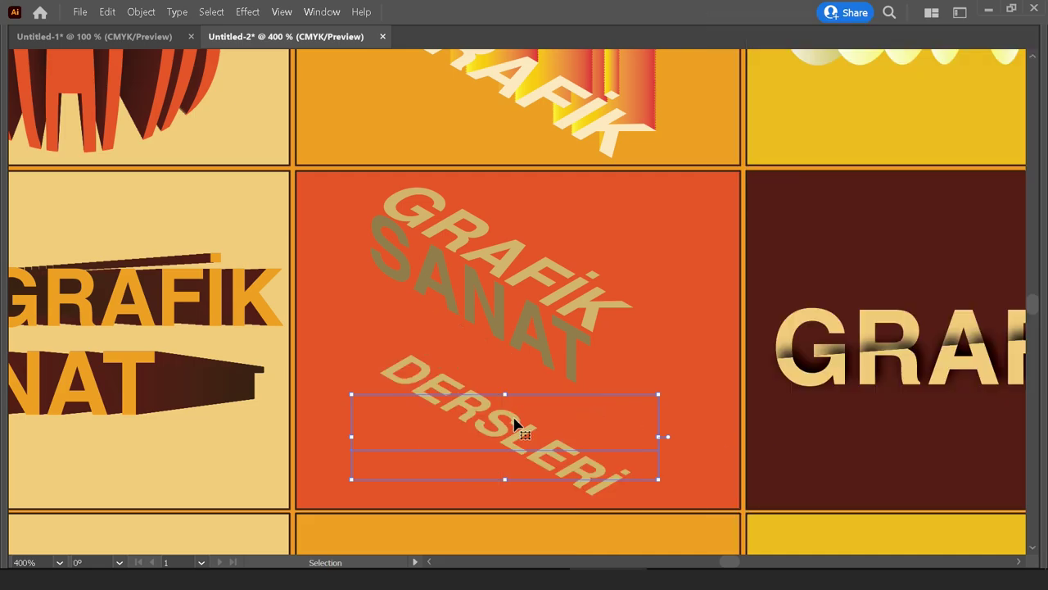
{"action": "left_click_drag", "start_coordinate": [512, 428], "coordinate": [470, 350]}
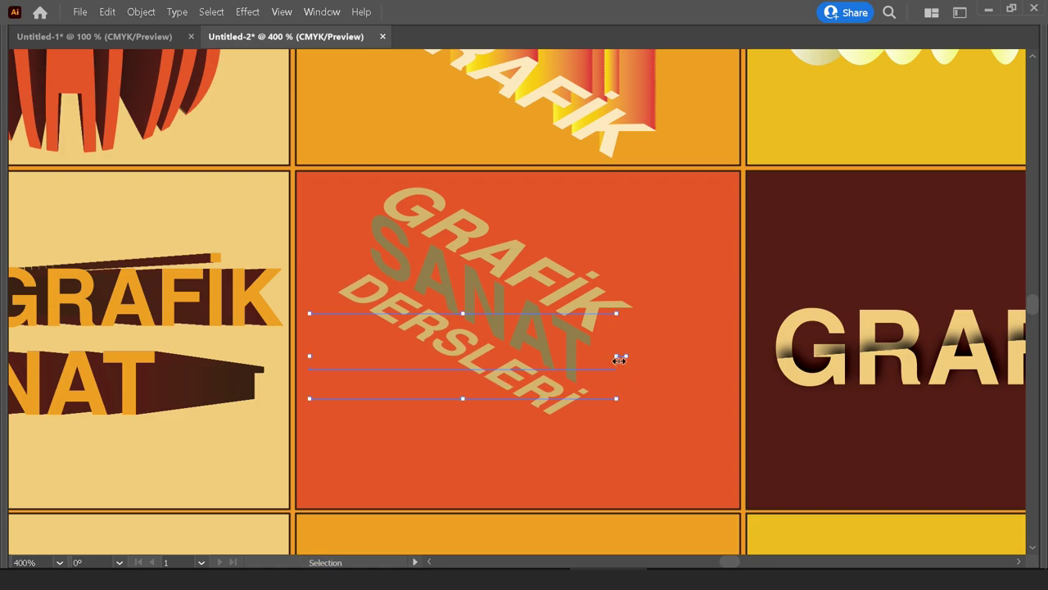
{"action": "left_click_drag", "start_coordinate": [620, 358], "coordinate": [604, 356]}
Group the three tilted words GRAFİK, SANAT and DERSLERİ.
{"action": "key", "text": "ctrl+y"}
{"action": "key", "text": "ctrl+minus"}
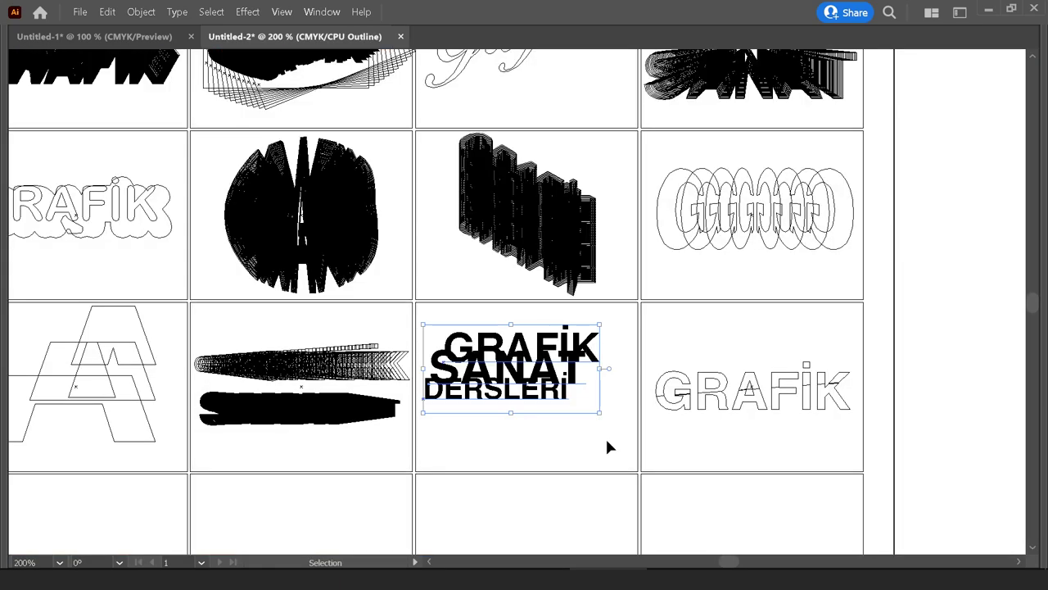
{"action": "left_click", "coordinate": [471, 321]}
{"action": "key", "text": "ctrl+y"}
{"action": "left_click", "coordinate": [557, 334], "text": "shift"}
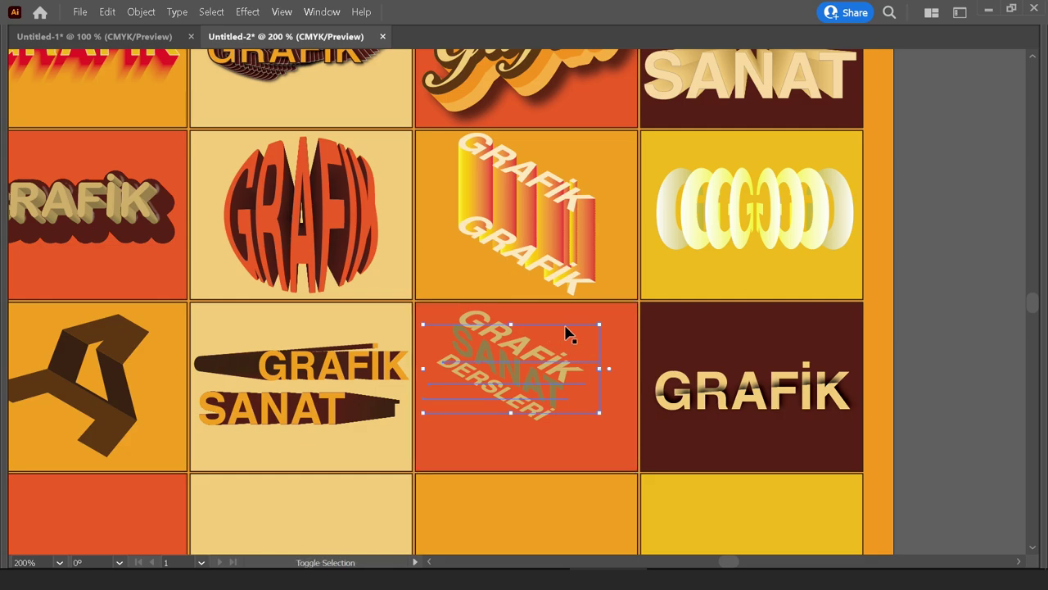
{"action": "key", "text": "ctrl+minus"}
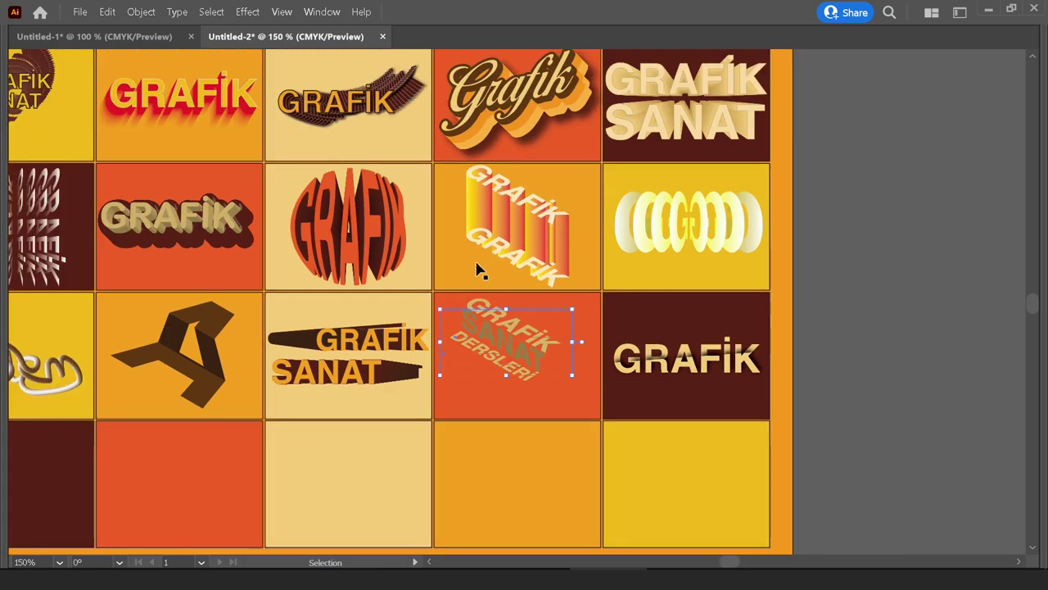
{"action": "key", "text": "Tab"}
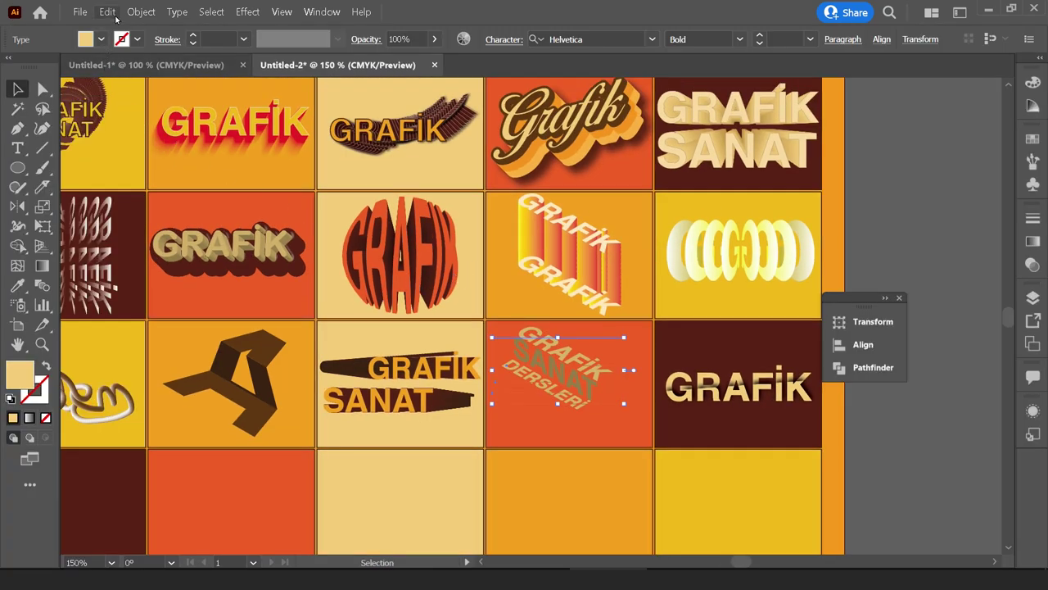
{"action": "left_click", "coordinate": [141, 12]}
{"action": "left_click", "coordinate": [148, 65]}
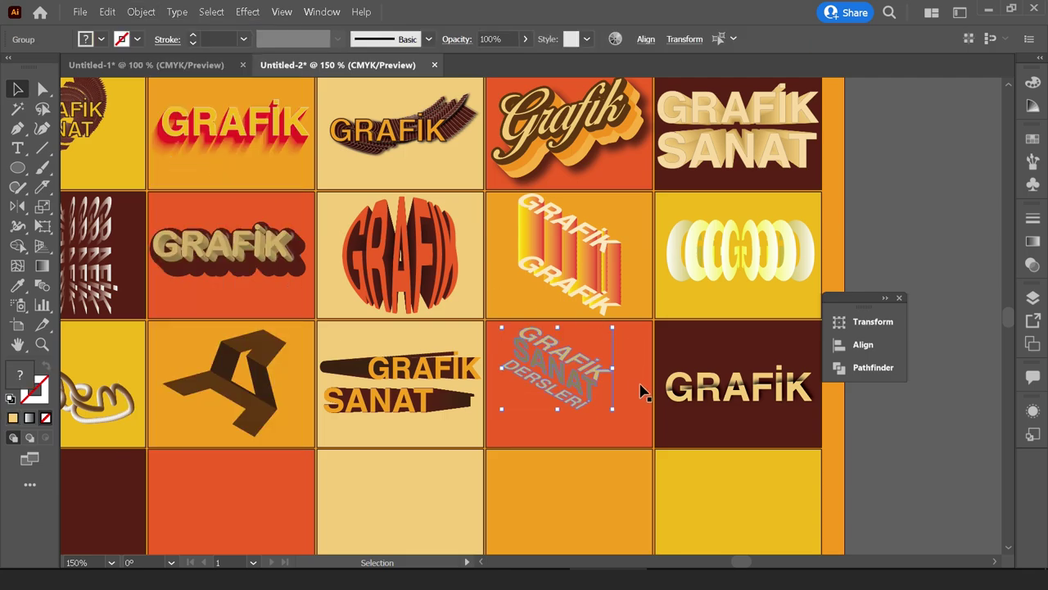
Fill the grouped words with the cream colour sampled from the artwork.
{"action": "scroll", "coordinate": [643, 392], "scroll_direction": "up", "scroll_amount": 3}
{"action": "left_click", "coordinate": [519, 393]}
{"action": "left_click", "coordinate": [515, 402]}
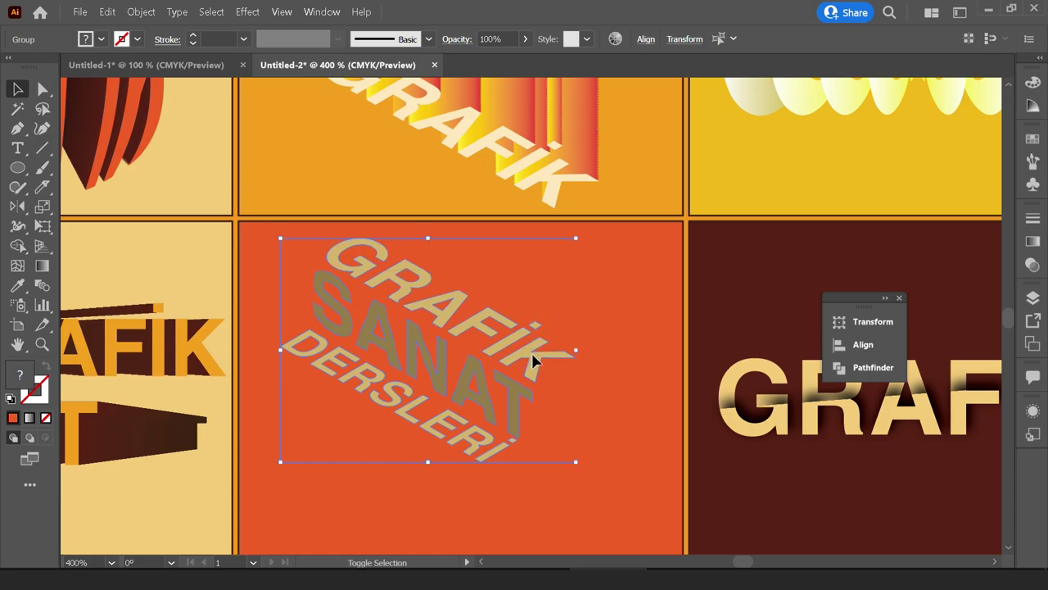
{"action": "scroll", "coordinate": [533, 363], "scroll_direction": "down", "scroll_amount": 3}
{"action": "key", "text": "i"}
{"action": "left_click", "coordinate": [208, 304]}
{"action": "key", "text": "v"}
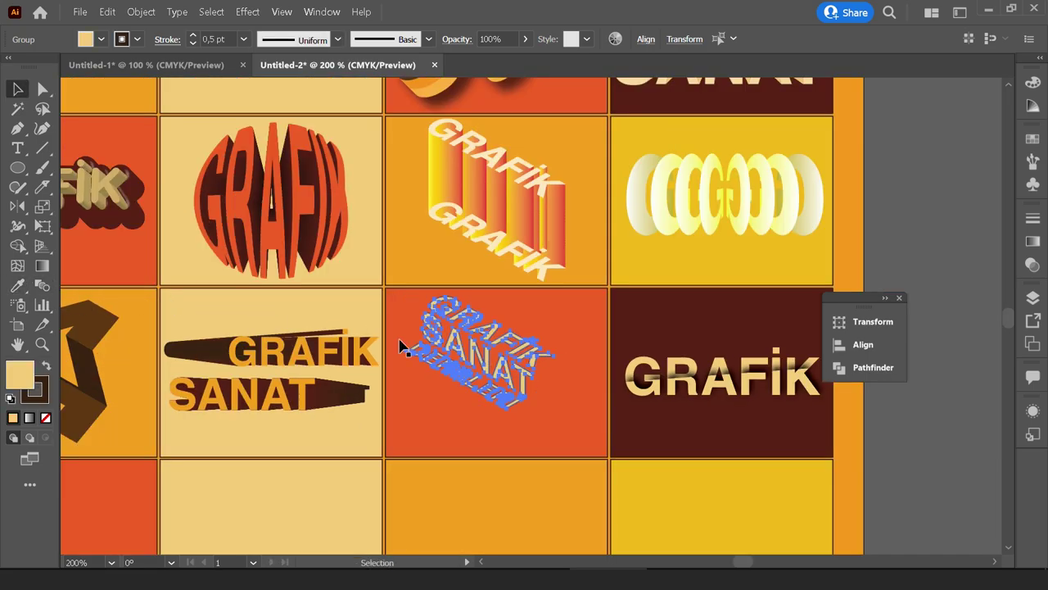
Remove the outline from the grouped words, setting their stroke to None.
{"action": "left_click", "coordinate": [575, 370]}
{"action": "scroll", "coordinate": [557, 377], "scroll_direction": "up", "scroll_amount": 2}
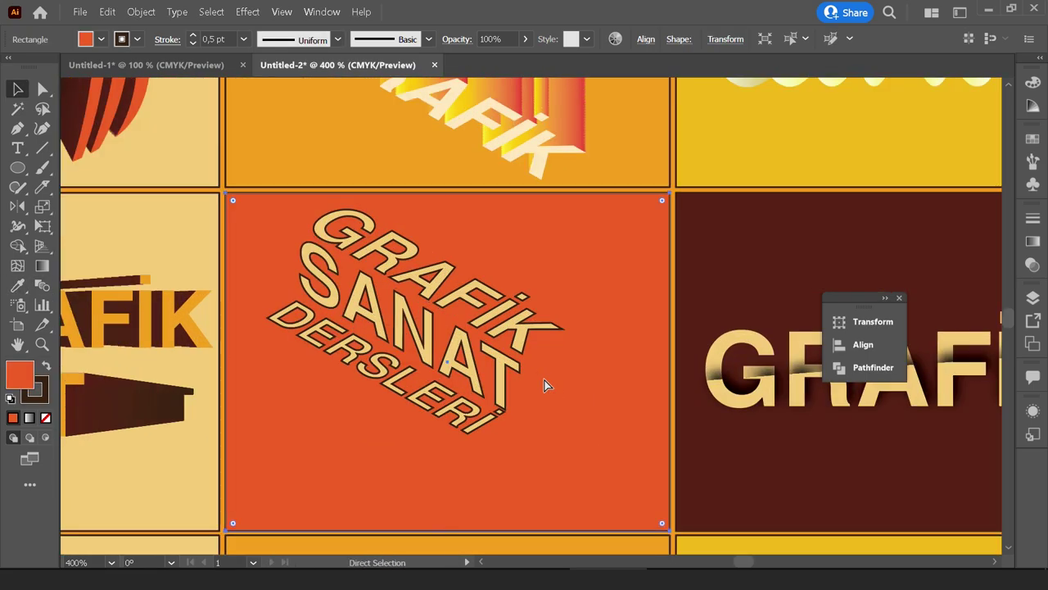
{"action": "key", "text": "ctrl+y"}
{"action": "key", "text": "ctrl+y"}
{"action": "scroll", "coordinate": [491, 368], "scroll_direction": "down", "scroll_amount": 1}
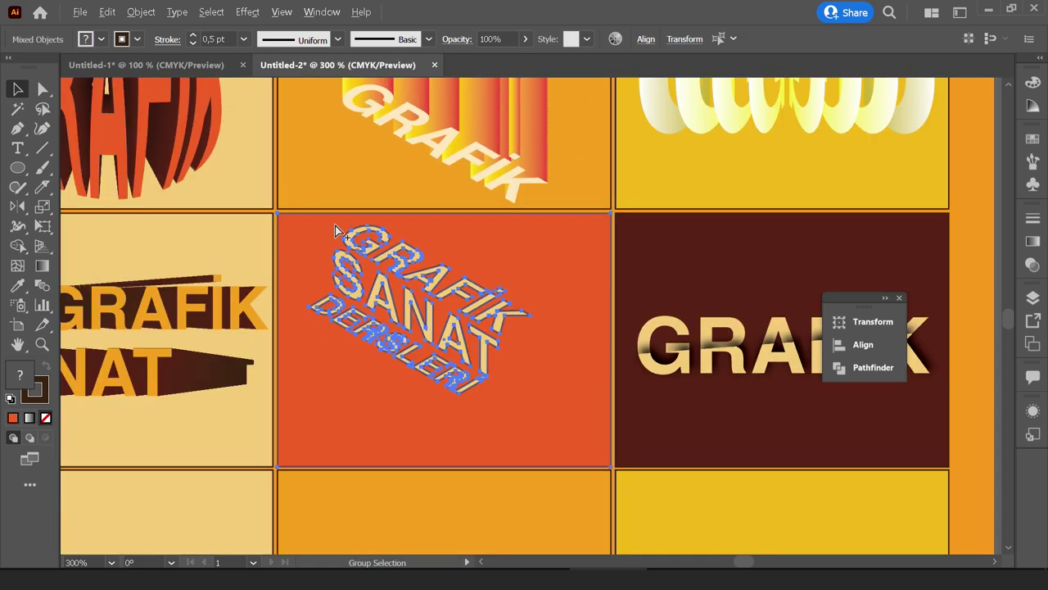
{"action": "left_click", "coordinate": [137, 41]}
{"action": "left_click", "coordinate": [12, 68]}
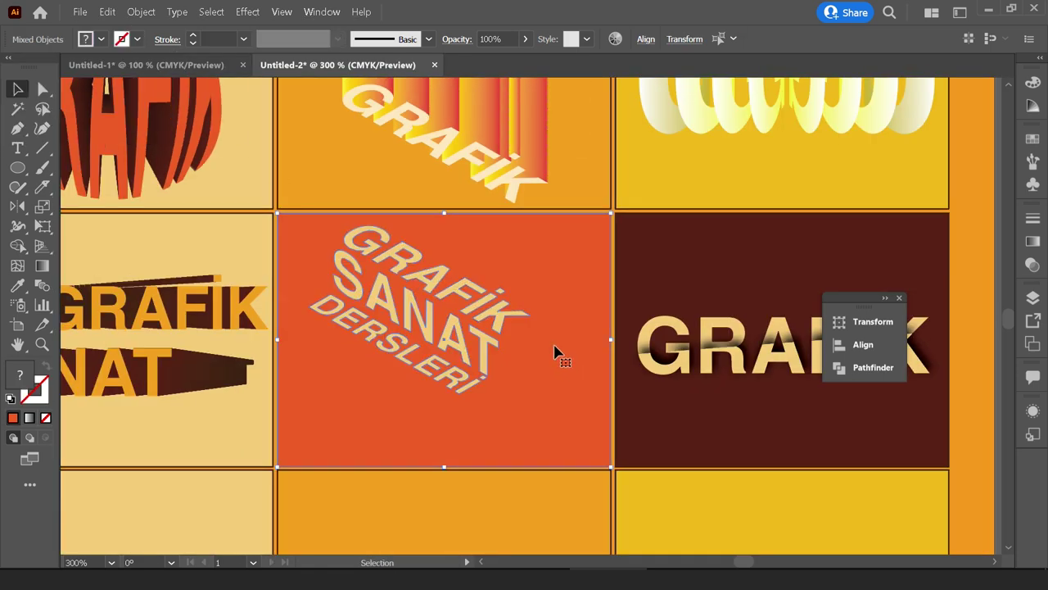
{"action": "left_click", "coordinate": [528, 354], "text": "shift"}
Duplicate GRAFİK into stacked lines retyped as SANAT and DERSLERİ.
{"action": "left_click_drag", "start_coordinate": [533, 312], "coordinate": [604, 309]}
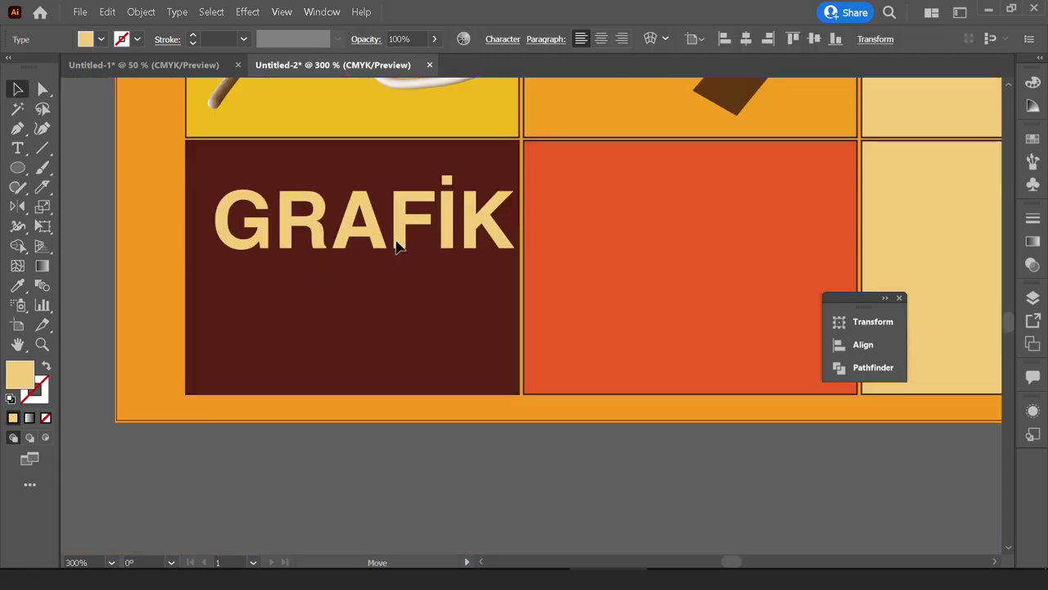
{"action": "mouse_move", "coordinate": [393, 241]}
{"action": "left_mouse_down"}
{"action": "mouse_move", "coordinate": [390, 220]}
{"action": "mouse_move", "coordinate": [391, 297]}
{"action": "left_mouse_up"}
{"action": "double_click", "coordinate": [390, 297]}
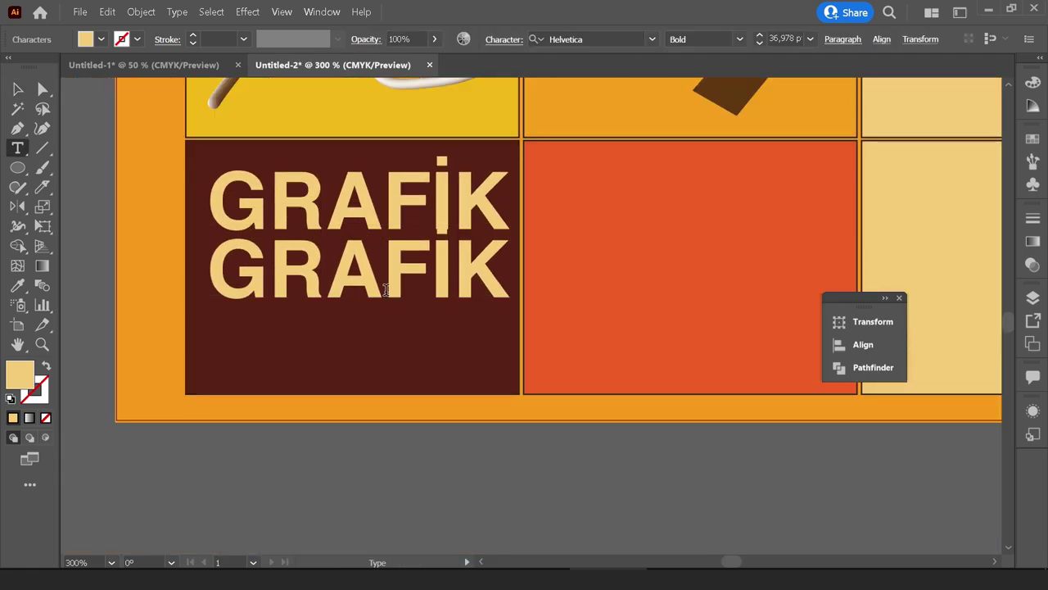
{"action": "double_click", "coordinate": [385, 279]}
{"action": "type", "text": "SANAT"}
{"action": "key", "text": "Escape"}
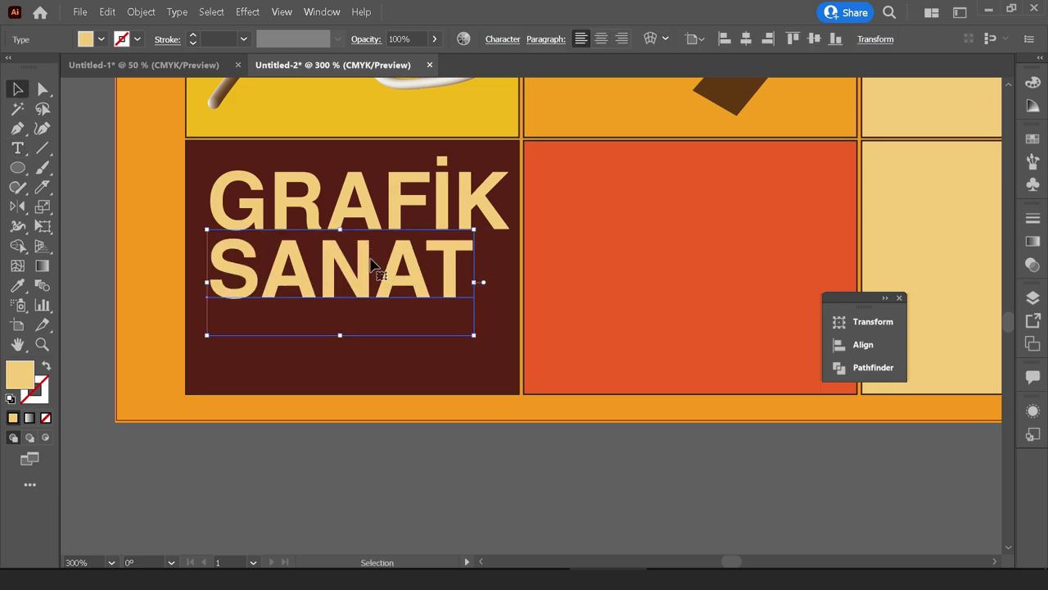
{"action": "left_click_drag", "start_coordinate": [385, 279], "coordinate": [378, 344], "text": "alt"}
{"action": "double_click", "coordinate": [292, 348]}
{"action": "double_click", "coordinate": [291, 348]}
{"action": "type", "text": "DERS"}
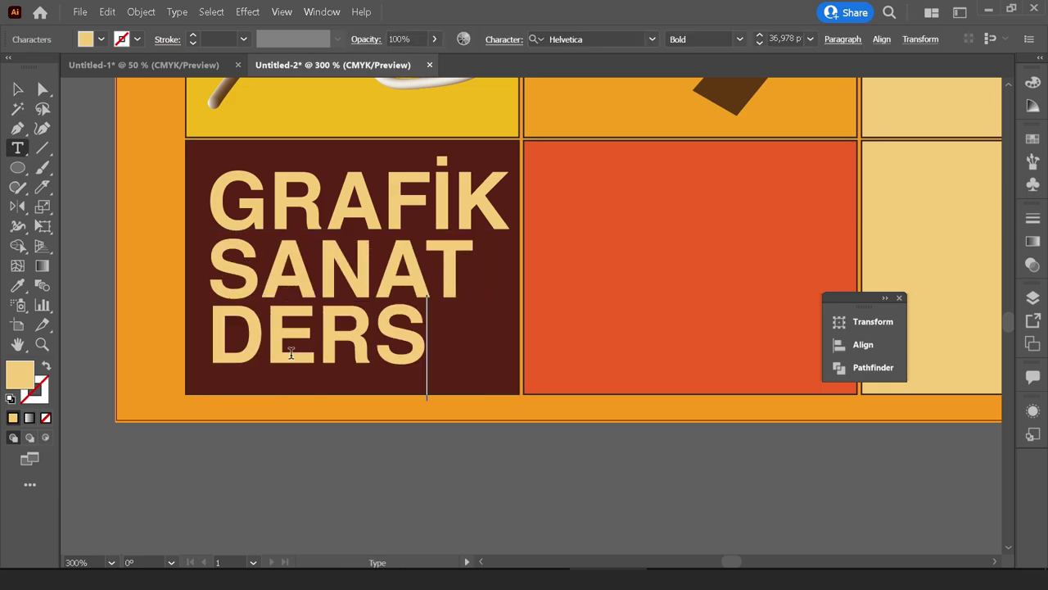
{"action": "type", "text": "LERİ"}
{"action": "key", "text": "Escape"}
{"action": "left_click_drag", "start_coordinate": [309, 338], "coordinate": [311, 341]}
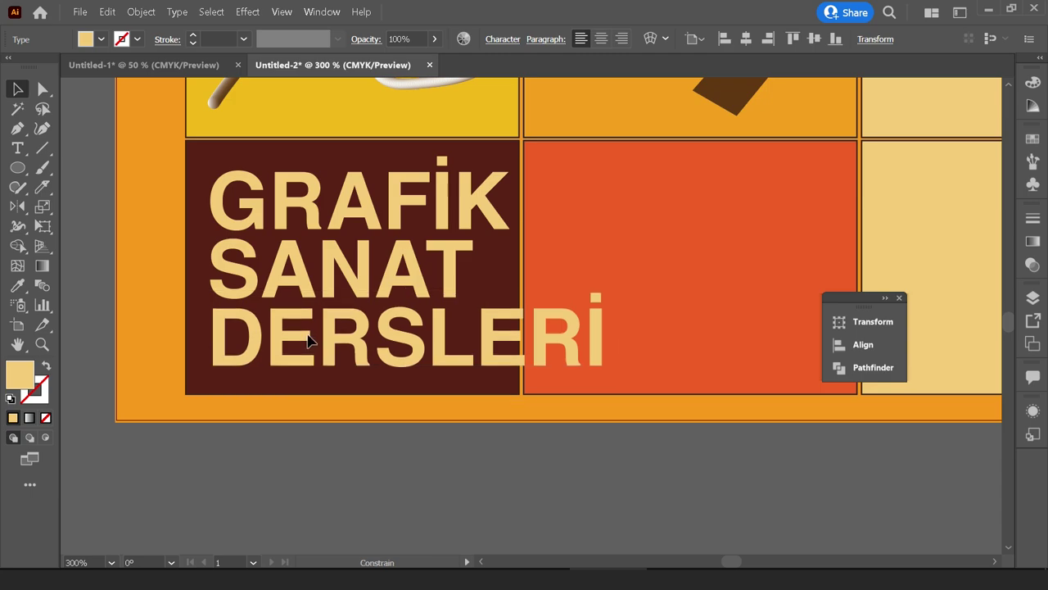
Extrude GRAFİK 70 pt deep in the Isometric Top position.
{"action": "left_click", "coordinate": [396, 211]}
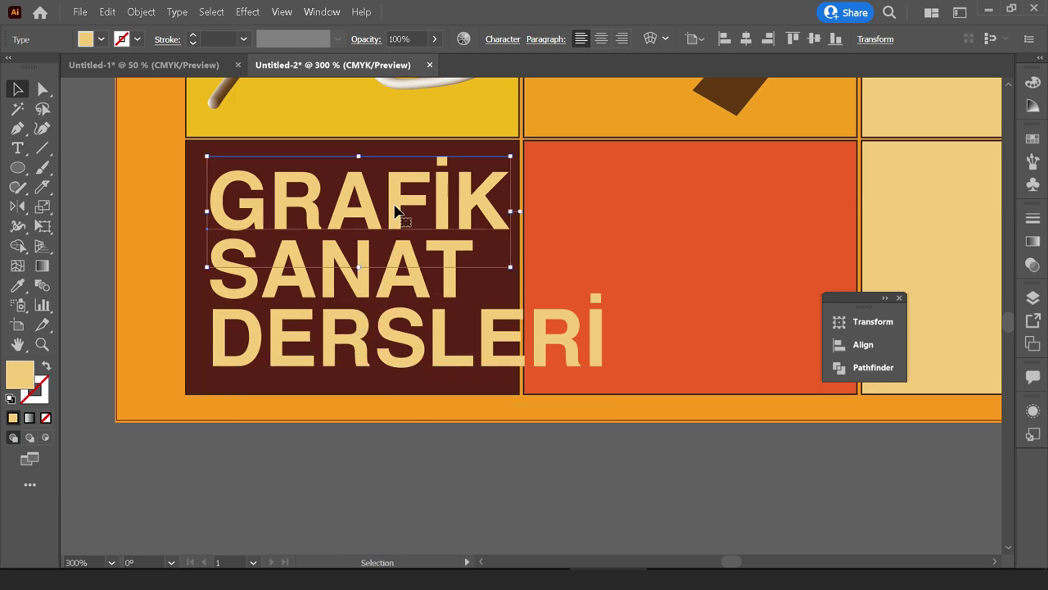
{"action": "left_click", "coordinate": [248, 11]}
{"action": "mouse_move", "coordinate": [280, 89]}
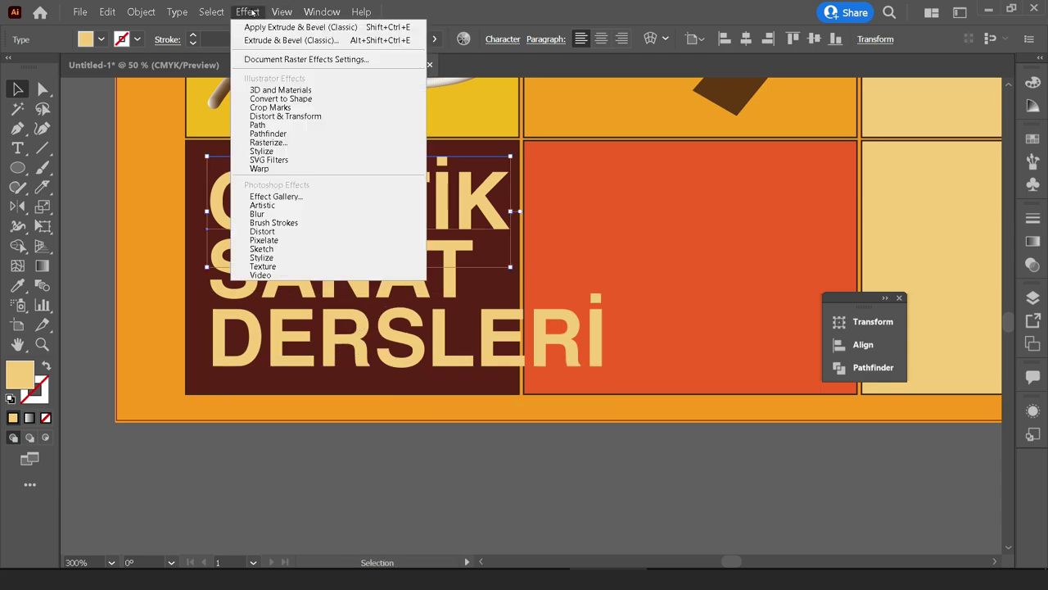
{"action": "left_click", "coordinate": [594, 152]}
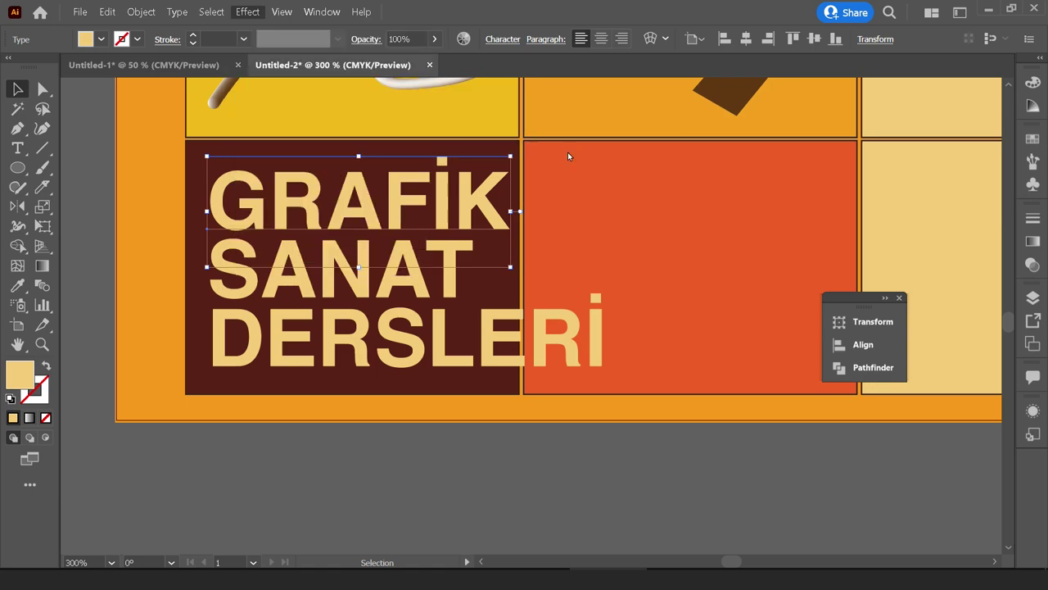
{"action": "left_click", "coordinate": [799, 51]}
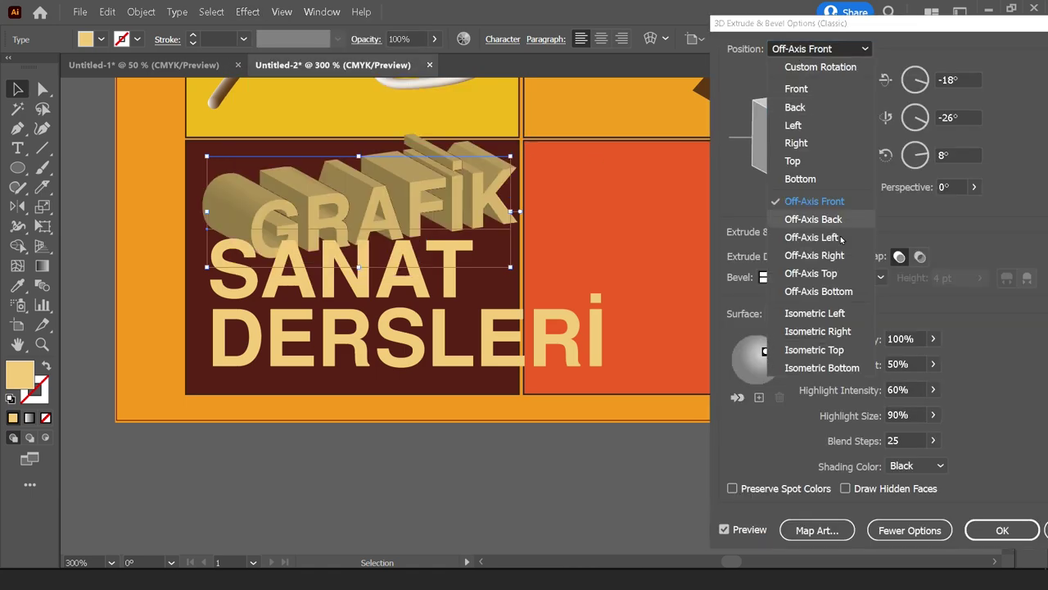
{"action": "left_click", "coordinate": [833, 349]}
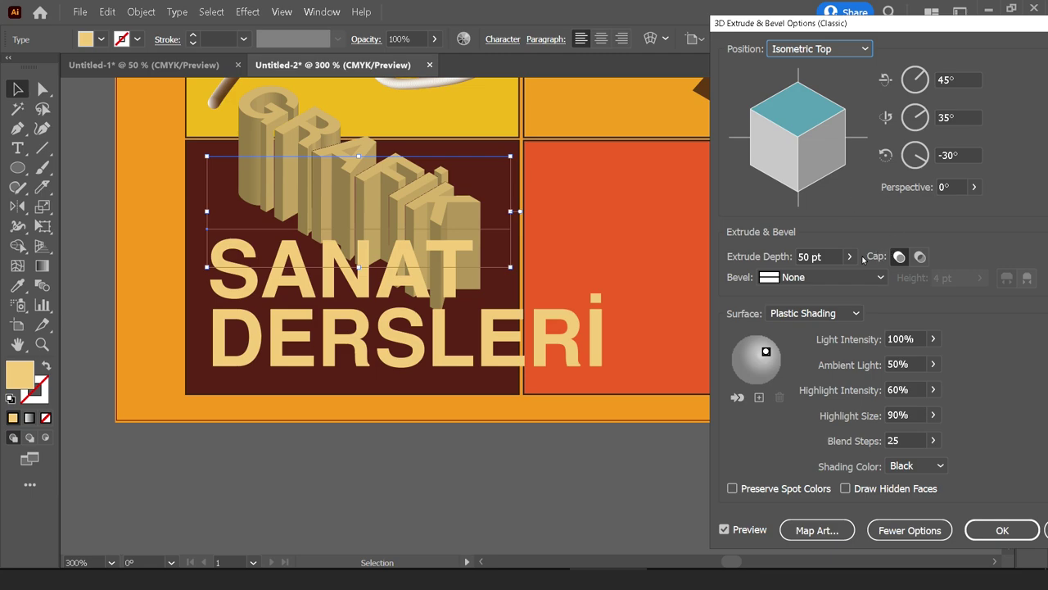
{"action": "left_click", "coordinate": [819, 257]}
{"action": "key", "text": "Up"}
{"action": "key", "text": "Up"}
{"action": "key", "text": "Up"}
{"action": "key", "text": "Up"}
{"action": "key", "text": "Up"}
{"action": "key", "text": "Up"}
{"action": "key", "text": "Up"}
{"action": "key", "text": "Up"}
{"action": "key", "text": "Up"}
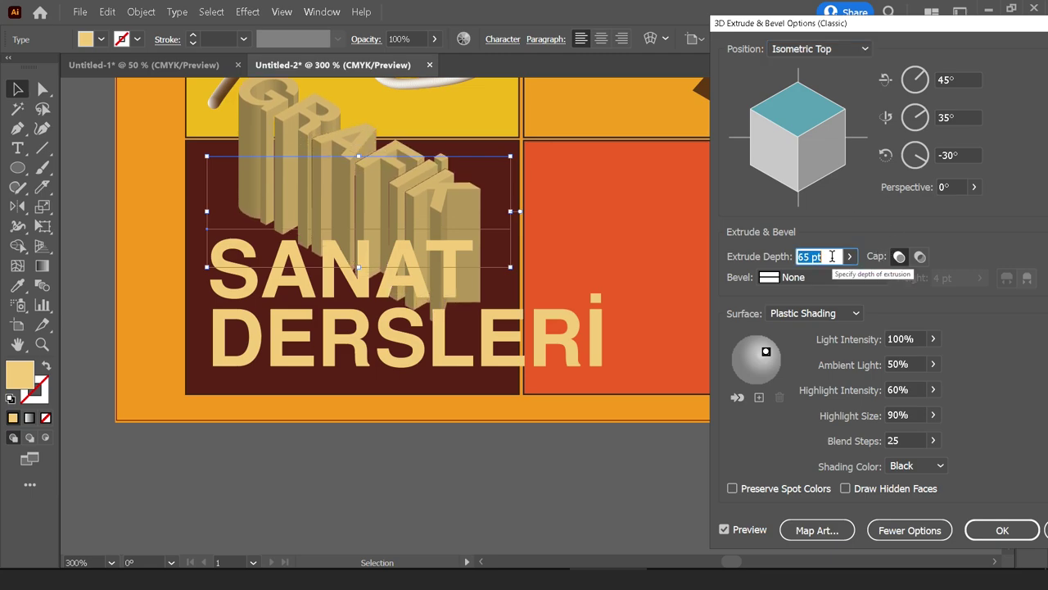
{"action": "key", "text": "Up"}
{"action": "key", "text": "Up"}
{"action": "key", "text": "Up"}
{"action": "key", "text": "Up"}
{"action": "key", "text": "Up"}
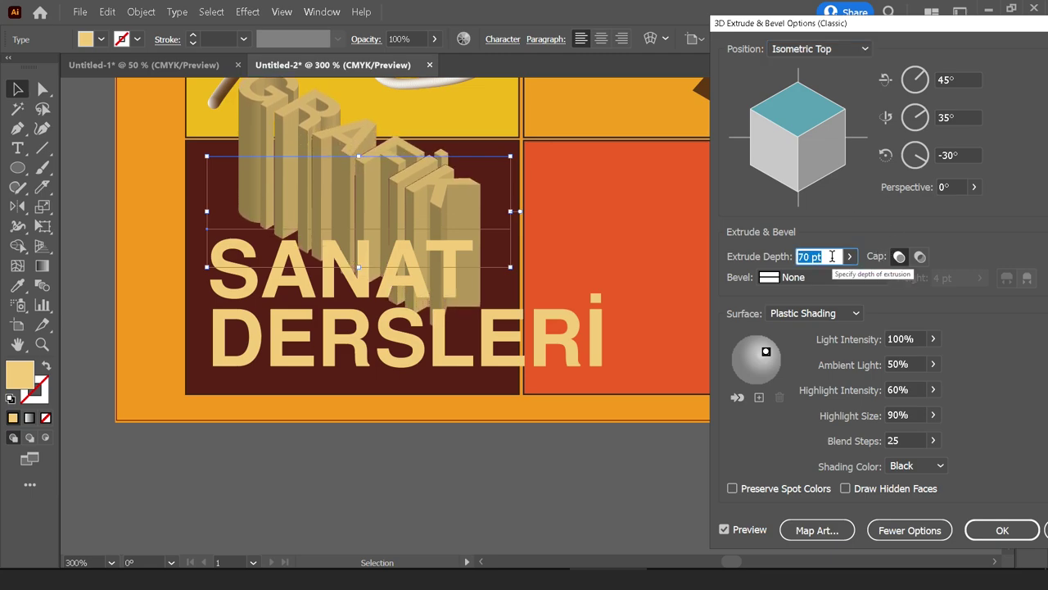
{"action": "left_click", "coordinate": [1002, 530]}
Give SANAT a deeper Isometric Top Extrude & Bevel (Classic).
{"action": "left_click", "coordinate": [358, 287]}
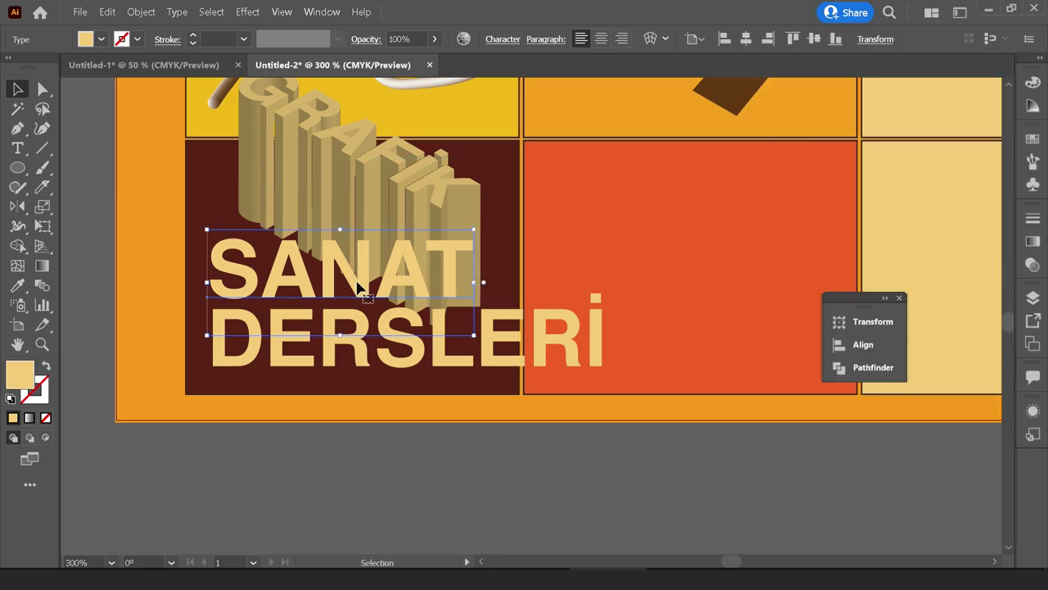
{"action": "left_click", "coordinate": [249, 12]}
{"action": "mouse_move", "coordinate": [280, 89]}
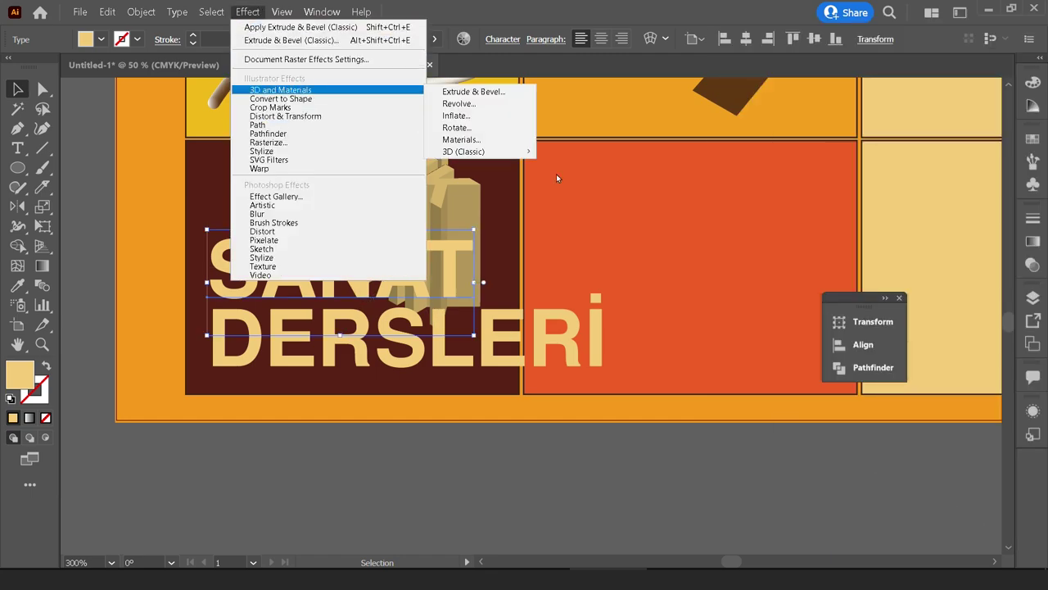
{"action": "mouse_move", "coordinate": [463, 151]}
{"action": "left_click", "coordinate": [578, 153]}
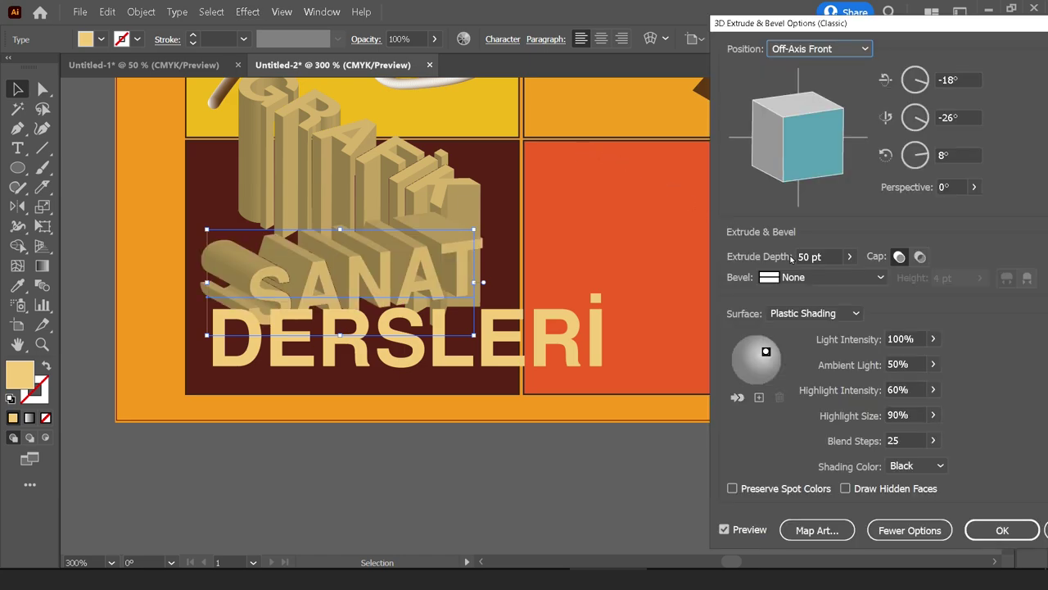
{"action": "left_click", "coordinate": [819, 48]}
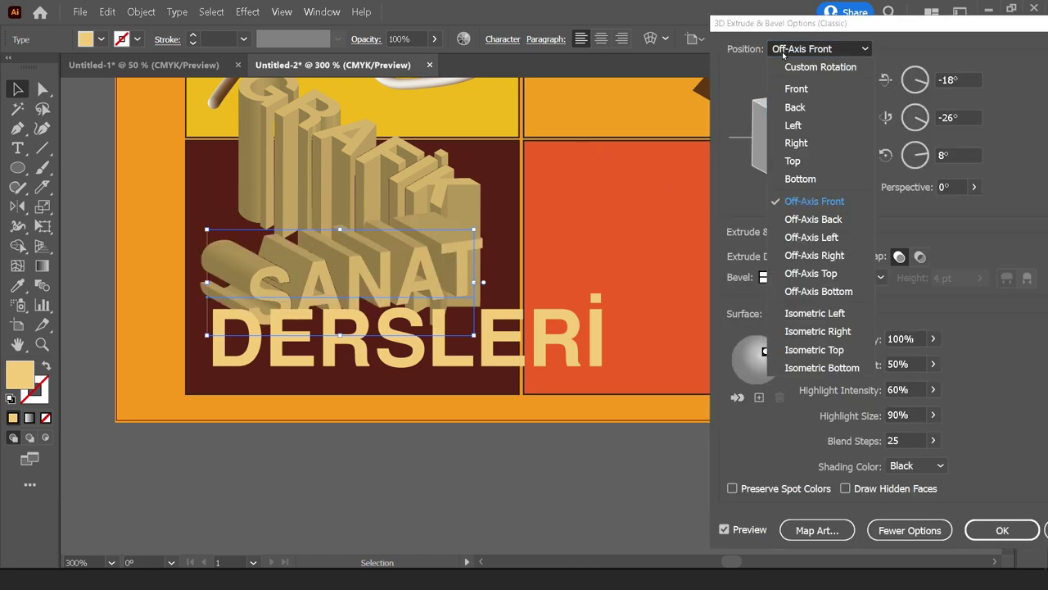
{"action": "left_click", "coordinate": [819, 344]}
{"action": "left_click", "coordinate": [831, 259]}
{"action": "key", "text": "Up"}
{"action": "key", "text": "Up"}
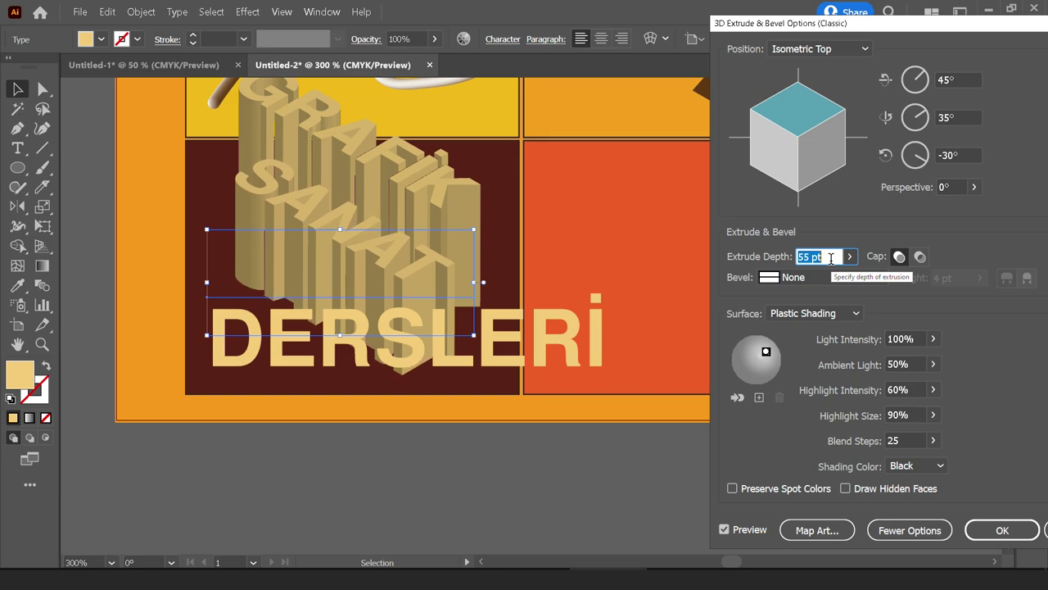
{"action": "key", "text": "Return"}
{"action": "left_click", "coordinate": [282, 12]}
{"action": "mouse_move", "coordinate": [247, 12]}
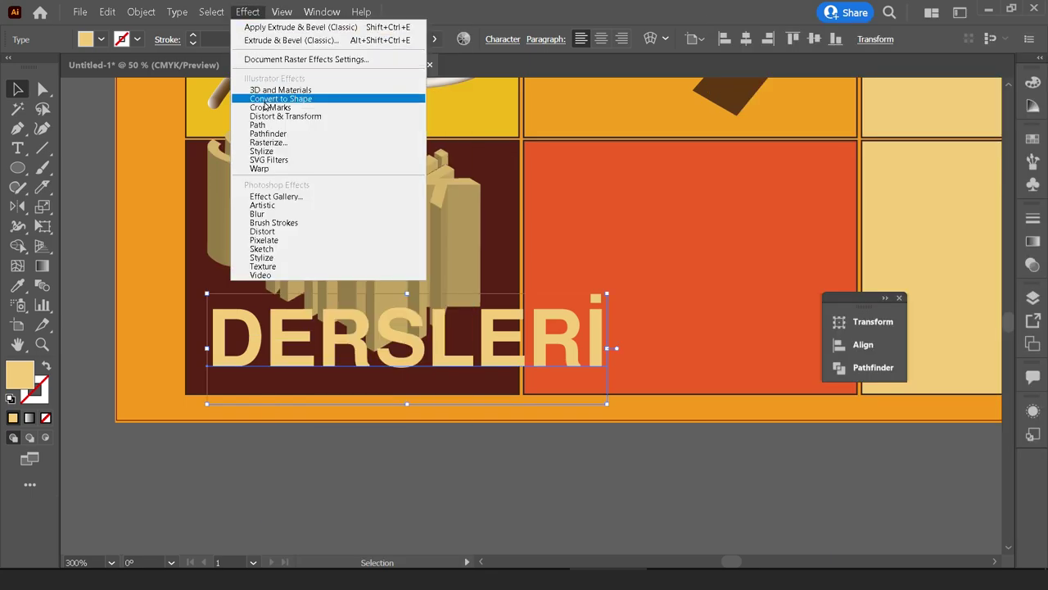
Give DERSLERİ an Isometric Top Extrude & Bevel (Classic) as well.
{"action": "mouse_move", "coordinate": [280, 90]}
{"action": "left_click", "coordinate": [575, 151]}
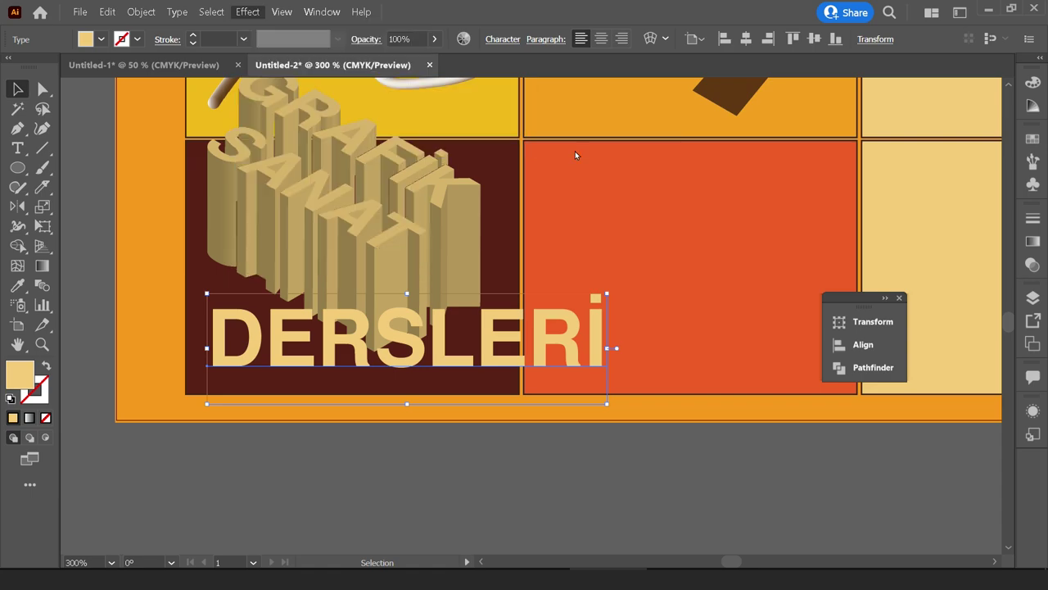
{"action": "left_click", "coordinate": [824, 49]}
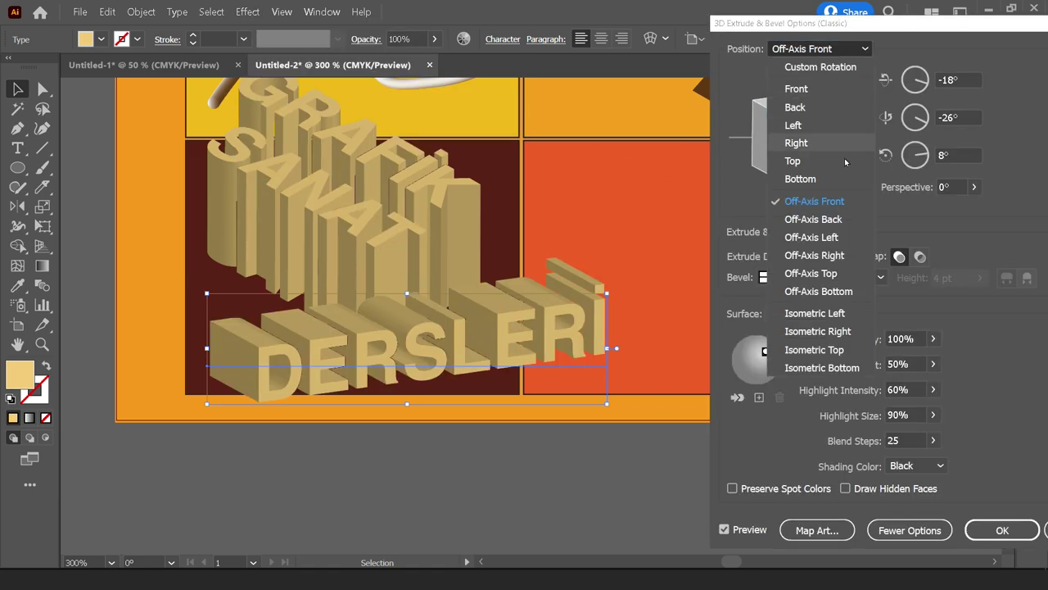
{"action": "left_click", "coordinate": [819, 349]}
{"action": "left_click", "coordinate": [827, 254]}
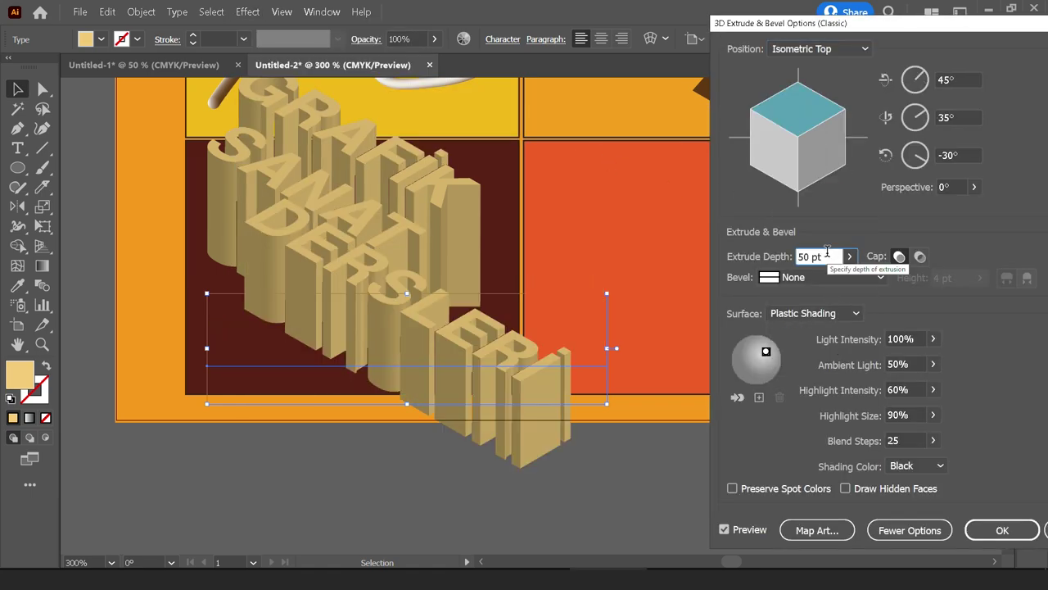
{"action": "left_click", "coordinate": [987, 528]}
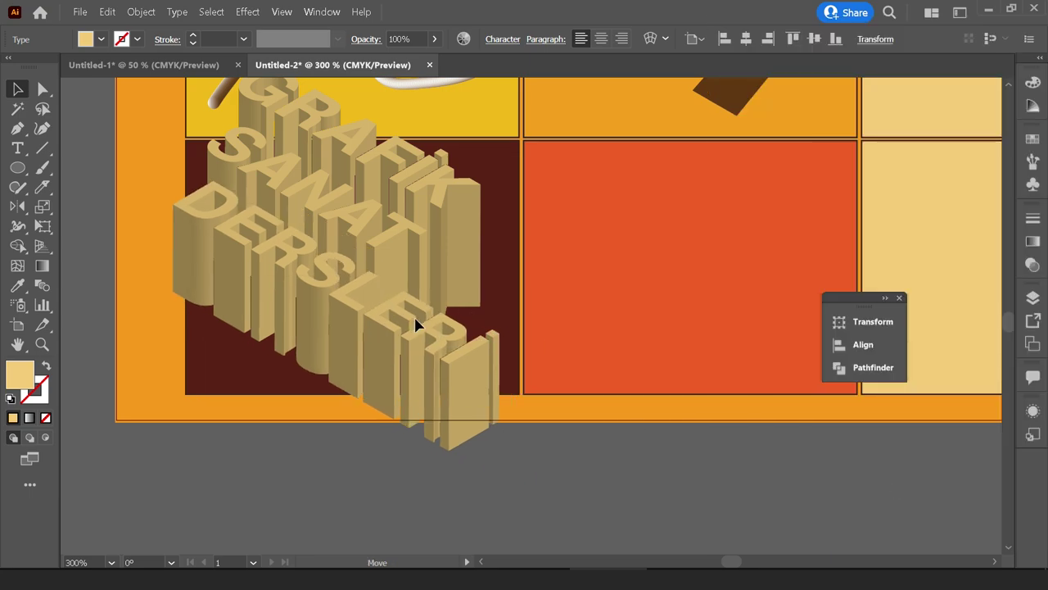
Scale the extruded lettering down and move it into the dark-red tile.
{"action": "left_click", "coordinate": [497, 349]}
{"action": "left_click_drag", "start_coordinate": [536, 335], "coordinate": [385, 295]}
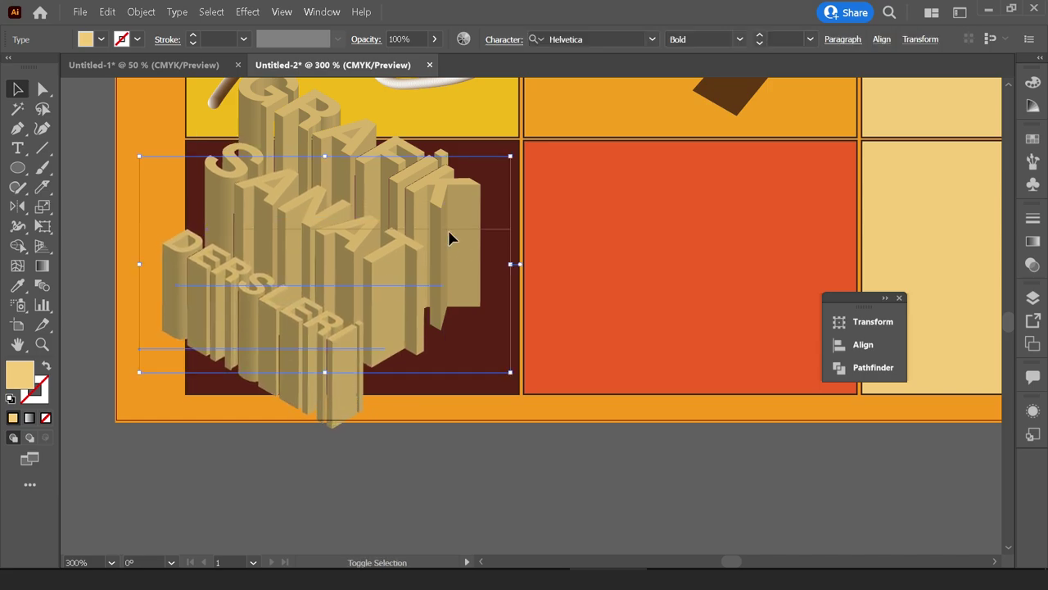
{"action": "left_click_drag", "start_coordinate": [515, 264], "coordinate": [385, 264]}
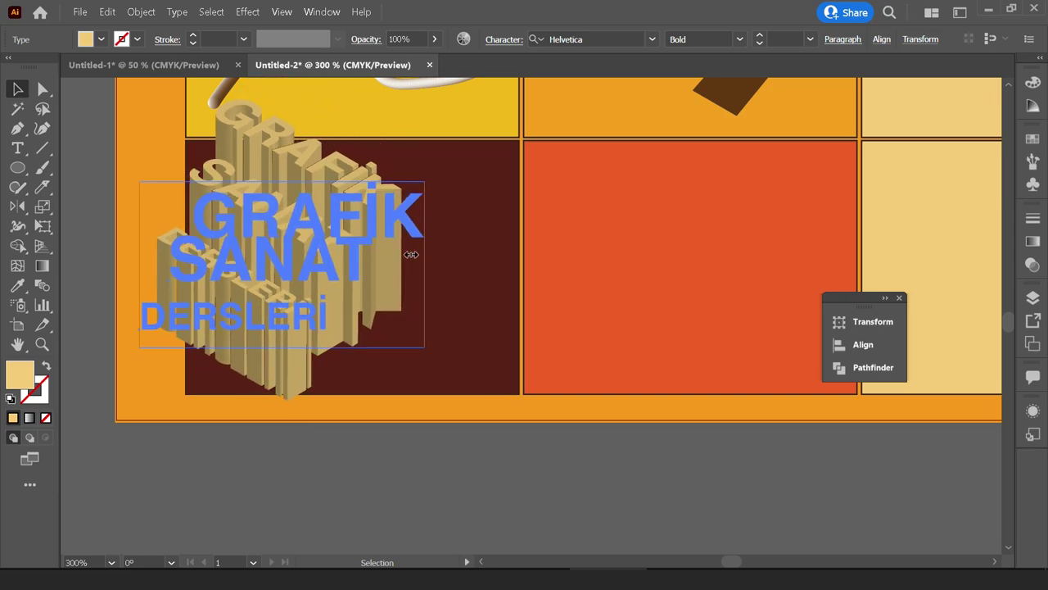
{"action": "key", "text": "ctrl+z"}
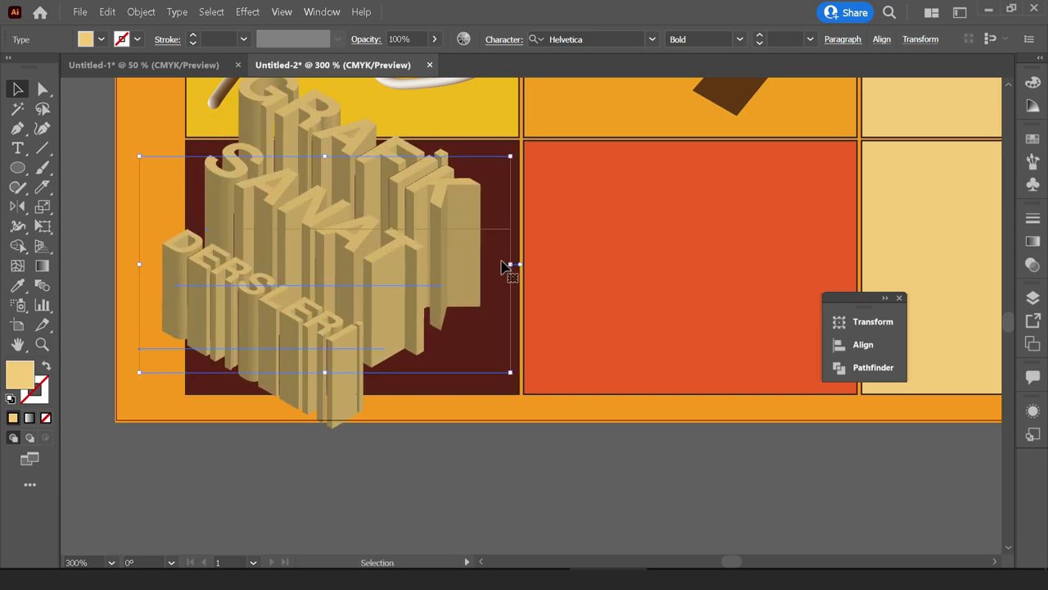
{"action": "left_click_drag", "start_coordinate": [510, 263], "coordinate": [421, 264]}
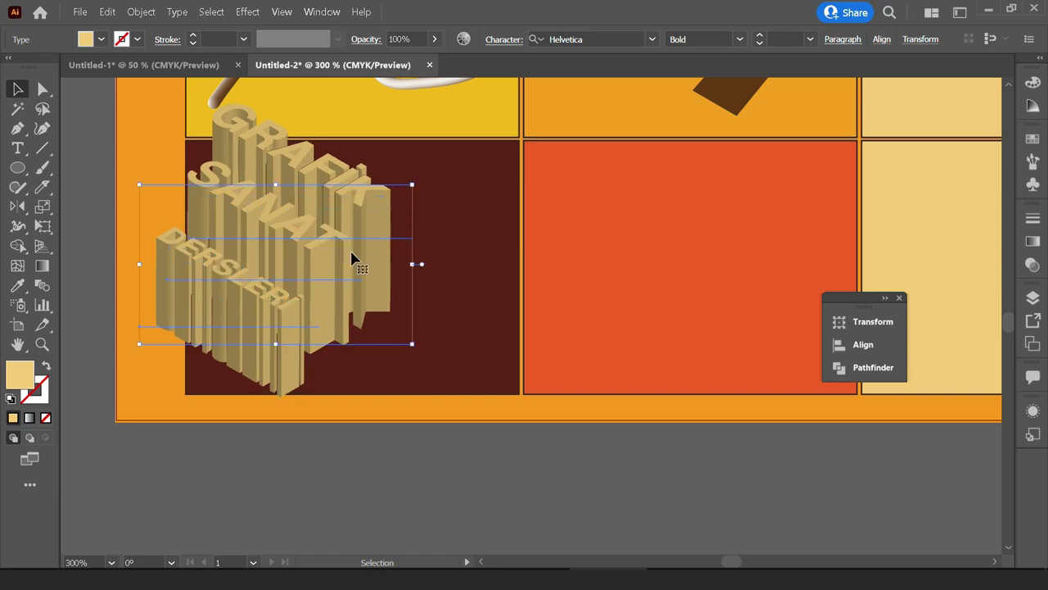
{"action": "left_click_drag", "start_coordinate": [351, 262], "coordinate": [451, 284]}
{"action": "left_click_drag", "start_coordinate": [515, 292], "coordinate": [457, 292]}
{"action": "left_click", "coordinate": [461, 322], "text": "alt"}
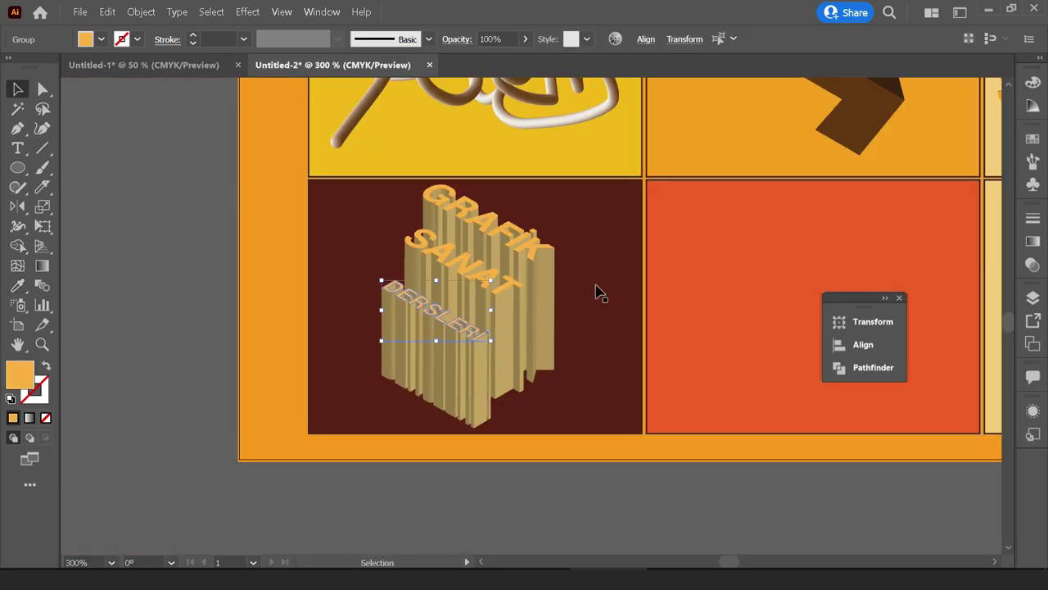
Preview the whole poster grid with panels hidden, then bring the empty orange-red tile into view.
{"action": "left_click", "coordinate": [595, 290]}
{"action": "scroll", "coordinate": [595, 290], "scroll_direction": "down", "scroll_amount": 1}
{"action": "left_click_drag", "start_coordinate": [627, 264], "coordinate": [517, 342]}
{"action": "left_click", "coordinate": [287, 304]}
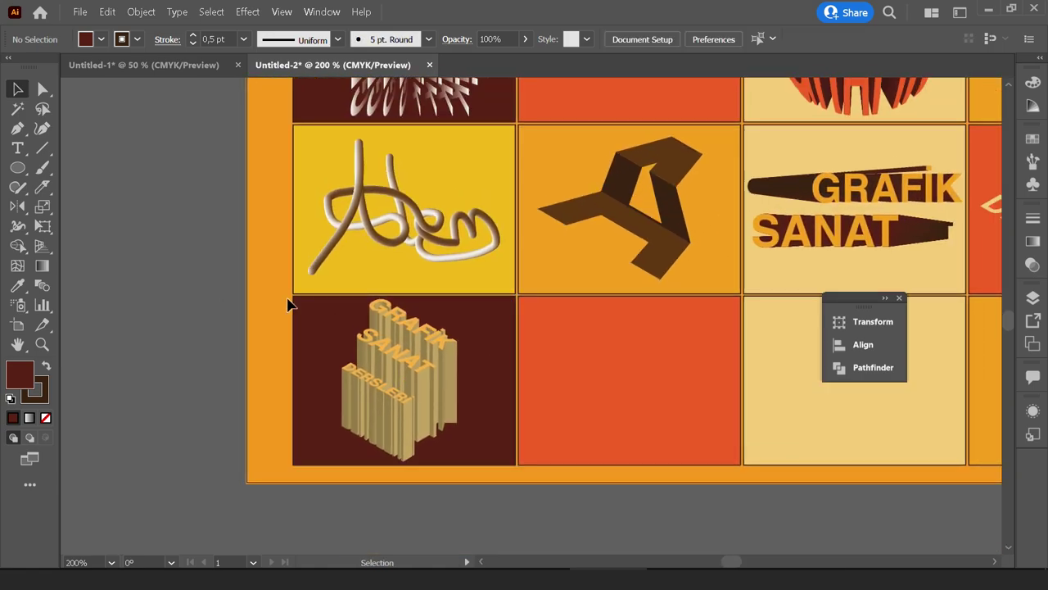
{"action": "scroll", "coordinate": [288, 304], "scroll_direction": "down", "scroll_amount": 1}
{"action": "mouse_move", "coordinate": [542, 249]}
{"action": "left_mouse_down"}
{"action": "mouse_move", "coordinate": [472, 255]}
{"action": "mouse_move", "coordinate": [399, 339]}
{"action": "left_mouse_up"}
{"action": "key", "text": "Tab"}
{"action": "scroll", "coordinate": [399, 340], "scroll_direction": "down", "scroll_amount": 1}
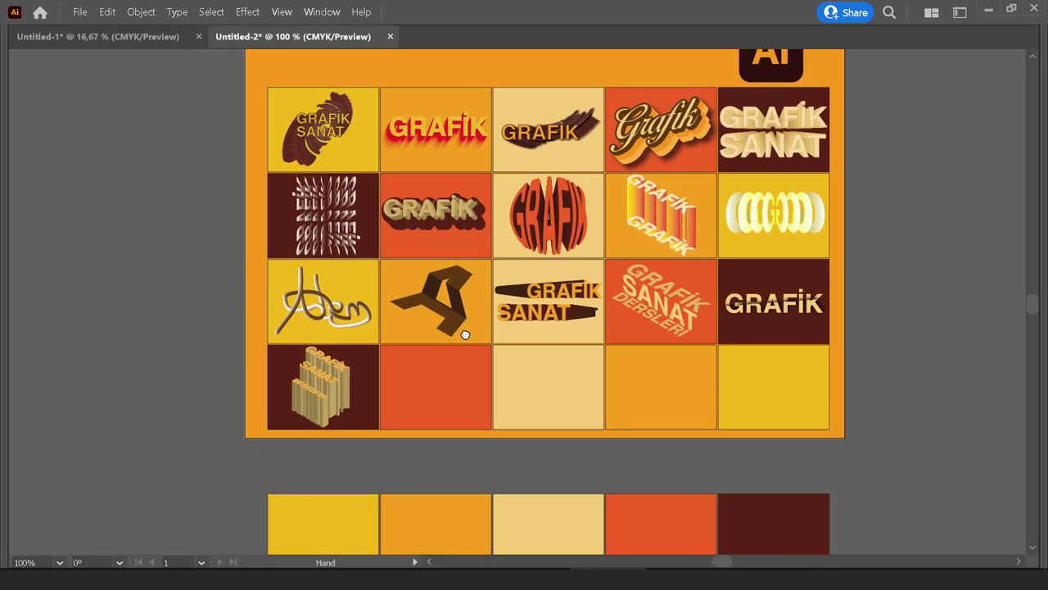
{"action": "left_click_drag", "start_coordinate": [464, 332], "coordinate": [502, 319]}
{"action": "scroll", "coordinate": [464, 393], "scroll_direction": "up", "scroll_amount": 2}
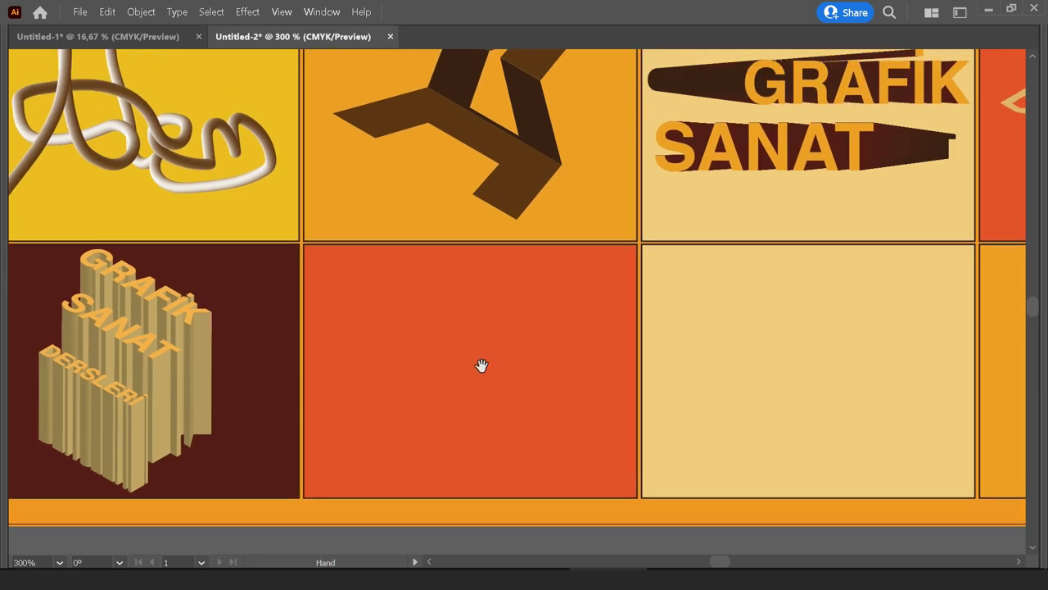
{"action": "key", "text": "Tab"}
{"action": "scroll", "coordinate": [484, 372], "scroll_direction": "down", "scroll_amount": 2}
{"action": "left_click_drag", "start_coordinate": [461, 464], "coordinate": [456, 337]}
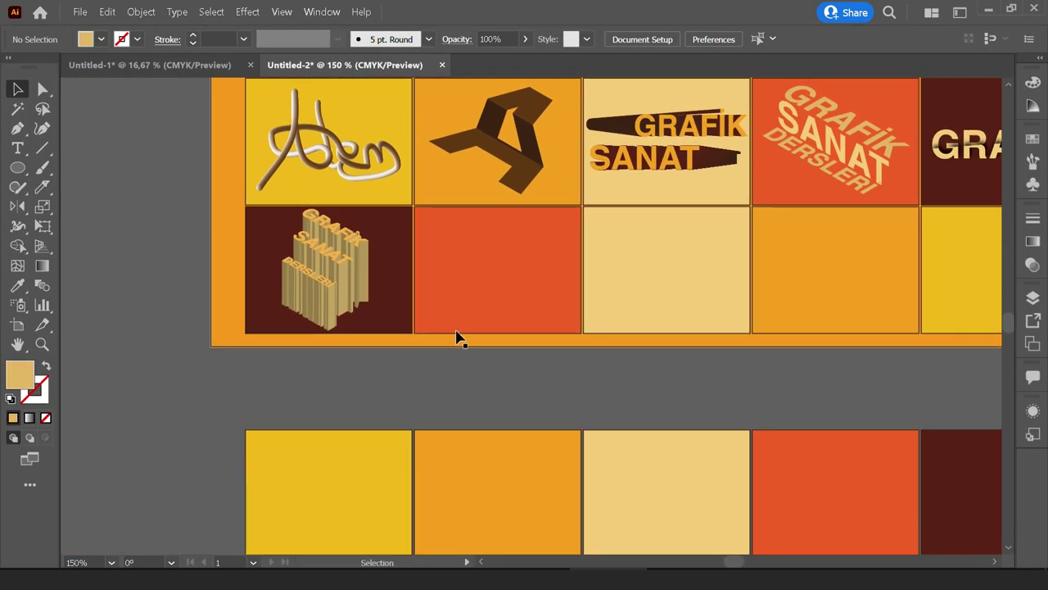
Type GRAFİK SANAT in the orange-red tile, narrow it, and convert it to outlines.
{"action": "key", "text": "t"}
{"action": "left_click", "coordinate": [440, 252]}
{"action": "scroll", "coordinate": [440, 252], "scroll_direction": "up", "scroll_amount": 2}
{"action": "type", "text": "grafi"}
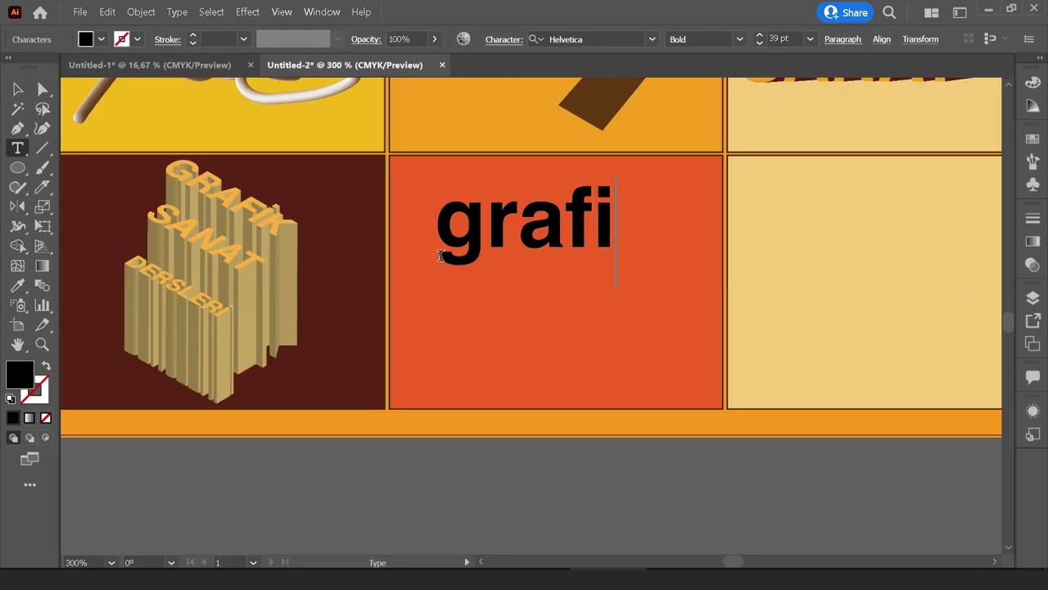
{"action": "type", "text": "k"}
{"action": "key", "text": "ctrl+a"}
{"action": "type", "text": "GRAFİK SANA"}
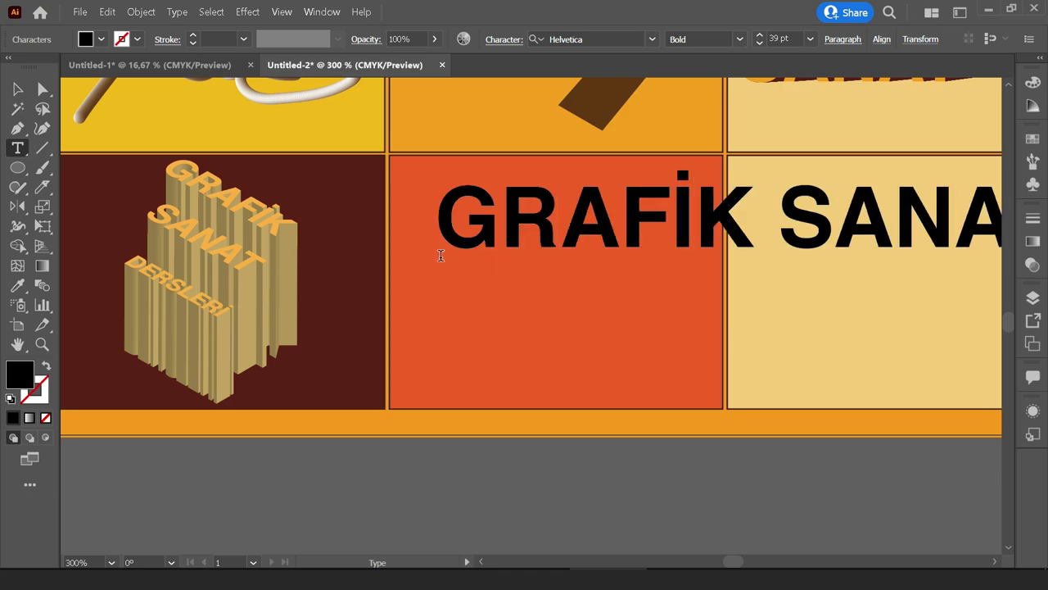
{"action": "key", "text": "Escape"}
{"action": "left_click_drag", "start_coordinate": [854, 300], "coordinate": [591, 291]}
{"action": "right_click", "coordinate": [443, 278]}
{"action": "left_click", "coordinate": [471, 370]}
{"action": "left_click_drag", "start_coordinate": [441, 293], "coordinate": [405, 304]}
Save the outlined GRAFİK SANAT text as a new symbol named New Symbol.
{"action": "left_click", "coordinate": [322, 11]}
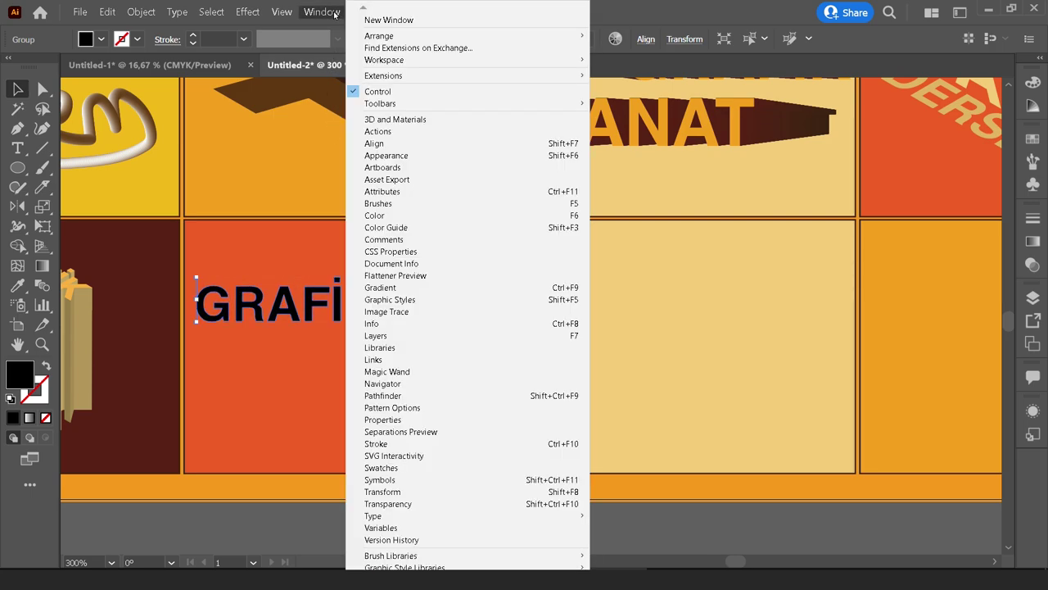
{"action": "left_click", "coordinate": [335, 15]}
{"action": "left_click", "coordinate": [1032, 186]}
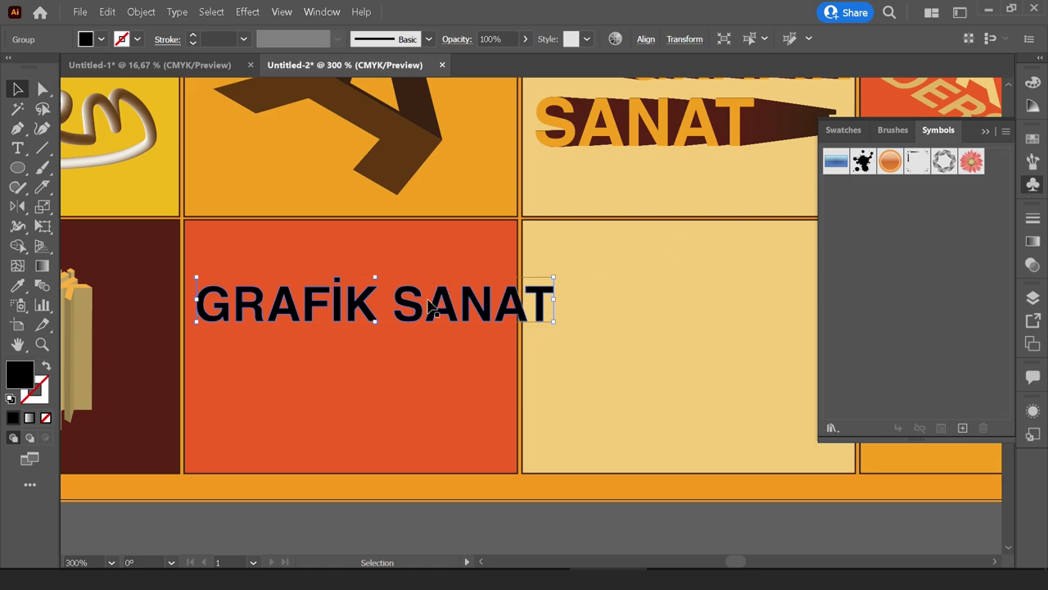
{"action": "left_click_drag", "start_coordinate": [438, 316], "coordinate": [969, 237]}
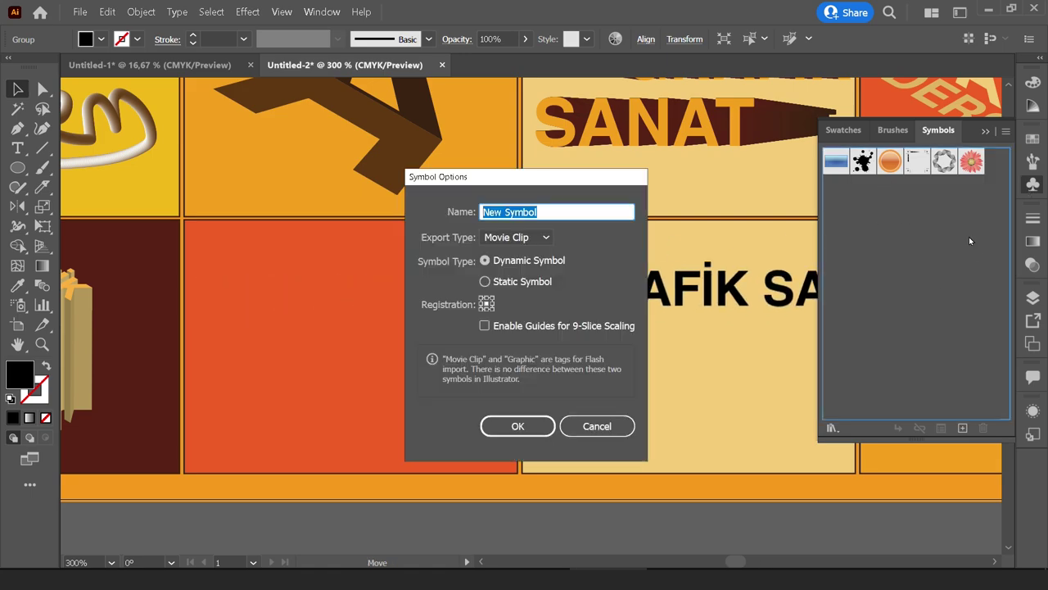
{"action": "left_click", "coordinate": [518, 425]}
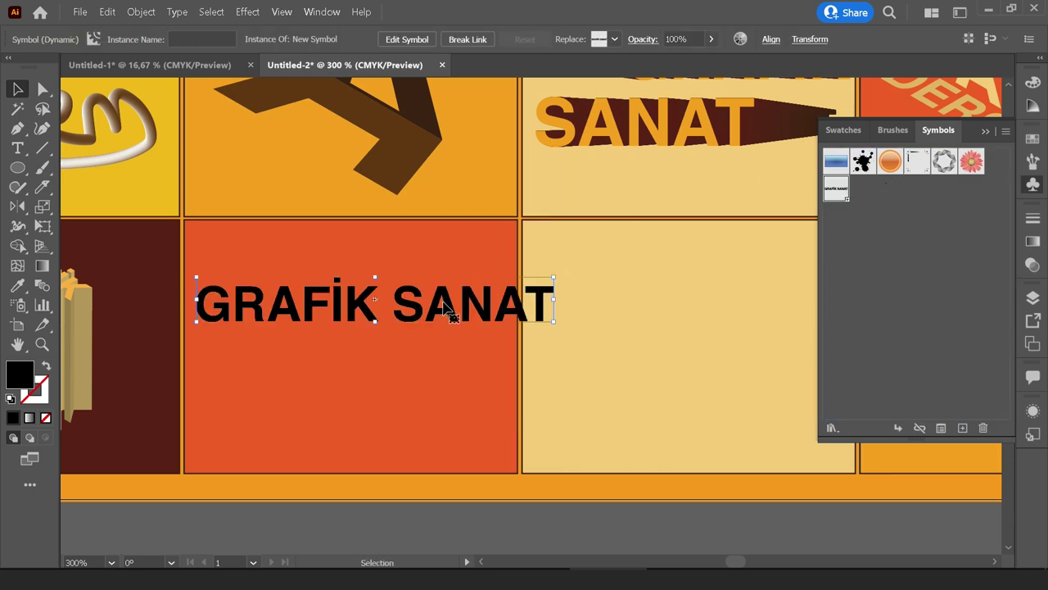
Draw a small black circle in the orange cell.
{"action": "left_click", "coordinate": [14, 170]}
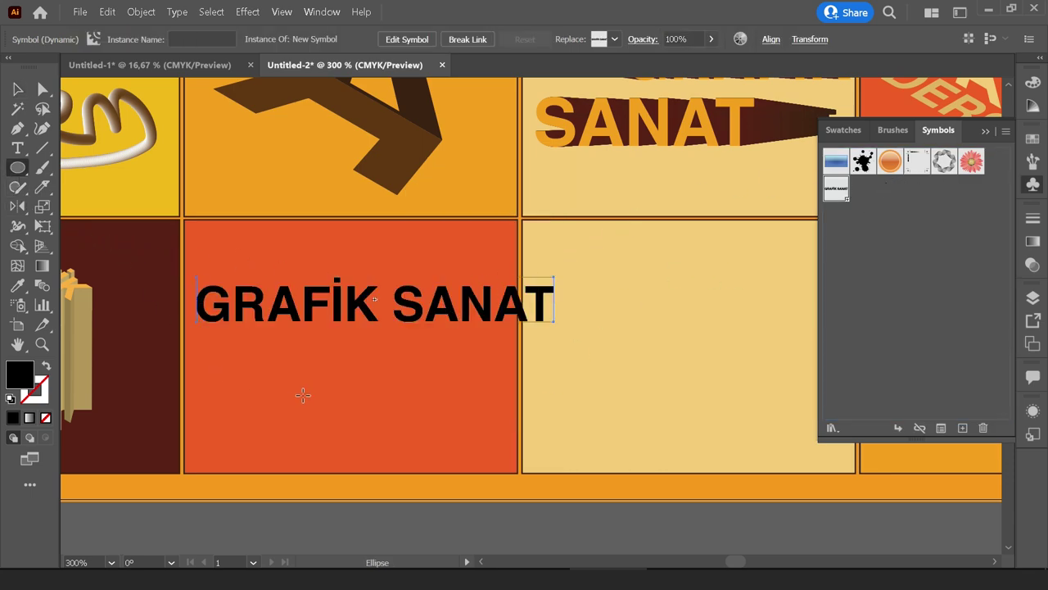
{"action": "left_click_drag", "start_coordinate": [303, 396], "coordinate": [330, 433]}
{"action": "key", "text": "v"}
{"action": "scroll", "coordinate": [405, 374], "scroll_direction": "down", "scroll_amount": 1}
{"action": "scroll", "coordinate": [404, 373], "scroll_direction": "left", "scroll_amount": 2}
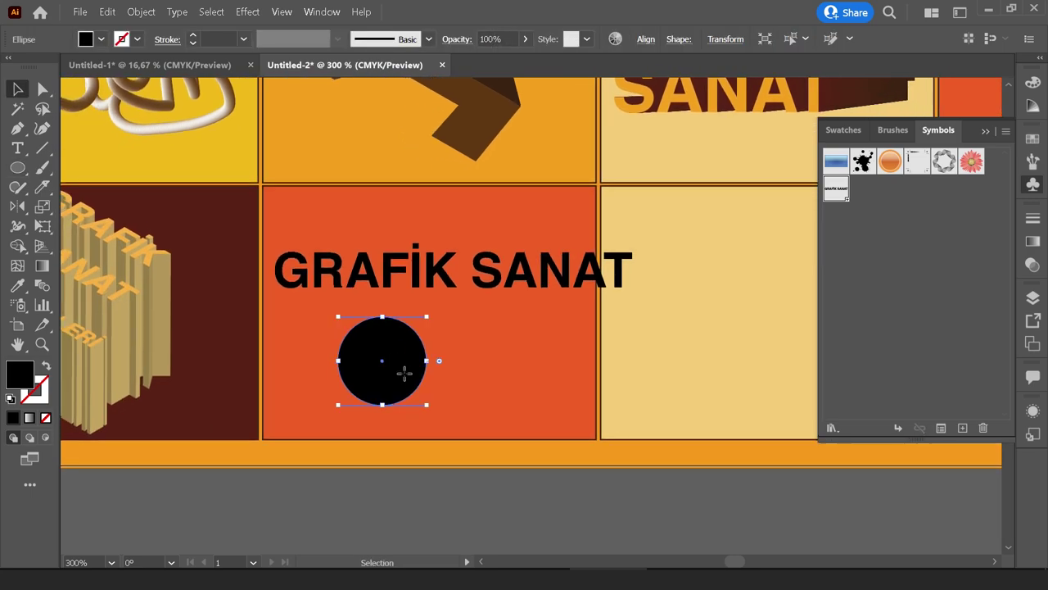
{"action": "left_click_drag", "start_coordinate": [404, 373], "coordinate": [370, 381]}
Apply a 360° 3D Classic Revolve to the circle with a 65 pt offset.
{"action": "left_click", "coordinate": [322, 12]}
{"action": "mouse_move", "coordinate": [281, 89]}
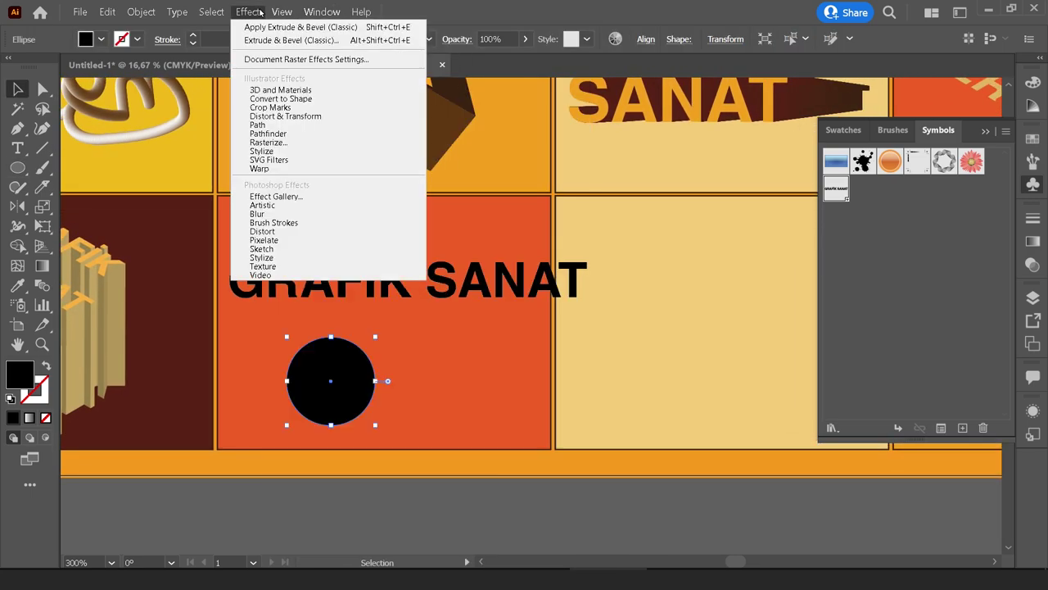
{"action": "mouse_move", "coordinate": [463, 152]}
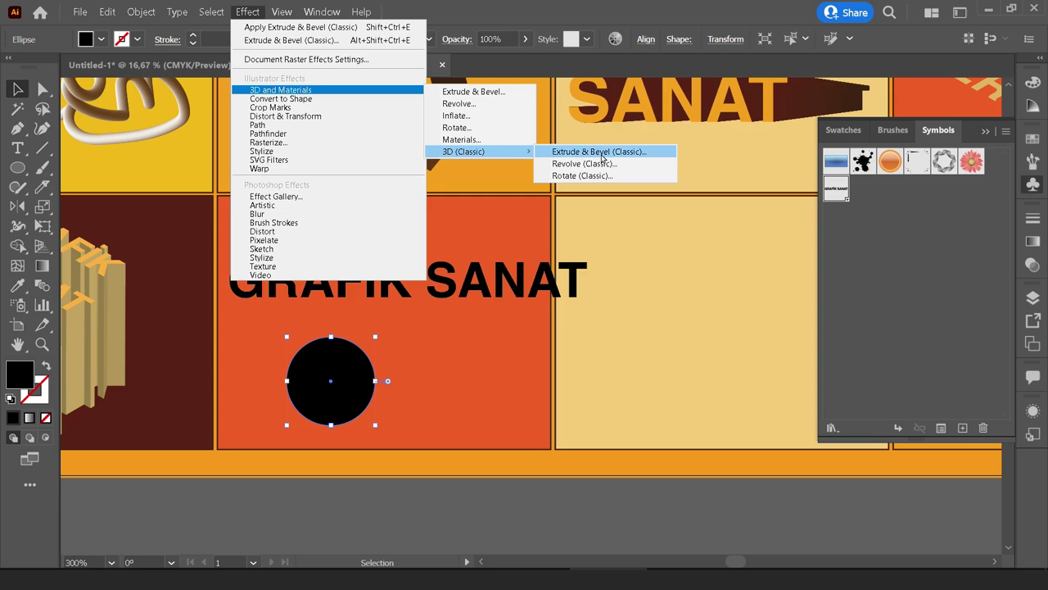
{"action": "left_click", "coordinate": [598, 163]}
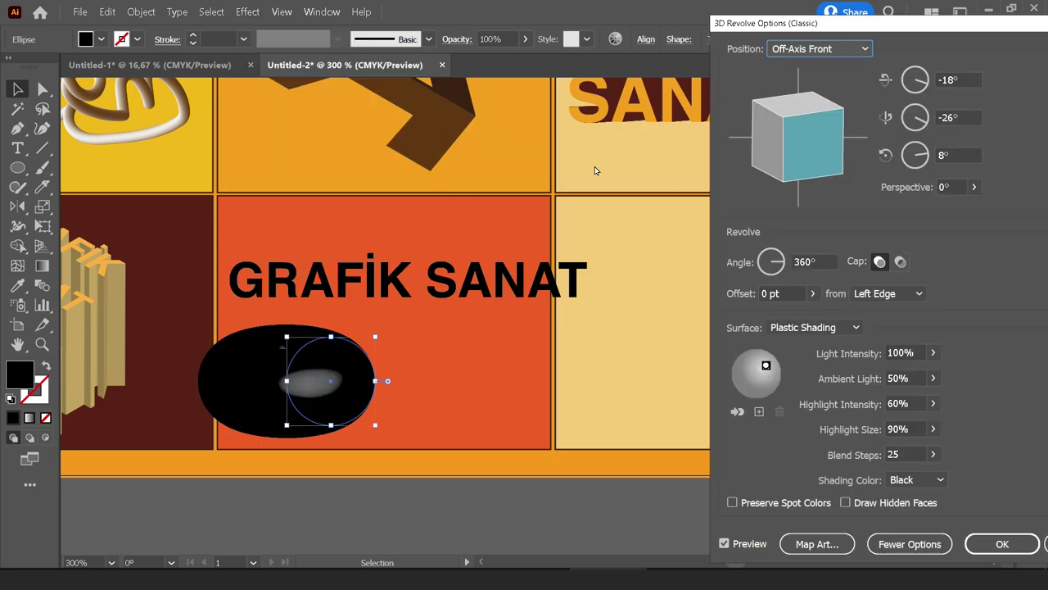
{"action": "left_click", "coordinate": [821, 262]}
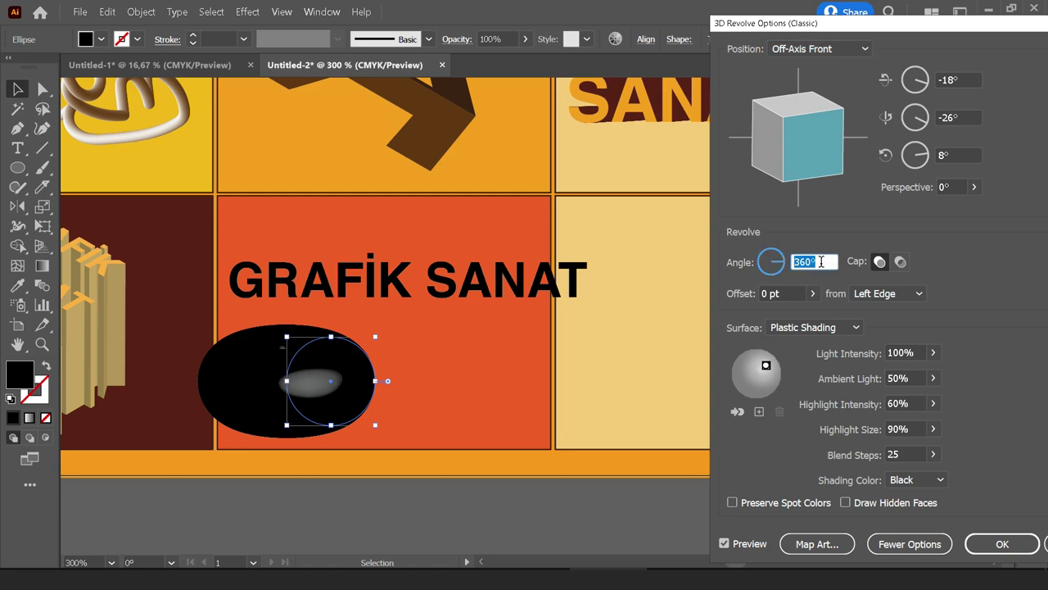
{"action": "left_click", "coordinate": [802, 295]}
{"action": "key", "text": "Up"}
{"action": "key", "text": "Up"}
{"action": "key", "text": "Up"}
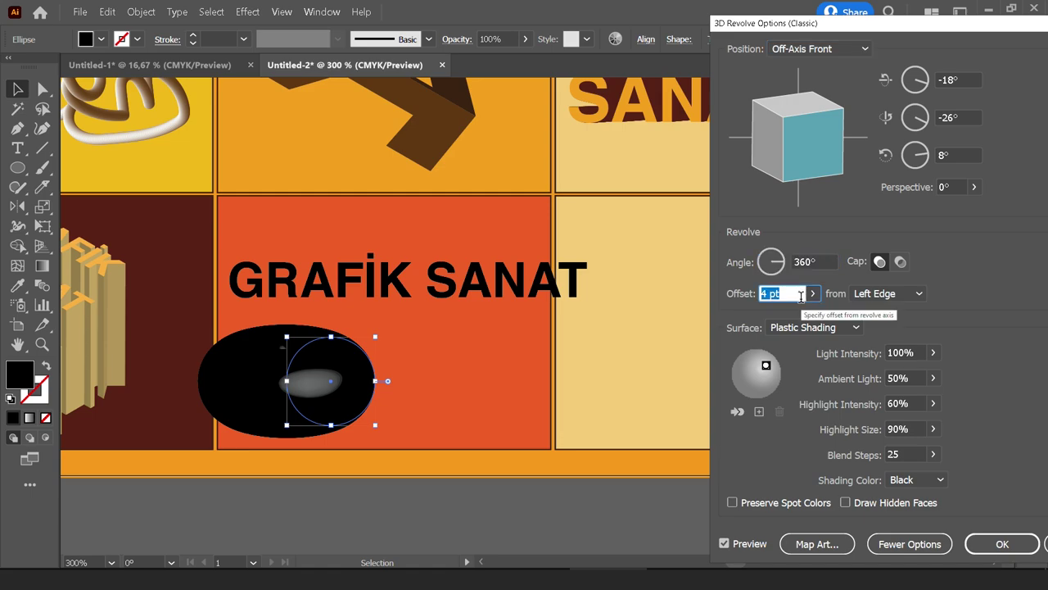
{"action": "left_click", "coordinate": [812, 293]}
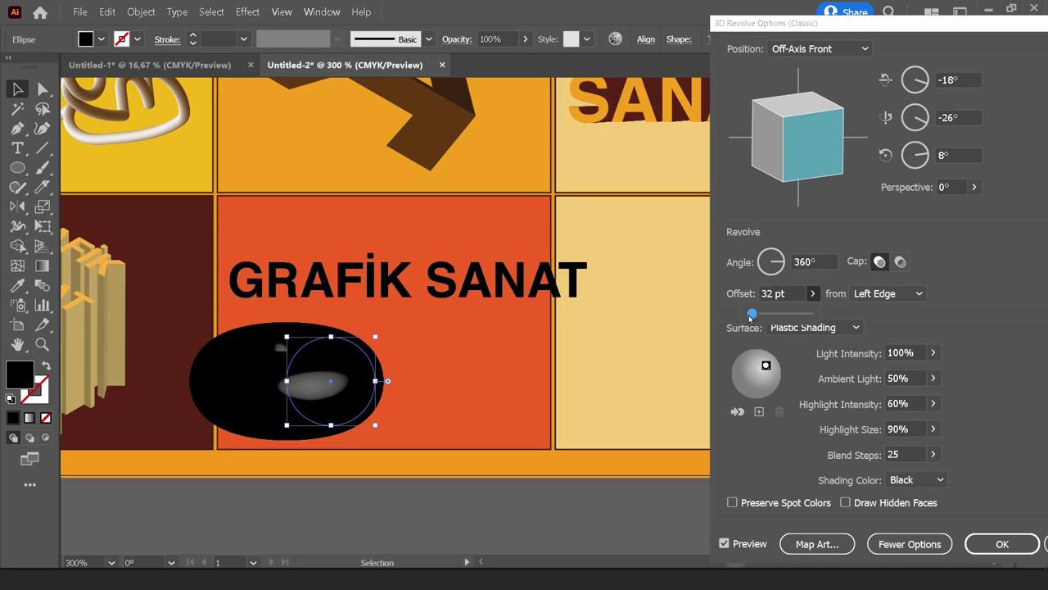
{"action": "left_click_drag", "start_coordinate": [757, 316], "coordinate": [753, 317]}
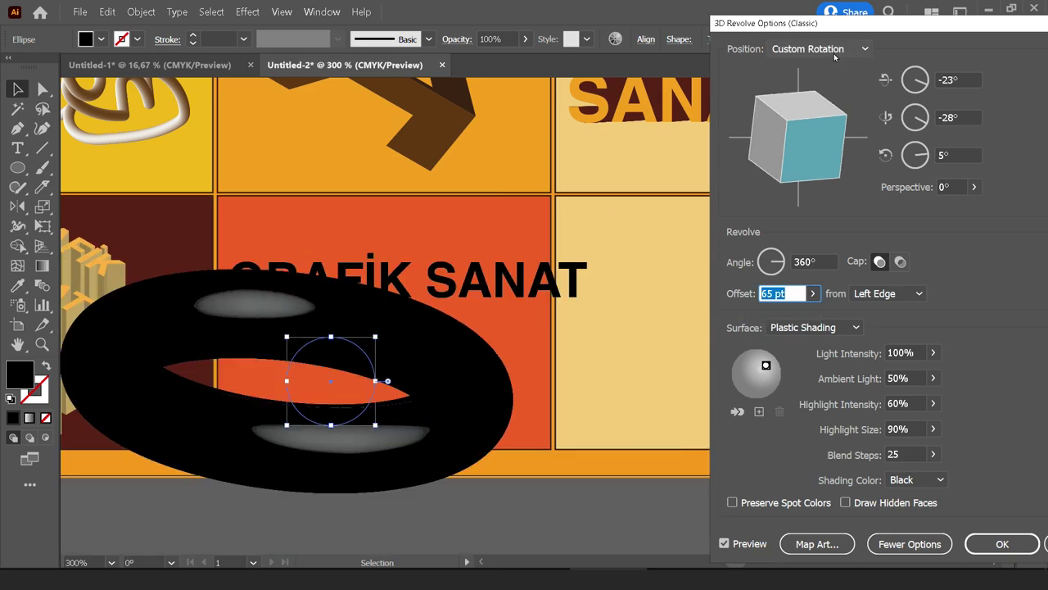
{"action": "left_click", "coordinate": [825, 543]}
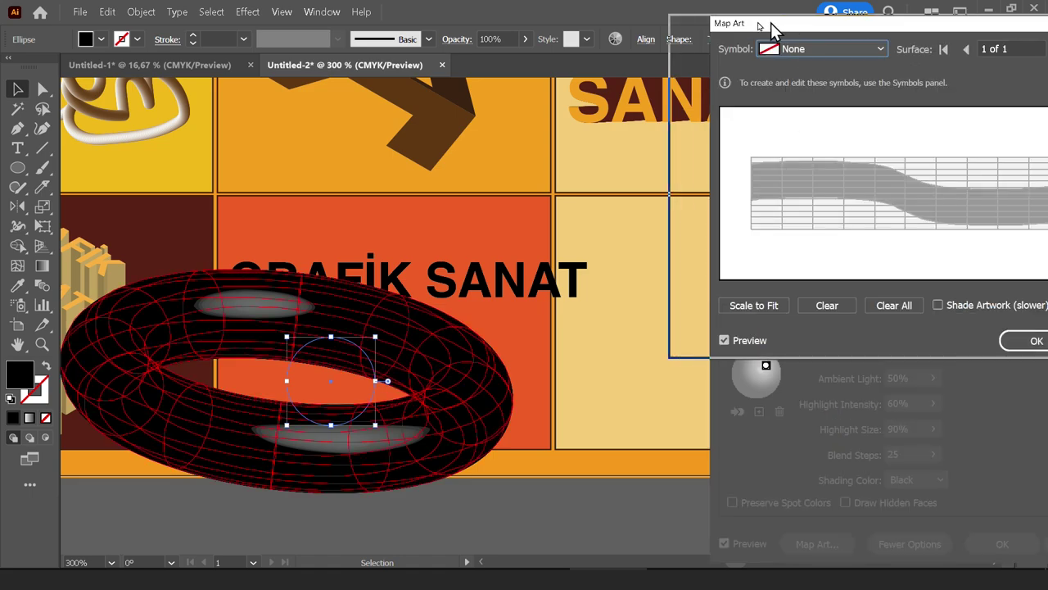
Map the New Symbol GRAFİK SANAT artwork onto the torus surface, scaled and positioned to fit.
{"action": "left_click_drag", "start_coordinate": [772, 23], "coordinate": [609, 18]}
{"action": "left_click", "coordinate": [665, 47]}
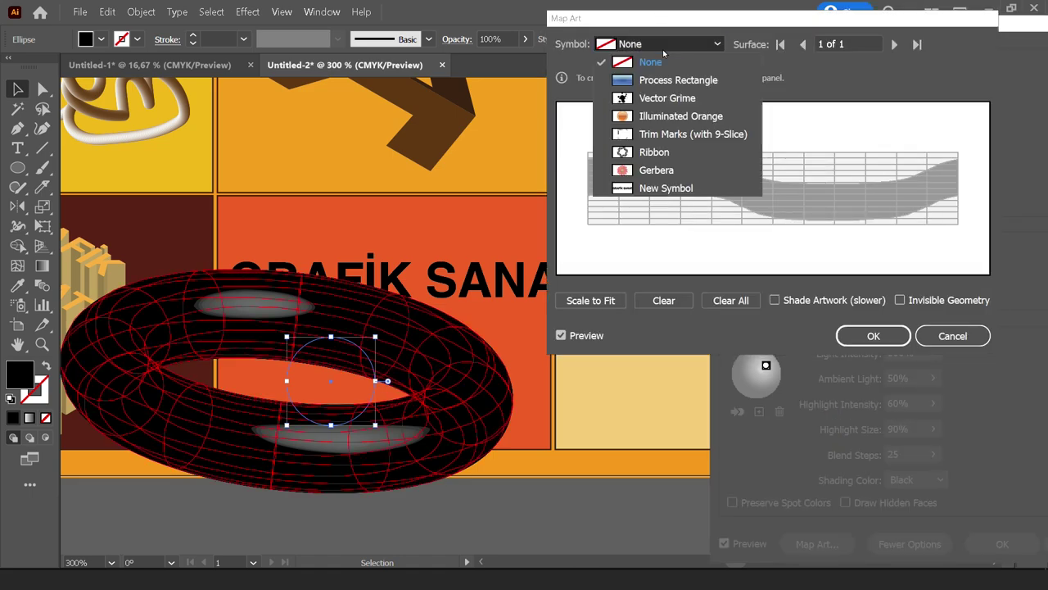
{"action": "left_click", "coordinate": [657, 189]}
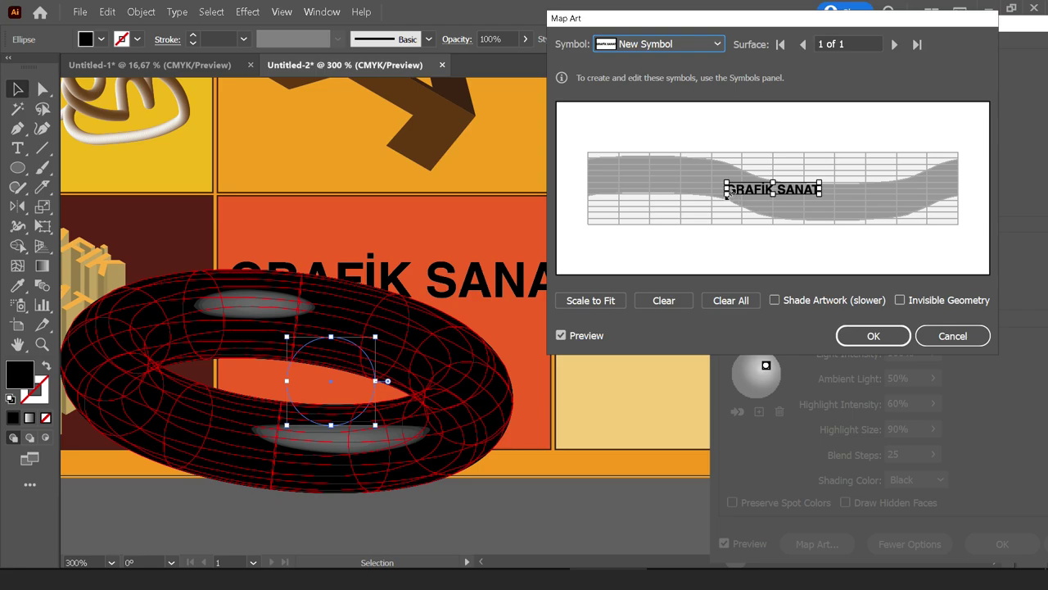
{"action": "left_click_drag", "start_coordinate": [728, 194], "coordinate": [581, 248]}
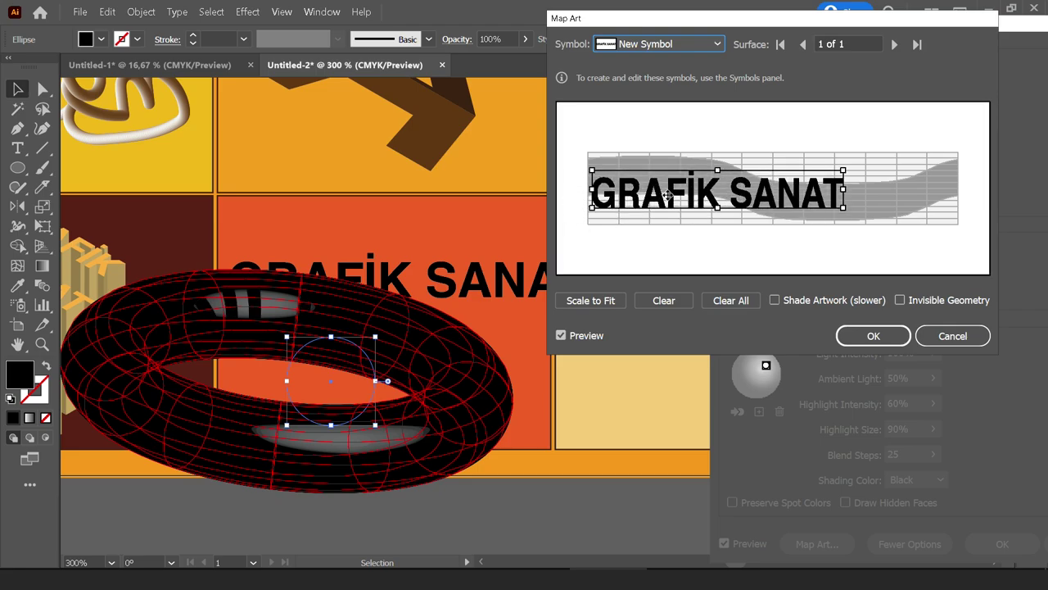
{"action": "left_click_drag", "start_coordinate": [668, 195], "coordinate": [682, 188]}
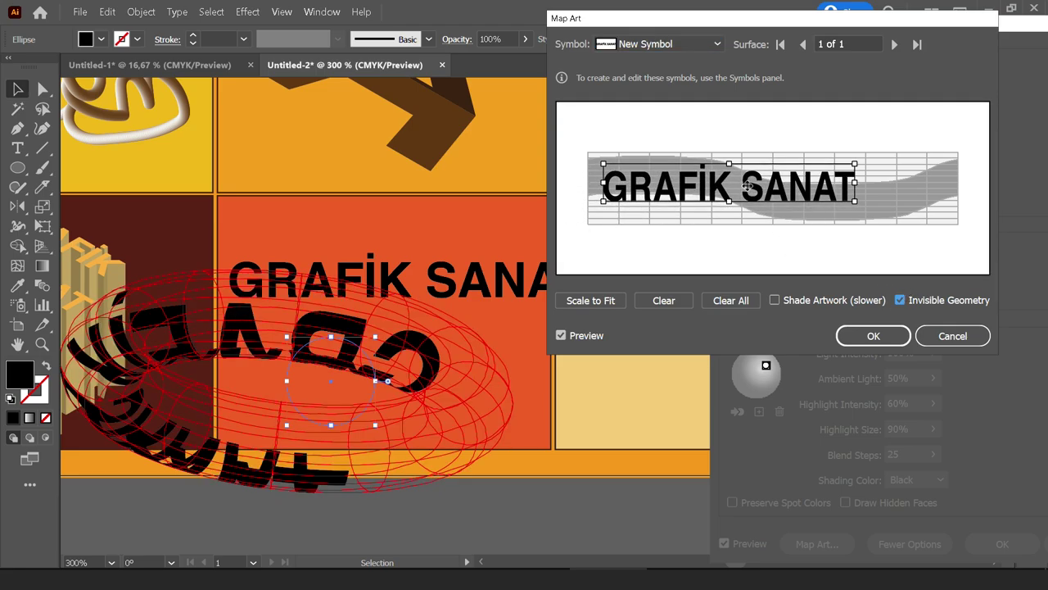
{"action": "left_click_drag", "start_coordinate": [747, 187], "coordinate": [750, 184]}
{"action": "left_click_drag", "start_coordinate": [857, 181], "coordinate": [976, 181]}
{"action": "key", "text": "ctrl+z"}
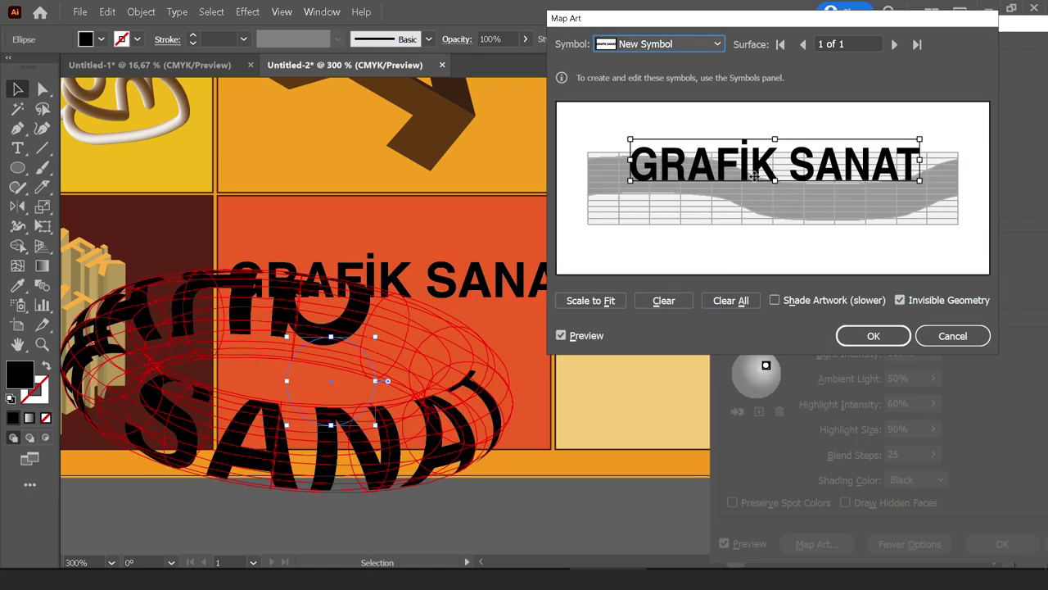
{"action": "left_click", "coordinate": [874, 336]}
Apply the revolve and delete the leftover flat GRAFİK SANAT title.
{"action": "left_click", "coordinate": [998, 544]}
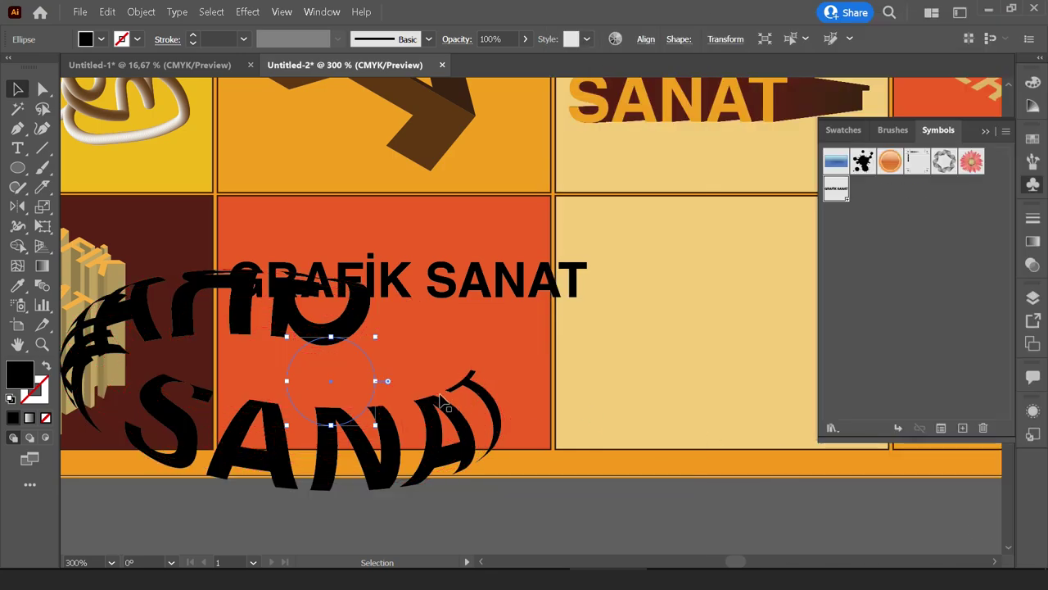
{"action": "scroll", "coordinate": [440, 401], "scroll_direction": "down", "scroll_amount": 1}
{"action": "left_click", "coordinate": [442, 318]}
{"action": "key", "text": "Delete"}
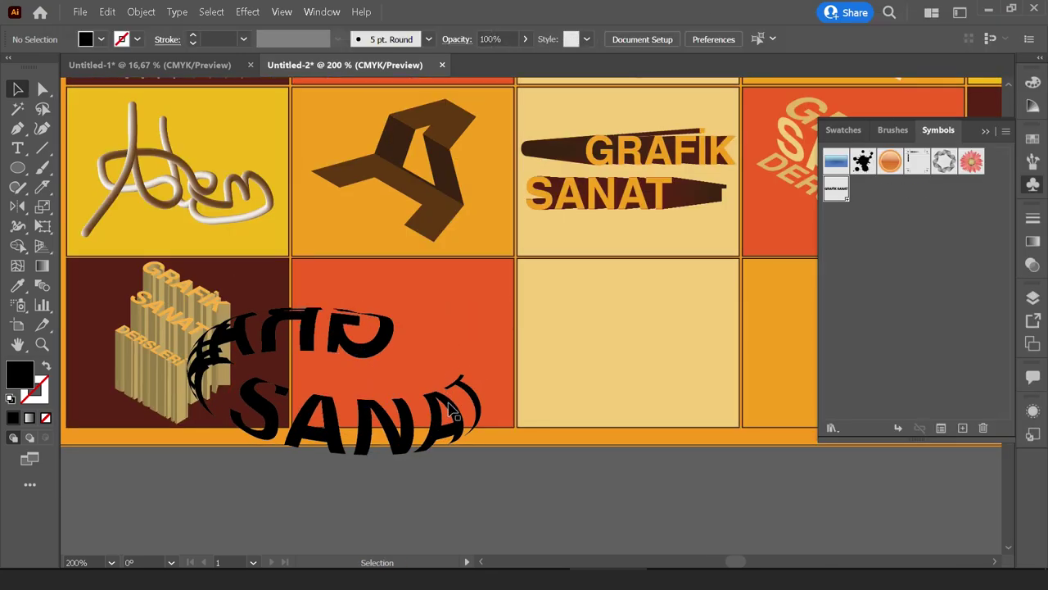
{"action": "key", "text": "ctrl+z"}
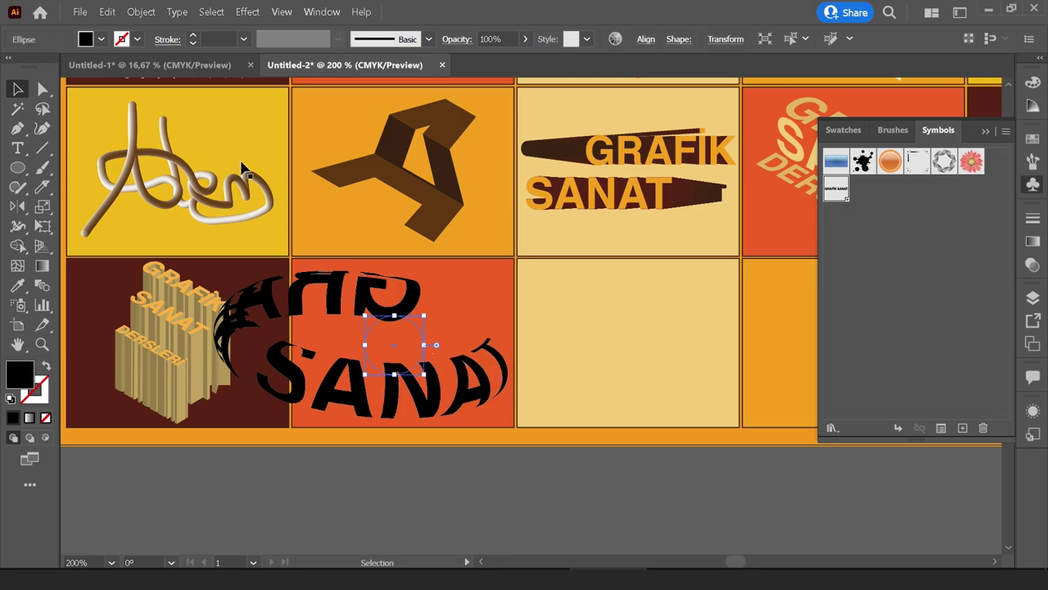
Expand the torus appearance and isolate its clipped text group for editing.
{"action": "left_click", "coordinate": [139, 11]}
{"action": "left_click", "coordinate": [189, 157]}
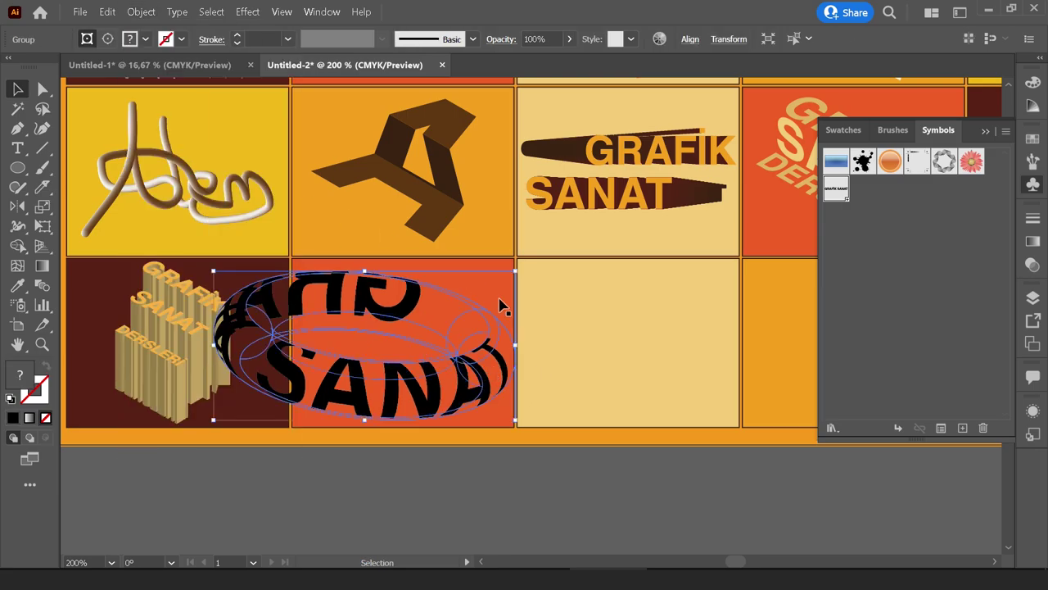
{"action": "scroll", "coordinate": [427, 389], "scroll_direction": "up", "scroll_amount": 2}
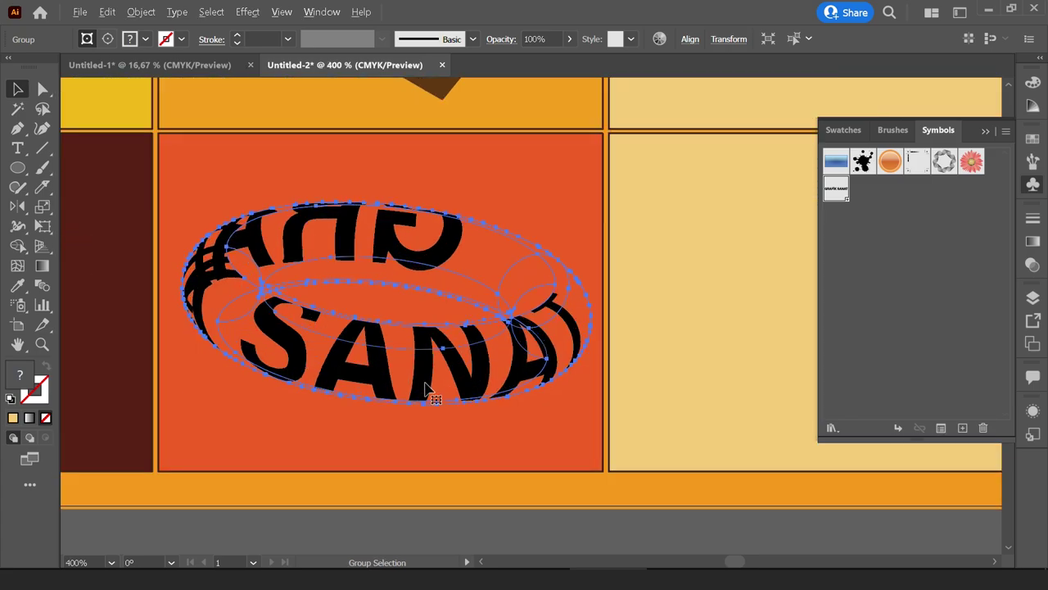
{"action": "double_click", "coordinate": [426, 379]}
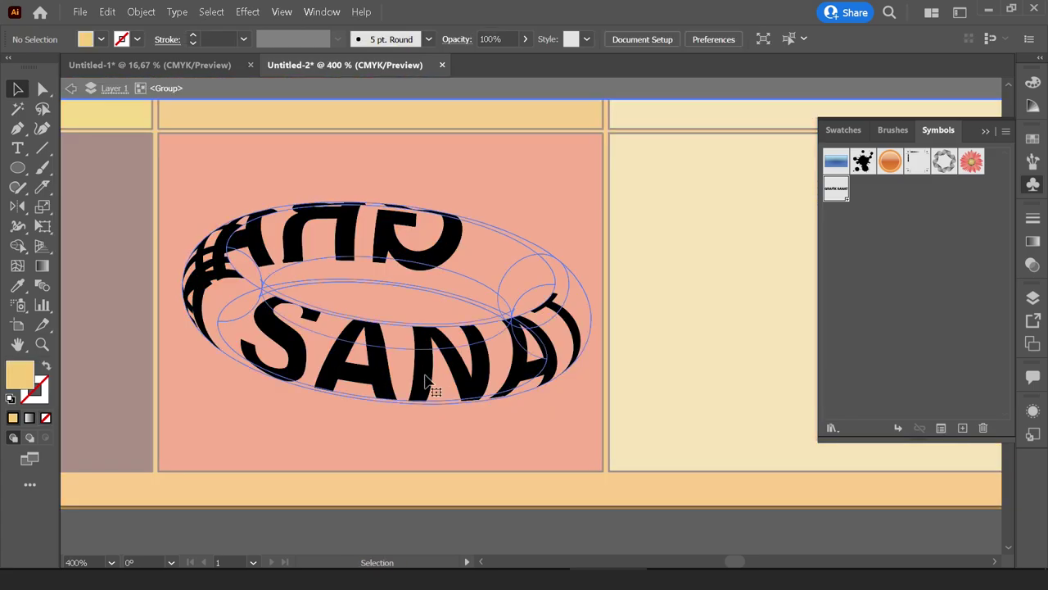
{"action": "double_click", "coordinate": [425, 374]}
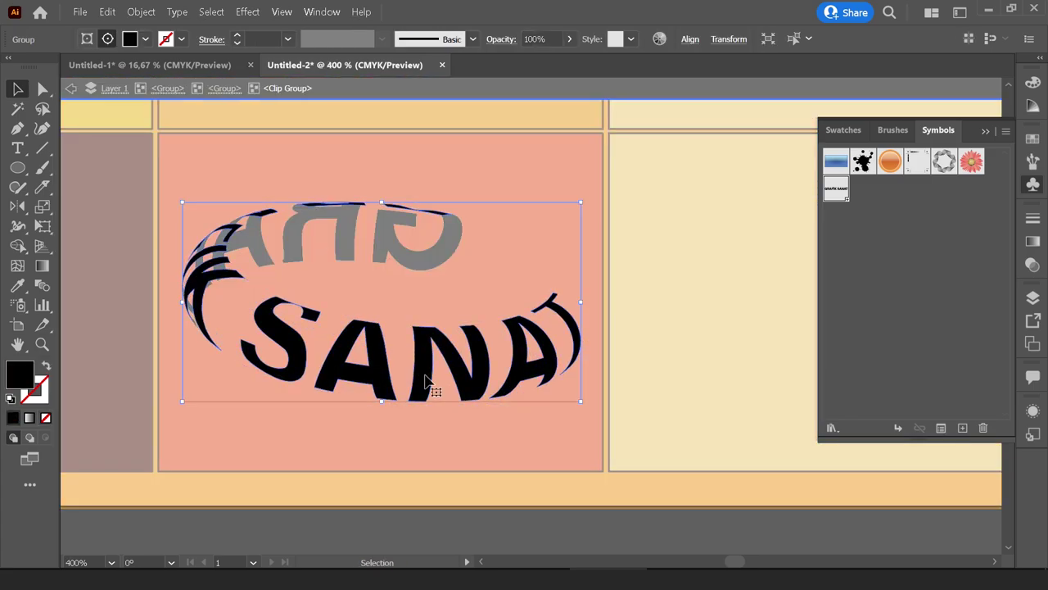
{"action": "left_click_drag", "start_coordinate": [425, 377], "coordinate": [426, 396]}
Fill the front SANAT letters with the sampled pale yellow and set their stroke to None.
{"action": "left_click", "coordinate": [18, 285]}
{"action": "left_click", "coordinate": [709, 337]}
{"action": "key", "text": "v"}
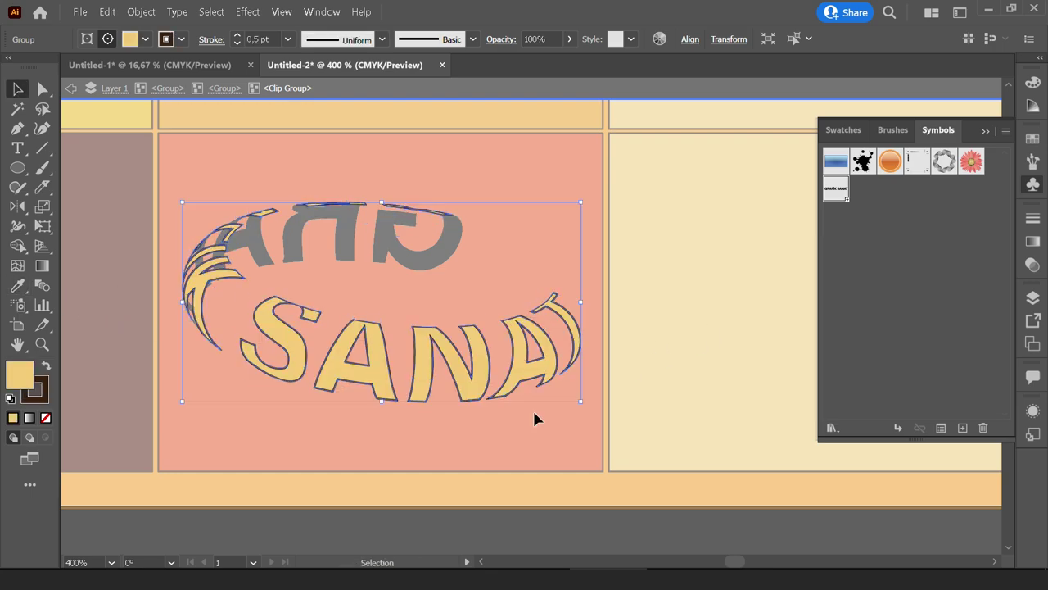
{"action": "left_click", "coordinate": [164, 39]}
{"action": "left_click", "coordinate": [16, 67]}
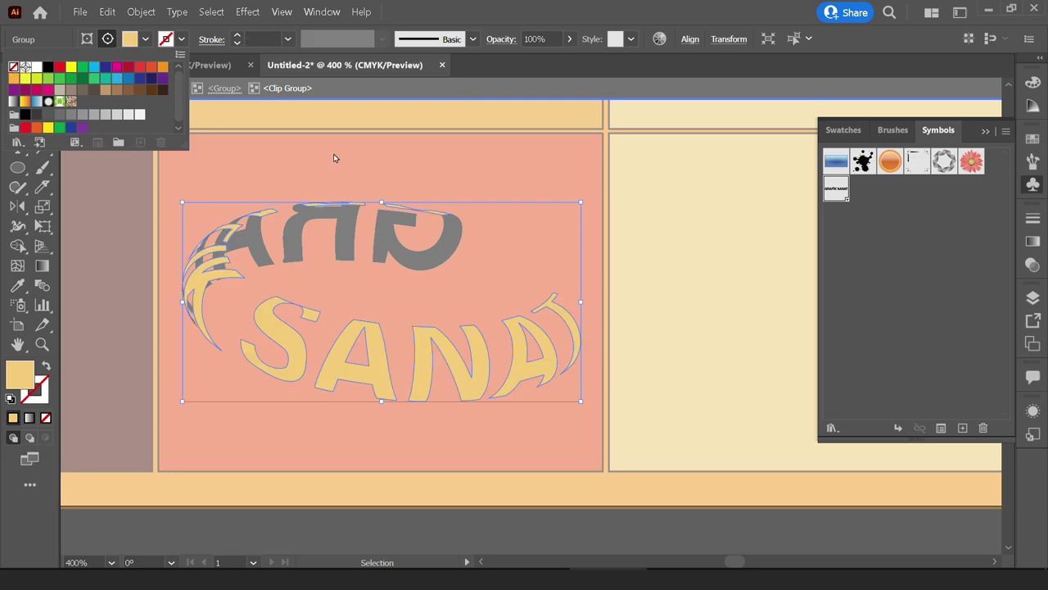
{"action": "key", "text": "Escape"}
{"action": "key", "text": "Escape"}
{"action": "scroll", "coordinate": [450, 197], "scroll_direction": "down", "scroll_amount": 2}
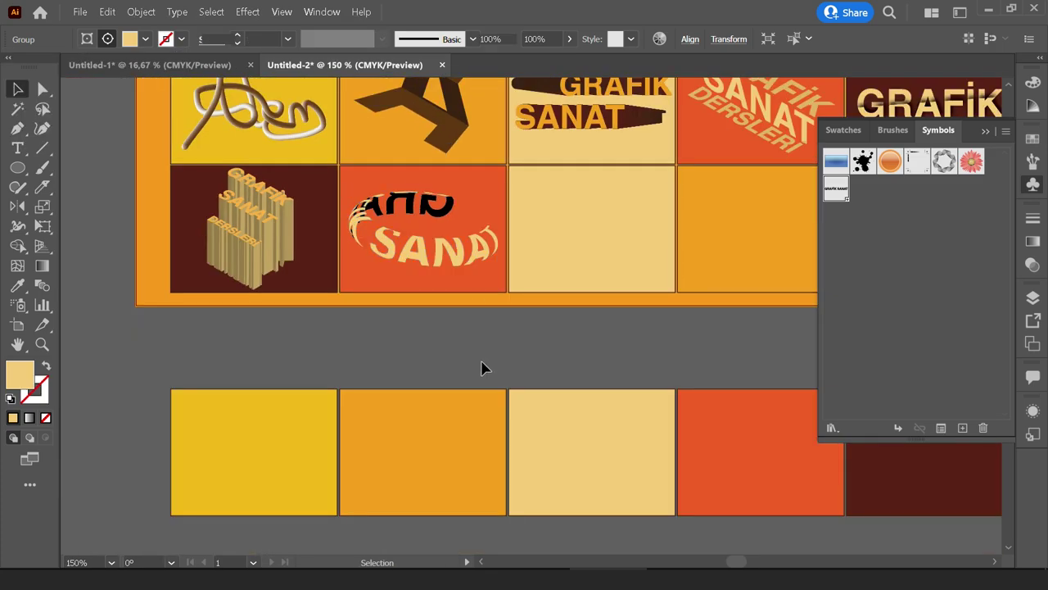
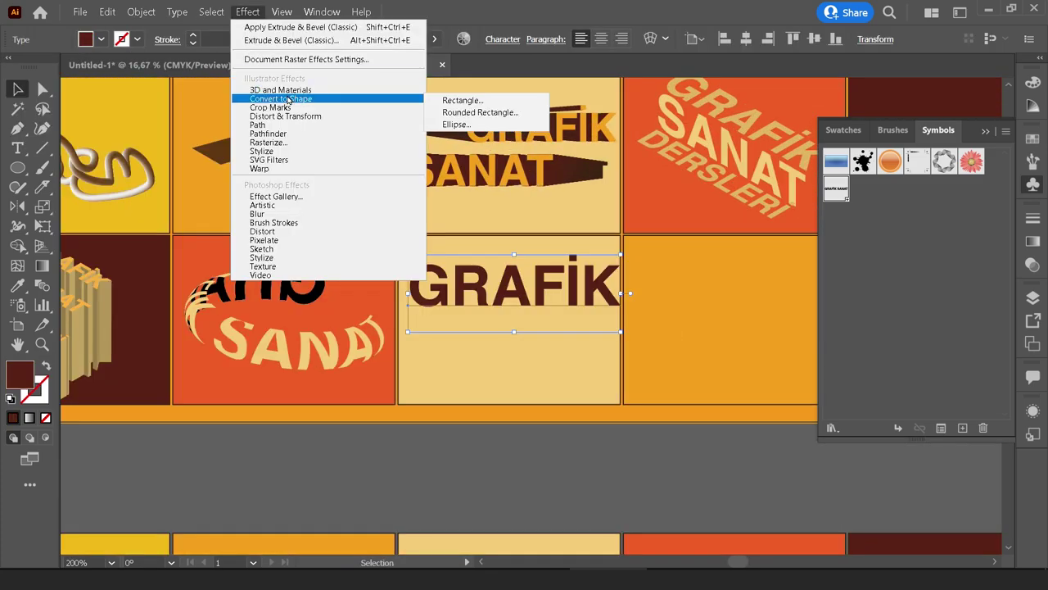
Extrude GRAFİK in classic 3D at Isometric Top, 50 pt depth, and move it lower in its tile.
{"action": "left_click", "coordinate": [560, 156]}
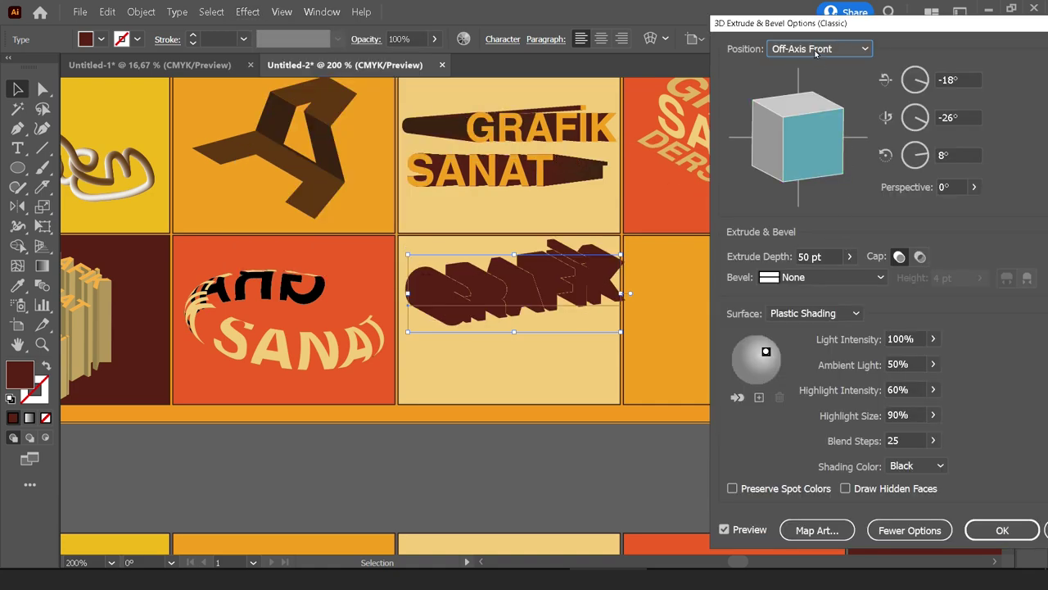
{"action": "left_click_drag", "start_coordinate": [809, 24], "coordinate": [788, 33]}
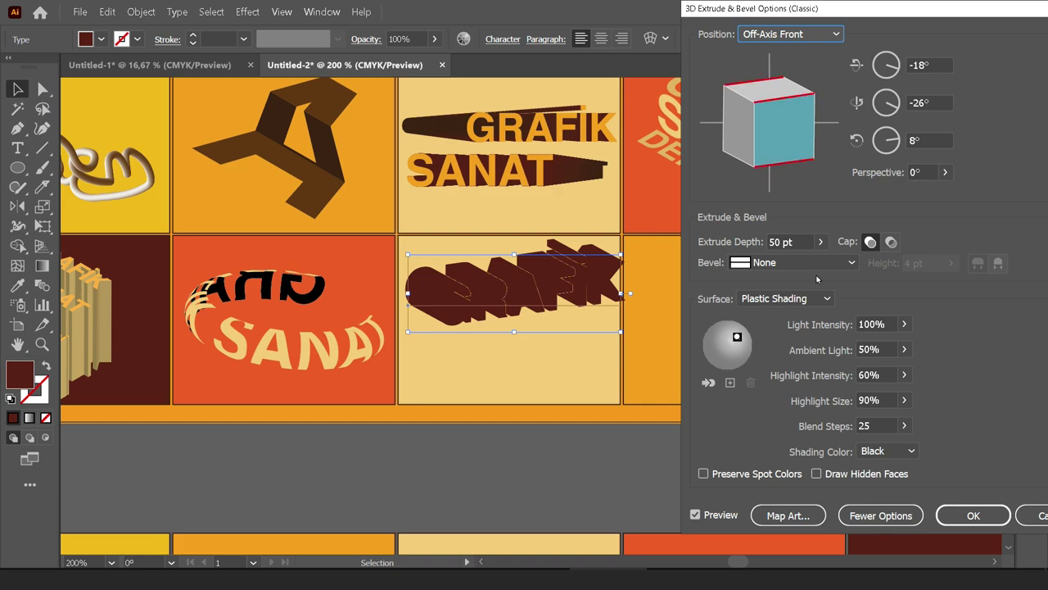
{"action": "left_click", "coordinate": [816, 36]}
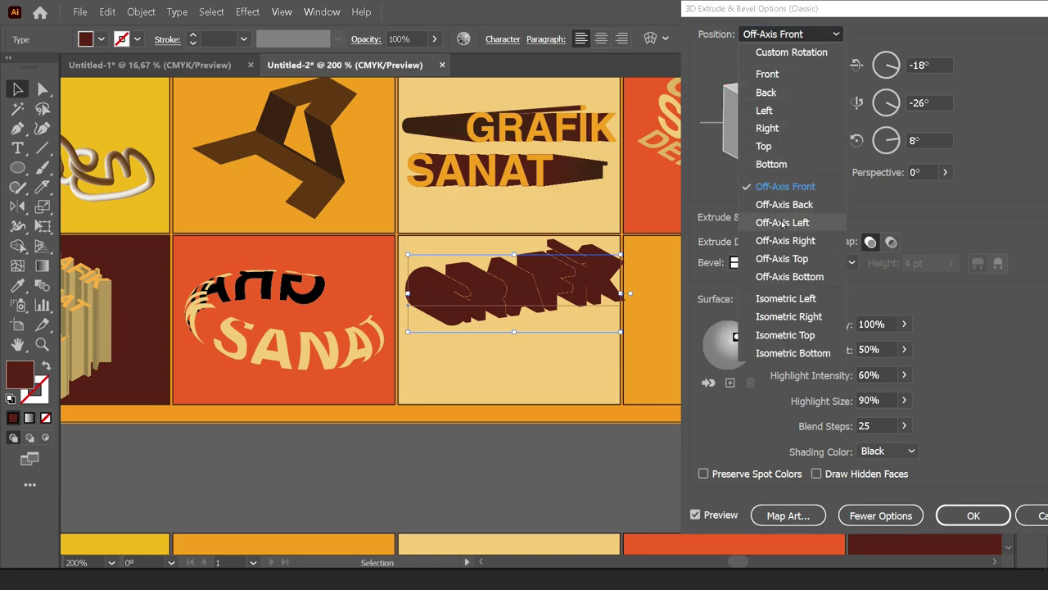
{"action": "left_click", "coordinate": [807, 335]}
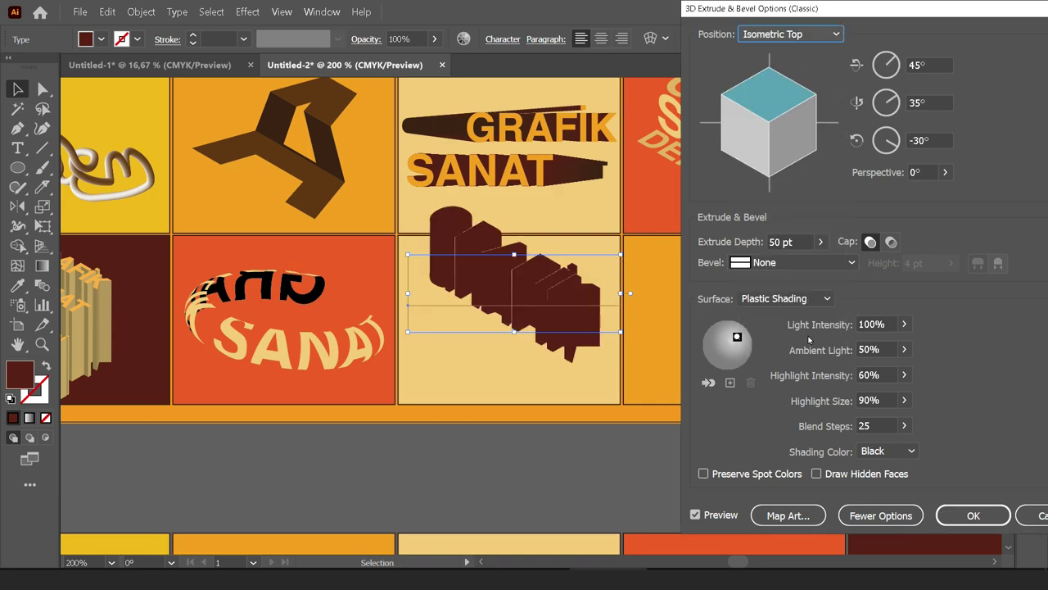
{"action": "double_click", "coordinate": [782, 242]}
{"action": "left_click", "coordinate": [973, 515]}
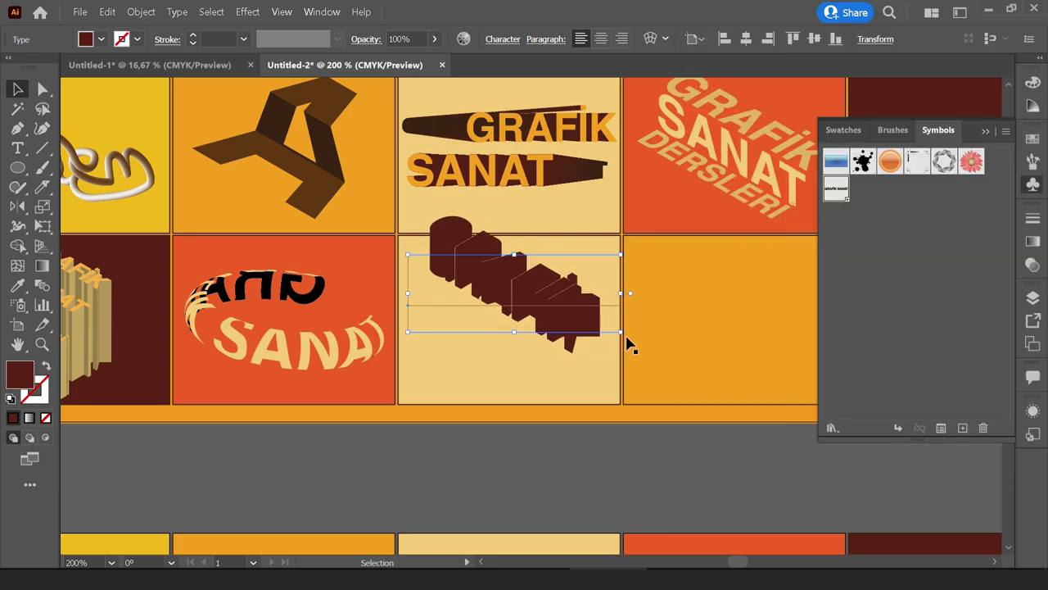
{"action": "left_click_drag", "start_coordinate": [533, 300], "coordinate": [536, 326]}
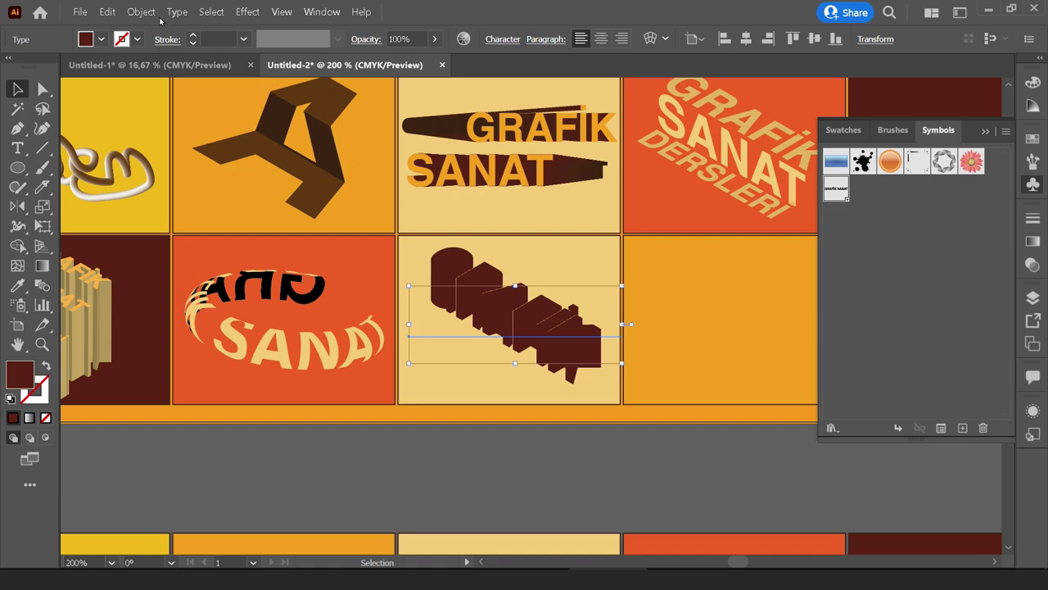
Expand the 3D text, fill it with the pale tile colour and give it 0,25 pt outlines.
{"action": "left_click", "coordinate": [147, 12]}
{"action": "left_click", "coordinate": [205, 154]}
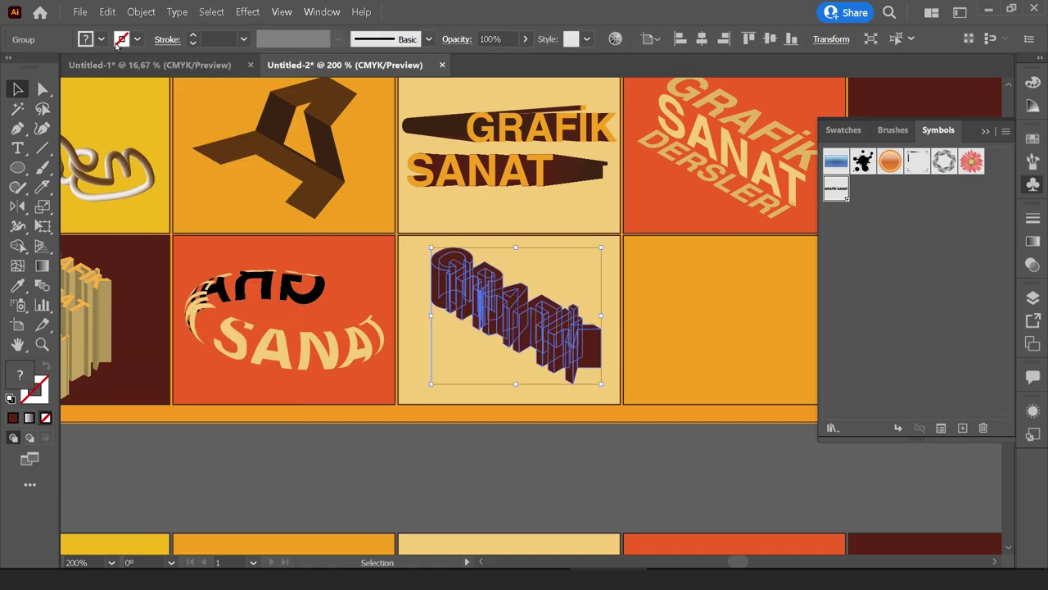
{"action": "left_click", "coordinate": [17, 285]}
{"action": "left_click", "coordinate": [443, 337]}
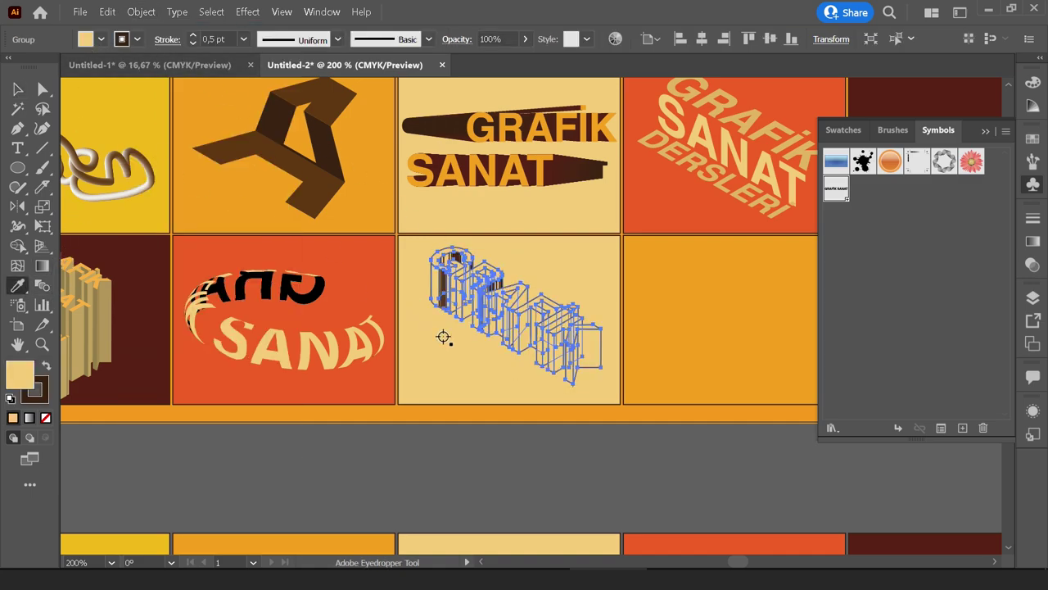
{"action": "left_click", "coordinate": [244, 39]}
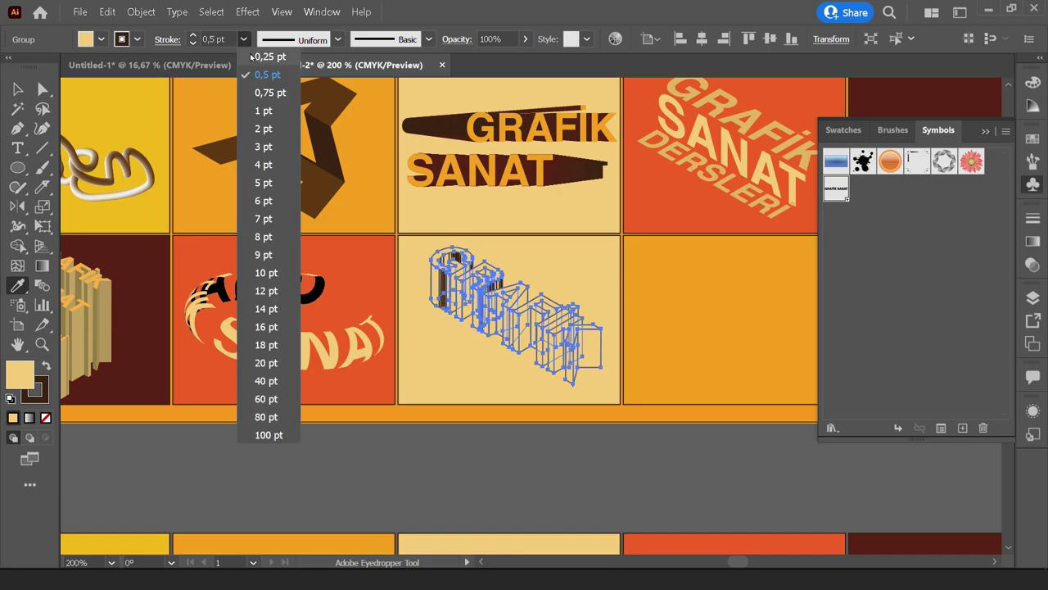
{"action": "left_click", "coordinate": [258, 55]}
{"action": "key", "text": "v"}
{"action": "left_click", "coordinate": [503, 484]}
Zoom and pan around the tile grid to inspect the line-art GRAFİK.
{"action": "scroll", "coordinate": [538, 341], "scroll_direction": "up", "scroll_amount": 2}
{"action": "scroll", "coordinate": [548, 297], "scroll_direction": "up", "scroll_amount": 1}
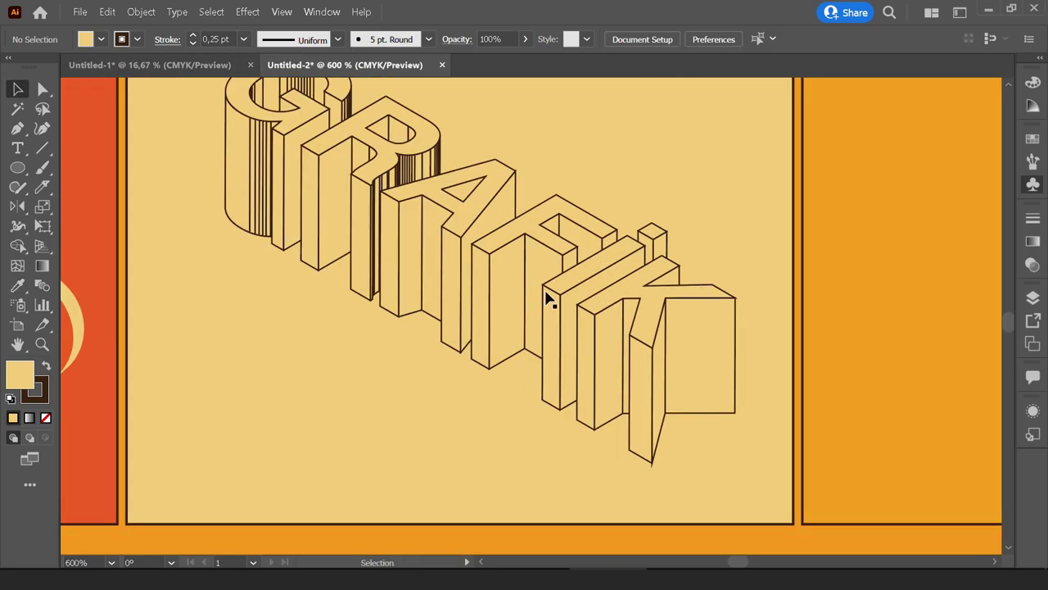
{"action": "scroll", "coordinate": [480, 259], "scroll_direction": "up", "scroll_amount": 1}
{"action": "scroll", "coordinate": [480, 258], "scroll_direction": "down", "scroll_amount": 1}
{"action": "left_click_drag", "start_coordinate": [475, 238], "coordinate": [470, 276]}
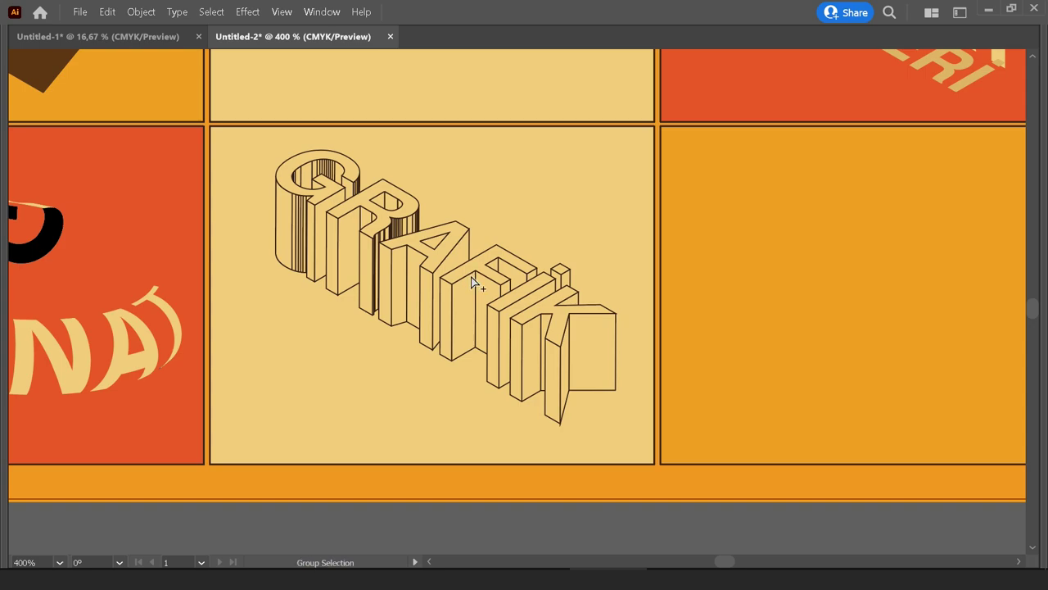
{"action": "scroll", "coordinate": [473, 282], "scroll_direction": "down", "scroll_amount": 2}
{"action": "scroll", "coordinate": [472, 283], "scroll_direction": "up", "scroll_amount": 1}
{"action": "scroll", "coordinate": [467, 276], "scroll_direction": "down", "scroll_amount": 2}
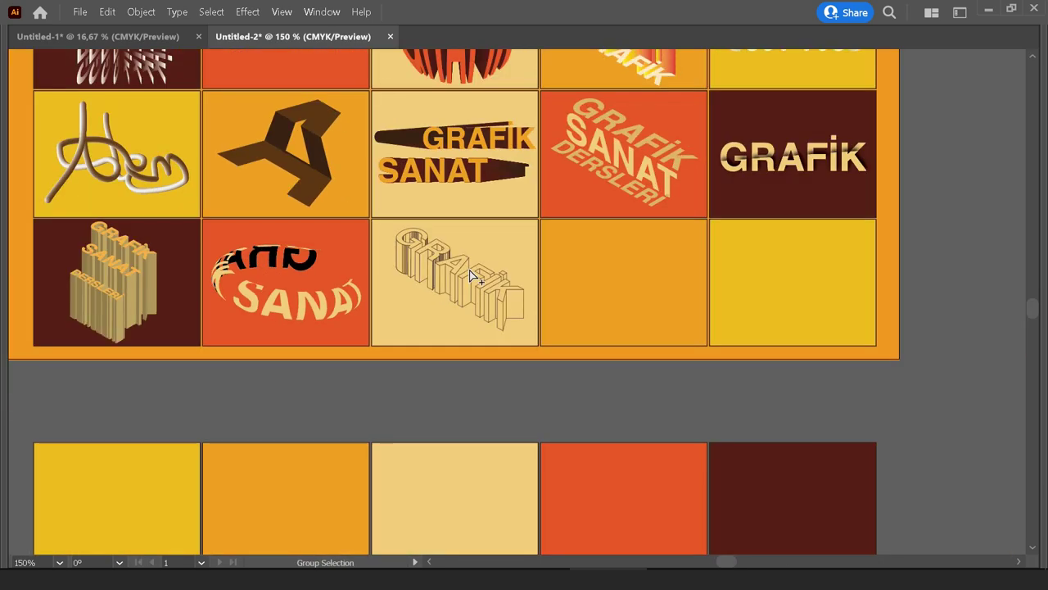
{"action": "left_click_drag", "start_coordinate": [602, 381], "coordinate": [606, 403]}
{"action": "scroll", "coordinate": [606, 403], "scroll_direction": "down", "scroll_amount": 2}
{"action": "scroll", "coordinate": [606, 403], "scroll_direction": "up", "scroll_amount": 1}
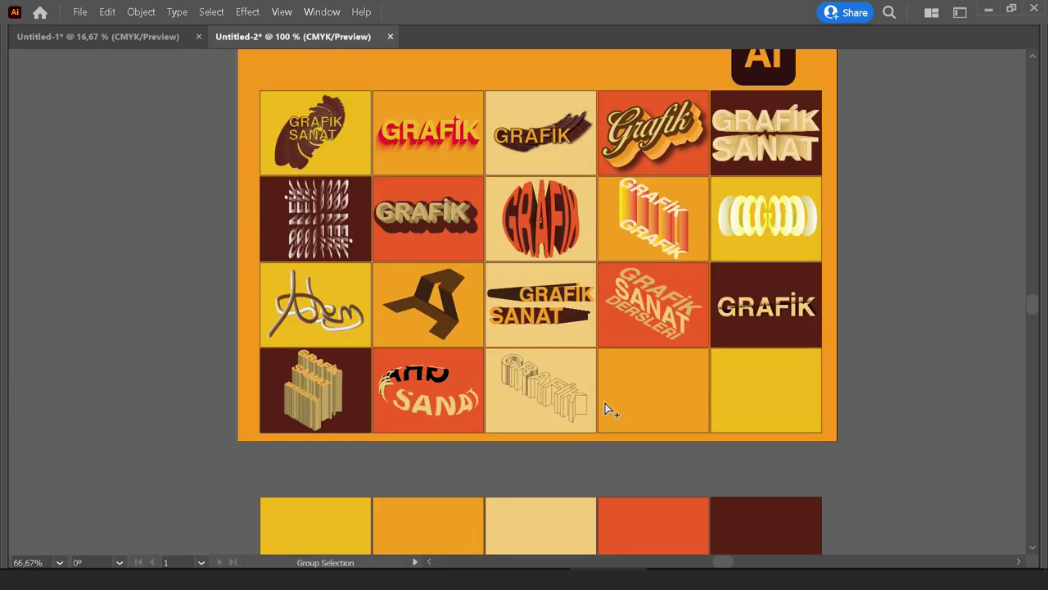
{"action": "scroll", "coordinate": [606, 403], "scroll_direction": "up", "scroll_amount": 1}
{"action": "scroll", "coordinate": [605, 410], "scroll_direction": "up", "scroll_amount": 2}
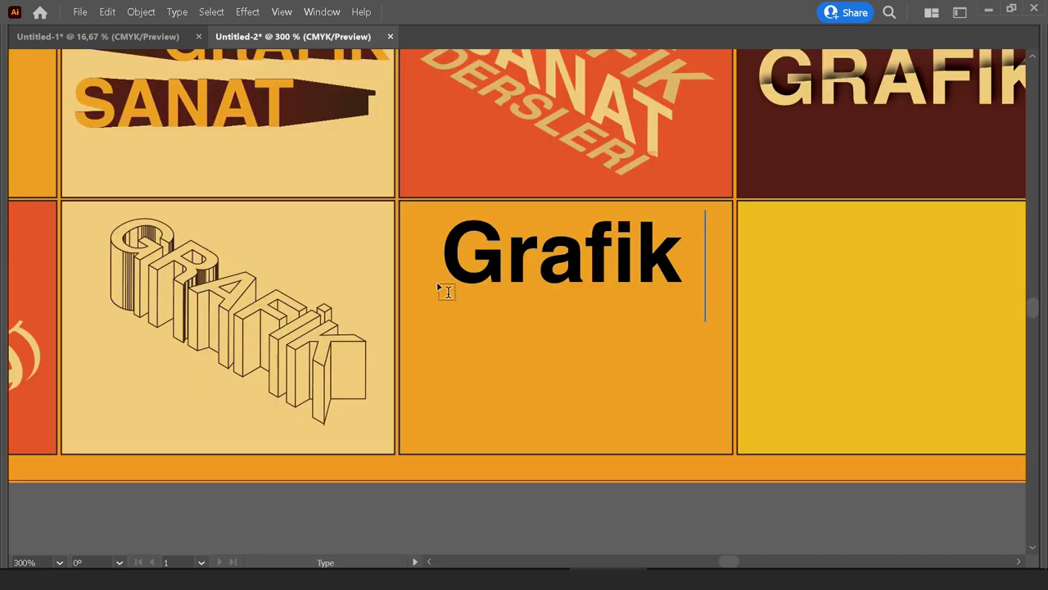
Enter the line 'Grafik Sanat Dersleri Youtube' and shrink it to fit the orange tile.
{"action": "type", "text": "sanat de"}
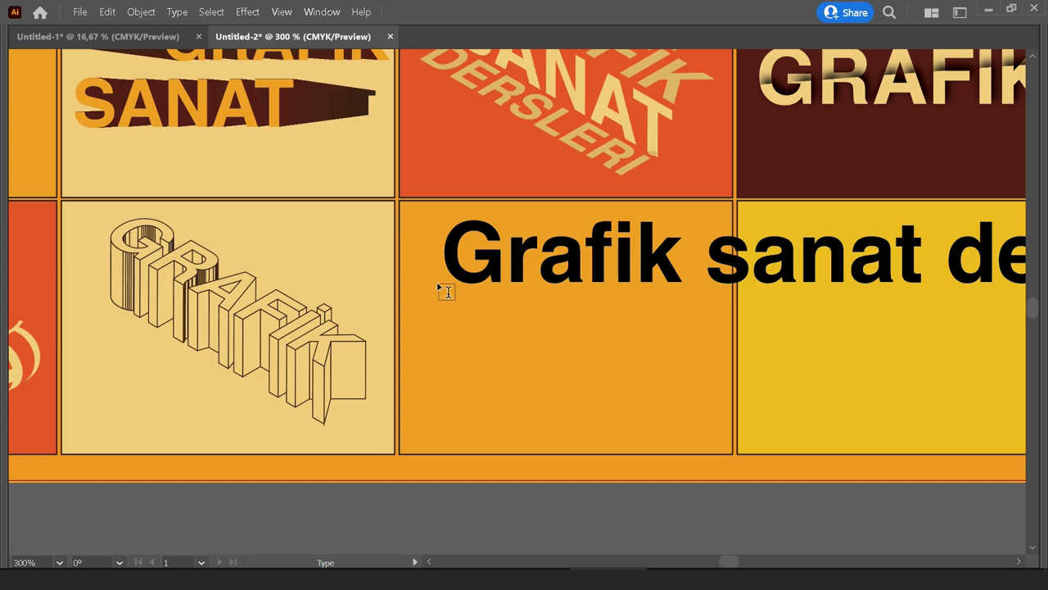
{"action": "key", "text": "Escape"}
{"action": "key", "text": "ctrl+minus"}
{"action": "scroll", "coordinate": [506, 272], "scroll_direction": "up", "scroll_amount": 1}
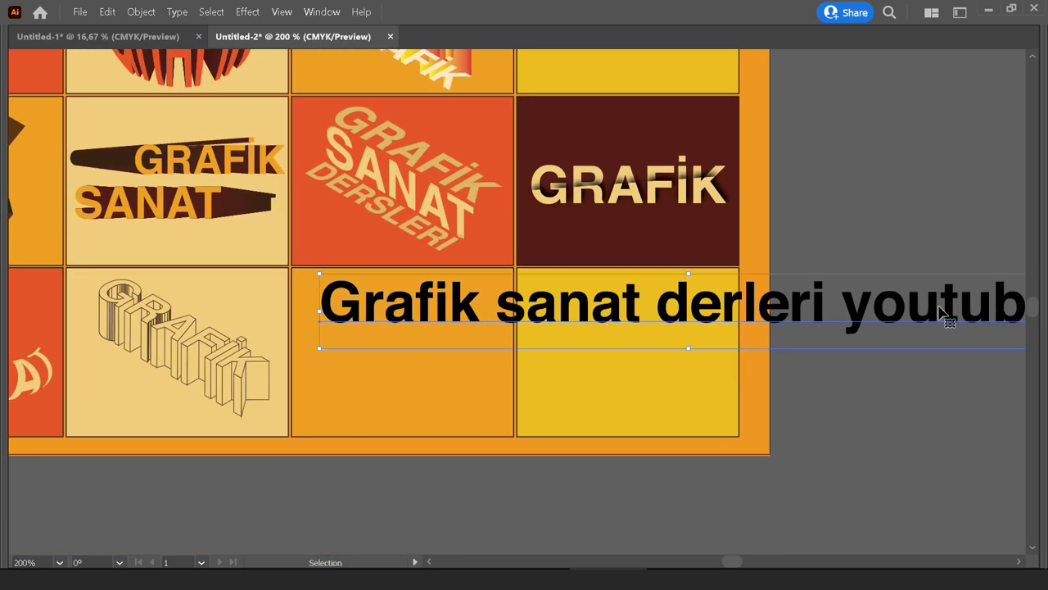
{"action": "scroll", "coordinate": [942, 315], "scroll_direction": "right", "scroll_amount": 3}
{"action": "left_click_drag", "start_coordinate": [884, 300], "coordinate": [324, 300]}
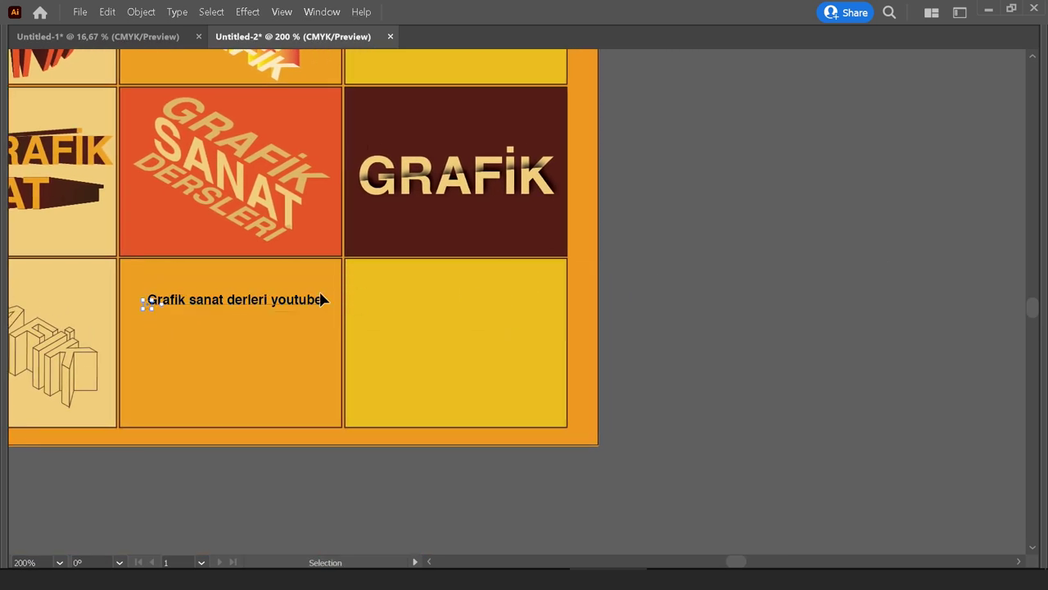
{"action": "scroll", "coordinate": [456, 300], "scroll_direction": "left", "scroll_amount": 3}
{"action": "scroll", "coordinate": [456, 300], "scroll_direction": "up", "scroll_amount": 2}
Correct 'derleri' to 'Dersleri' and drag the text into the Brushes panel as a new brush.
{"action": "key", "text": "Tab"}
{"action": "double_click", "coordinate": [461, 344]}
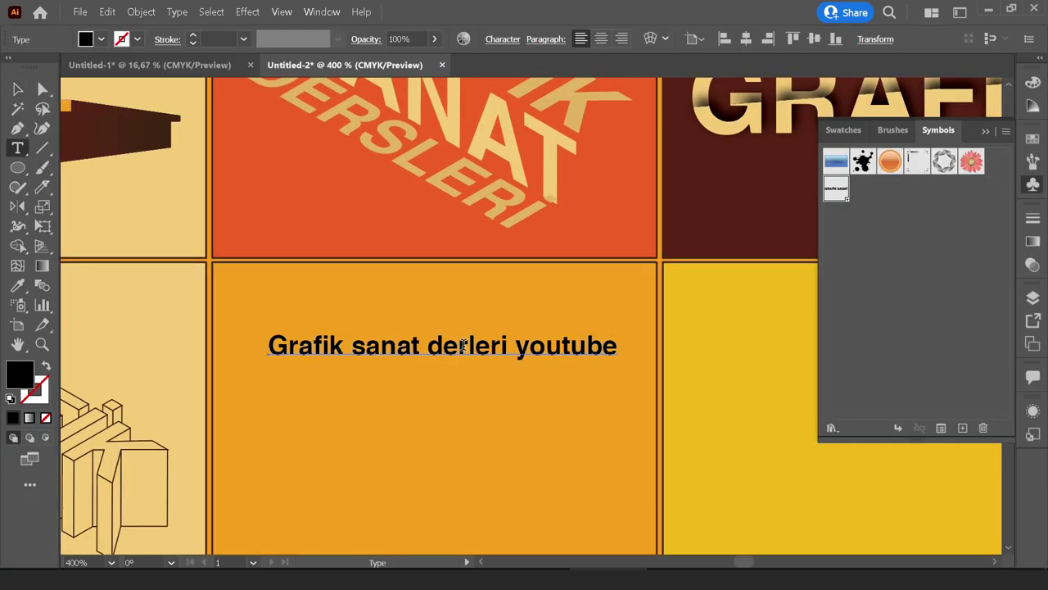
{"action": "type", "text": "s"}
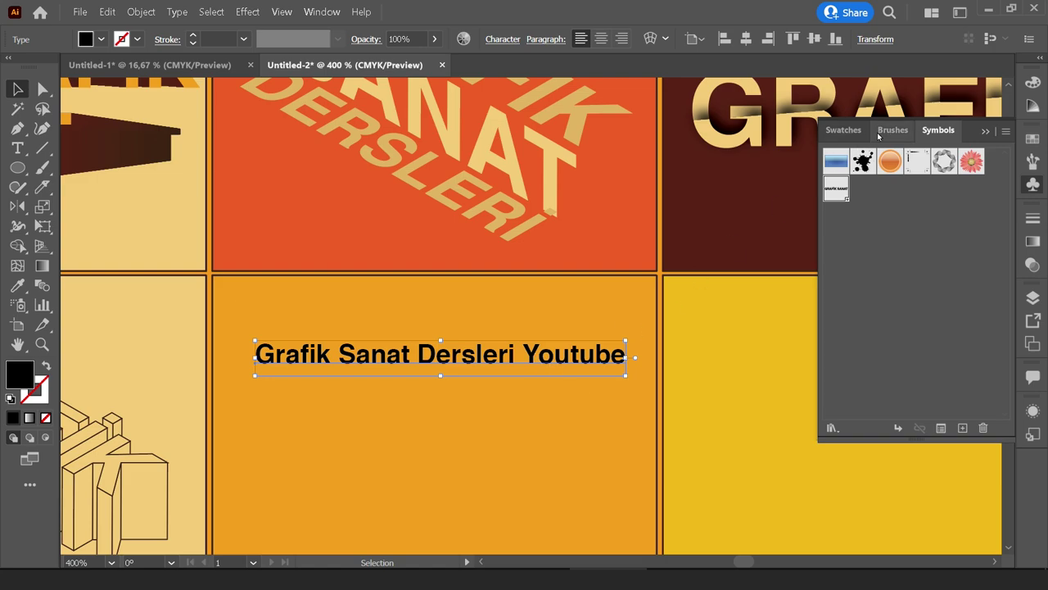
{"action": "left_click", "coordinate": [880, 134]}
{"action": "left_click_drag", "start_coordinate": [557, 339], "coordinate": [904, 356]}
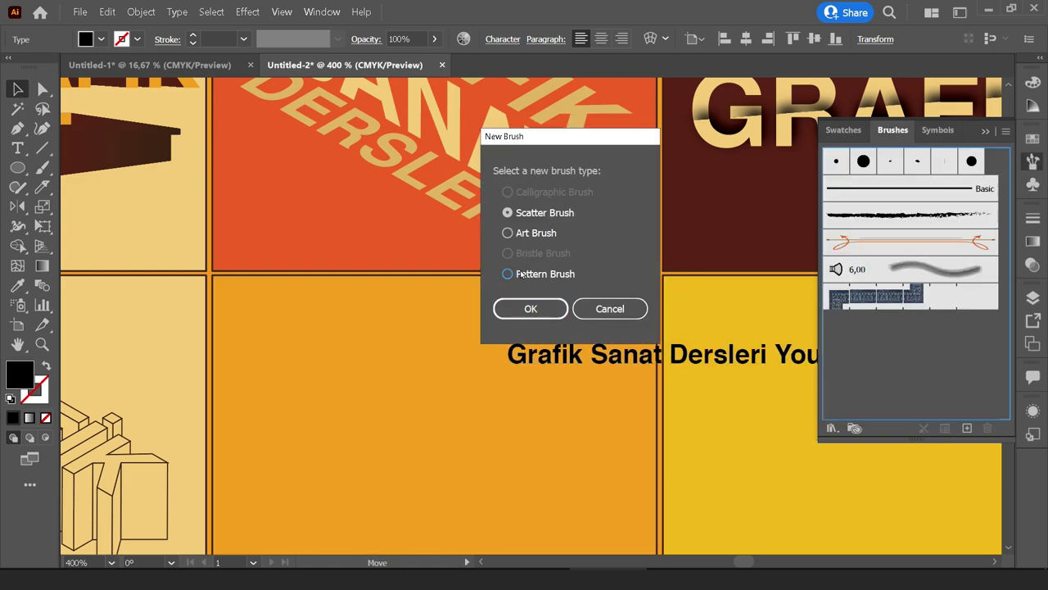
Outline the text and save it as a new pattern brush.
{"action": "left_click", "coordinate": [541, 309]}
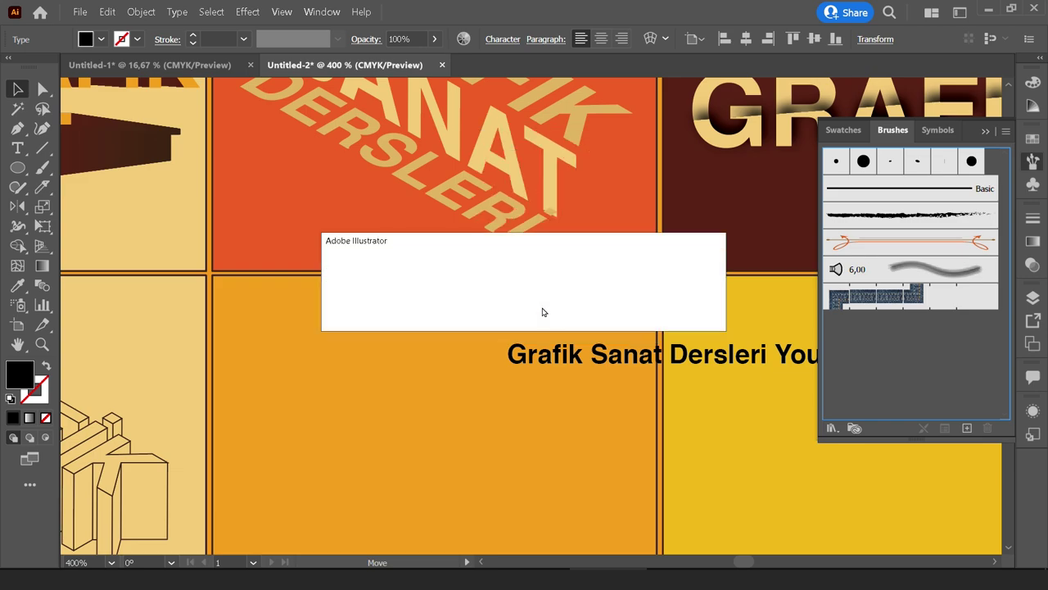
{"action": "left_click", "coordinate": [670, 315]}
{"action": "right_click", "coordinate": [548, 359]}
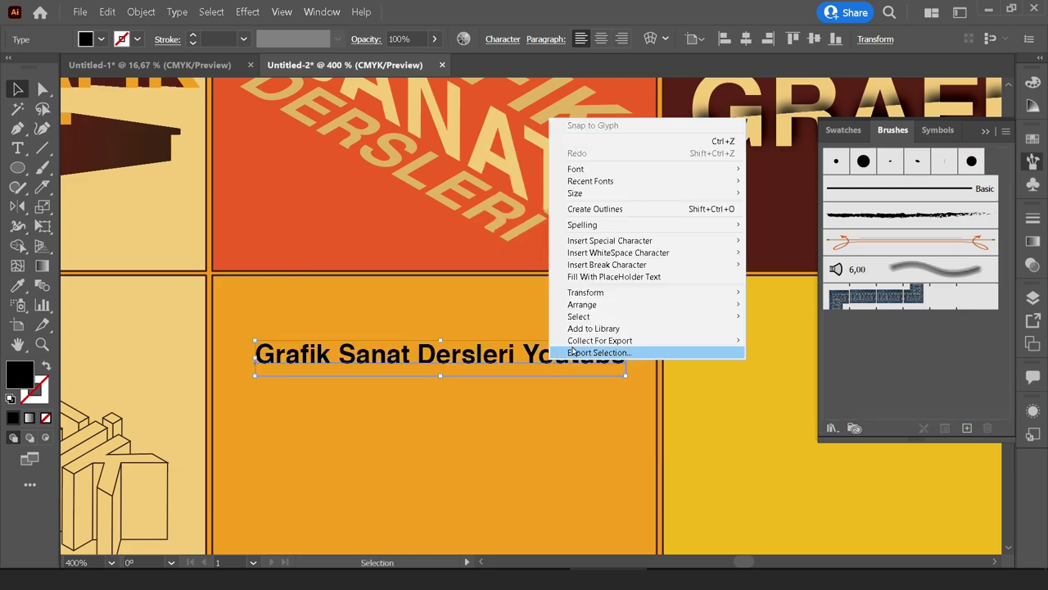
{"action": "key", "text": "Escape"}
{"action": "left_click_drag", "start_coordinate": [513, 363], "coordinate": [892, 363]}
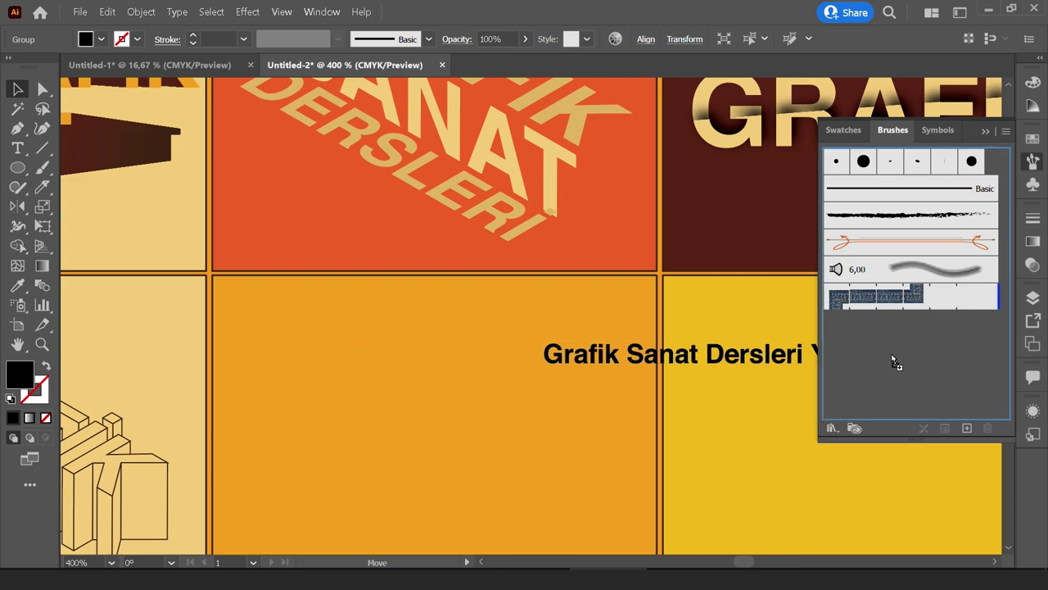
{"action": "left_click", "coordinate": [545, 274]}
{"action": "left_click", "coordinate": [540, 310]}
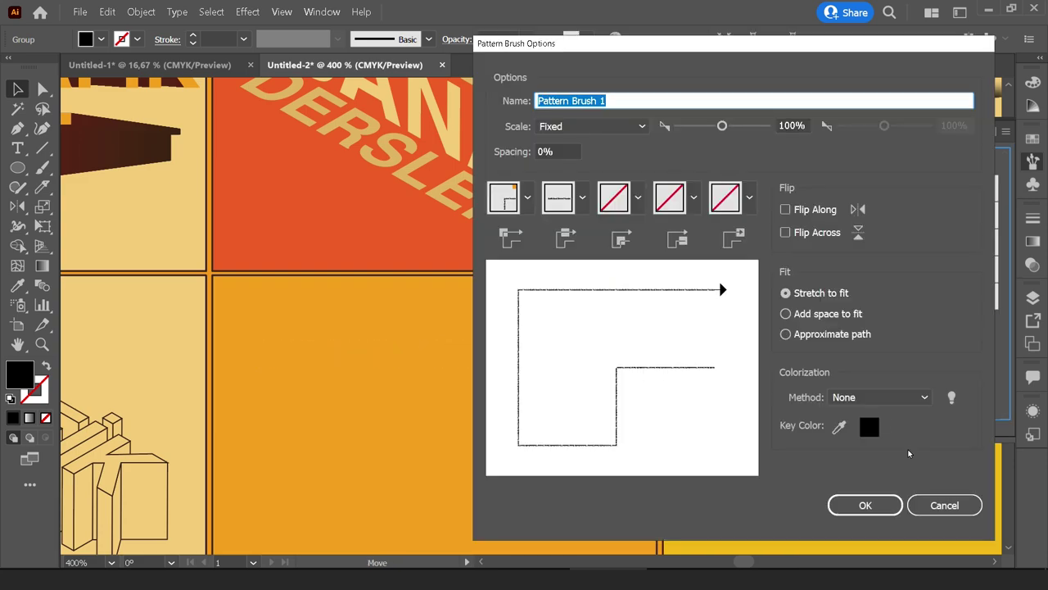
{"action": "left_click", "coordinate": [865, 504]}
Delete the leftover text from the orange tile.
{"action": "left_click", "coordinate": [587, 361]}
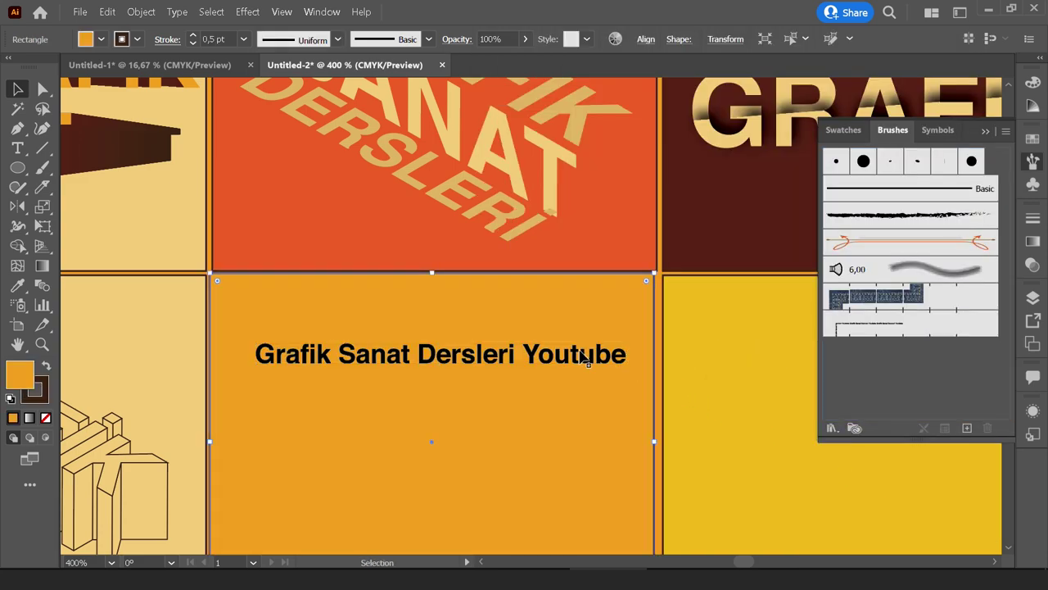
{"action": "left_click", "coordinate": [586, 360]}
{"action": "left_click_drag", "start_coordinate": [584, 368], "coordinate": [587, 370]}
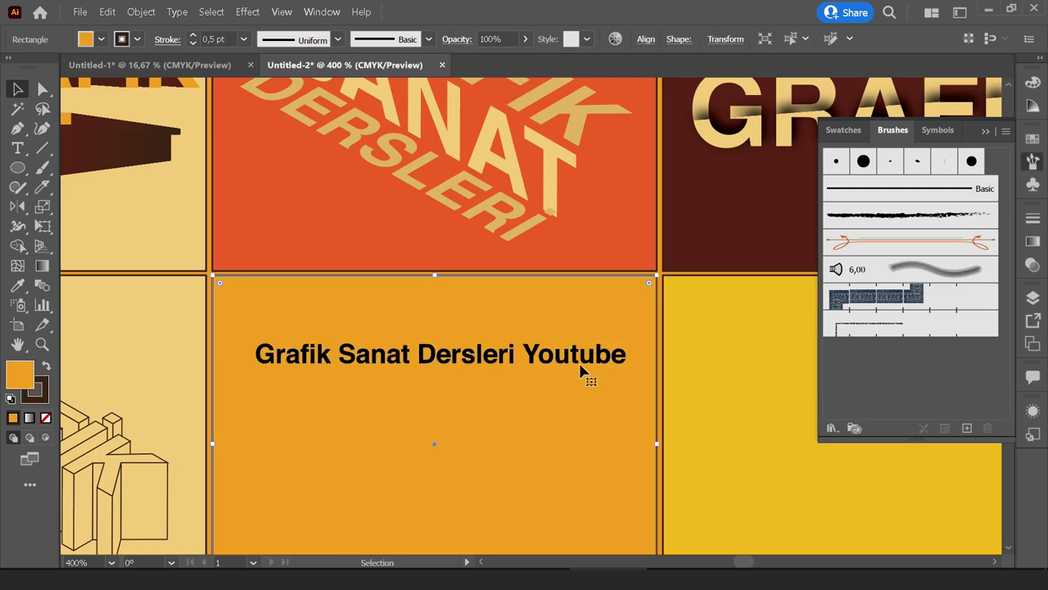
{"action": "left_click", "coordinate": [579, 366]}
{"action": "key", "text": "Delete"}
Draw a large circle centred in the orange tile.
{"action": "scroll", "coordinate": [440, 320], "scroll_direction": "down", "scroll_amount": 2}
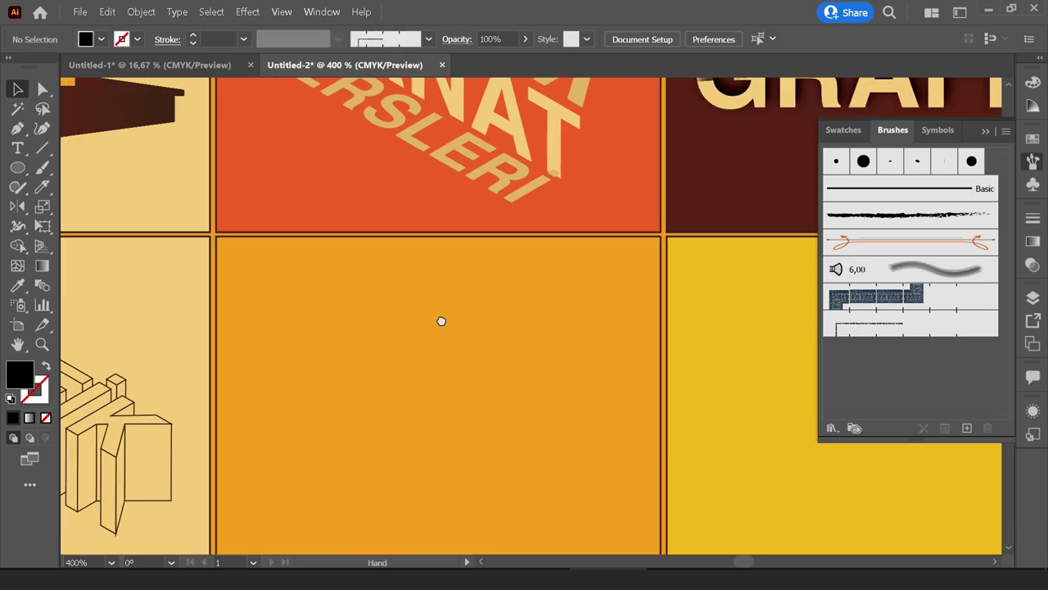
{"action": "scroll", "coordinate": [440, 320], "scroll_direction": "down", "scroll_amount": 2}
{"action": "left_click", "coordinate": [20, 167]}
{"action": "left_click_drag", "start_coordinate": [470, 328], "coordinate": [543, 458]}
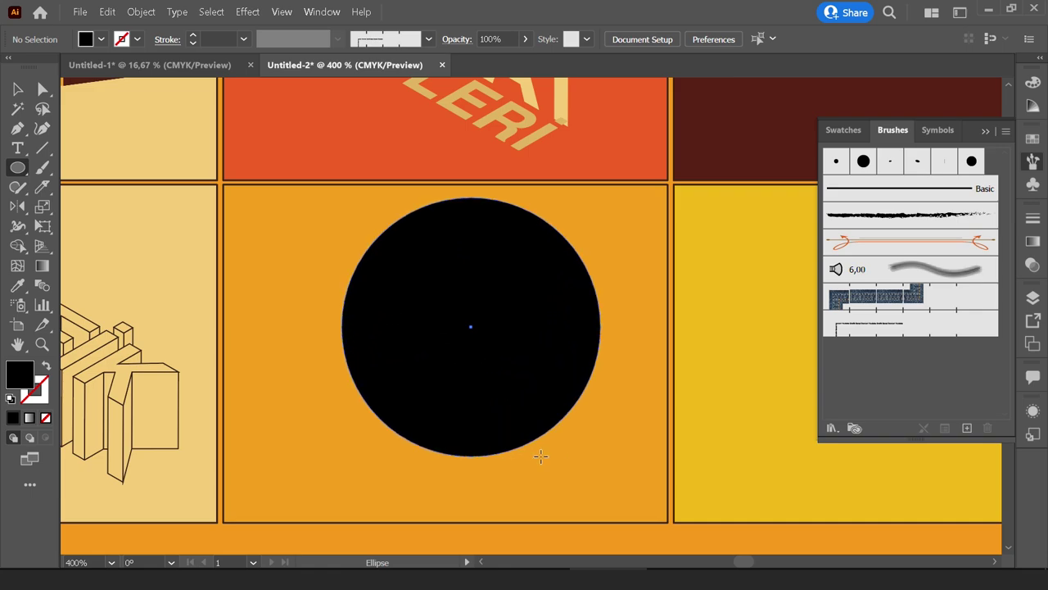
{"action": "key", "text": "v"}
{"action": "left_click_drag", "start_coordinate": [511, 369], "coordinate": [484, 393]}
Give the circle no fill, a black stroke, the text pattern brush and a tapered width profile.
{"action": "left_click", "coordinate": [99, 39]}
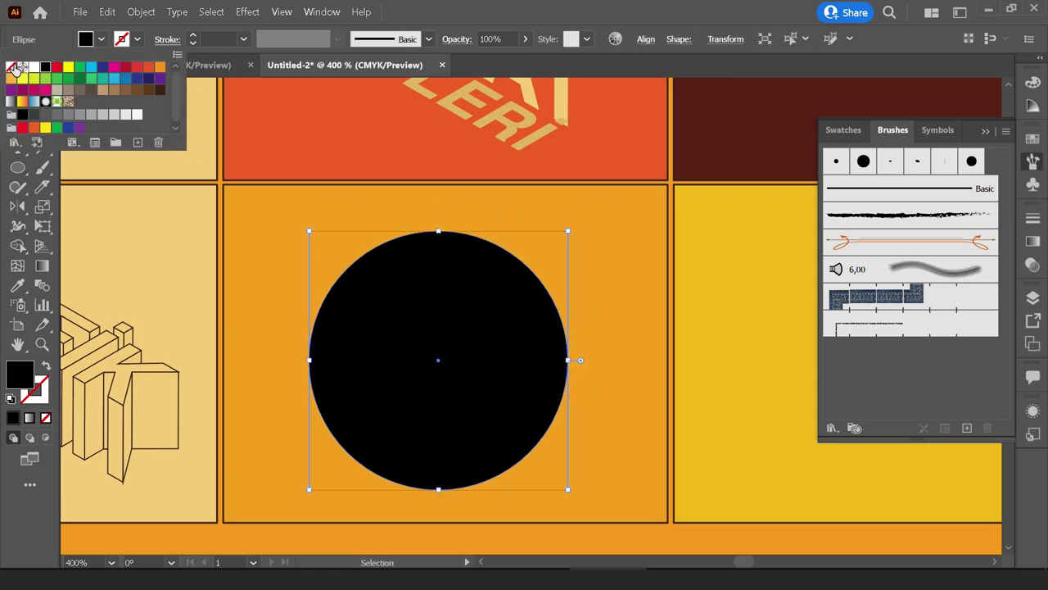
{"action": "left_click", "coordinate": [14, 69]}
{"action": "left_click", "coordinate": [136, 39]}
{"action": "left_click", "coordinate": [137, 39]}
{"action": "left_click", "coordinate": [45, 68]}
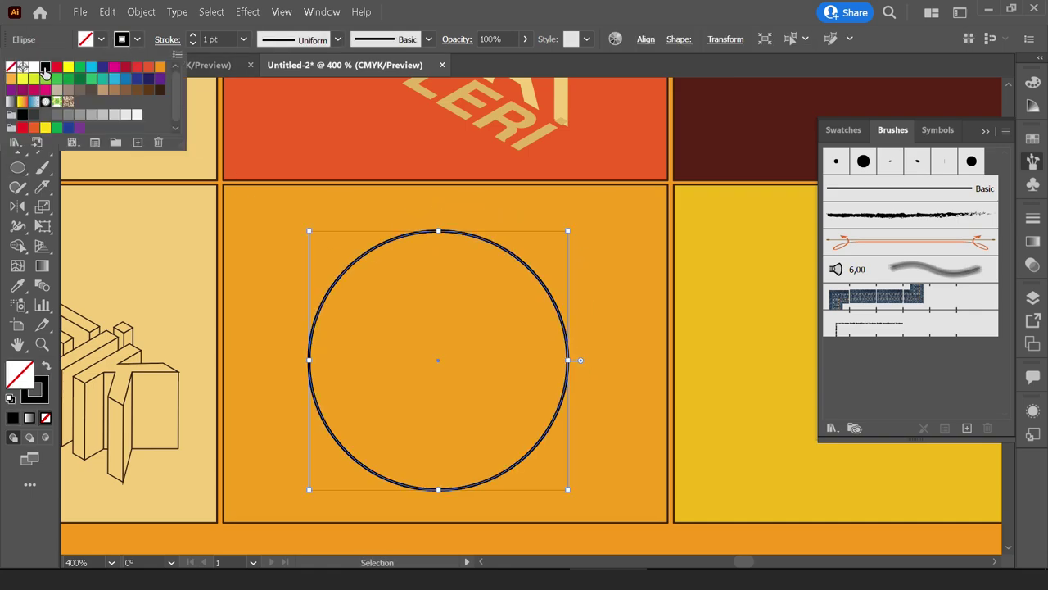
{"action": "left_click", "coordinate": [399, 237]}
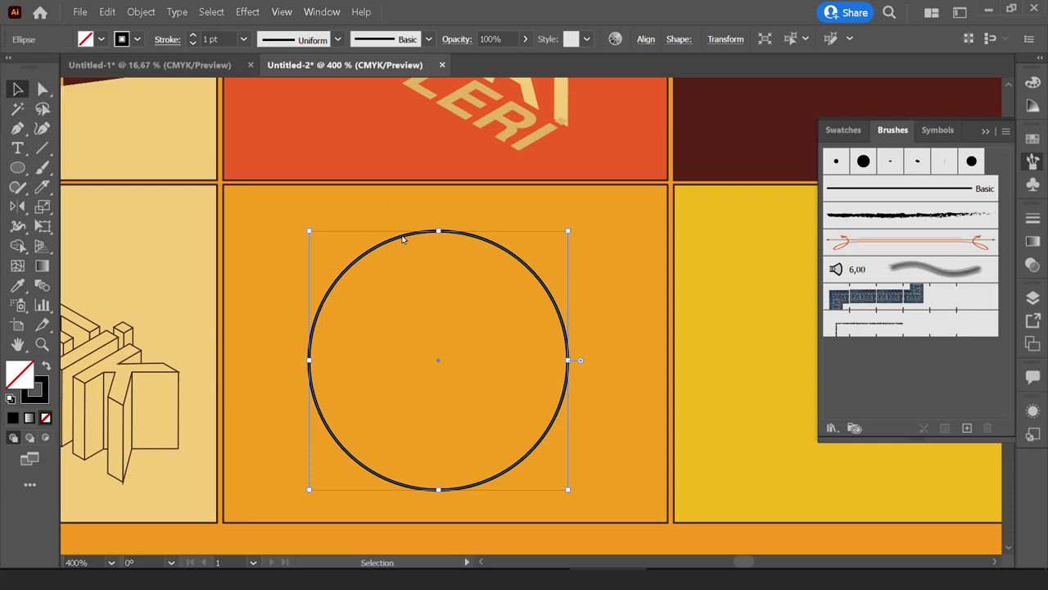
{"action": "left_click", "coordinate": [921, 326]}
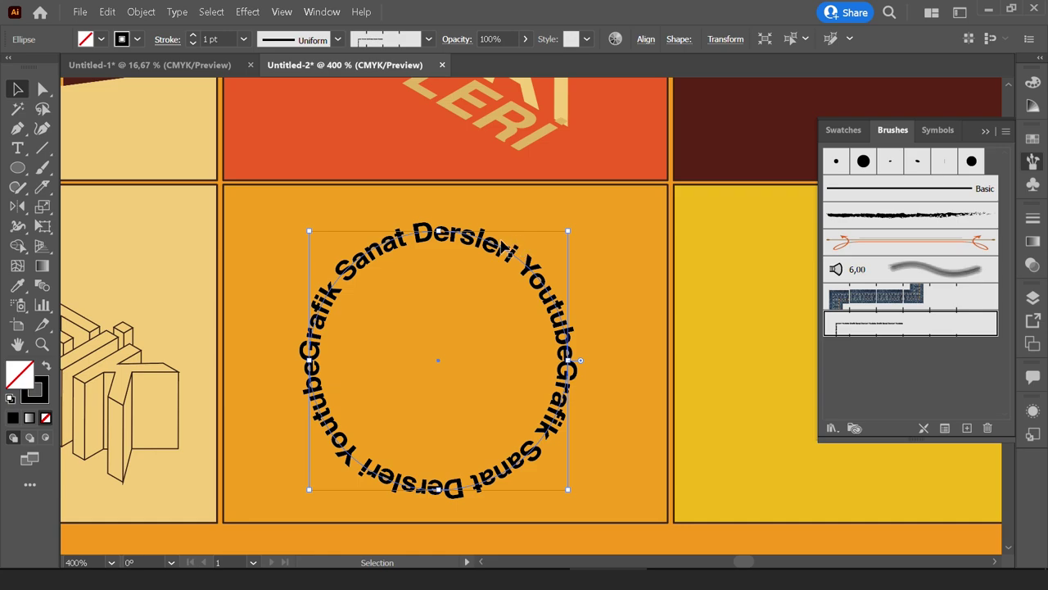
{"action": "left_click", "coordinate": [338, 39]}
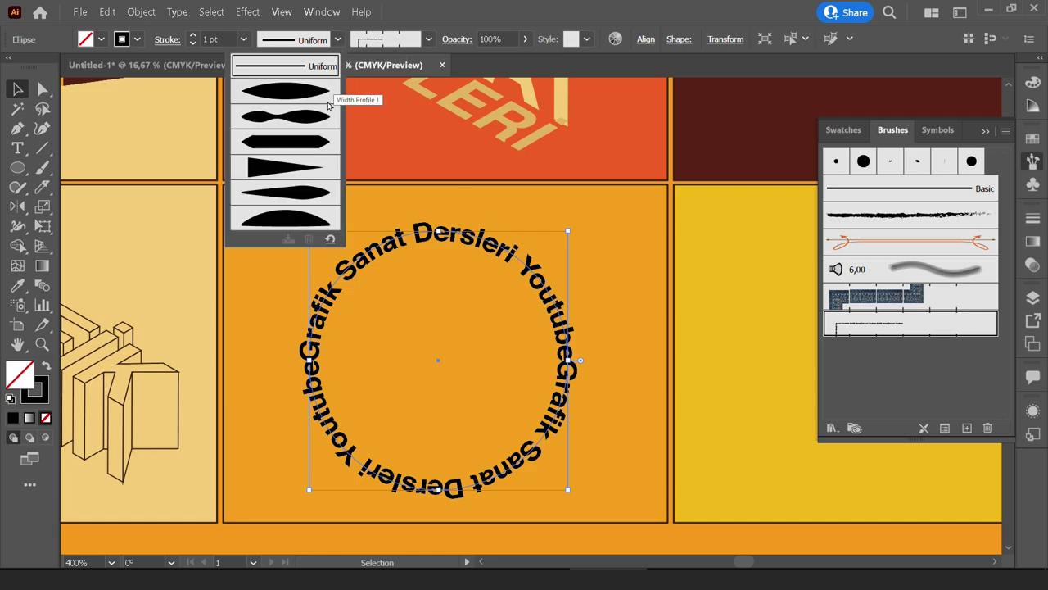
{"action": "key", "text": "Escape"}
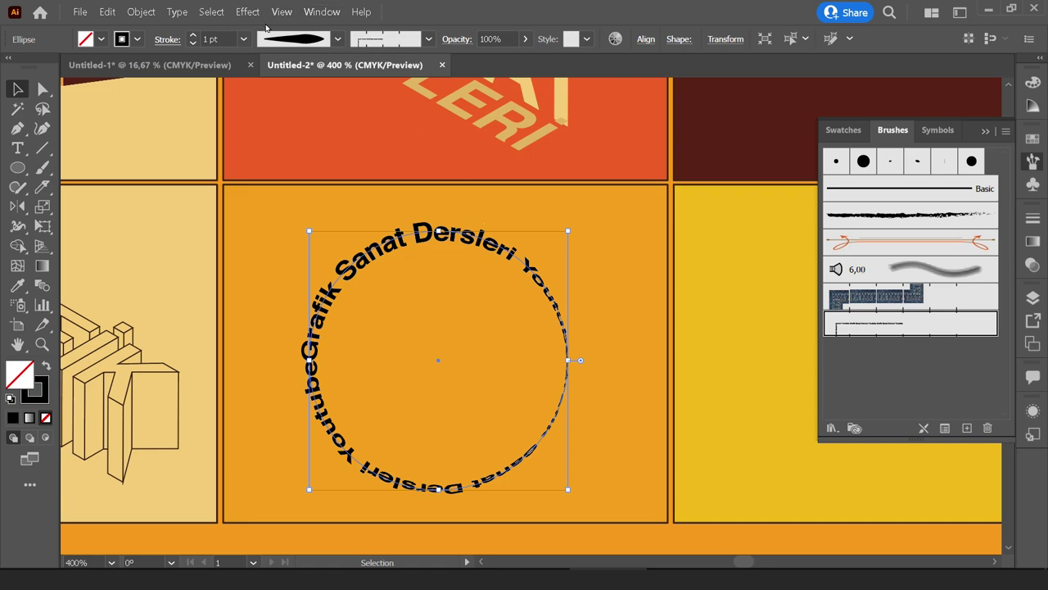
Open the Distort & Transform > Transform effect settings for the circle.
{"action": "left_click", "coordinate": [308, 13]}
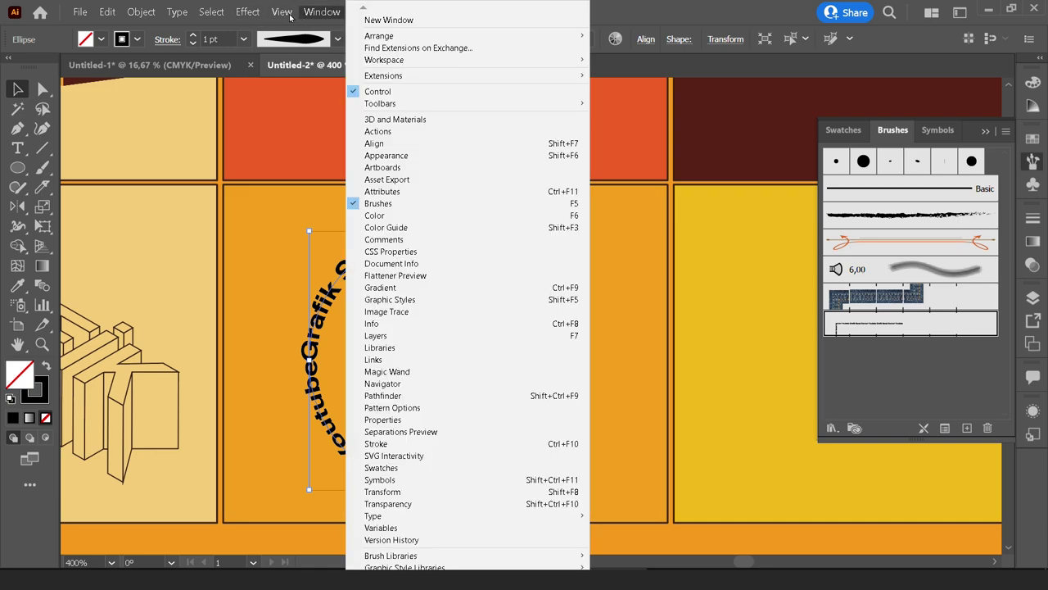
{"action": "mouse_move", "coordinate": [286, 117]}
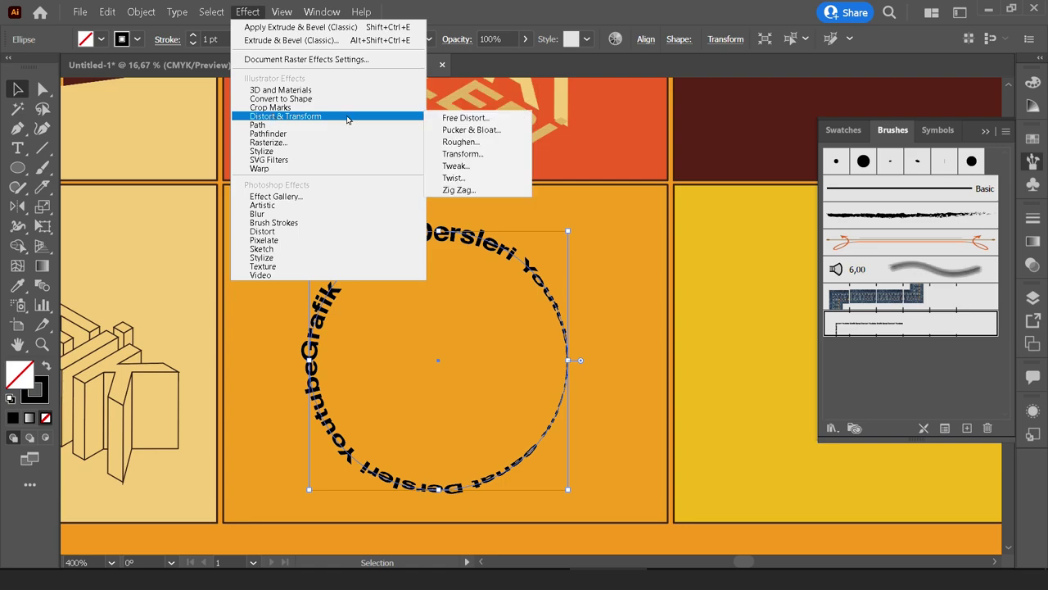
{"action": "left_click", "coordinate": [479, 153]}
{"action": "left_click", "coordinate": [873, 435]}
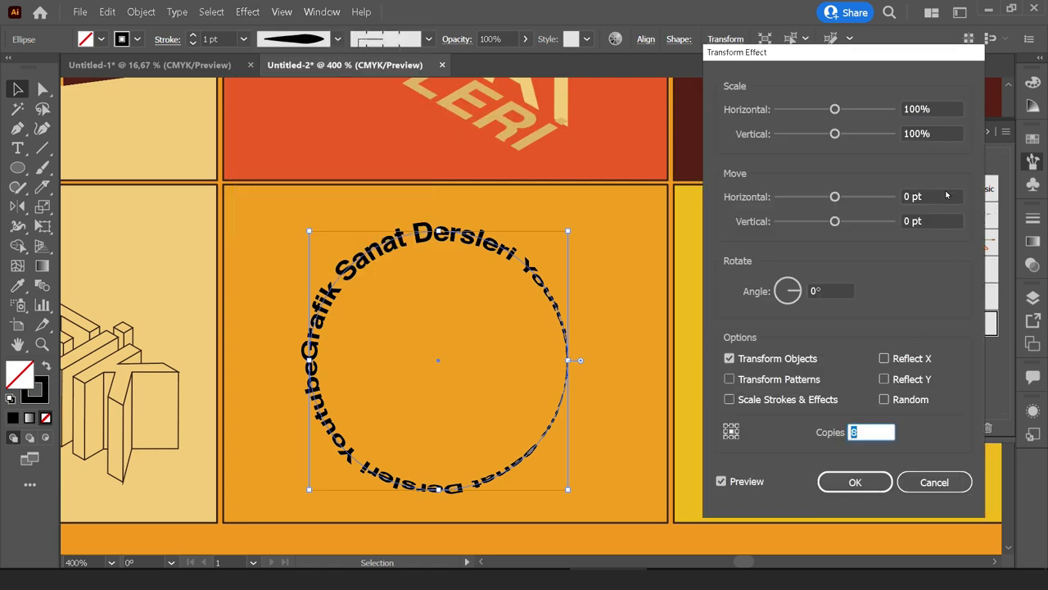
Set the transform scale to 80% horizontal and vertical with 0 pt move.
{"action": "left_click", "coordinate": [934, 196]}
{"action": "key", "text": "Up"}
{"action": "left_click", "coordinate": [933, 219]}
{"action": "key", "text": "Up"}
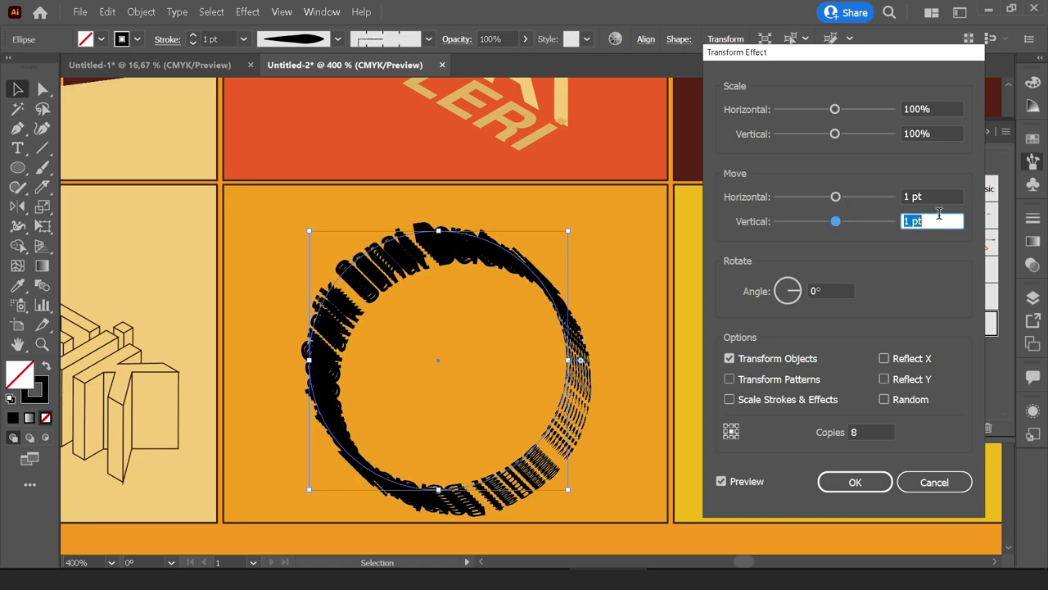
{"action": "left_click", "coordinate": [934, 109]}
{"action": "key", "text": "Down"}
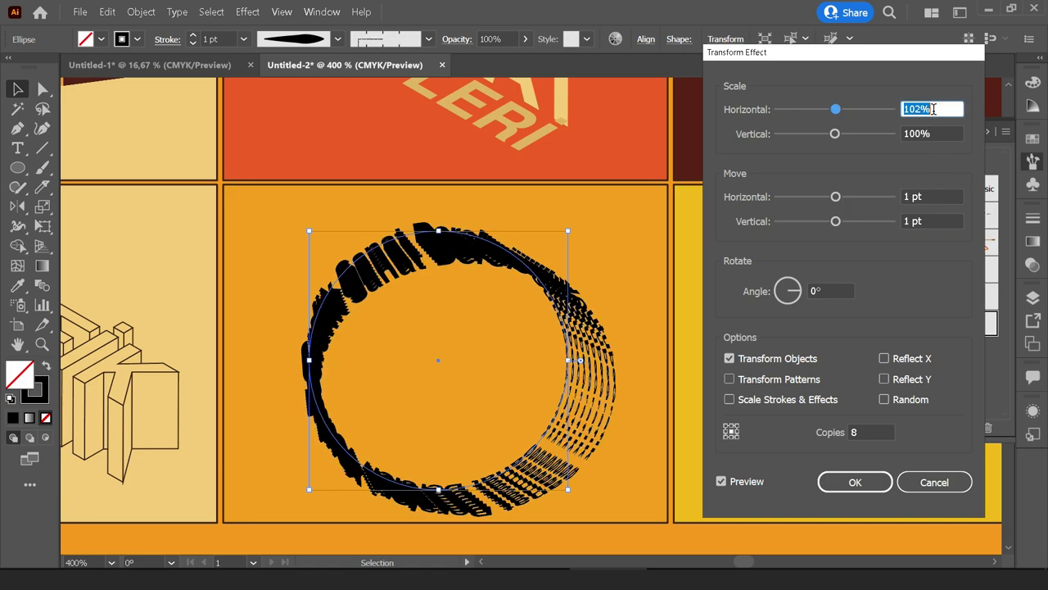
{"action": "key", "text": "Down"}
{"action": "key", "text": "Down"}
{"action": "key", "text": "Down"}
{"action": "key", "text": "Down"}
{"action": "key", "text": "Down"}
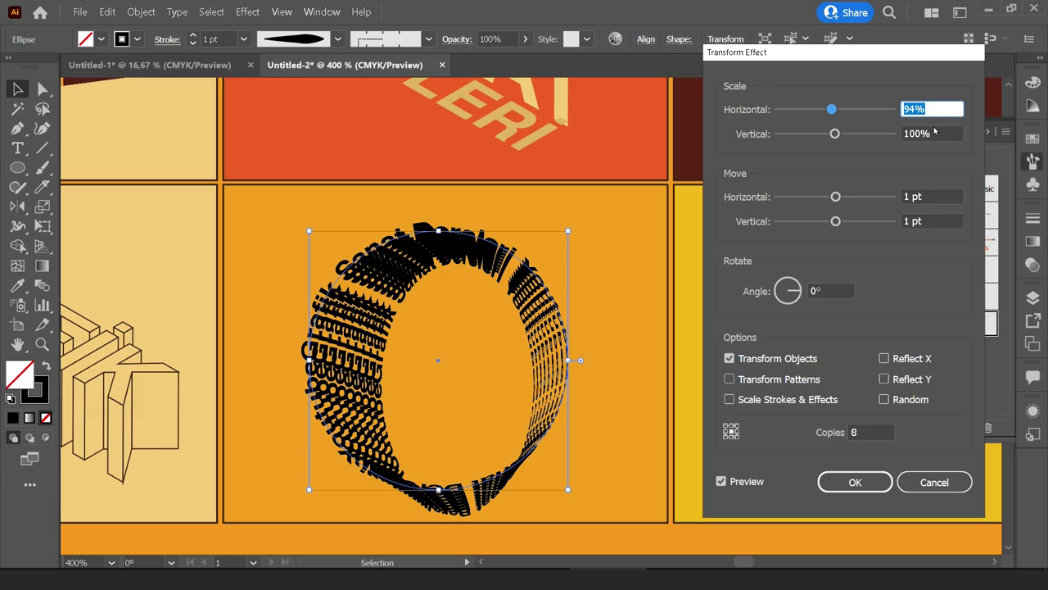
{"action": "left_click", "coordinate": [936, 133]}
{"action": "key", "text": "Down"}
{"action": "key", "text": "Down"}
{"action": "key", "text": "Down"}
{"action": "key", "text": "Down"}
{"action": "key", "text": "Down"}
{"action": "key", "text": "Down"}
{"action": "key", "text": "Down"}
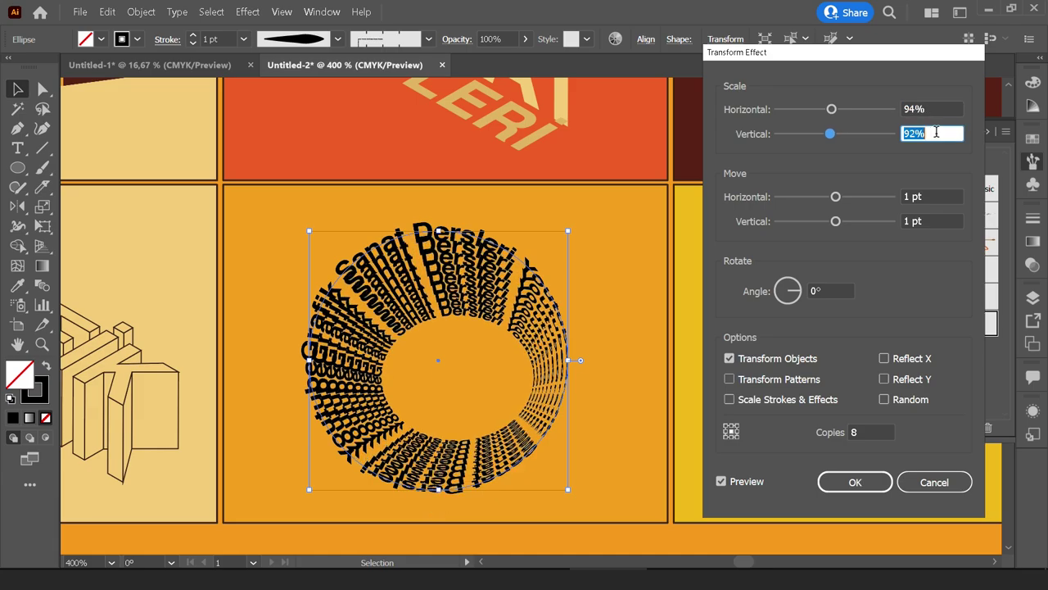
{"action": "key", "text": "Down"}
{"action": "key", "text": "Down"}
{"action": "left_click", "coordinate": [940, 193]}
{"action": "key", "text": "Down"}
{"action": "left_click", "coordinate": [941, 219]}
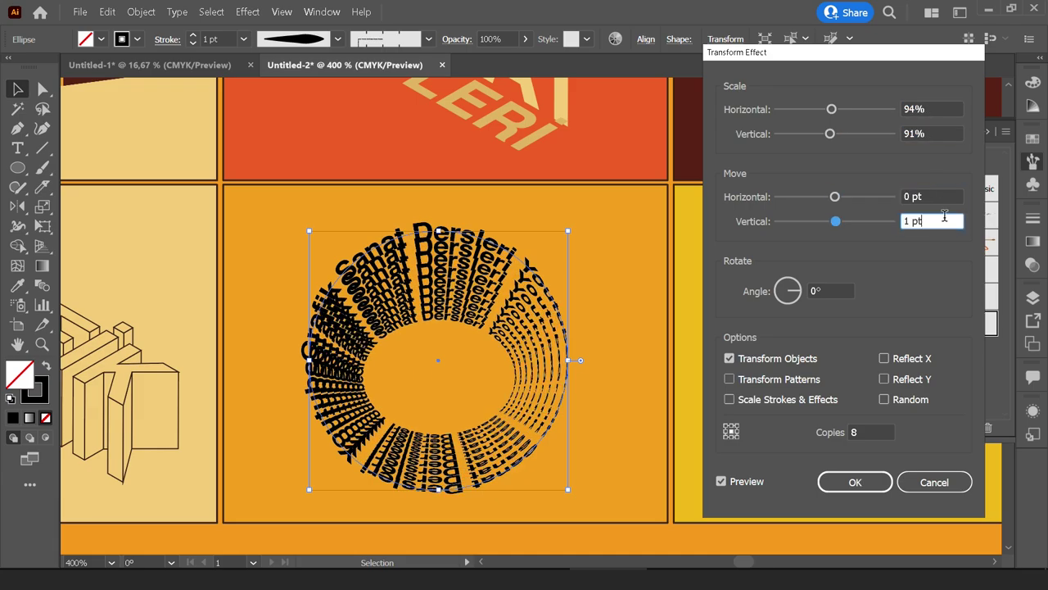
{"action": "key", "text": "Down"}
{"action": "left_click", "coordinate": [937, 108]}
{"action": "key", "text": "Down"}
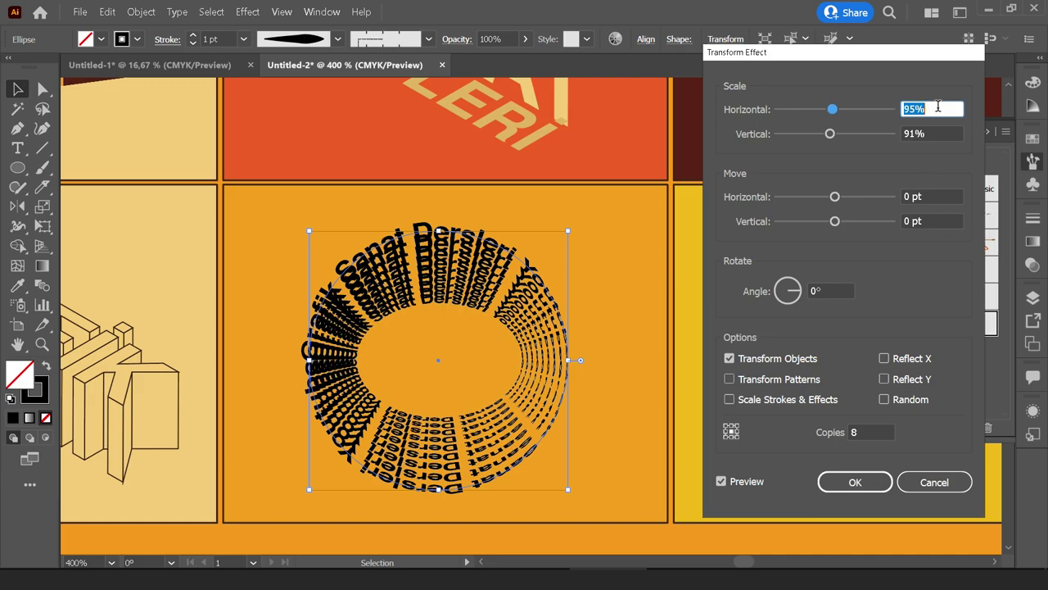
{"action": "key", "text": "Down"}
{"action": "key", "text": "Down"}
{"action": "key", "text": "Down"}
{"action": "key", "text": "Down"}
{"action": "key", "text": "Down"}
{"action": "key", "text": "Down"}
{"action": "key", "text": "Down"}
{"action": "key", "text": "Down"}
{"action": "key", "text": "Down"}
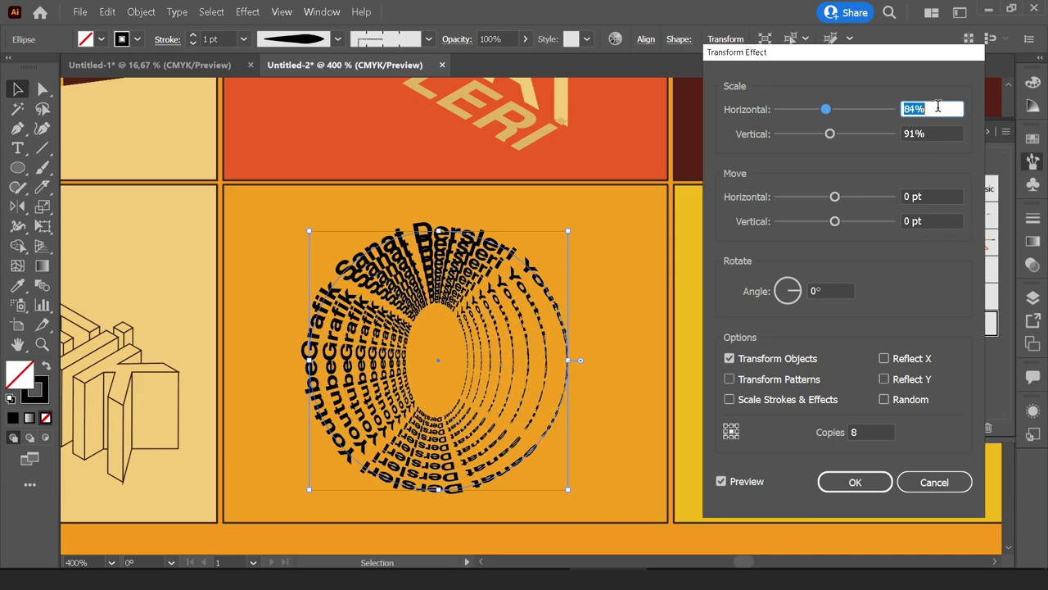
{"action": "key", "text": "Down"}
{"action": "key", "text": "Down"}
{"action": "key", "text": "Down"}
{"action": "key", "text": "Down"}
{"action": "left_click", "coordinate": [938, 133]}
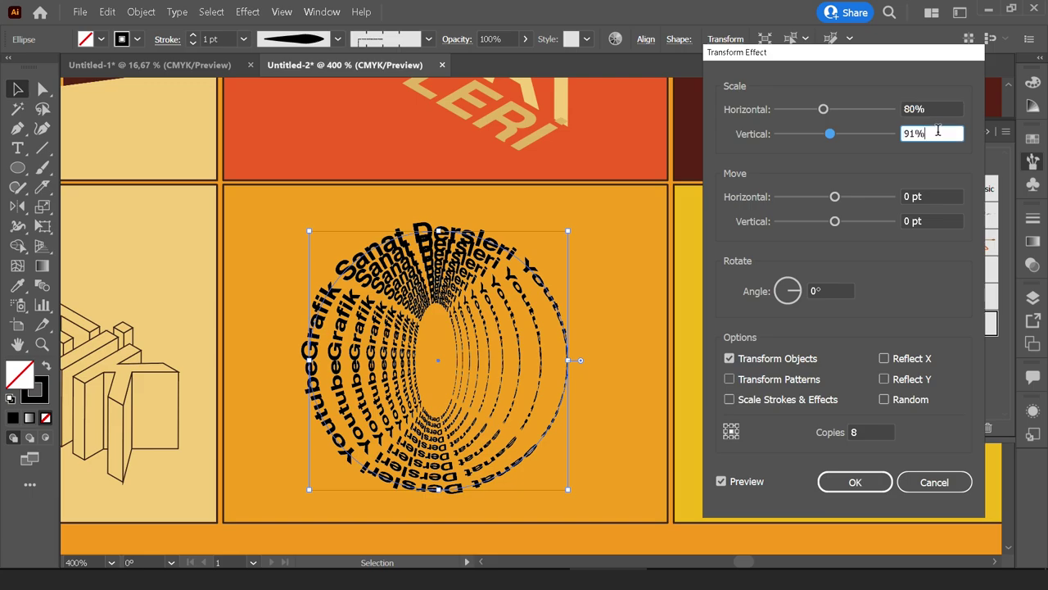
{"action": "key", "text": "Down"}
{"action": "key", "text": "Down"}
{"action": "key", "text": "Down"}
{"action": "key", "text": "Down"}
{"action": "key", "text": "Down"}
{"action": "key", "text": "Down"}
{"action": "key", "text": "Down"}
{"action": "key", "text": "Down"}
{"action": "key", "text": "Up"}
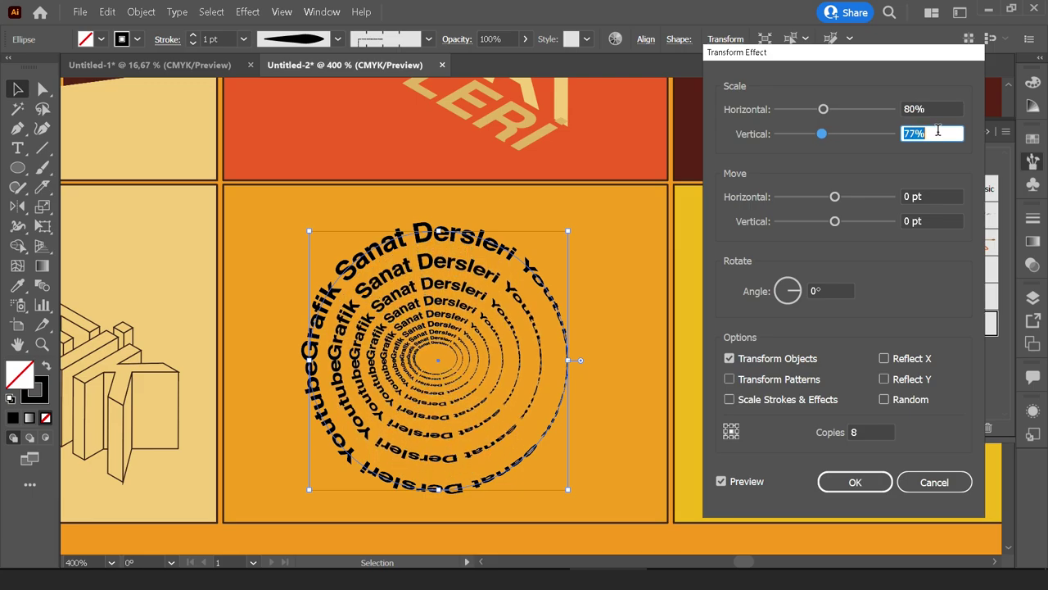
{"action": "type", "text": "80"}
Rotate each copy 47°, make 10 copies, and apply the effect.
{"action": "left_click", "coordinate": [827, 291]}
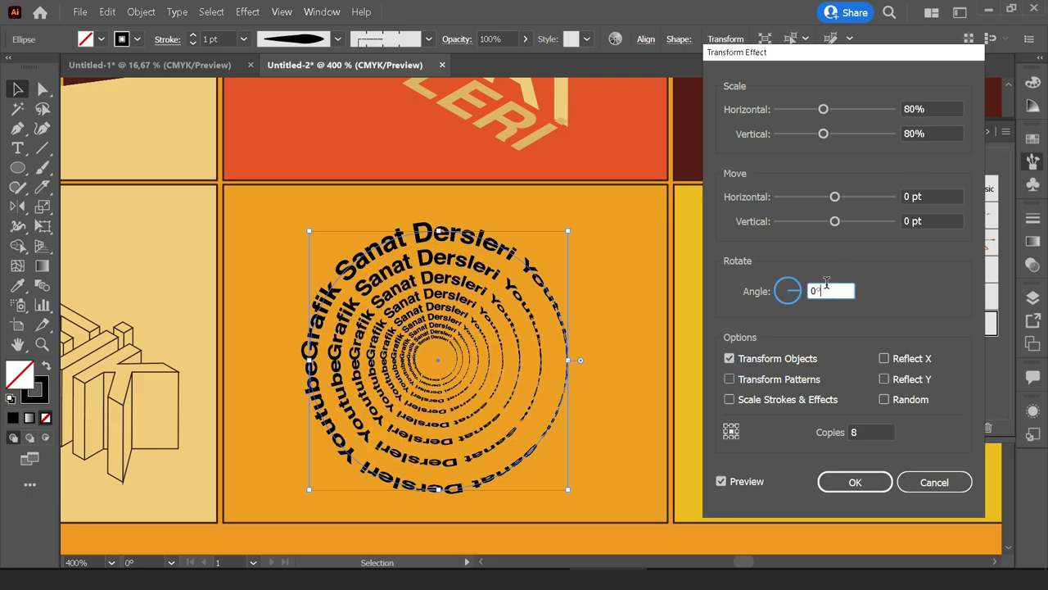
{"action": "key", "text": "Up"}
{"action": "key", "text": "Up"}
{"action": "key", "text": "Up"}
{"action": "key", "text": "Up"}
{"action": "key", "text": "Up"}
{"action": "key", "text": "Up"}
{"action": "key", "text": "Up"}
{"action": "key", "text": "Up"}
{"action": "key", "text": "Up"}
{"action": "key", "text": "Up"}
{"action": "key", "text": "Up"}
{"action": "key", "text": "Up"}
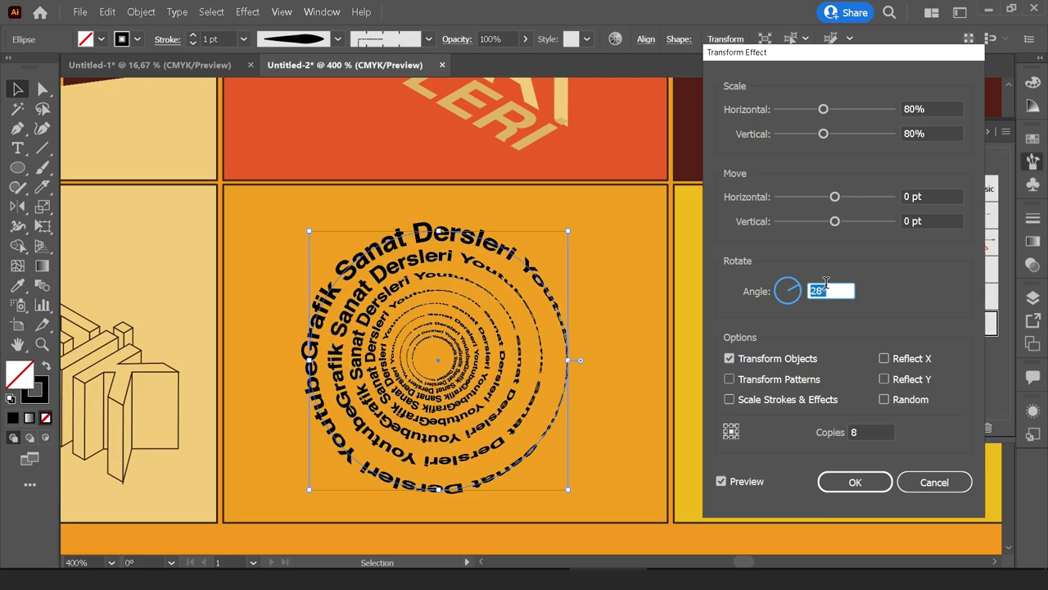
{"action": "key", "text": "Up"}
{"action": "key", "text": "Up"}
{"action": "key", "text": "Up"}
{"action": "key", "text": "Up"}
{"action": "key", "text": "Up"}
{"action": "key", "text": "Up"}
{"action": "key", "text": "Up"}
{"action": "key", "text": "Up"}
{"action": "key", "text": "Up"}
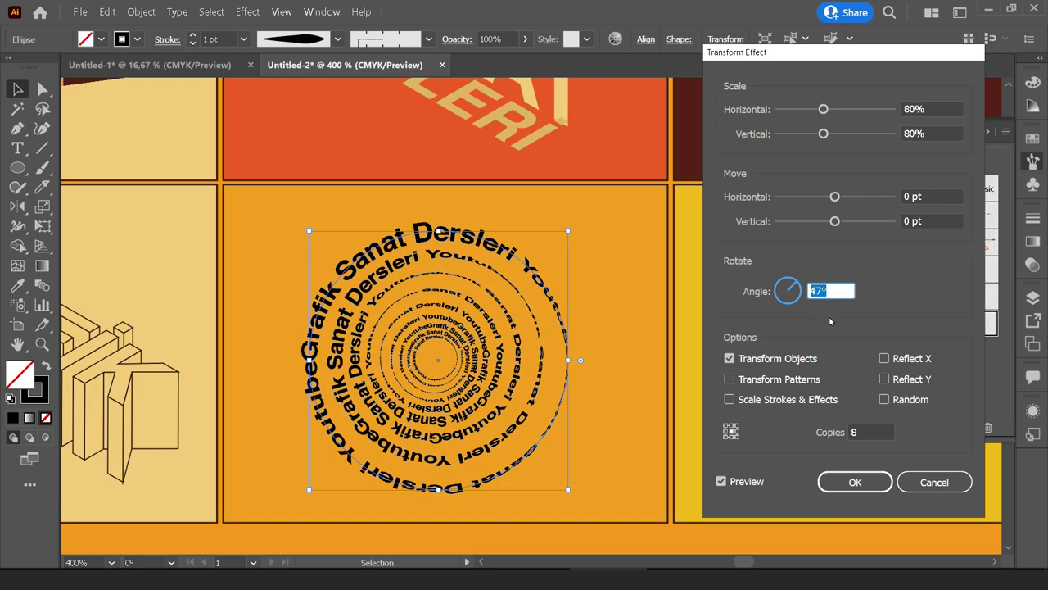
{"action": "left_click", "coordinate": [883, 428]}
{"action": "key", "text": "Up"}
{"action": "key", "text": "Up"}
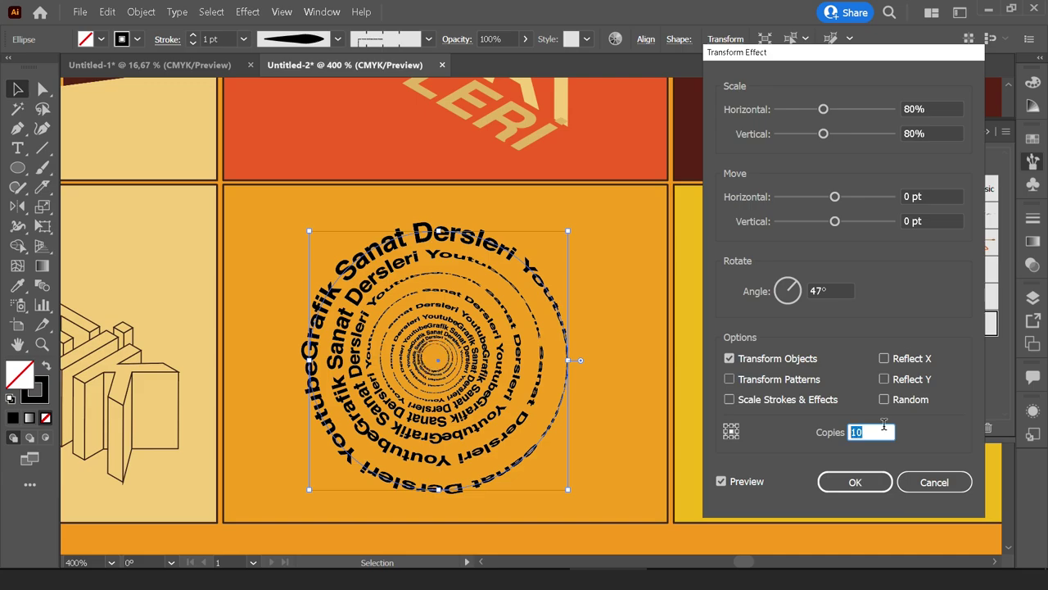
{"action": "left_click", "coordinate": [858, 485]}
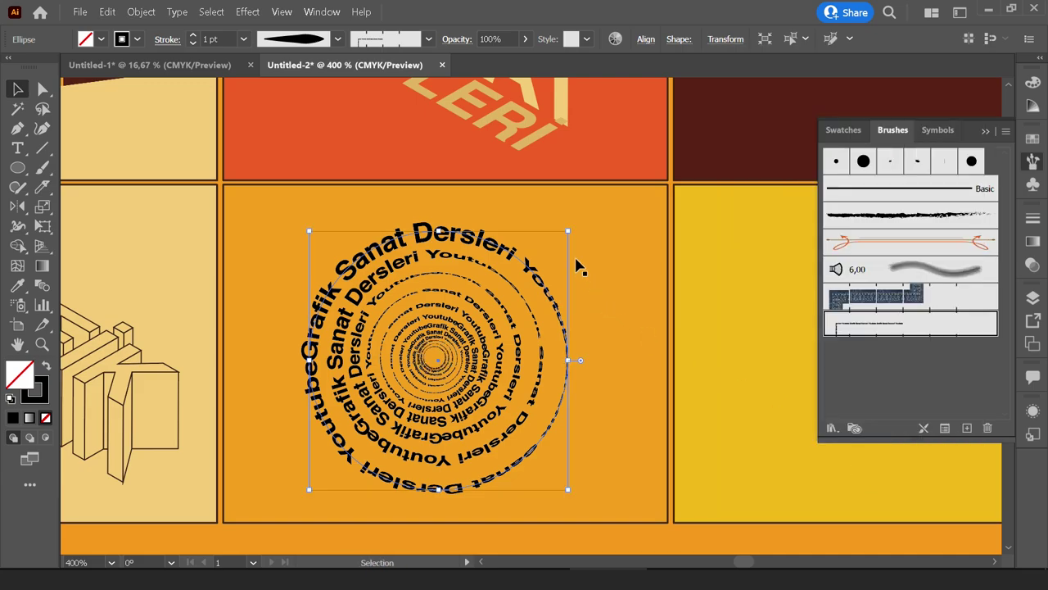
Expand the spiral's appearance into a group and scale it up slightly.
{"action": "right_click", "coordinate": [528, 258]}
{"action": "left_click", "coordinate": [141, 11]}
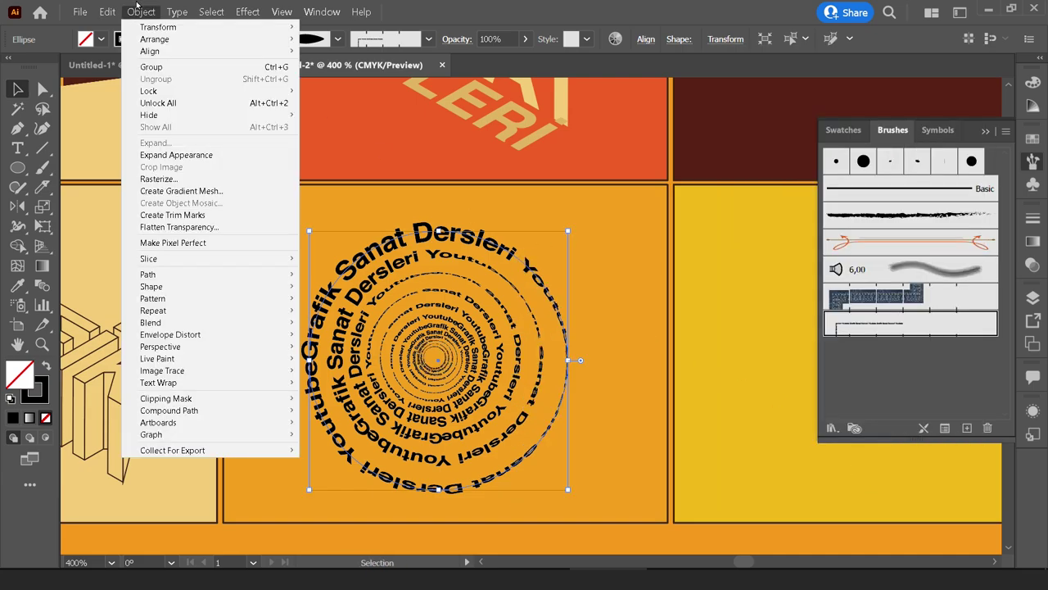
{"action": "left_click", "coordinate": [172, 156]}
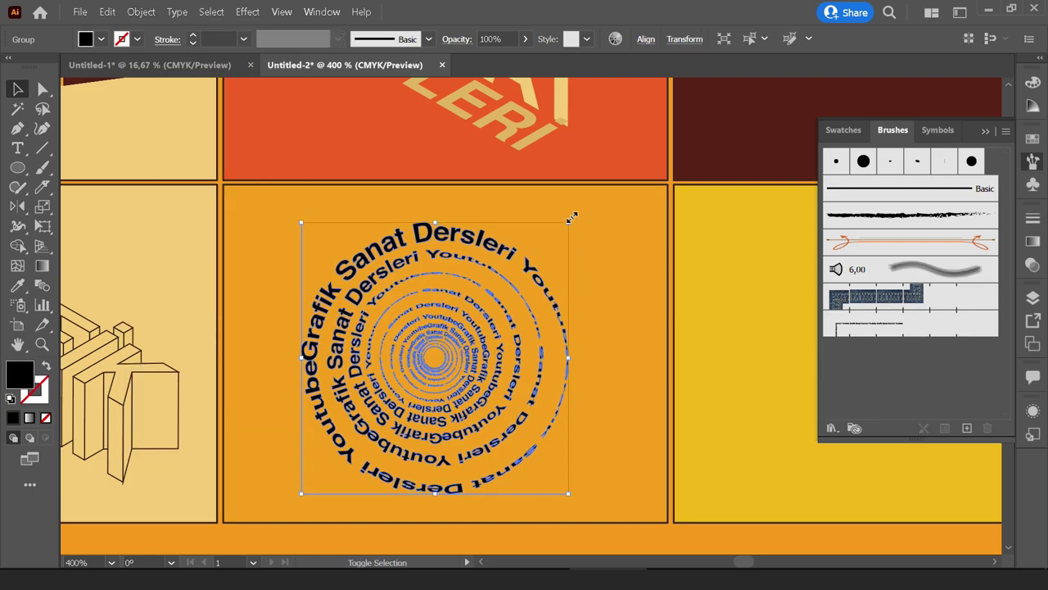
{"action": "left_click_drag", "start_coordinate": [568, 223], "coordinate": [606, 184]}
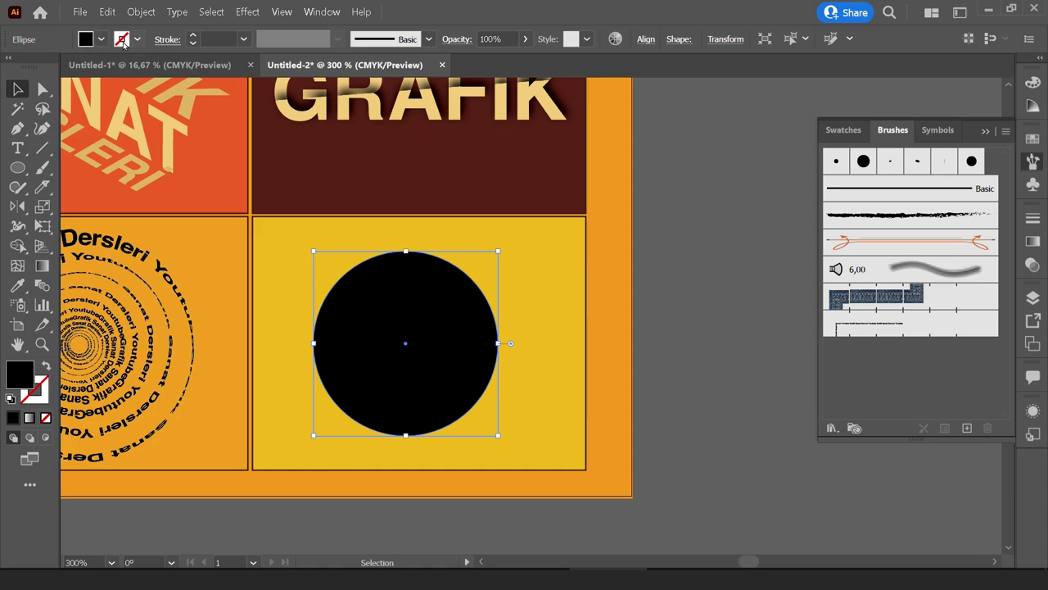
Set the yellow-tile circle's fill to None and choose the Type on a Path tool.
{"action": "left_click", "coordinate": [123, 41]}
{"action": "left_click", "coordinate": [12, 69]}
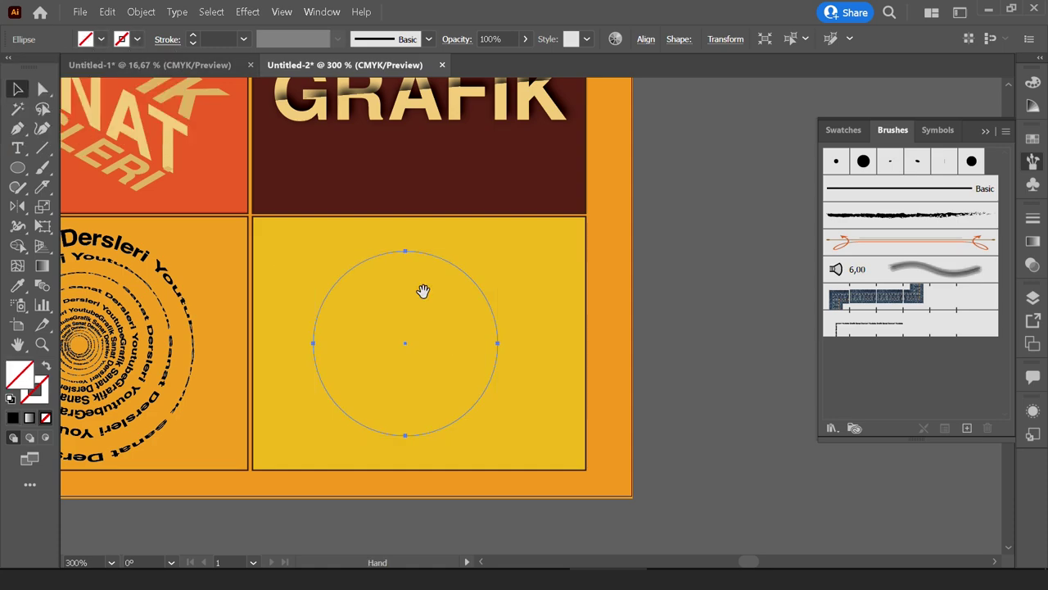
{"action": "left_click_drag", "start_coordinate": [421, 290], "coordinate": [463, 321]}
{"action": "key", "text": "t"}
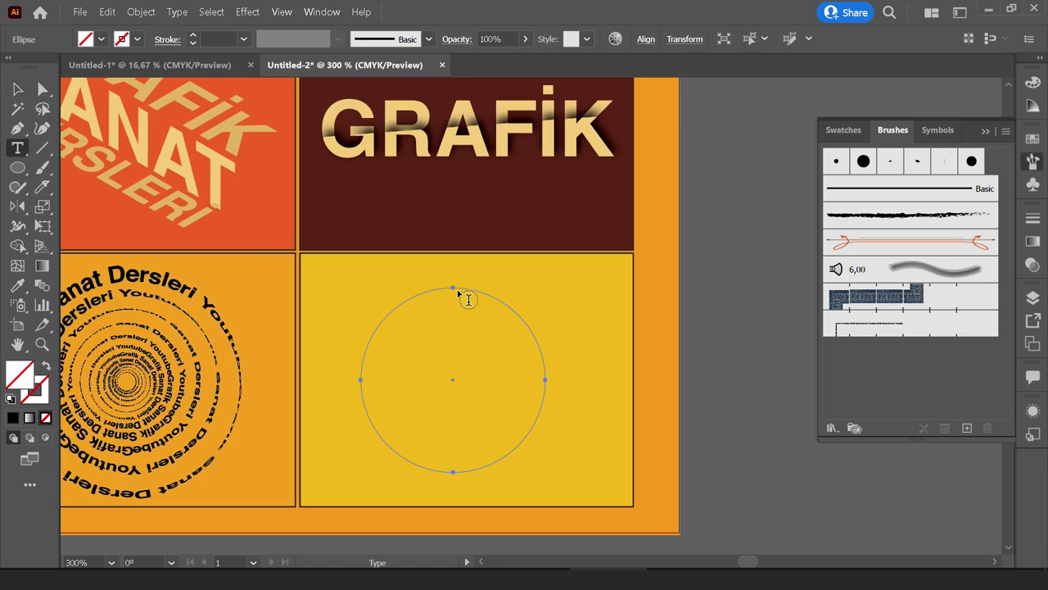
{"action": "key", "text": "v"}
{"action": "left_click_drag", "start_coordinate": [18, 147], "coordinate": [79, 190]}
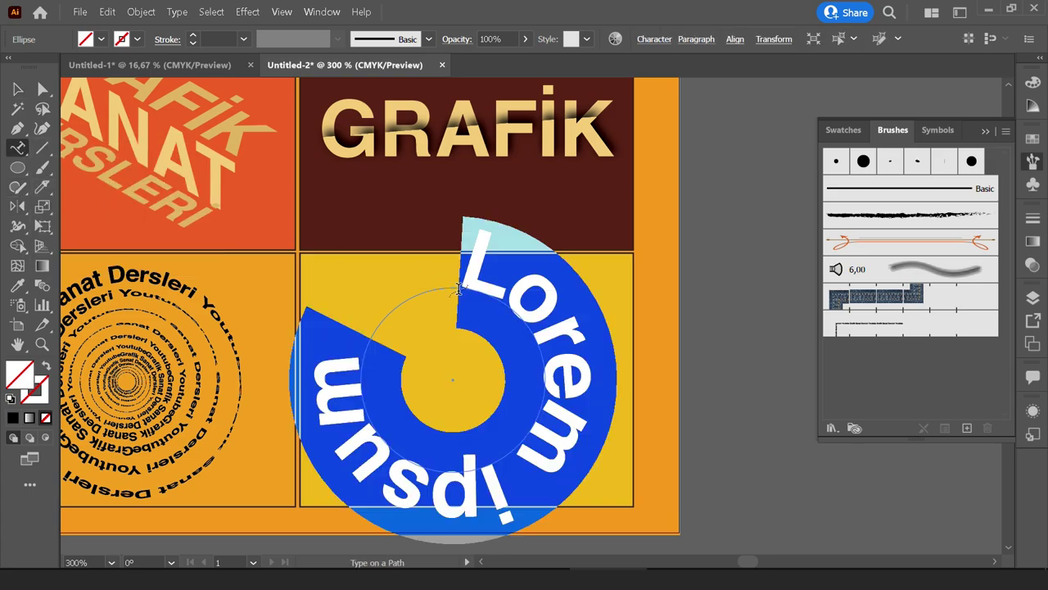
Type GRAFİK SANAT along the circle's edge at 17 pt.
{"action": "left_click", "coordinate": [459, 289]}
{"action": "type", "text": "GRA"}
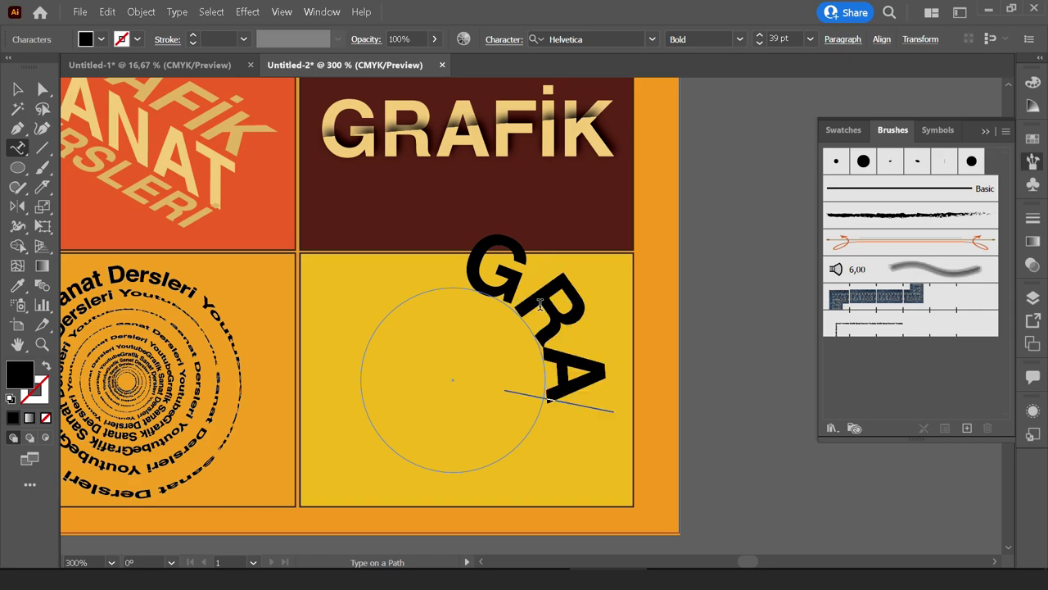
{"action": "type", "text": "FİK"}
{"action": "double_click", "coordinate": [539, 303]}
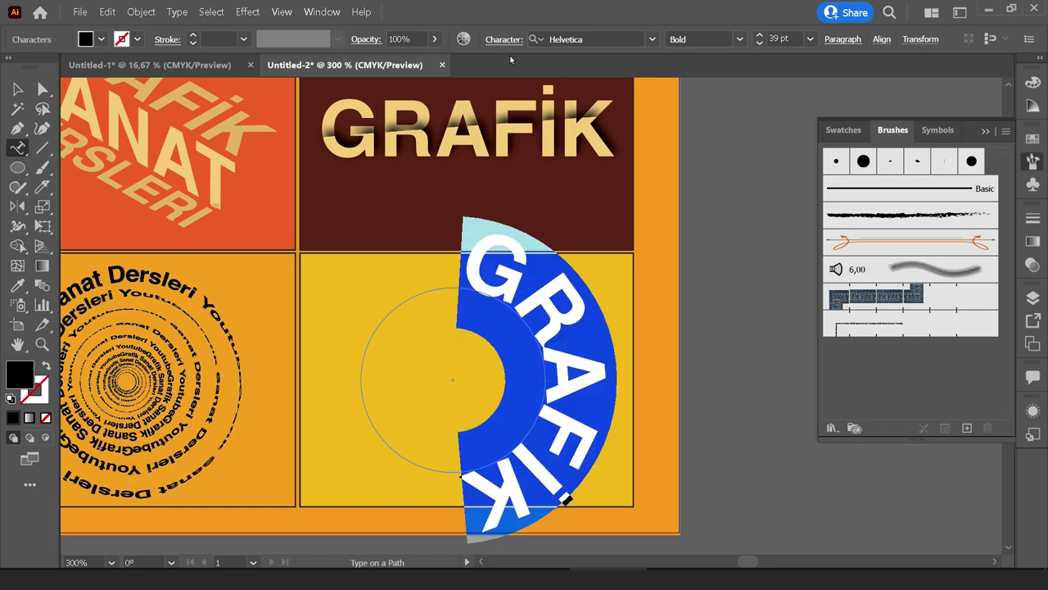
{"action": "left_click", "coordinate": [796, 38]}
{"action": "type", "text": "25"}
{"action": "key", "text": "Return"}
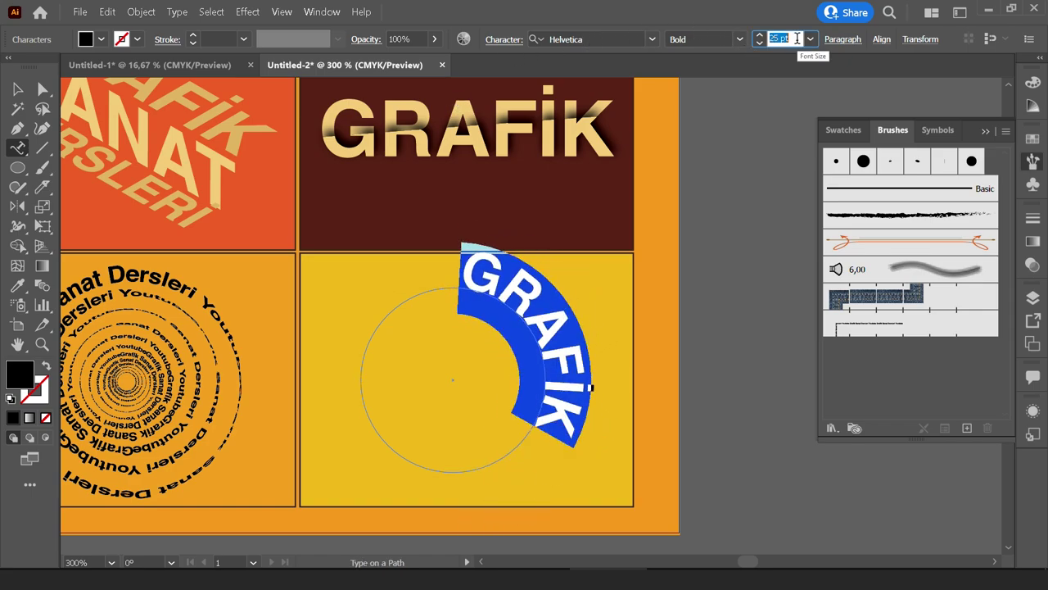
{"action": "type", "text": "17"}
{"action": "key", "text": "Return"}
{"action": "left_click", "coordinate": [561, 360]}
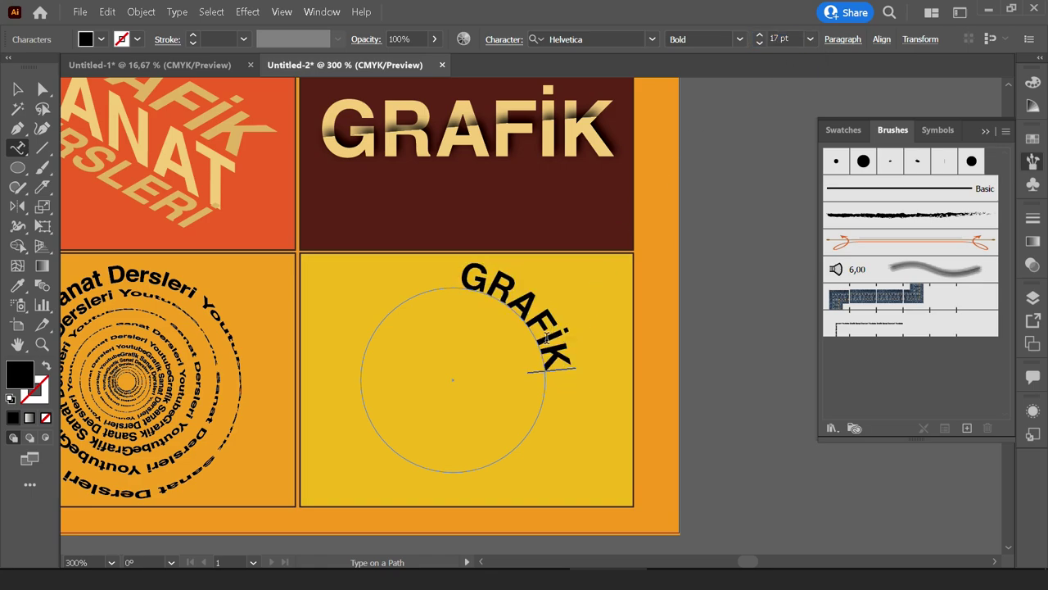
{"action": "type", "text": " SA"}
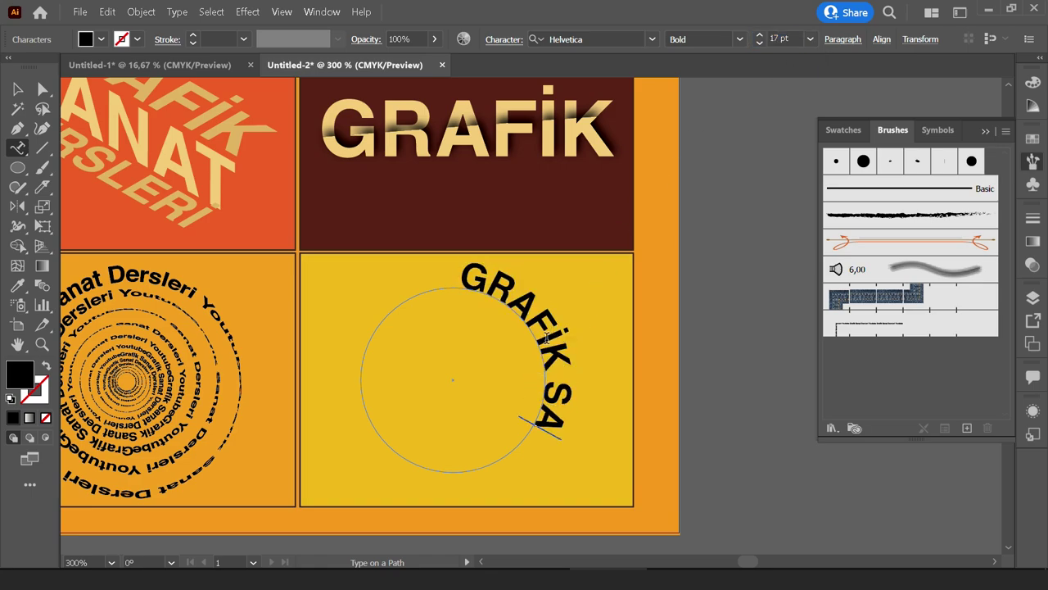
{"action": "type", "text": "NAT"}
{"action": "key", "text": "Escape"}
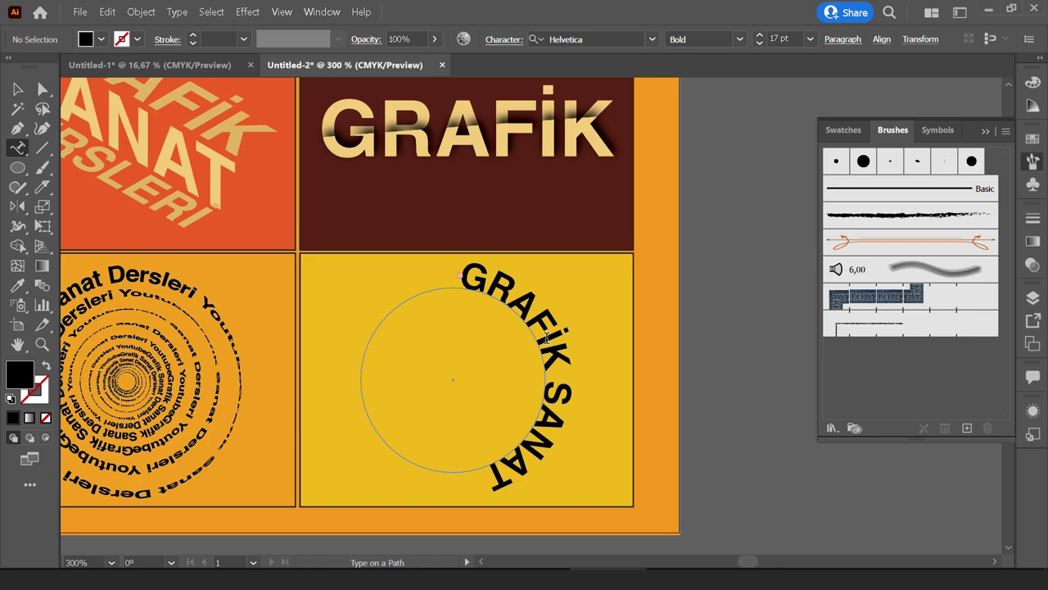
Start the path text on the circle's left and add DERSLERİ YOUTUBE.
{"action": "triple_click", "coordinate": [545, 340]}
{"action": "left_click_drag", "start_coordinate": [545, 340], "coordinate": [456, 279]}
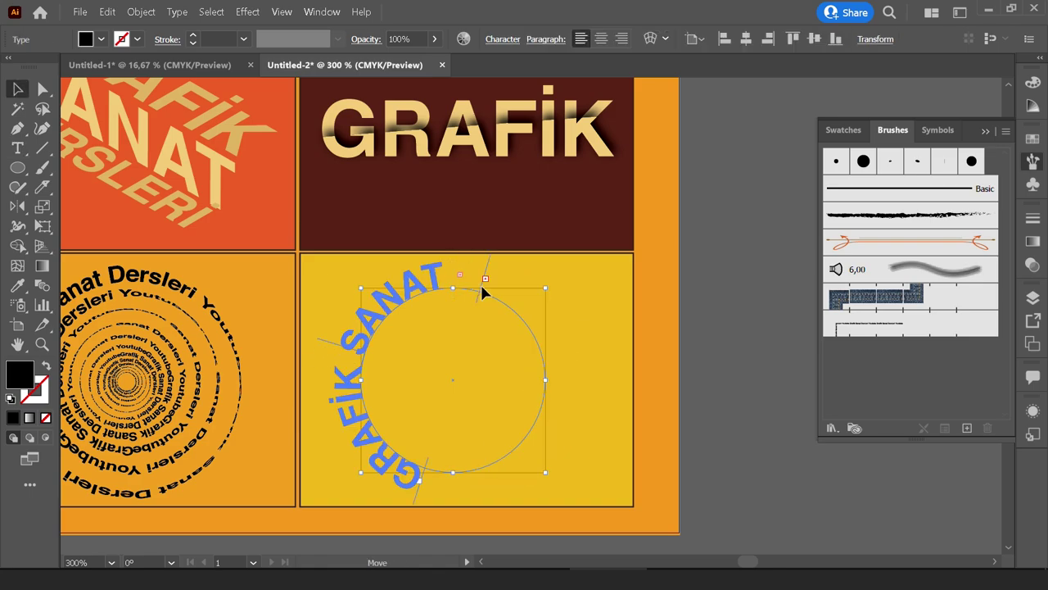
{"action": "left_click_drag", "start_coordinate": [524, 338], "coordinate": [528, 458]}
{"action": "double_click", "coordinate": [434, 295]}
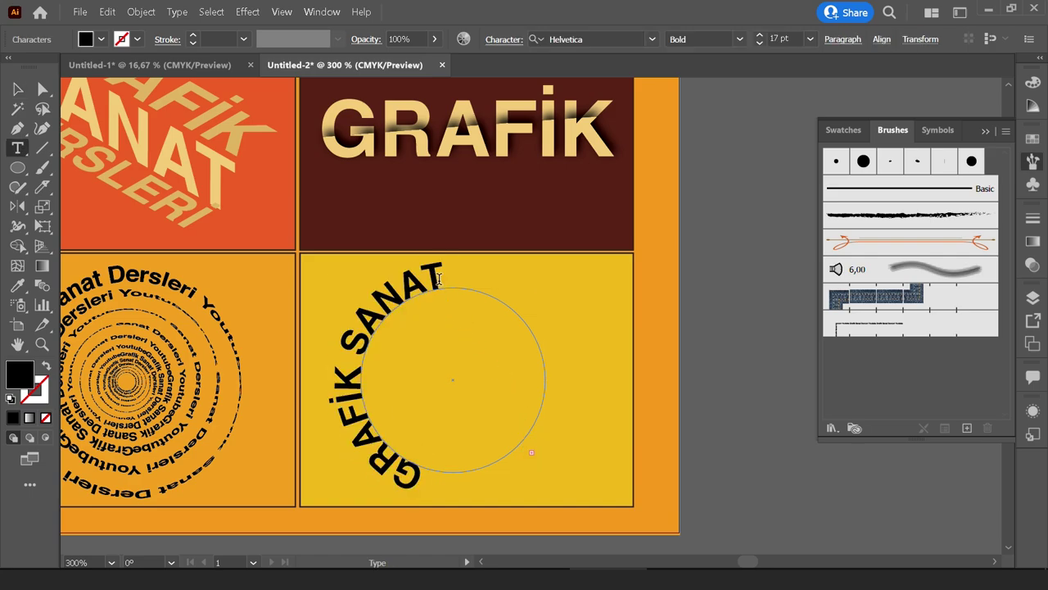
{"action": "type", "text": " DERSL"}
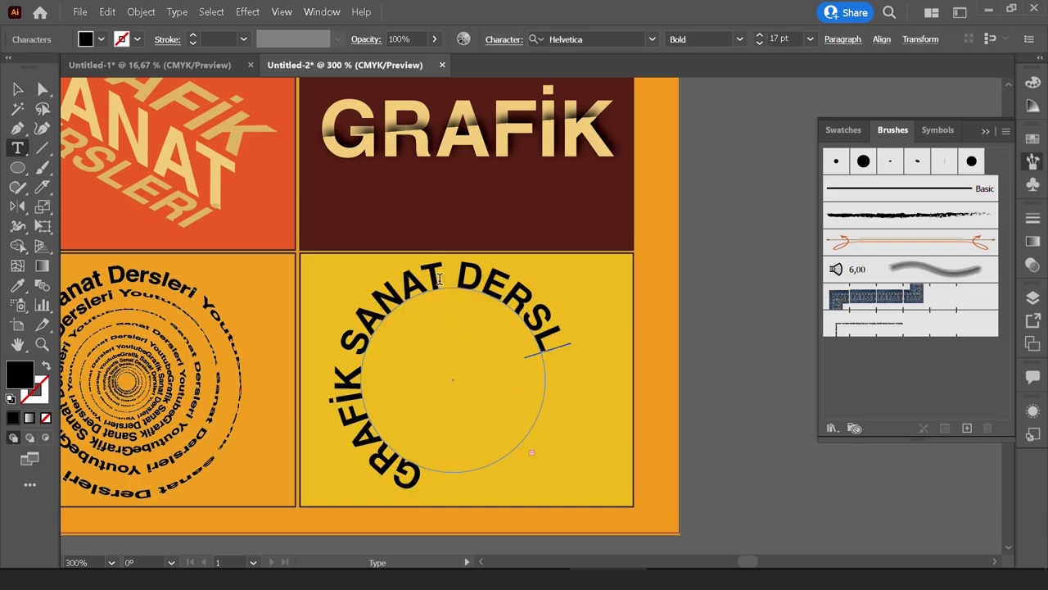
{"action": "type", "text": "ERİ"}
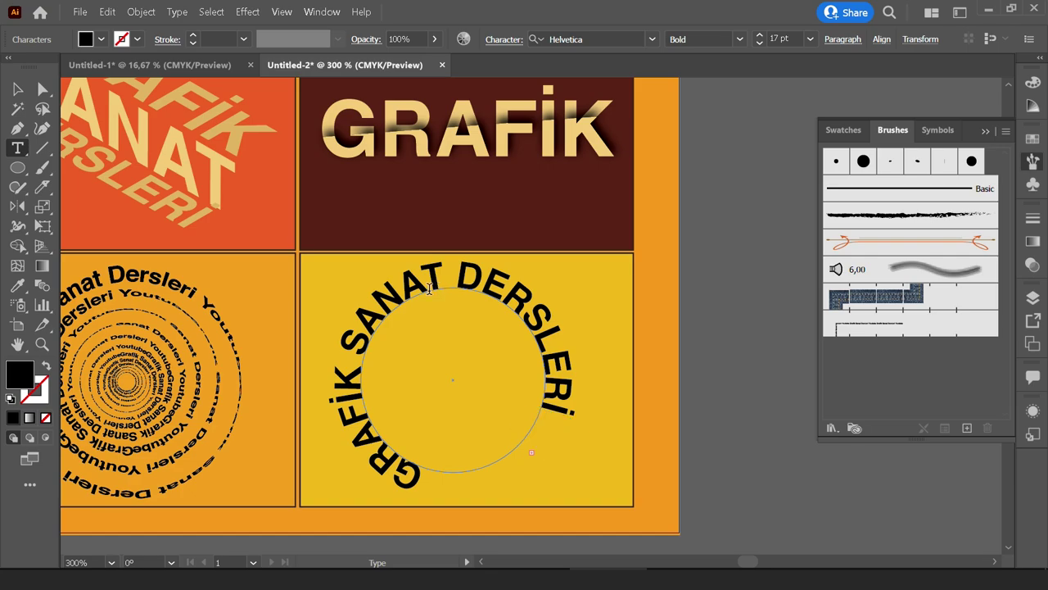
{"action": "key", "text": "ctrl+a"}
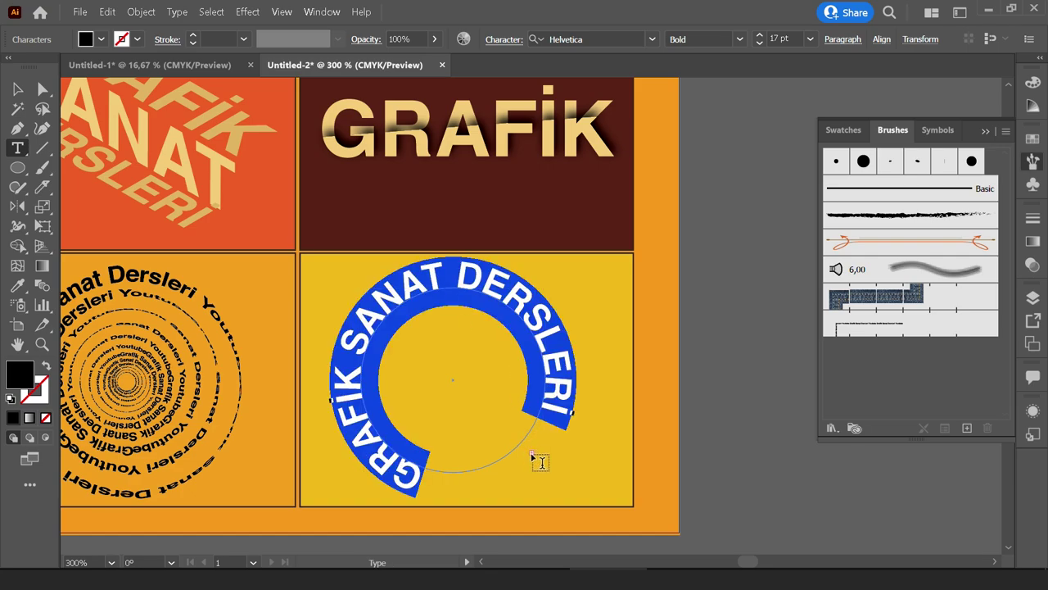
{"action": "key", "text": "Escape"}
{"action": "left_click_drag", "start_coordinate": [519, 467], "coordinate": [426, 481]}
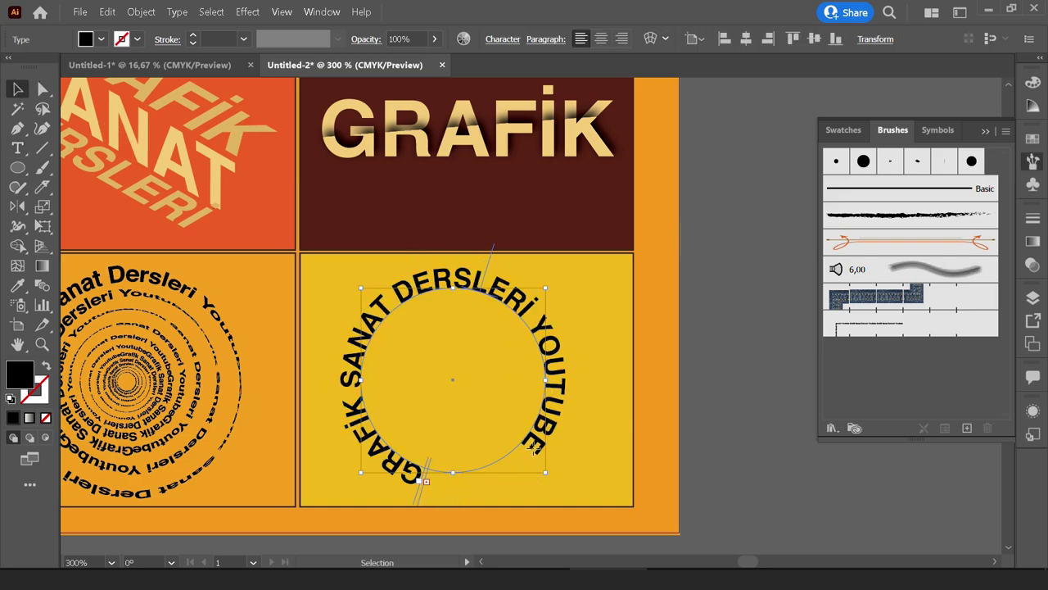
Reduce all the circular text to 15 pt.
{"action": "double_click", "coordinate": [534, 446]}
{"action": "key", "text": "ctrl+a"}
{"action": "left_click", "coordinate": [777, 36]}
{"action": "scroll", "coordinate": [776, 36], "scroll_direction": "up", "scroll_amount": 1}
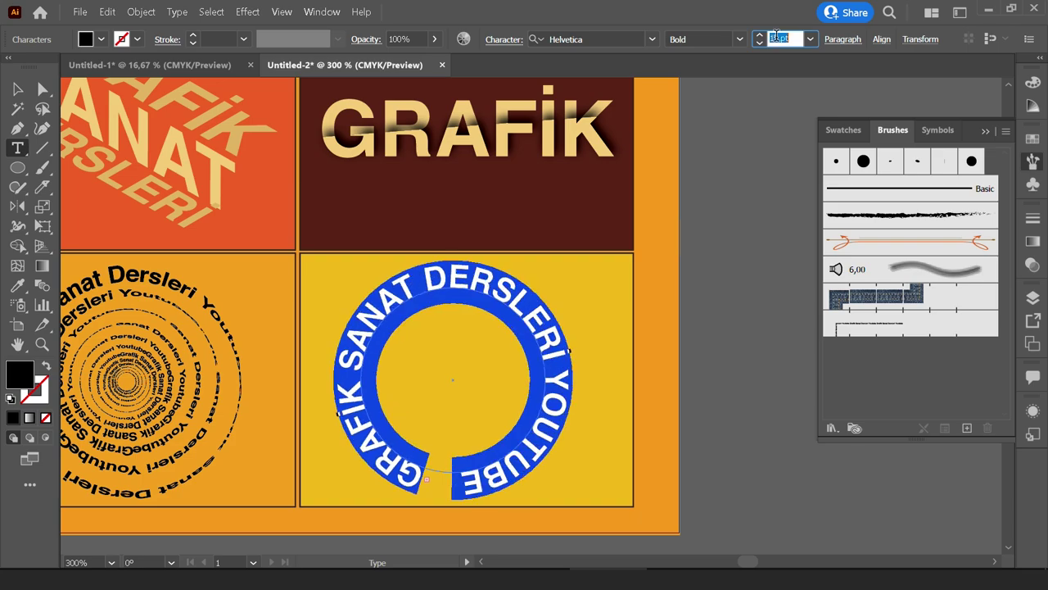
{"action": "scroll", "coordinate": [777, 36], "scroll_direction": "up", "scroll_amount": 1}
{"action": "scroll", "coordinate": [777, 37], "scroll_direction": "down", "scroll_amount": 1}
{"action": "left_click_drag", "start_coordinate": [422, 277], "coordinate": [575, 366]}
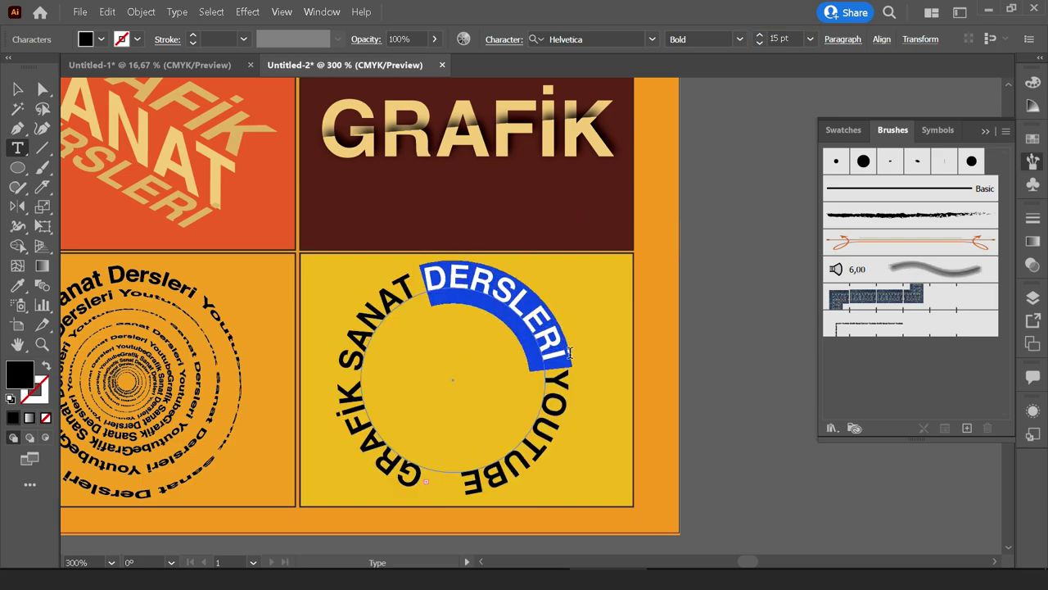
Colour DERSLERİ maroon, sampled from the GRAFIK tile, with no outline.
{"action": "left_click", "coordinate": [23, 284]}
{"action": "left_click", "coordinate": [405, 222]}
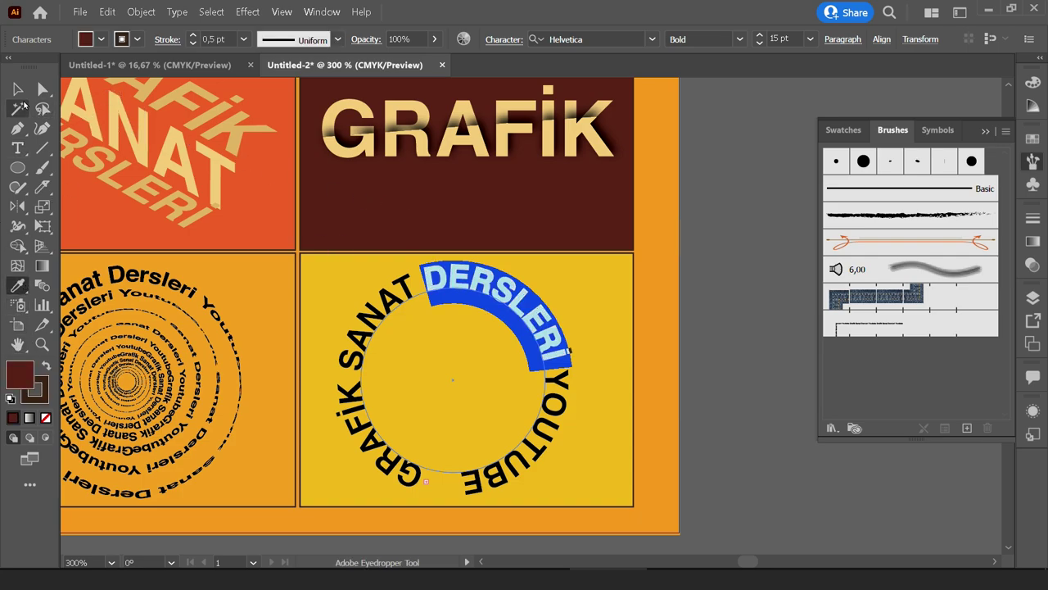
{"action": "left_click", "coordinate": [137, 39]}
{"action": "left_click", "coordinate": [11, 66]}
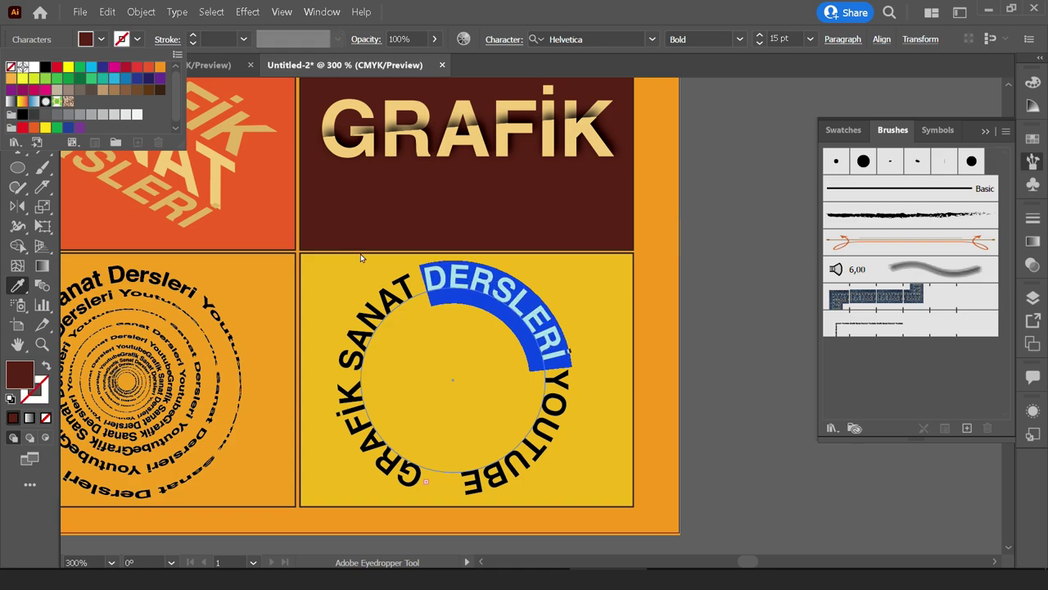
{"action": "left_click", "coordinate": [416, 284]}
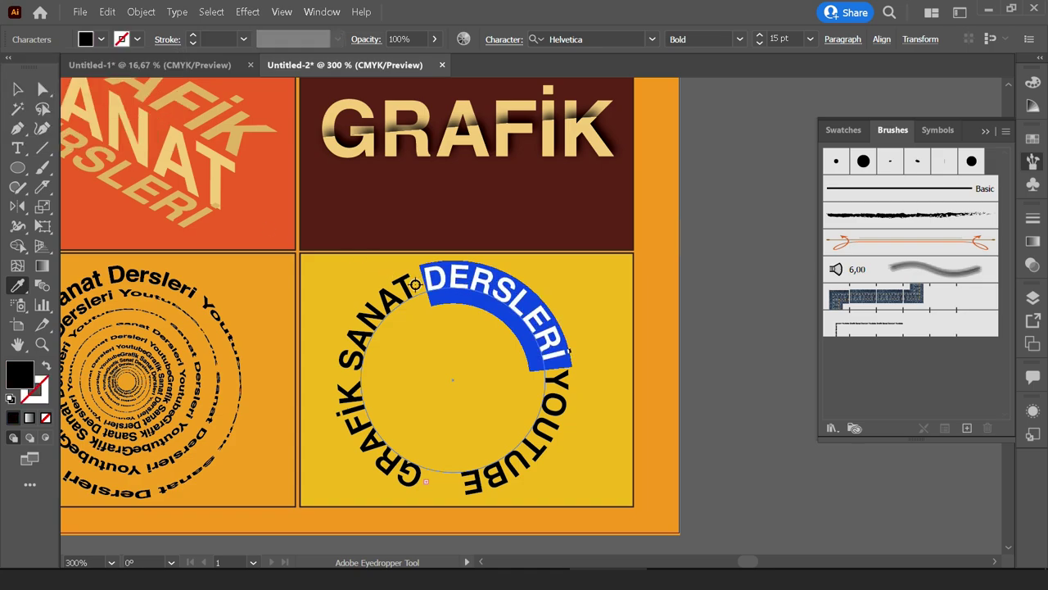
{"action": "left_click", "coordinate": [438, 231]}
{"action": "left_click", "coordinate": [137, 39]}
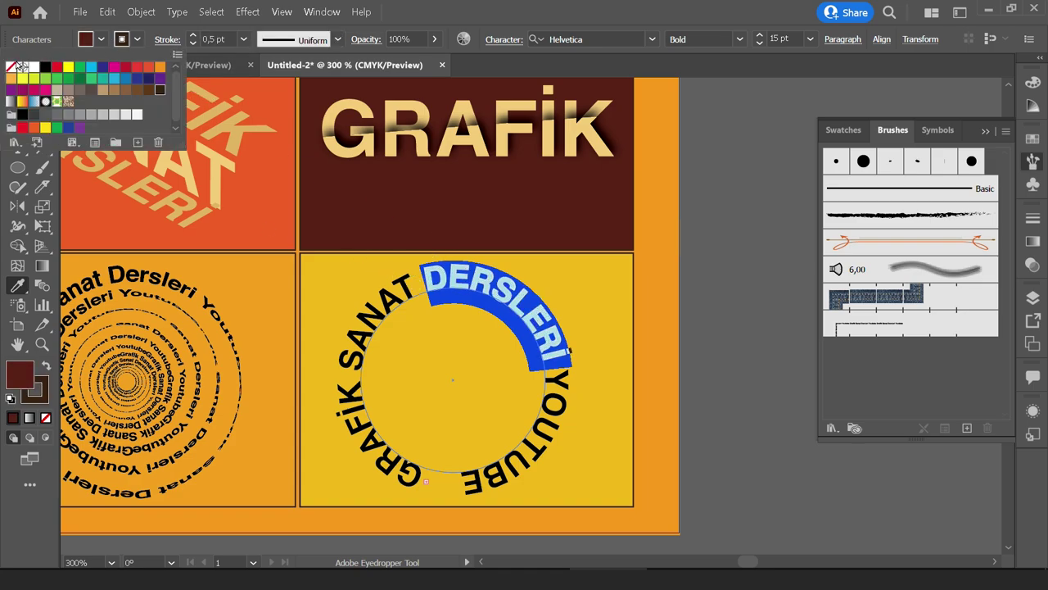
{"action": "left_click", "coordinate": [10, 67]}
{"action": "type", "text": "V"}
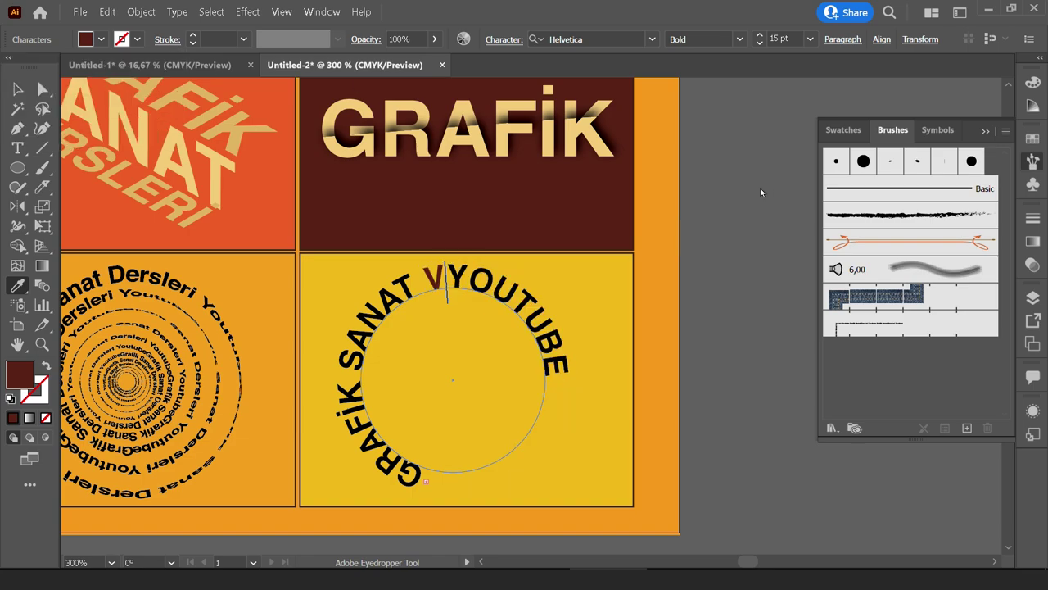
{"action": "key", "text": "ctrl+z"}
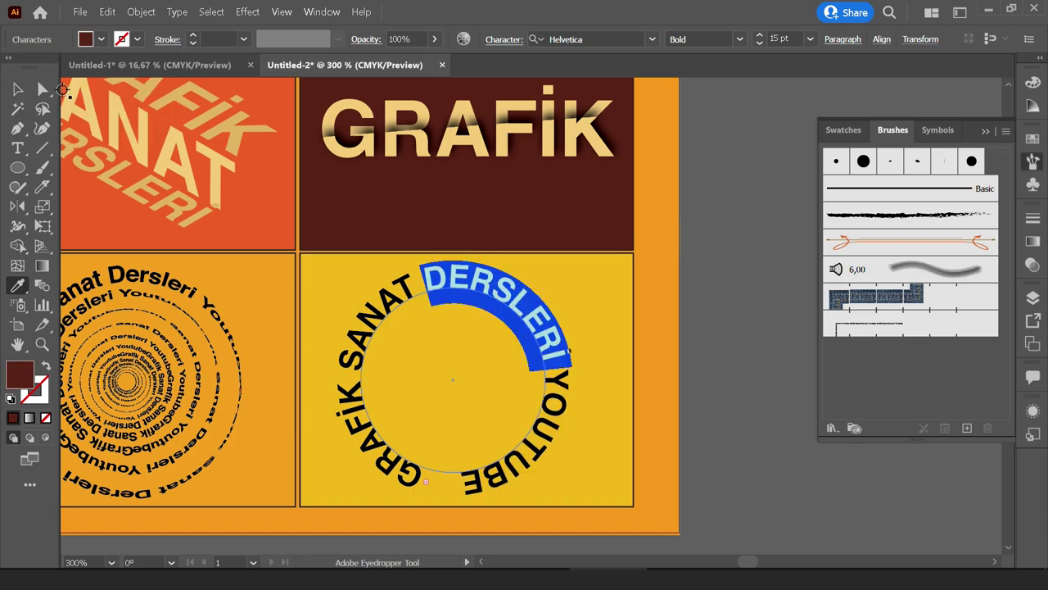
{"action": "key", "text": "Escape"}
{"action": "left_click", "coordinate": [747, 275]}
Colour the word SANAT green on the circular path.
{"action": "left_click_drag", "start_coordinate": [531, 384], "coordinate": [544, 362]}
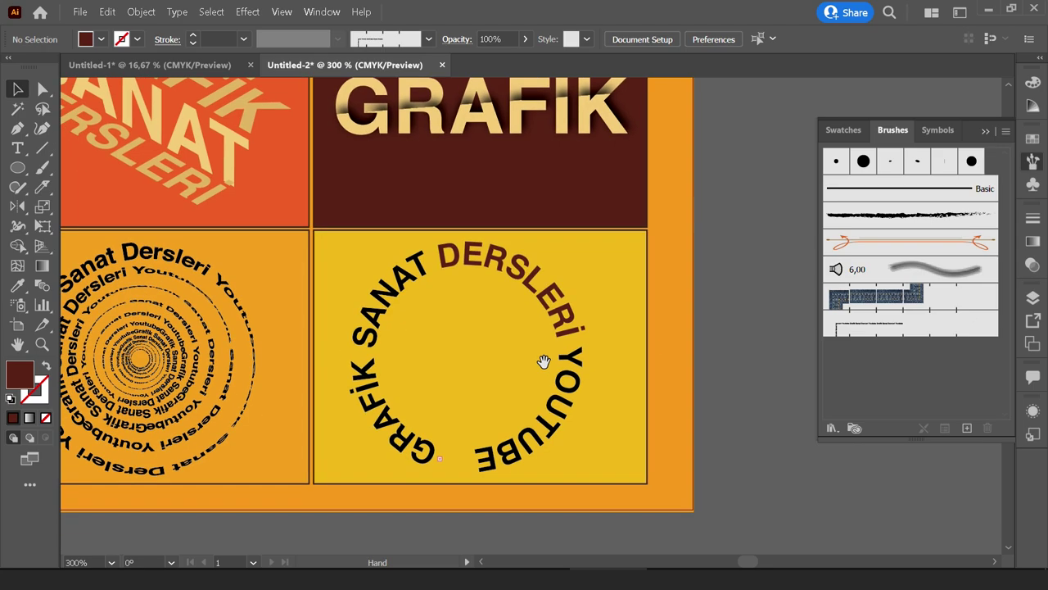
{"action": "key", "text": "t"}
{"action": "left_click", "coordinate": [415, 291]}
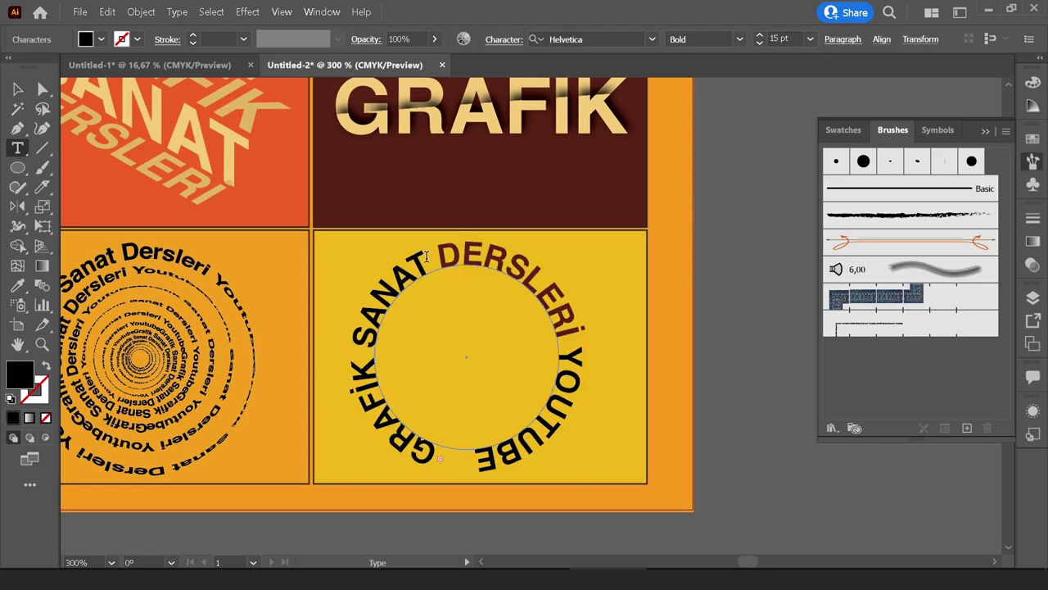
{"action": "left_click_drag", "start_coordinate": [426, 257], "coordinate": [352, 346]}
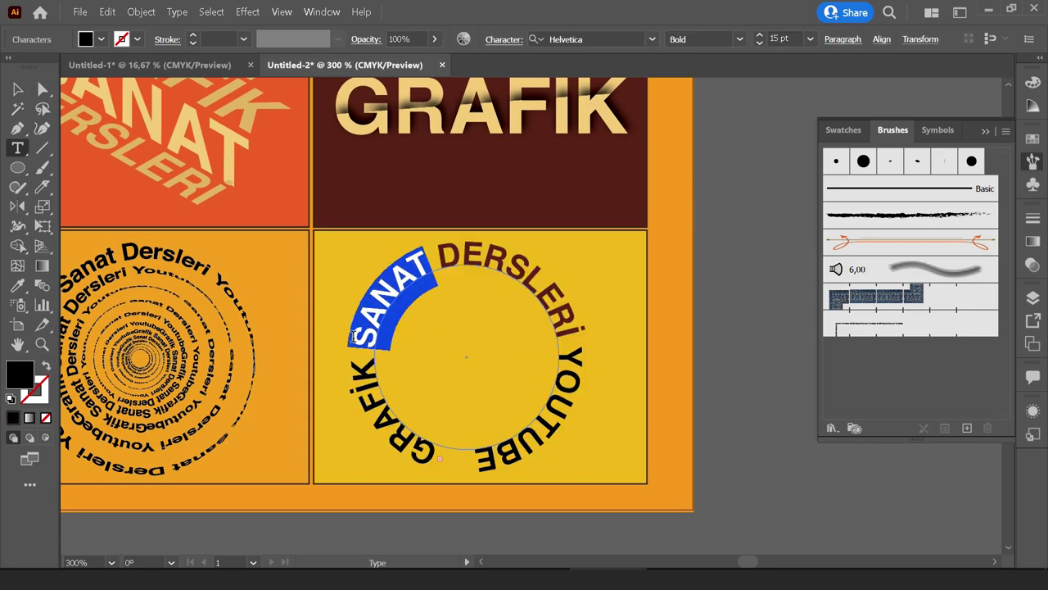
{"action": "left_click", "coordinate": [98, 40]}
{"action": "left_click", "coordinate": [79, 67]}
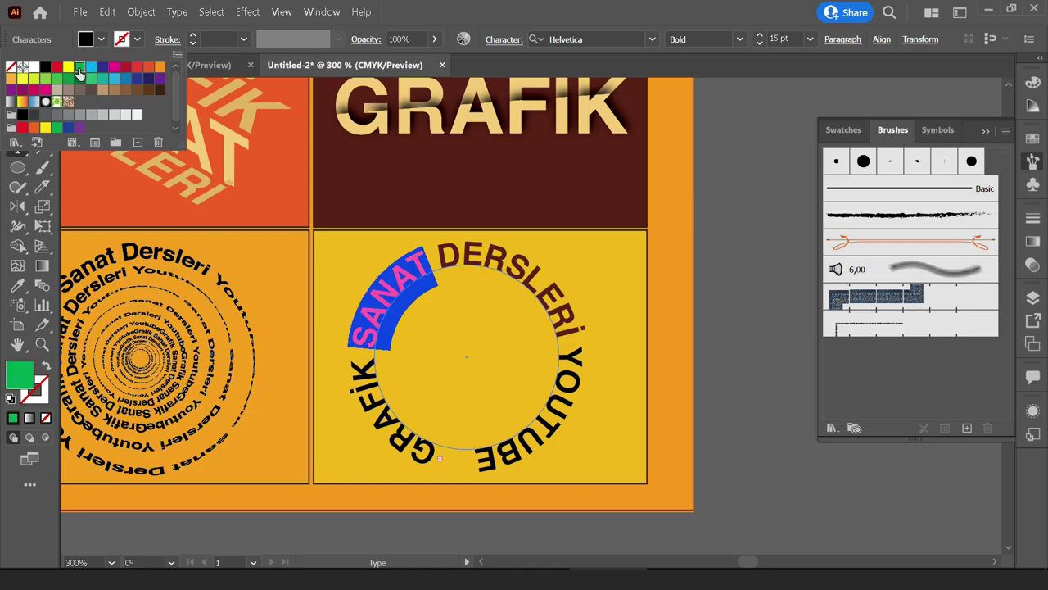
{"action": "left_click", "coordinate": [394, 282]}
{"action": "left_click", "coordinate": [401, 279]}
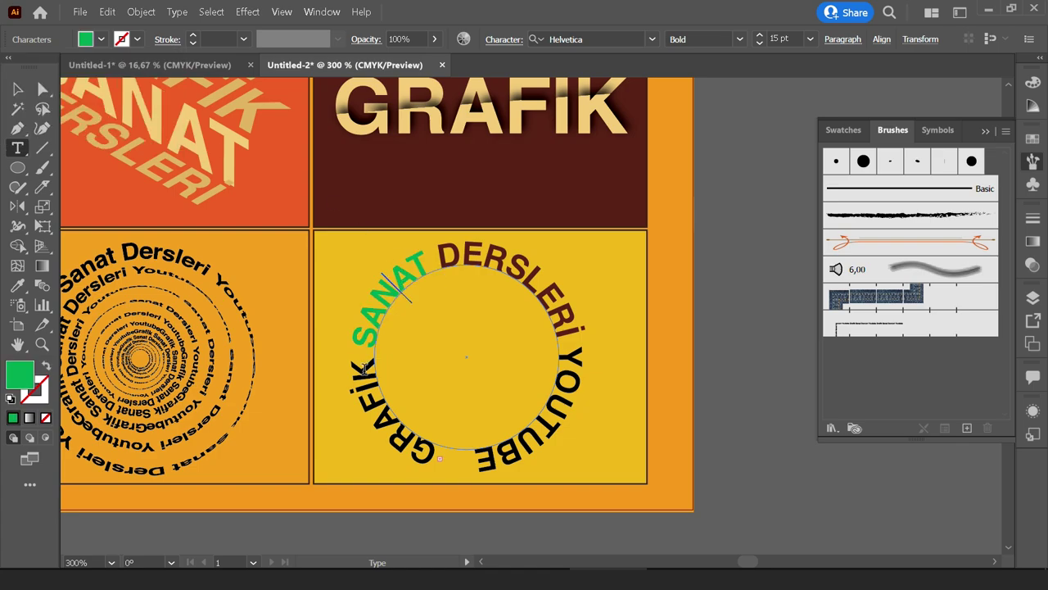
{"action": "left_click_drag", "start_coordinate": [359, 356], "coordinate": [479, 464]}
Apply a Transform effect to the circular text, scaling copies 80% horizontally and vertically.
{"action": "key", "text": "Escape"}
{"action": "left_click", "coordinate": [248, 12]}
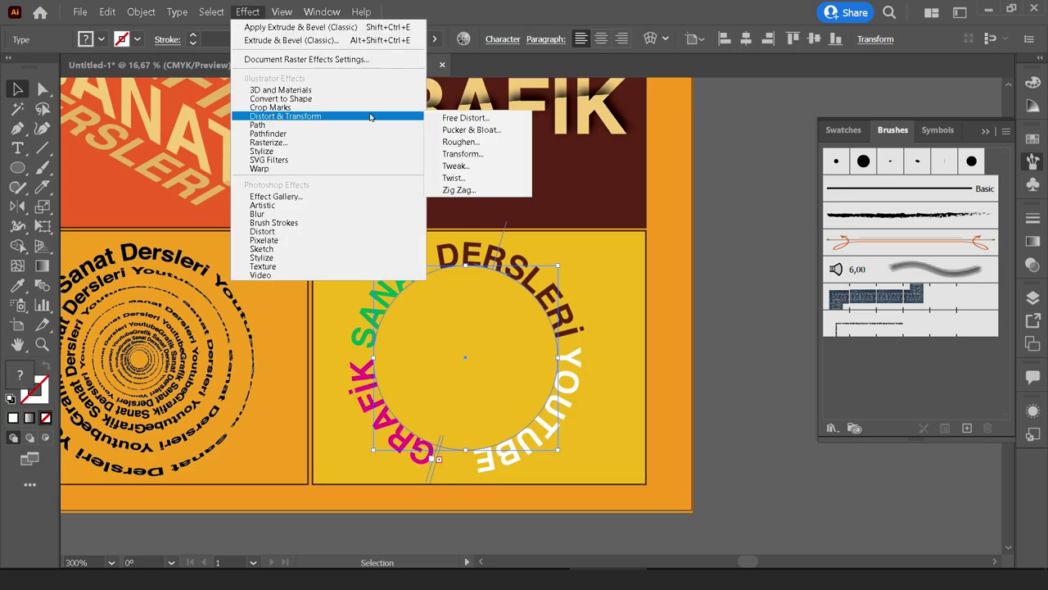
{"action": "left_click", "coordinate": [462, 154]}
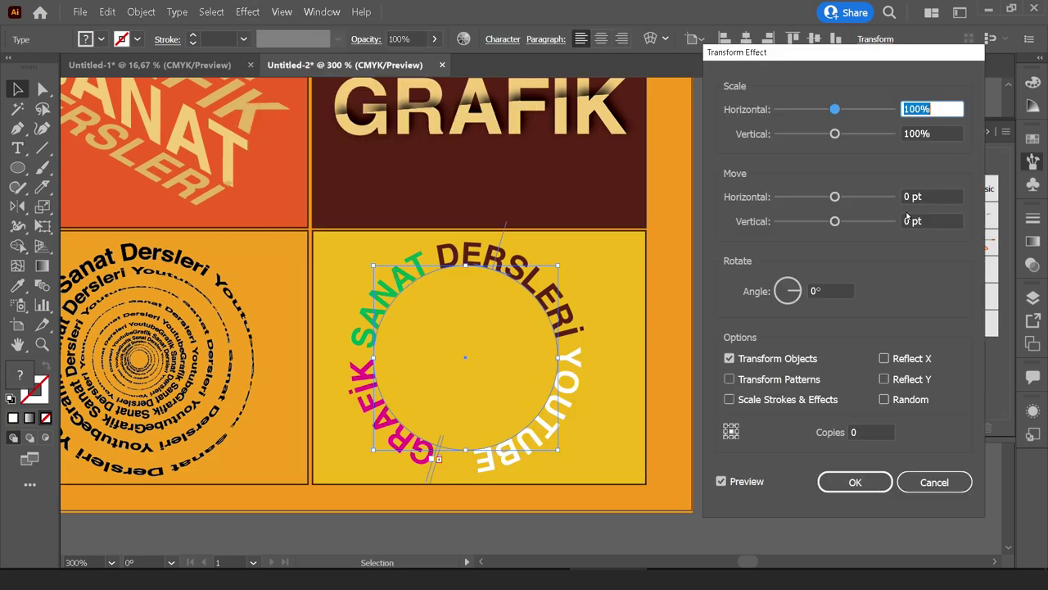
{"action": "left_click", "coordinate": [885, 433]}
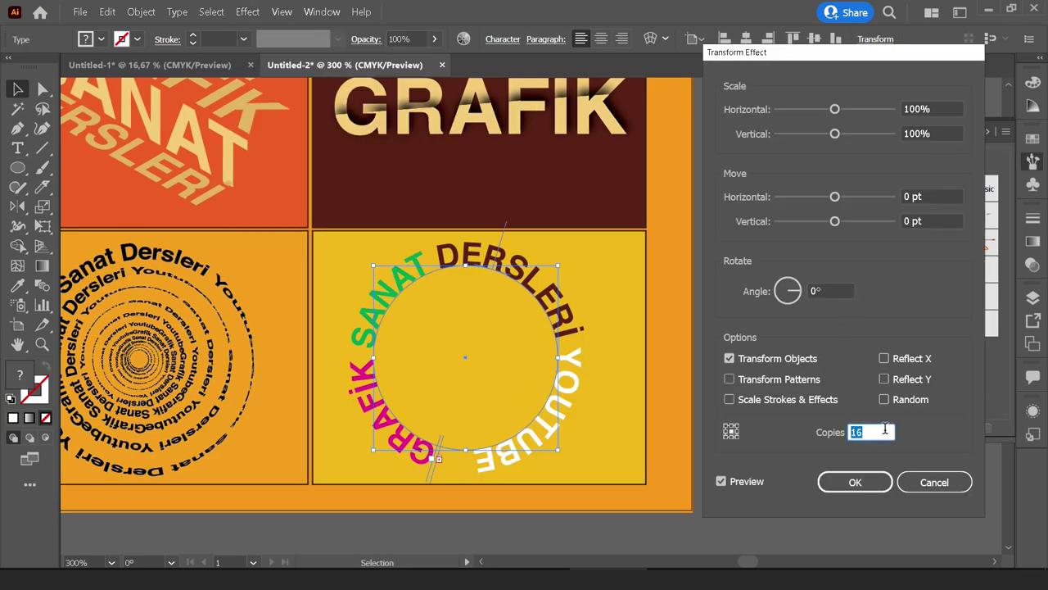
{"action": "type", "text": "20"}
{"action": "left_click", "coordinate": [934, 107]}
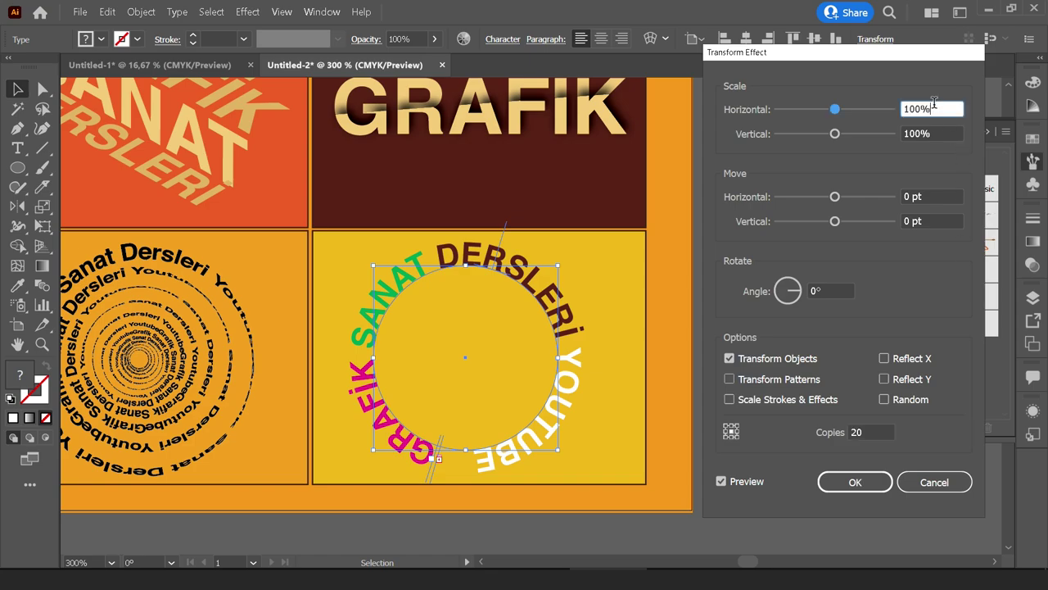
{"action": "key", "text": "Down"}
{"action": "left_click", "coordinate": [933, 131]}
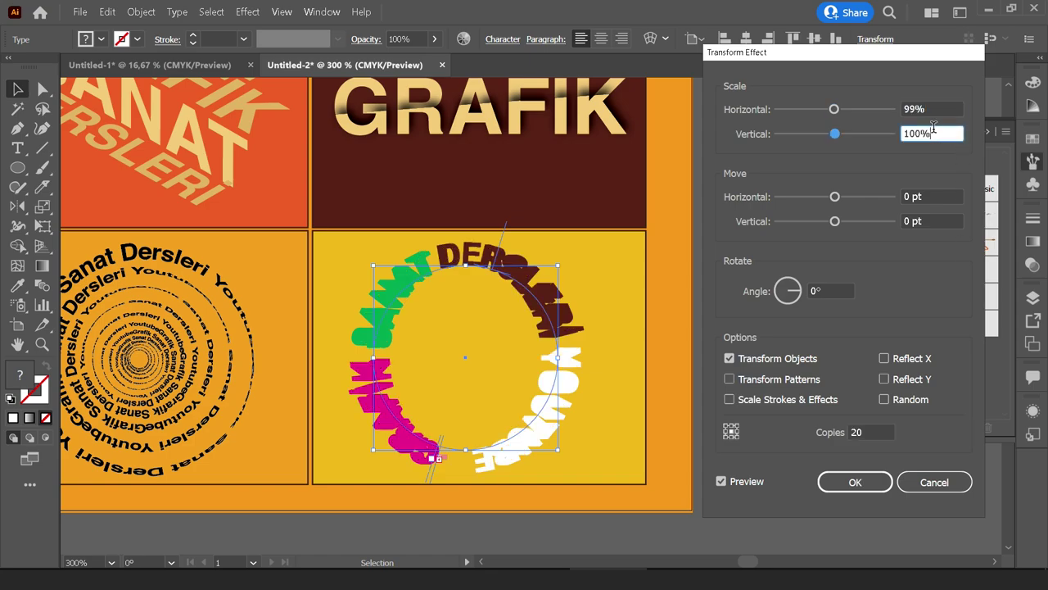
{"action": "key", "text": "Down"}
{"action": "key", "text": "Down"}
{"action": "key", "text": "shift+Tab"}
{"action": "key", "text": "Down"}
{"action": "key", "text": "Down"}
{"action": "key", "text": "Down"}
{"action": "type", "text": "80"}
{"action": "key", "text": "Tab"}
{"action": "type", "text": "80"}
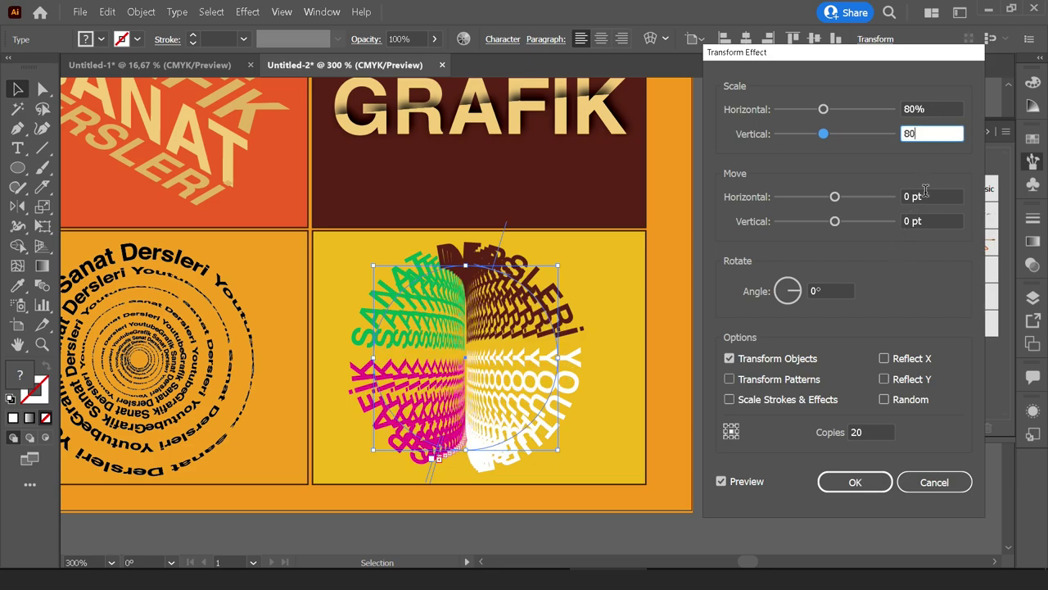
{"action": "key", "text": "Tab"}
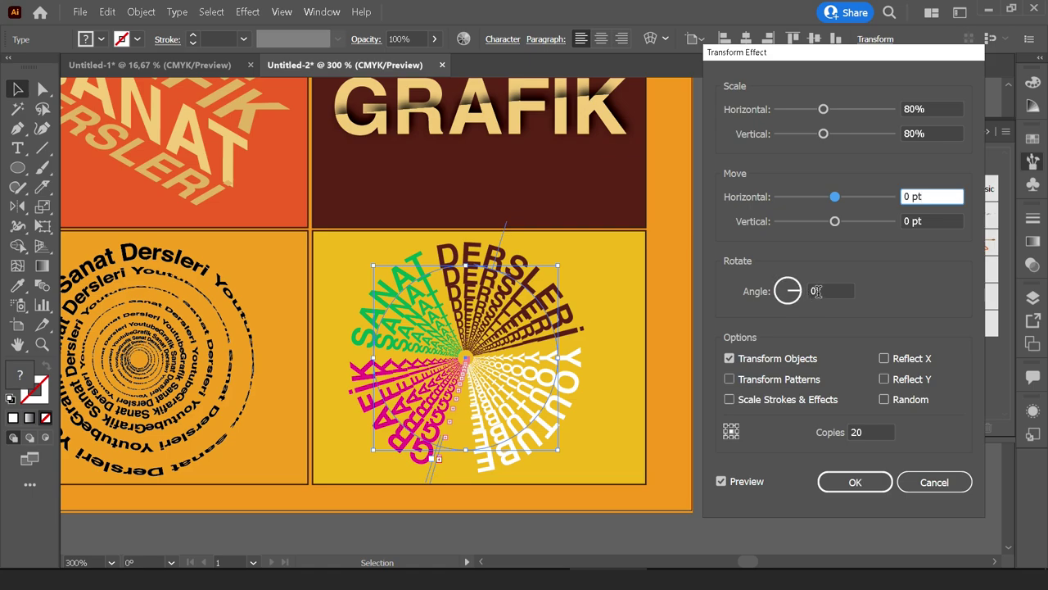
Set the Transform effect to a 16° rotation angle and 20 copies.
{"action": "left_click", "coordinate": [816, 291]}
{"action": "key", "text": "Up"}
{"action": "key", "text": "Up"}
{"action": "key", "text": "Up"}
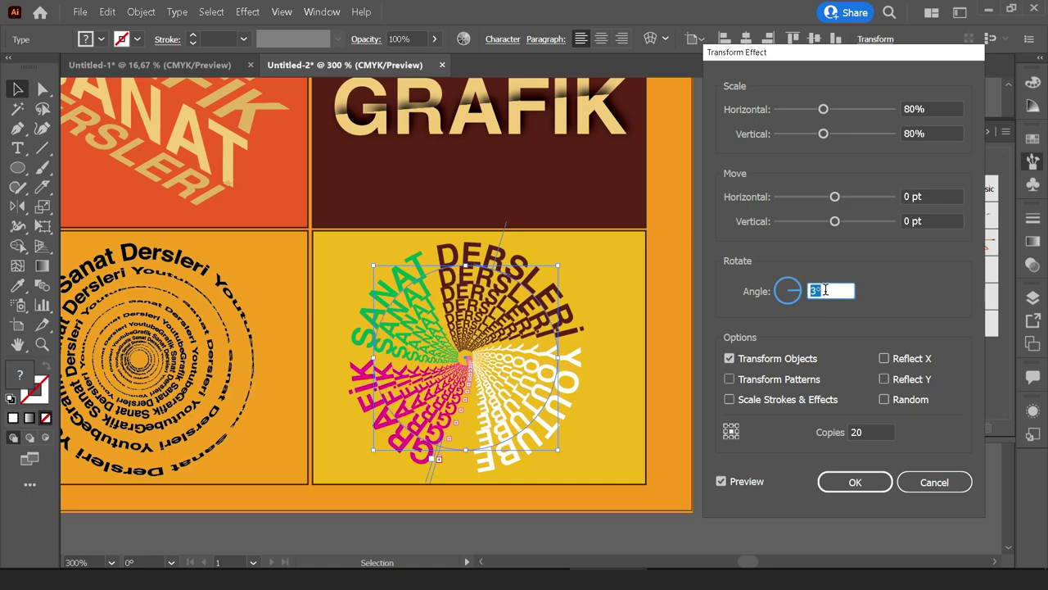
{"action": "key", "text": "Up"}
{"action": "key", "text": "Up"}
{"action": "key", "text": "Up"}
{"action": "key", "text": "Up"}
{"action": "key", "text": "Up"}
{"action": "key", "text": "Up"}
{"action": "key", "text": "Up"}
{"action": "key", "text": "Up"}
{"action": "key", "text": "Up"}
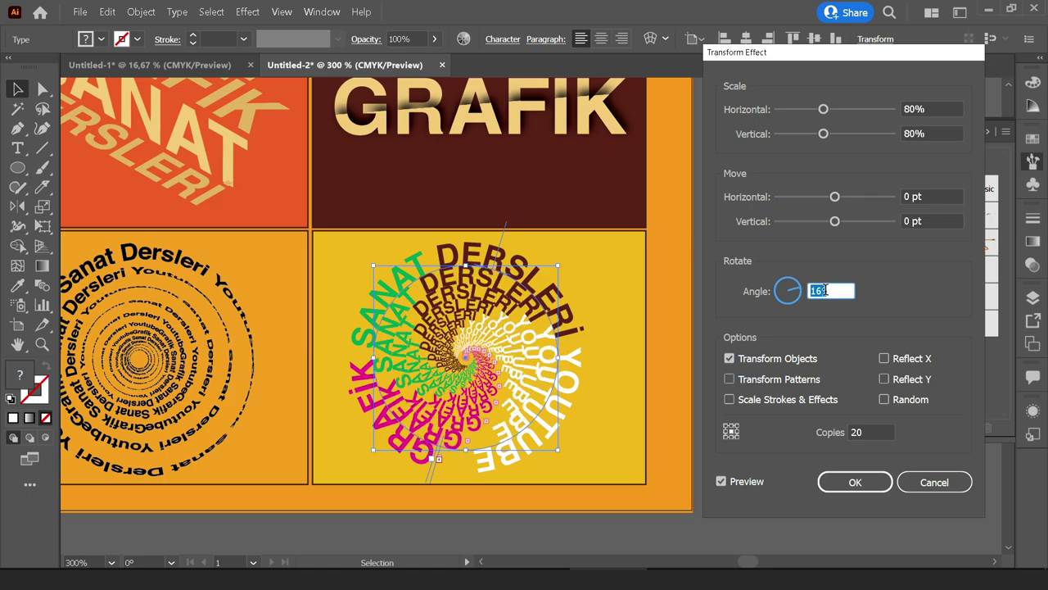
{"action": "left_click", "coordinate": [875, 431]}
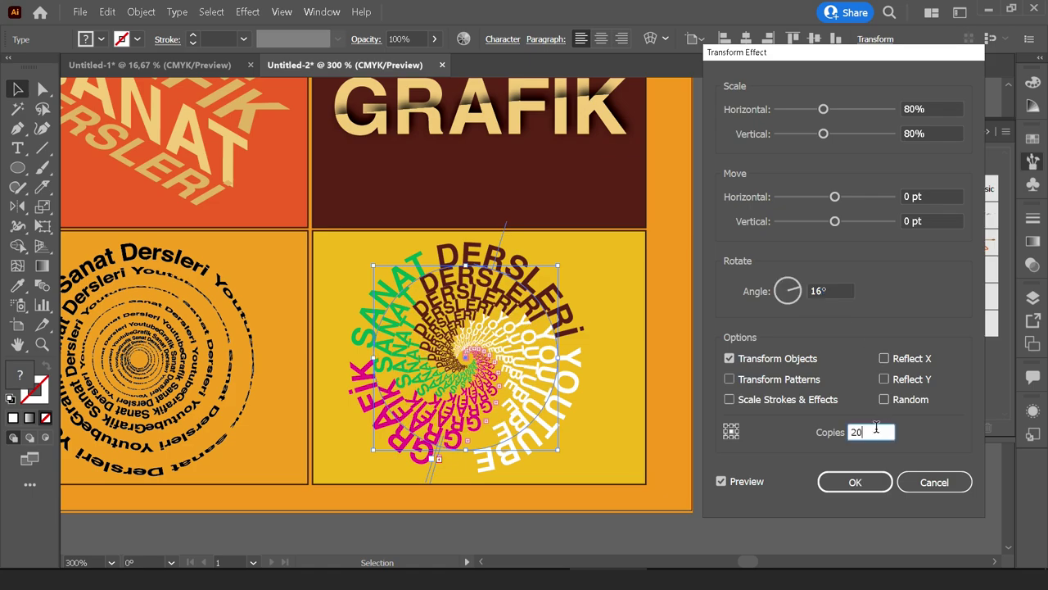
{"action": "key", "text": "Down"}
{"action": "left_click", "coordinate": [855, 481]}
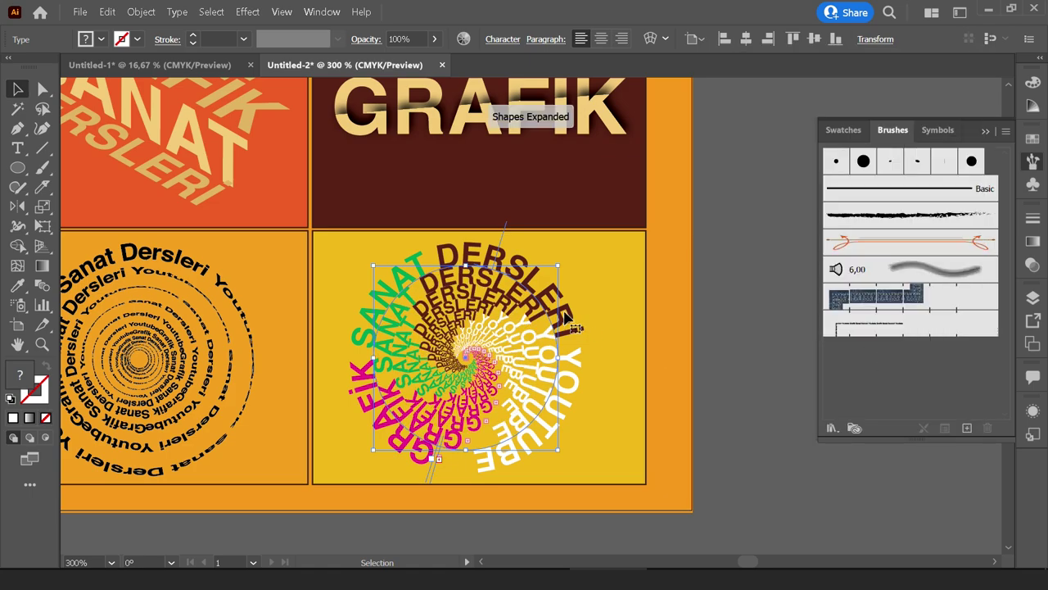
{"action": "left_click", "coordinate": [696, 303]}
Pan across the tile grid and select the spiral artwork.
{"action": "scroll", "coordinate": [698, 308], "scroll_direction": "down", "scroll_amount": 1}
{"action": "scroll", "coordinate": [696, 304], "scroll_direction": "down", "scroll_amount": 3}
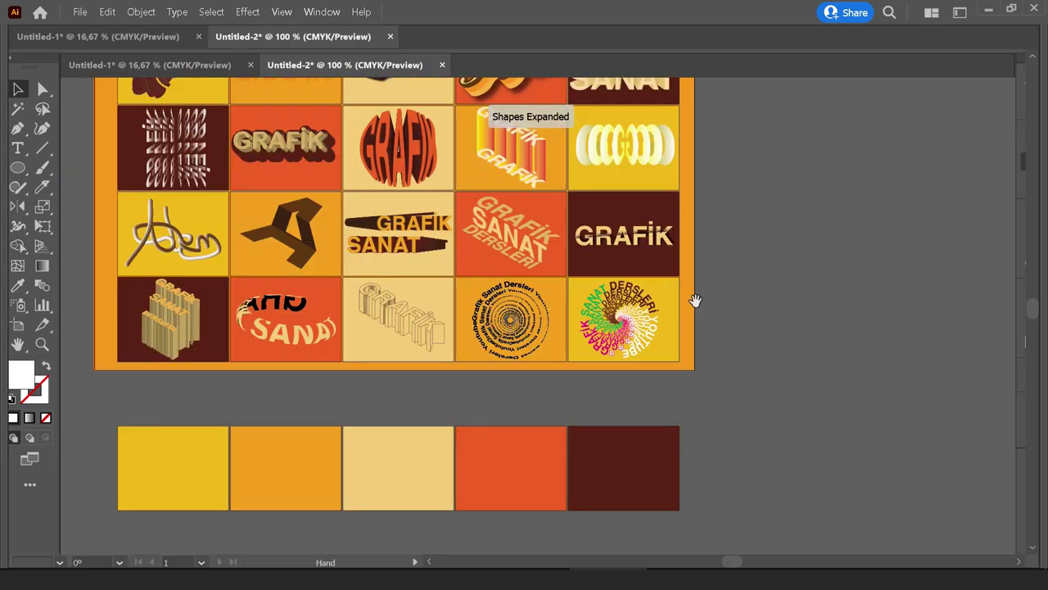
{"action": "key", "text": "Tab"}
{"action": "left_click_drag", "start_coordinate": [827, 433], "coordinate": [837, 441]}
{"action": "scroll", "coordinate": [631, 363], "scroll_direction": "up", "scroll_amount": 2}
{"action": "left_click", "coordinate": [680, 410]}
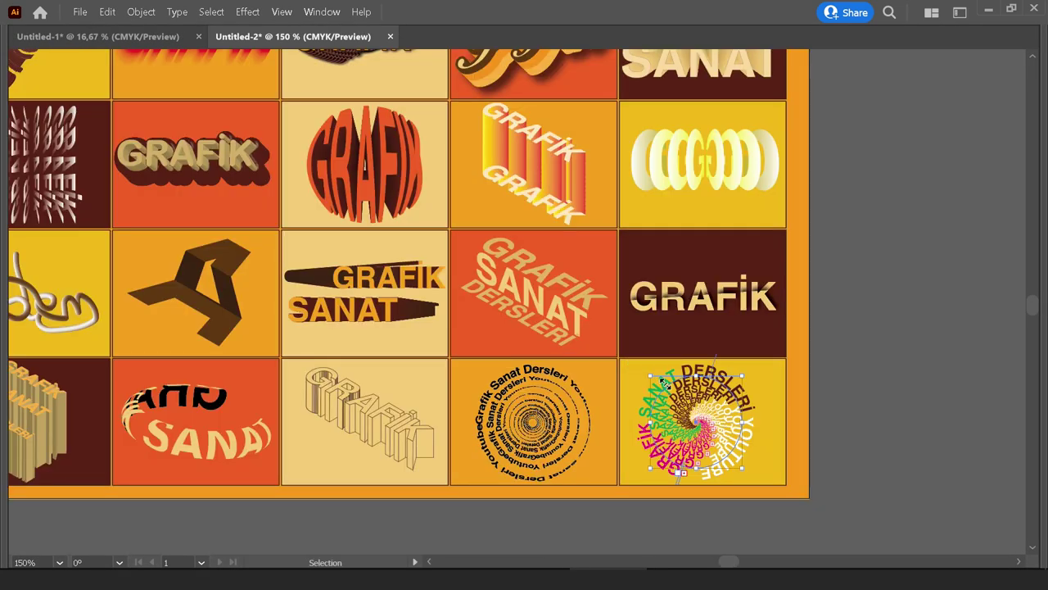
{"action": "key", "text": "F5"}
{"action": "key", "text": "Tab"}
Recolour part of the spiral text beige, sampled from another tile, with no stroke.
{"action": "key", "text": "t"}
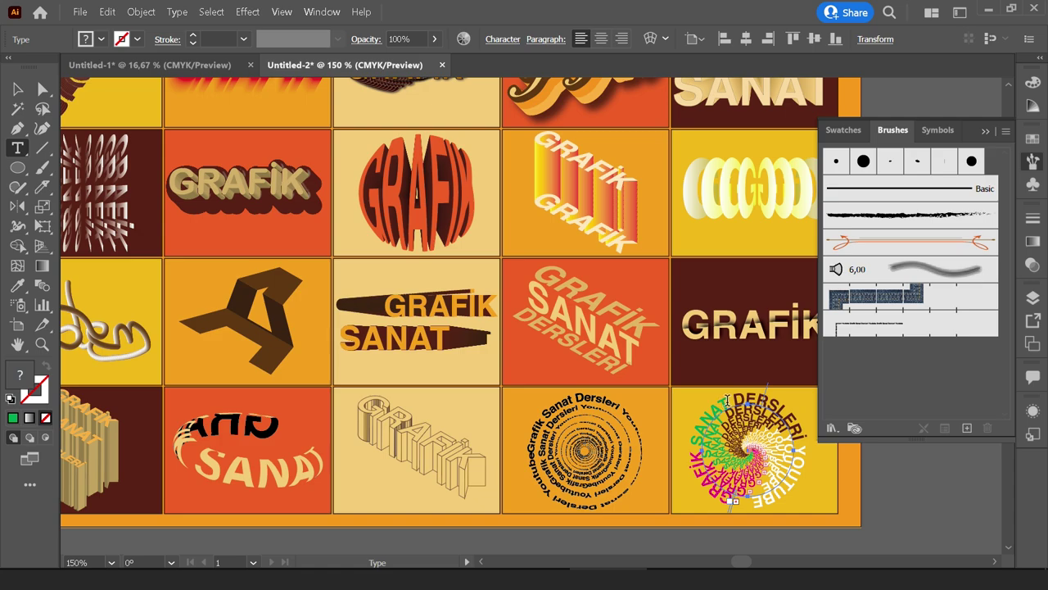
{"action": "left_click", "coordinate": [693, 440]}
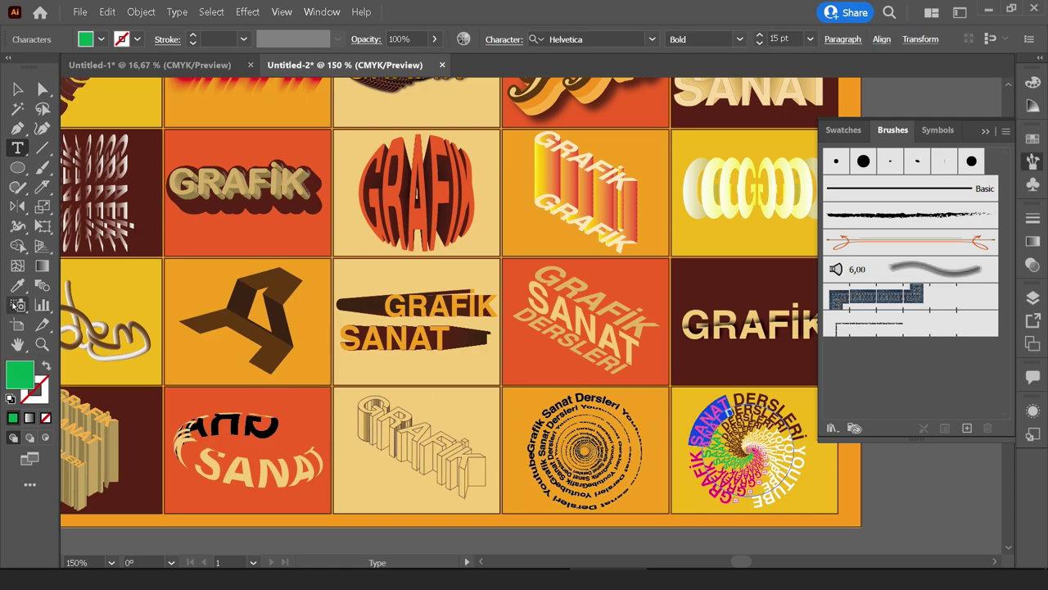
{"action": "left_click", "coordinate": [17, 285]}
{"action": "left_click", "coordinate": [446, 408]}
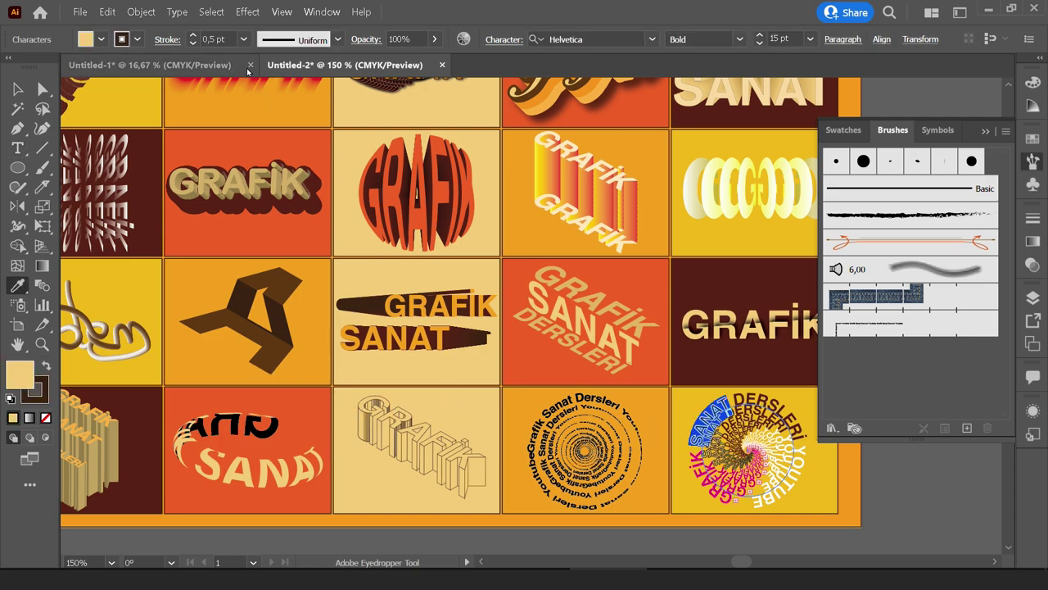
{"action": "left_click", "coordinate": [137, 39]}
{"action": "left_click", "coordinate": [10, 67]}
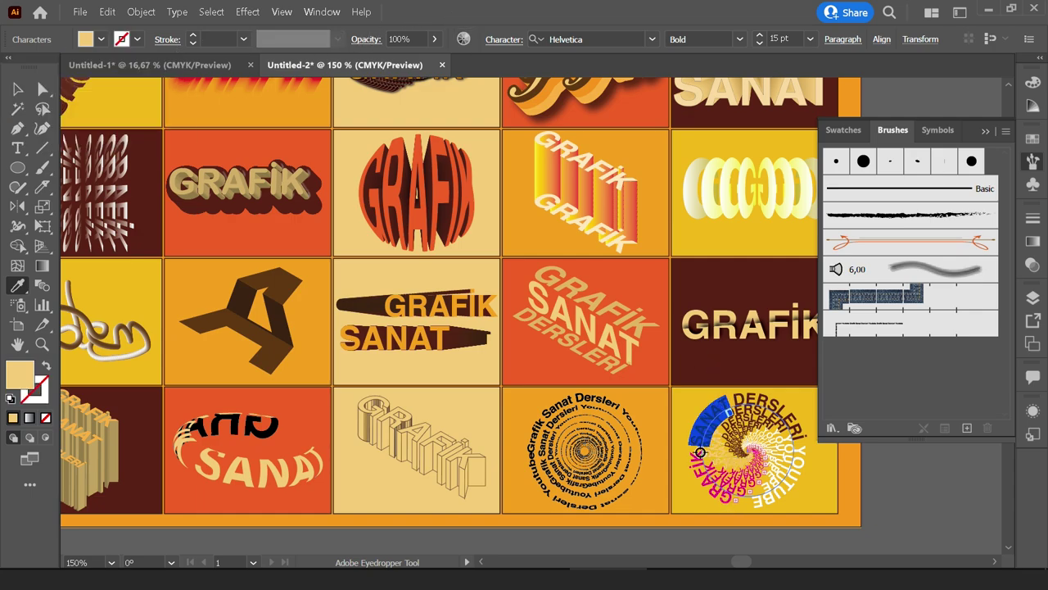
{"action": "left_click", "coordinate": [17, 89]}
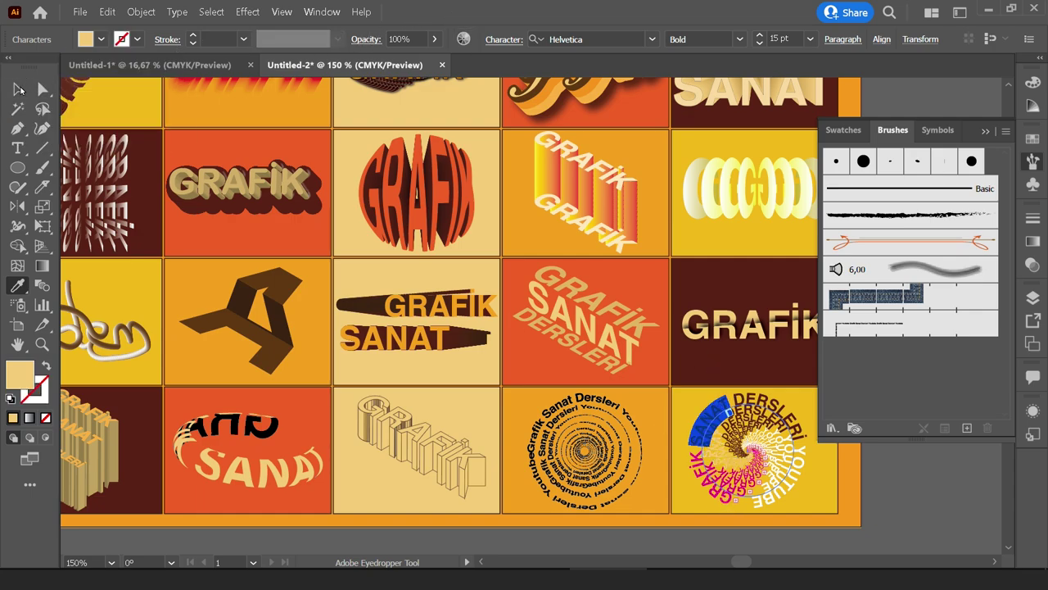
Colour the GRAFIK words along the spiral dark maroon and view the whole artboard.
{"action": "double_click", "coordinate": [728, 494]}
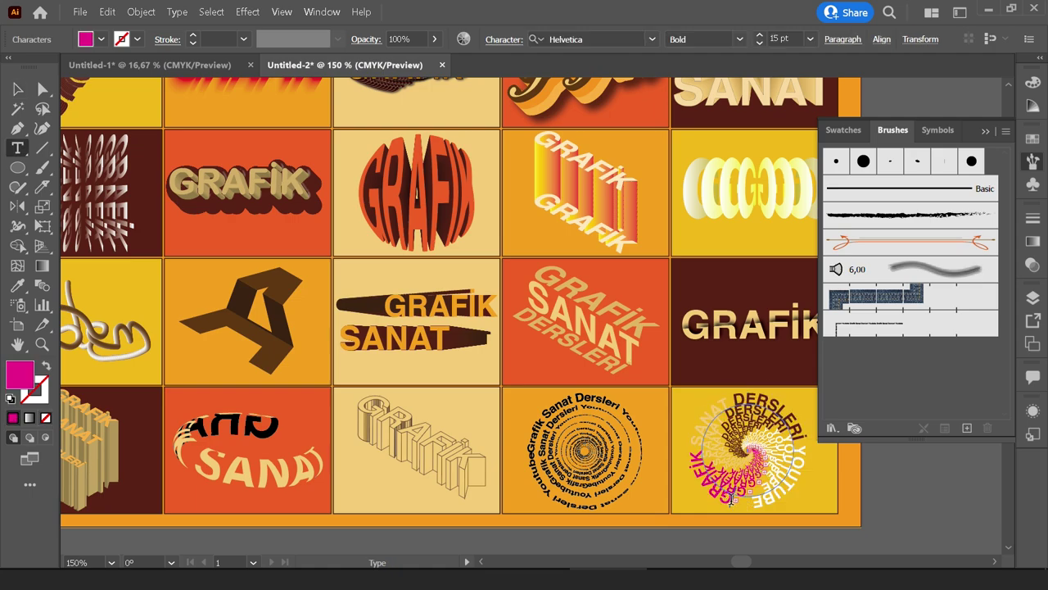
{"action": "left_click_drag", "start_coordinate": [733, 503], "coordinate": [697, 450]}
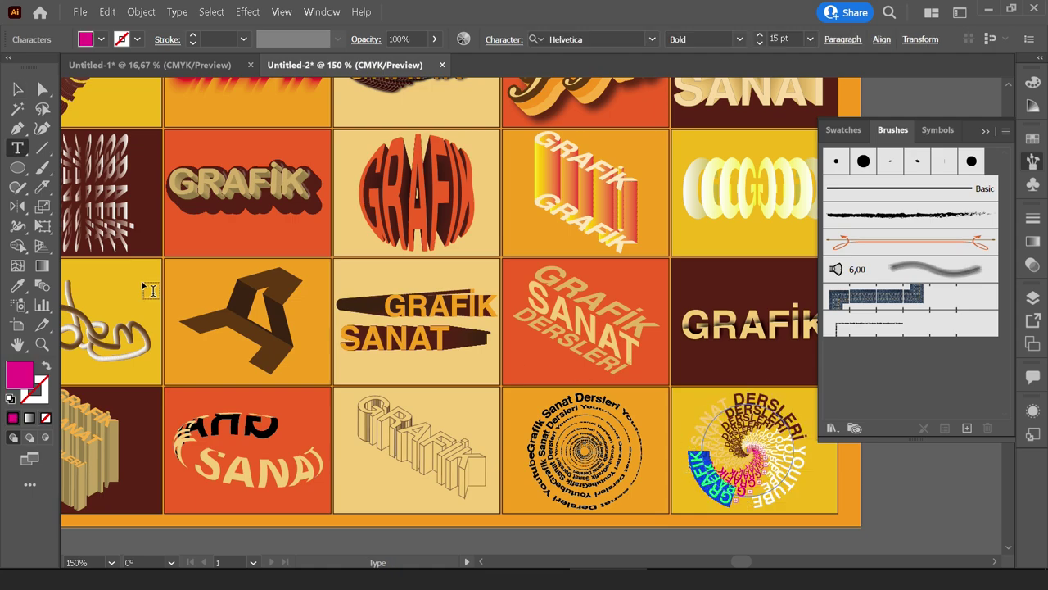
{"action": "left_click", "coordinate": [18, 285]}
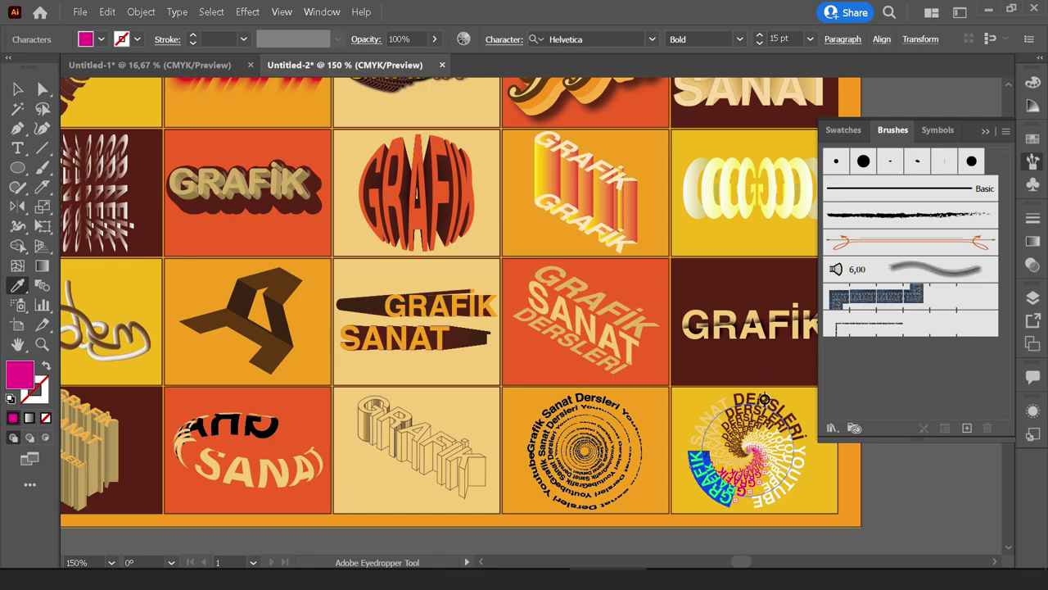
{"action": "left_click", "coordinate": [765, 397]}
{"action": "left_click", "coordinate": [18, 89]}
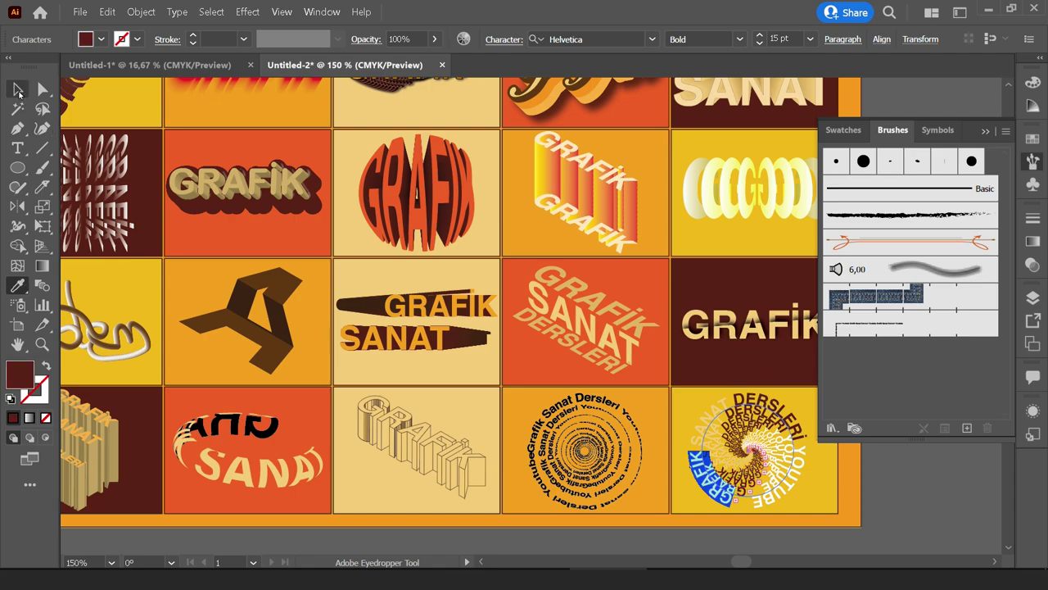
{"action": "key", "text": "Tab"}
{"action": "key", "text": "ctrl+1"}
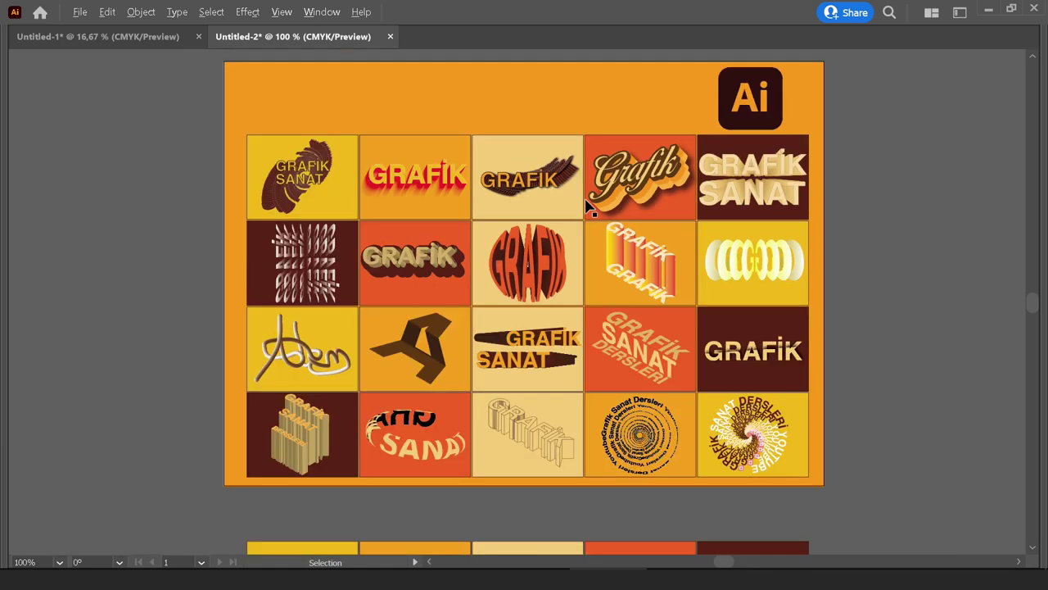